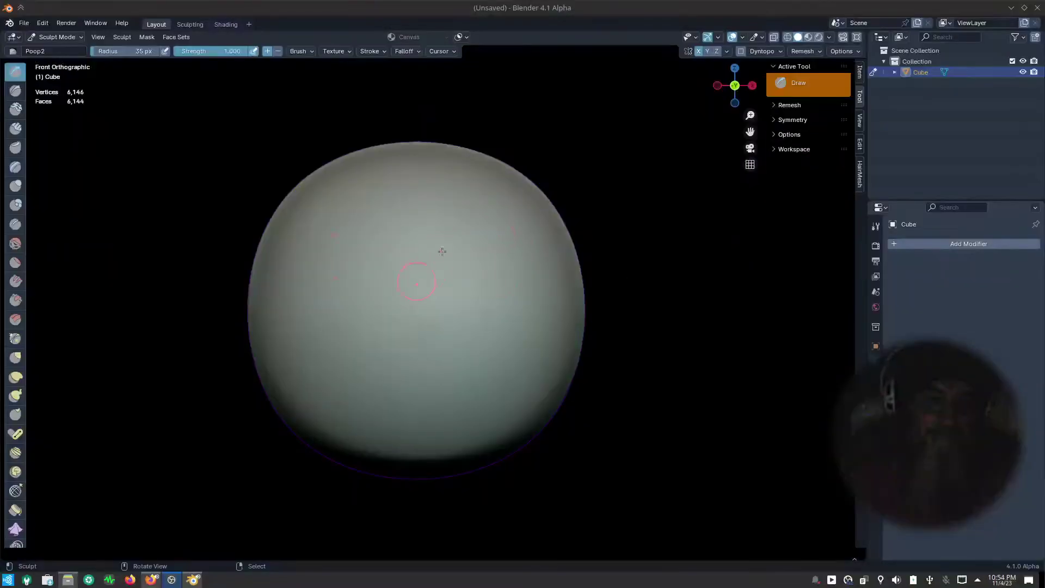
- Switch to Clay Strips, remesh finer to about 26,374 faces, and maximize the viewport
key("q")
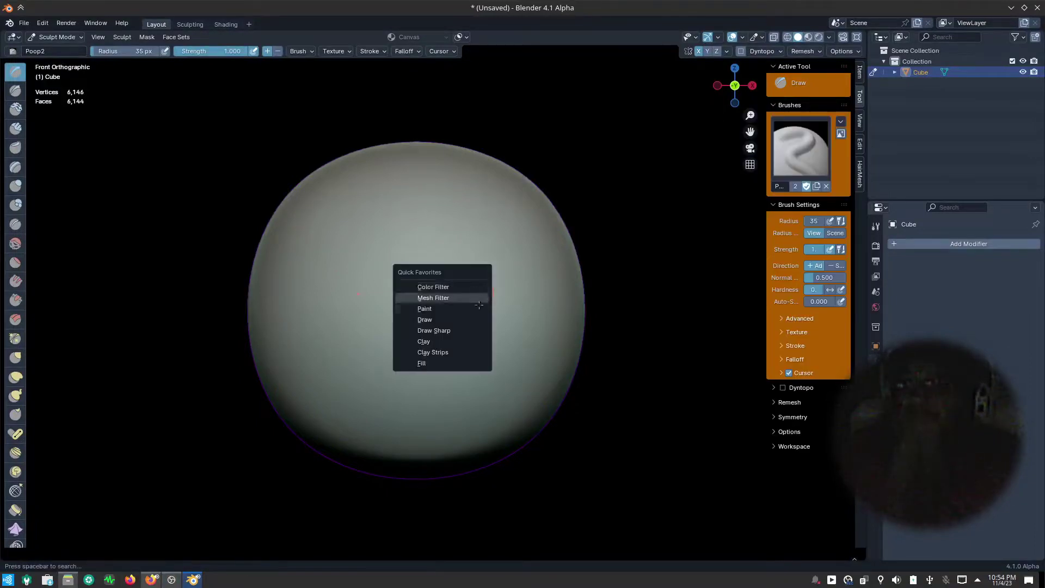
left_click(467, 355)
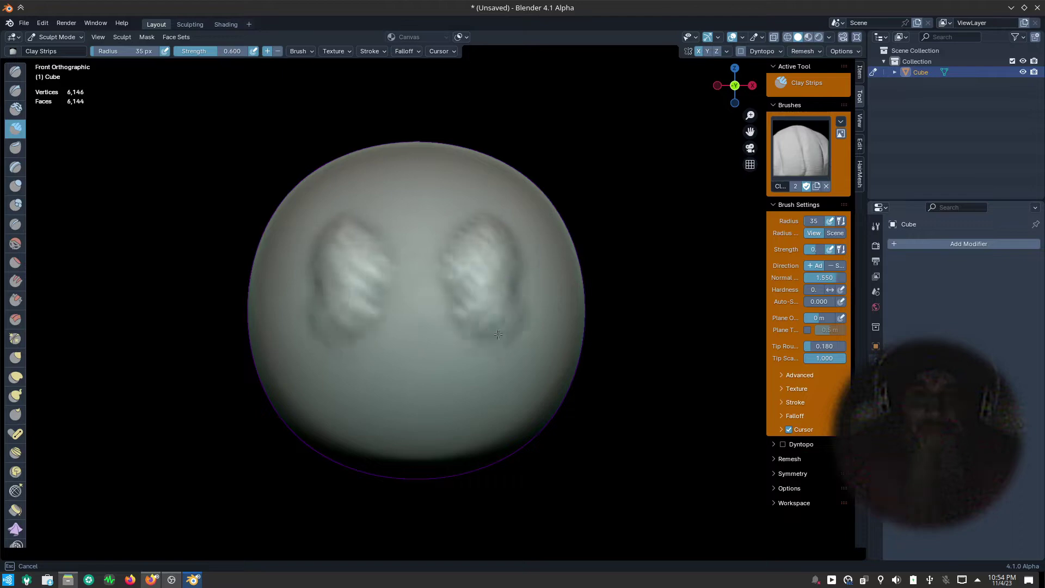
key("r")
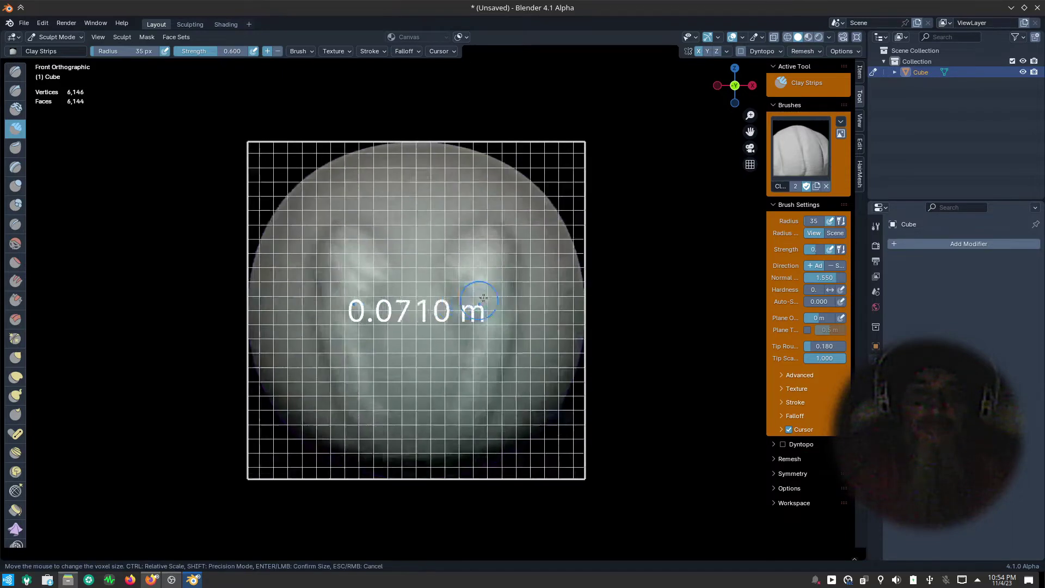
left_click(524, 276)
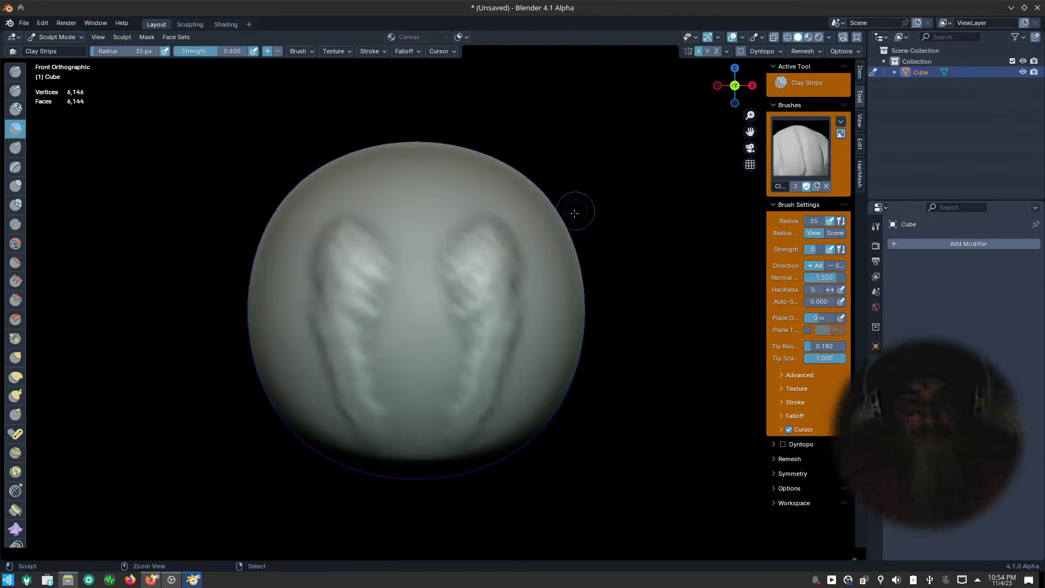
key("ctrl+alt+space")
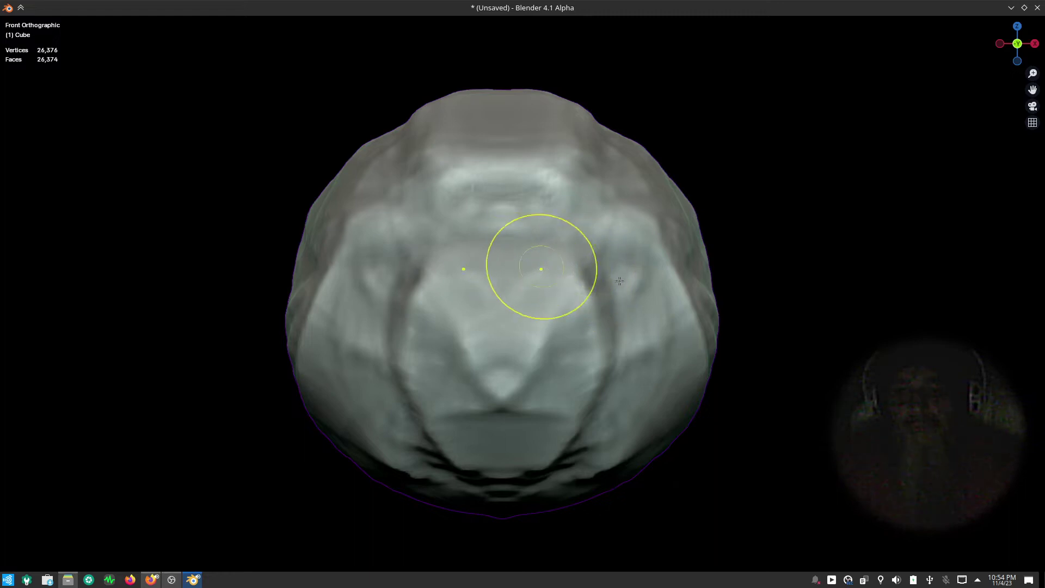
- In right side view, enlarge the Grab brush and stretch the lower head downward
key("f")
key("KP_3")
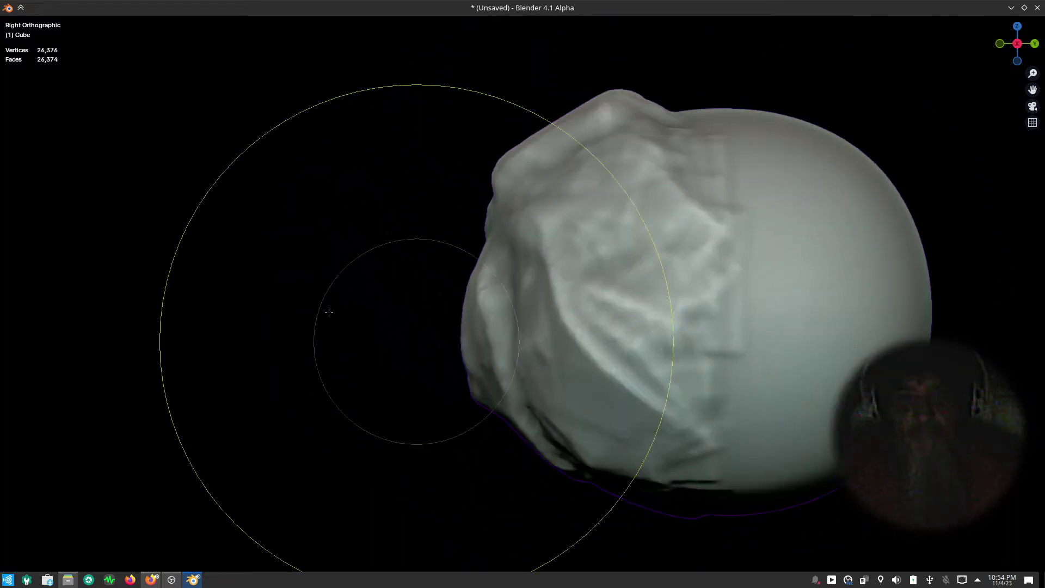
left_click(328, 312)
key("f")
left_click(476, 297)
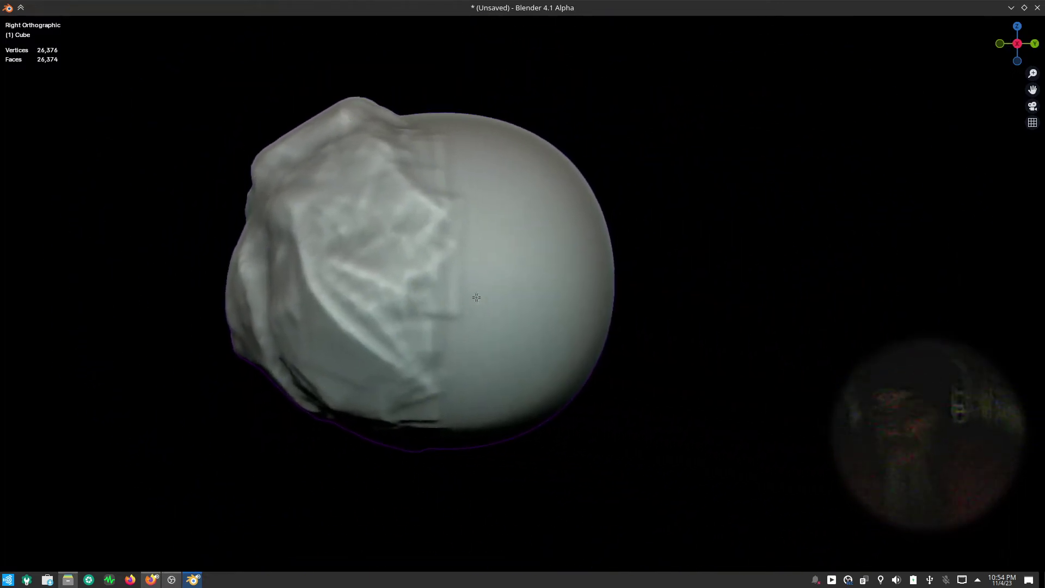
key("f")
left_click(545, 283)
scroll(545, 283, "down", 3)
key("f")
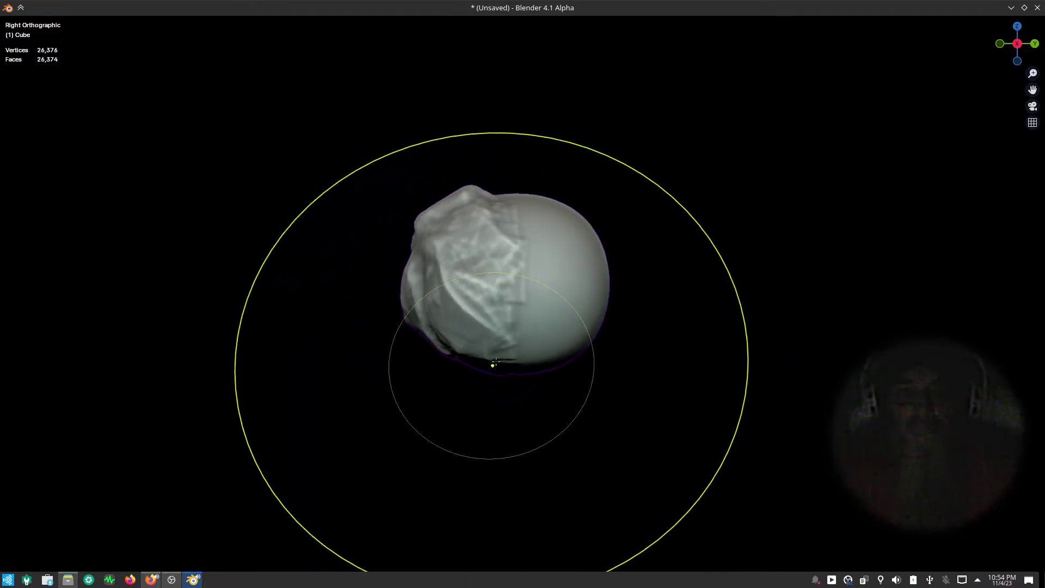
left_click(496, 362)
left_click_drag(494, 365, 493, 471)
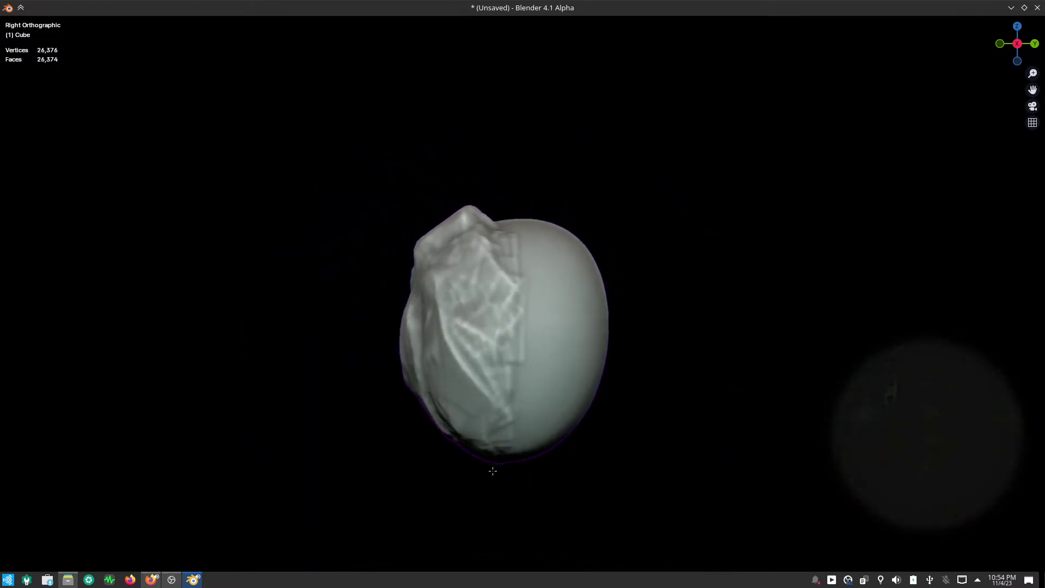
- Lengthen the head into an egg shape, pulling the face forward and the back outward
key("f")
left_click(468, 419)
mouse_move(468, 419)
left_mouse_down()
mouse_move(454, 446)
mouse_move(407, 342)
left_mouse_up()
key("f")
left_click(454, 447)
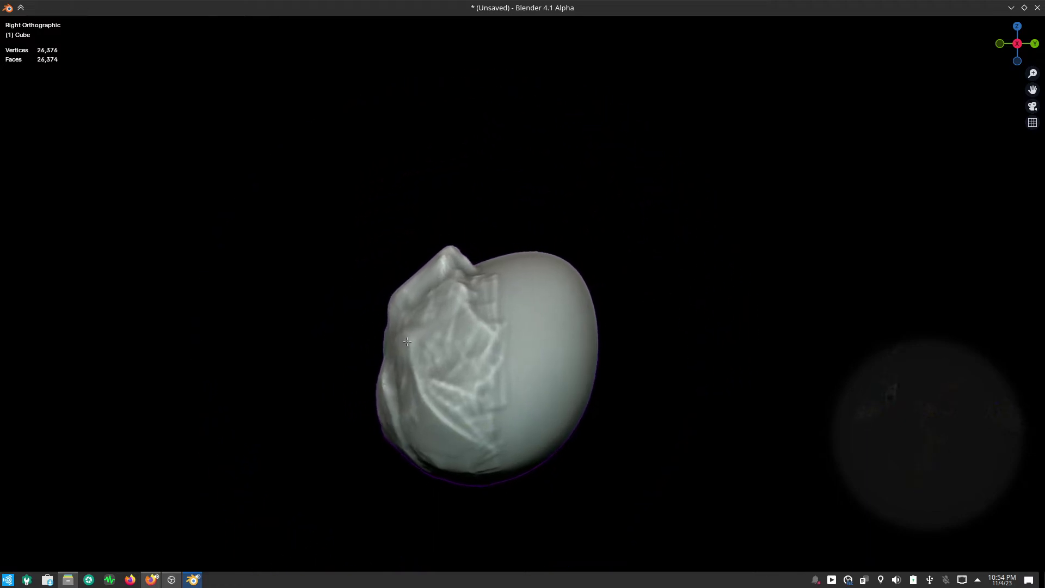
key("f")
left_click(584, 385)
left_click_drag(583, 385, 629, 365)
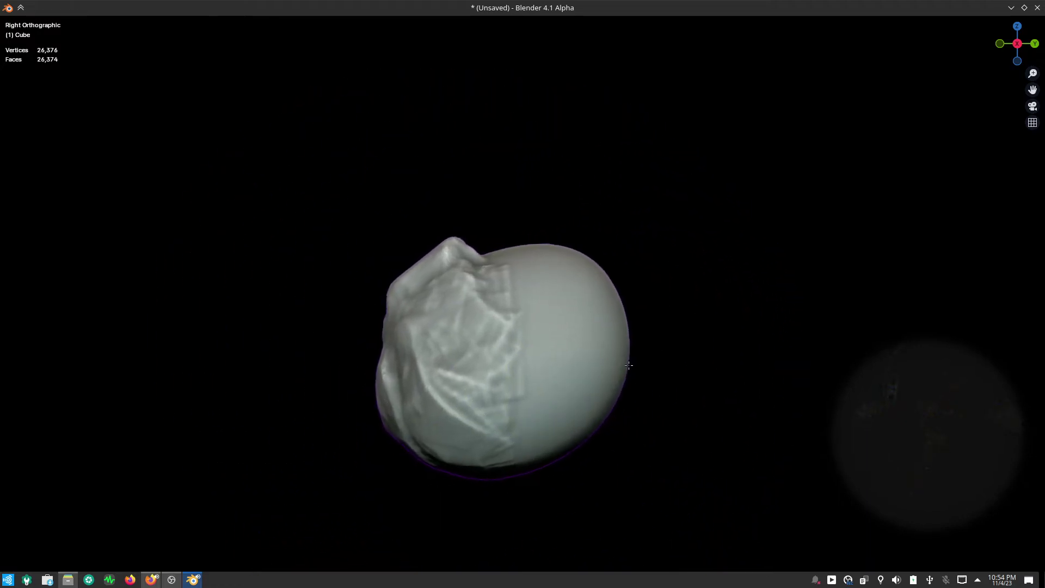
- From the front, carve the face crease and eye sockets beside a nose ridge
key("f")
left_click(584, 427)
key("f")
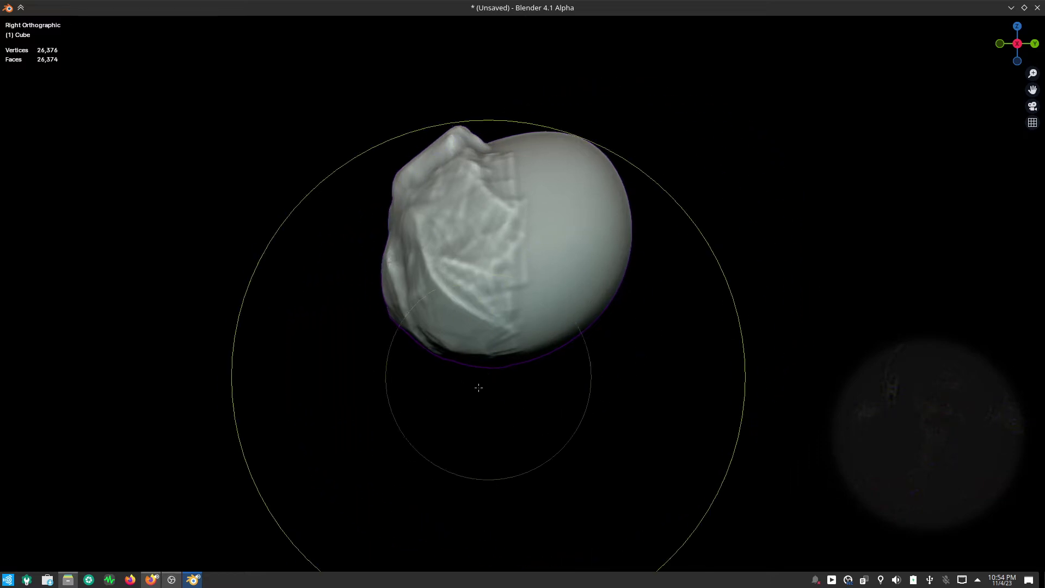
left_click(469, 339)
middle_click_drag(470, 339, 637, 350)
key("f")
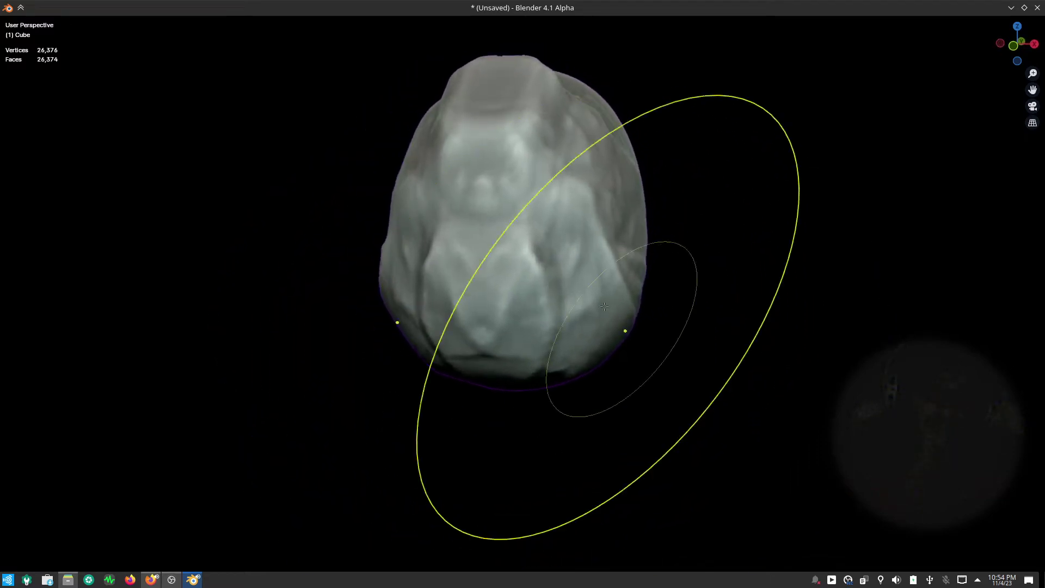
left_click(577, 277)
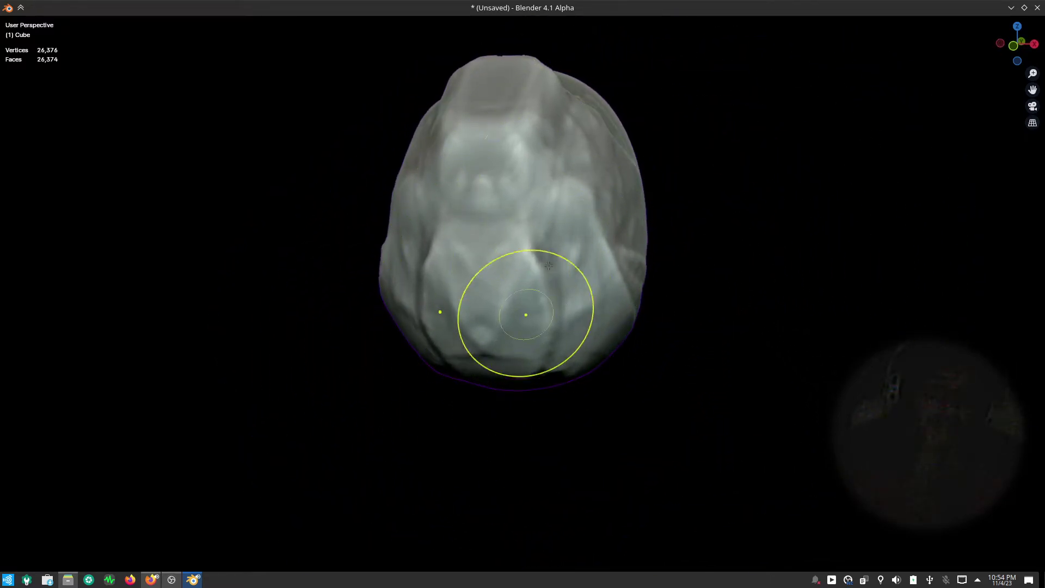
key("f")
left_click(561, 266)
left_click_drag(562, 266, 546, 254)
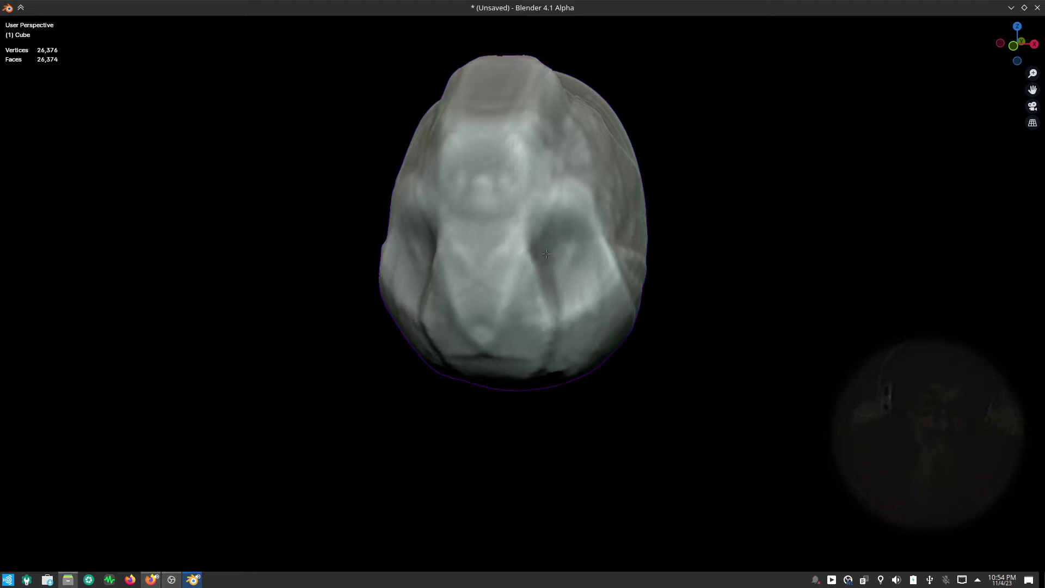
left_click(524, 332)
mouse_move(482, 324)
left_mouse_down()
mouse_move(479, 336)
mouse_move(514, 329)
mouse_move(494, 294)
left_mouse_up()
left_click_drag(506, 258, 481, 254)
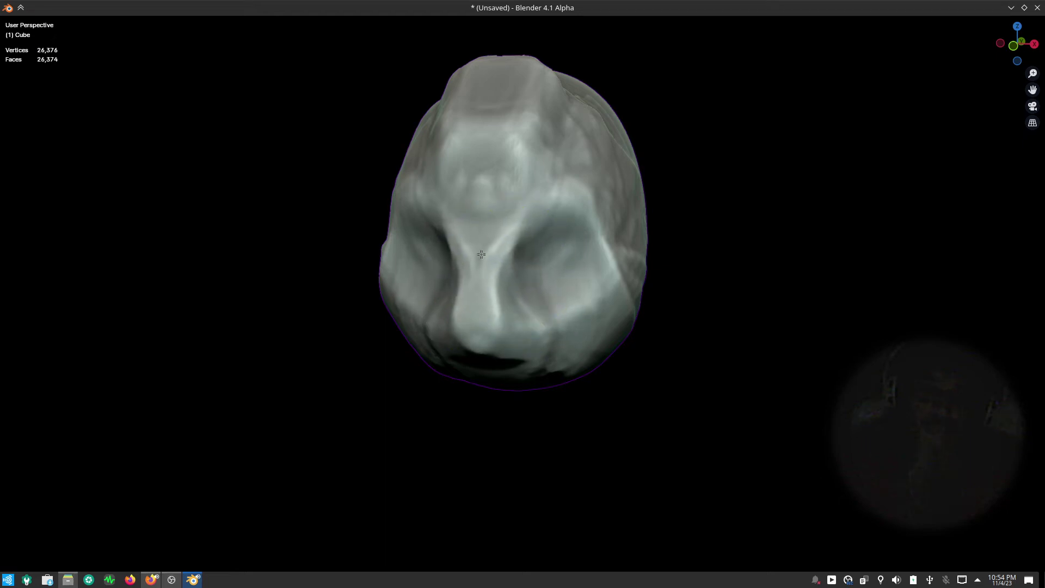
mouse_move(586, 239)
left_mouse_down()
mouse_move(602, 247)
mouse_move(564, 241)
mouse_move(591, 293)
left_mouse_up()
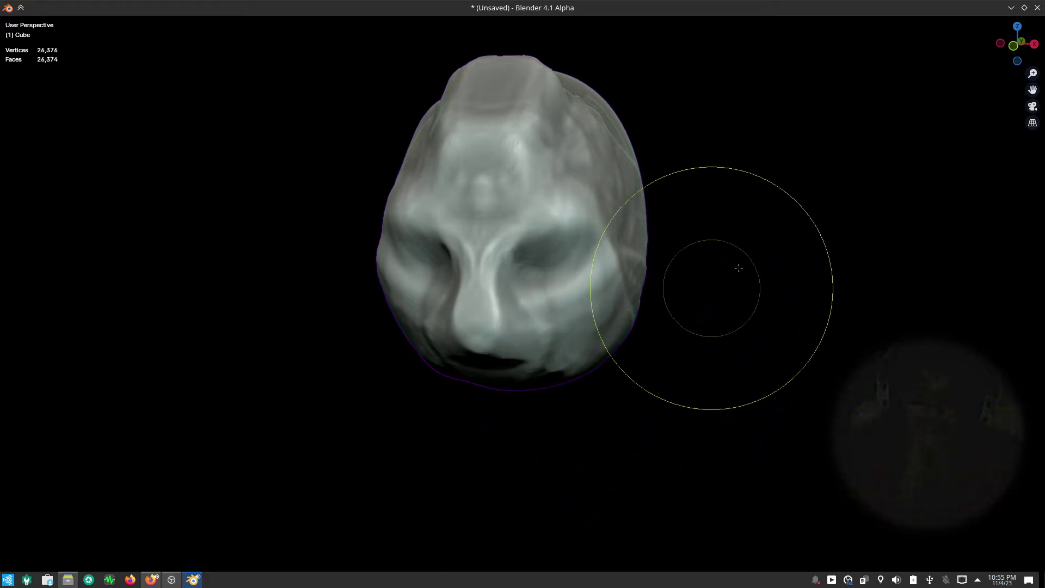
- Smooth the cheek and jaw, then smooth away creases on the top and back of the skull
mouse_move(640, 417)
middle_mouse_down()
mouse_move(716, 334)
mouse_move(635, 350)
middle_mouse_up()
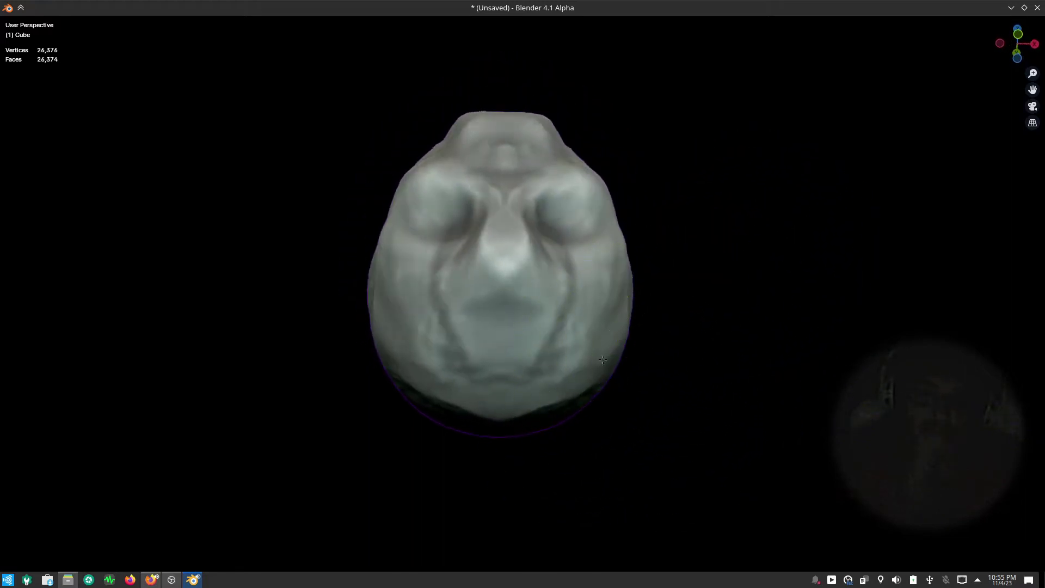
left_click_drag(583, 351, 610, 317)
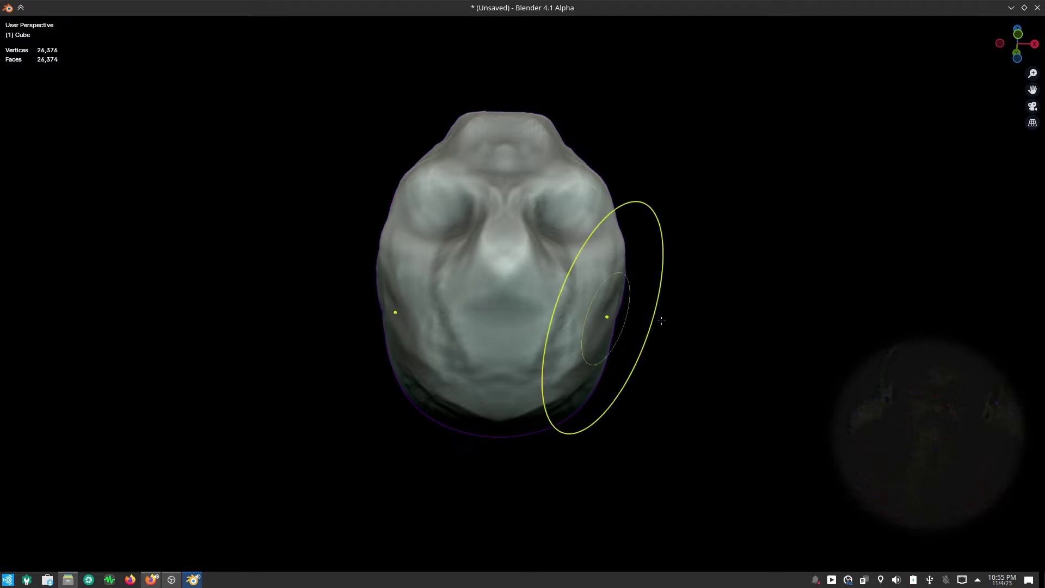
mouse_move(642, 426)
middle_mouse_down()
mouse_move(684, 426)
mouse_move(626, 468)
mouse_move(702, 394)
mouse_move(626, 437)
mouse_move(729, 392)
middle_mouse_up()
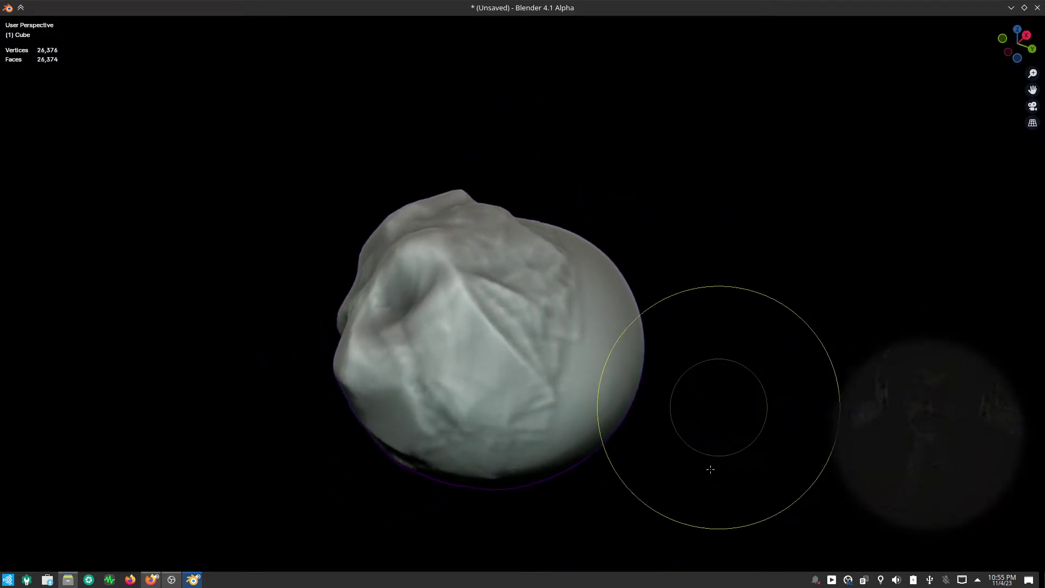
middle_click_drag(710, 469, 762, 334)
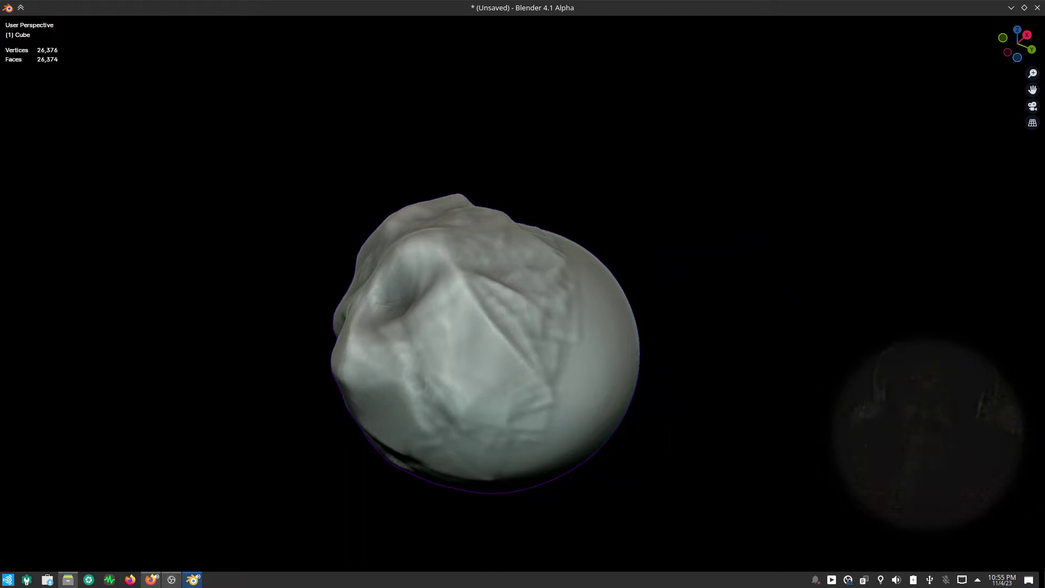
mouse_move(964, 376)
middle_mouse_down()
mouse_move(815, 462)
mouse_move(762, 381)
mouse_move(749, 380)
mouse_move(709, 443)
mouse_move(745, 447)
mouse_move(730, 355)
mouse_move(688, 402)
mouse_move(579, 292)
middle_mouse_up()
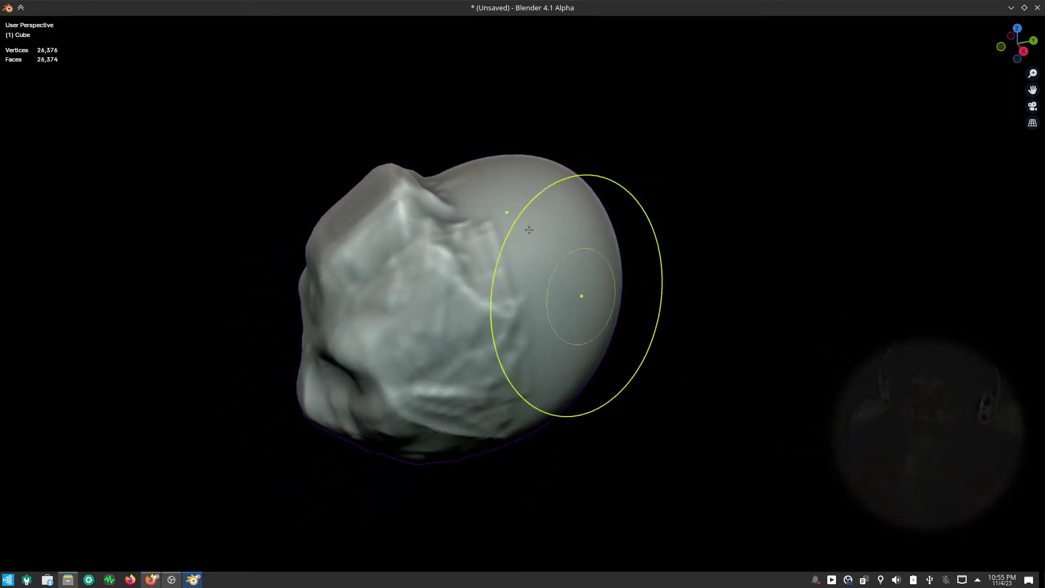
left_click_drag(450, 197, 581, 155)
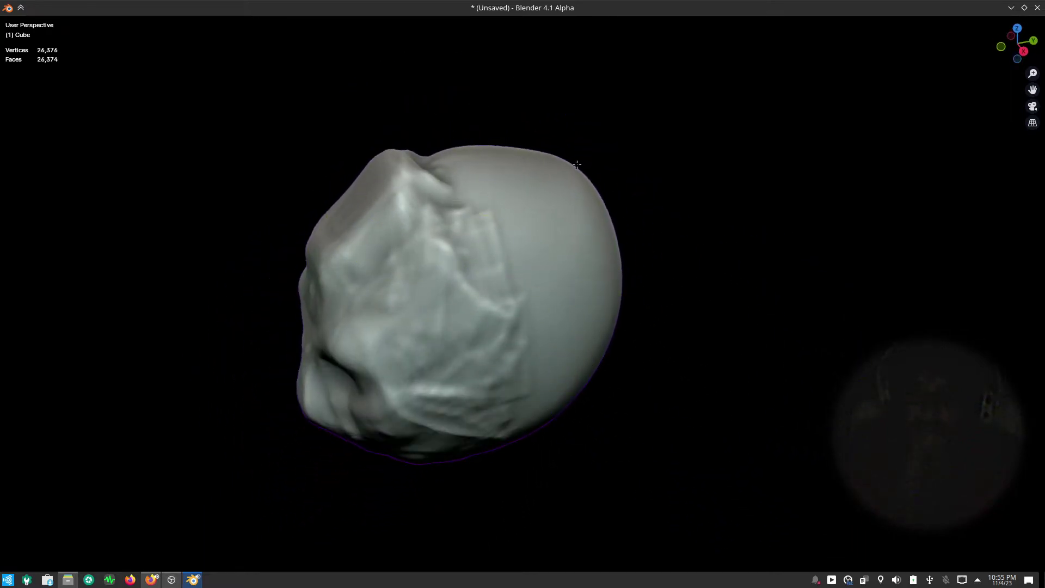
left_click_drag(443, 198, 429, 175)
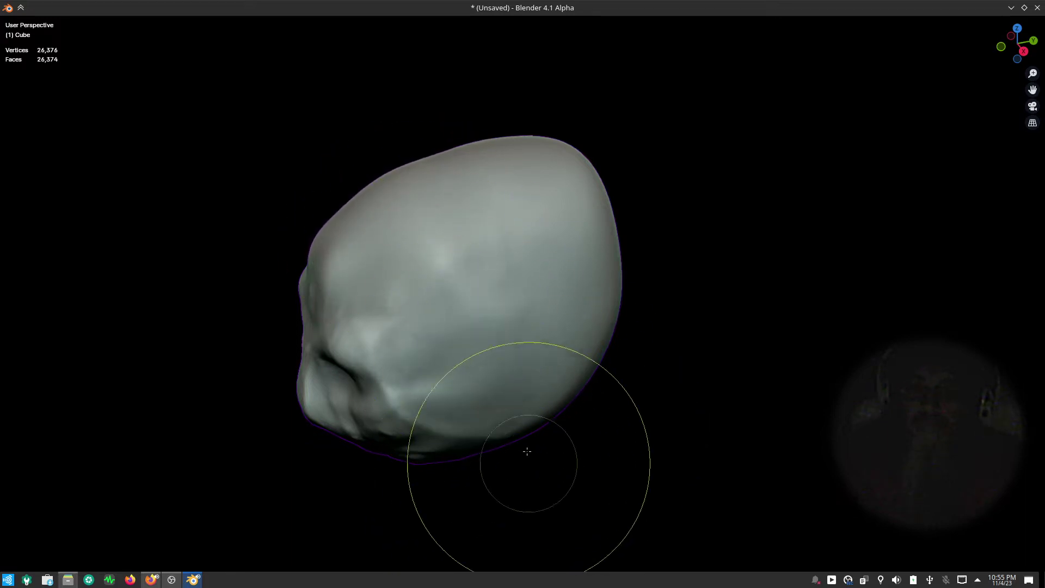
mouse_move(525, 455)
middle_mouse_down()
mouse_move(754, 378)
mouse_move(769, 350)
middle_mouse_up()
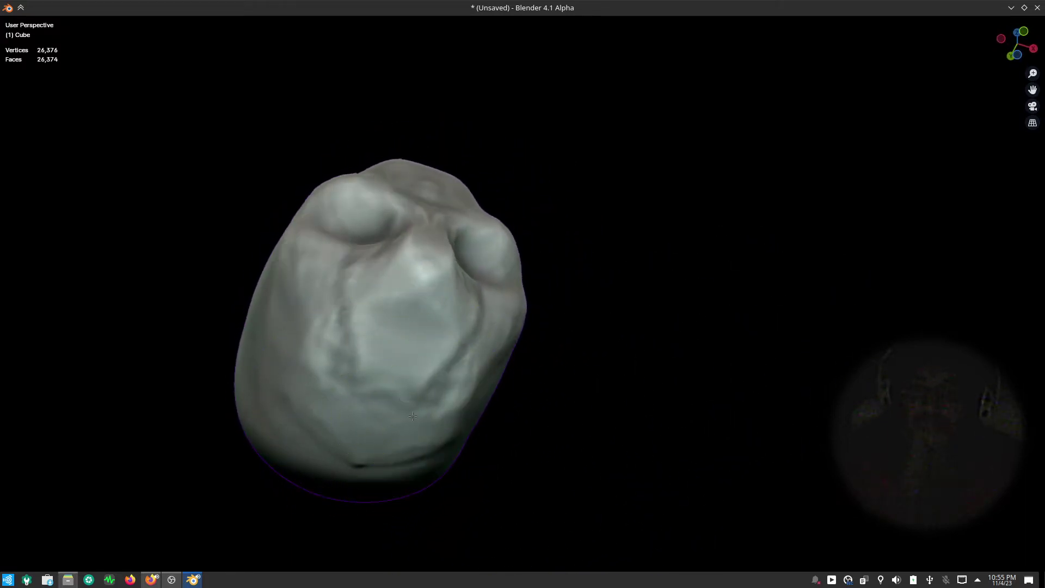
left_click_drag(414, 424, 418, 433)
- Undo the bottom dent, re-carve the mouth, deepen the lips and push the nose tip out
key("ctrl+z")
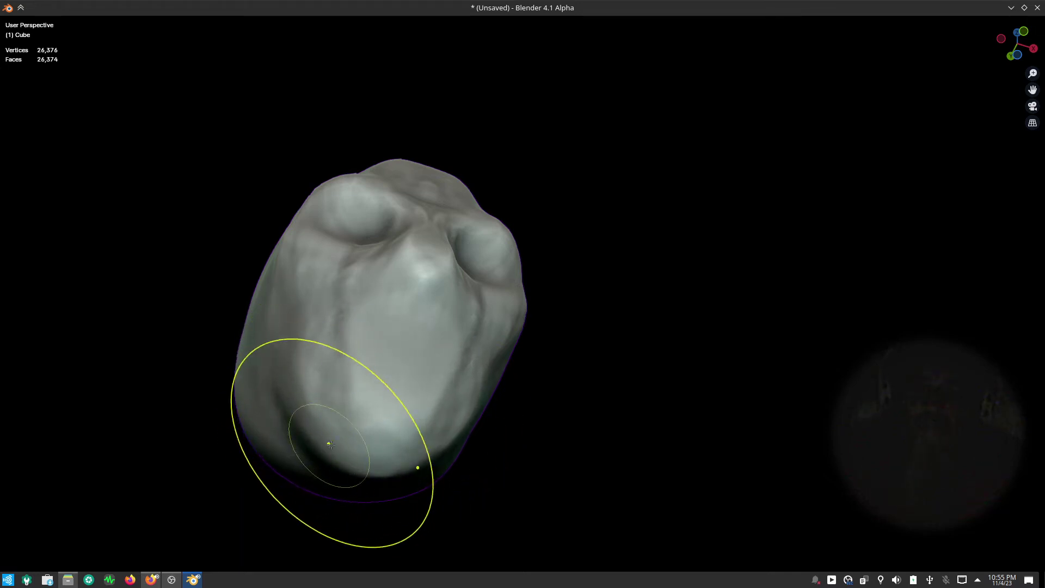
scroll(407, 314, "up", 4)
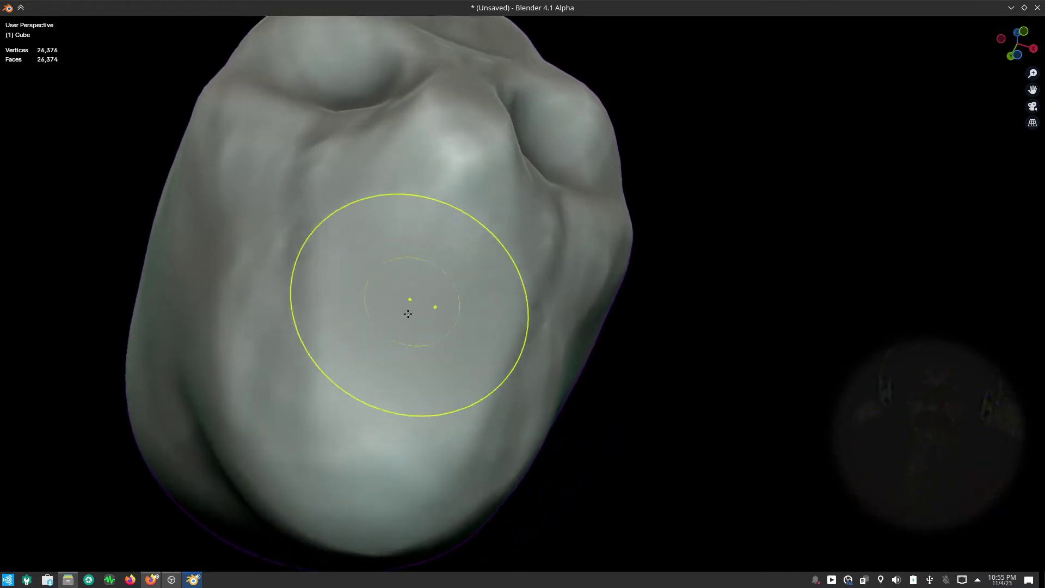
mouse_move(408, 314)
left_mouse_down()
mouse_move(375, 313)
mouse_move(420, 290)
mouse_move(417, 275)
mouse_move(373, 292)
left_mouse_up()
mouse_move(374, 292)
middle_mouse_down()
mouse_move(550, 387)
mouse_move(492, 373)
middle_mouse_up()
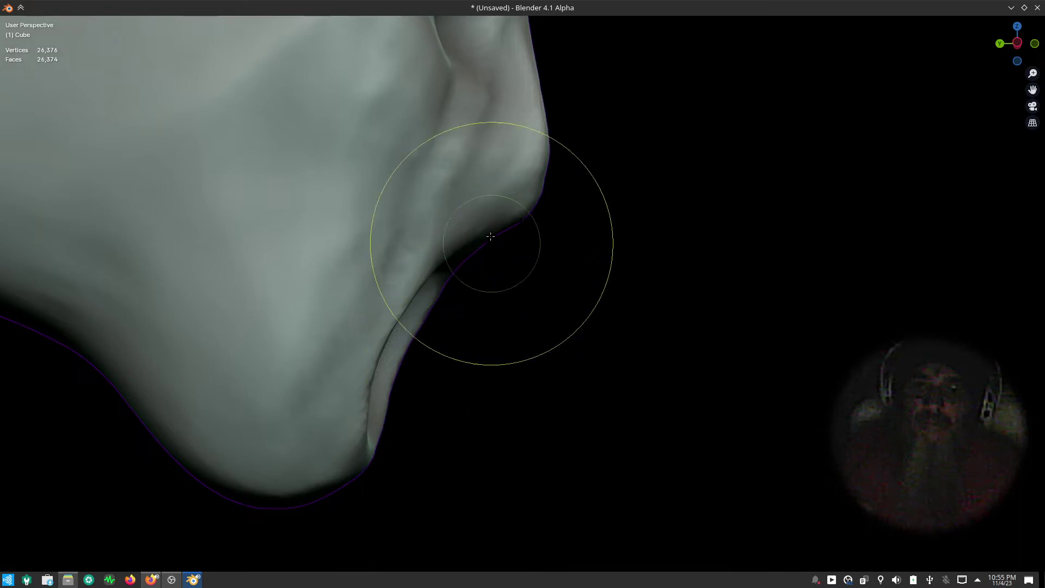
left_click_drag(491, 236, 549, 180)
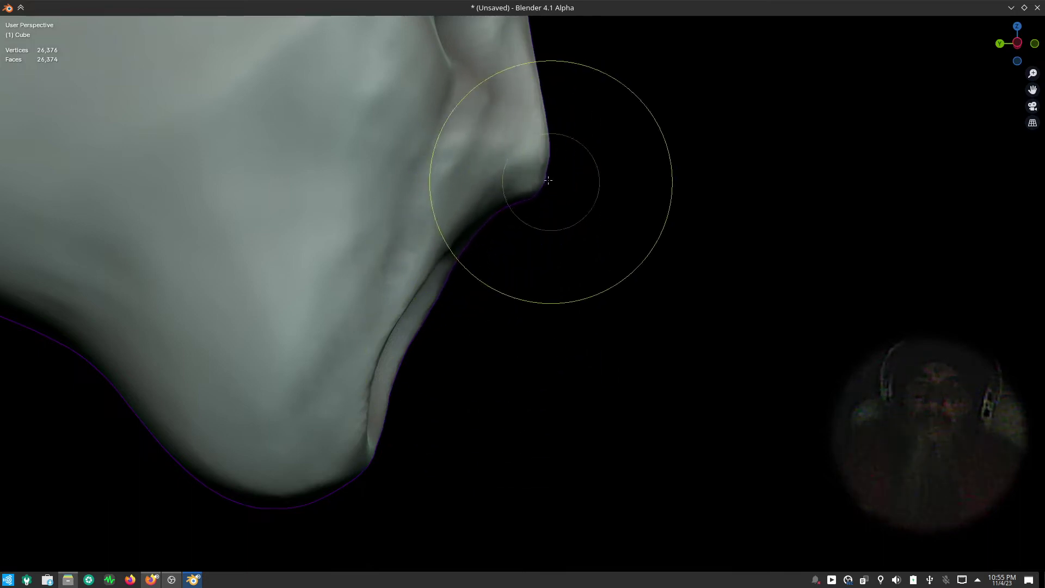
mouse_move(561, 180)
left_mouse_down()
mouse_move(567, 217)
mouse_move(547, 84)
mouse_move(552, 105)
left_mouse_up()
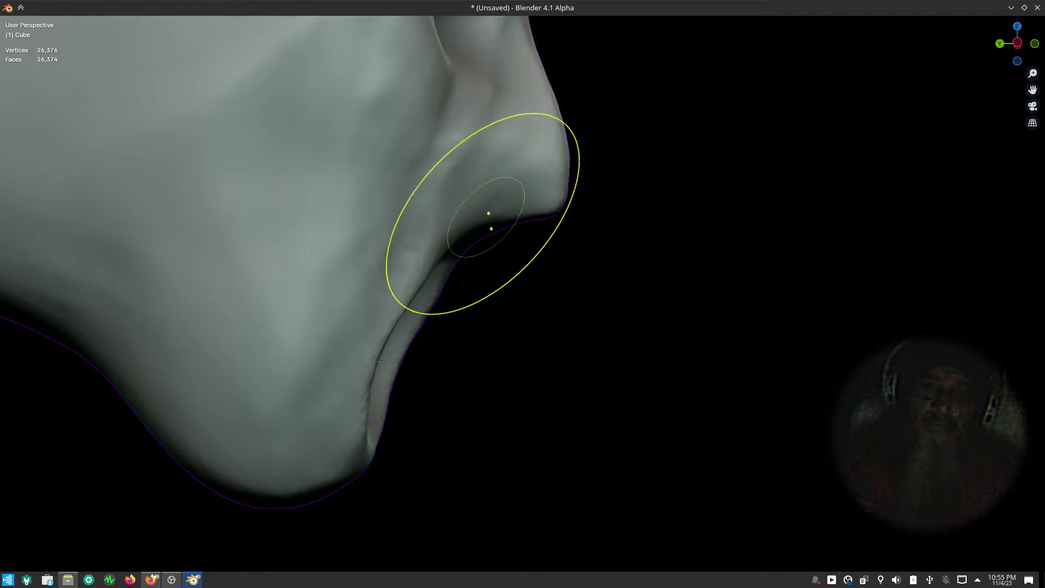
- Sharpen the chin, smooth the notch under the jaw, and reshape cheeks, nose and brow
left_click_drag(359, 453, 387, 370)
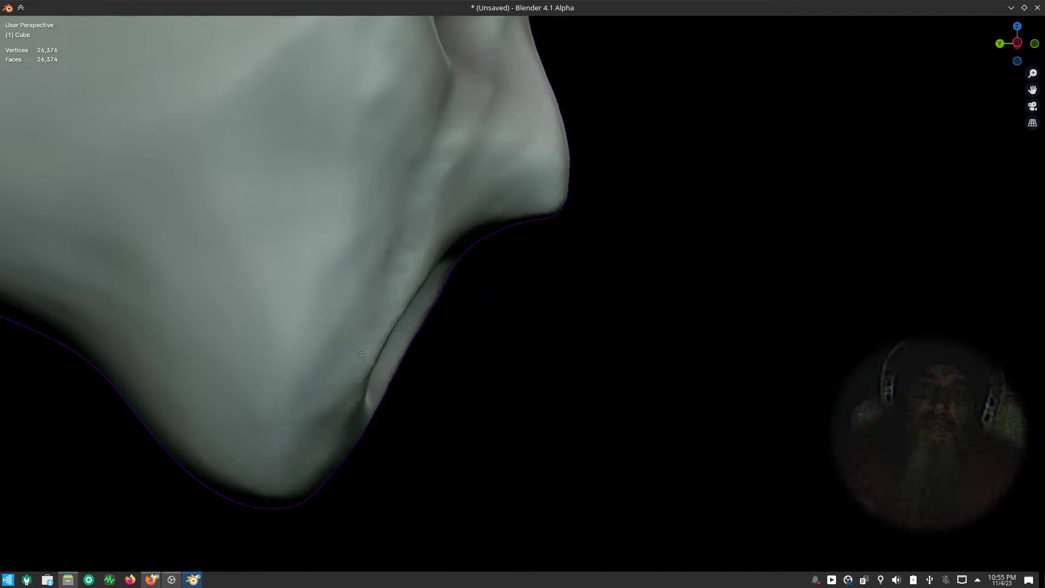
mouse_move(292, 497)
left_mouse_down()
mouse_move(274, 554)
mouse_move(316, 478)
left_mouse_up()
mouse_move(319, 478)
middle_mouse_down()
mouse_move(591, 483)
mouse_move(418, 342)
middle_mouse_up()
mouse_move(418, 342)
left_mouse_down()
mouse_move(357, 357)
mouse_move(349, 306)
mouse_move(365, 292)
mouse_move(359, 202)
left_mouse_up()
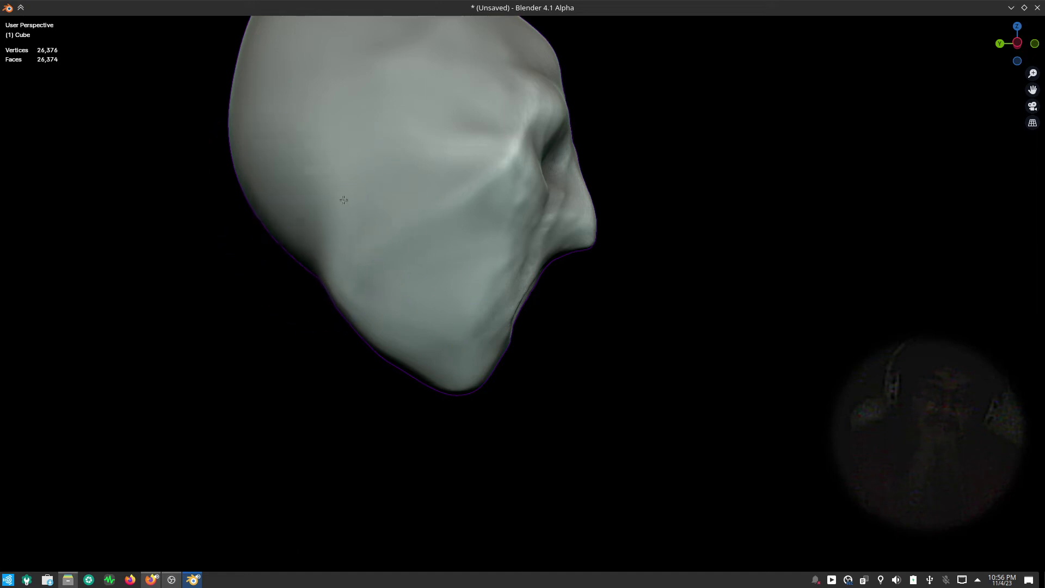
left_click_drag(331, 236, 419, 292)
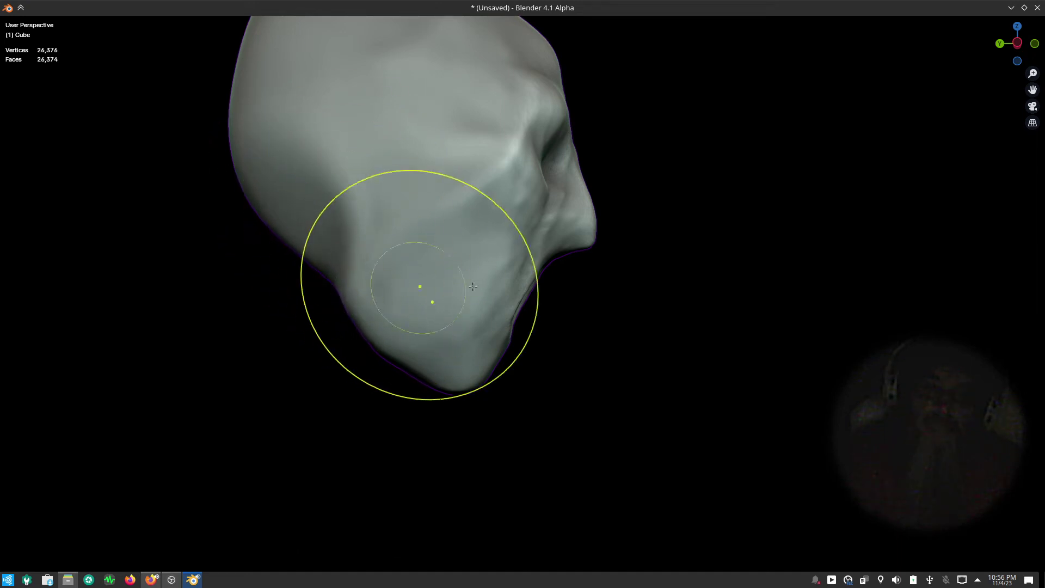
mouse_move(420, 292)
middle_mouse_down()
mouse_move(544, 397)
mouse_move(458, 384)
middle_mouse_up()
mouse_move(460, 397)
left_mouse_down()
mouse_move(441, 400)
mouse_move(430, 427)
mouse_move(437, 409)
left_mouse_up()
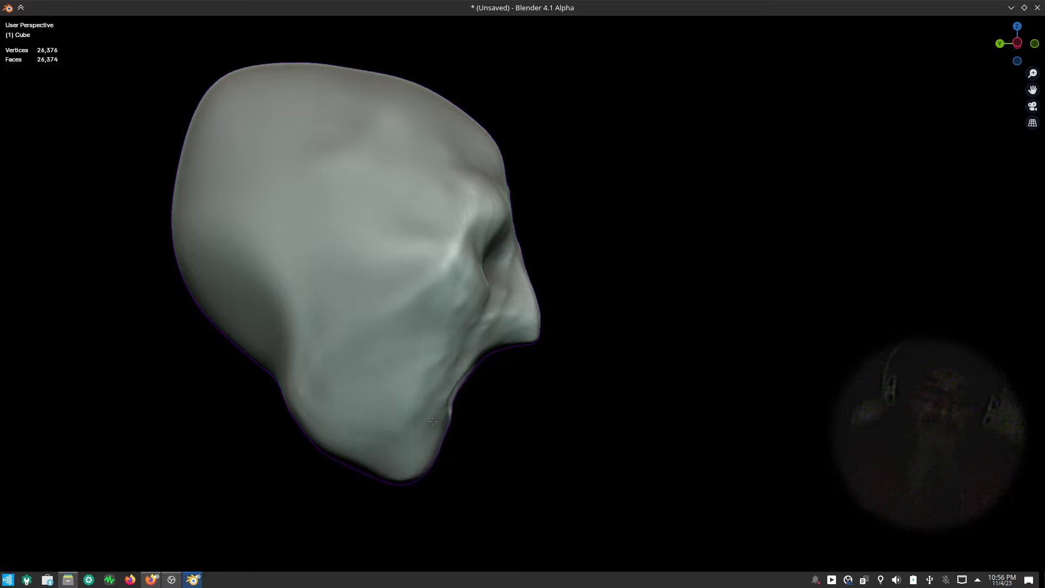
left_click_drag(413, 452, 433, 430)
mouse_move(455, 275)
left_mouse_down()
mouse_move(452, 330)
mouse_move(413, 330)
mouse_move(459, 325)
left_mouse_up()
mouse_move(521, 319)
left_mouse_down()
mouse_move(532, 233)
mouse_move(510, 280)
mouse_move(523, 269)
left_mouse_up()
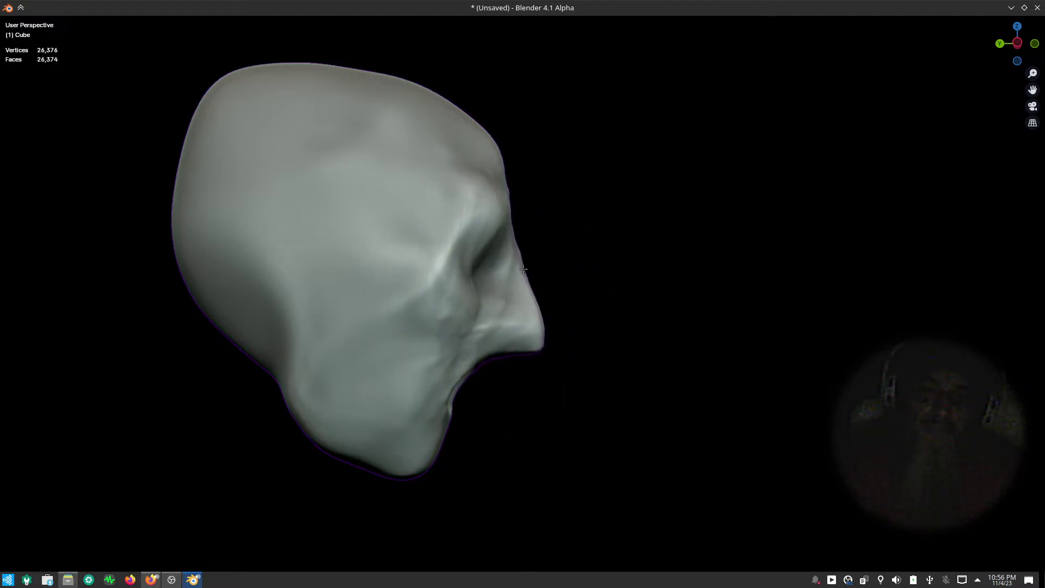
- In three-quarter profile, raise the top of the head and push the back outline inward
middle_click_drag(648, 307, 556, 207)
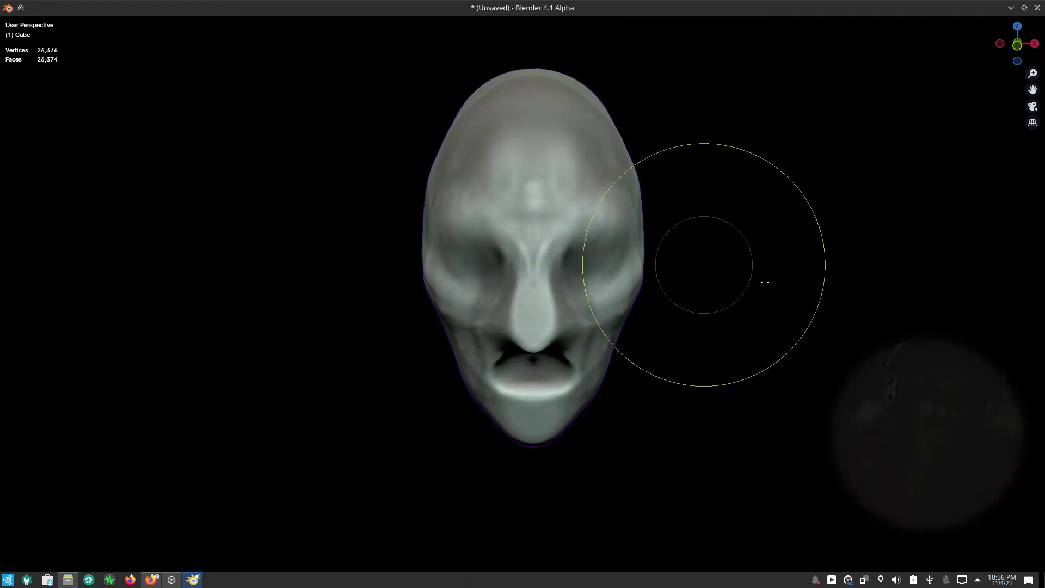
mouse_move(765, 281)
middle_mouse_down()
mouse_move(687, 343)
mouse_move(770, 364)
mouse_move(768, 350)
mouse_move(719, 368)
mouse_move(770, 340)
mouse_move(672, 367)
mouse_move(596, 175)
middle_mouse_up()
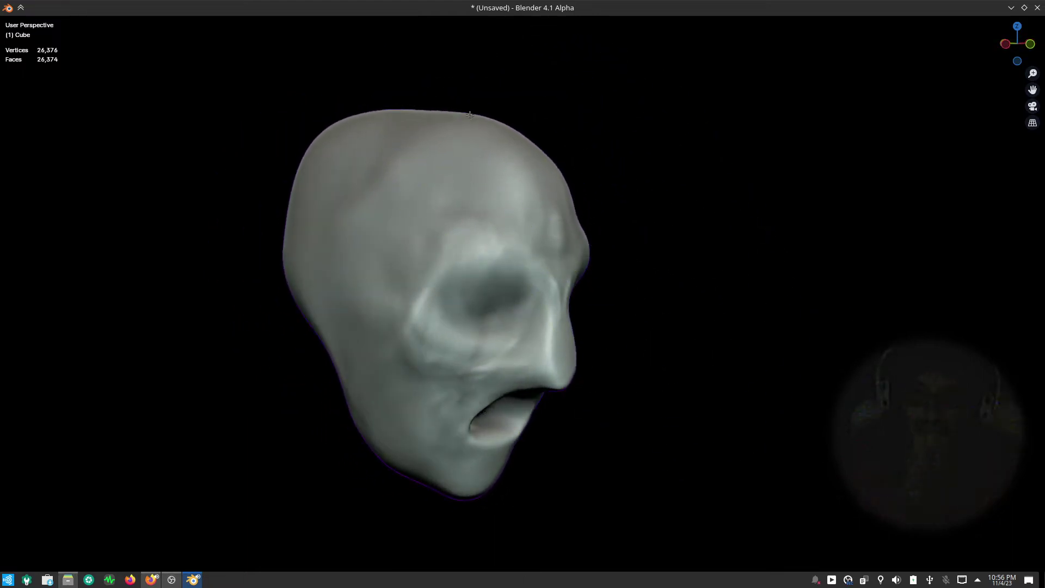
left_click_drag(418, 106, 314, 120)
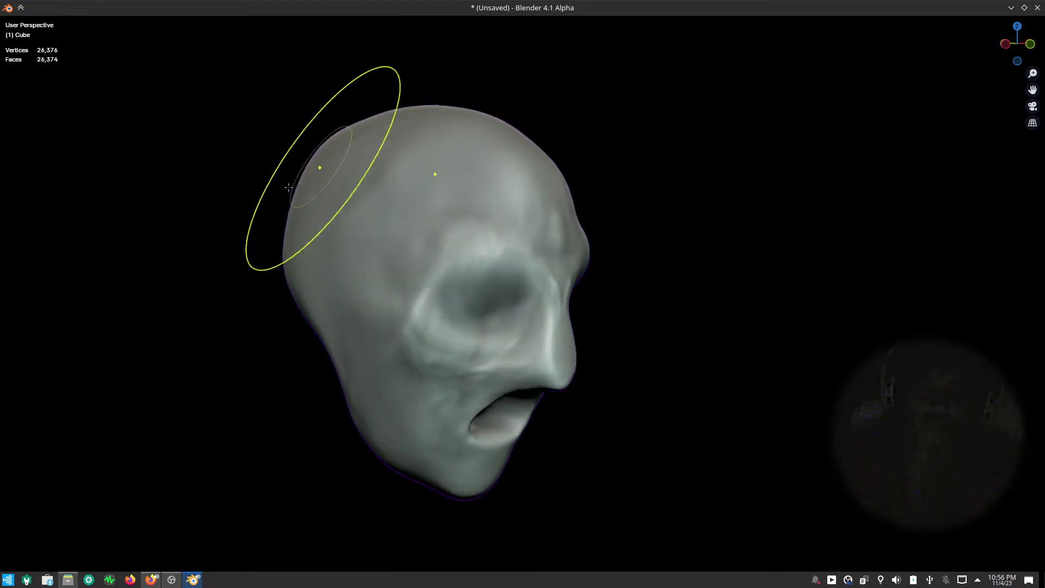
left_click_drag(302, 199, 306, 278)
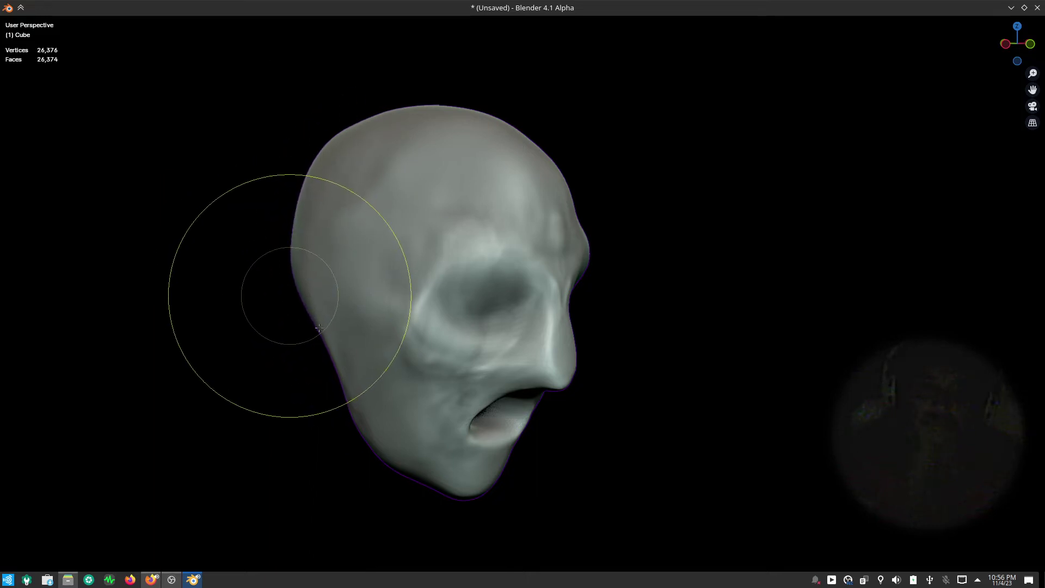
mouse_move(262, 296)
middle_mouse_down()
mouse_move(665, 403)
mouse_move(664, 352)
mouse_move(807, 416)
middle_mouse_up()
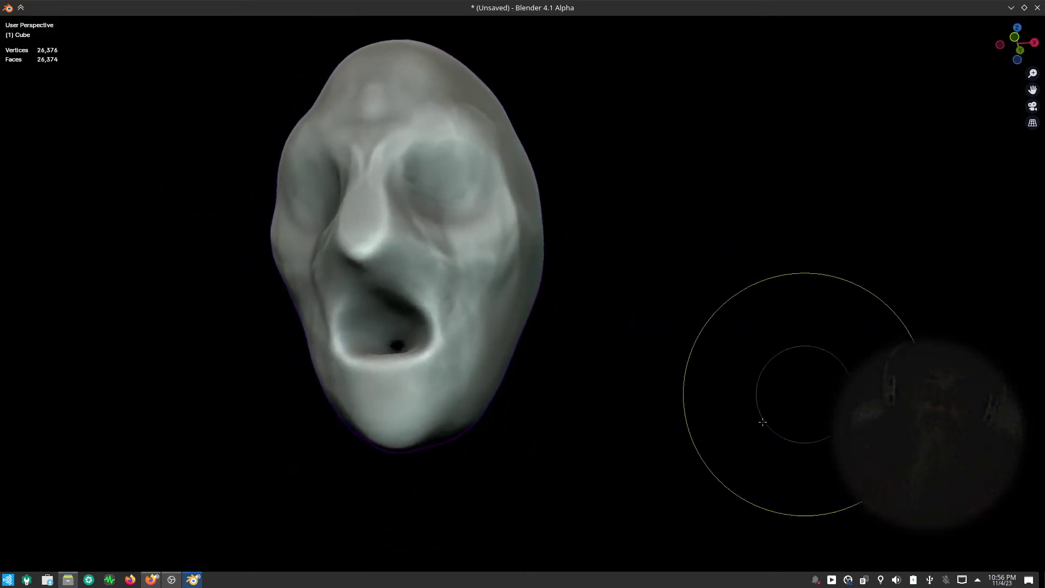
left_click(150, 581)
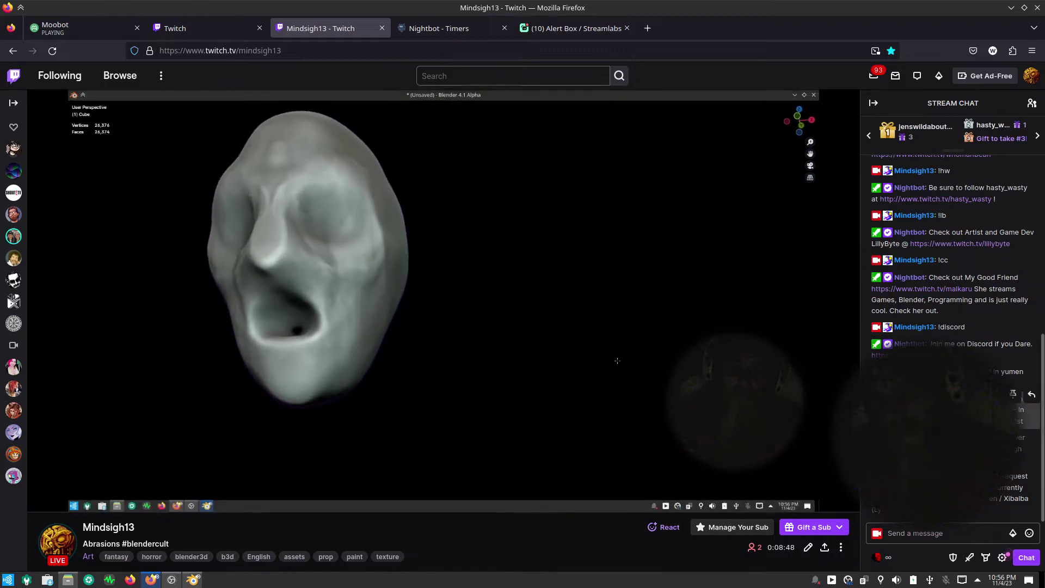
left_click(150, 581)
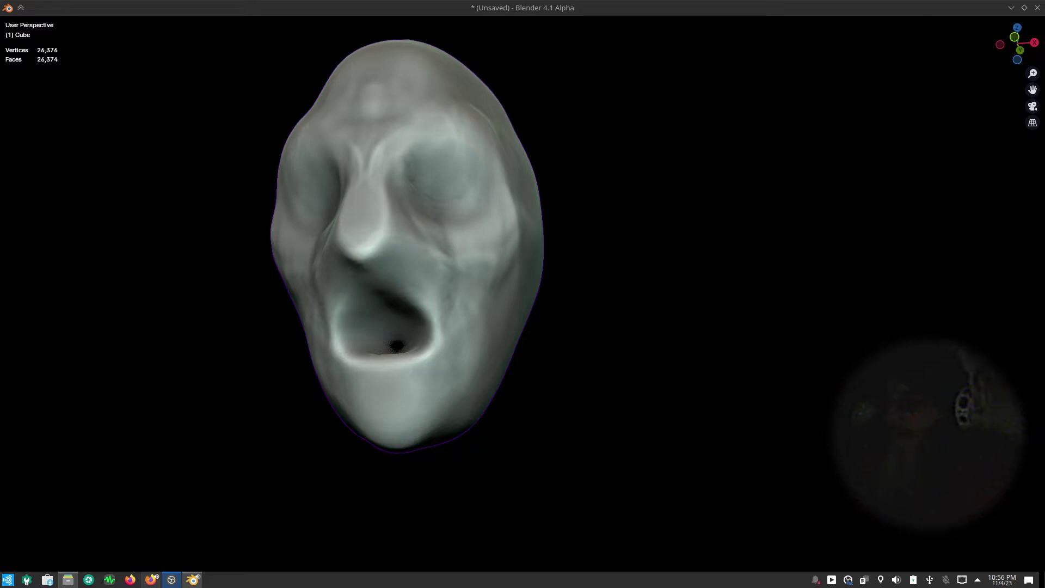
left_click(151, 581)
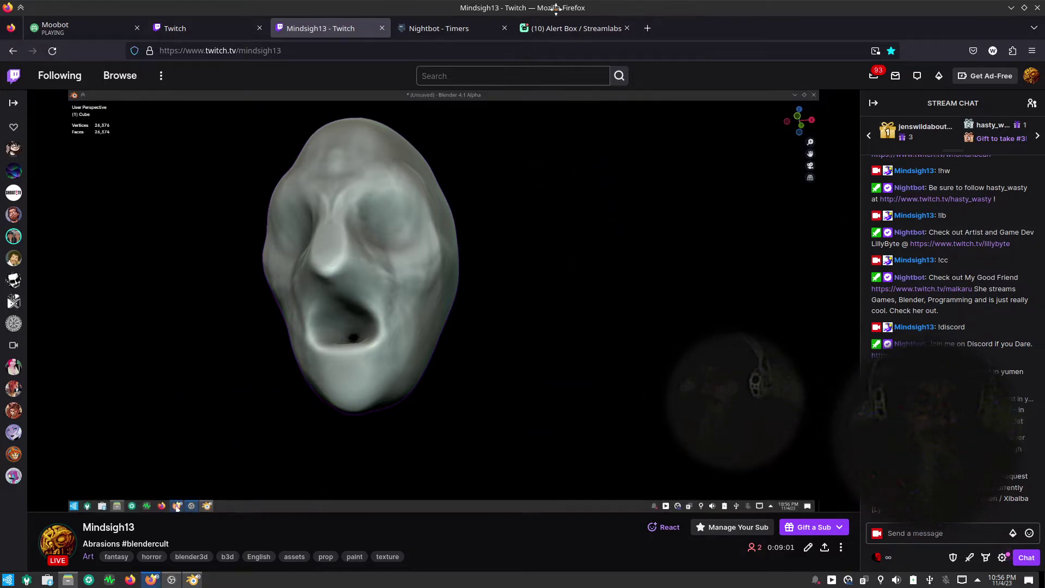
left_click_drag(555, 7, 719, 114)
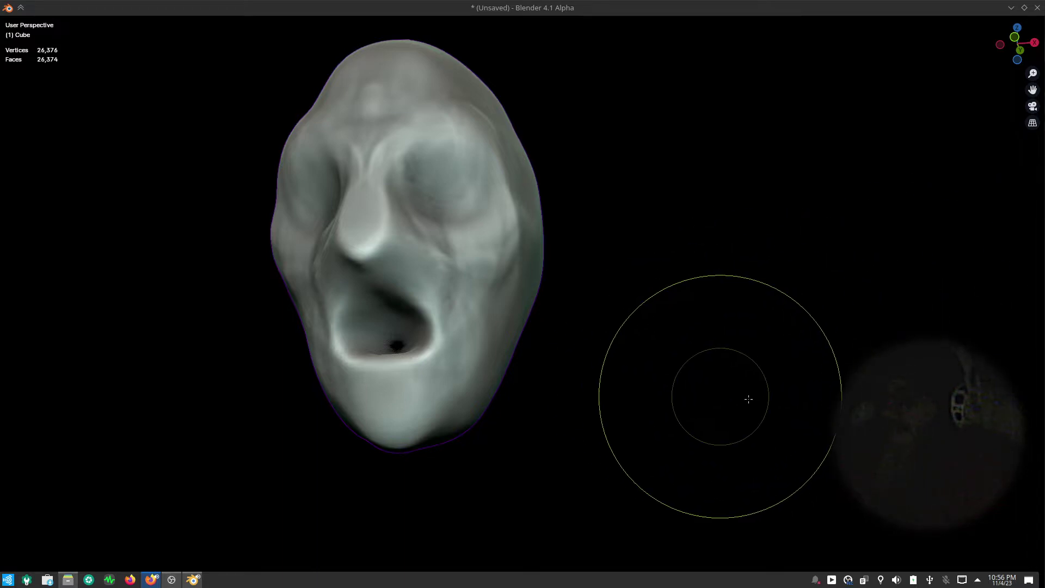
- Lightly sculpt the head top, then reshape the cheek and sweep from cheek toward the nose
middle_click_drag(702, 375, 908, 426)
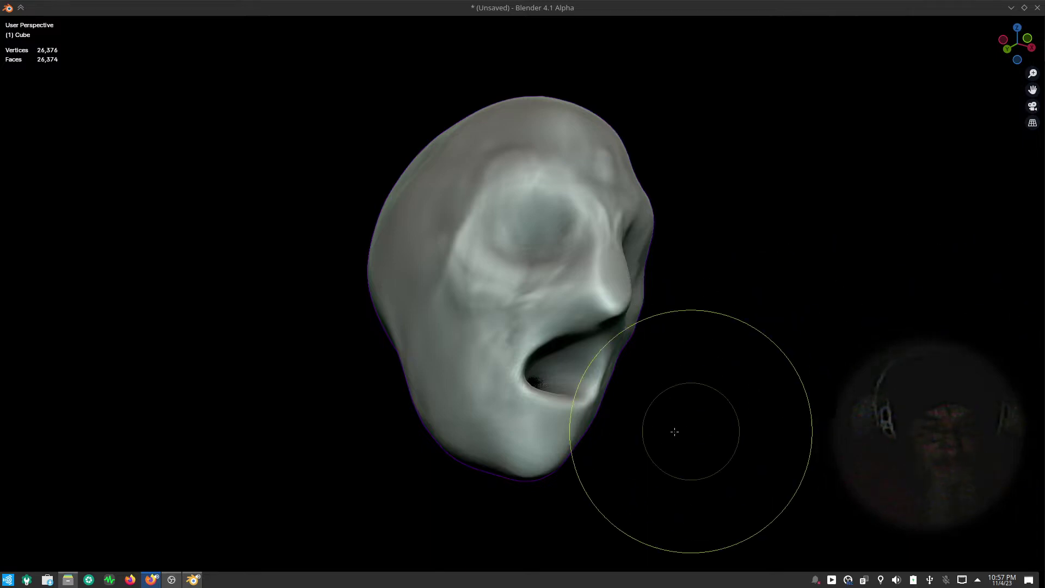
mouse_move(766, 416)
middle_mouse_down()
mouse_move(731, 444)
mouse_move(617, 238)
middle_mouse_up()
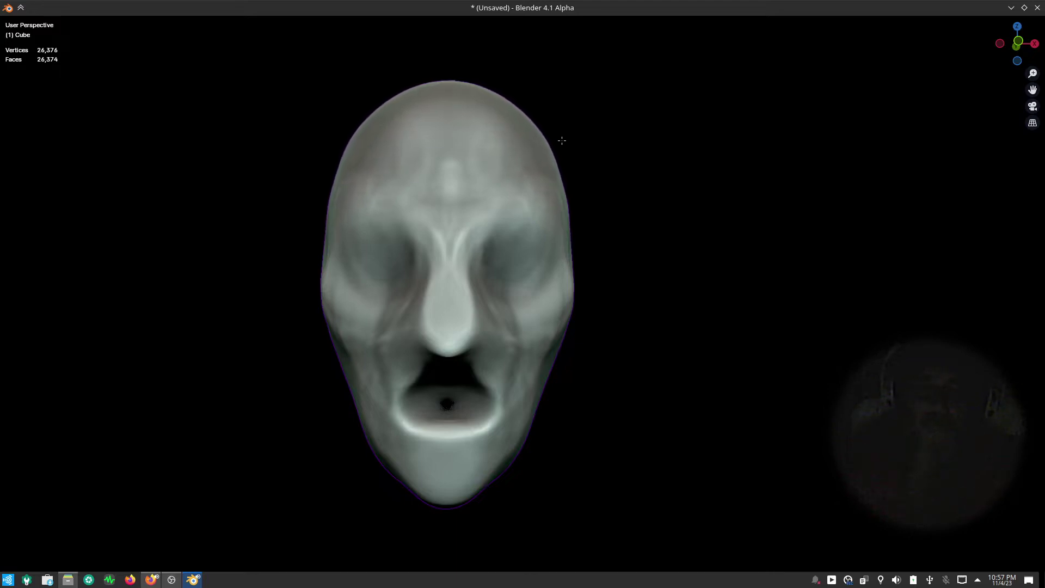
middle_click_drag(689, 328, 628, 133)
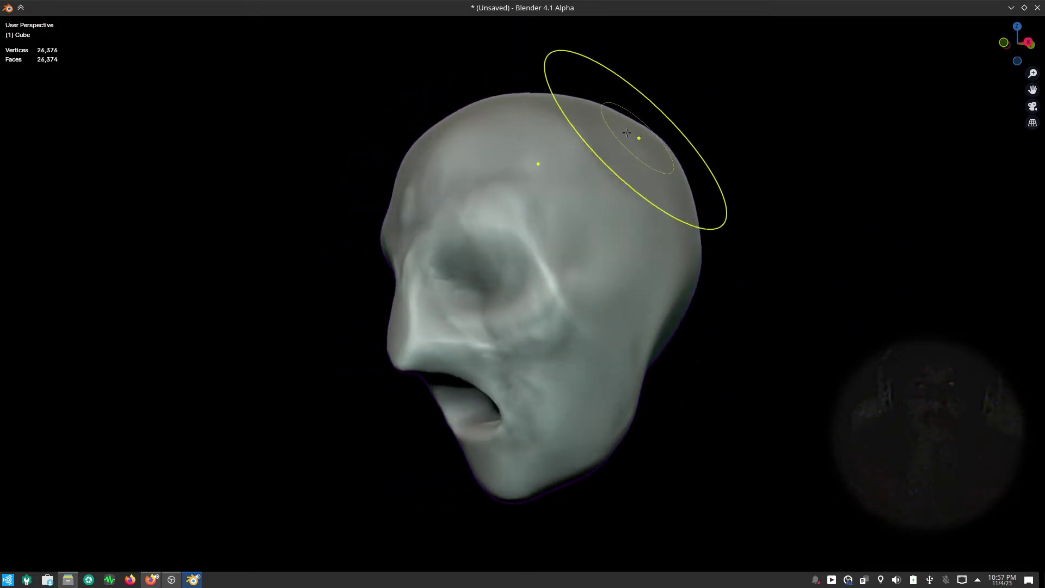
left_click_drag(631, 130, 662, 158)
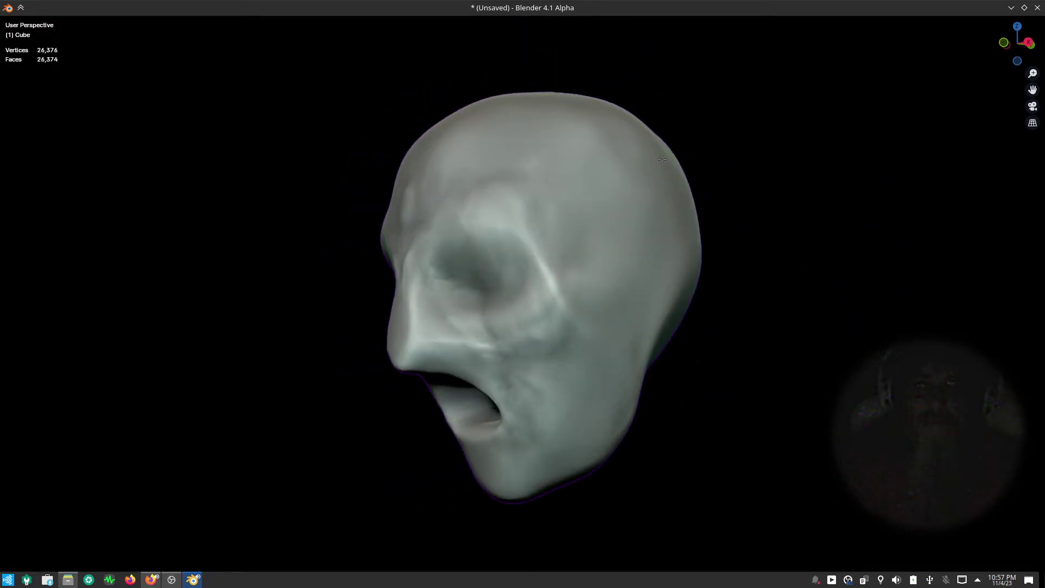
left_click_drag(683, 286, 636, 315)
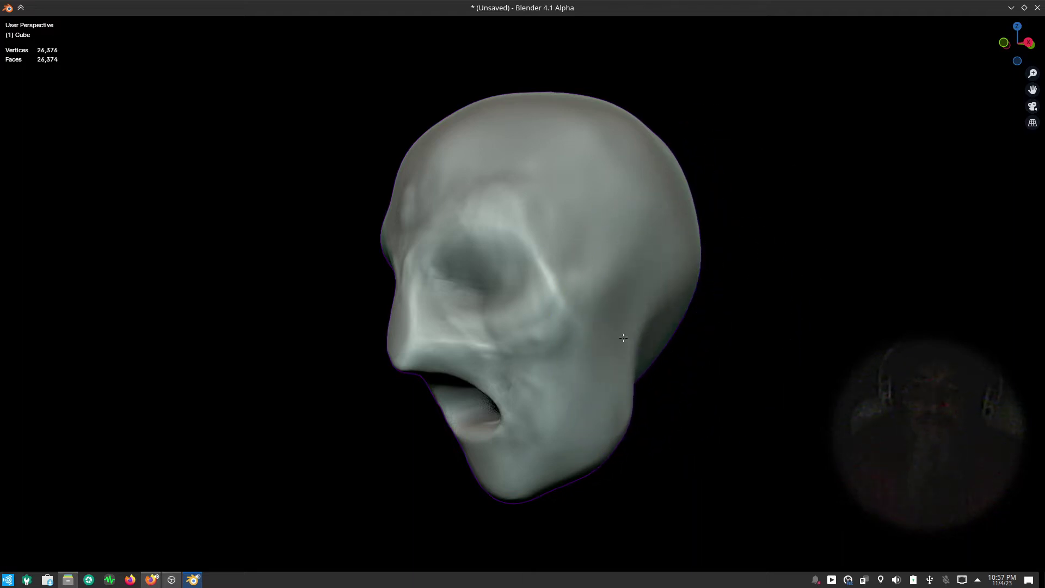
left_click_drag(623, 338, 390, 345)
middle_click_drag(385, 338, 599, 401)
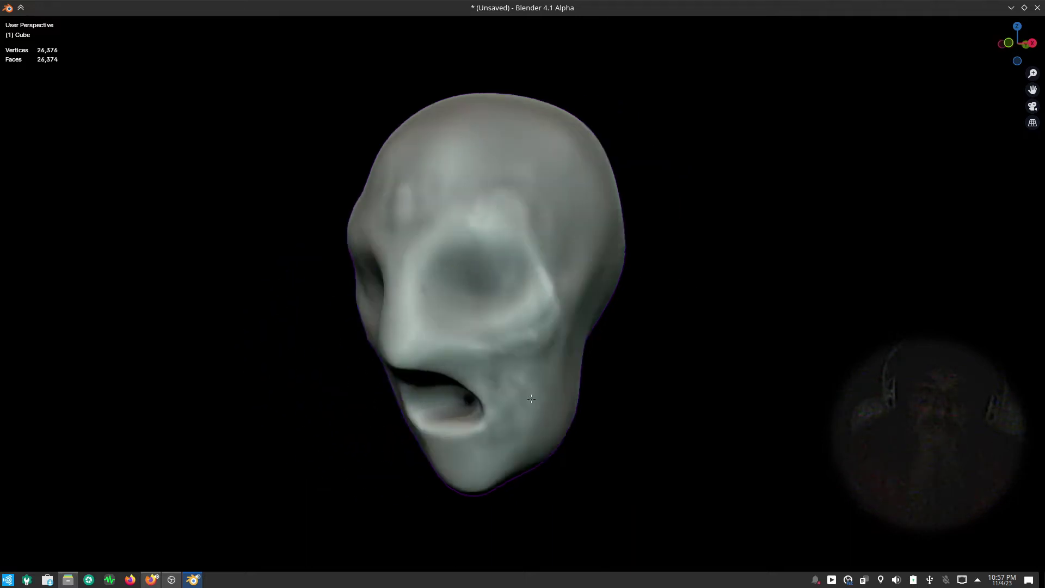
- Use Save As from the save pie menu to store the file as bruh.blend
key("ctrl+s")
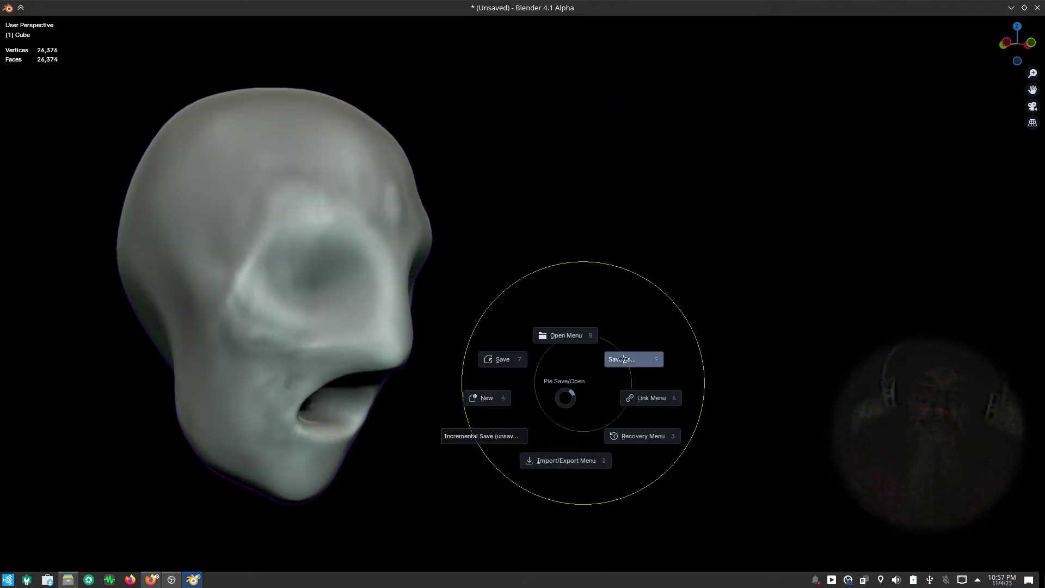
left_click(625, 357)
type("bruh.blend")
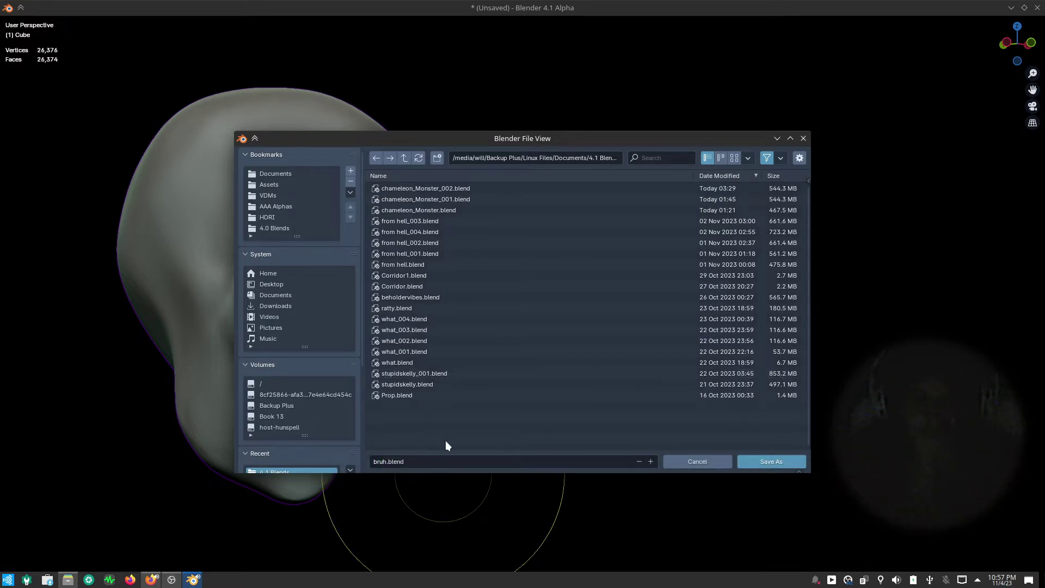
key("Return")
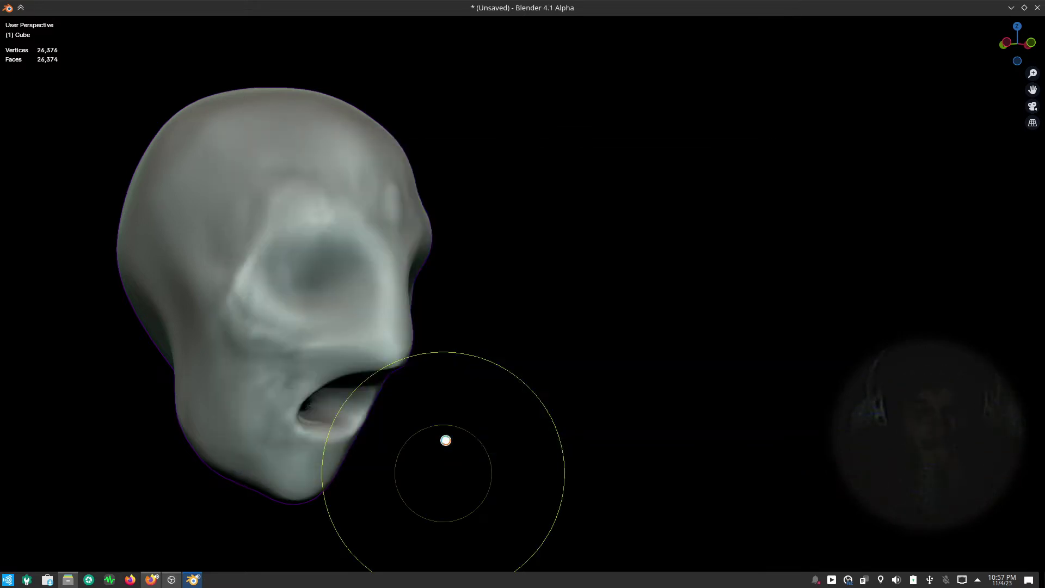
- Switch to the Fill brush and set its strength to 0.291
middle_click_drag(466, 427, 735, 425)
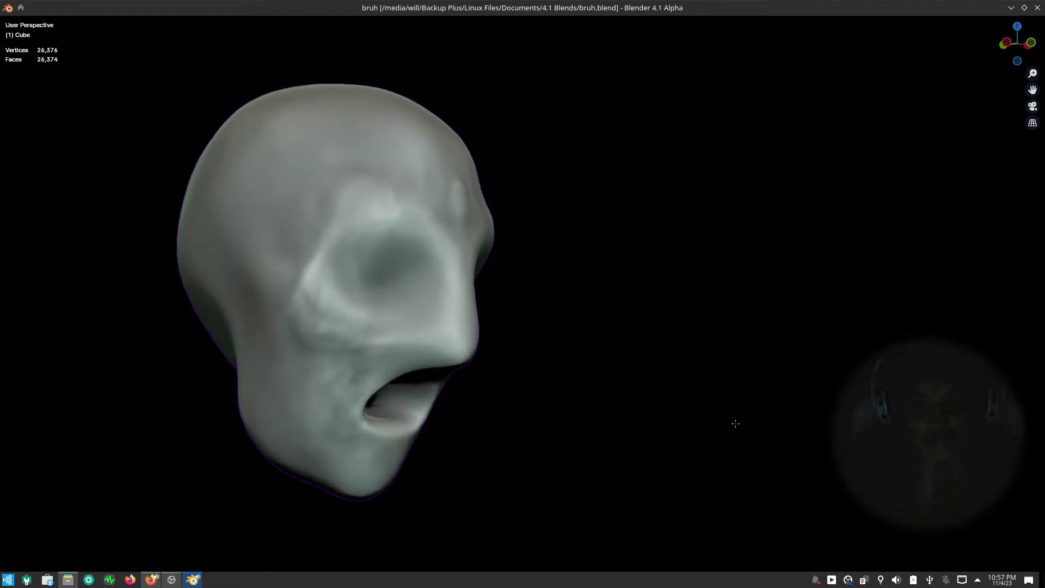
mouse_move(606, 385)
middle_mouse_down()
mouse_move(489, 421)
mouse_move(559, 314)
middle_mouse_up()
key("ctrl+Tab")
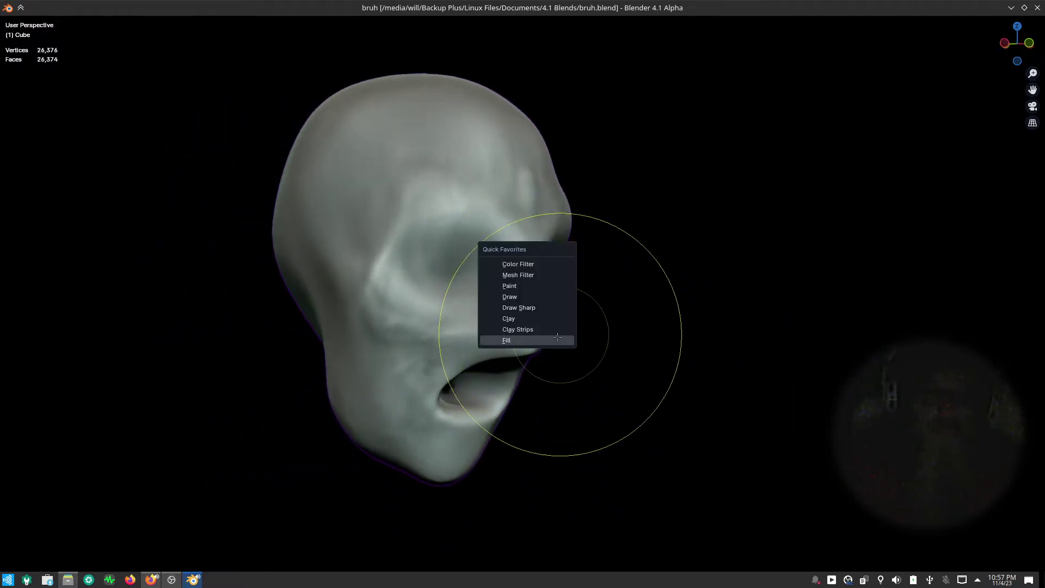
left_click(562, 313)
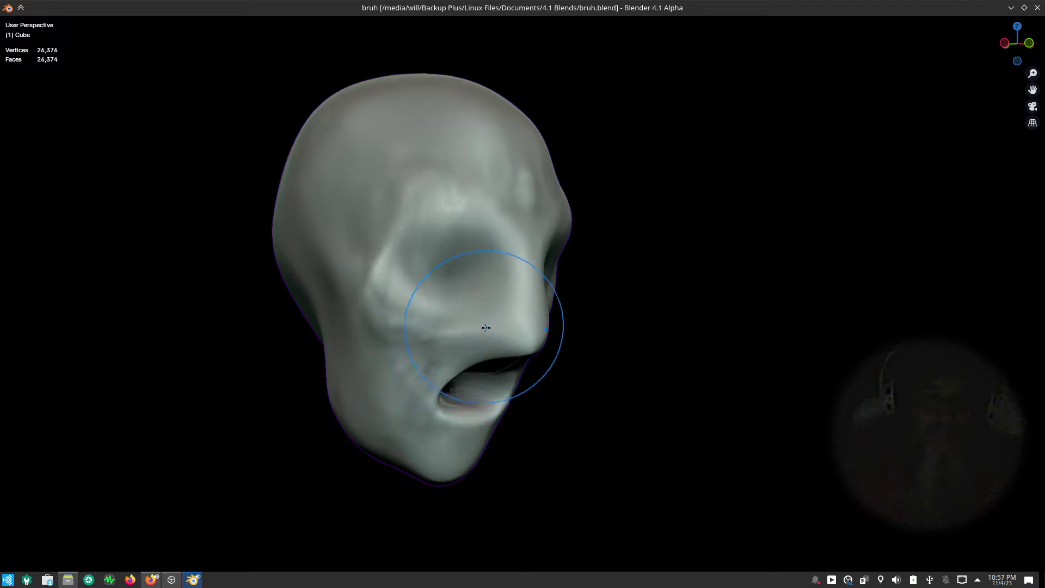
key("shift+f")
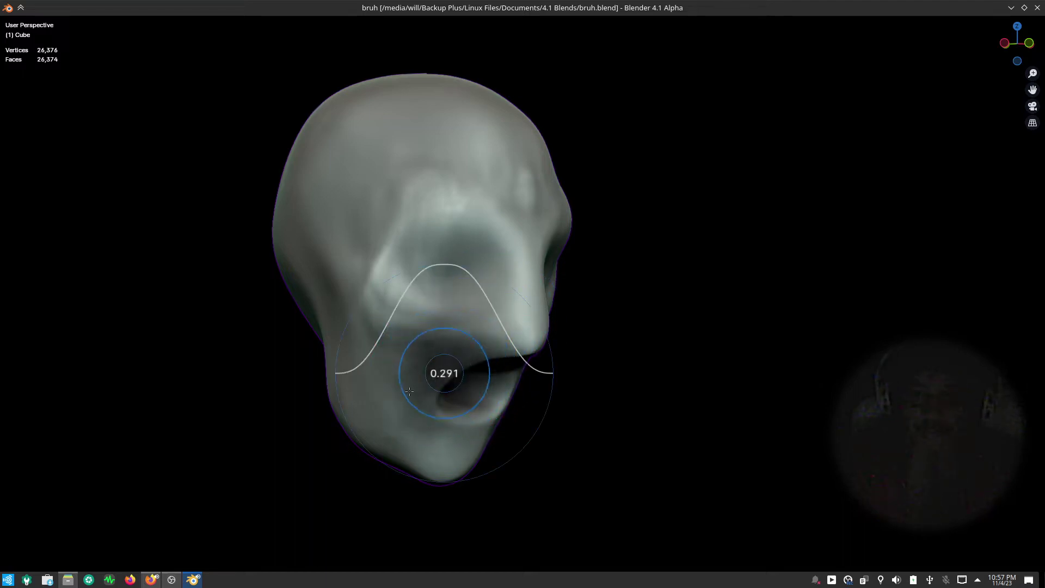
left_click(408, 387)
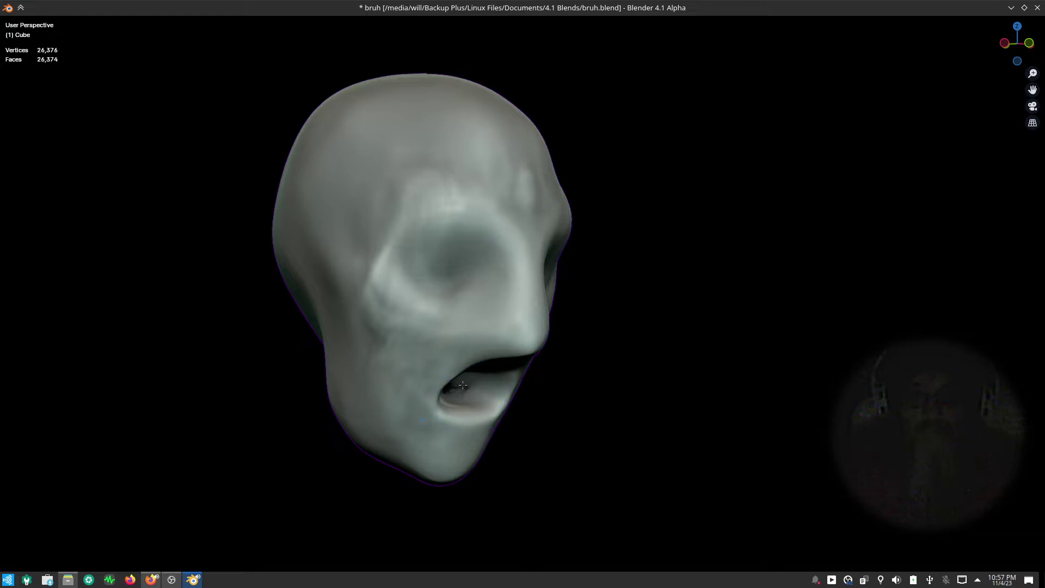
- Set a much smaller remesh voxel size than 0.0185 m
middle_click_drag(617, 435, 537, 437)
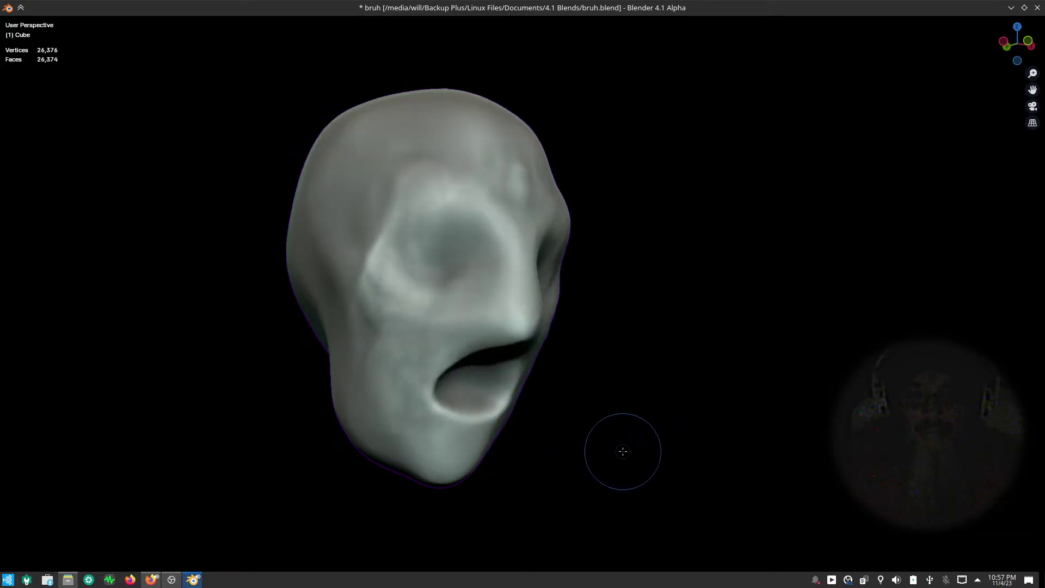
key("r")
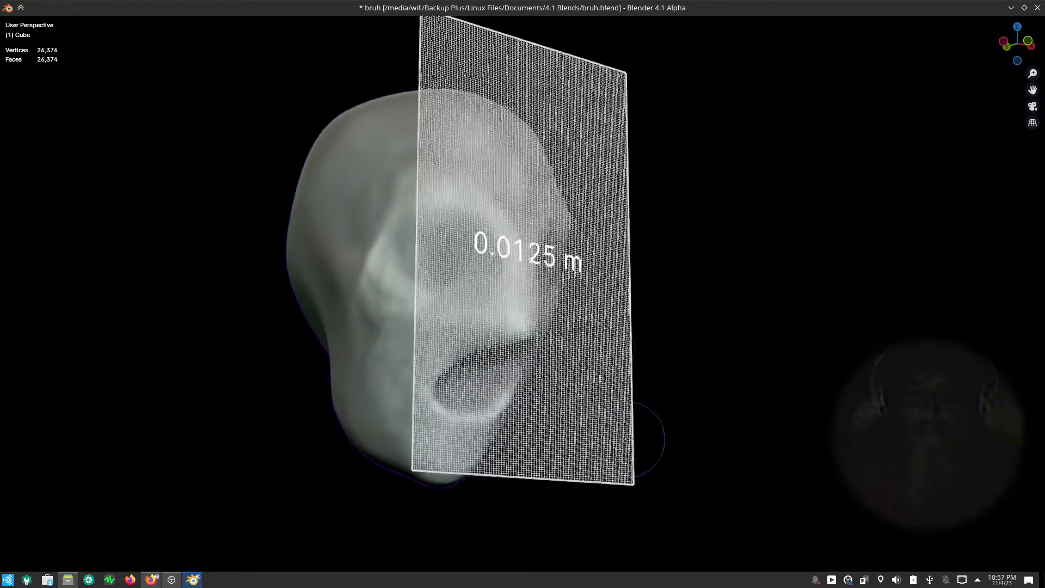
left_click(626, 436)
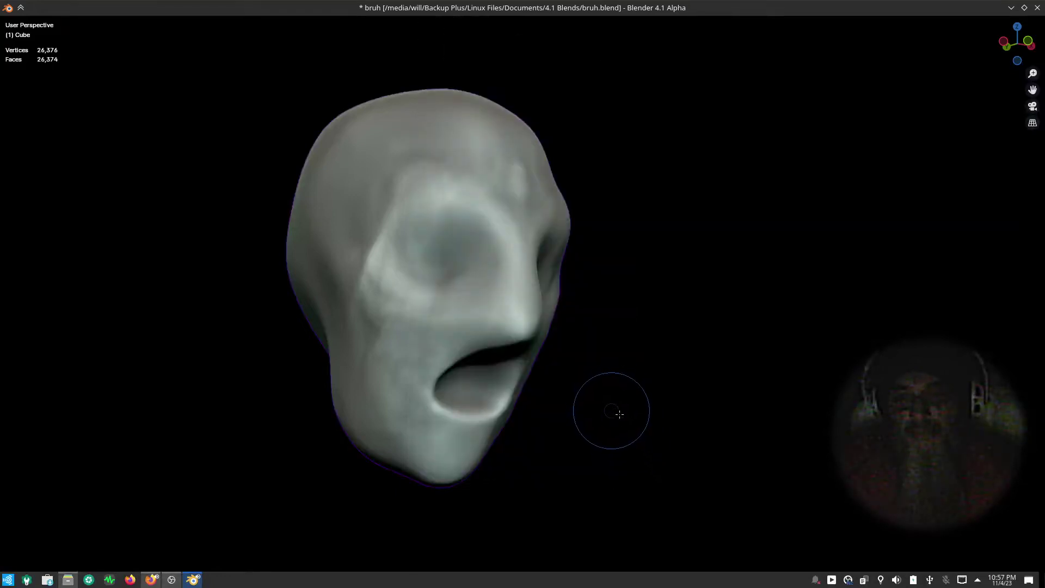
- In right orthographic profile, push in the brow and sculpt the nose larger and lower
mouse_move(674, 439)
middle_mouse_down()
mouse_move(635, 463)
mouse_move(563, 188)
middle_mouse_up()
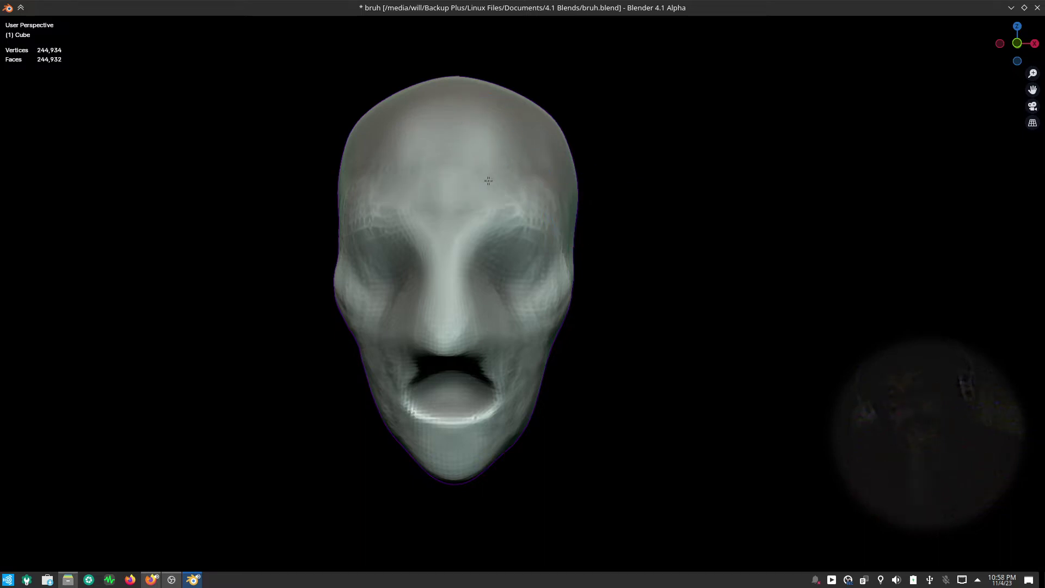
mouse_move(646, 457)
middle_mouse_down()
mouse_move(708, 430)
mouse_move(642, 427)
middle_mouse_up()
key("KP_3")
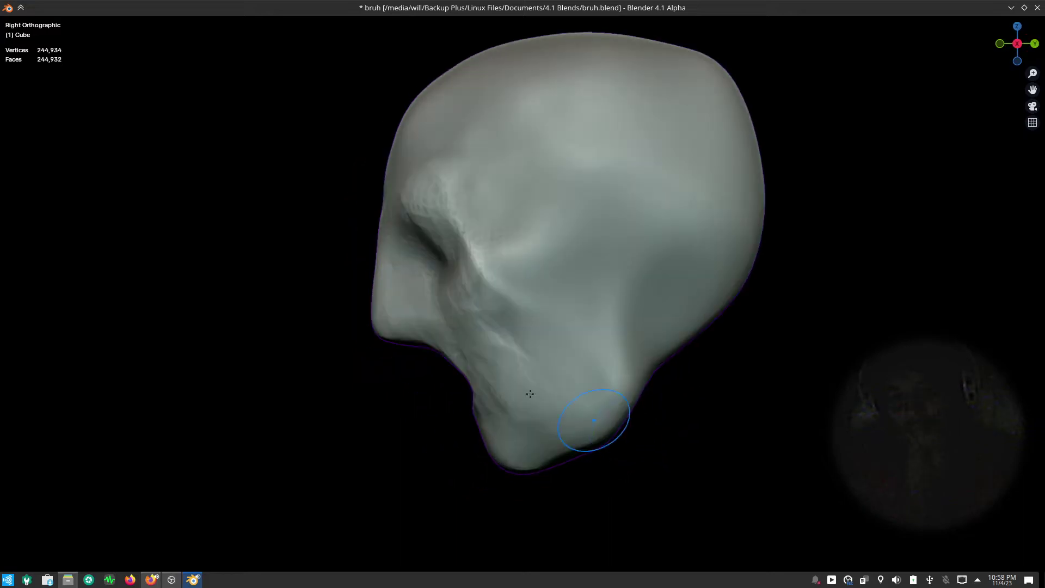
key("f")
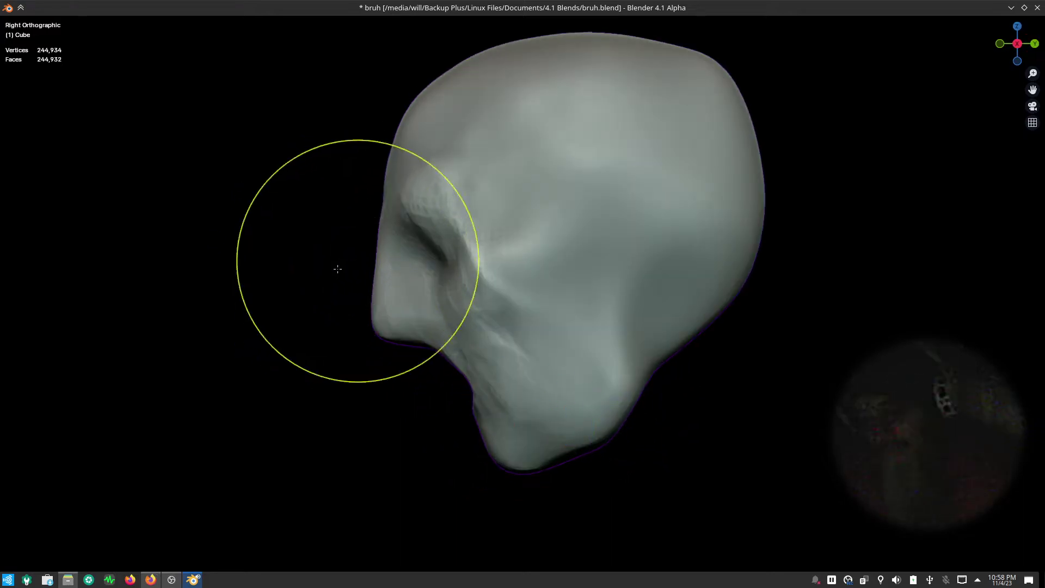
left_click(392, 252)
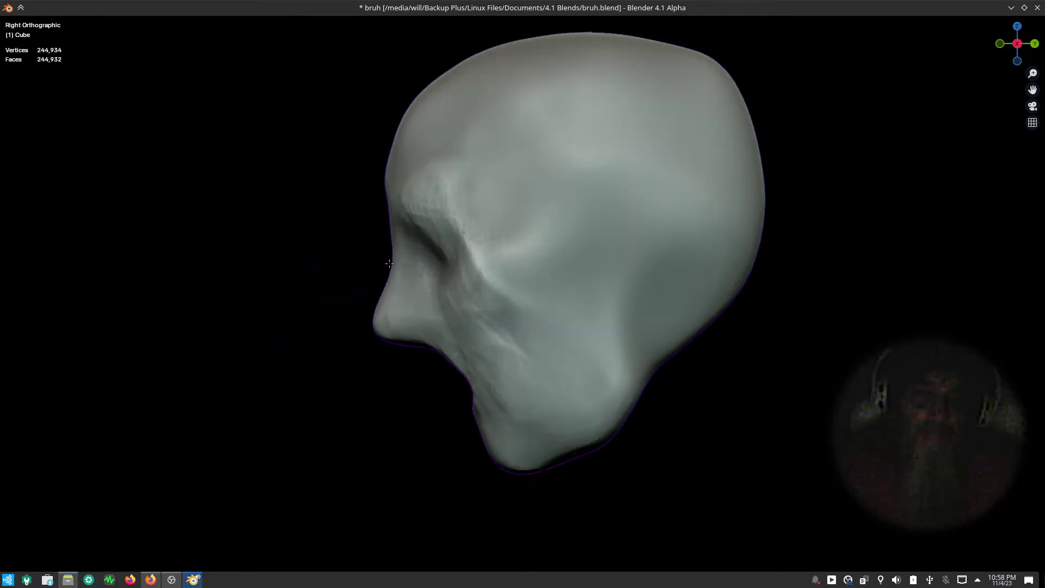
left_click_drag(392, 251, 409, 273)
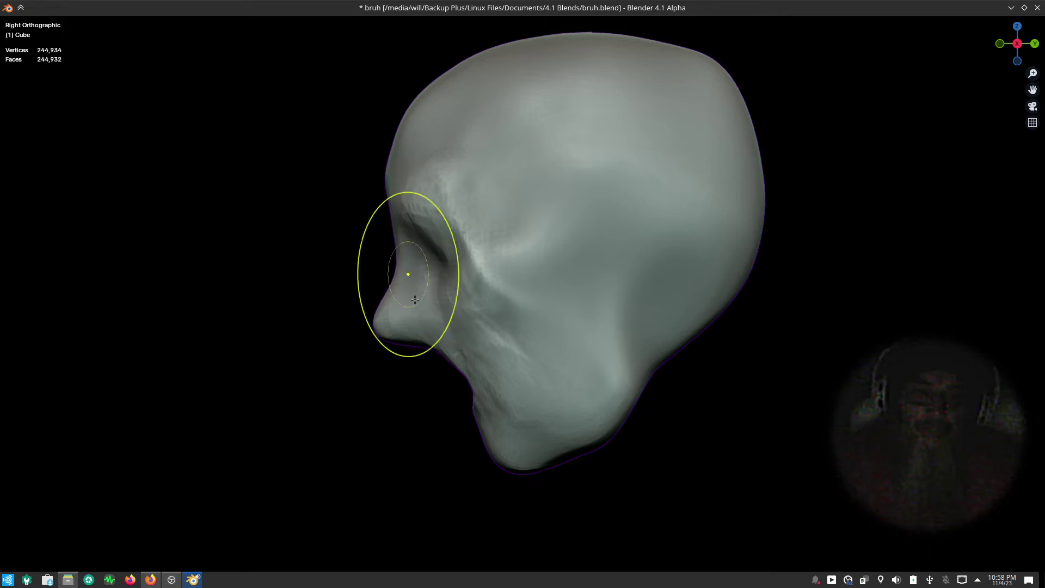
key("f")
left_click(425, 353)
left_click_drag(414, 349, 384, 332)
- Reshape the nose-mouth profile, fill the mouth area and pull the chin down and forward
key("f")
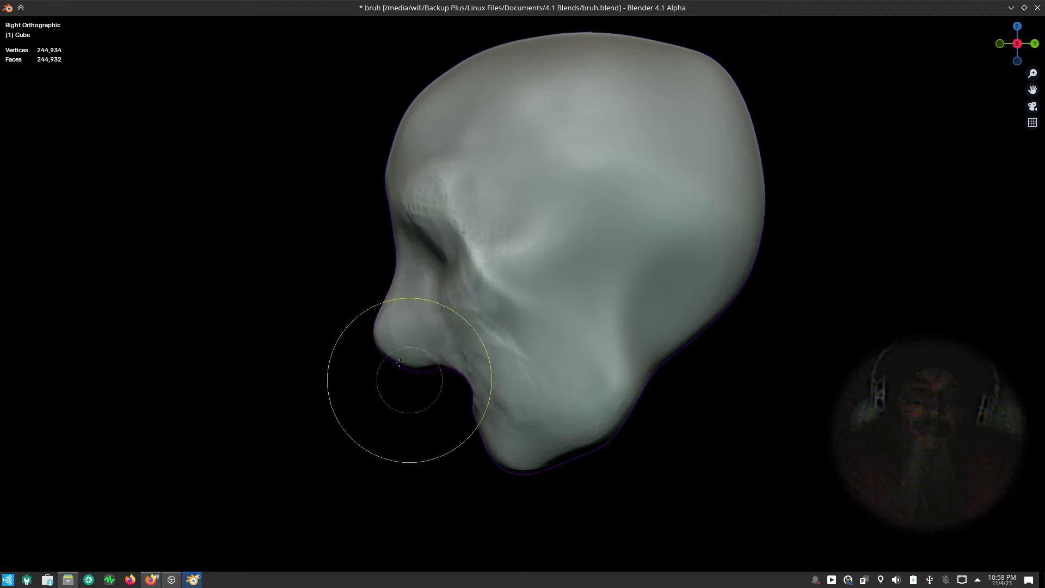
left_click(381, 372)
left_click_drag(380, 372, 413, 375)
key("f")
left_click(424, 381)
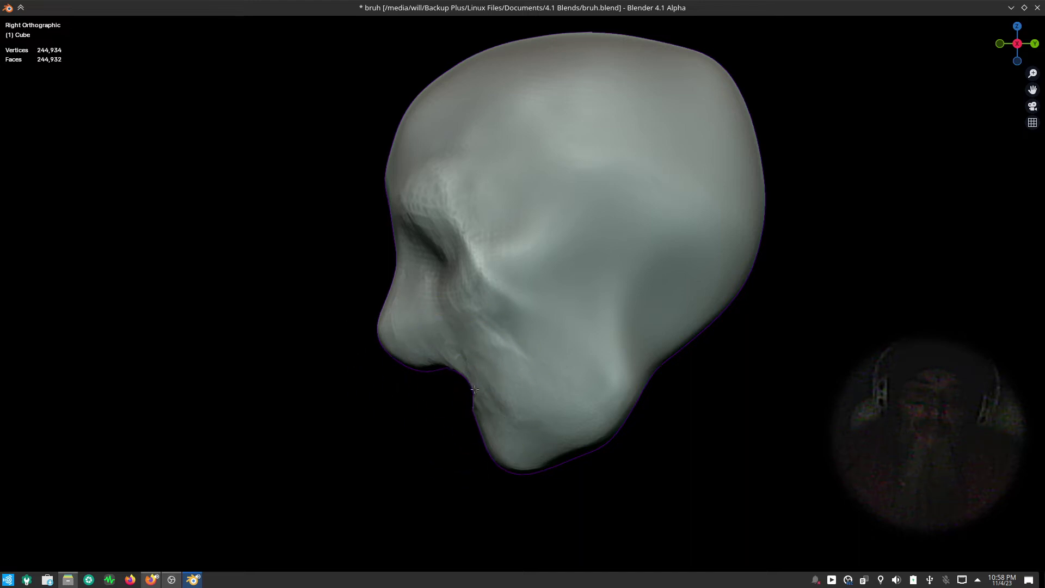
key("f")
left_click(478, 424)
mouse_move(474, 414)
left_mouse_down()
mouse_move(525, 516)
mouse_move(501, 509)
left_mouse_up()
key("f")
left_click(513, 479)
key("f")
left_click(561, 479)
left_click_drag(560, 479, 564, 489)
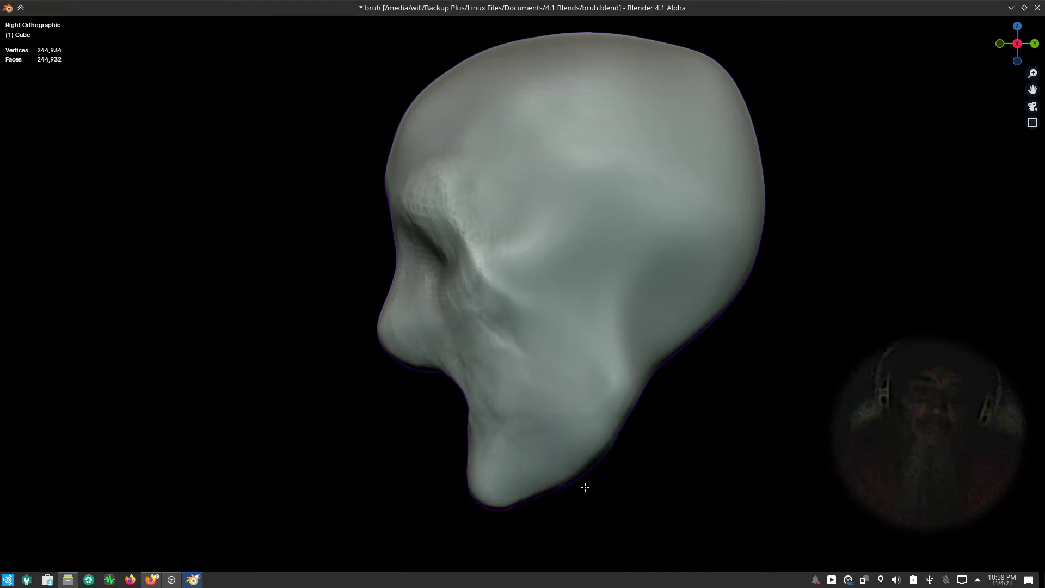
- Build up and smooth the jaw bulge below the ear
key("f")
left_click(566, 479)
left_click_drag(594, 452, 632, 381)
key("f")
left_click_drag(637, 430, 640, 305)
key("f")
left_click(610, 333)
key("f")
left_click(648, 326)
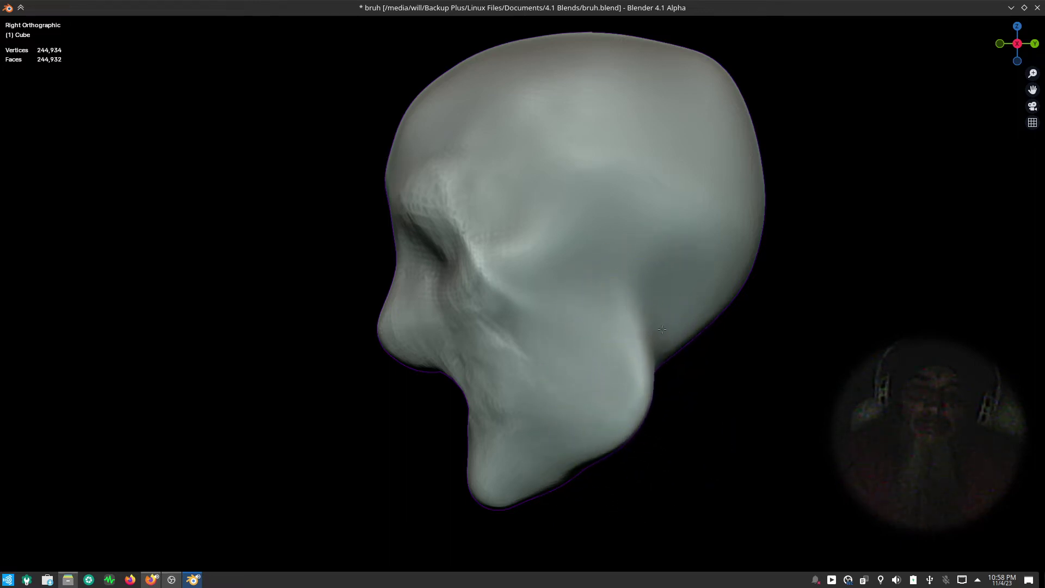
left_click_drag(653, 348, 675, 373)
- Bulge out and reshape the jaw and chin below the mouth, and deepen the open mouth
mouse_move(599, 392)
middle_mouse_down()
mouse_move(693, 419)
mouse_move(603, 441)
middle_mouse_up()
left_click_drag(547, 463, 593, 490)
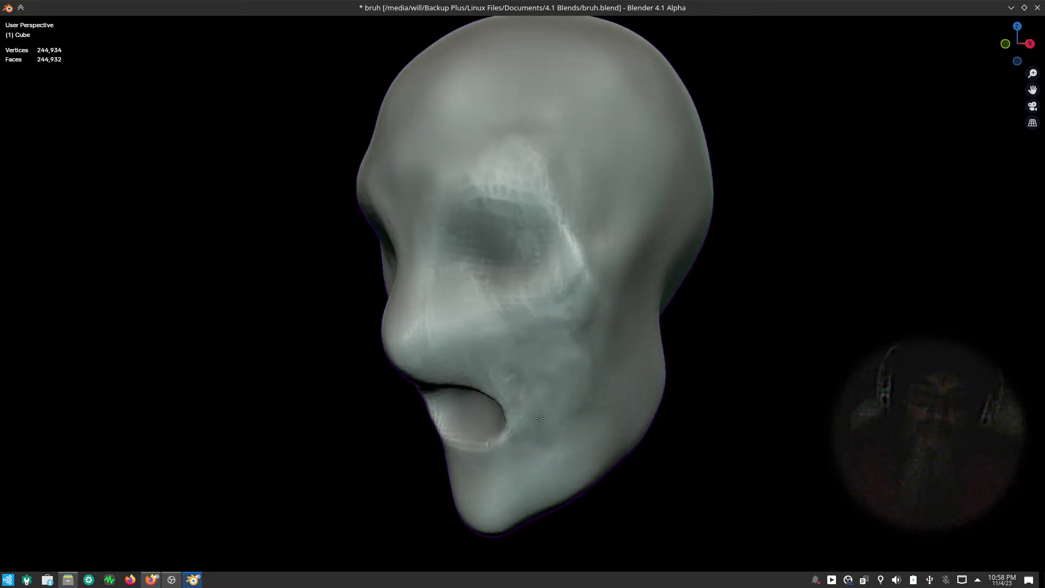
mouse_move(567, 366)
left_mouse_down()
mouse_move(537, 414)
mouse_move(490, 448)
left_mouse_up()
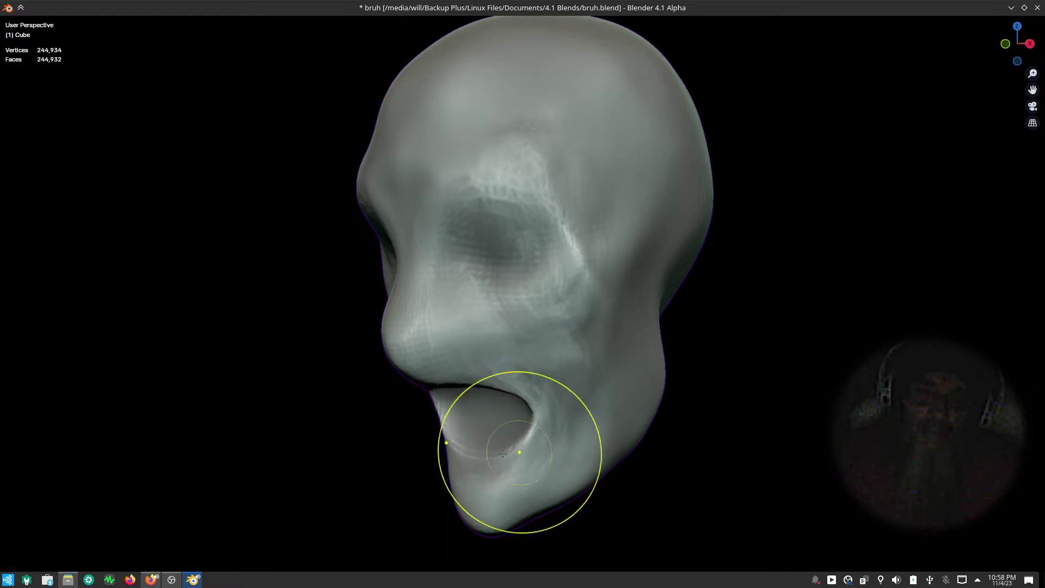
mouse_move(490, 448)
middle_mouse_down()
mouse_move(690, 436)
mouse_move(642, 427)
mouse_move(554, 436)
middle_mouse_up()
left_click_drag(553, 436, 580, 418)
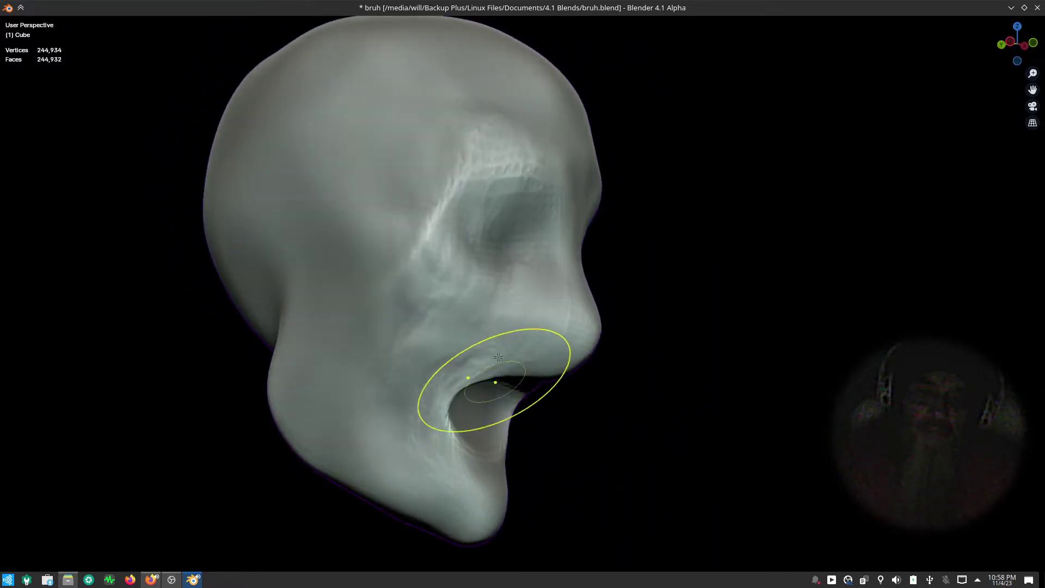
middle_click_drag(579, 418, 561, 409)
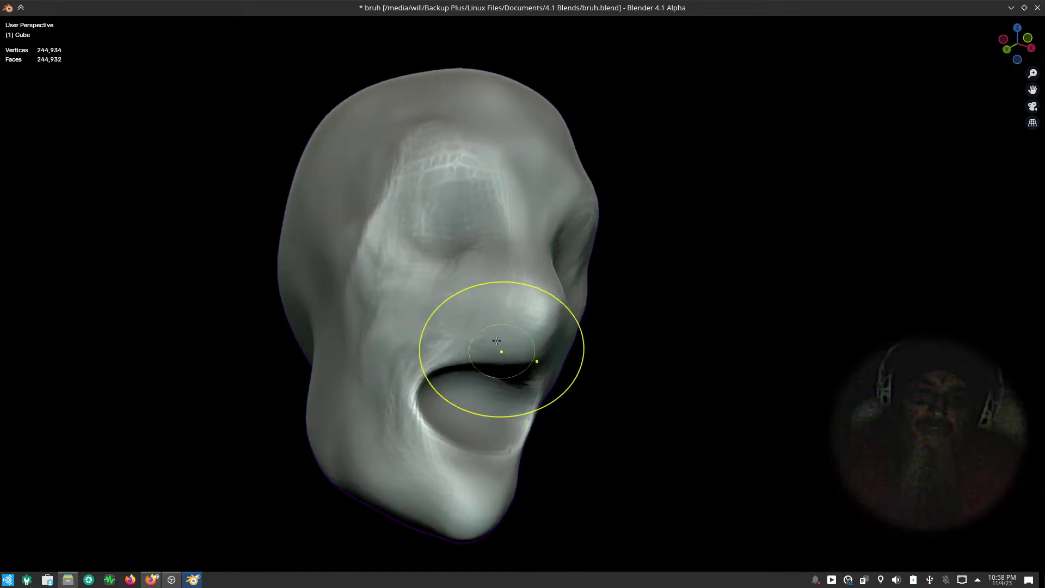
- Try carving a nostril dent into the nose, then undo it
left_click(513, 333)
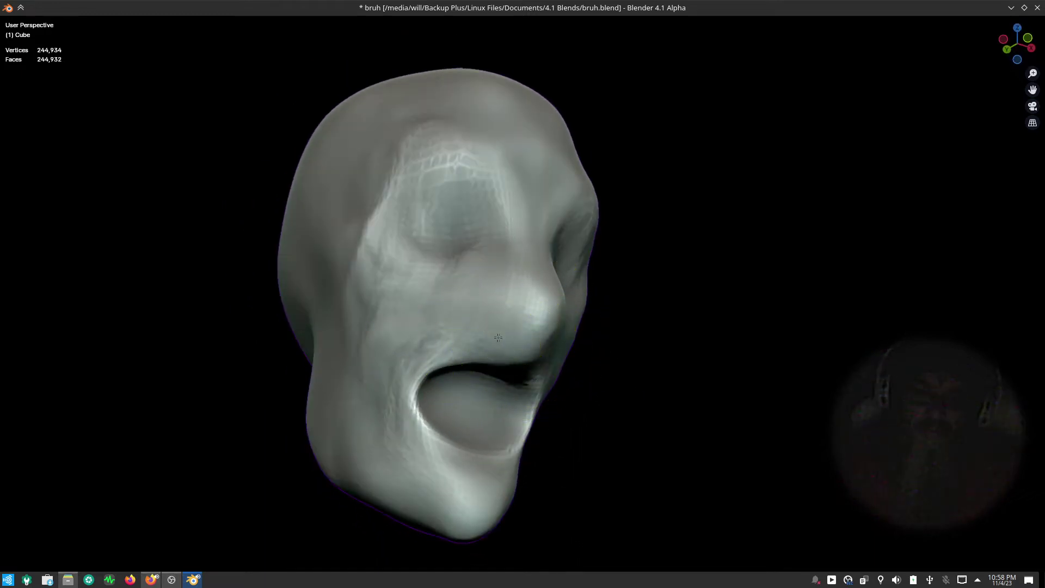
left_click_drag(493, 324, 528, 345)
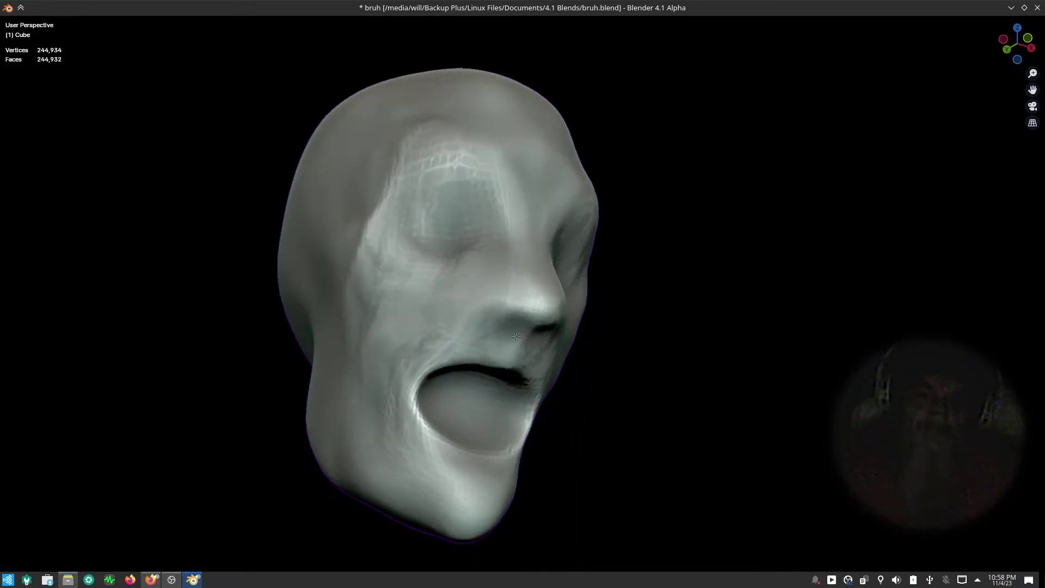
key("ctrl+z")
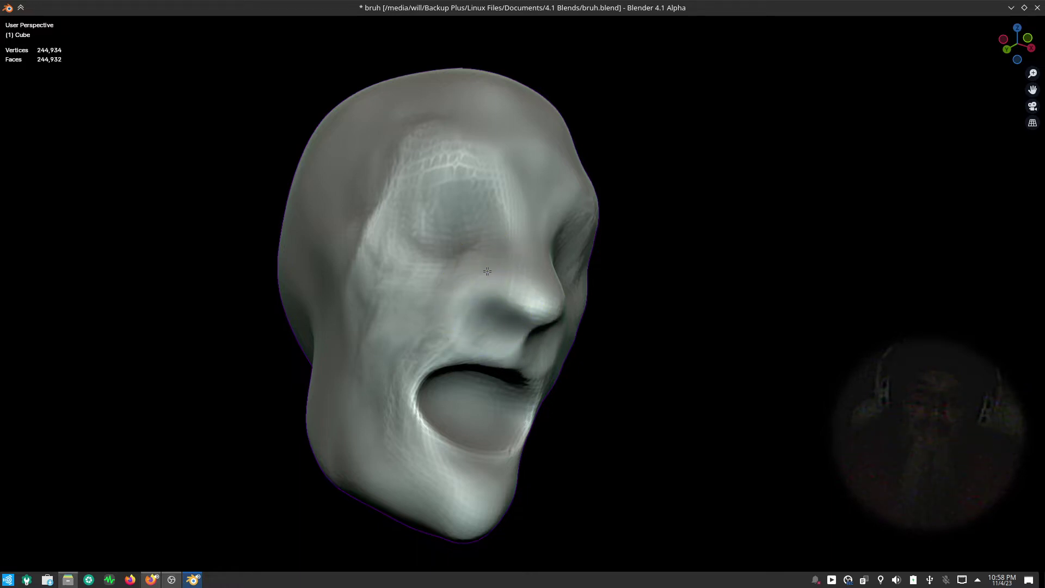
middle_click_drag(595, 257, 583, 289)
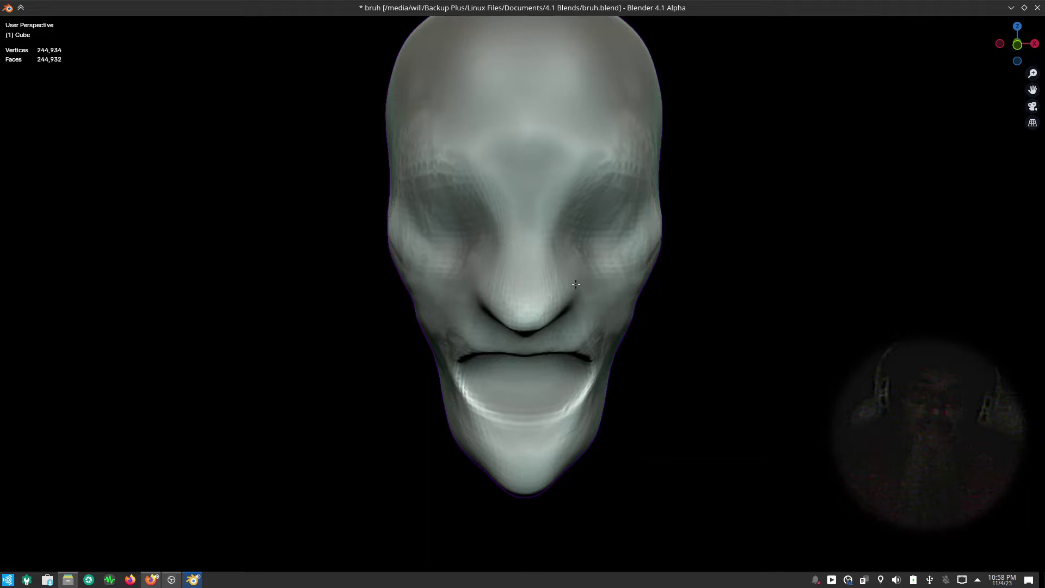
mouse_move(641, 303)
middle_mouse_down()
mouse_move(702, 400)
mouse_move(692, 384)
middle_mouse_up()
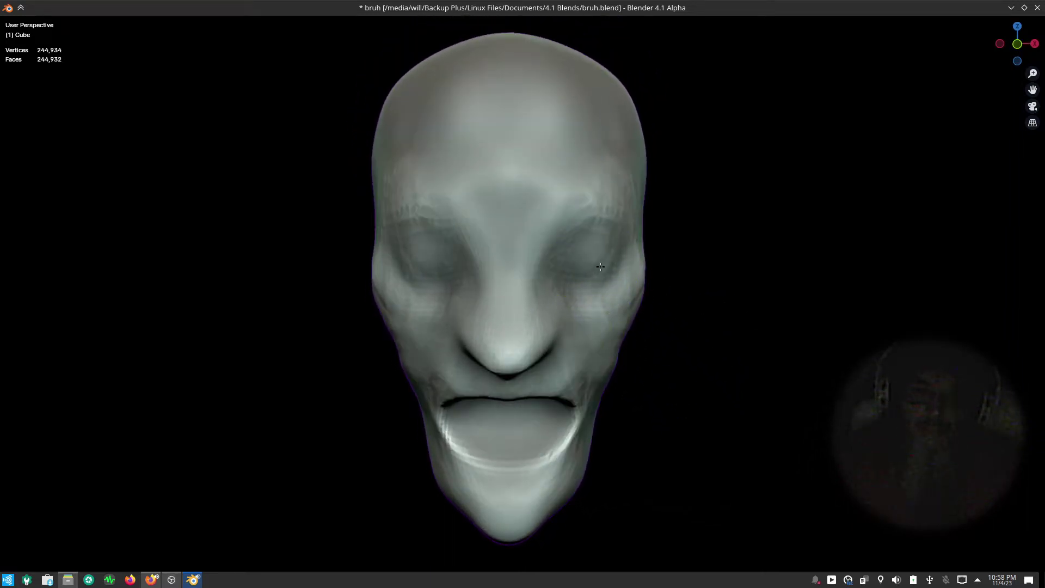
- Deepen both eye sockets and brows, reshape the cheeks beside the nose and crease the nostrils
mouse_move(616, 251)
left_mouse_down()
mouse_move(620, 264)
mouse_move(596, 270)
left_mouse_up()
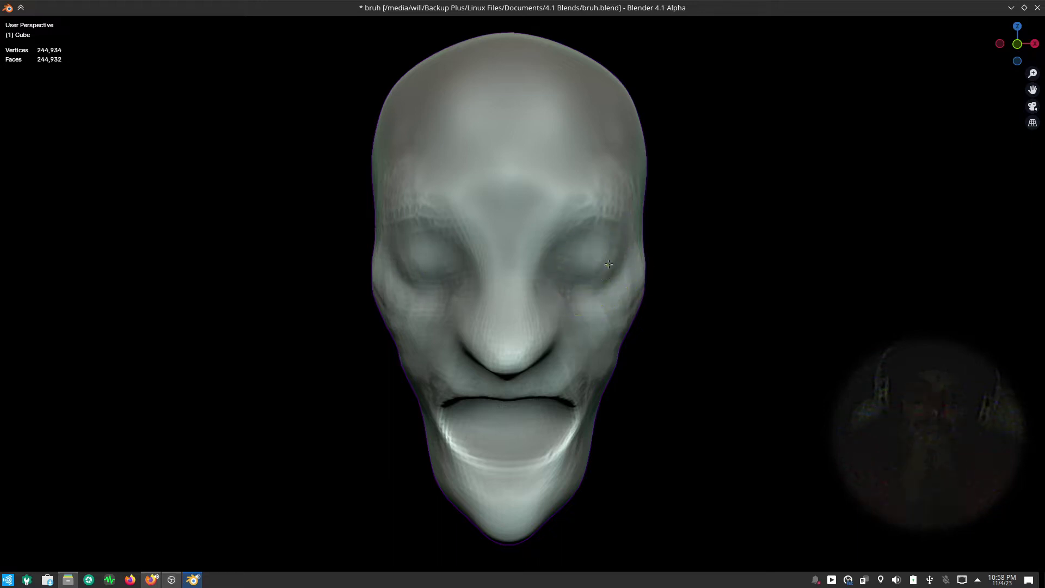
mouse_move(567, 322)
left_mouse_down()
mouse_move(561, 301)
mouse_move(547, 319)
mouse_move(531, 237)
mouse_move(595, 208)
left_mouse_up()
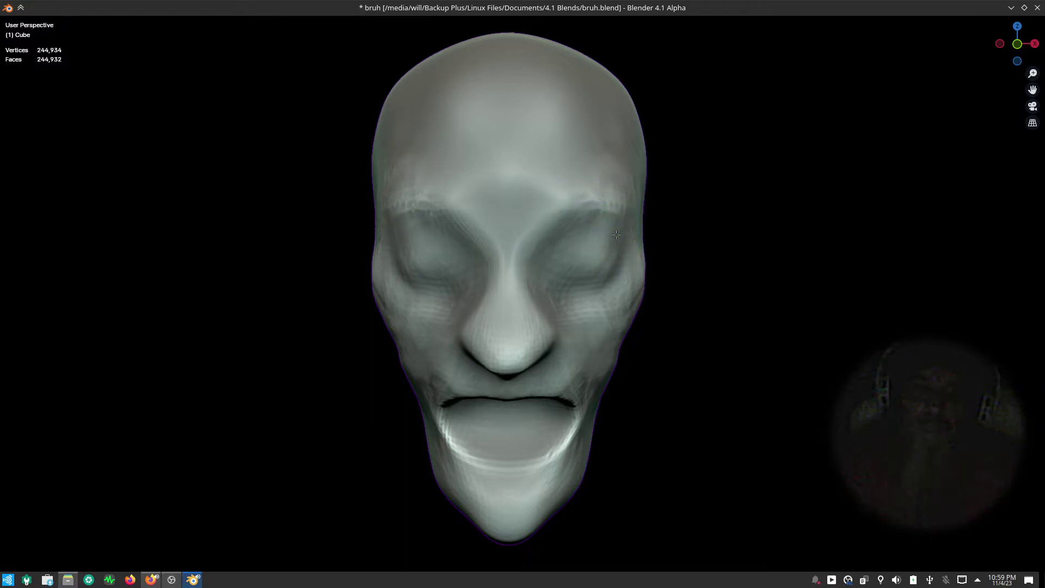
mouse_move(595, 252)
left_mouse_down()
mouse_move(602, 226)
mouse_move(616, 228)
mouse_move(624, 153)
left_mouse_up()
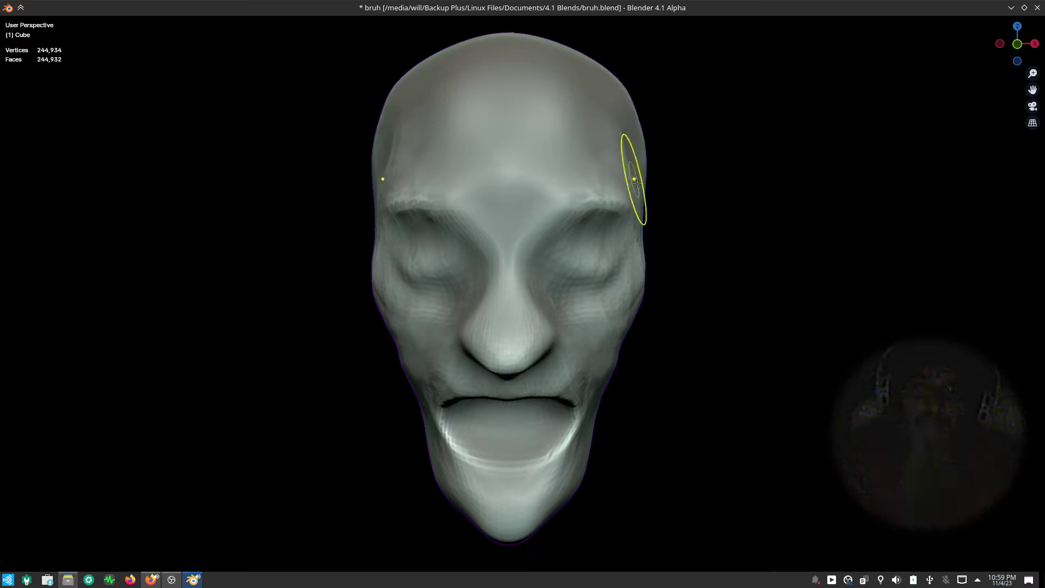
left_click_drag(536, 357, 531, 340)
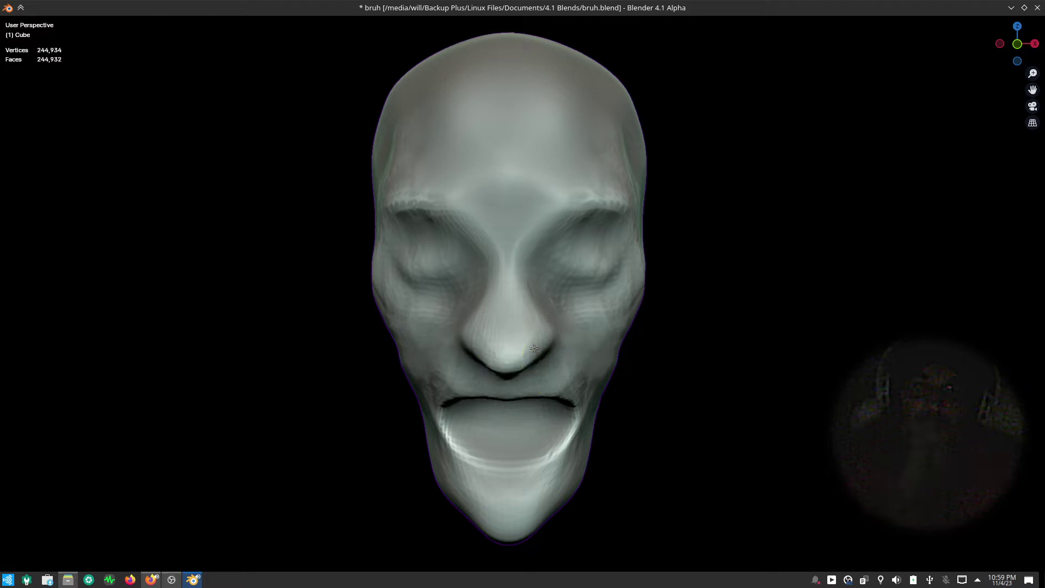
key("ctrl+z")
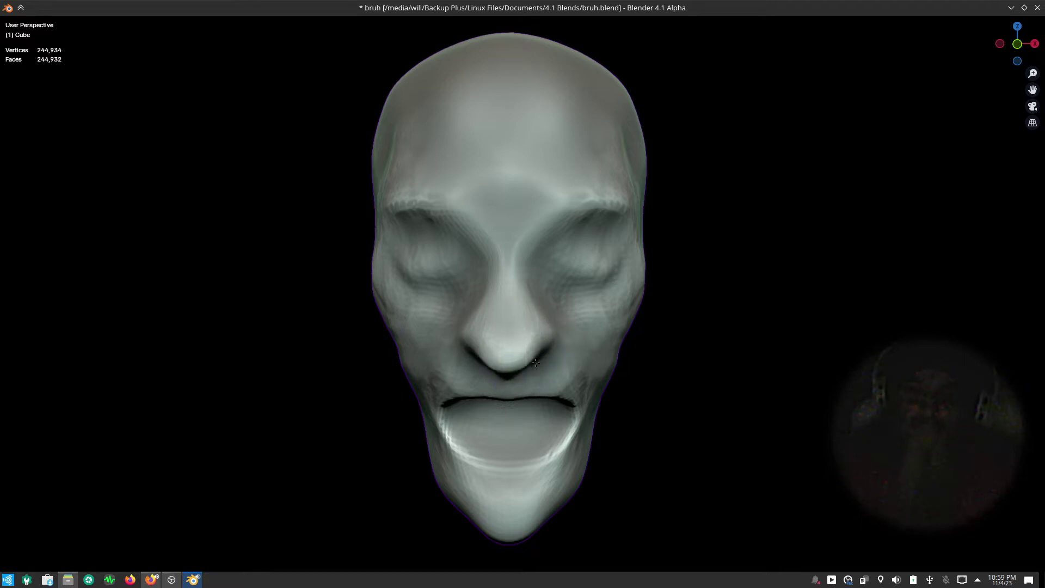
key("ctrl+shift+z")
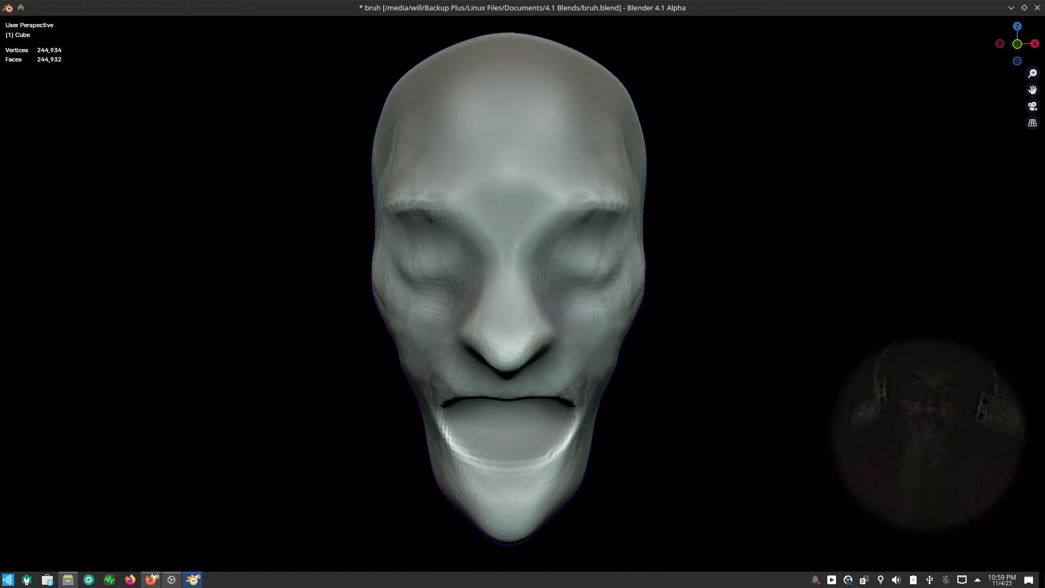
- Build up under the eyes, bulge both outer cheeks and strengthen the brow ridges
left_click_drag(544, 275, 563, 289)
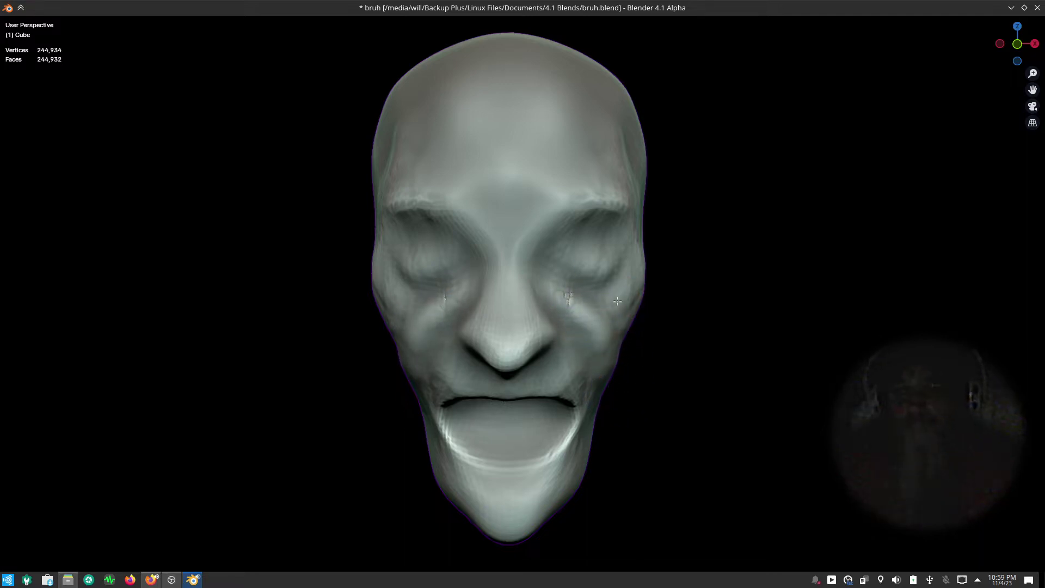
left_click_drag(618, 301, 627, 327)
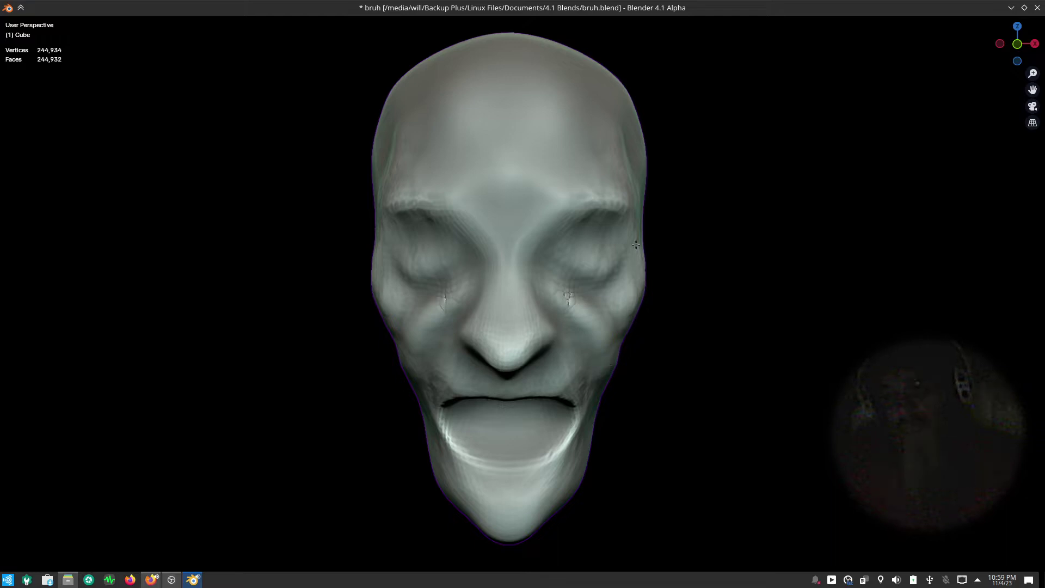
left_click_drag(643, 281, 643, 297)
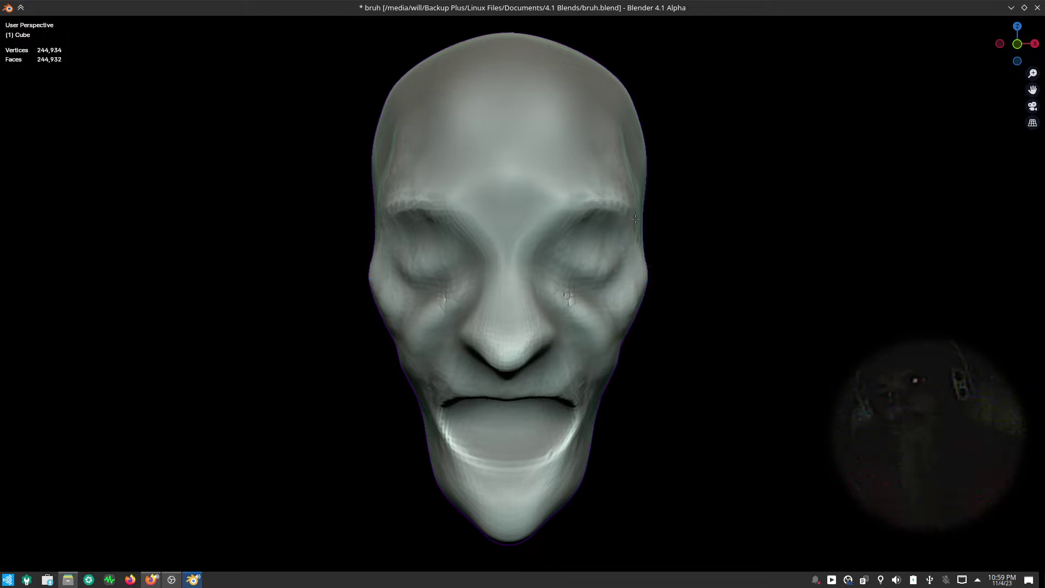
mouse_move(622, 217)
left_mouse_down()
mouse_move(600, 227)
mouse_move(609, 219)
left_mouse_up()
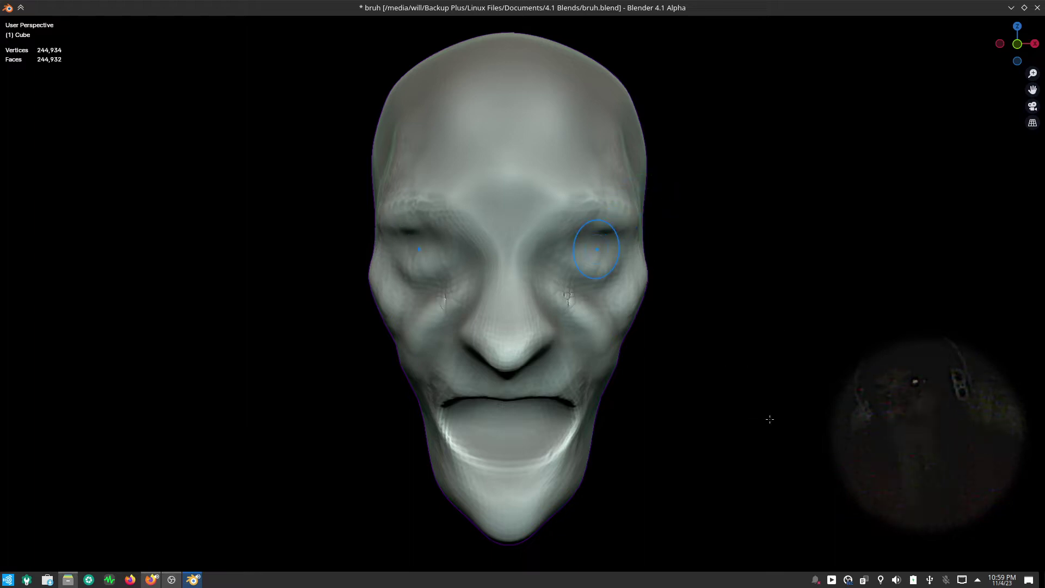
middle_click_drag(765, 439, 684, 417)
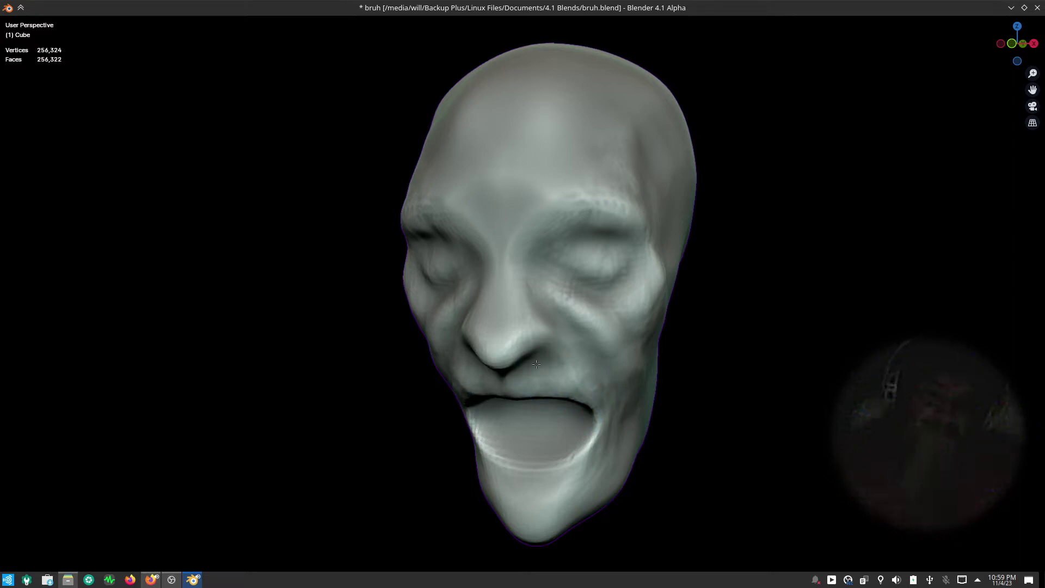
- Reshape the upper lip and mouth corners, the cheeks beside the nose, and the chin bulge
mouse_move(532, 365)
left_mouse_down()
mouse_move(587, 403)
mouse_move(612, 441)
left_mouse_up()
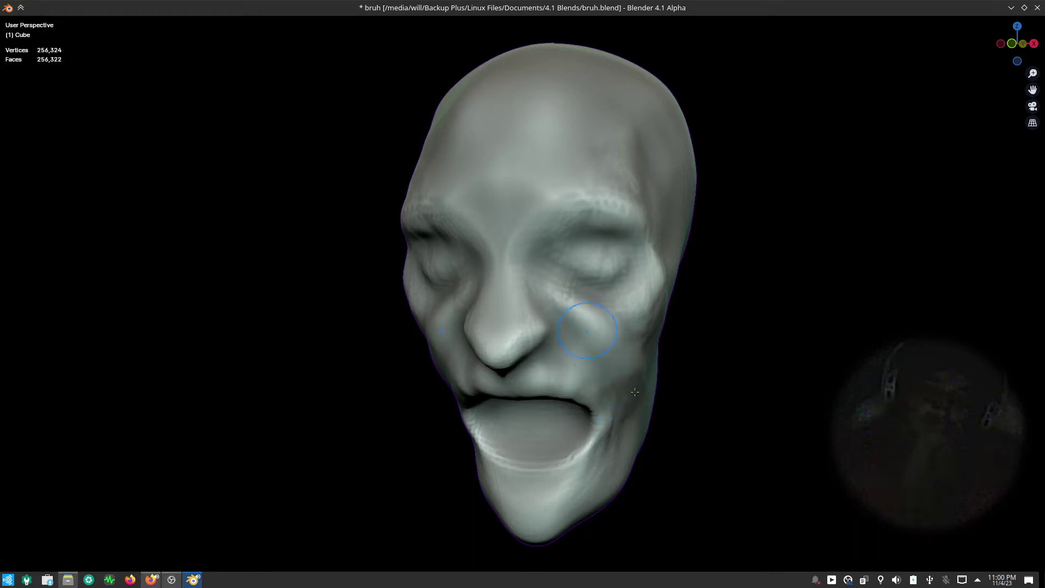
left_click_drag(610, 369, 635, 428)
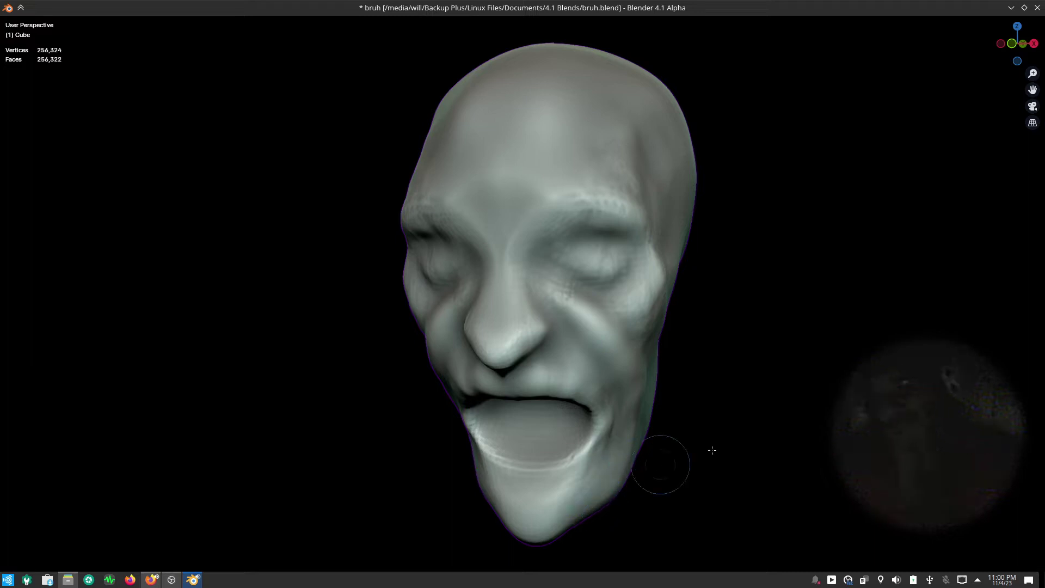
middle_click_drag(816, 427, 575, 422)
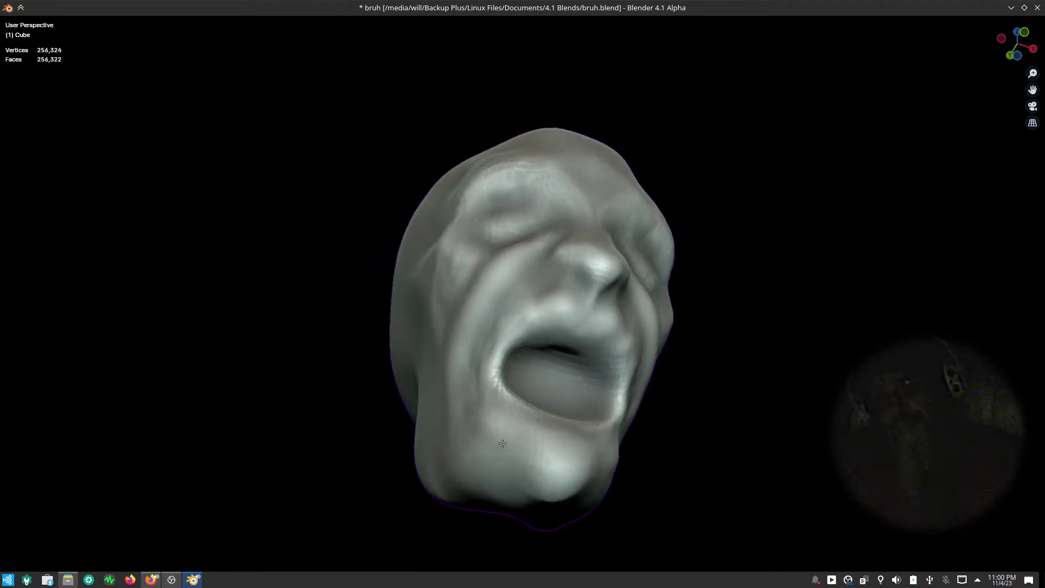
mouse_move(494, 411)
left_mouse_down()
mouse_move(493, 463)
mouse_move(432, 476)
left_mouse_up()
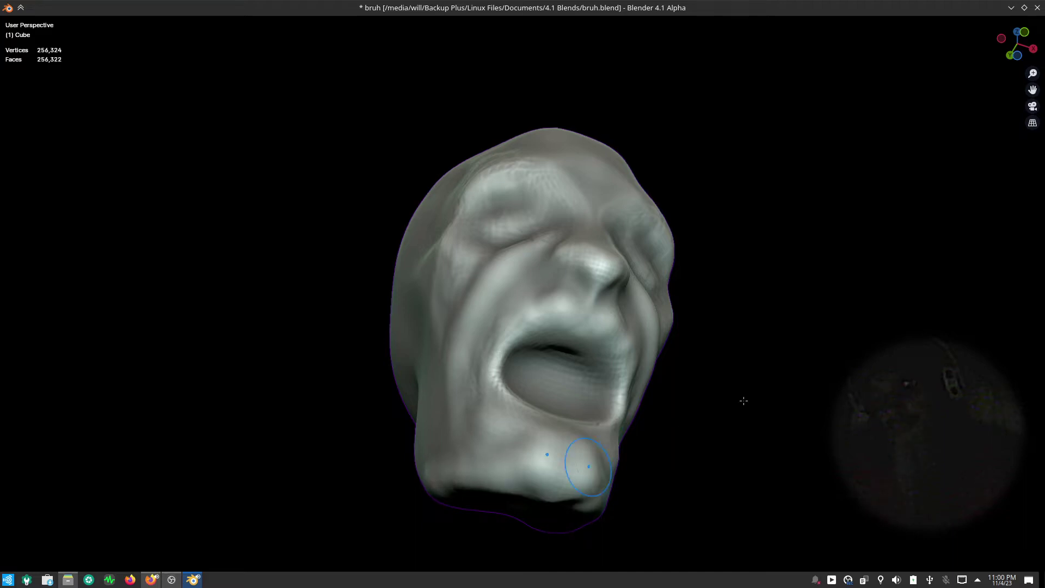
- From below the face, carve the upper edge of the open mouth deeper
middle_click_drag(592, 485, 517, 390)
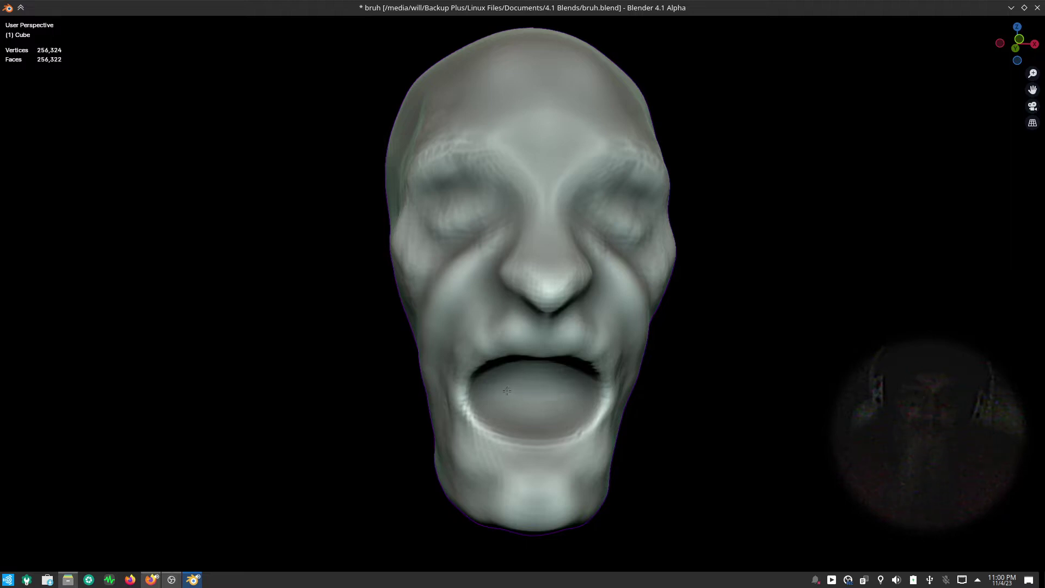
middle_click_drag(506, 391, 532, 340)
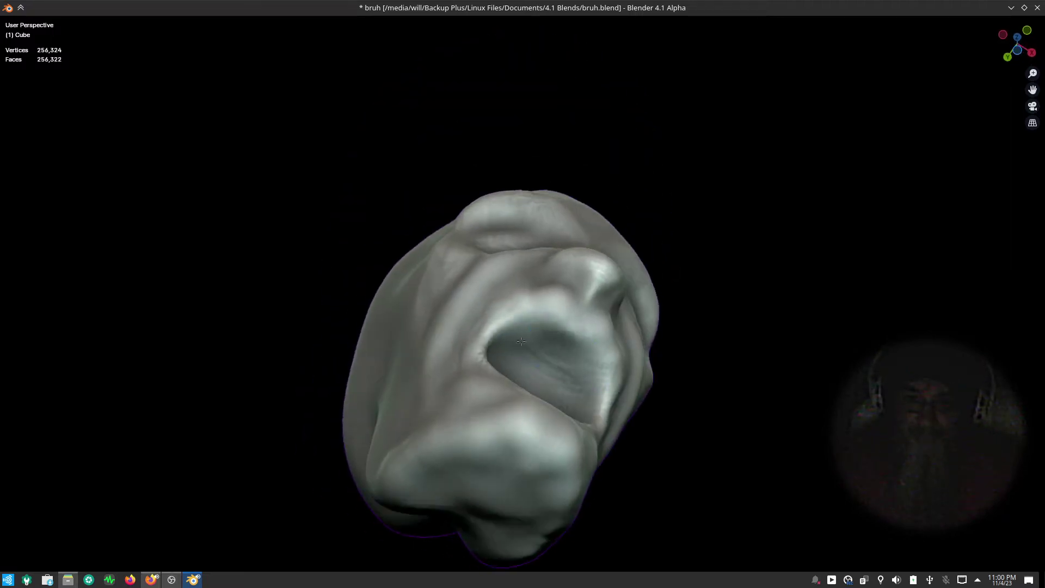
left_click_drag(508, 347, 576, 347)
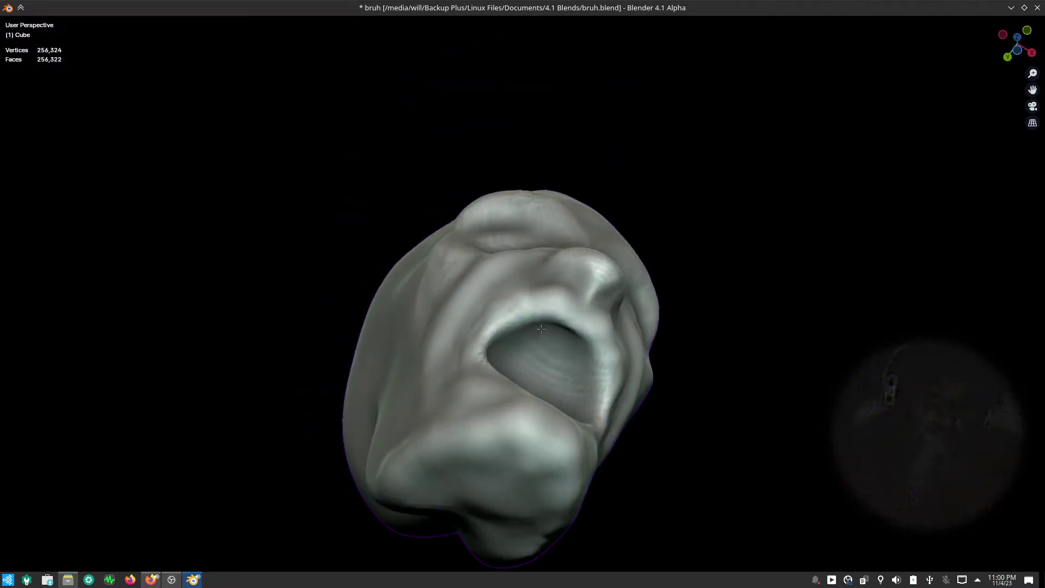
middle_click_drag(704, 230, 534, 334)
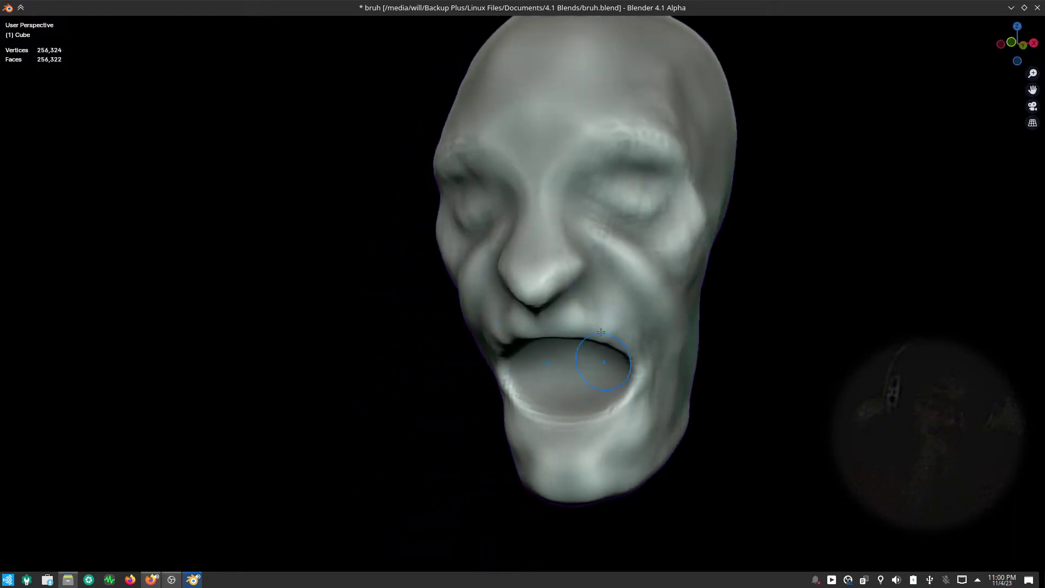
scroll(534, 333, "up", 4)
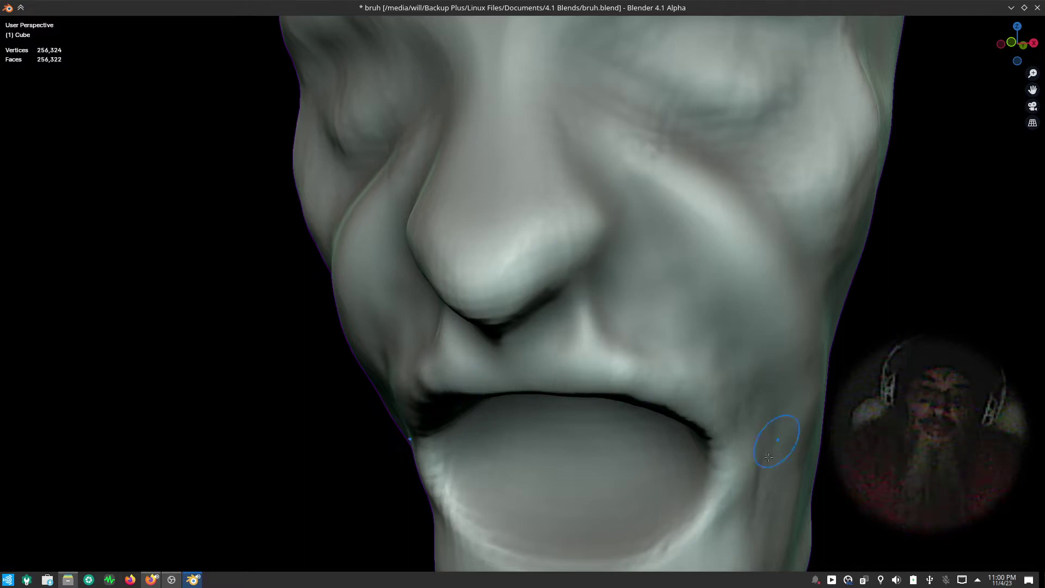
- Groove below the mouth corner, raise the upper lip, deepen the nostrils and smooth between them
left_click_drag(769, 457, 688, 549)
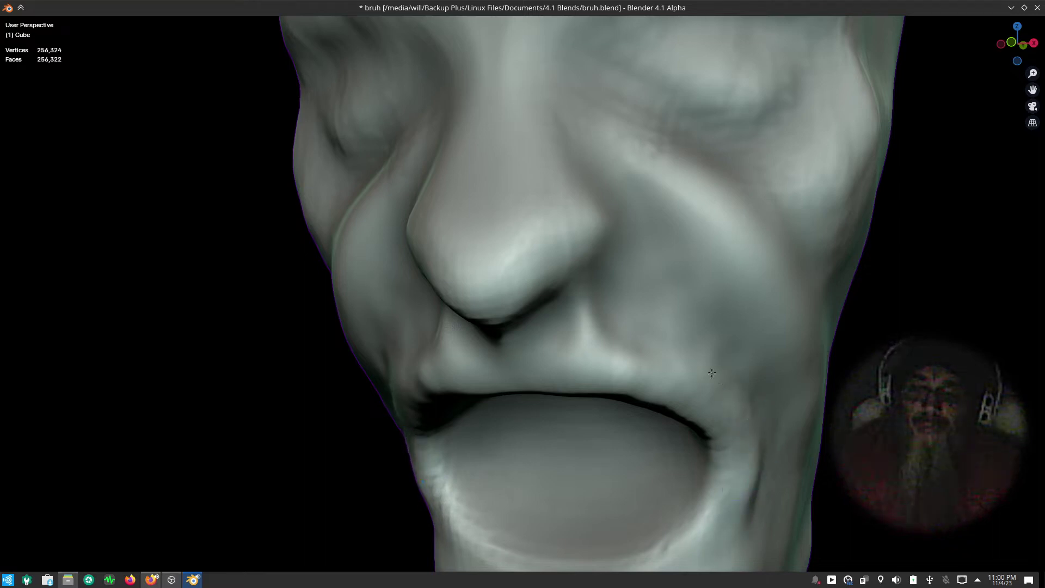
mouse_move(586, 355)
left_mouse_down()
mouse_move(452, 359)
mouse_move(583, 367)
mouse_move(479, 381)
mouse_move(580, 402)
left_mouse_up()
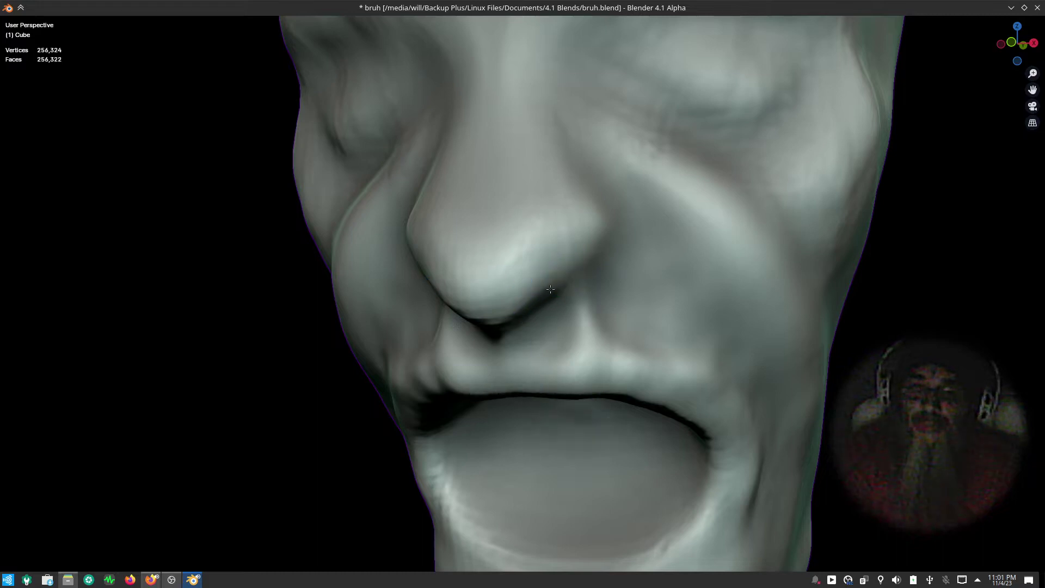
mouse_move(547, 288)
left_mouse_down()
mouse_move(531, 273)
mouse_move(562, 278)
left_mouse_up()
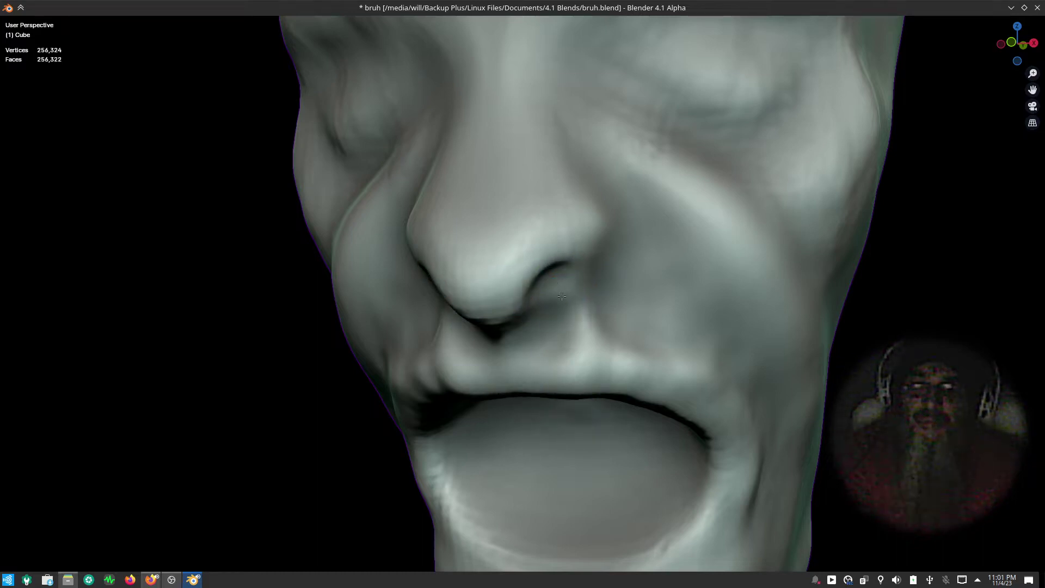
left_click_drag(562, 296, 558, 338)
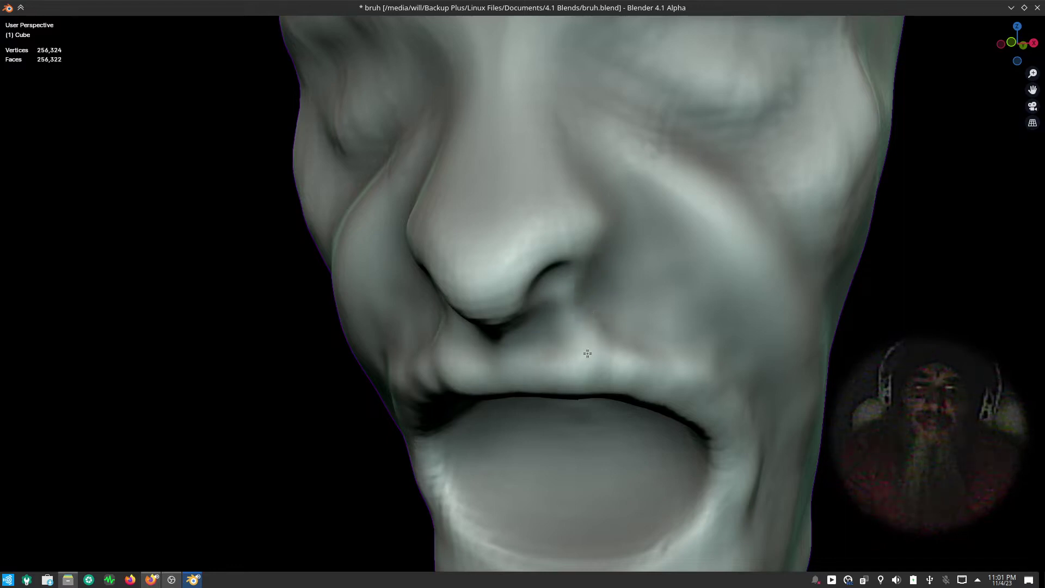
- Deepen the nostril-wing creases and sculpt the cheek crease beside the mouth
left_click_drag(601, 257, 547, 260)
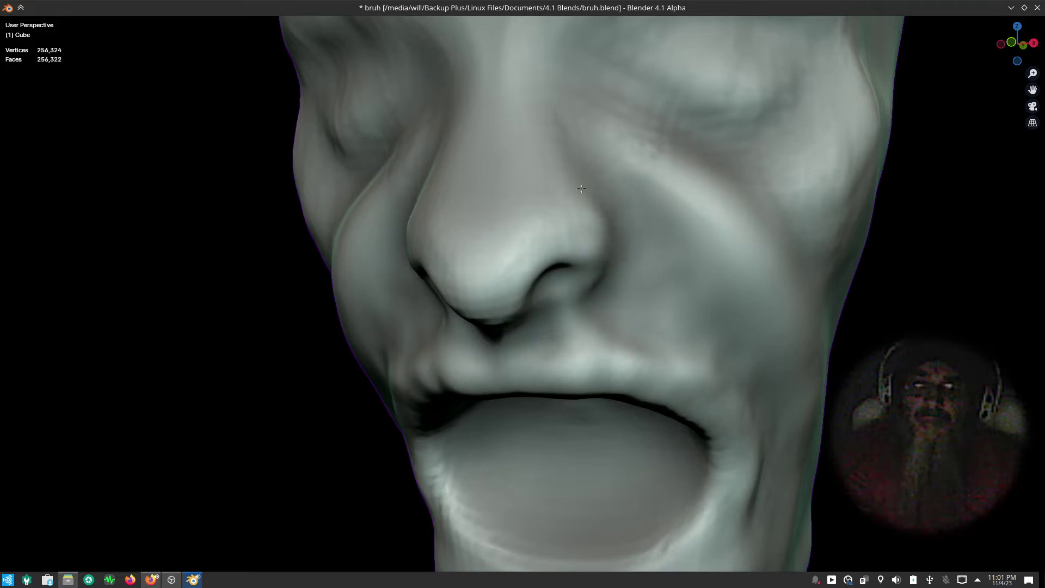
left_click_drag(675, 224, 726, 276)
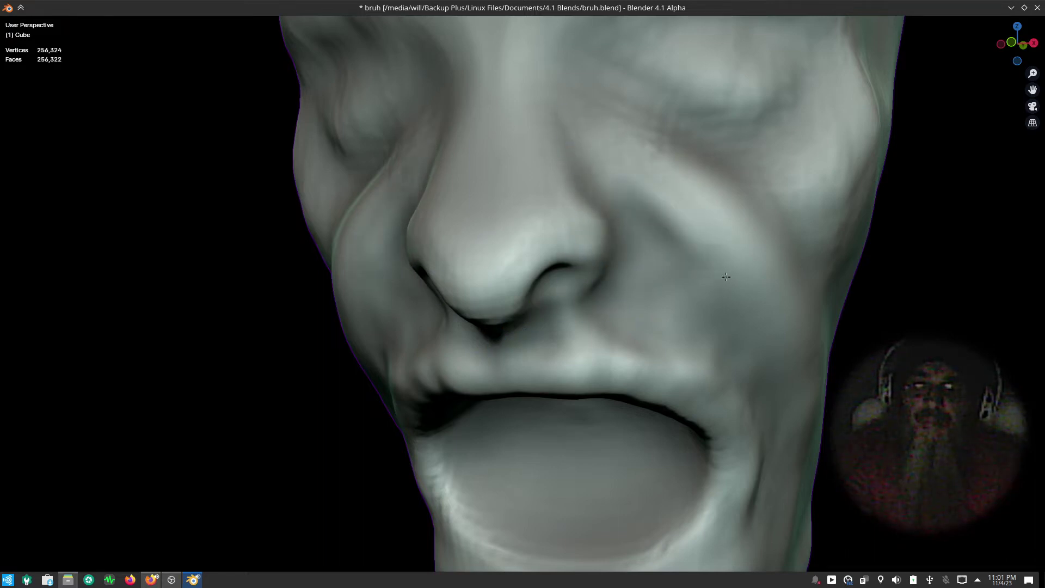
scroll(698, 269, "down", 3)
scroll(697, 327, "down", 2)
scroll(696, 408, "down", 4)
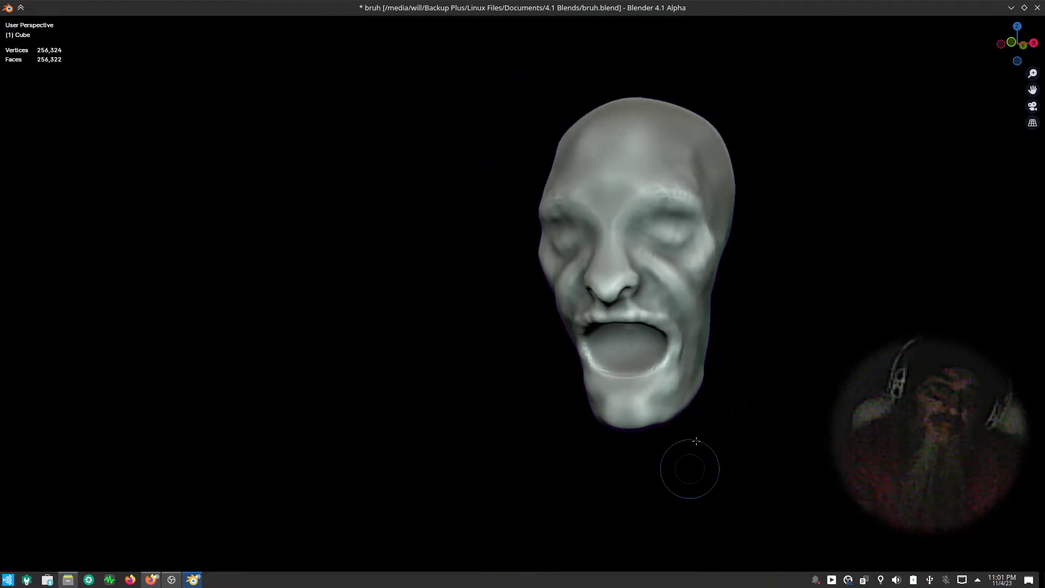
- From three-quarter views, sculpt the chin and lower jaw and bulge the right jaw outline outward
mouse_move(823, 447)
middle_mouse_down()
mouse_move(768, 395)
mouse_move(646, 383)
mouse_move(637, 423)
mouse_move(602, 387)
middle_mouse_up()
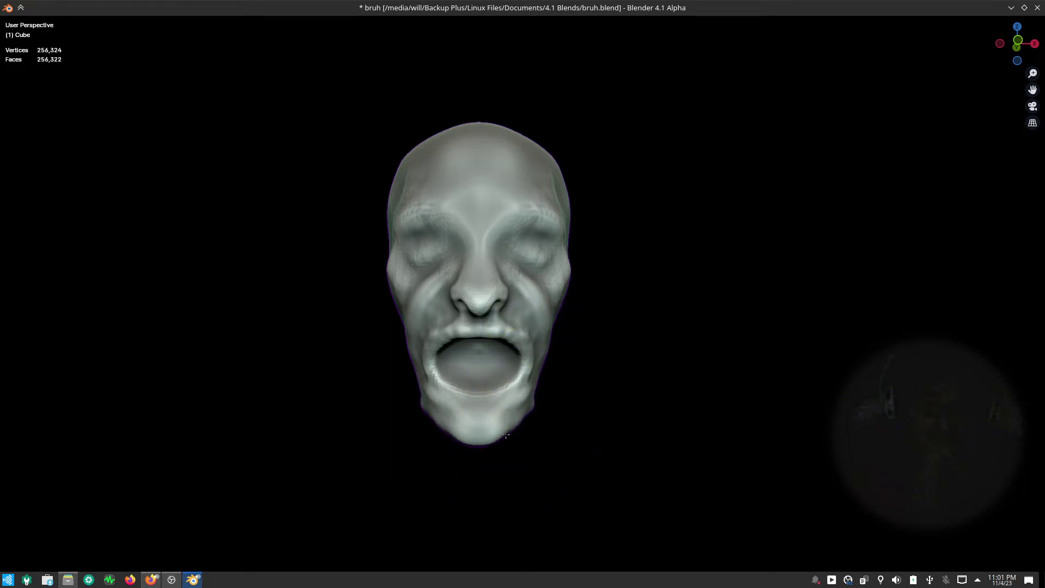
left_click_drag(533, 384, 558, 361)
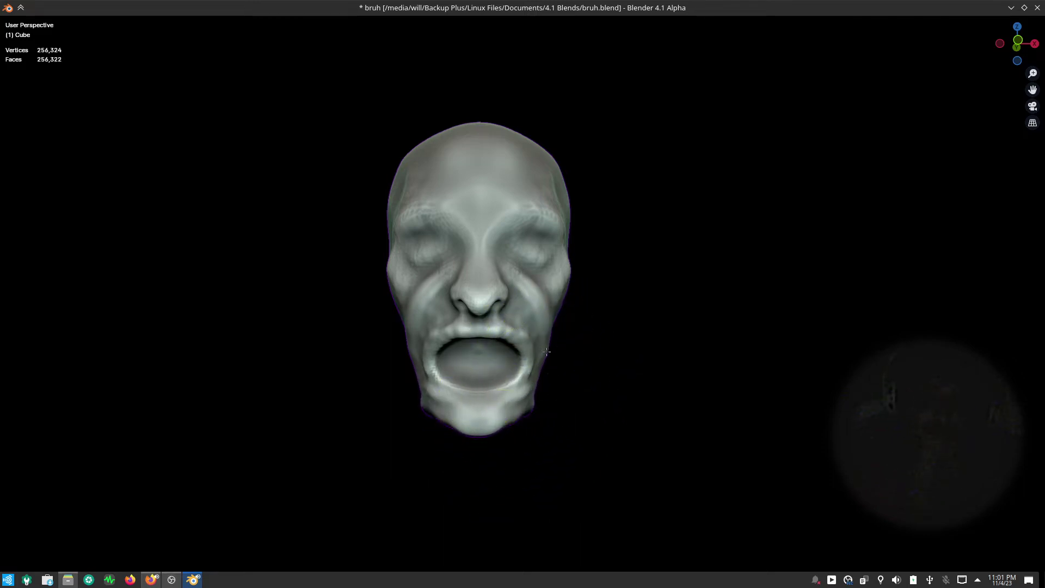
mouse_move(595, 367)
middle_mouse_down()
mouse_move(576, 399)
mouse_move(685, 418)
mouse_move(700, 401)
middle_mouse_up()
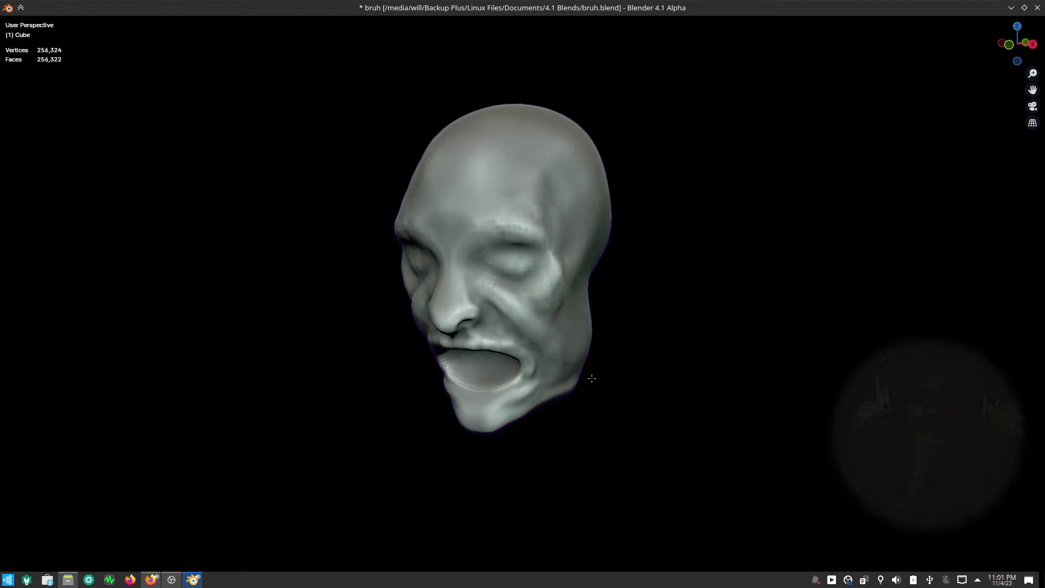
left_click_drag(593, 394, 589, 362)
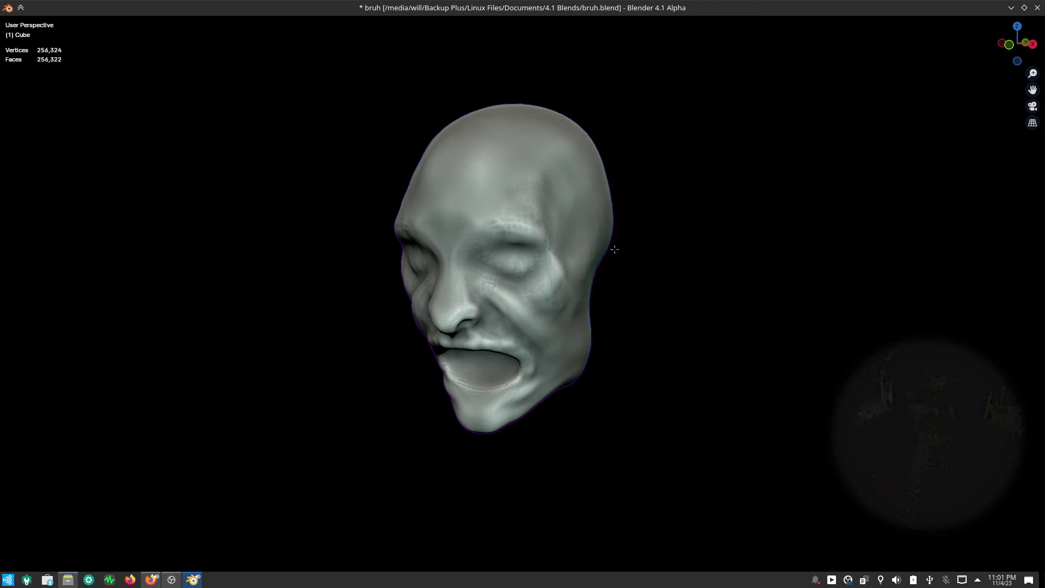
mouse_move(625, 292)
middle_mouse_down()
mouse_move(716, 355)
mouse_move(747, 350)
middle_mouse_up()
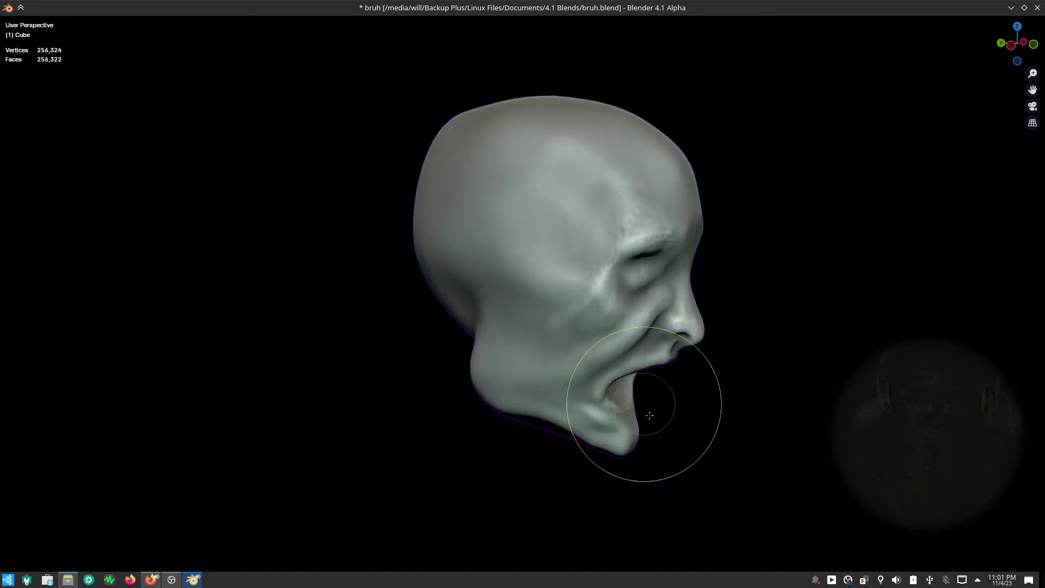
- Push the lower lip further out, discarding a trial chin extension
scroll(728, 306, "up", 1)
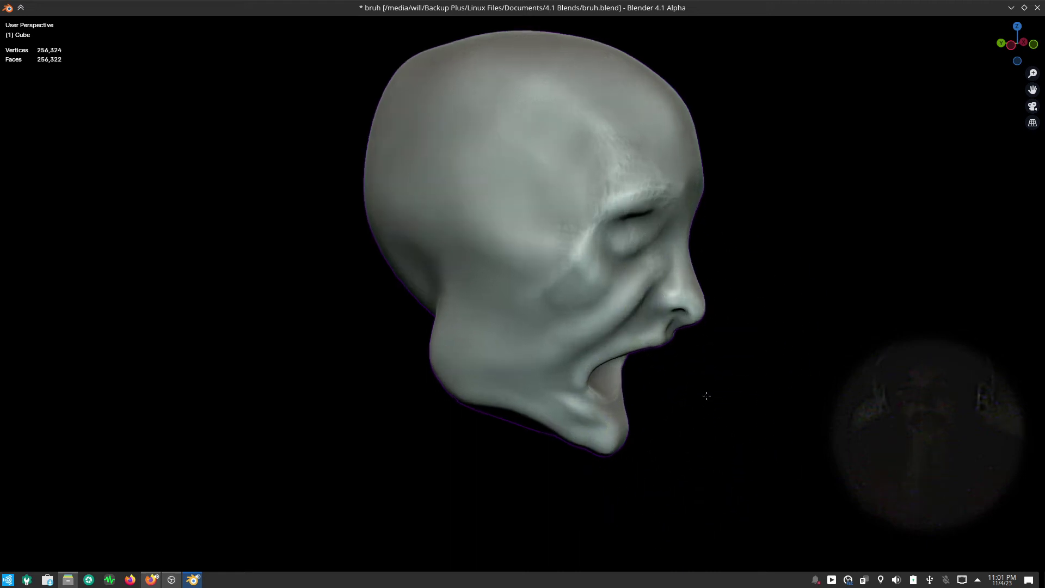
scroll(599, 330, "up", 3)
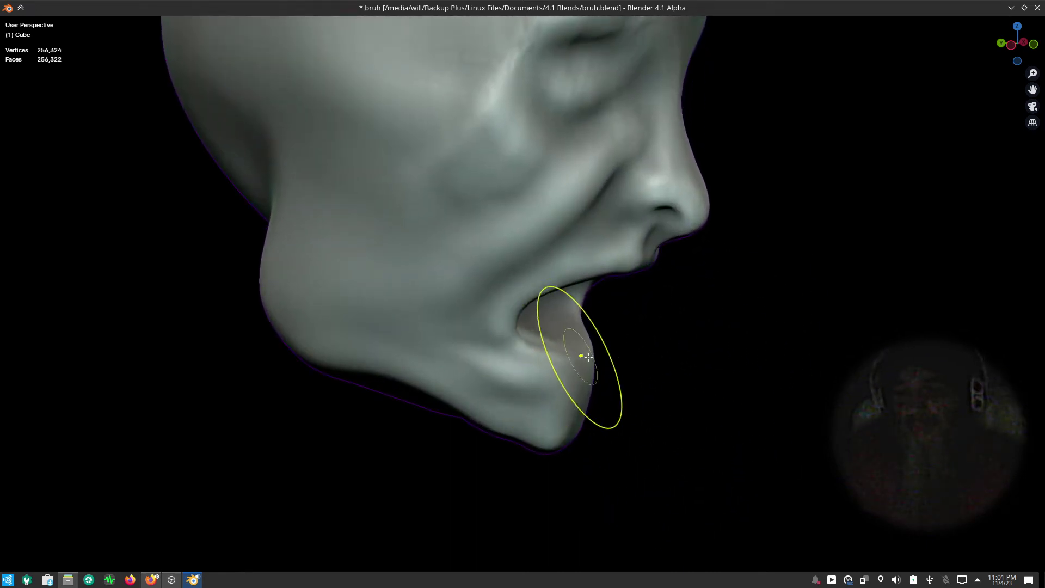
left_click_drag(589, 355, 583, 369)
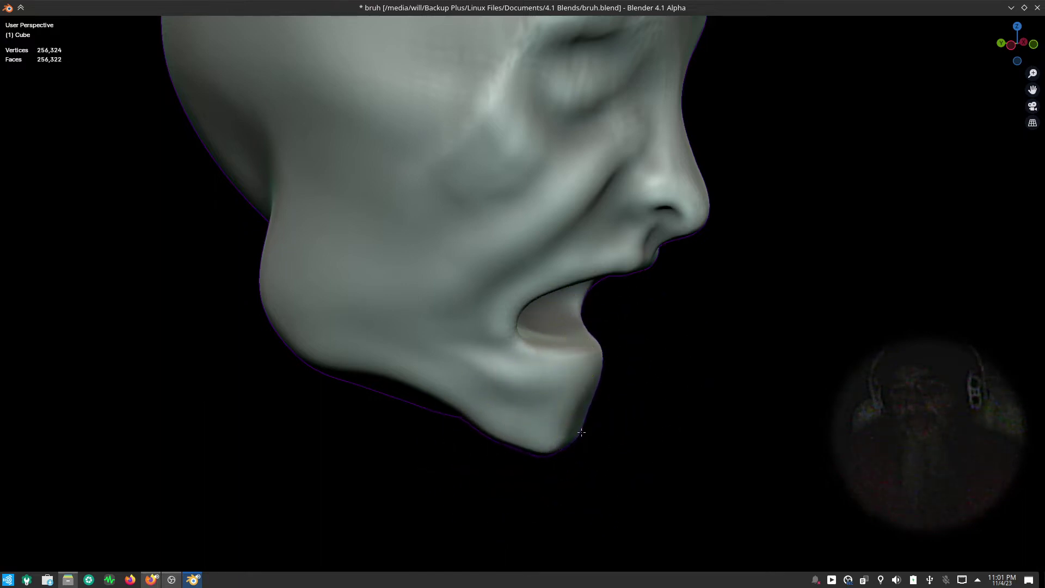
left_click_drag(555, 444, 615, 443)
key("ctrl+z")
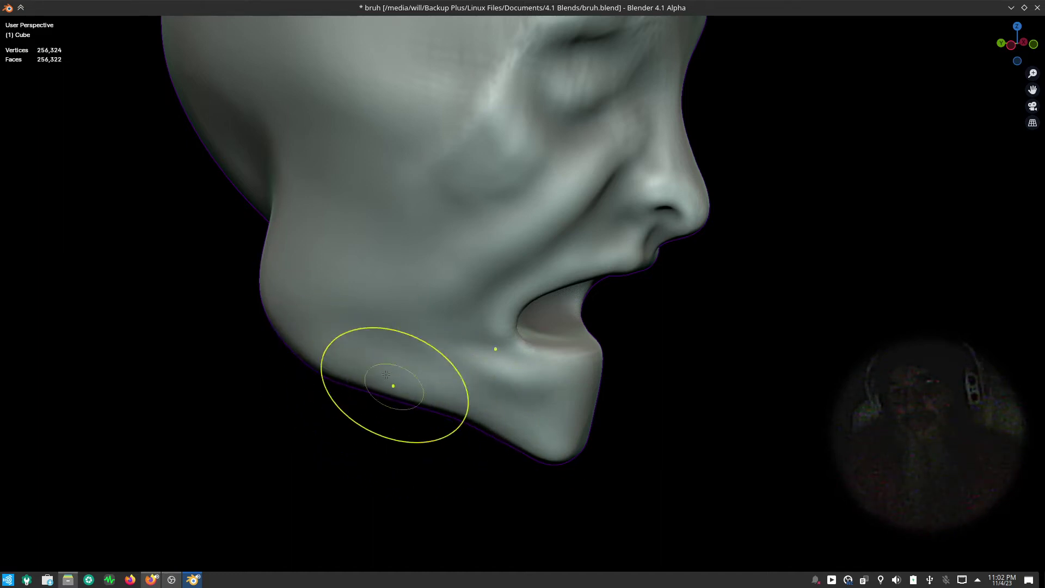
- Deepen and lengthen the eye slit with two long strokes
scroll(499, 553, "down", 5)
scroll(525, 319, "up", 3)
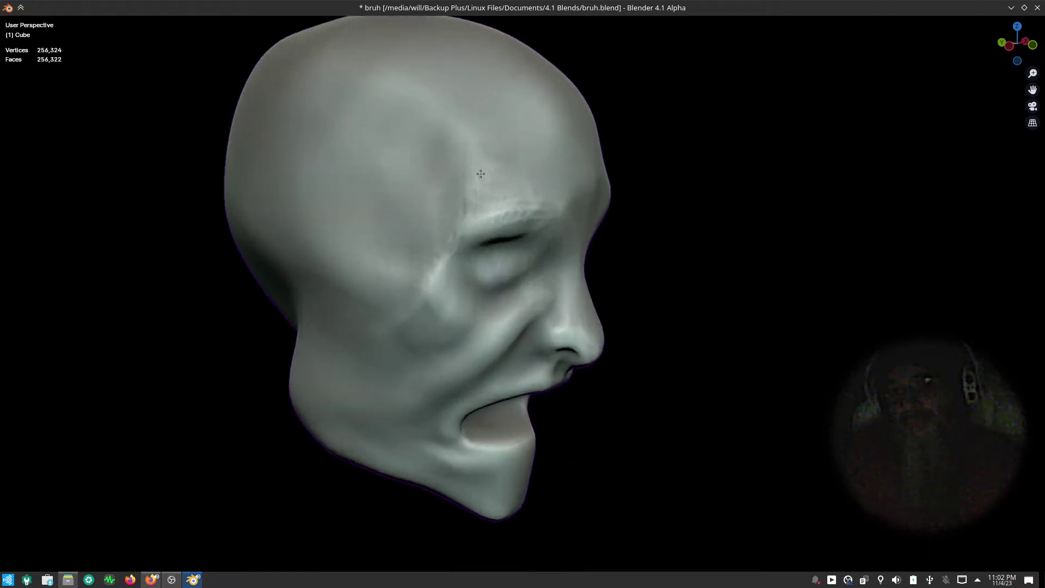
scroll(443, 206, "up", 3)
left_click_drag(457, 266, 561, 244)
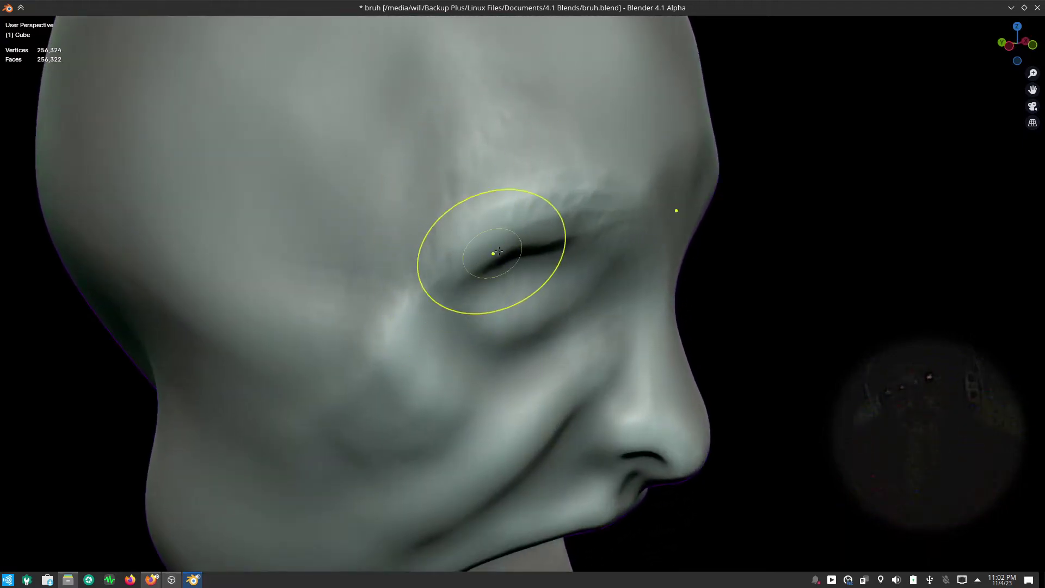
mouse_move(493, 242)
left_mouse_down()
mouse_move(567, 247)
mouse_move(693, 194)
left_mouse_up()
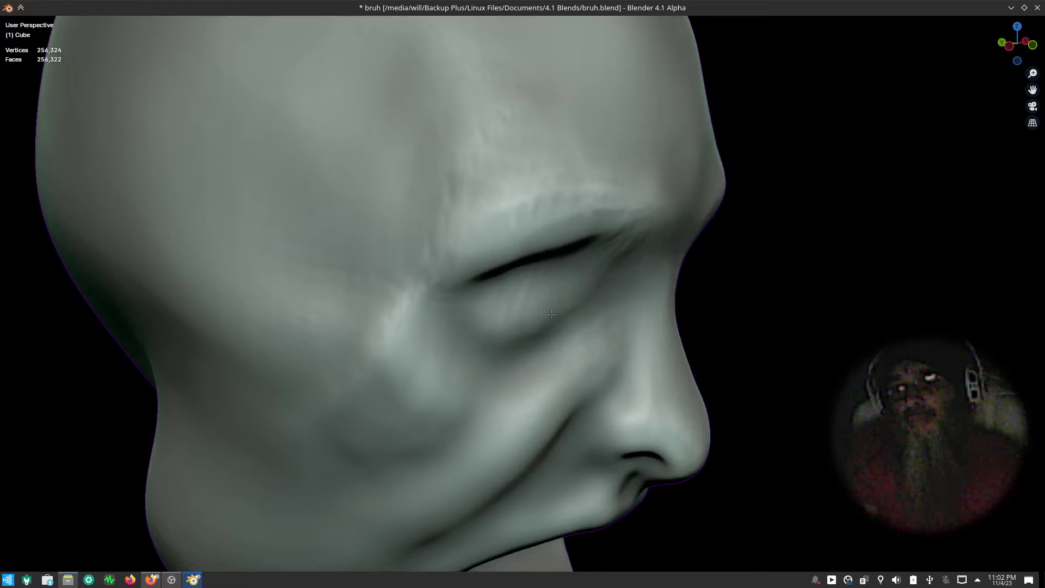
- Sharpen and reshape the cheek ridge below the eye, then raise a bulge on the cheek
mouse_move(441, 359)
left_mouse_down()
mouse_move(403, 313)
mouse_move(420, 369)
mouse_move(451, 364)
left_mouse_up()
mouse_move(385, 327)
left_mouse_down()
mouse_move(376, 362)
mouse_move(401, 362)
left_mouse_up()
key("f")
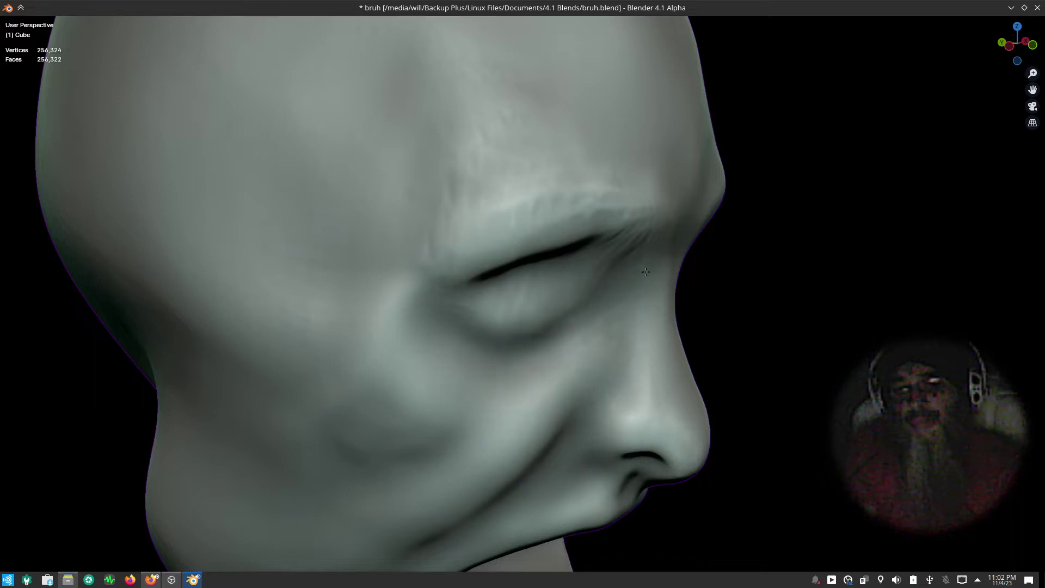
key("f")
key("f")
left_click(391, 415)
left_click_drag(387, 426, 391, 426)
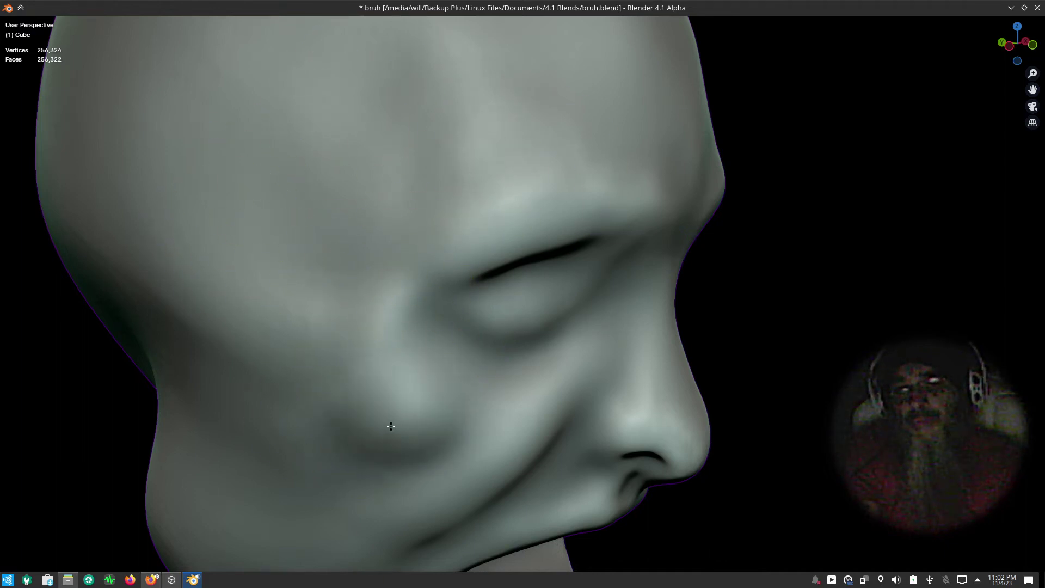
- With a resized brush, carve a vertical crease into the cheek
scroll(408, 327, "down", 8)
key("f")
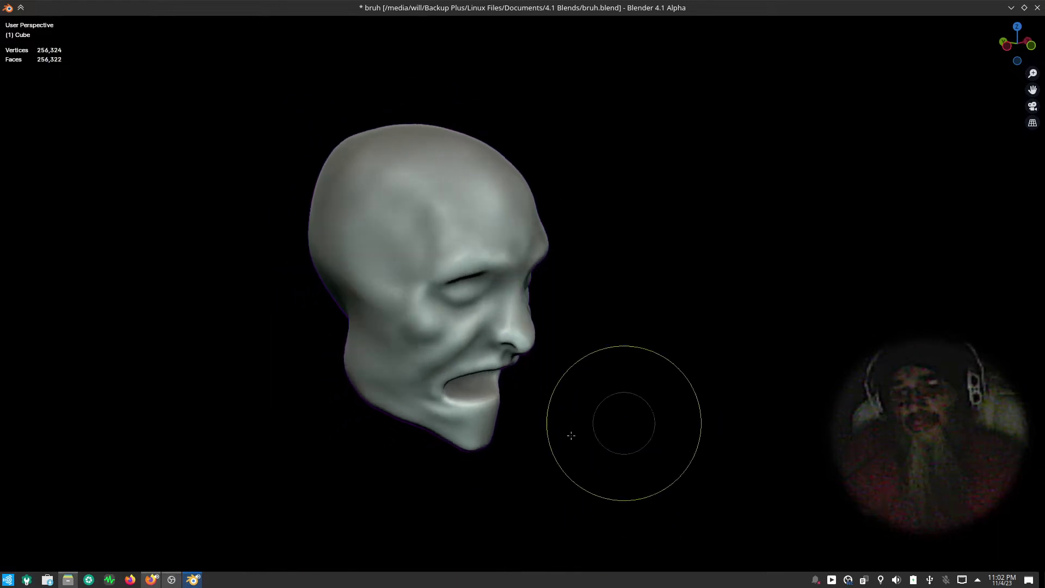
middle_click_drag(490, 468, 555, 326)
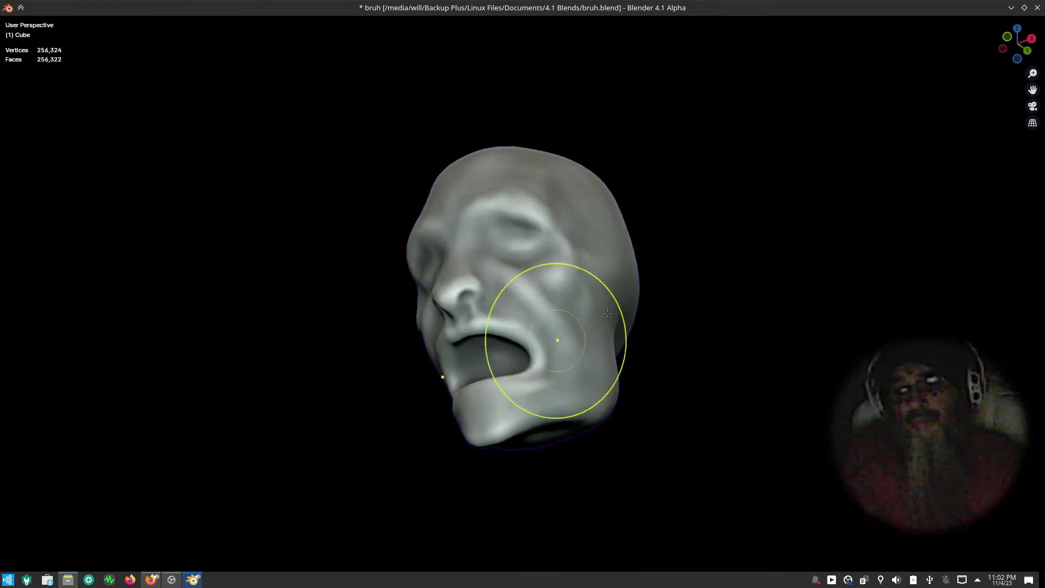
scroll(611, 206, "up", 4)
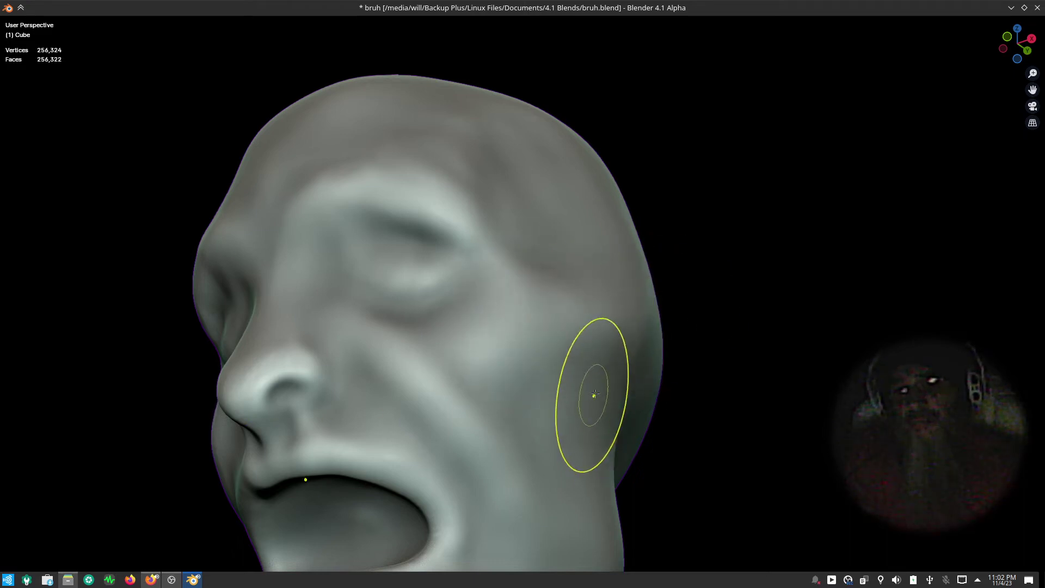
key("f")
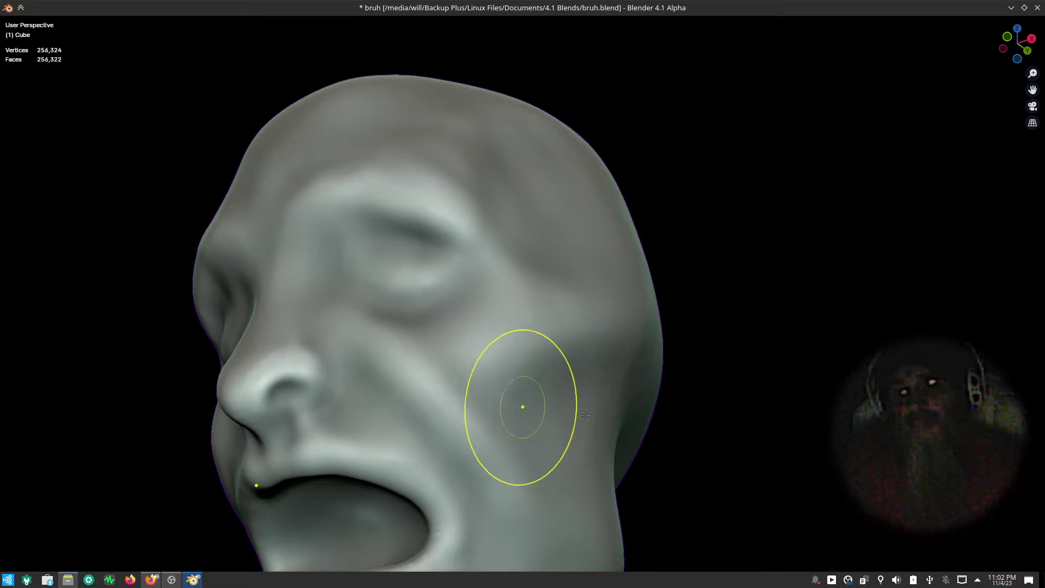
left_click_drag(611, 410, 608, 430)
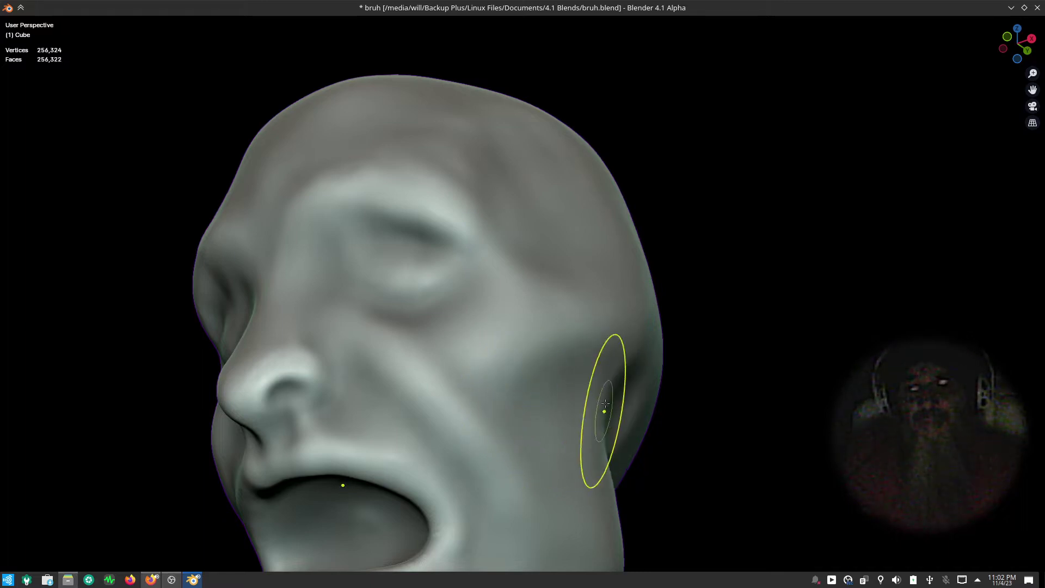
middle_click_drag(495, 209, 606, 304)
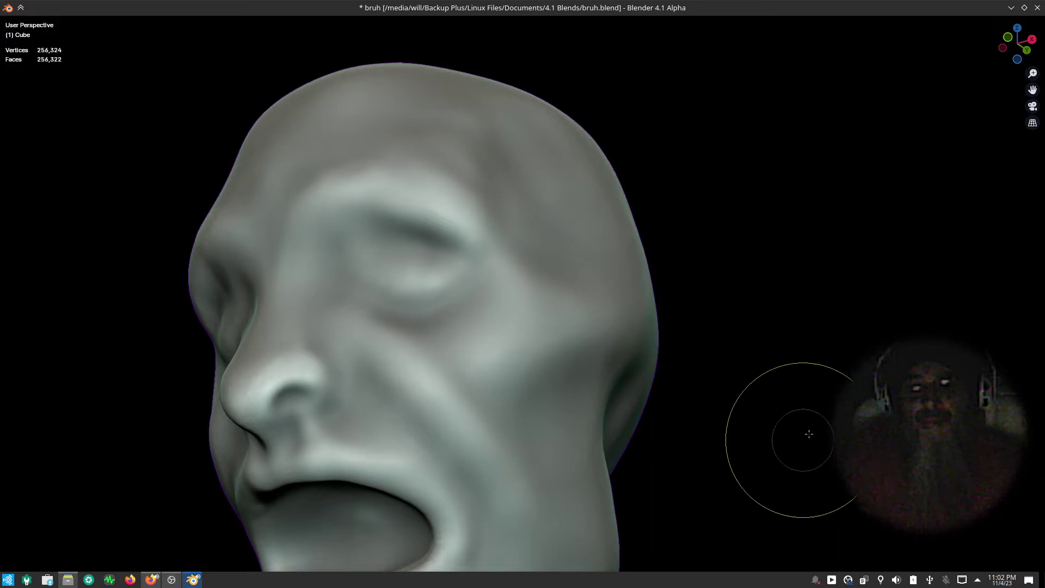
- From a frontal view, fill out the right cheek slightly with one brush stroke
mouse_move(793, 434)
middle_mouse_down()
mouse_move(730, 332)
mouse_move(819, 387)
middle_mouse_up()
scroll(819, 387, "up", 3)
scroll(819, 387, "down", 2)
scroll(700, 280, "down", 3)
mouse_move(700, 280)
middle_mouse_down()
mouse_move(763, 462)
mouse_move(793, 443)
mouse_move(793, 472)
mouse_move(804, 443)
middle_mouse_up()
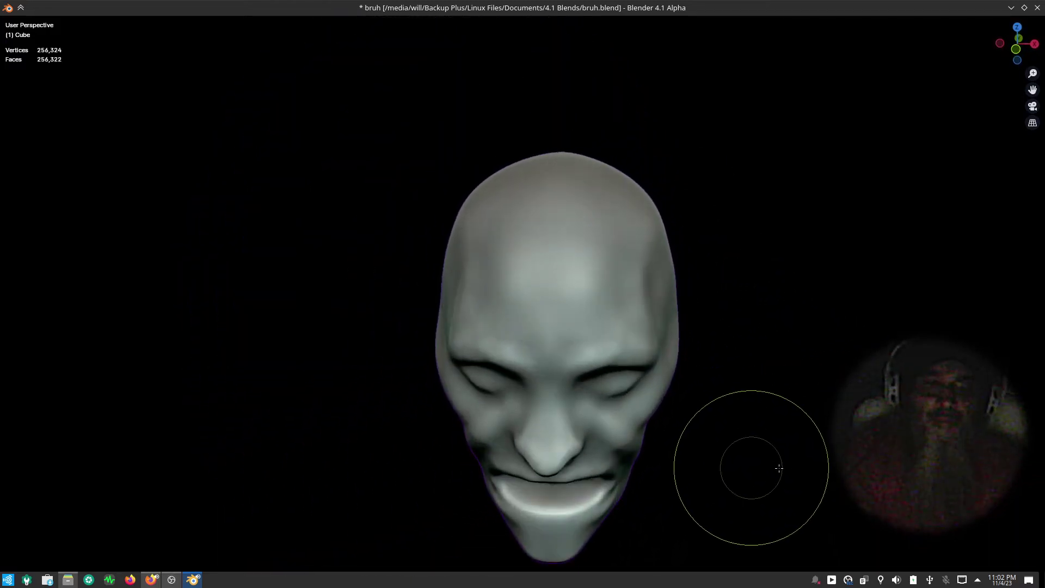
mouse_move(751, 467)
middle_mouse_down()
mouse_move(653, 427)
mouse_move(668, 332)
mouse_move(726, 408)
mouse_move(615, 313)
middle_mouse_up()
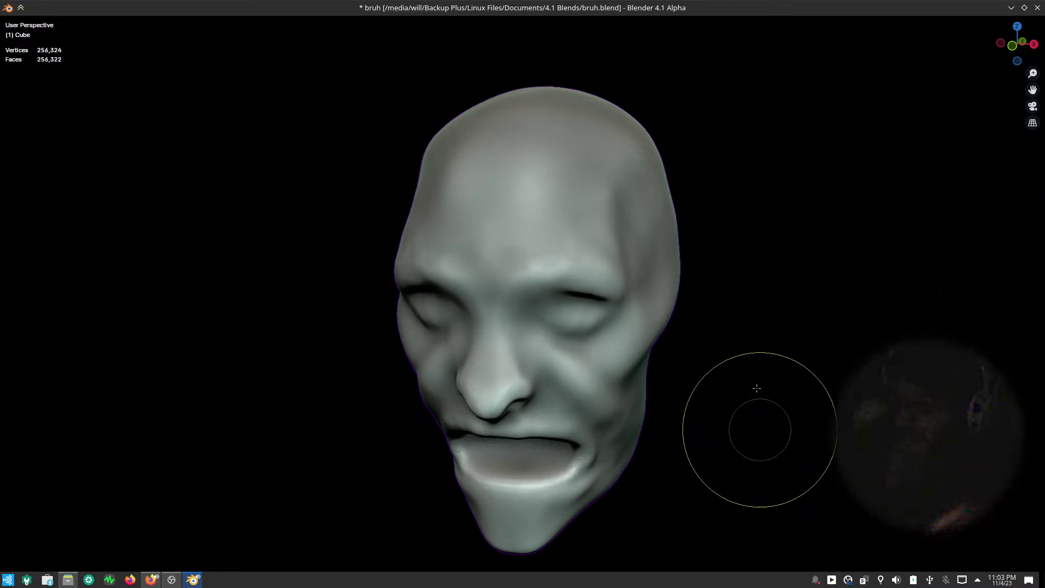
middle_click_drag(784, 349, 654, 318)
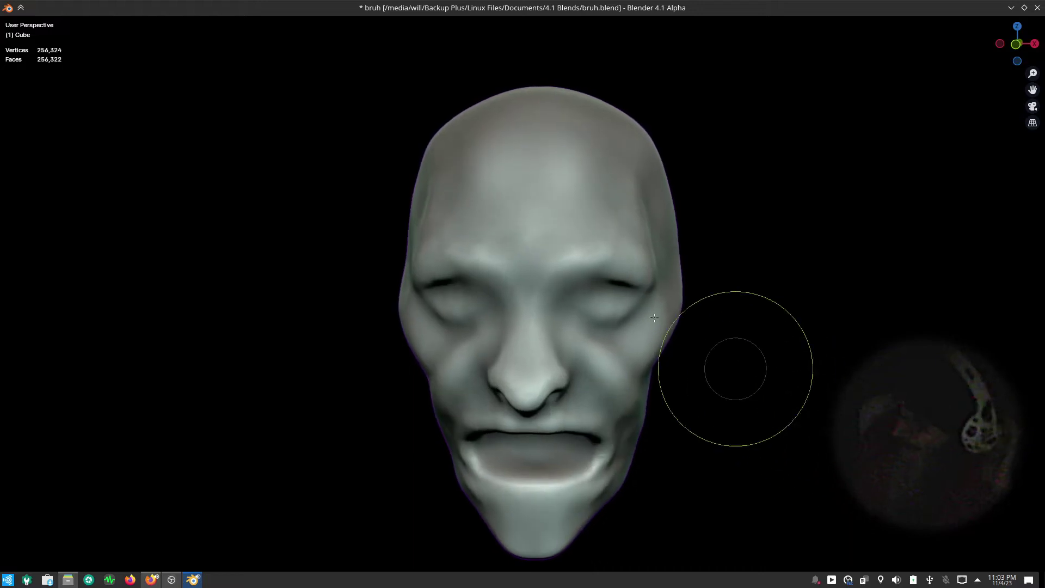
left_click_drag(654, 317, 670, 293)
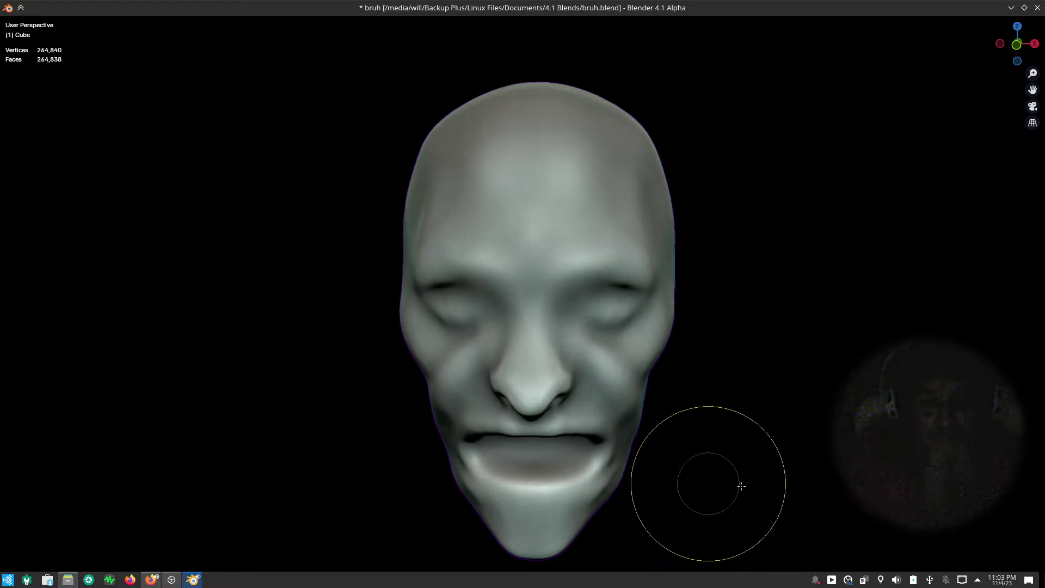
mouse_move(703, 484)
middle_mouse_down()
mouse_move(803, 459)
mouse_move(751, 479)
mouse_move(598, 330)
middle_mouse_up()
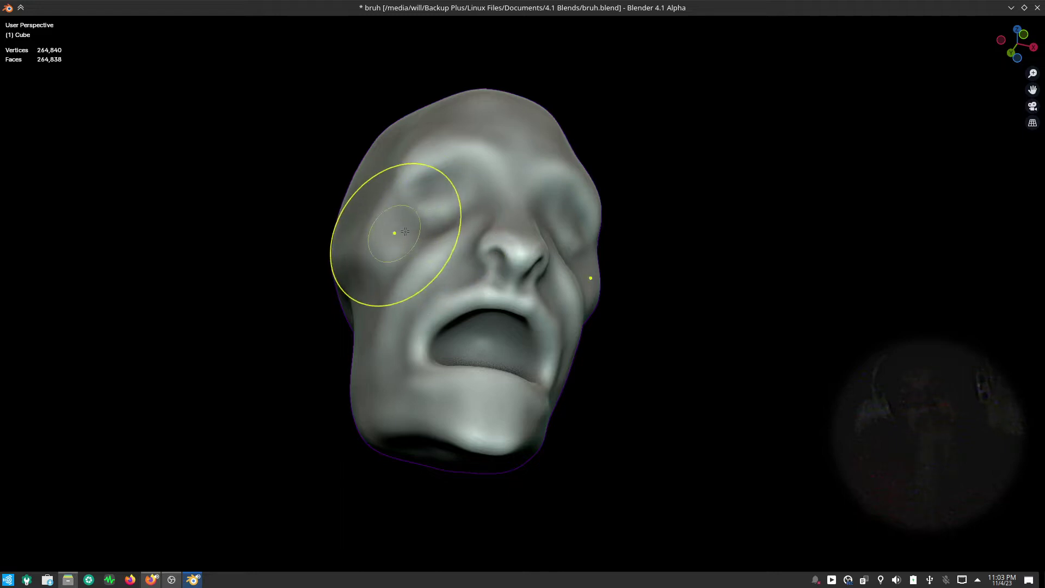
- Indent the right cheek contour and the nose-to-cheek fold, then check the face from above
scroll(392, 251, "up", 5)
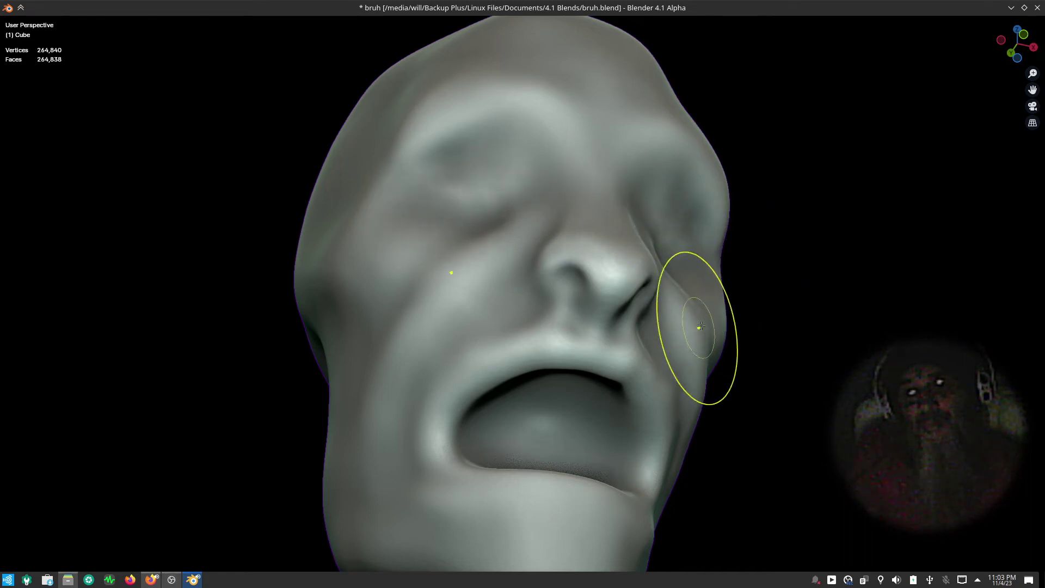
left_click_drag(704, 399, 687, 394)
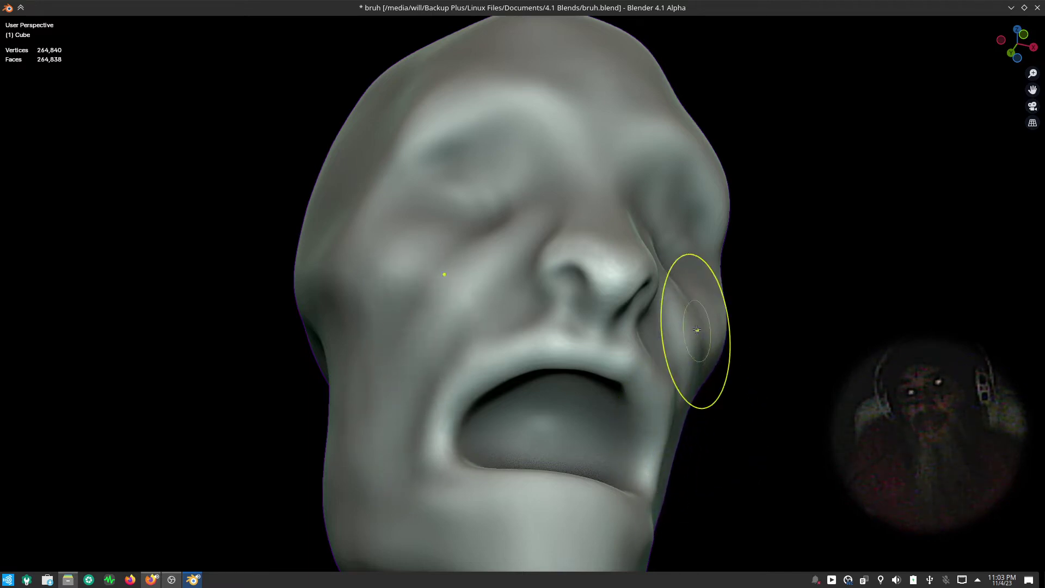
mouse_move(699, 330)
left_mouse_down()
mouse_move(690, 323)
mouse_move(693, 340)
left_mouse_up()
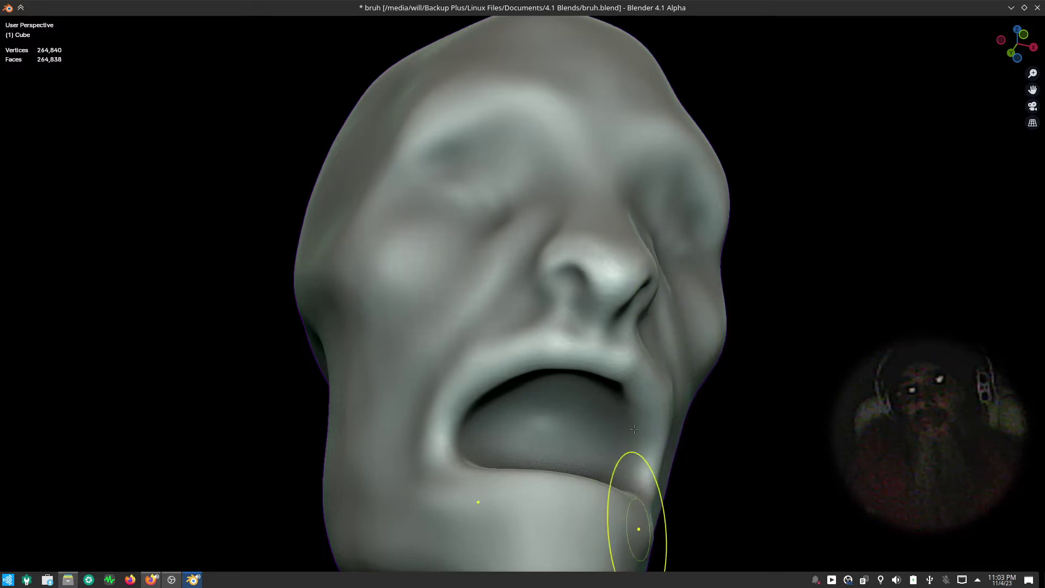
scroll(665, 350, "down", 6)
mouse_move(665, 351)
middle_mouse_down()
mouse_move(638, 431)
mouse_move(644, 378)
middle_mouse_up()
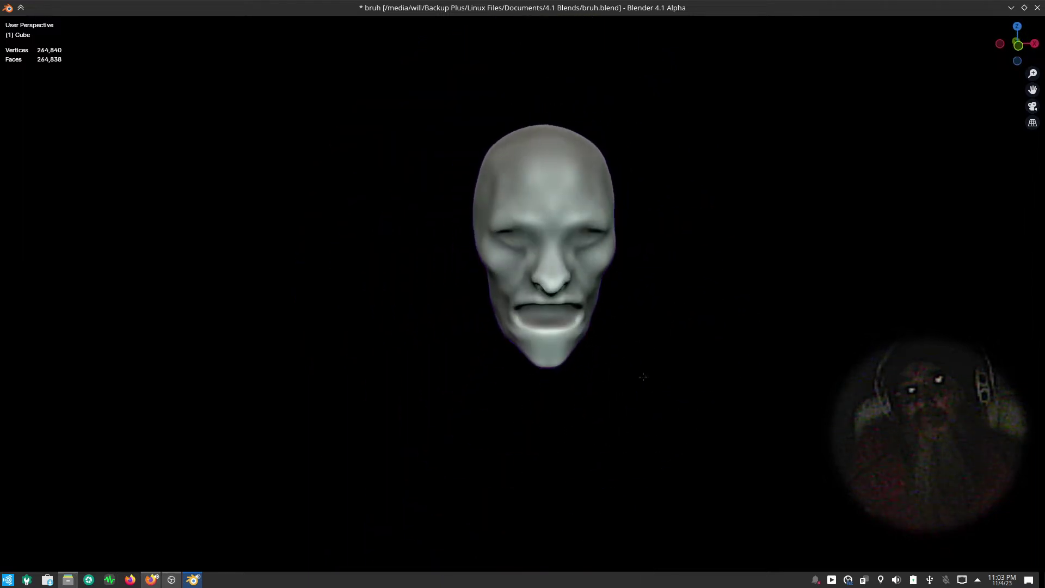
mouse_move(660, 468)
middle_mouse_down()
mouse_move(691, 329)
mouse_move(698, 430)
mouse_move(586, 278)
middle_mouse_up()
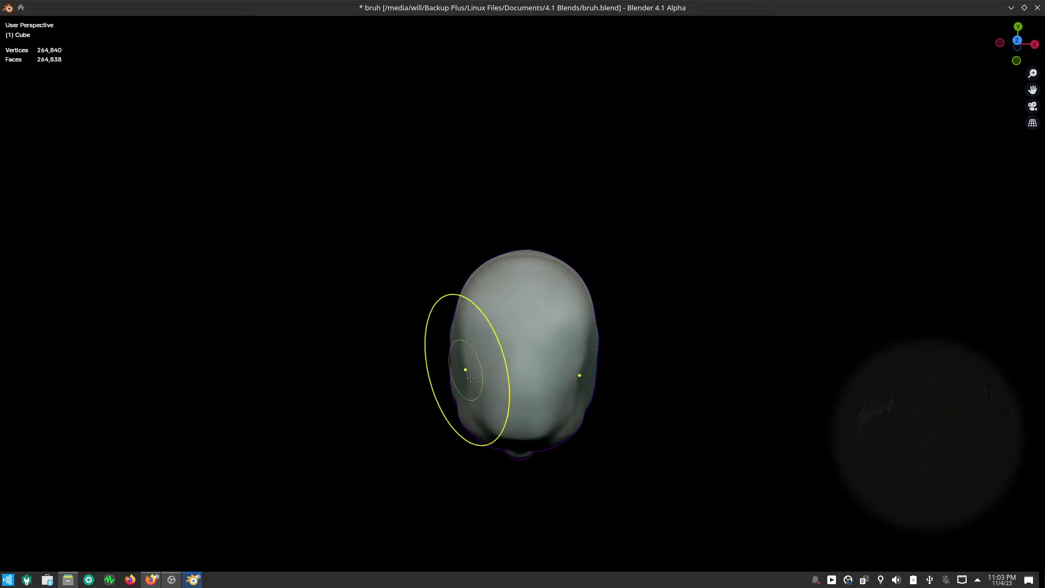
- Zoomed in from below, carve a pinched groove along the jaw underside
scroll(616, 386, "up", 3)
scroll(539, 278, "up", 3)
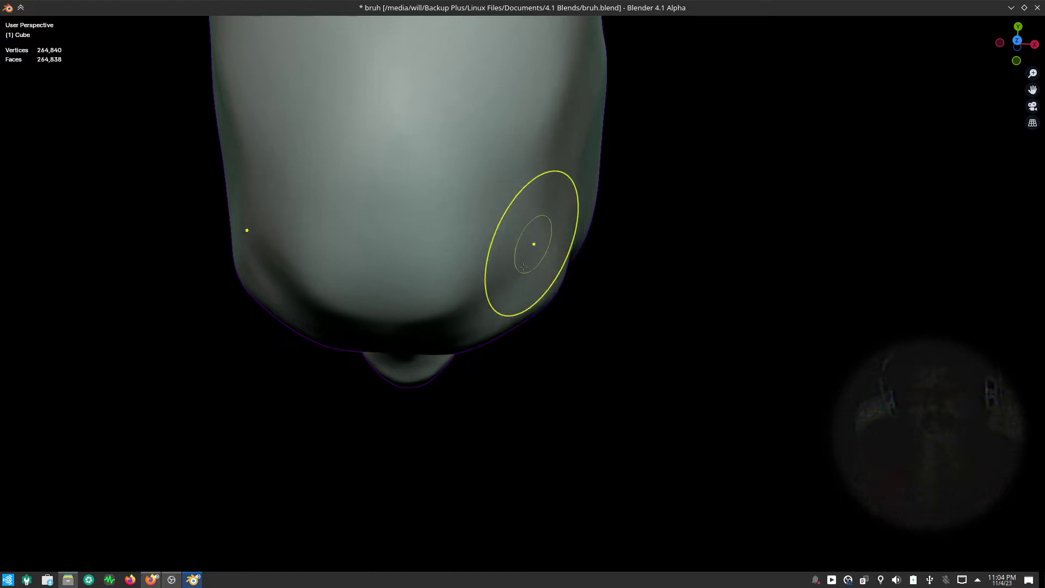
left_click_drag(508, 295, 394, 344)
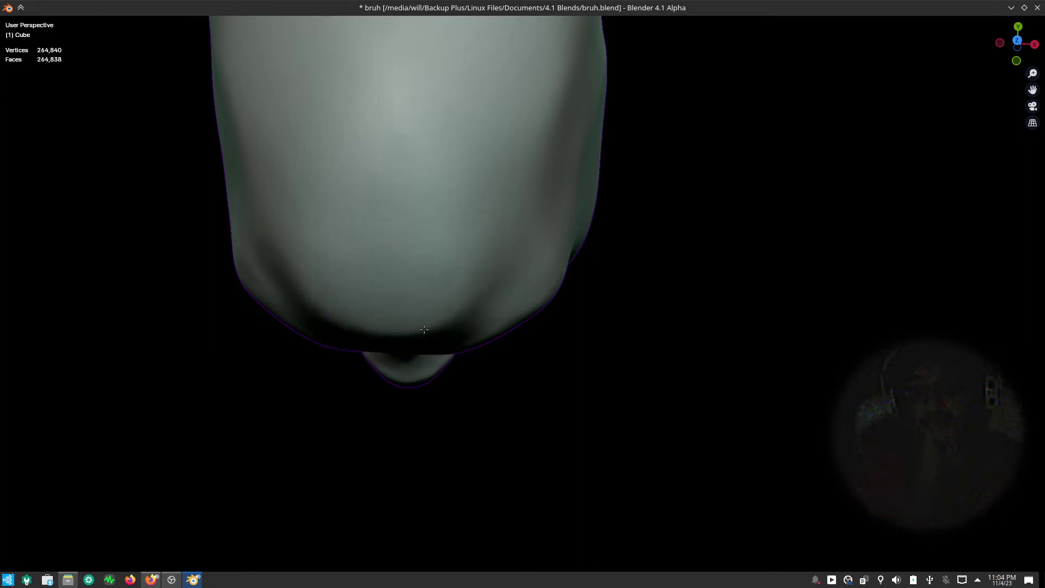
scroll(585, 255, "down", 4)
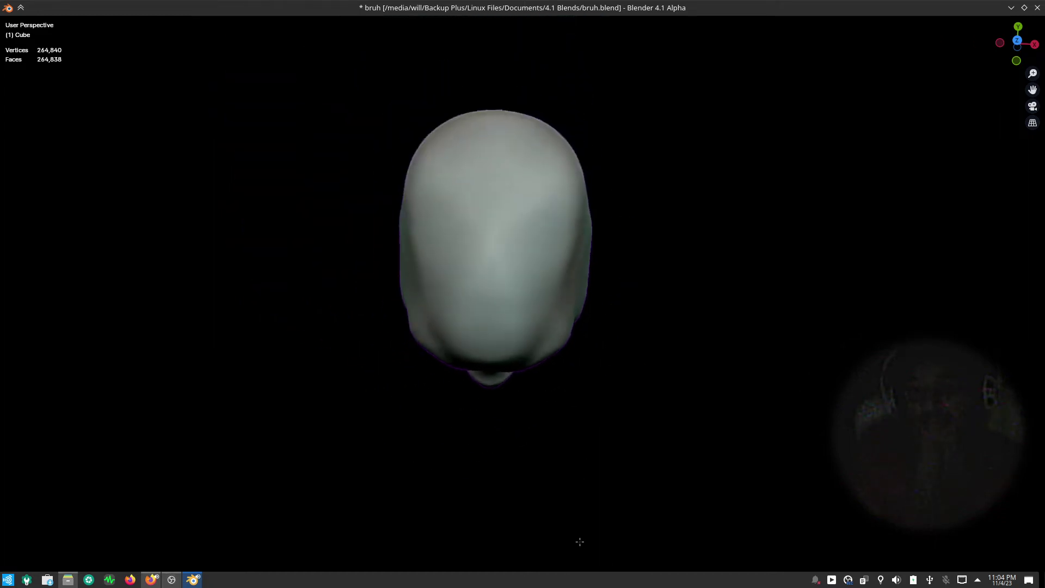
mouse_move(599, 493)
middle_mouse_down()
mouse_move(664, 414)
mouse_move(656, 346)
mouse_move(670, 341)
mouse_move(813, 405)
mouse_move(765, 392)
mouse_move(737, 357)
middle_mouse_up()
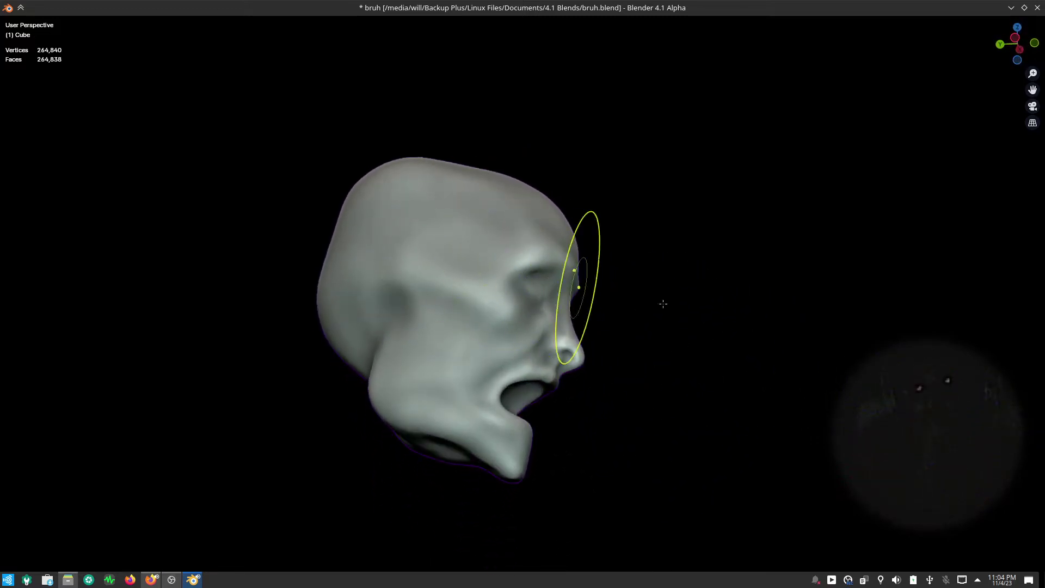
- Switch to the right-side orthographic view and enlarge the sculpt brush
key("KP_3")
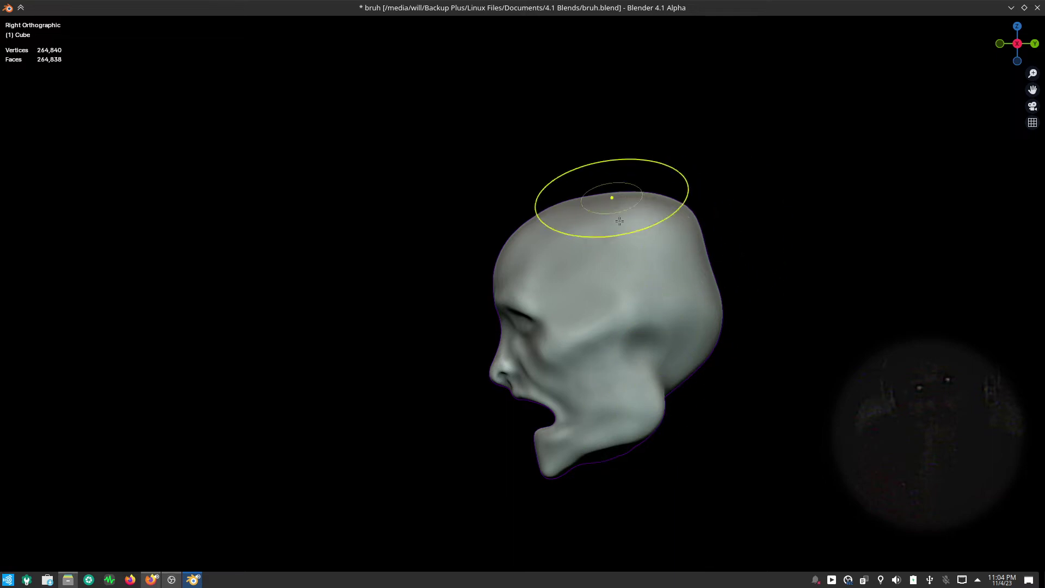
key("f")
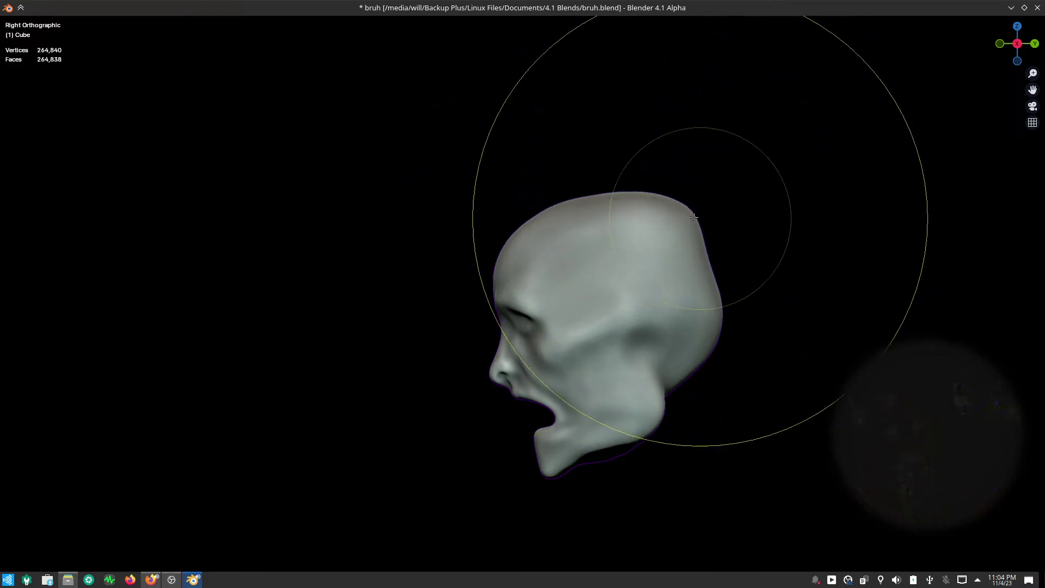
left_click(691, 224)
key("f")
left_click(691, 240)
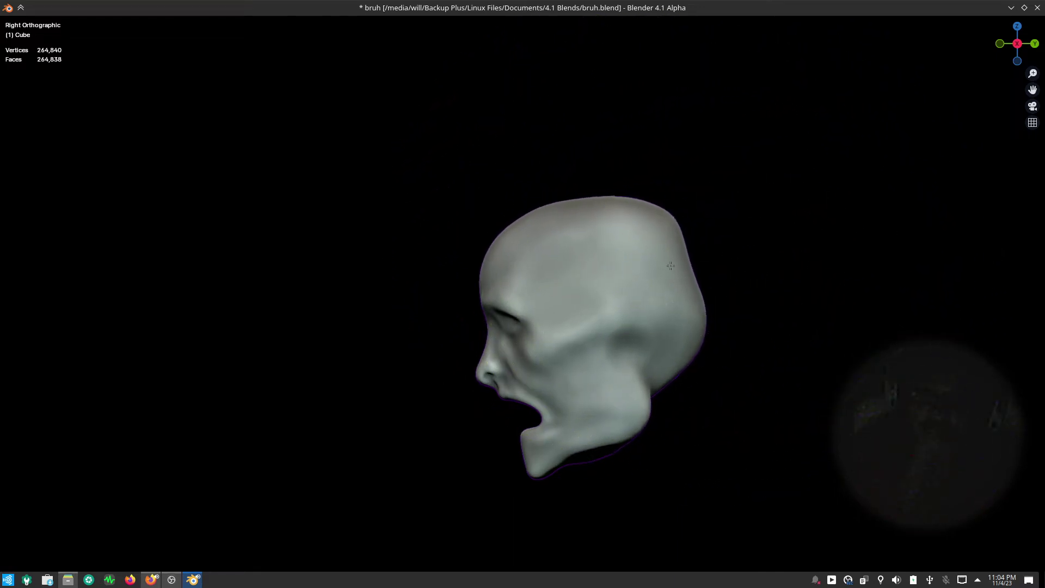
middle_click_drag(778, 287, 693, 271, "shift")
key("f")
left_click(694, 271)
scroll(693, 271, "up", 3)
key("f")
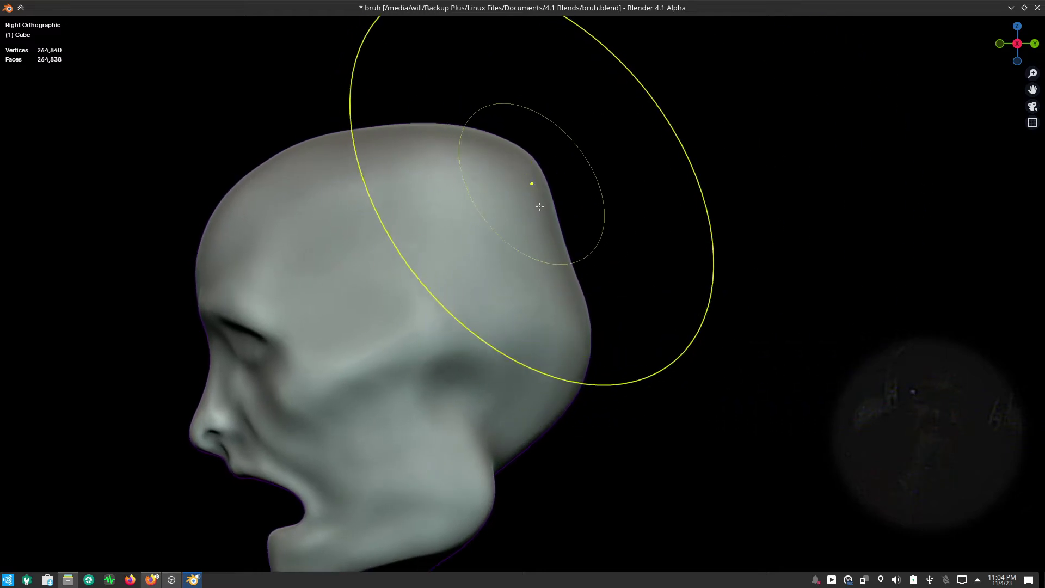
left_click(583, 314)
- Push the jaw and neck outline inward and pull in the bulging back of the skull
left_click_drag(530, 382, 480, 444)
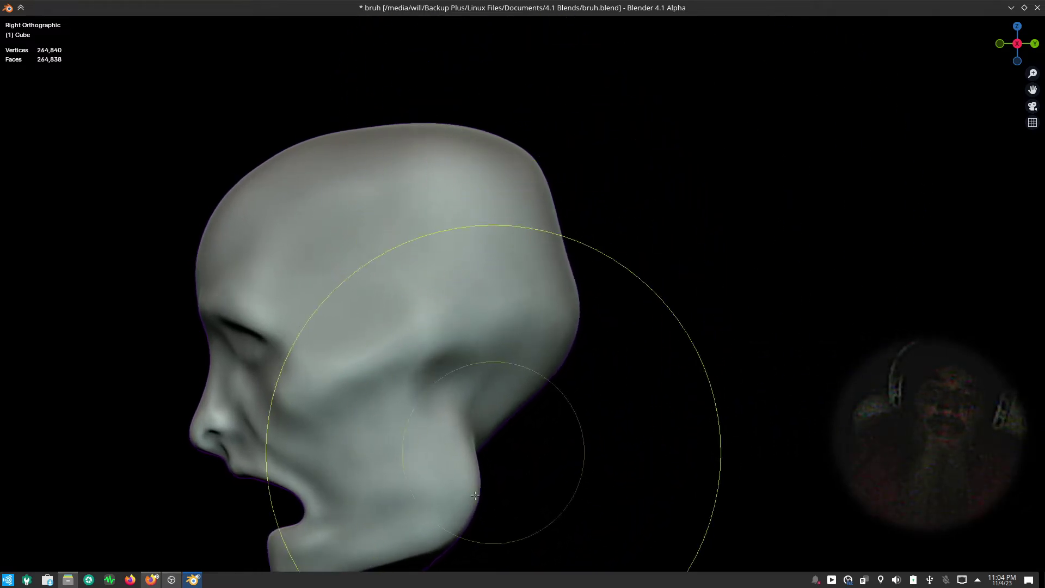
mouse_move(480, 445)
left_mouse_down()
mouse_move(470, 397)
mouse_move(490, 390)
left_mouse_up()
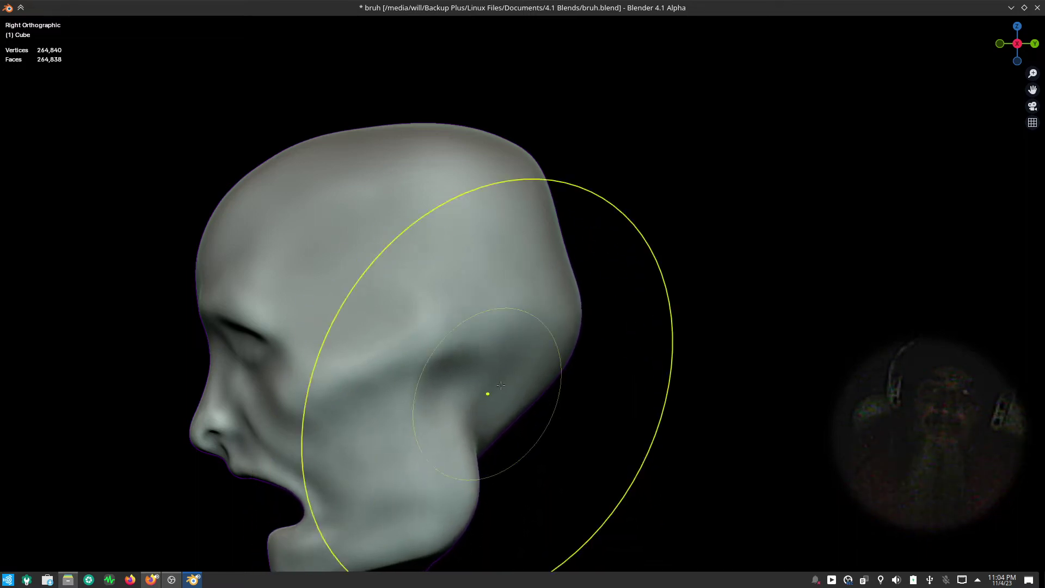
key("f")
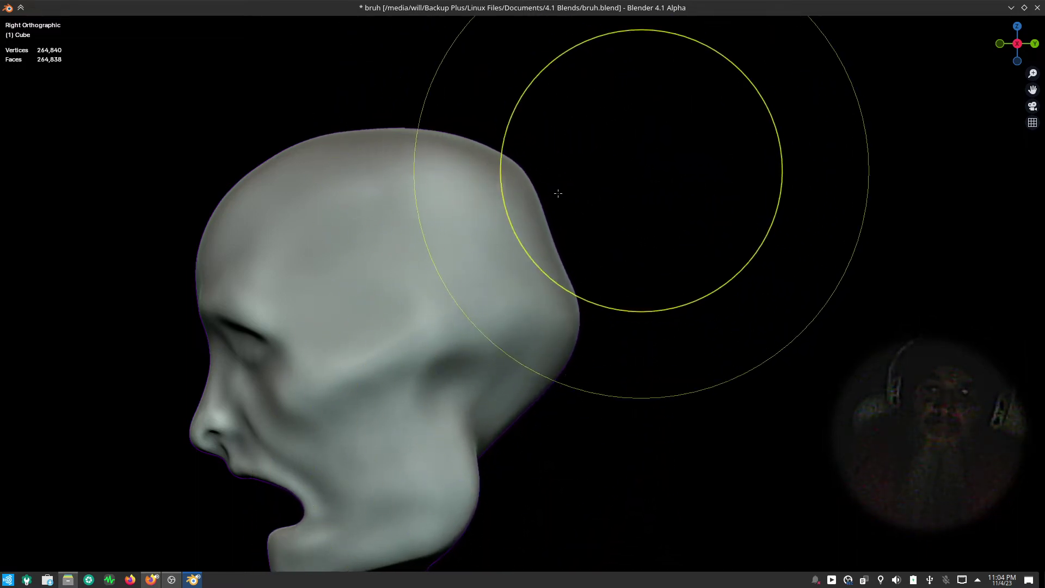
left_click(508, 164)
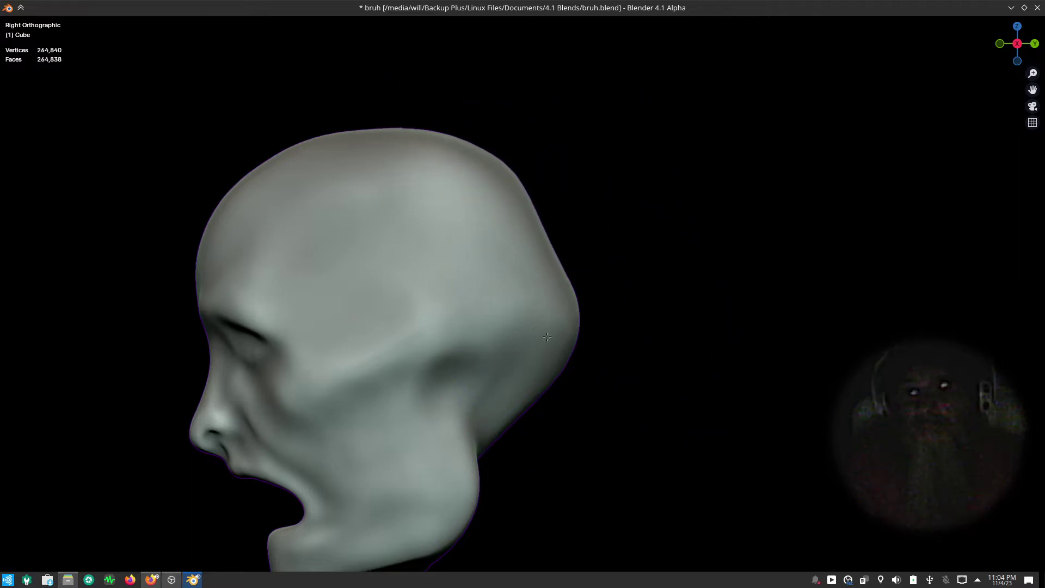
mouse_move(567, 327)
left_mouse_down()
mouse_move(536, 325)
mouse_move(527, 369)
left_mouse_up()
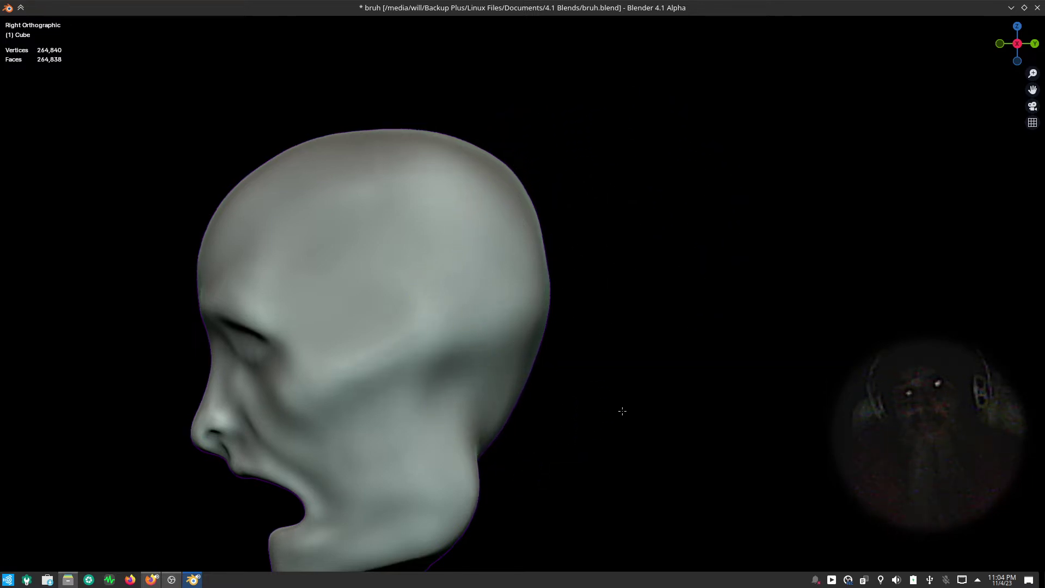
- Orbit around the head from above, the side and the front to check the outline
mouse_move(625, 444)
middle_mouse_down()
mouse_move(751, 402)
mouse_move(754, 366)
mouse_move(758, 423)
middle_mouse_up()
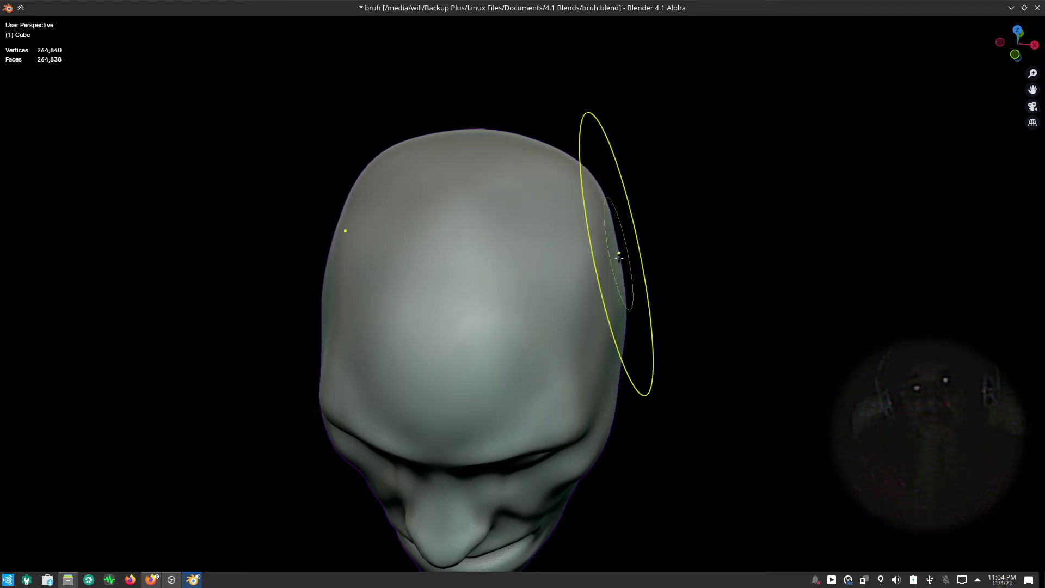
mouse_move(613, 283)
middle_mouse_down()
mouse_move(724, 380)
mouse_move(702, 354)
middle_mouse_up()
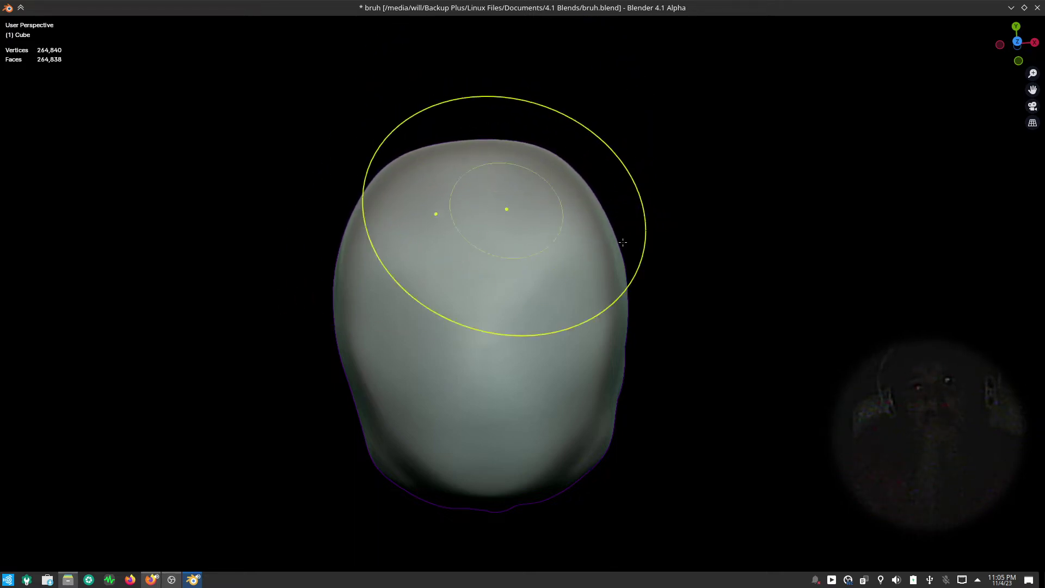
mouse_move(623, 242)
middle_mouse_down()
mouse_move(627, 311)
mouse_move(684, 198)
middle_mouse_up()
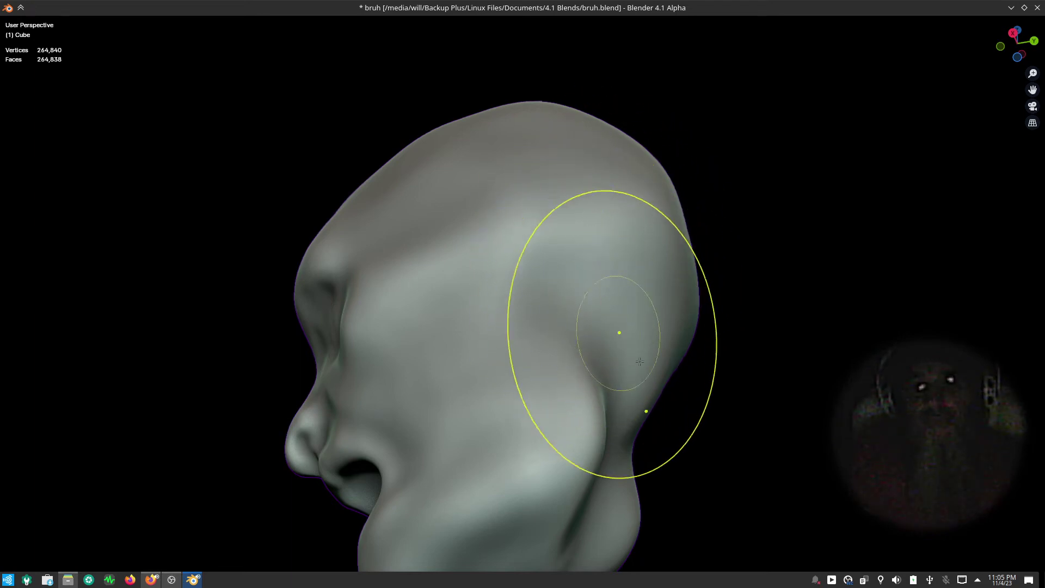
mouse_move(620, 332)
middle_mouse_down()
mouse_move(753, 450)
mouse_move(742, 408)
middle_mouse_up()
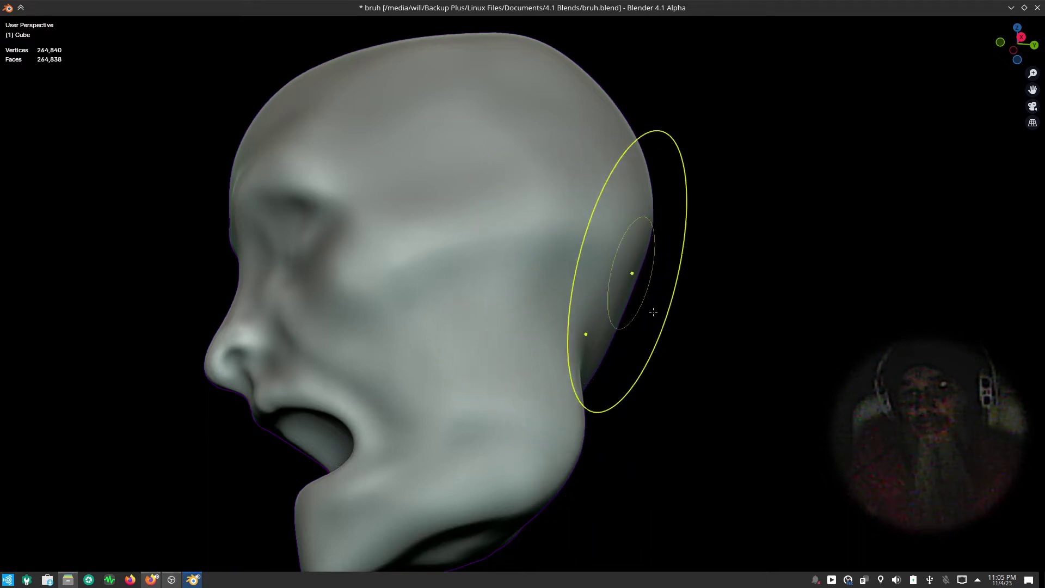
scroll(593, 337, "down", 3)
middle_click_drag(594, 337, 767, 447)
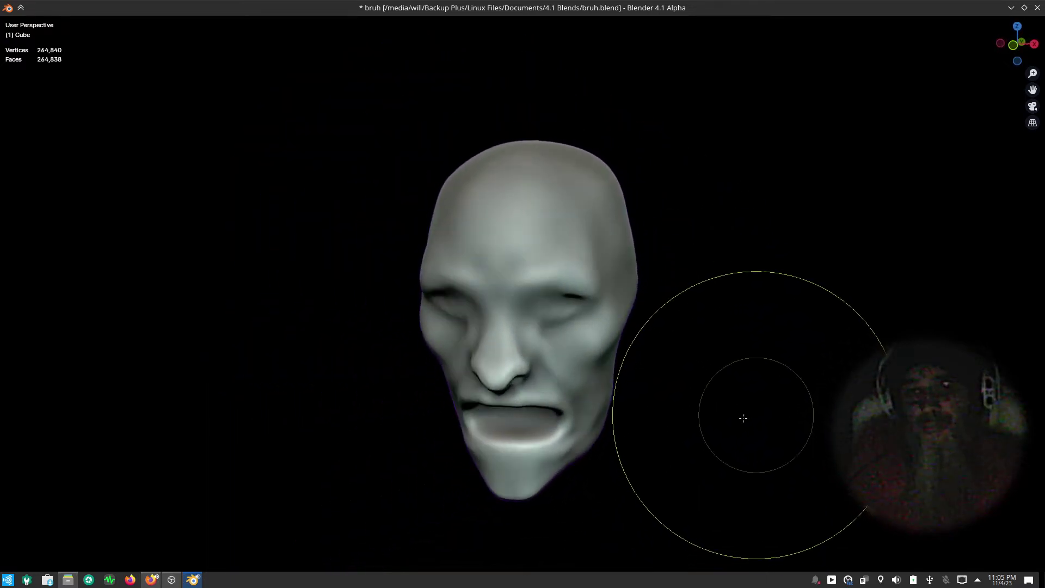
- Smooth the chin contour and pull the mouth corner down and outward
scroll(560, 293, "up", 6)
scroll(560, 292, "up", 1)
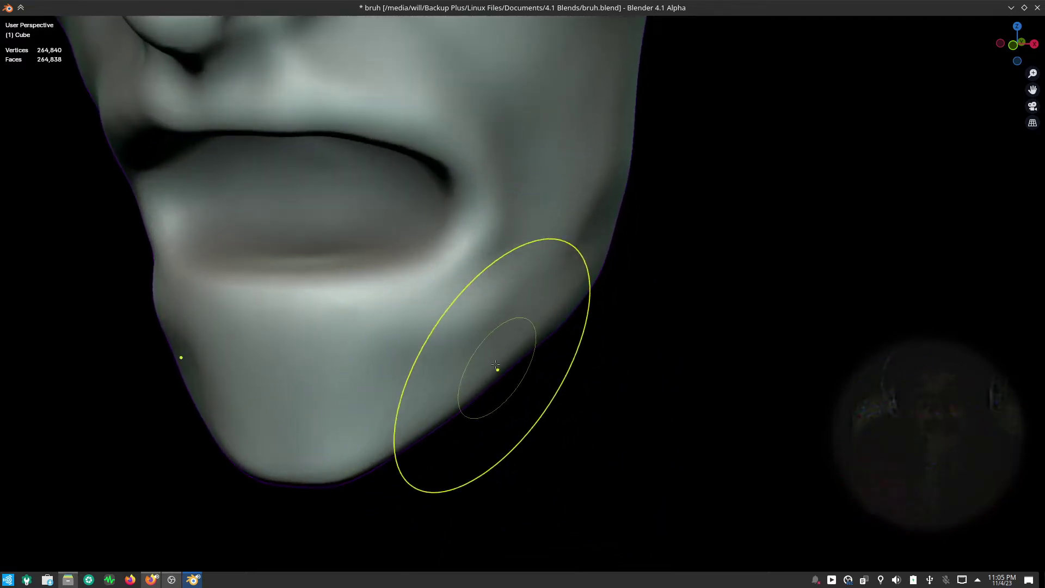
mouse_move(447, 302)
left_mouse_down()
mouse_move(460, 292)
mouse_move(451, 299)
left_mouse_up()
left_click_drag(504, 219, 573, 212)
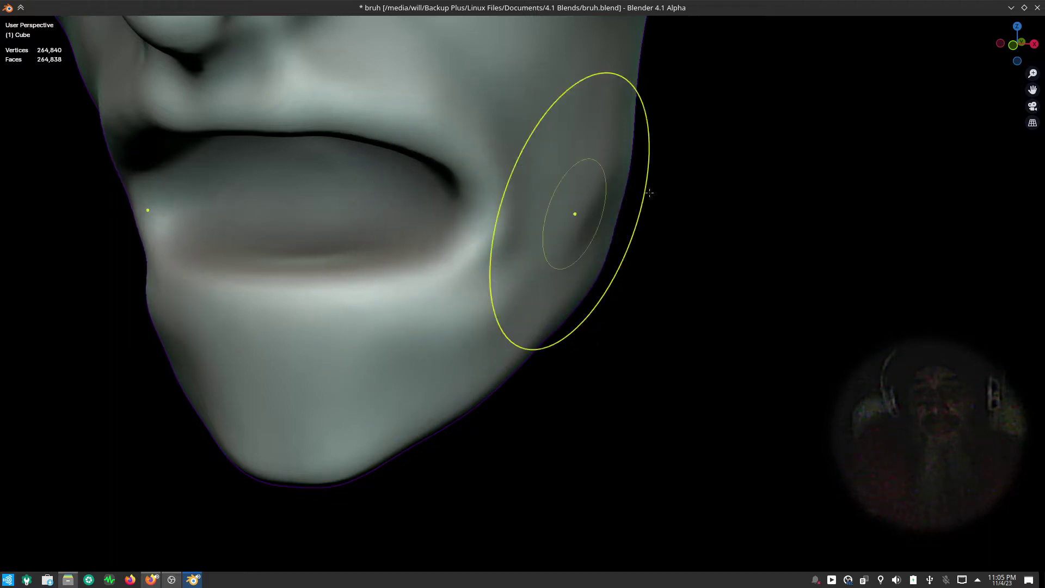
middle_click_drag(573, 212, 497, 205)
mouse_move(497, 206)
left_mouse_down()
mouse_move(561, 303)
mouse_move(567, 340)
mouse_move(549, 349)
left_mouse_up()
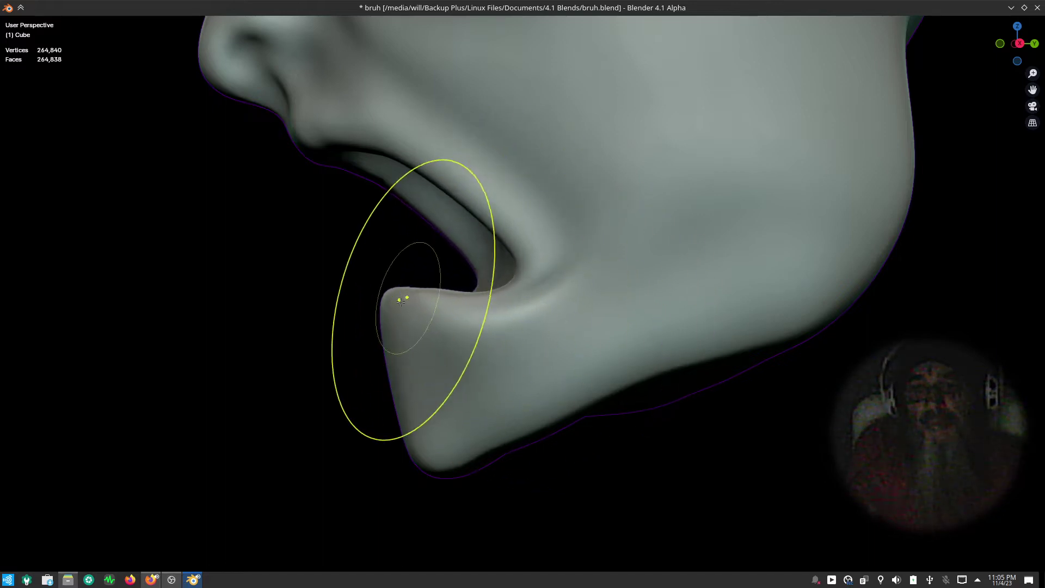
- Push the lower lip tip down and reshape the lower lip and mouth opening
left_click_drag(341, 305, 462, 332)
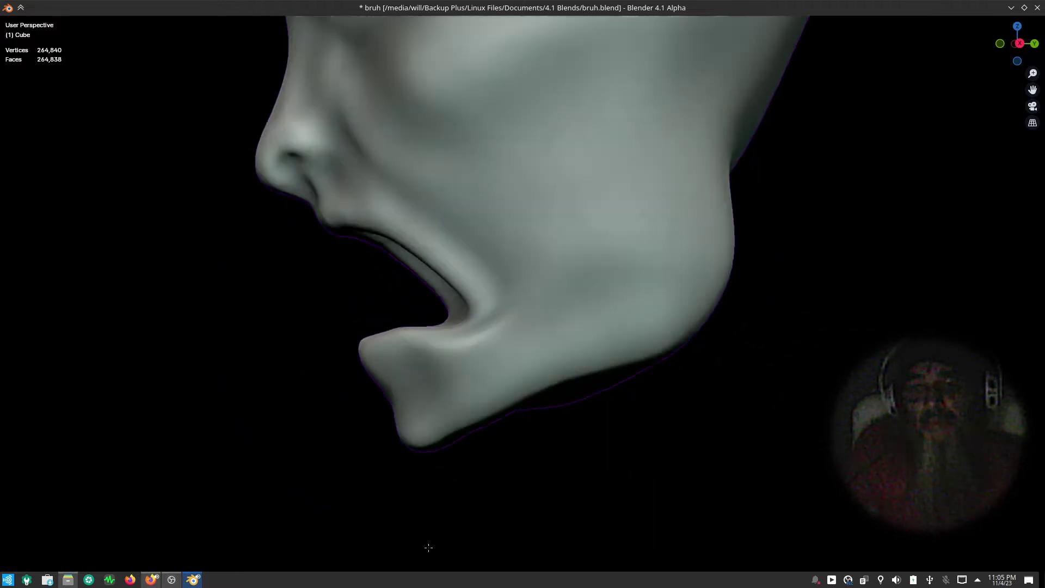
scroll(326, 409, "down", 3)
mouse_move(327, 409)
middle_mouse_down()
mouse_move(476, 424)
mouse_move(624, 420)
mouse_move(693, 390)
mouse_move(385, 427)
middle_mouse_up()
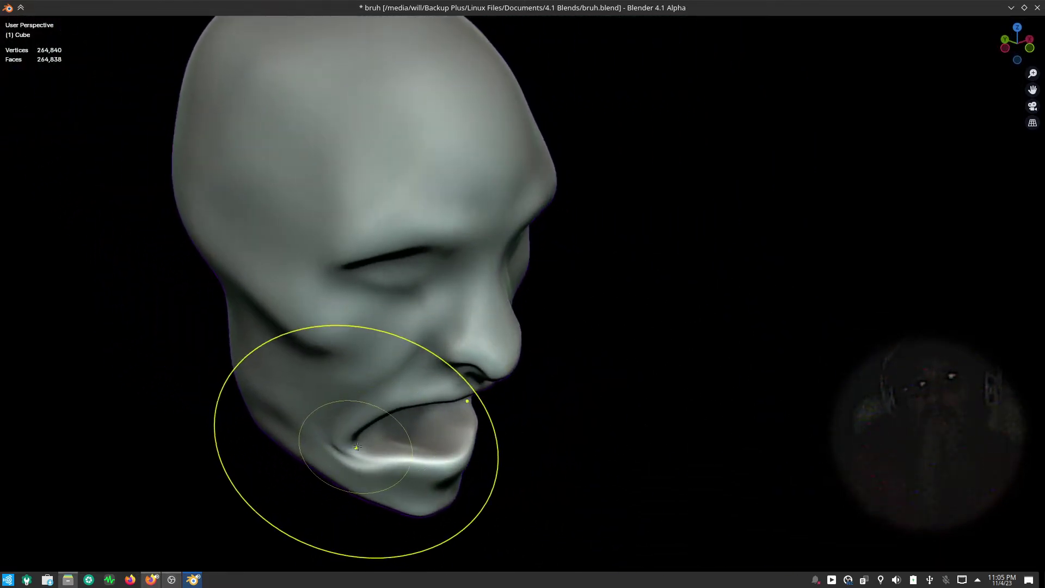
left_click_drag(371, 444, 463, 477)
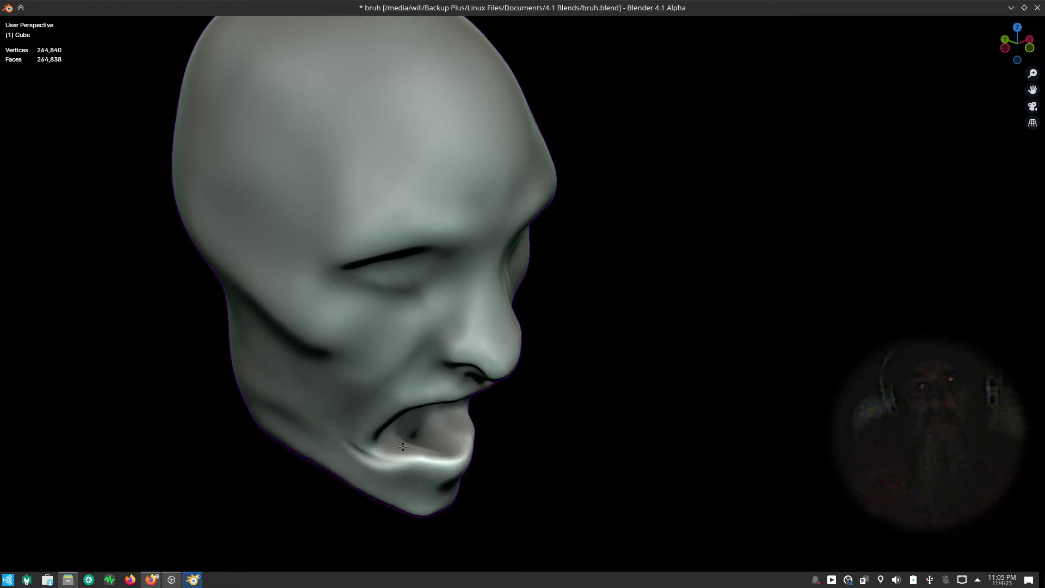
middle_click_drag(462, 478, 493, 460)
left_click_drag(376, 430, 395, 403)
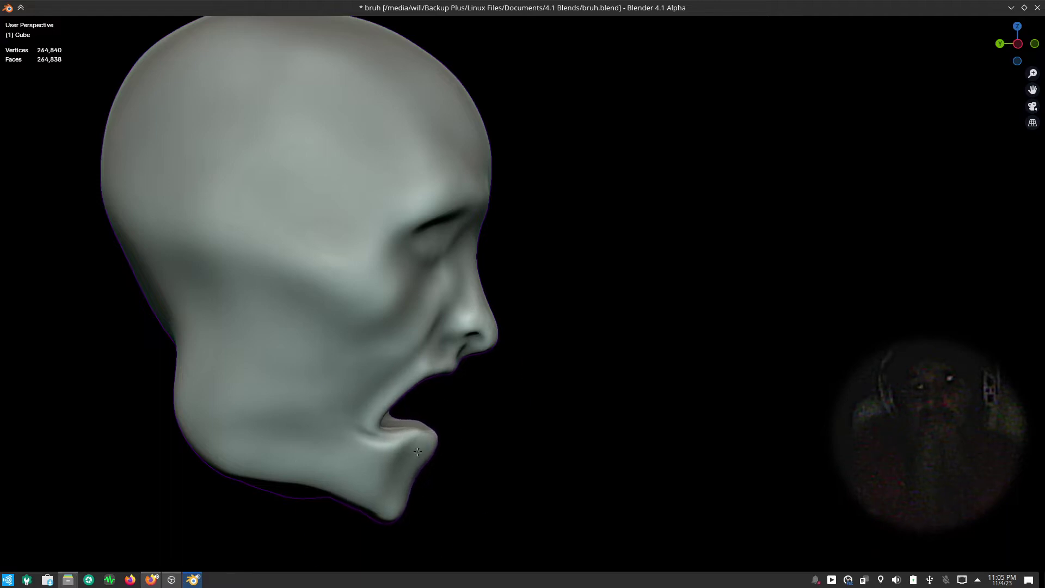
- Pull the upper lip down, reshape the nose underside and smooth the nostril-wing crease
scroll(456, 319, "up", 5)
mouse_move(456, 319)
left_mouse_down()
mouse_move(415, 305)
mouse_move(415, 355)
mouse_move(362, 449)
left_mouse_up()
left_click_drag(514, 269, 345, 256)
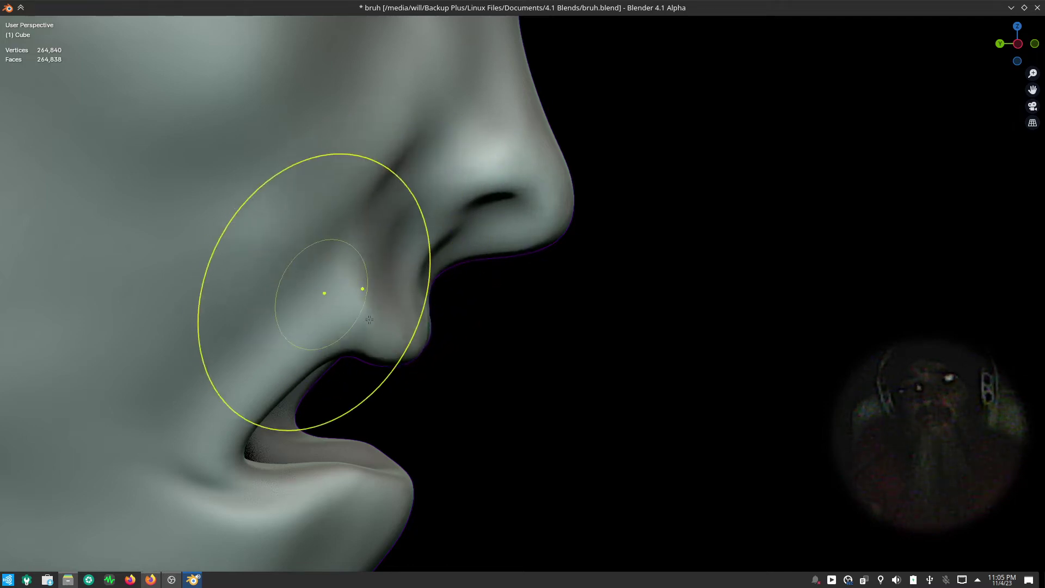
left_click_drag(369, 320, 400, 336)
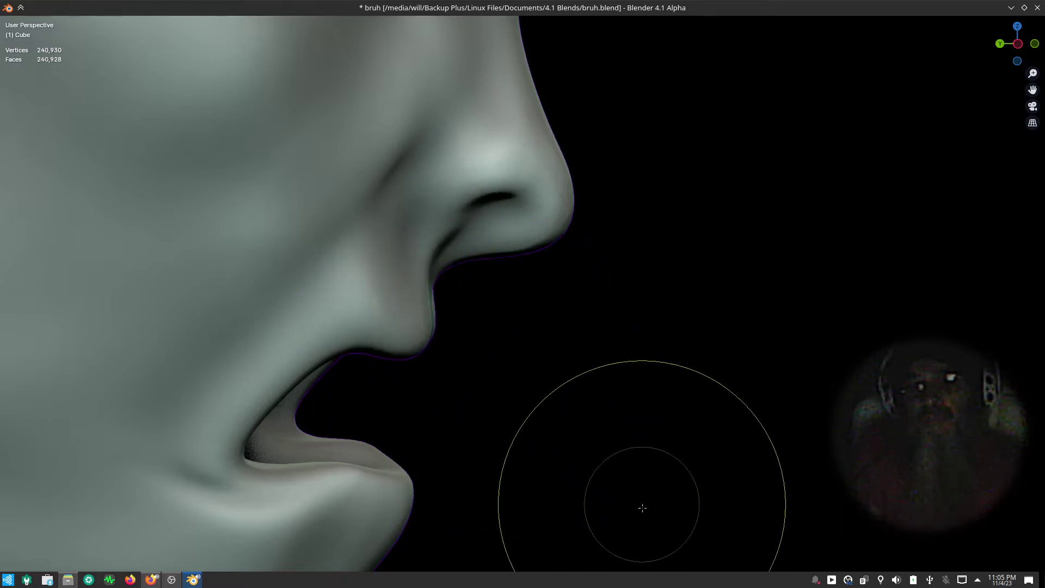
- Resize the brush and deepen and pull down both mouth corners from a front view
middle_click_drag(709, 427, 591, 389)
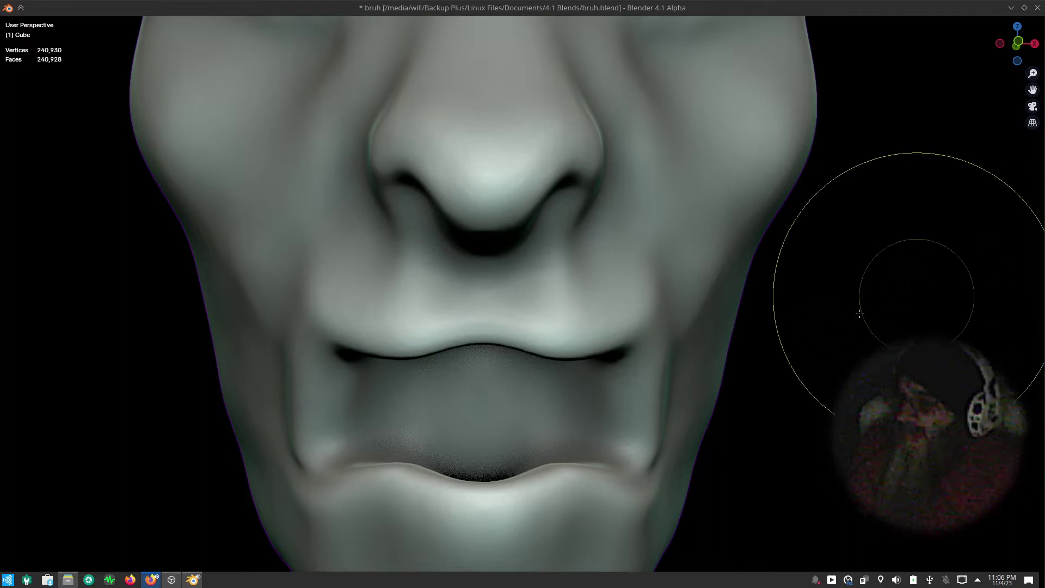
key("f")
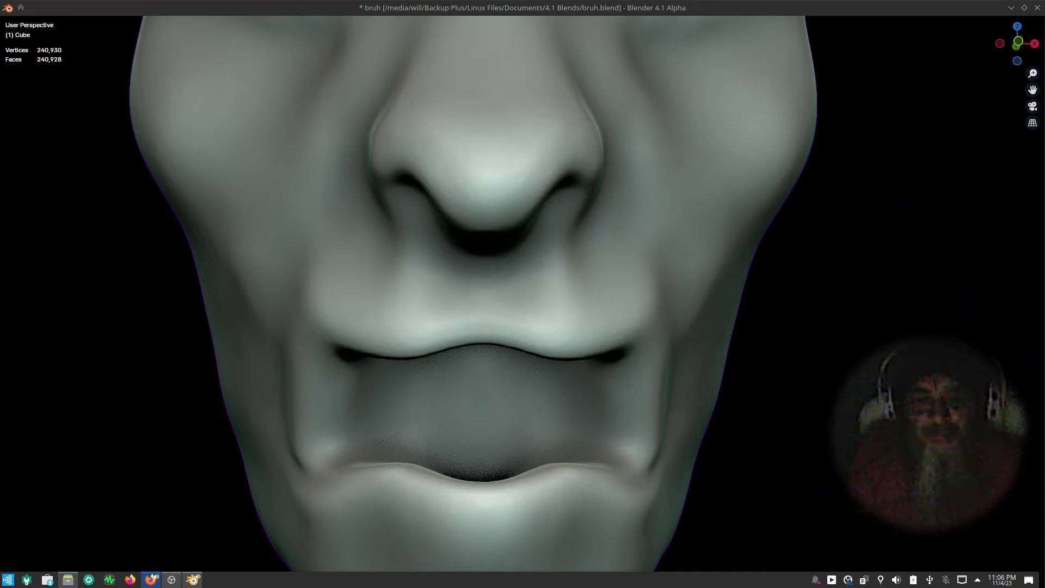
left_click(663, 312)
left_click_drag(623, 359, 646, 372)
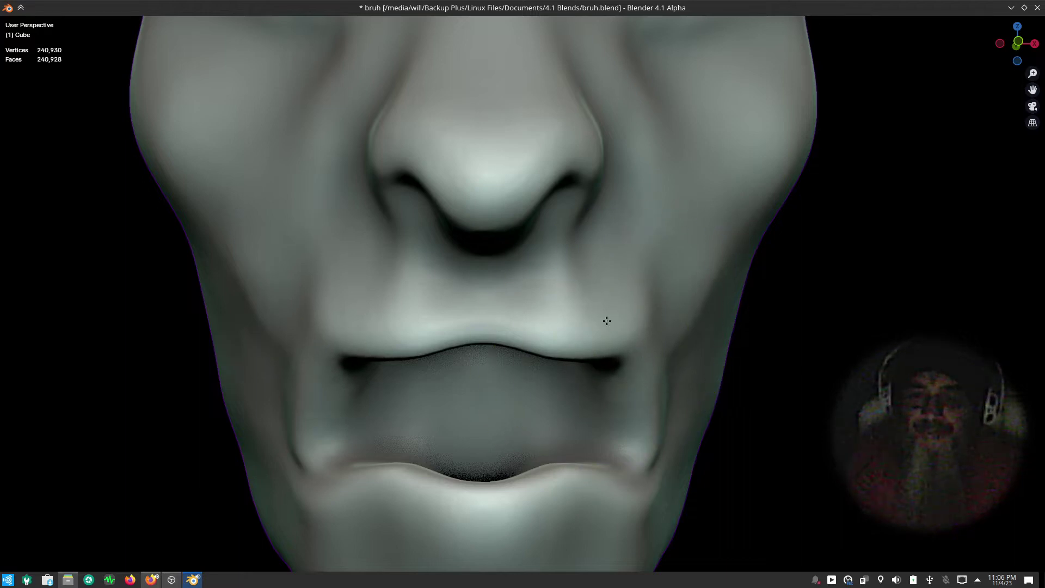
- Undo the mouth-corner strokes and try out a different brush radius
key("ctrl+z")
key("ctrl+z")
key("ctrl+z")
key("ctrl+z")
key("f")
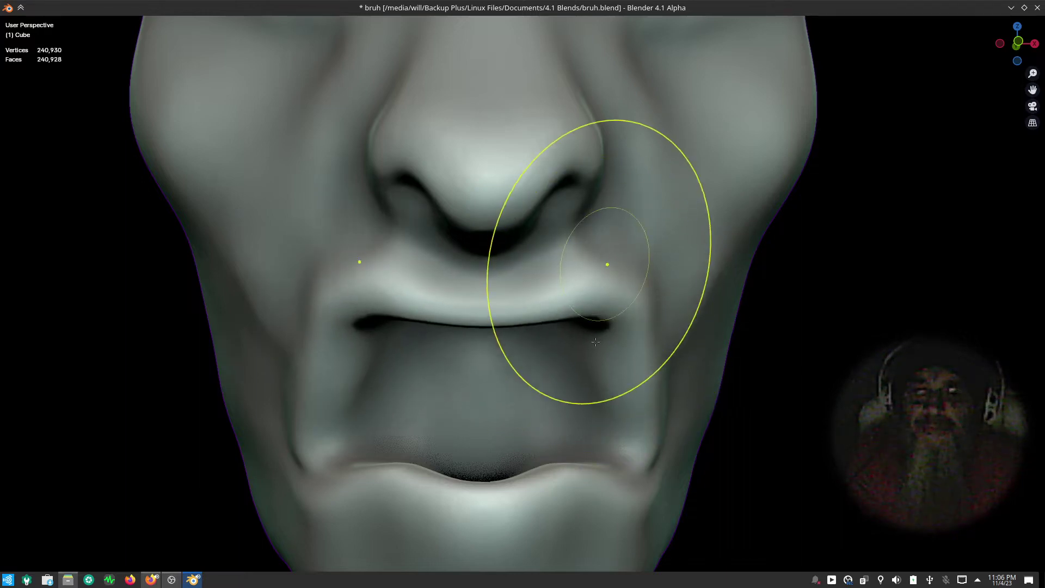
key("Escape")
scroll(764, 423, "down", 3)
key("f")
key("Escape")
key("f")
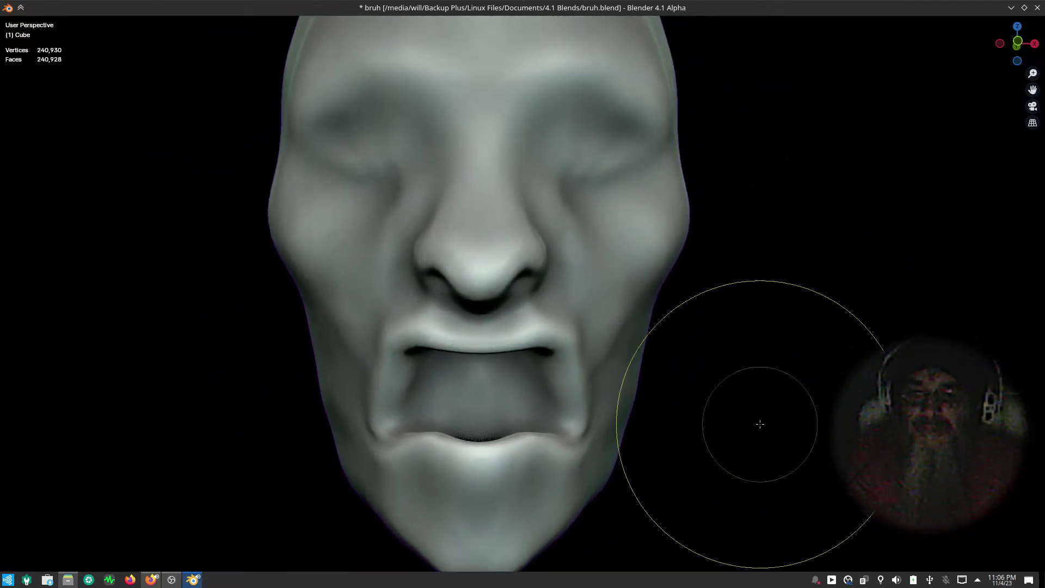
key("Escape")
- From a three-quarter profile, undo the recent eye-area sculpting and readjust the brush radius
mouse_move(800, 366)
middle_mouse_down()
mouse_move(708, 347)
mouse_move(765, 374)
mouse_move(793, 361)
middle_mouse_up()
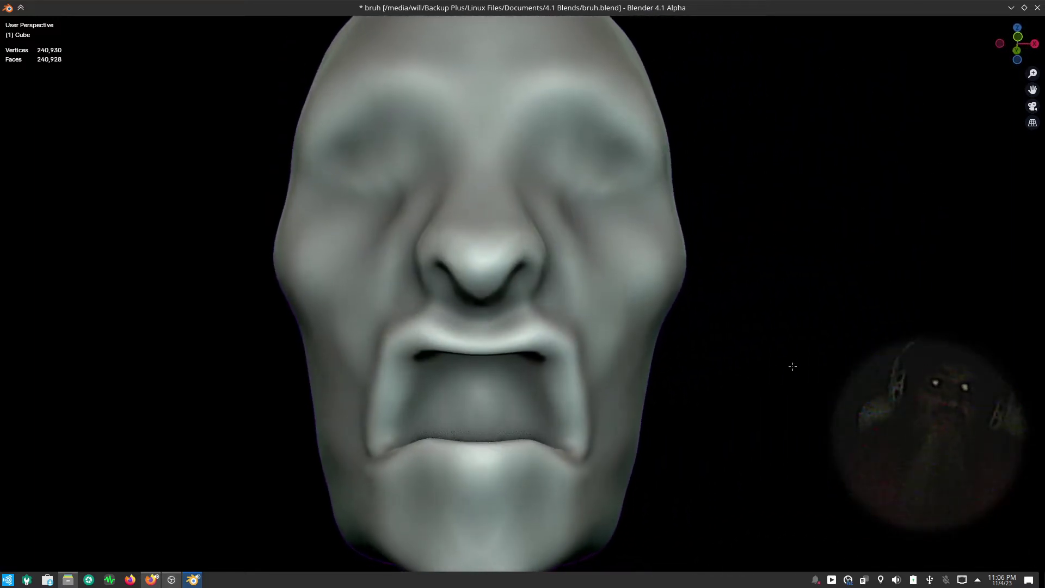
key("f")
key("Escape")
key("ctrl+z")
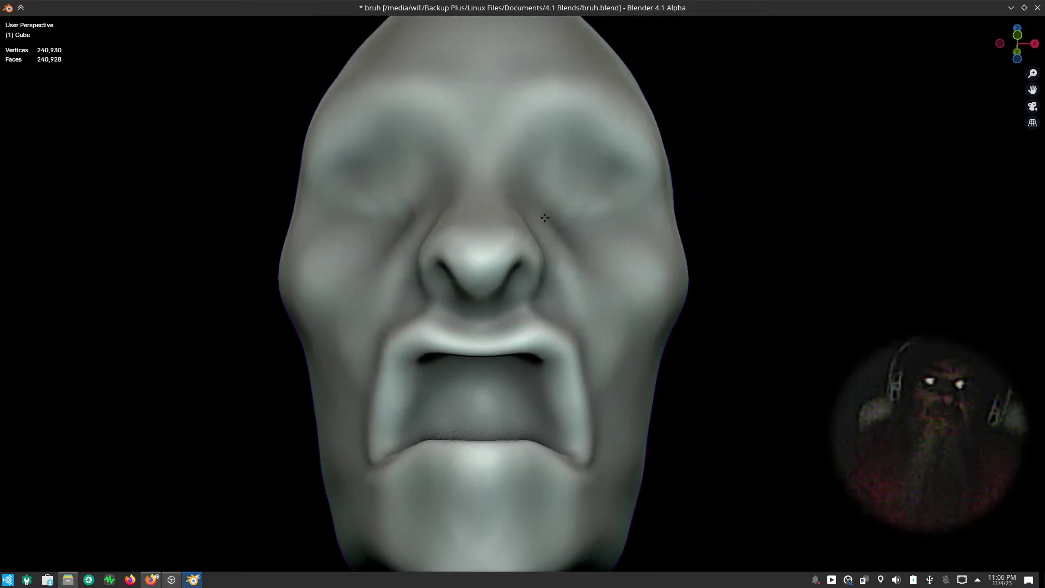
key("f")
key("Escape")
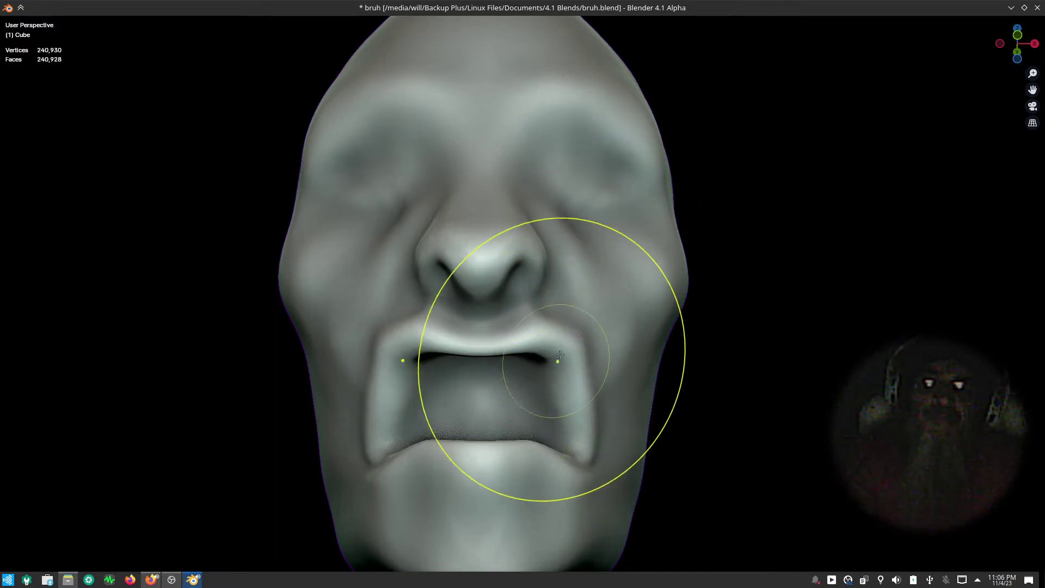
scroll(595, 386, "up", 3)
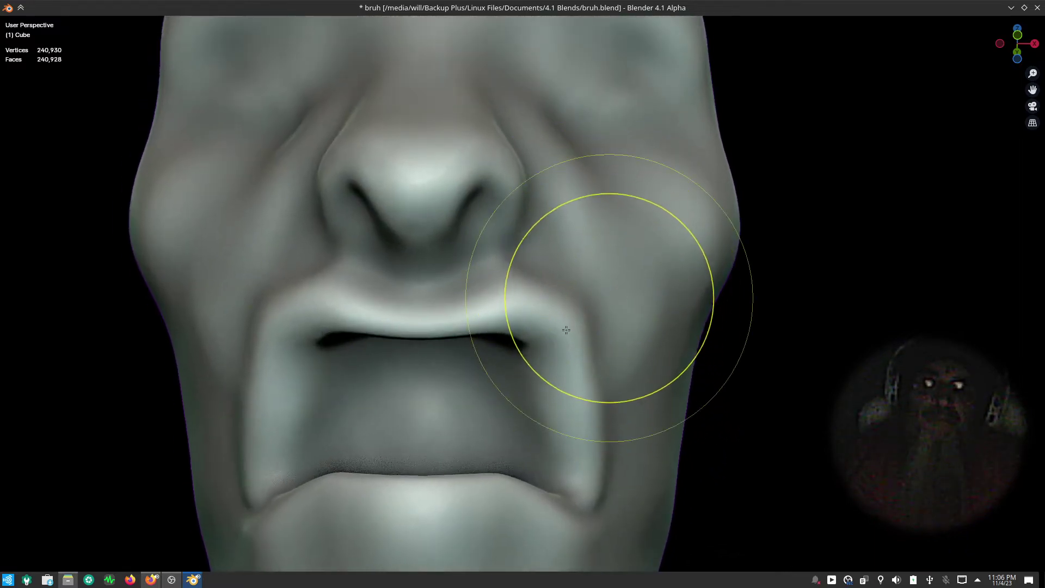
scroll(591, 268, "down", 7)
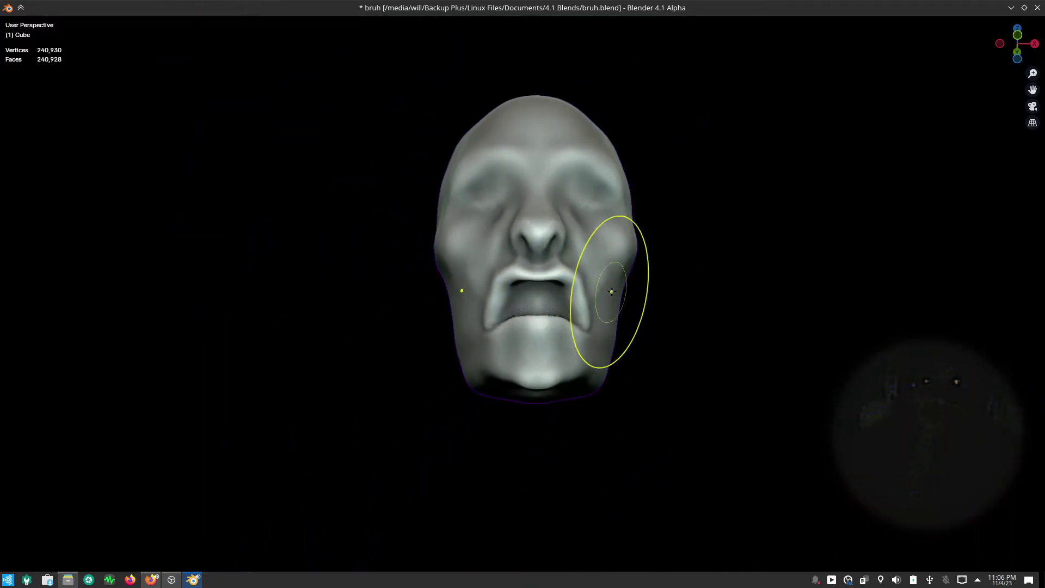
- In a zoomed side view, Smooth-brush the eyelid and eye socket until they soften
middle_click_drag(612, 292, 810, 310)
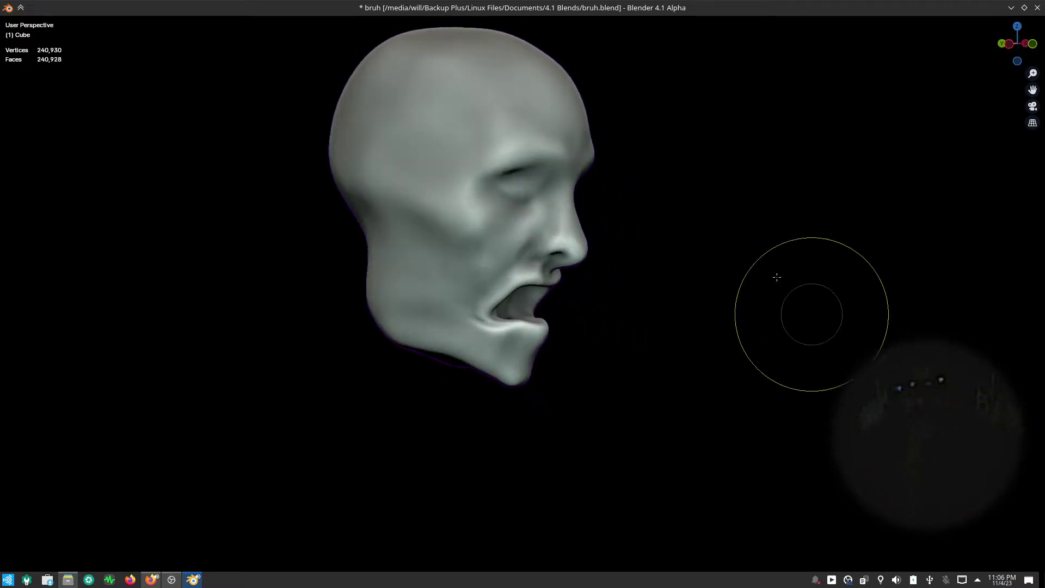
middle_click_drag(712, 404, 625, 398, "shift")
scroll(526, 303, "up", 2)
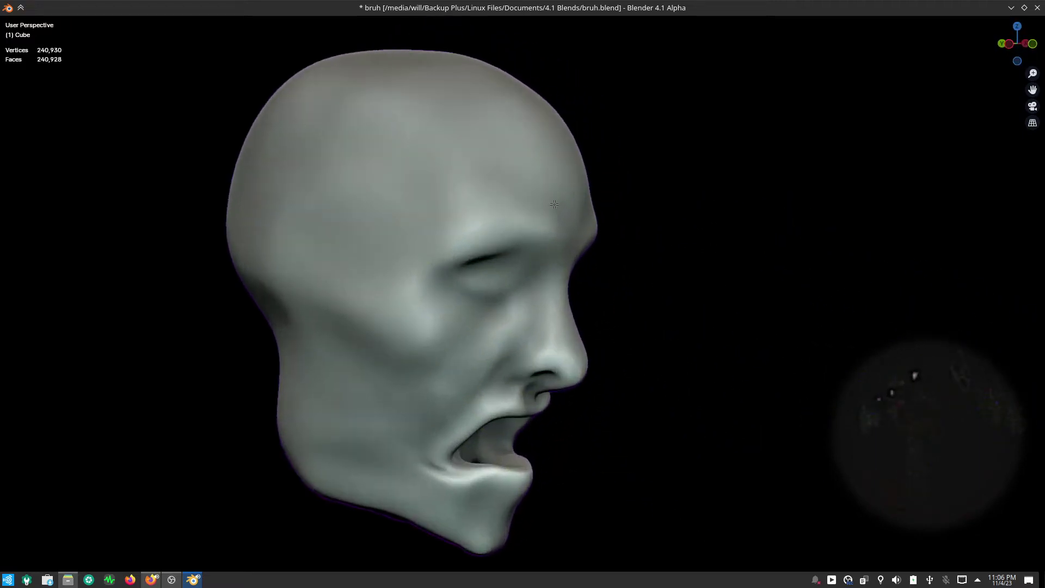
scroll(525, 303, "up", 2)
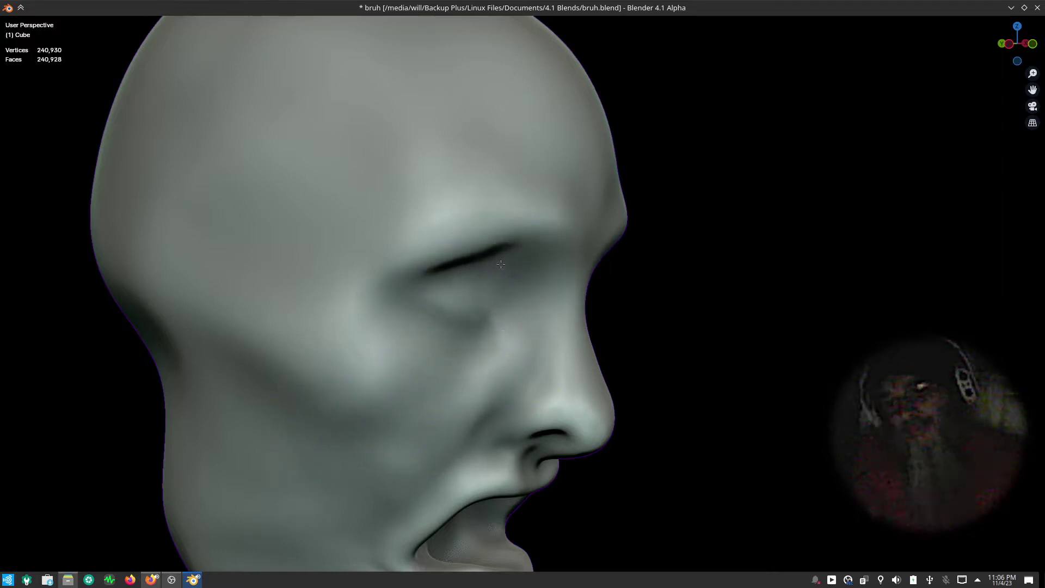
left_click_drag(484, 299, 392, 315)
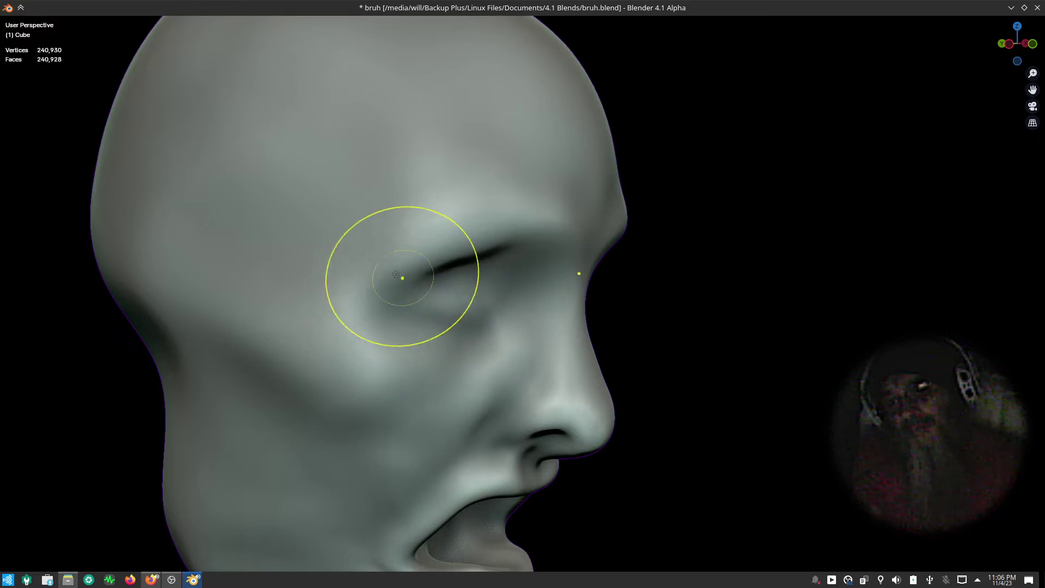
left_click_drag(395, 274, 399, 294)
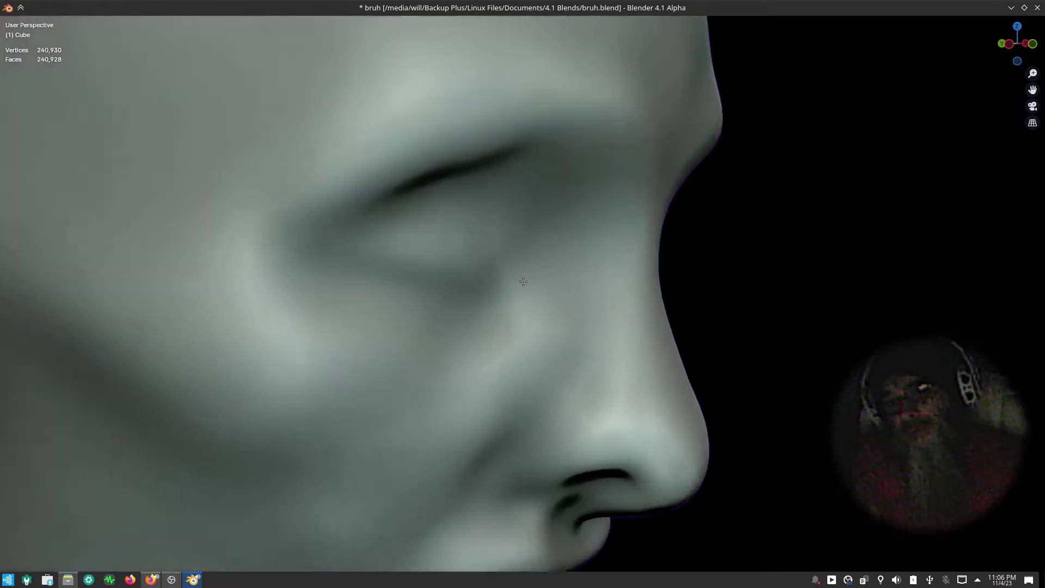
scroll(473, 283, "up", 3)
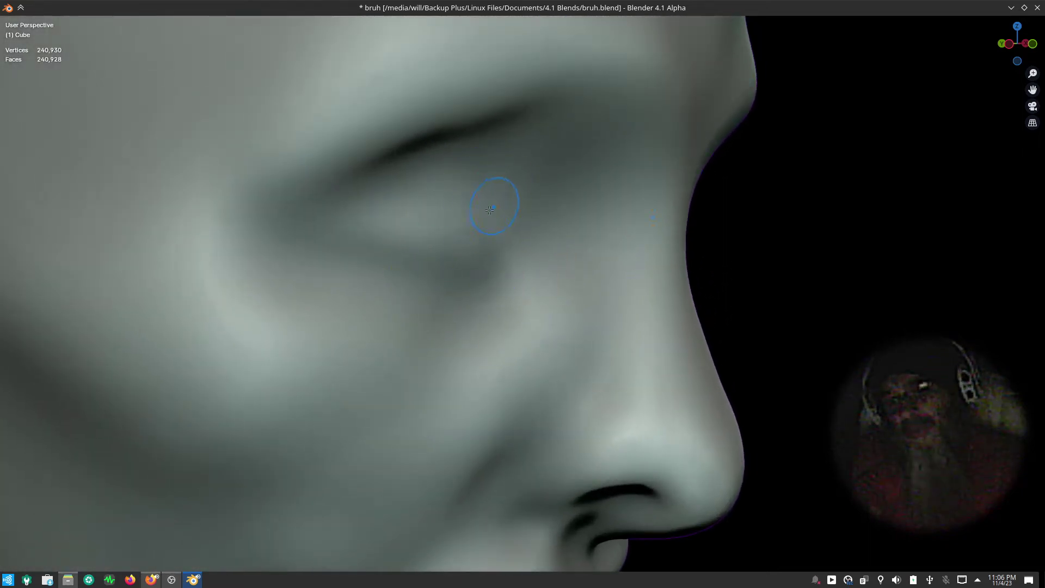
left_click_drag(517, 223, 490, 216)
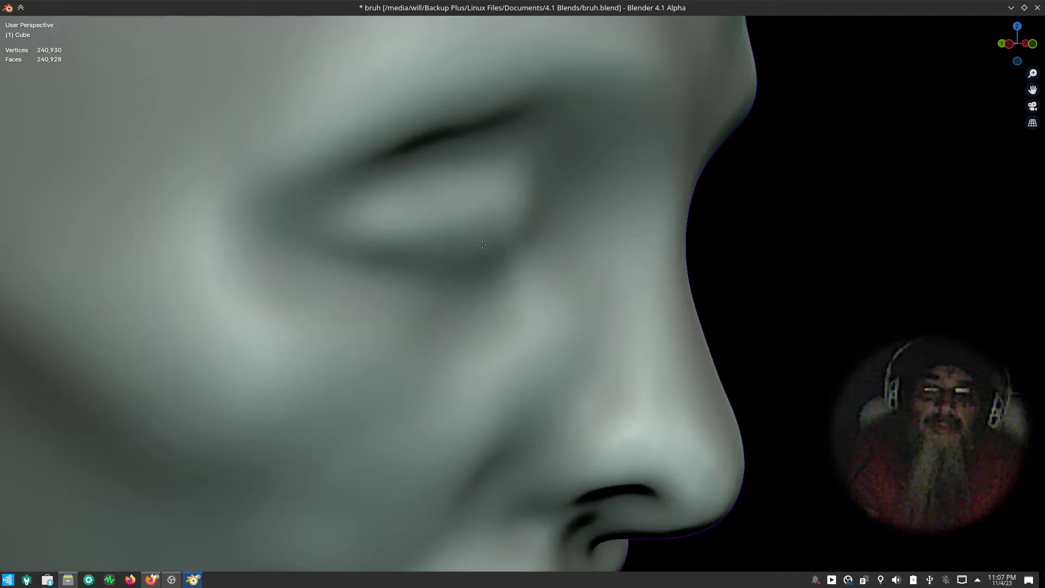
scroll(482, 344, "down", 3)
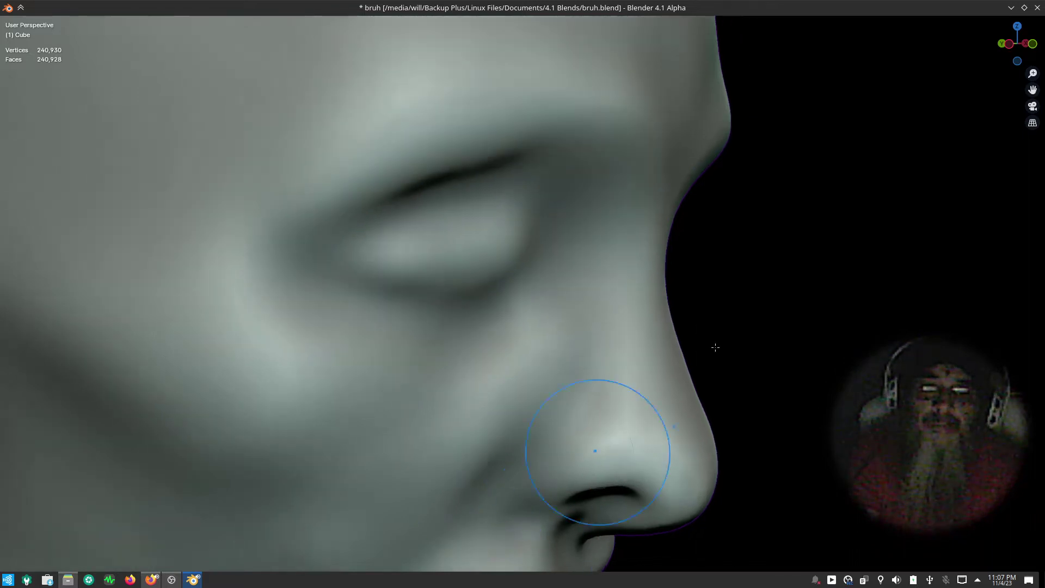
scroll(595, 432, "down", 5)
mouse_move(595, 432)
middle_mouse_down()
mouse_move(757, 453)
mouse_move(863, 420)
mouse_move(786, 416)
mouse_move(716, 436)
mouse_move(730, 291)
middle_mouse_up()
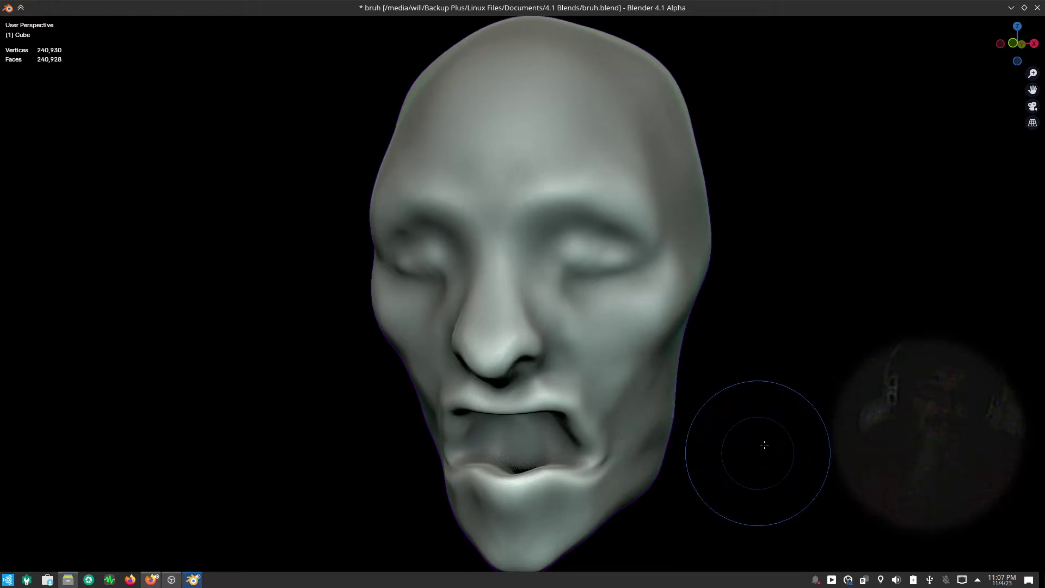
- Try a mirrored pull across both eye sockets, then undo it twice
mouse_move(763, 380)
middle_mouse_down()
mouse_move(769, 438)
mouse_move(805, 434)
mouse_move(814, 400)
mouse_move(590, 429)
middle_mouse_up()
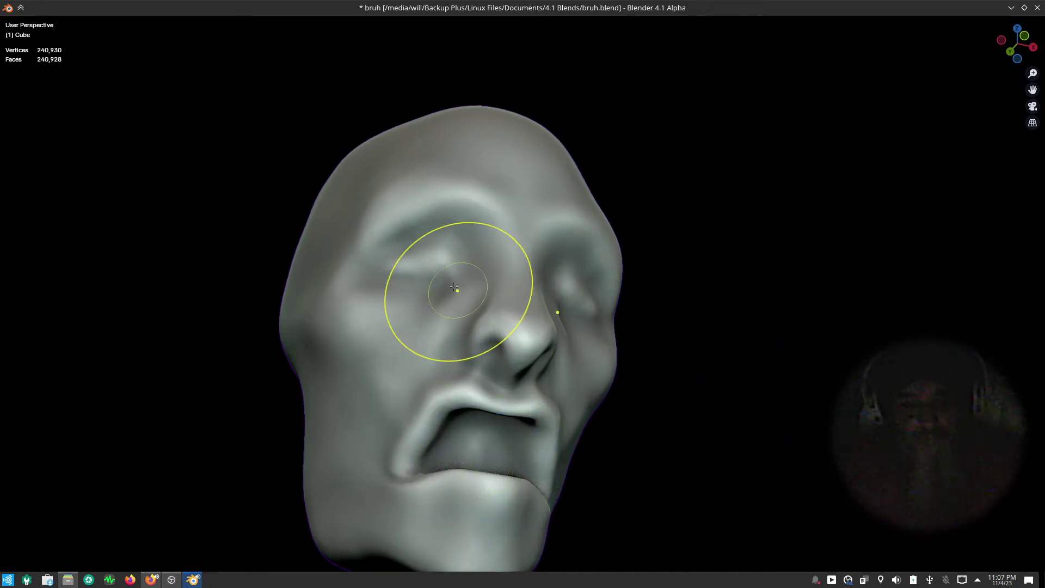
mouse_move(455, 287)
left_mouse_down()
mouse_move(462, 292)
mouse_move(439, 271)
mouse_move(271, 203)
left_mouse_up()
key("ctrl+z")
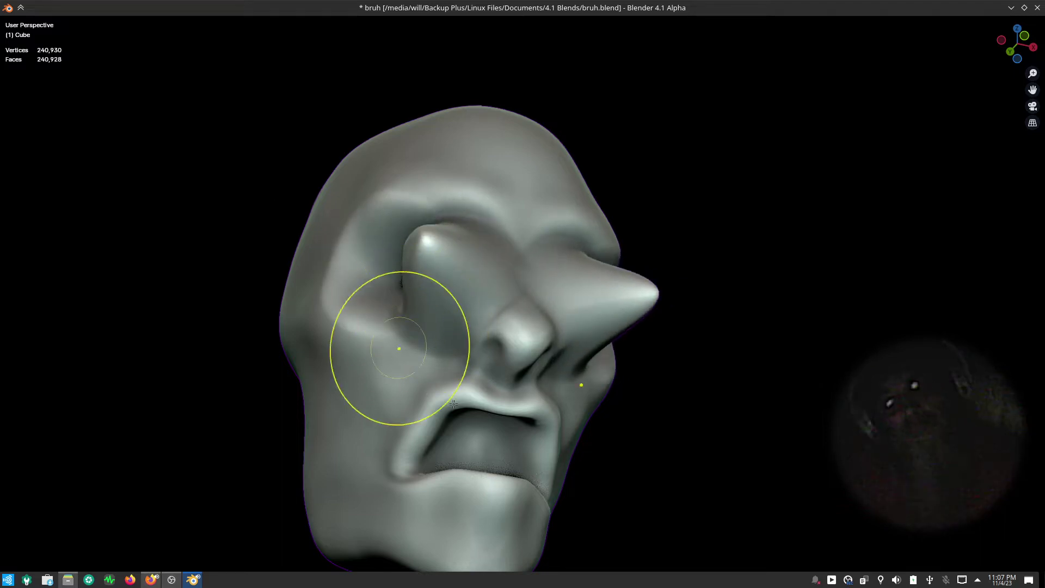
key("ctrl+z")
key("ctrl+z")
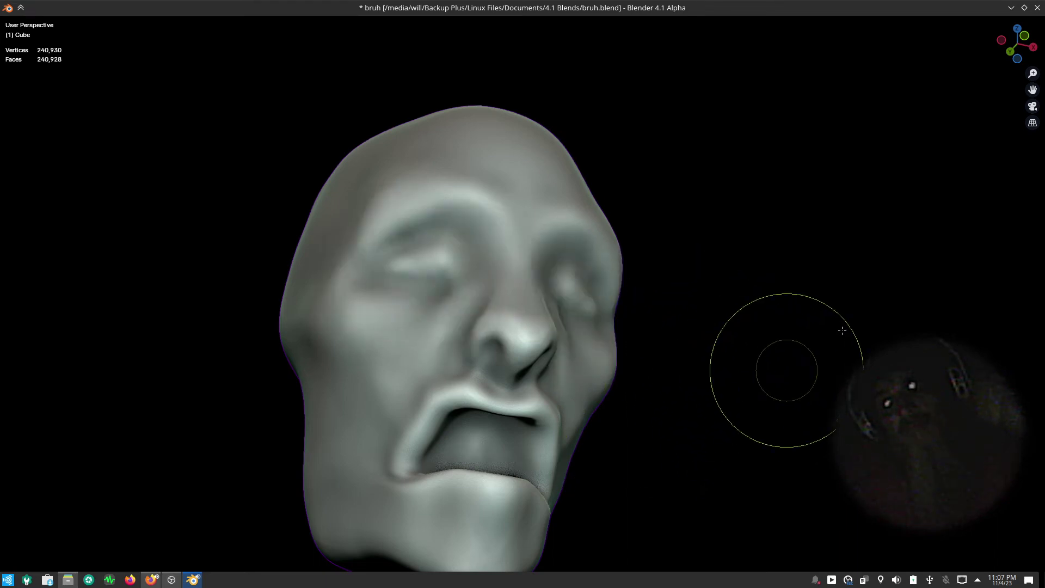
- Switch to the Draw Sharp brush from Quick Favorites and turn the head to face the camera
key("q")
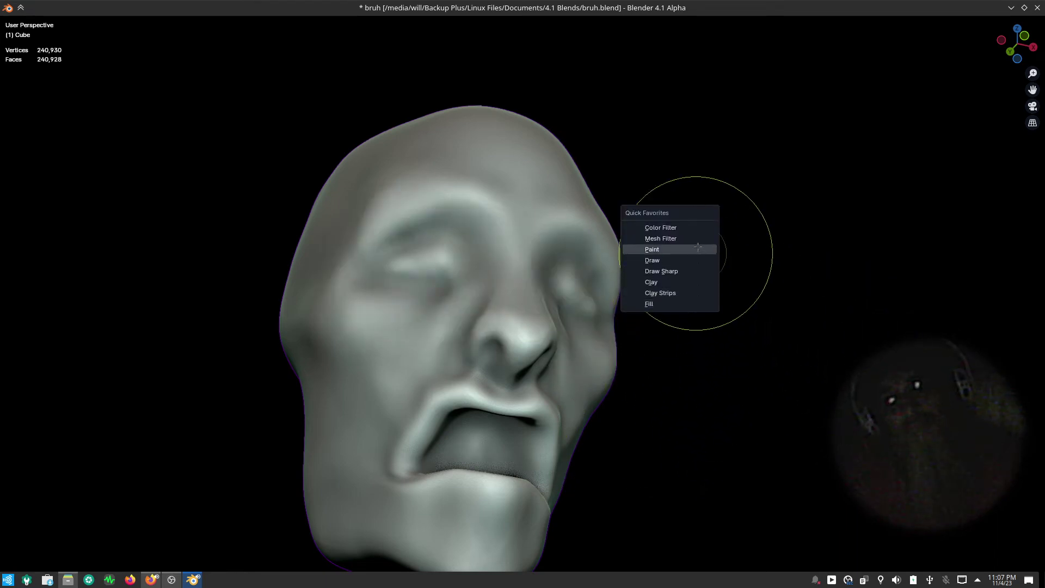
left_click(700, 270)
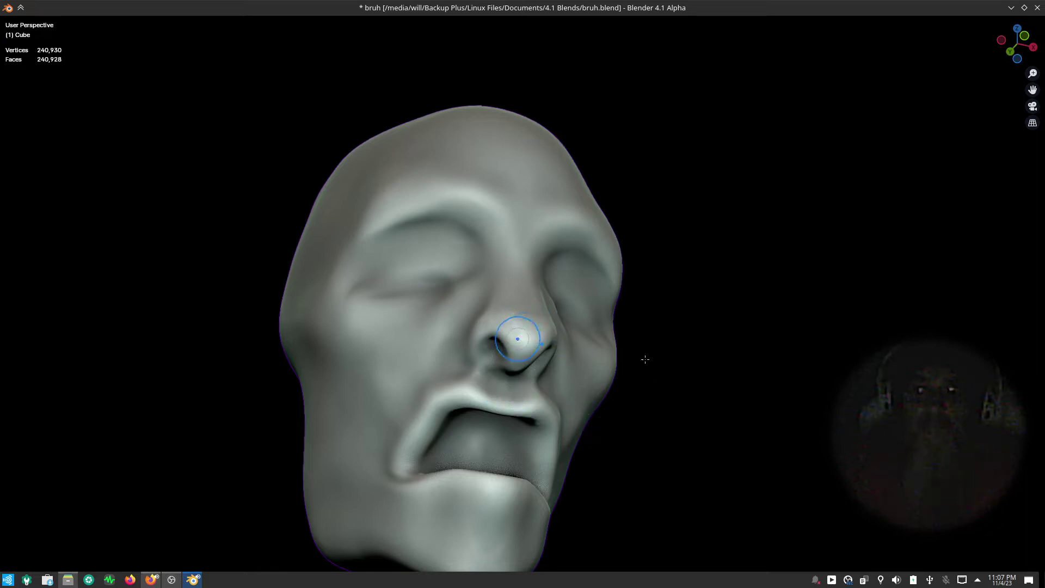
key("ctrl+z")
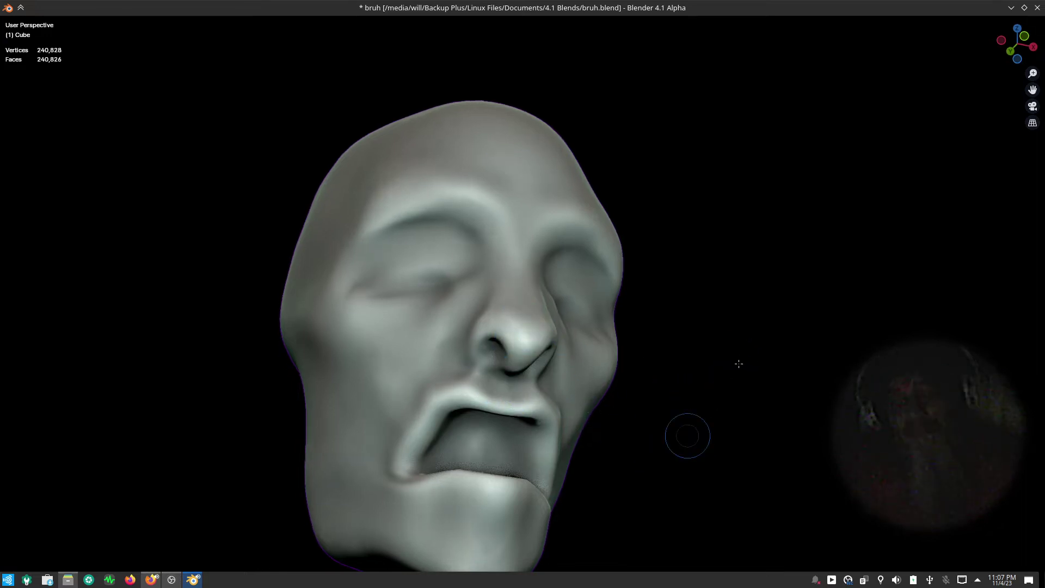
mouse_move(739, 363)
middle_mouse_down()
mouse_move(718, 478)
mouse_move(697, 461)
middle_mouse_up()
key("ctrl+s")
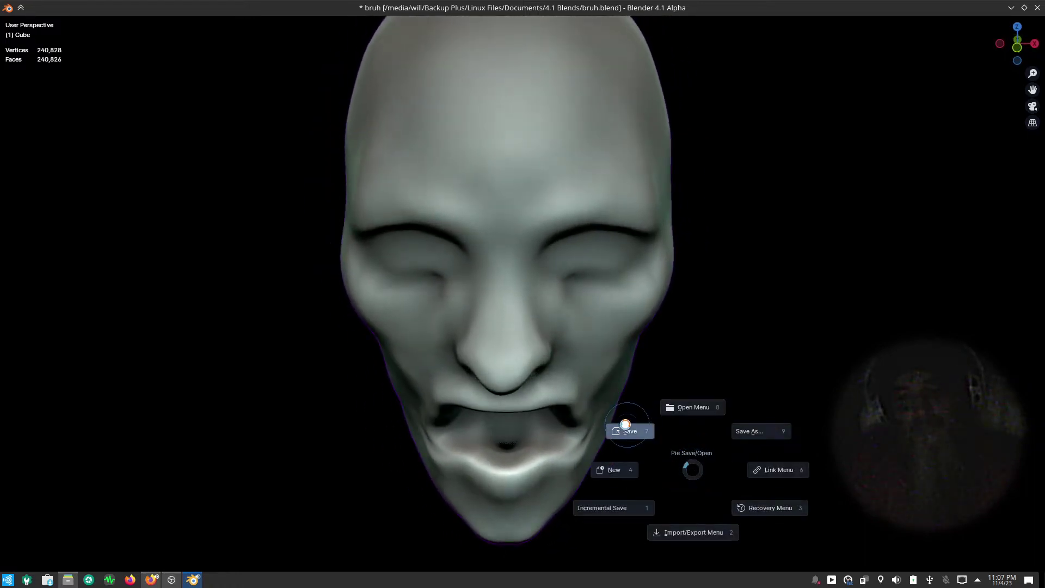
- Save bruh.blend and deepen the crease around the right eye
left_click(625, 427)
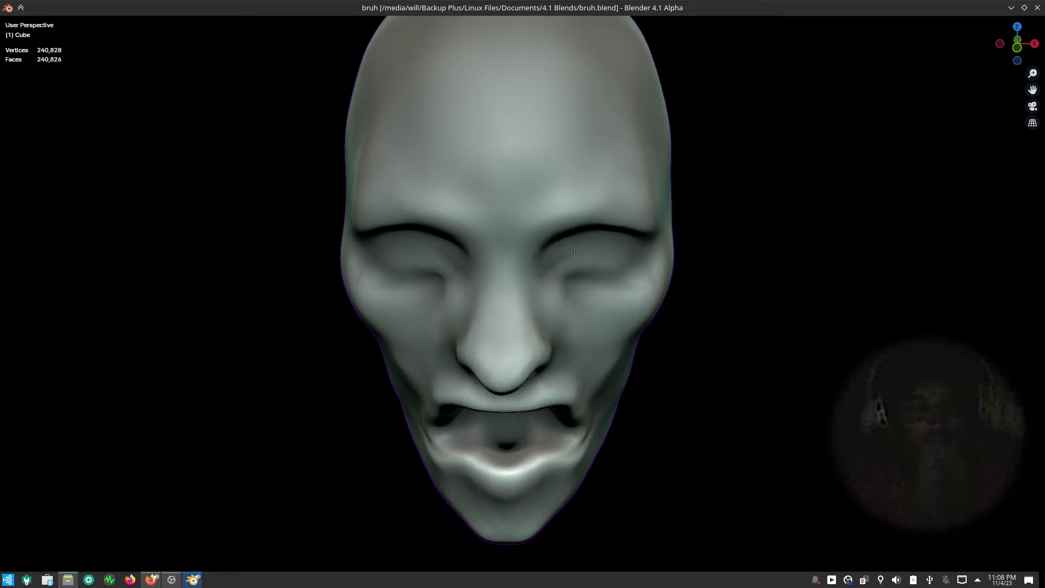
left_click_drag(575, 252, 655, 245)
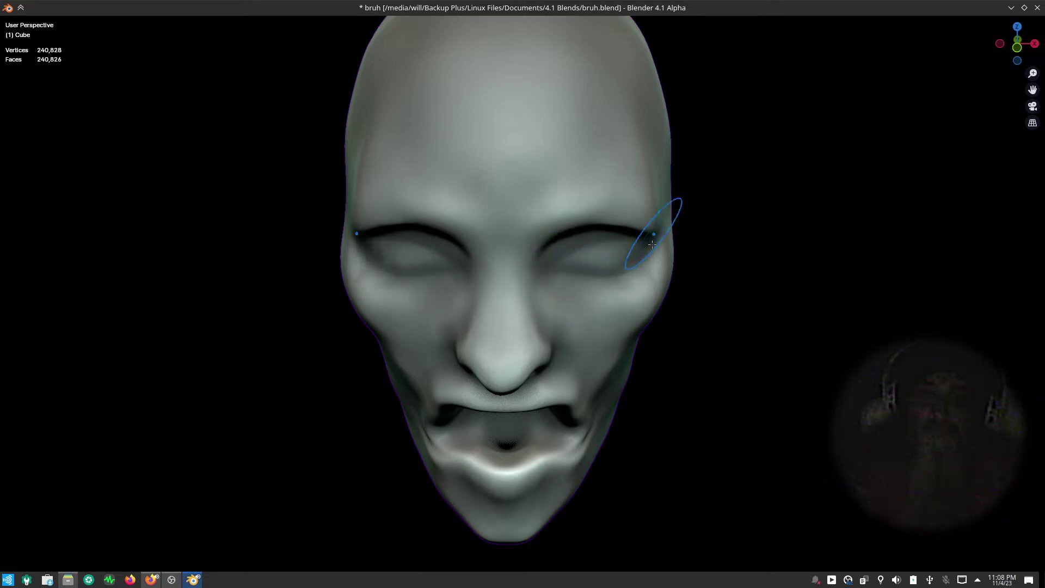
middle_click_drag(537, 398, 518, 348)
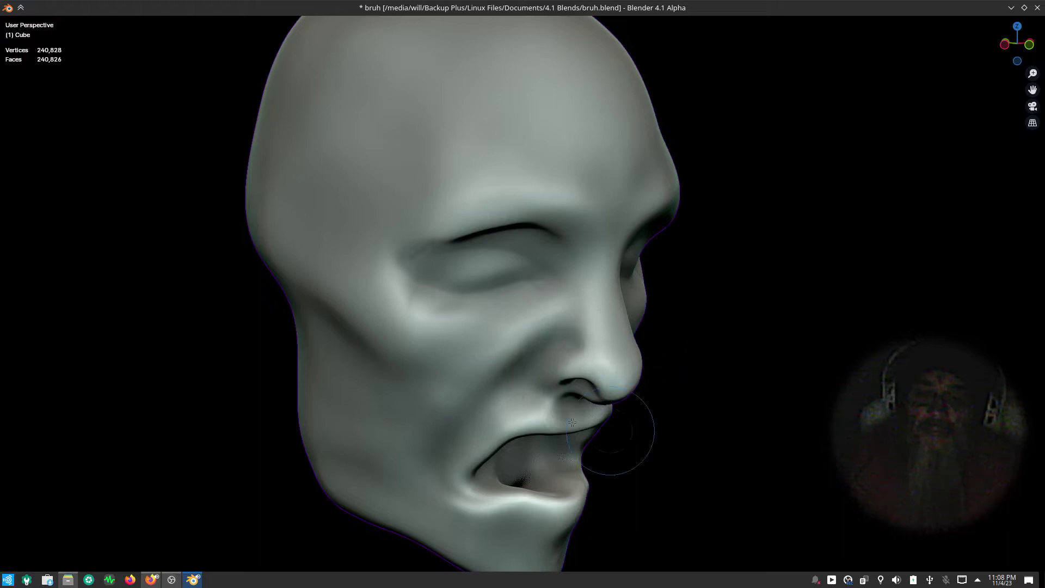
- From a low close-up under the face, smooth the upper lip into a continuous roll
scroll(572, 422, "down", 5)
mouse_move(630, 483)
middle_mouse_down()
mouse_move(602, 518)
mouse_move(522, 490)
middle_mouse_up()
scroll(537, 336, "up", 1)
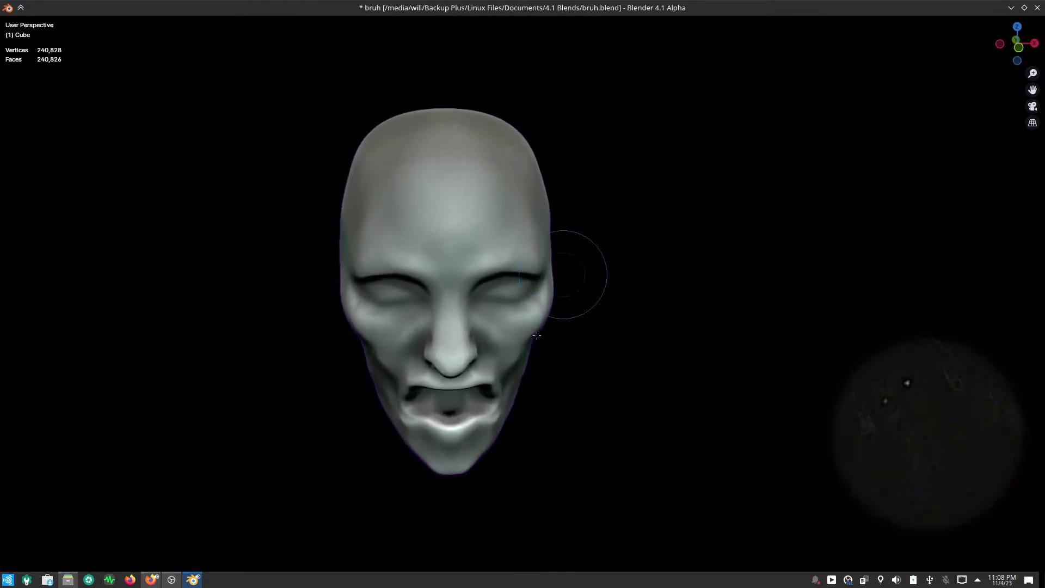
scroll(537, 336, "up", 4)
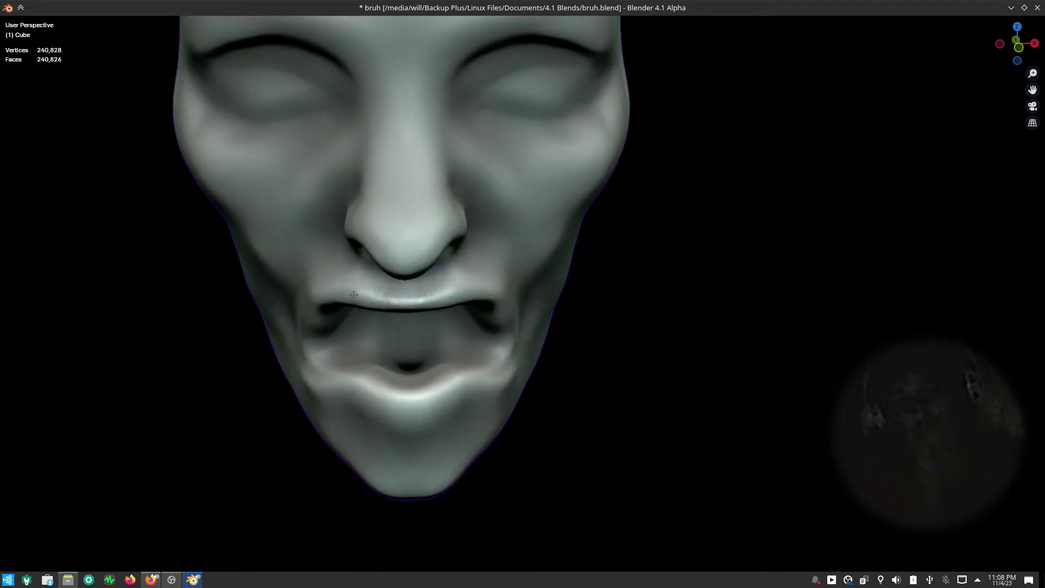
mouse_move(368, 412)
middle_mouse_down()
mouse_move(525, 326)
mouse_move(579, 252)
mouse_move(339, 332)
middle_mouse_up()
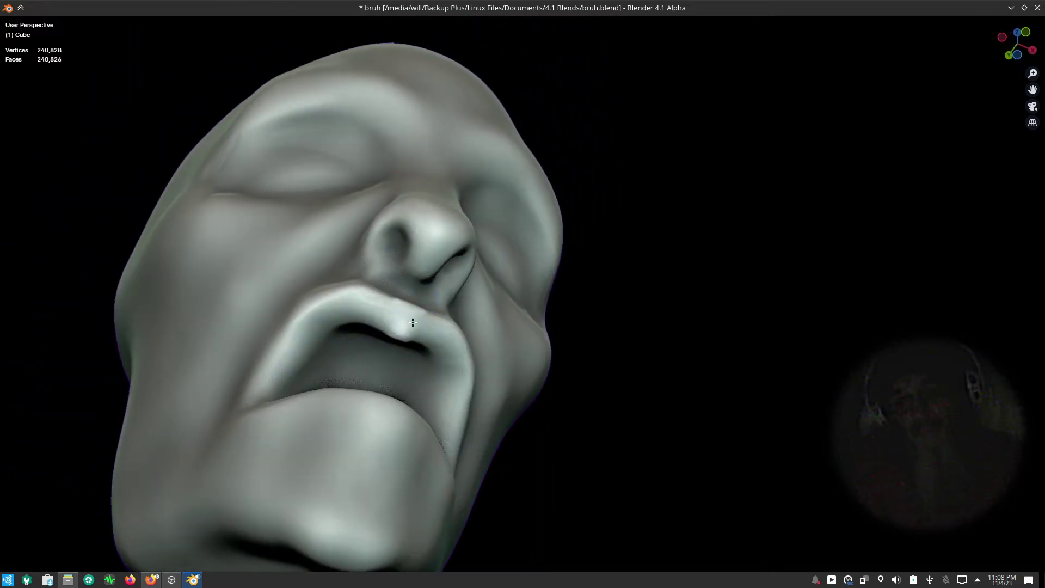
mouse_move(387, 331)
left_mouse_down()
mouse_move(425, 340)
mouse_move(354, 305)
mouse_move(446, 354)
mouse_move(322, 315)
mouse_move(255, 386)
left_mouse_up()
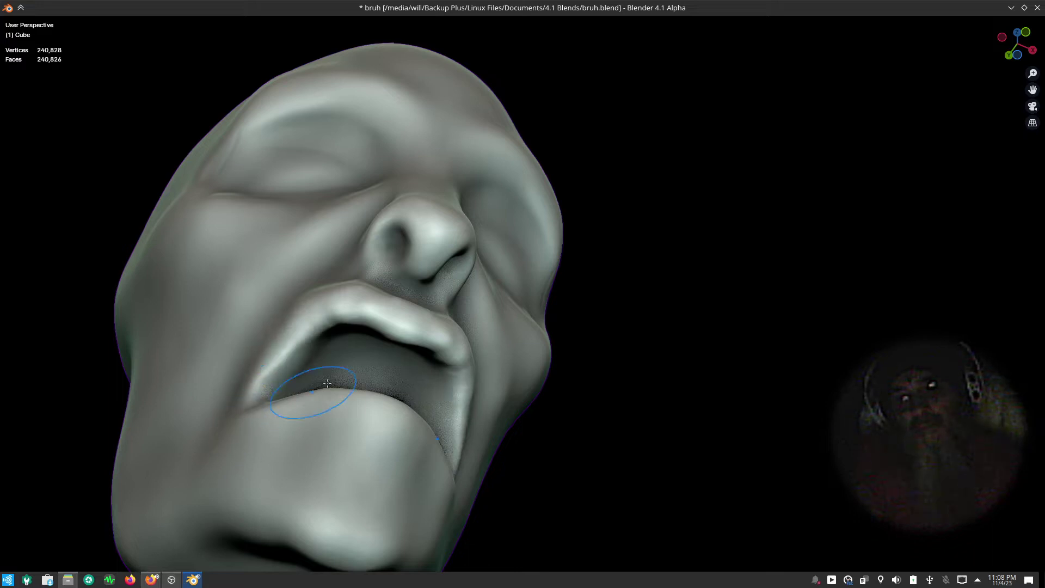
- In side profile, pull the nose tip outward and reshape the nostril underside
mouse_move(327, 383)
middle_mouse_down()
mouse_move(482, 495)
mouse_move(455, 485)
middle_mouse_up()
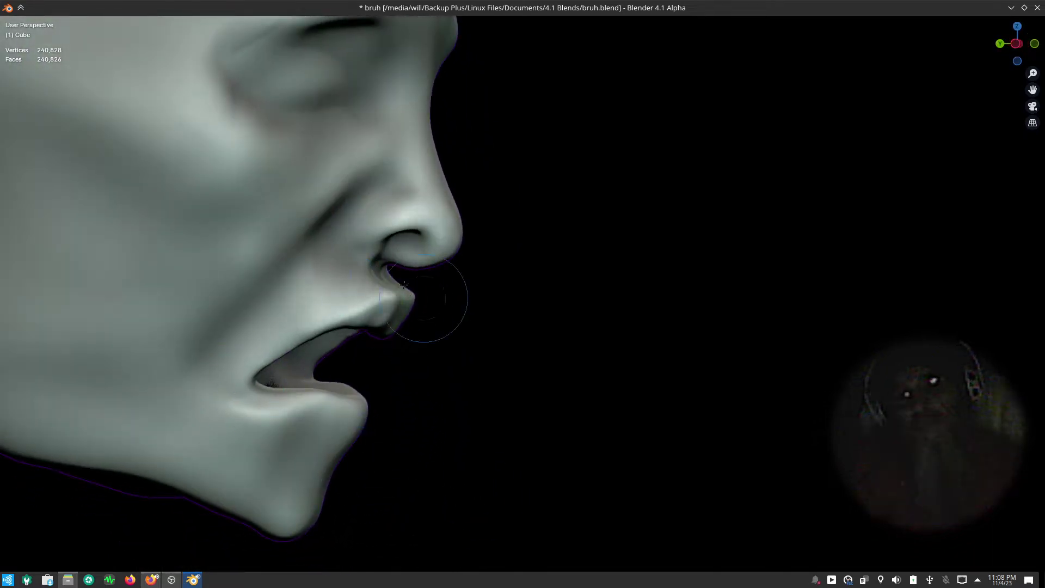
mouse_move(373, 275)
left_mouse_down()
mouse_move(416, 269)
mouse_move(470, 239)
left_mouse_up()
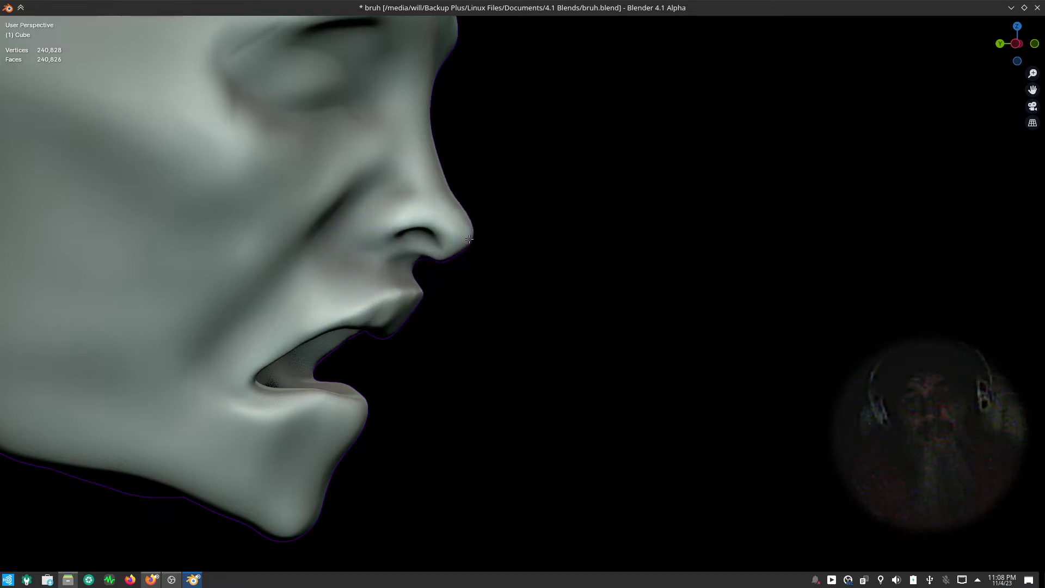
left_click_drag(448, 199, 464, 185)
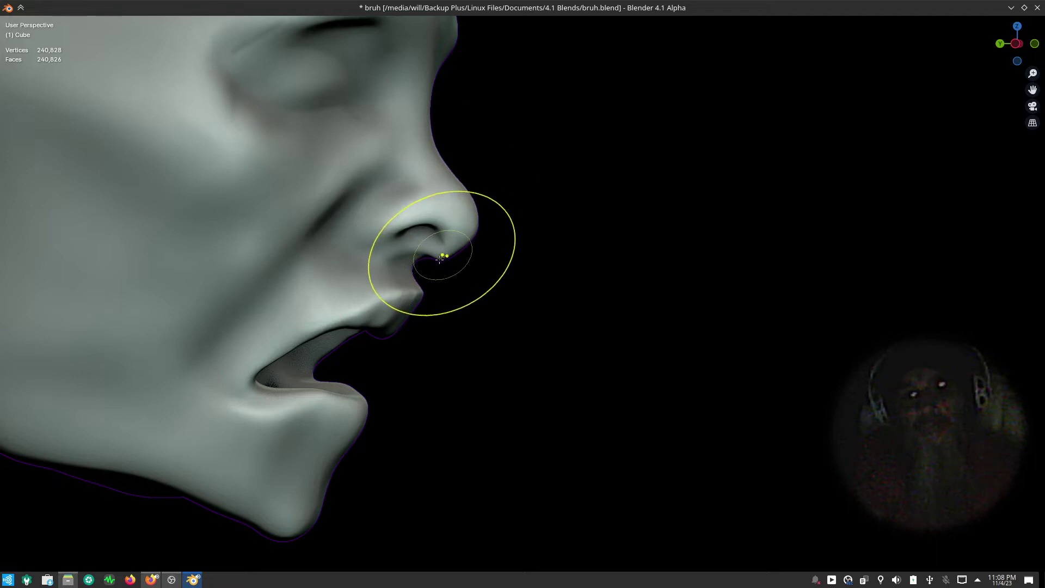
mouse_move(443, 245)
left_mouse_down()
mouse_move(468, 218)
mouse_move(439, 198)
mouse_move(456, 160)
mouse_move(434, 102)
left_mouse_up()
scroll(567, 268, "down", 2)
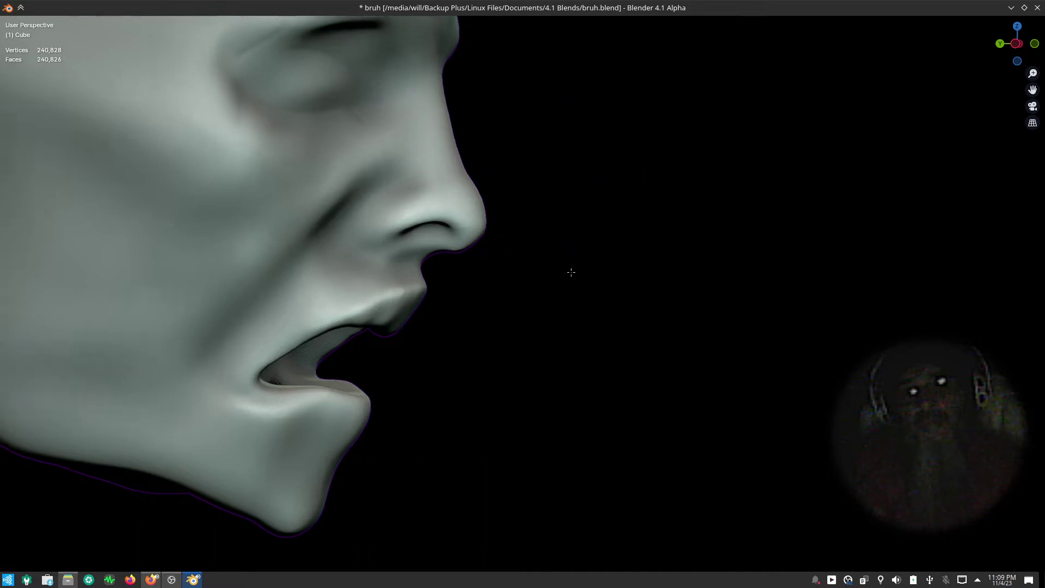
scroll(590, 322, "down", 4)
mouse_move(590, 323)
middle_mouse_down()
mouse_move(605, 330)
mouse_move(494, 339)
middle_mouse_up()
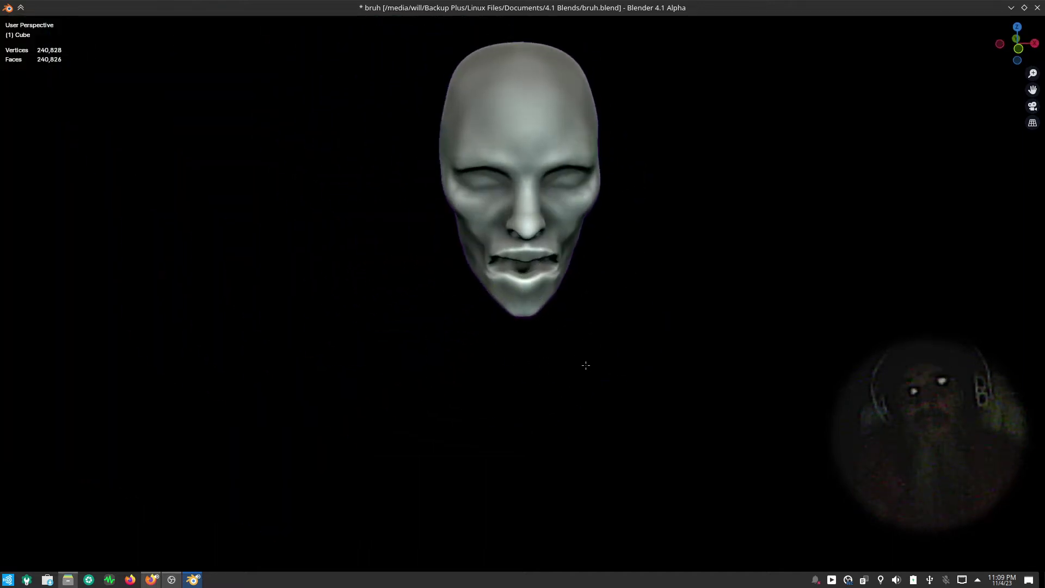
- Deepen both mouth corners and sculpt the area beside the right corner
middle_click_drag(583, 362, 549, 444, "shift")
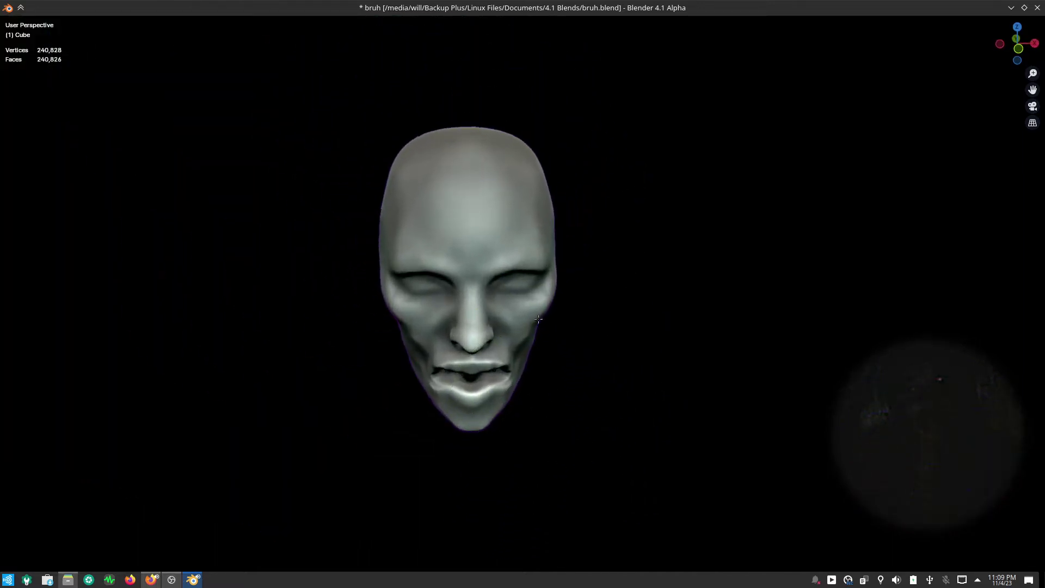
scroll(474, 354, "up", 4)
mouse_move(482, 360)
left_mouse_down()
mouse_move(472, 345)
mouse_move(446, 347)
mouse_move(509, 362)
mouse_move(502, 373)
mouse_move(543, 390)
mouse_move(525, 396)
mouse_move(501, 350)
mouse_move(466, 344)
left_mouse_up()
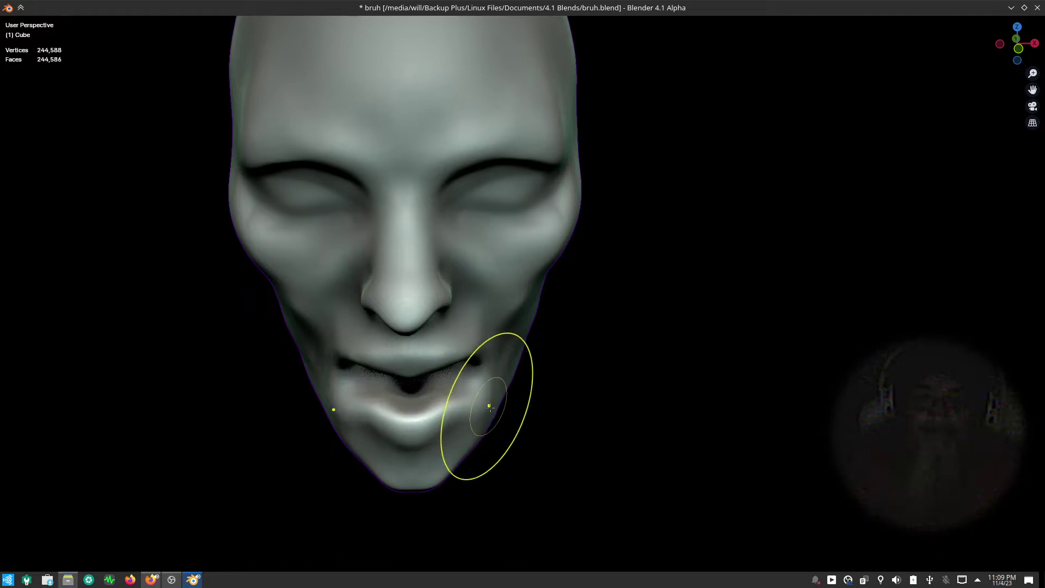
left_click_drag(482, 412, 524, 385)
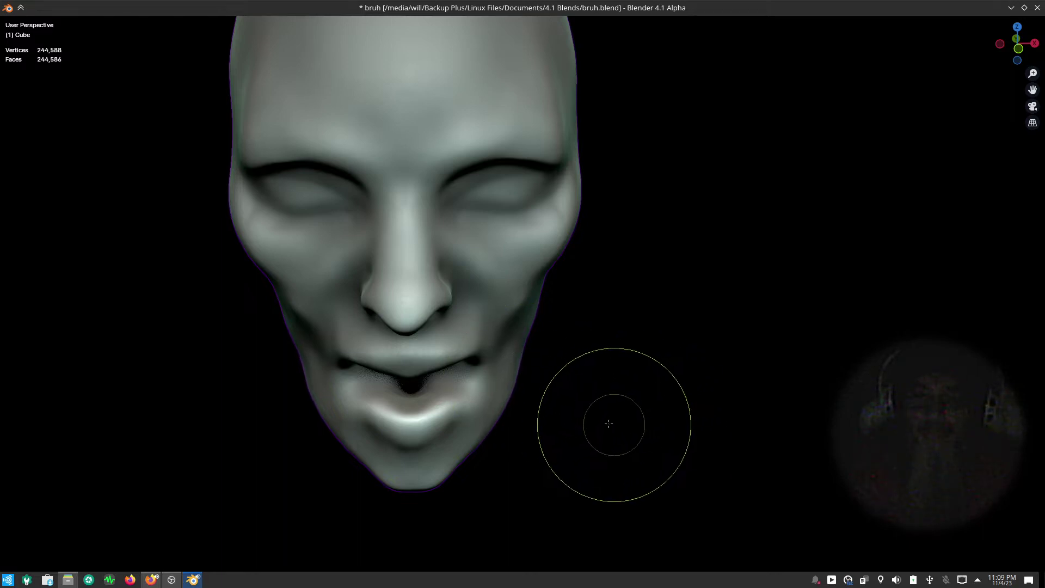
- Enlarge the brush, bulge the right jaw outward and reshape the chin underside
key("f")
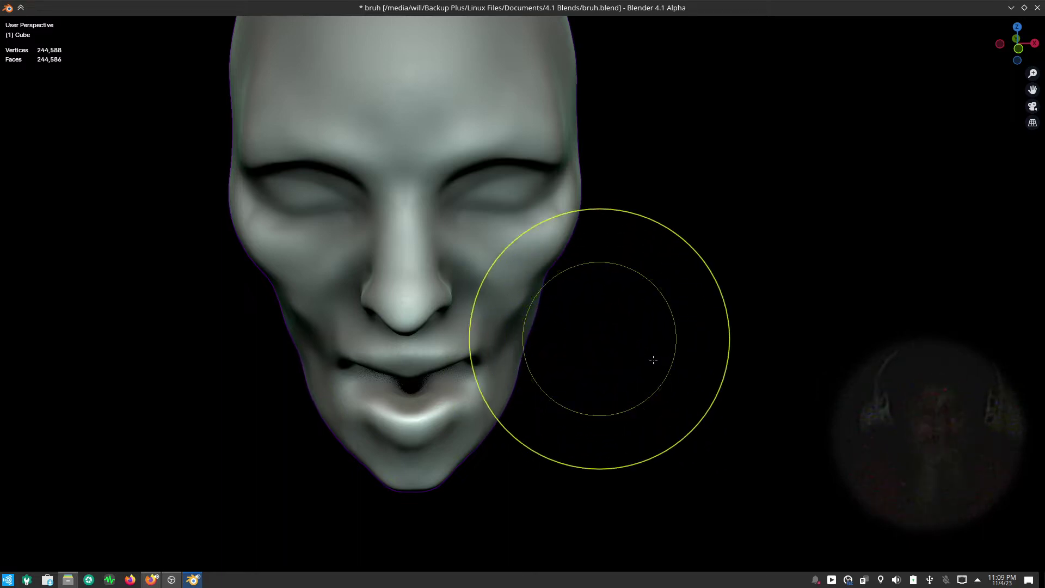
left_click(688, 380)
middle_click_drag(689, 380, 541, 326)
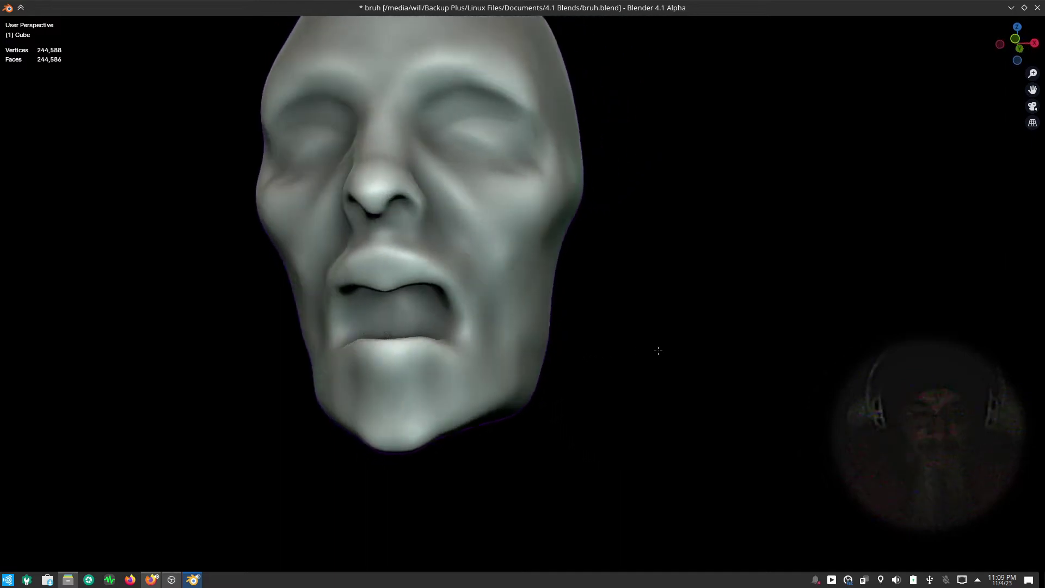
left_click_drag(541, 327, 568, 306)
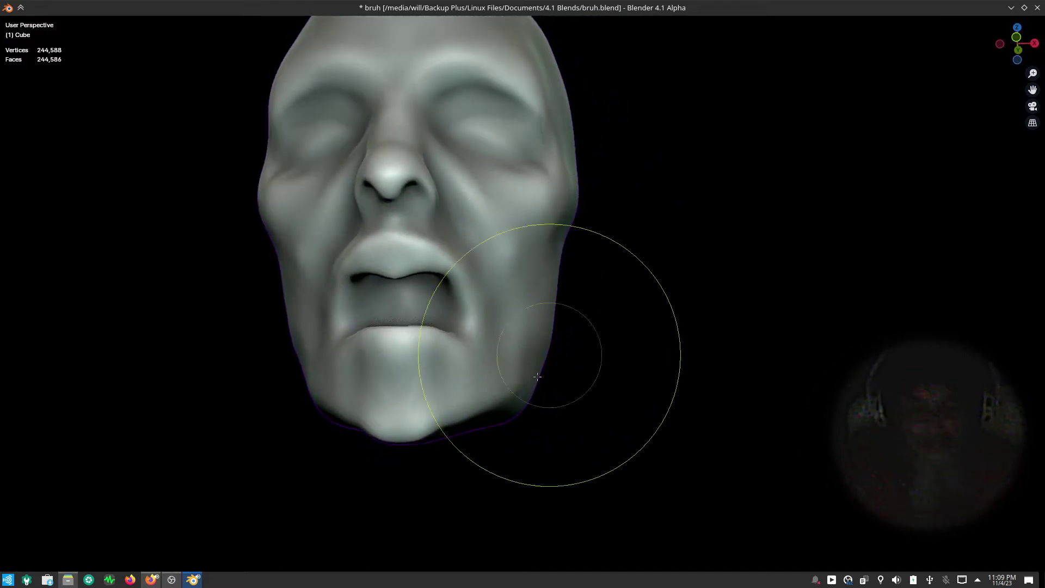
left_click_drag(538, 376, 555, 338)
left_click_drag(432, 443, 458, 430)
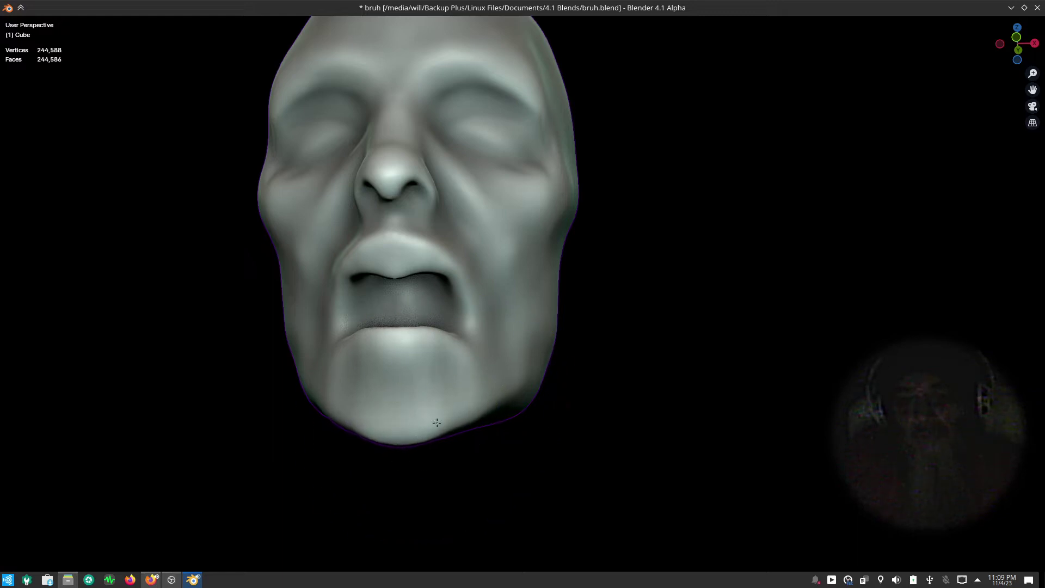
- In Right Ortho view, smooth the jaw underside and shorten the spike jutting from the neck
middle_click_drag(654, 385, 559, 466)
key("KP_3")
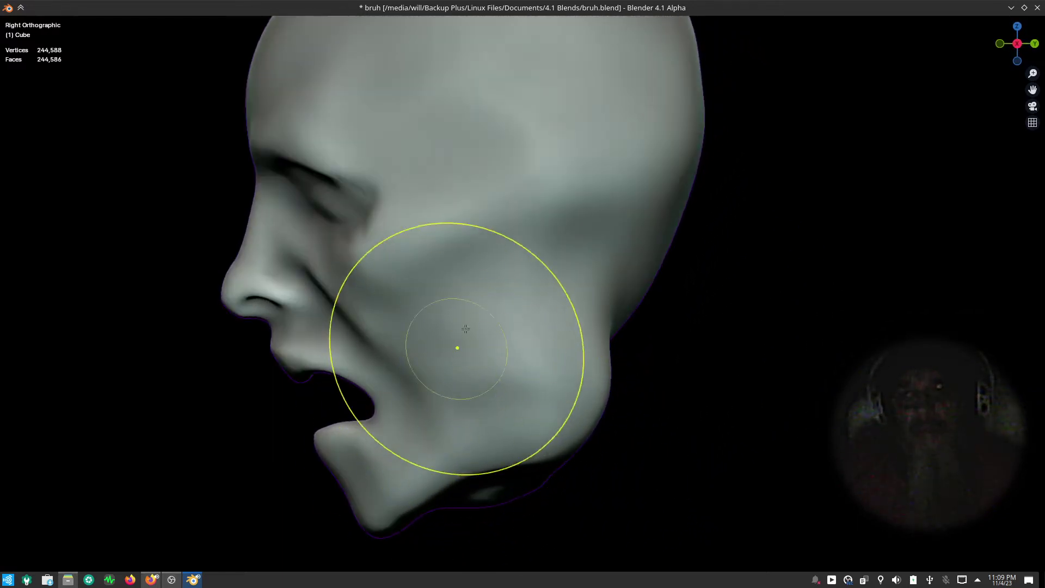
mouse_move(537, 490)
left_mouse_down()
mouse_move(464, 468)
mouse_move(498, 517)
left_mouse_up()
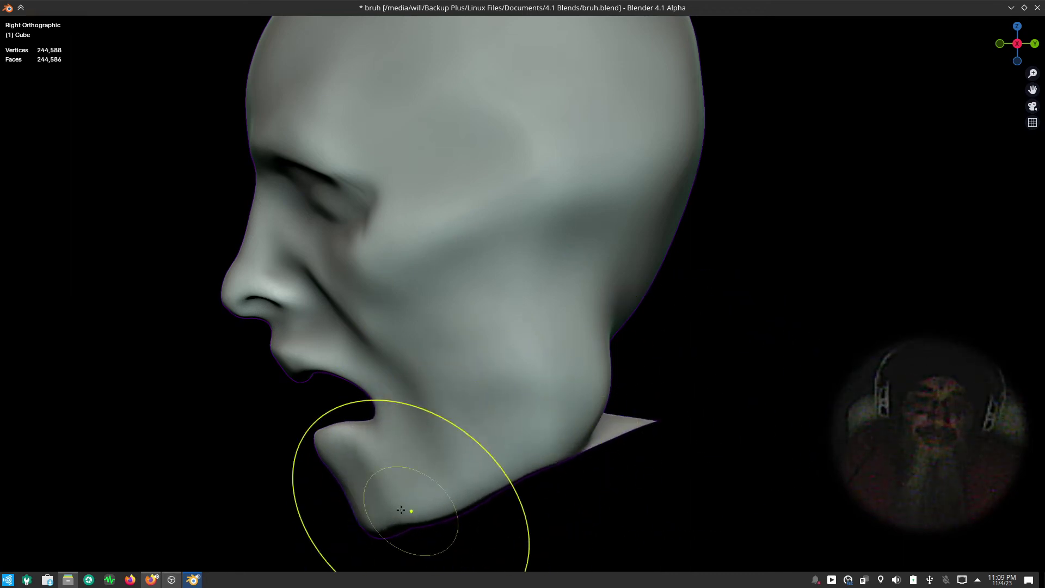
left_click_drag(361, 512, 414, 523)
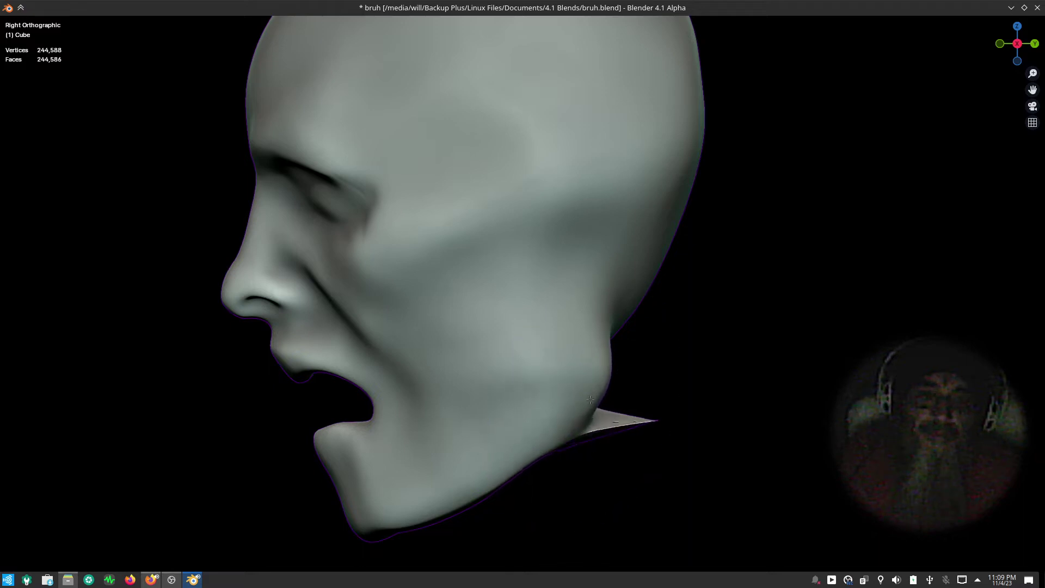
left_click_drag(653, 422, 597, 443)
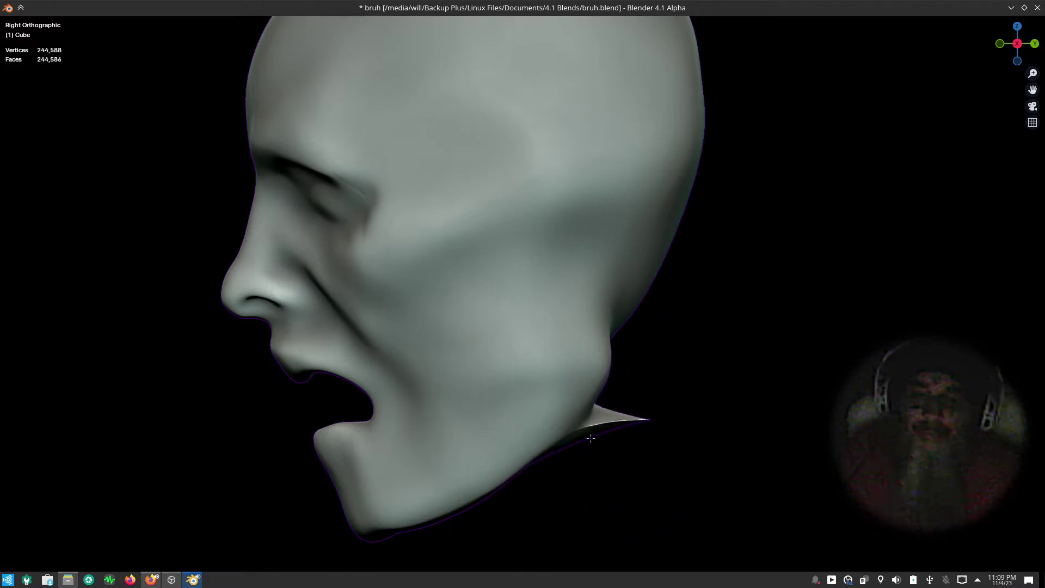
left_click_drag(647, 427, 563, 445)
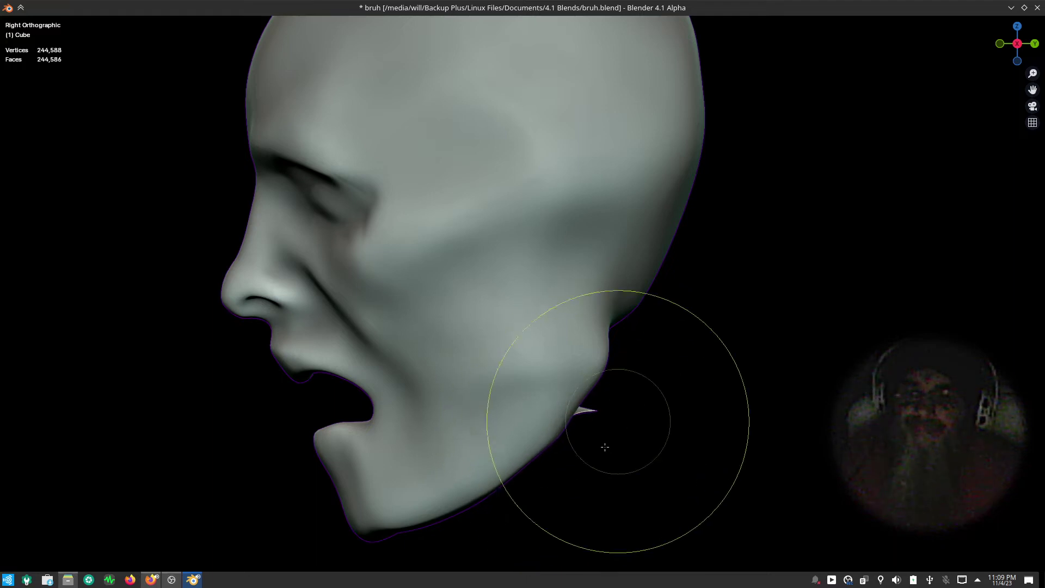
- Push the back jaw contour inward and refine the cheek-to-neck line in side profile
left_click_drag(583, 332, 590, 270)
mouse_move(525, 433)
left_mouse_down()
mouse_move(484, 477)
mouse_move(536, 435)
left_mouse_up()
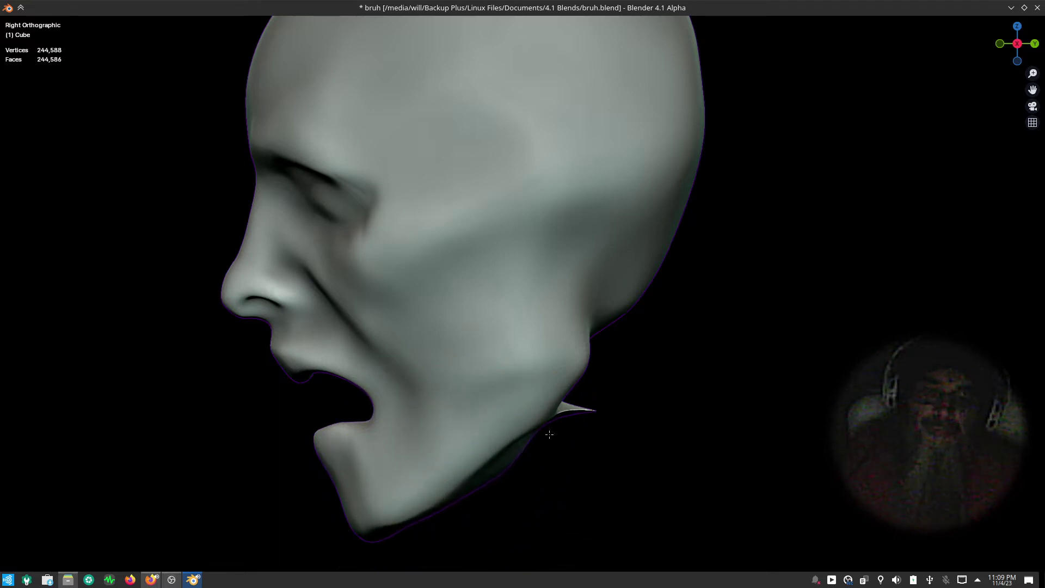
mouse_move(596, 401)
middle_mouse_down()
mouse_move(550, 430)
mouse_move(590, 412)
middle_mouse_up()
scroll(550, 430, "down", 3)
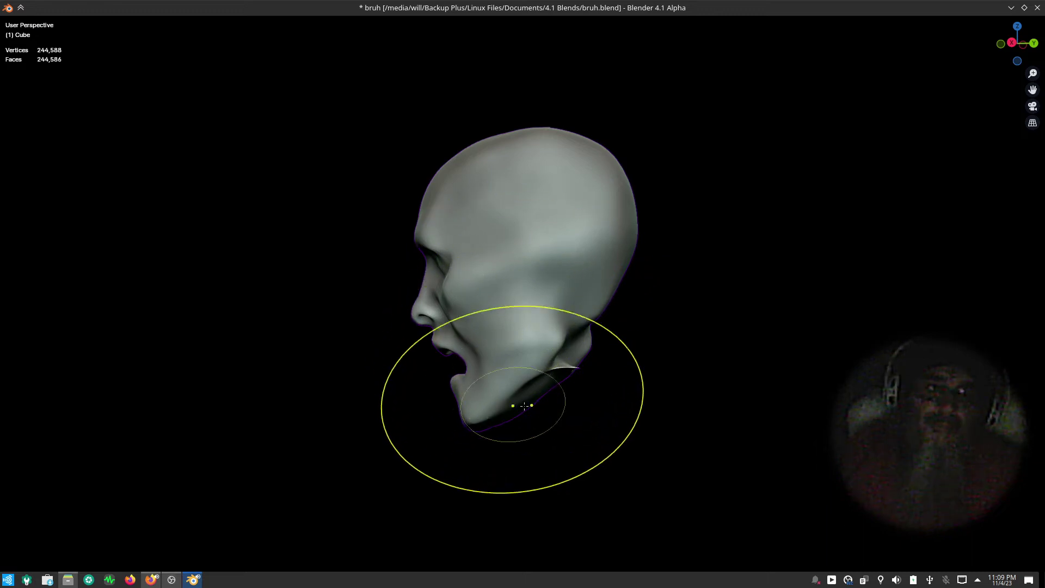
key("KP_3")
scroll(378, 150, "up", 1)
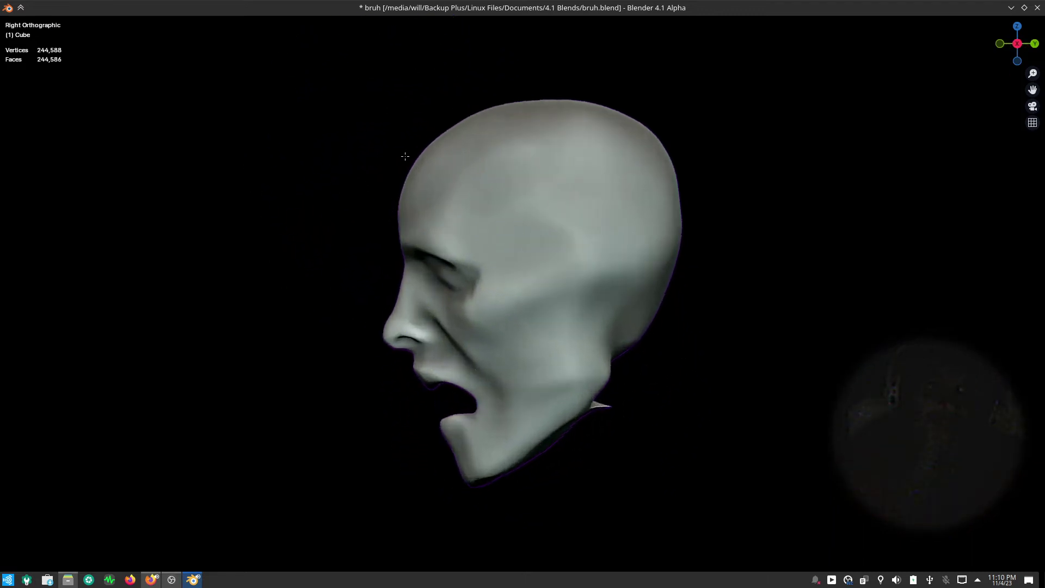
scroll(381, 158, "up", 4)
scroll(435, 190, "down", 1)
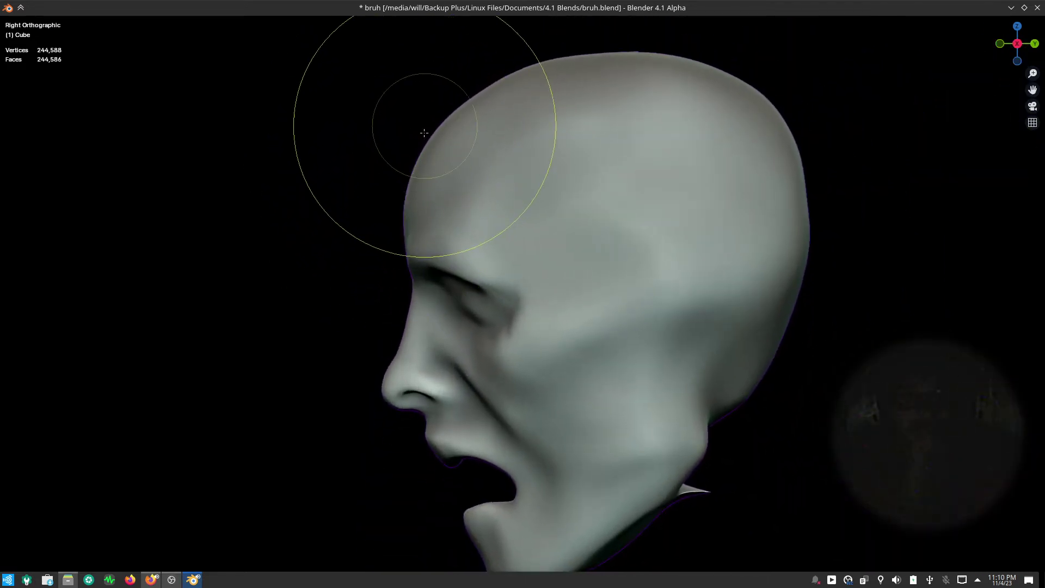
left_click_drag(444, 118, 507, 84)
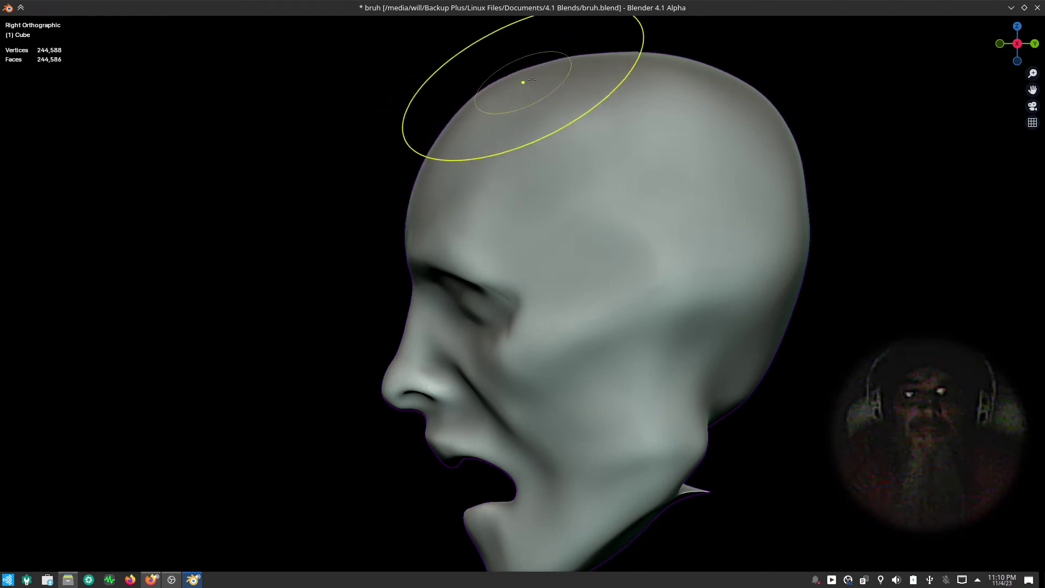
left_click(505, 77)
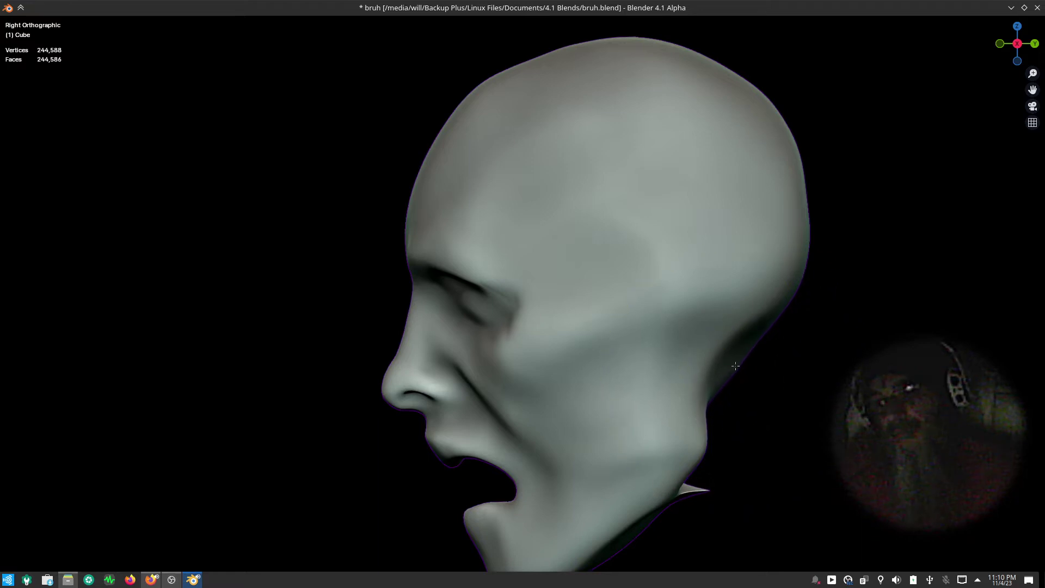
mouse_move(742, 353)
middle_mouse_down("shift")
mouse_move(673, 376)
mouse_move(605, 324)
middle_mouse_up("shift")
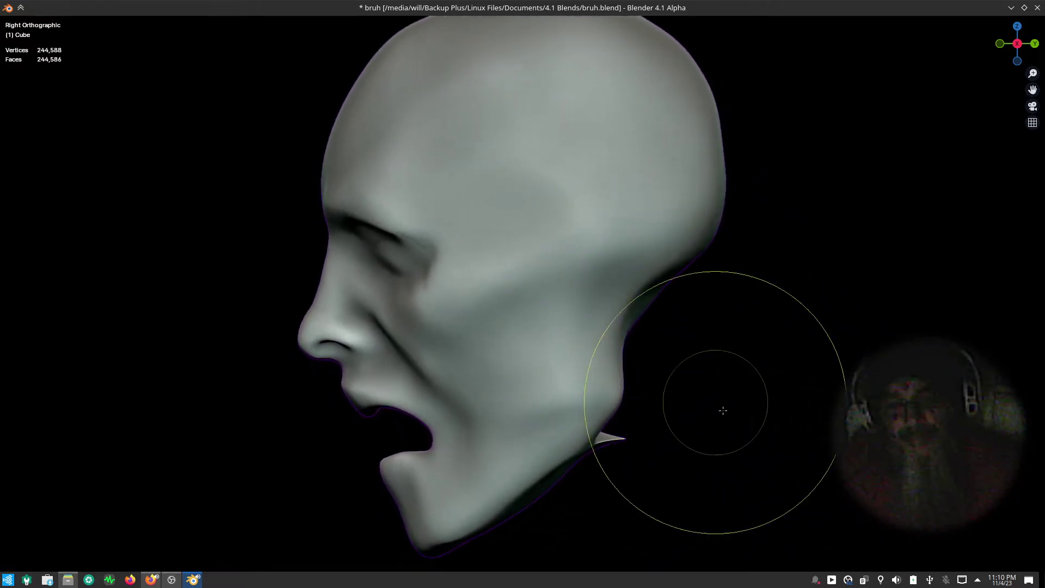
middle_click_drag(701, 438, 827, 387)
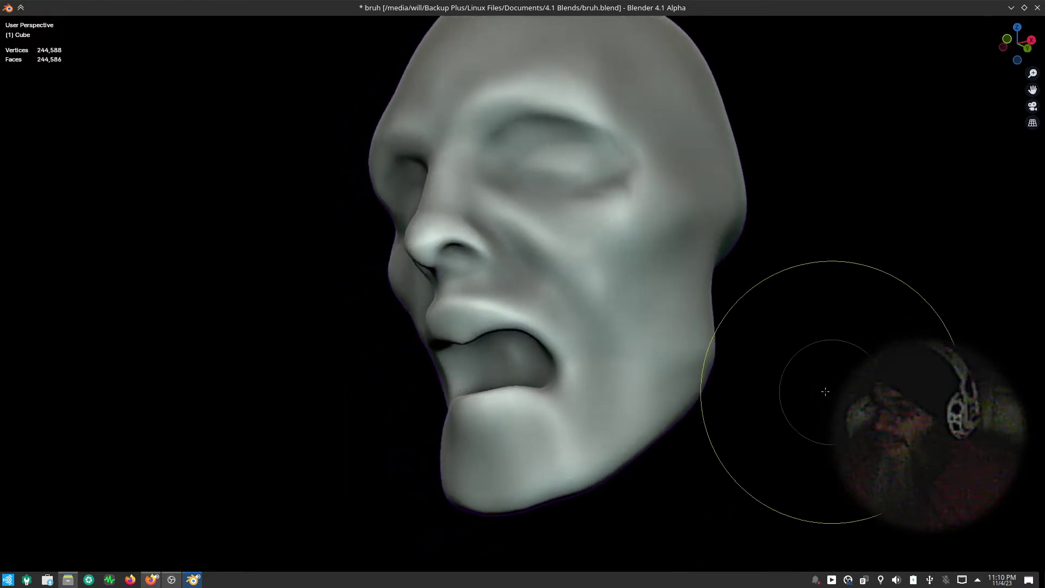
- Tighten the jaw and chin outline, then reshape the nostril, upper lip and mouth corner
left_click_drag(571, 479, 576, 477)
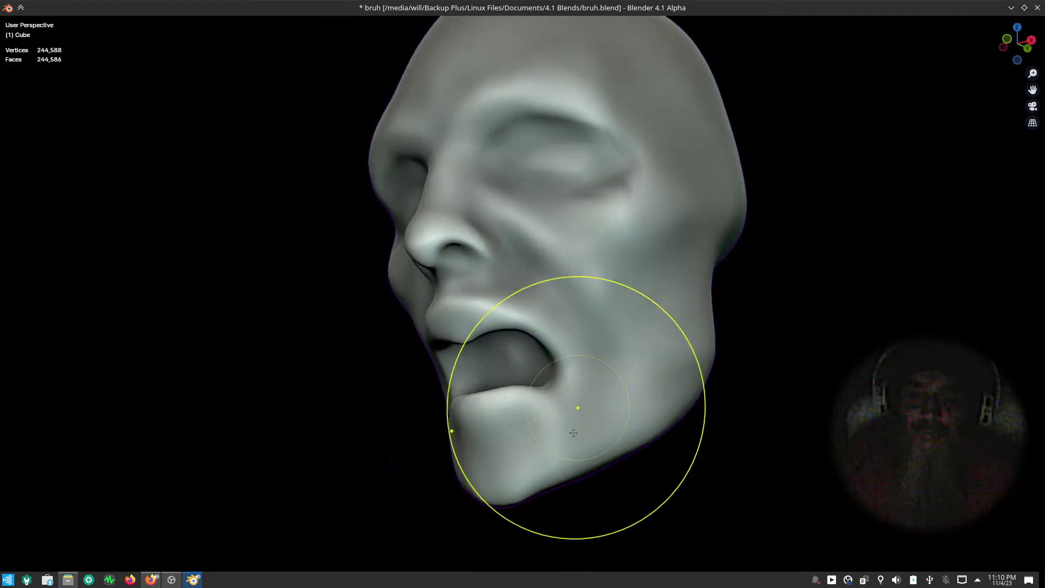
mouse_move(628, 364)
middle_mouse_down()
mouse_move(691, 495)
mouse_move(684, 462)
mouse_move(653, 509)
mouse_move(709, 433)
mouse_move(730, 450)
mouse_move(713, 458)
mouse_move(700, 449)
middle_mouse_up()
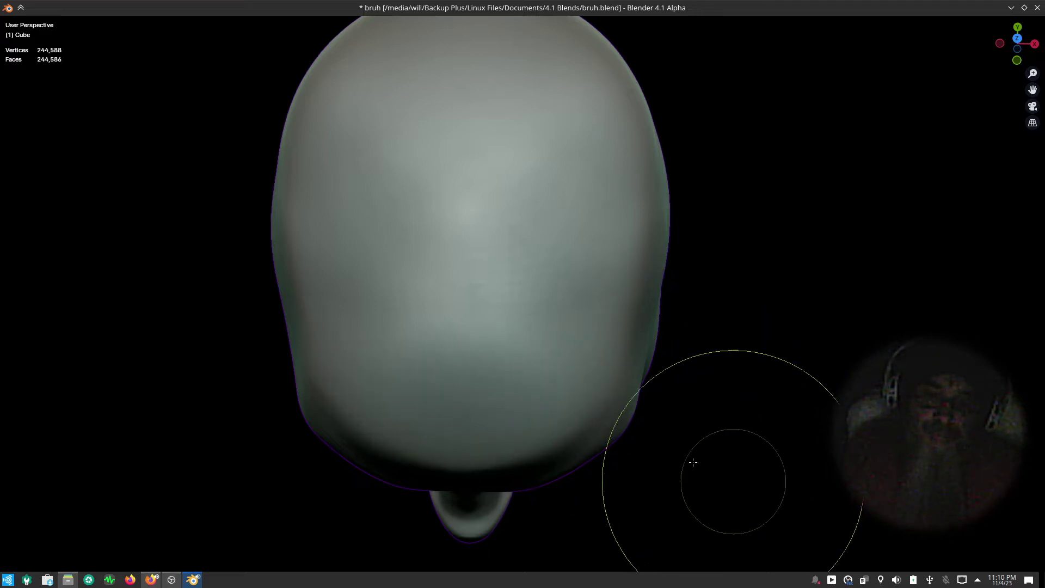
mouse_move(693, 459)
middle_mouse_down()
mouse_move(626, 389)
mouse_move(630, 345)
mouse_move(574, 208)
mouse_move(513, 140)
middle_mouse_up()
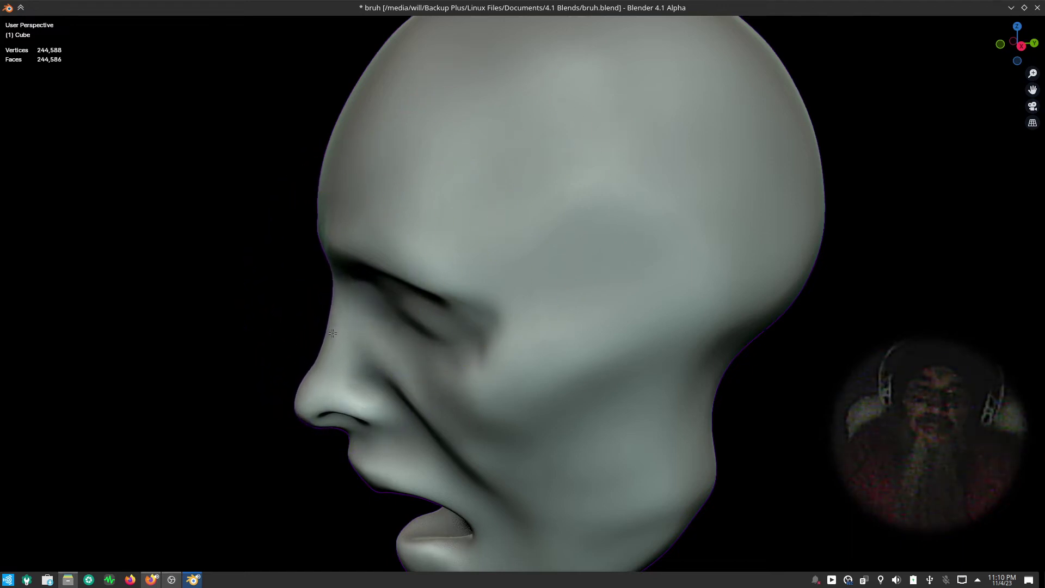
mouse_move(327, 385)
left_mouse_down()
mouse_move(371, 496)
mouse_move(479, 534)
left_mouse_up()
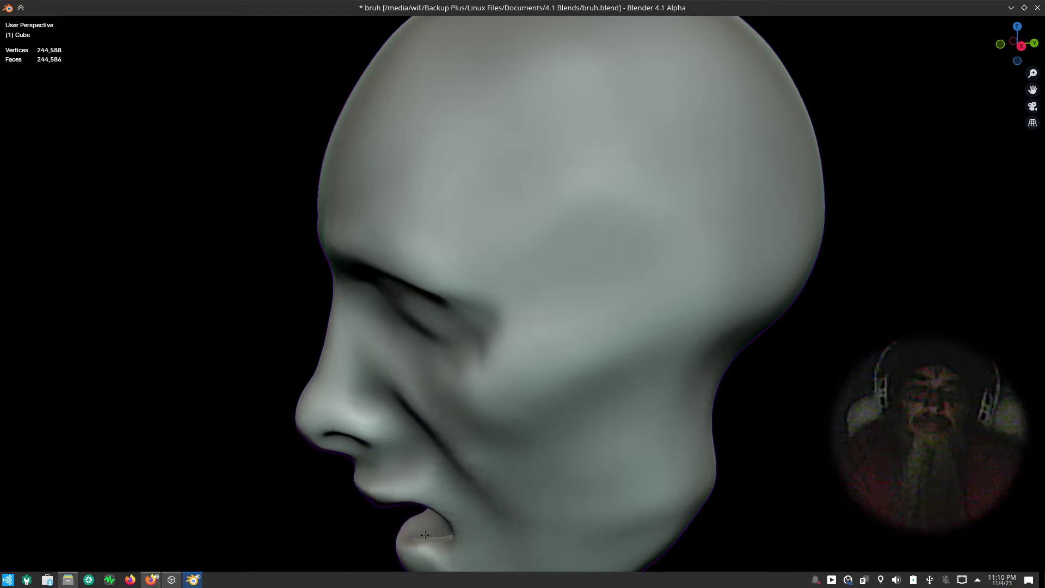
left_click_drag(426, 508, 424, 507)
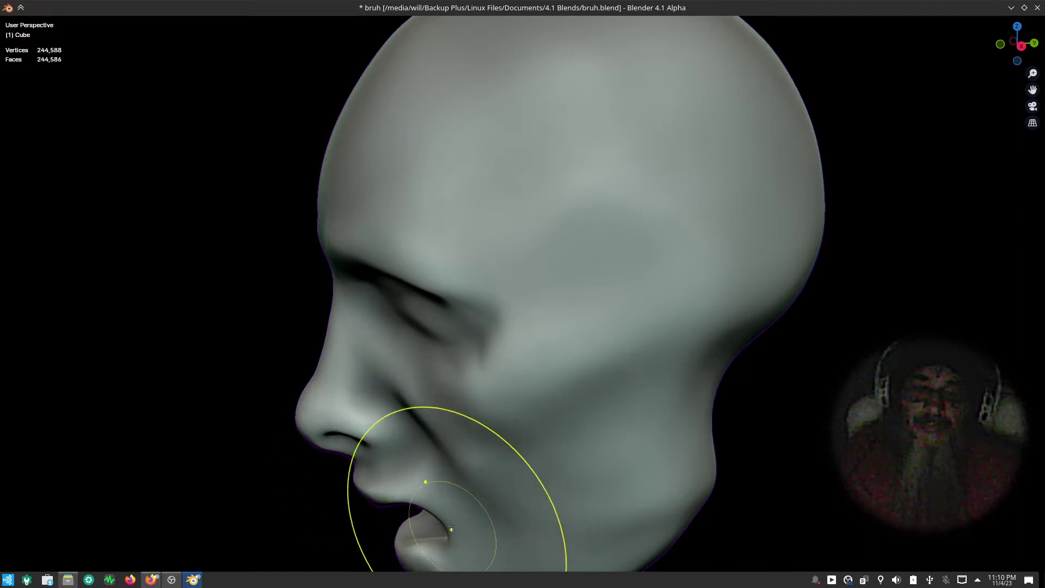
- Zoom in and sculpt the cheek below the eye
scroll(523, 338, "up", 3)
scroll(490, 256, "up", 3)
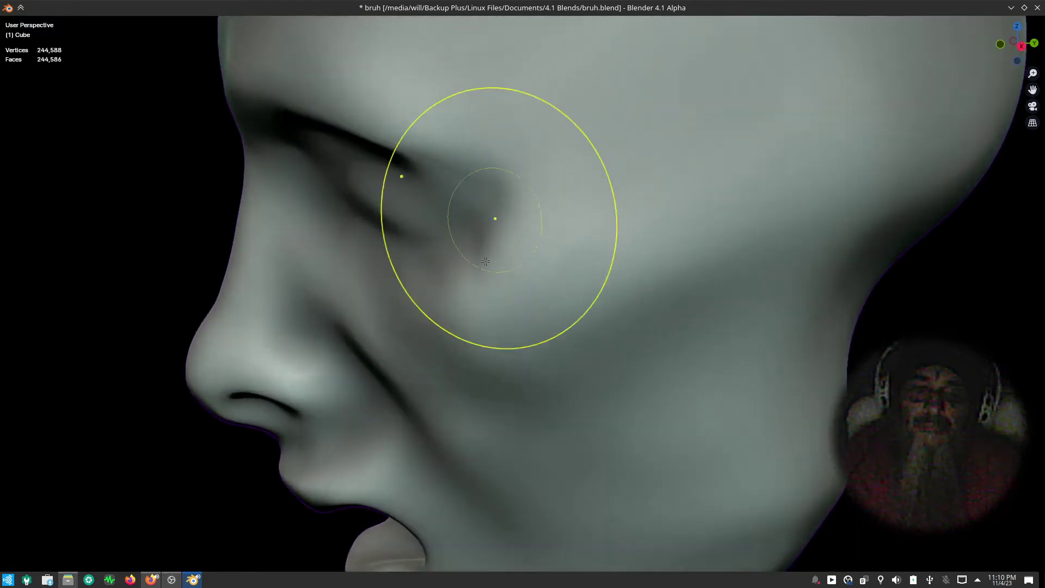
left_click_drag(486, 262, 496, 249)
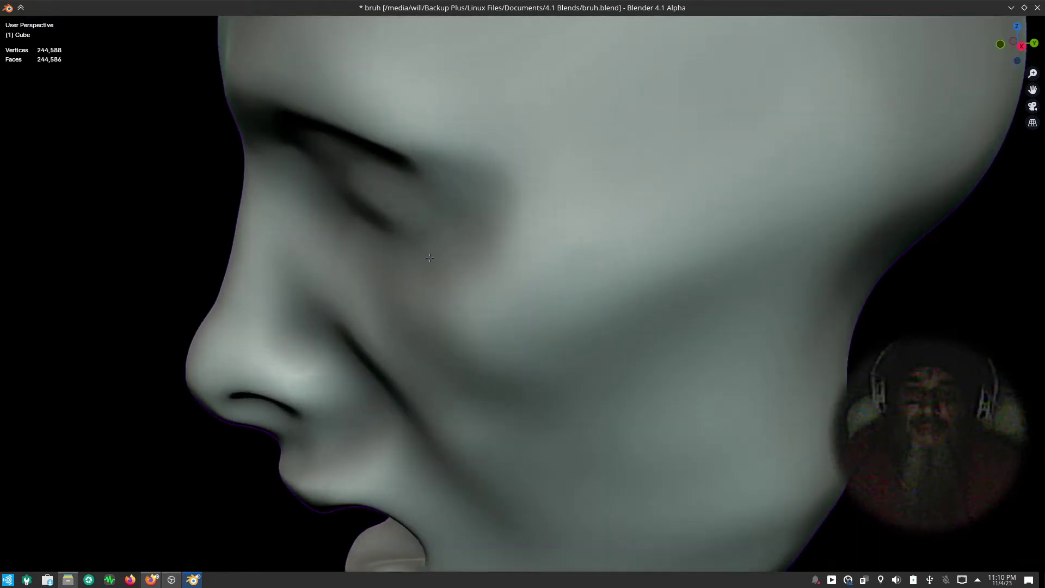
left_click_drag(532, 206, 550, 210)
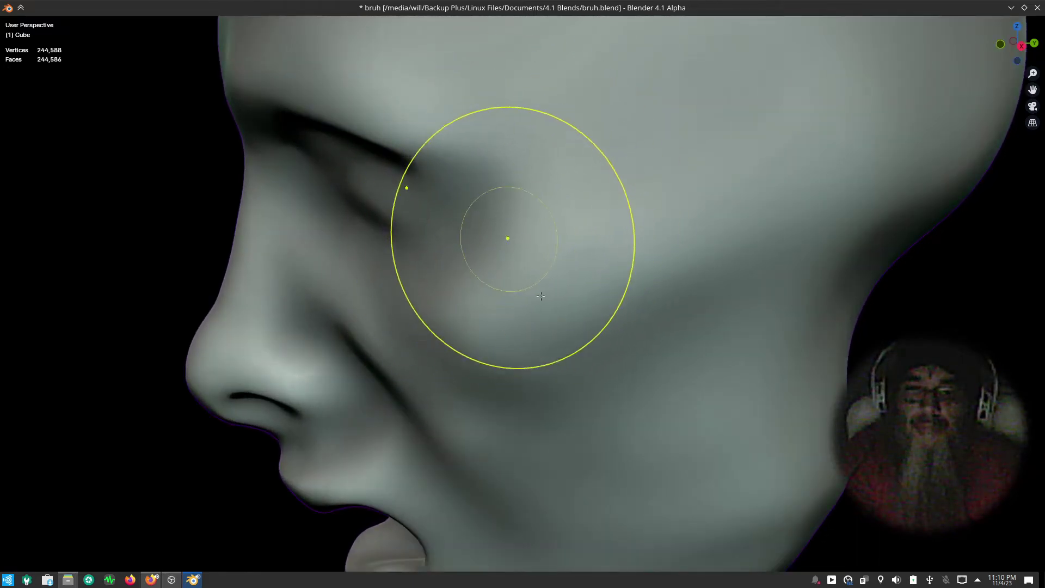
scroll(540, 450, "down", 5)
mouse_move(539, 449)
middle_mouse_down()
mouse_move(753, 416)
mouse_move(742, 392)
mouse_move(553, 374)
middle_mouse_up()
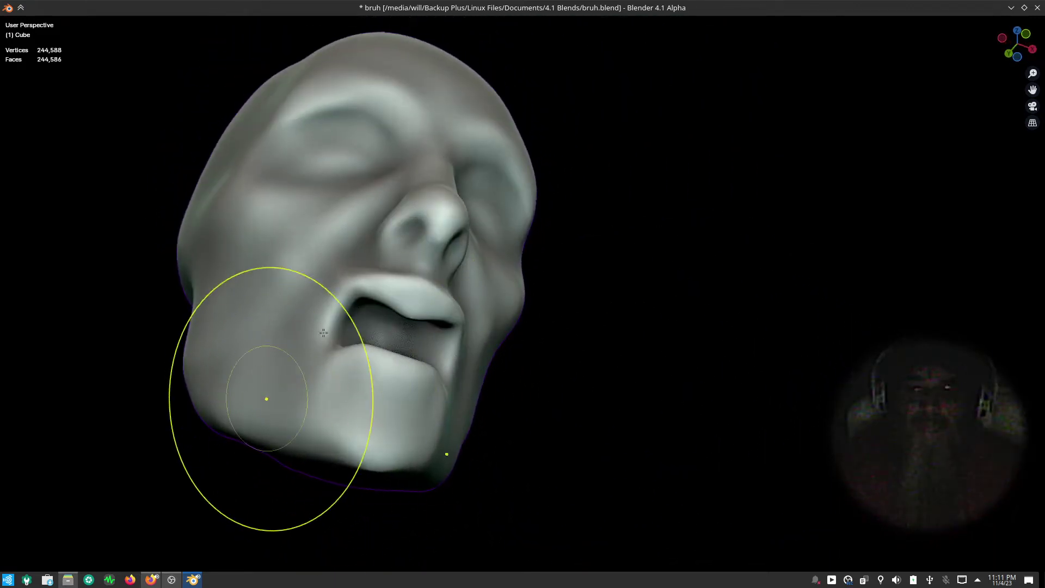
- Reshape the lips, shrink the brush and sculpt from the upper lip to the nostril
left_click_drag(337, 345, 415, 268)
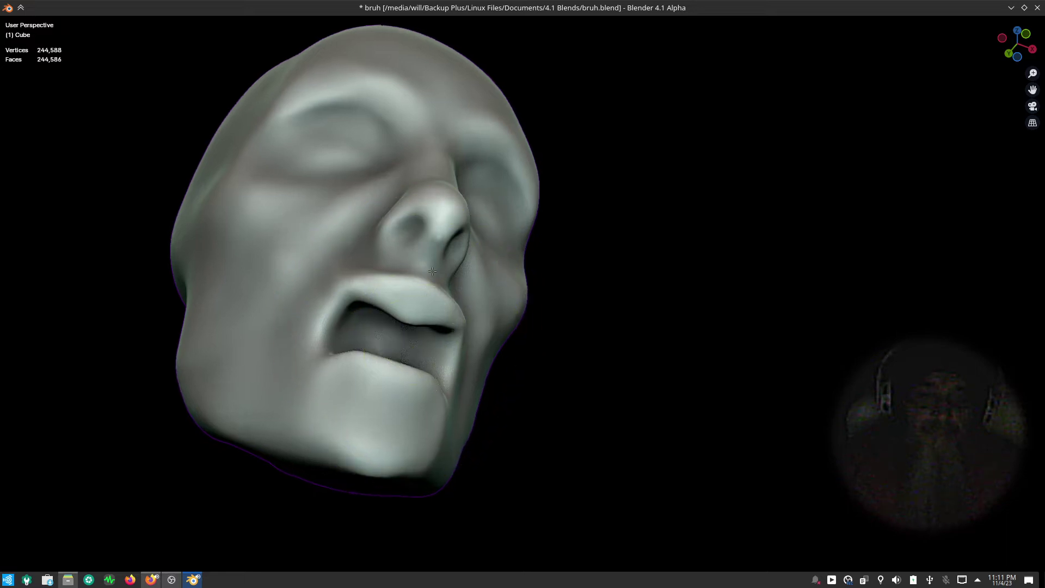
scroll(478, 177, "up", 4)
scroll(479, 177, "up", 2)
left_click_drag(350, 385, 403, 346)
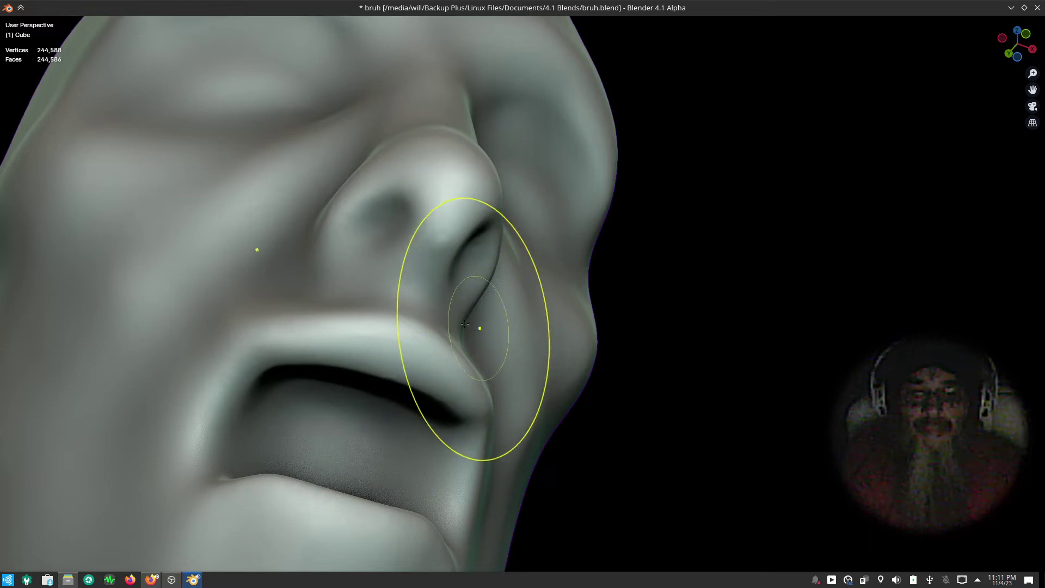
left_click(430, 287)
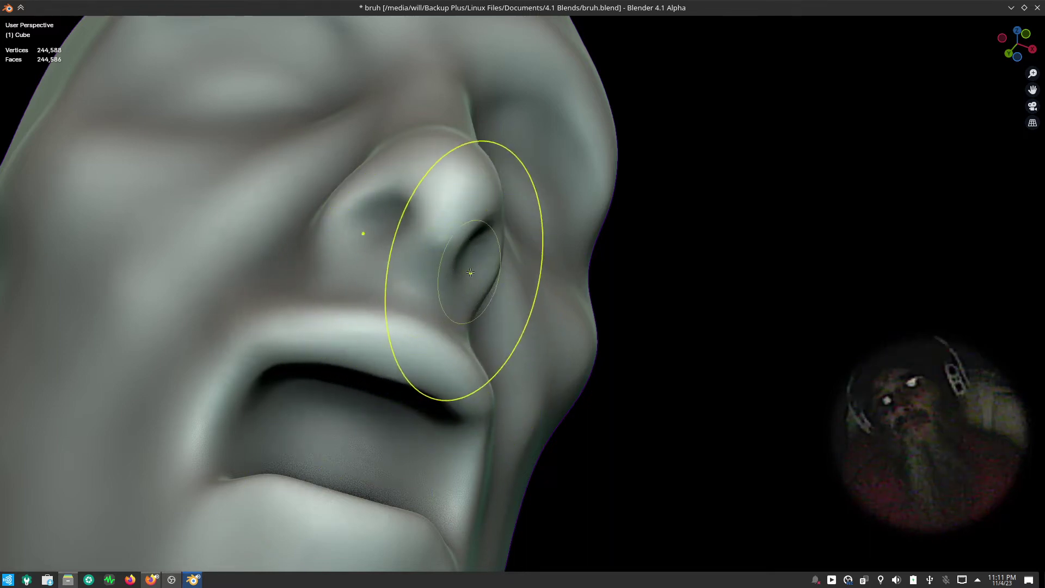
key("f")
mouse_move(418, 306)
left_mouse_down()
mouse_move(435, 235)
mouse_move(466, 175)
left_mouse_up()
- Undo the nose-pulling strokes, comparing the nostril with and without the last edit
key("ctrl+z")
key("ctrl+z")
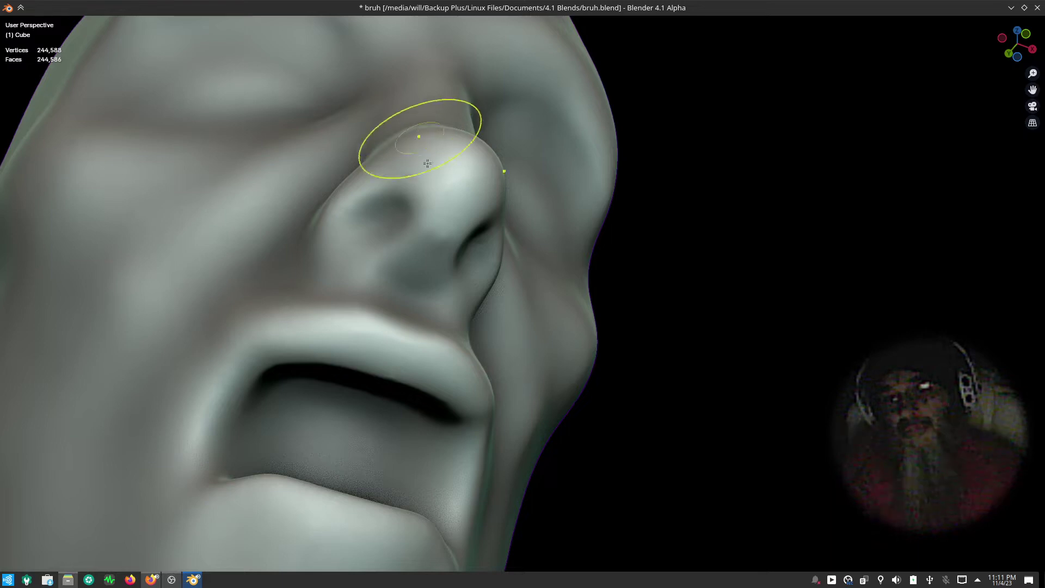
key("ctrl+z")
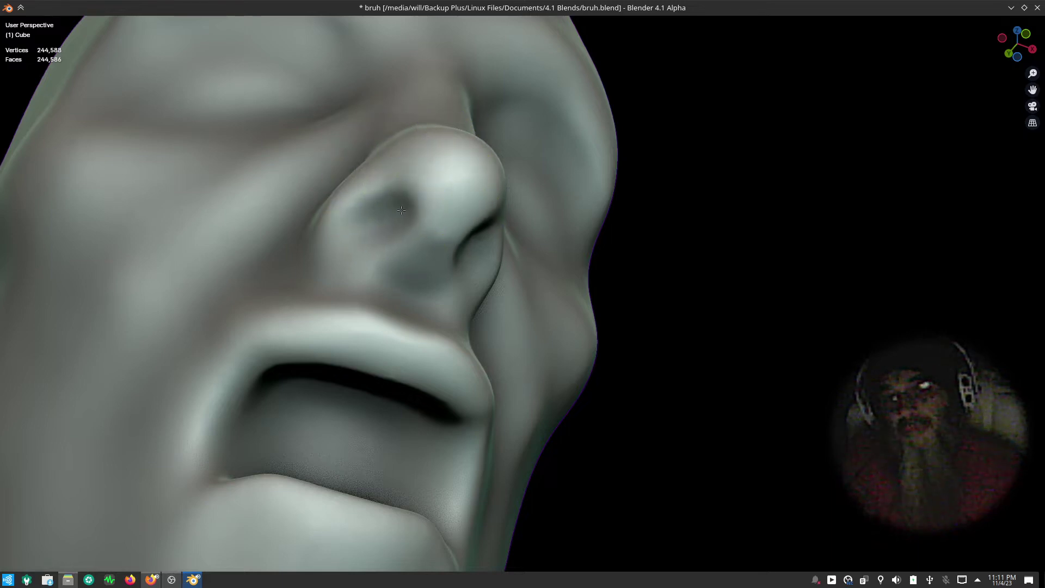
key("ctrl+shift+z")
key("ctrl+z")
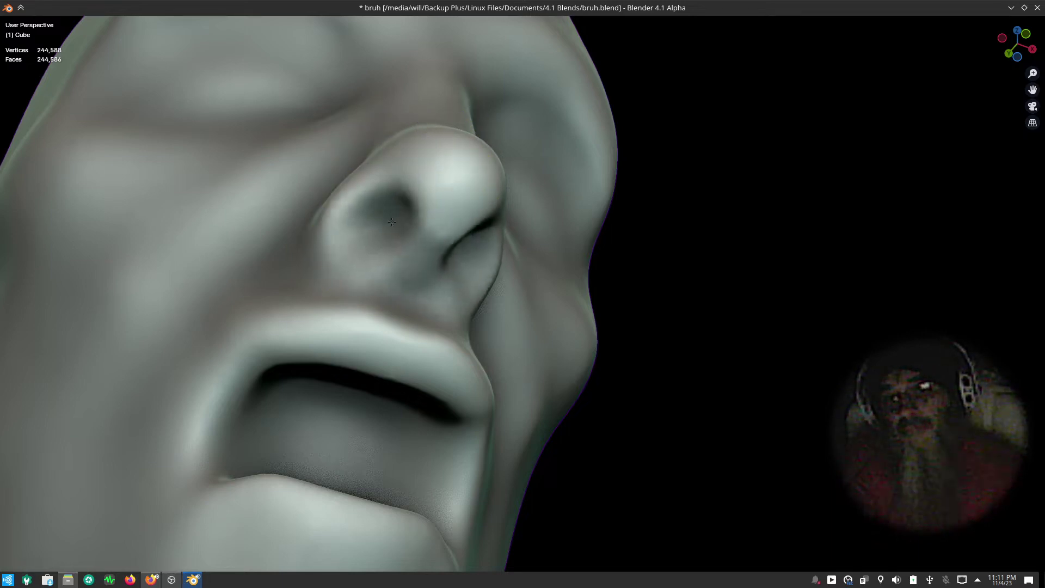
- Carve the left nostril into a deeper, darker hollow
left_click_drag(386, 227, 408, 221)
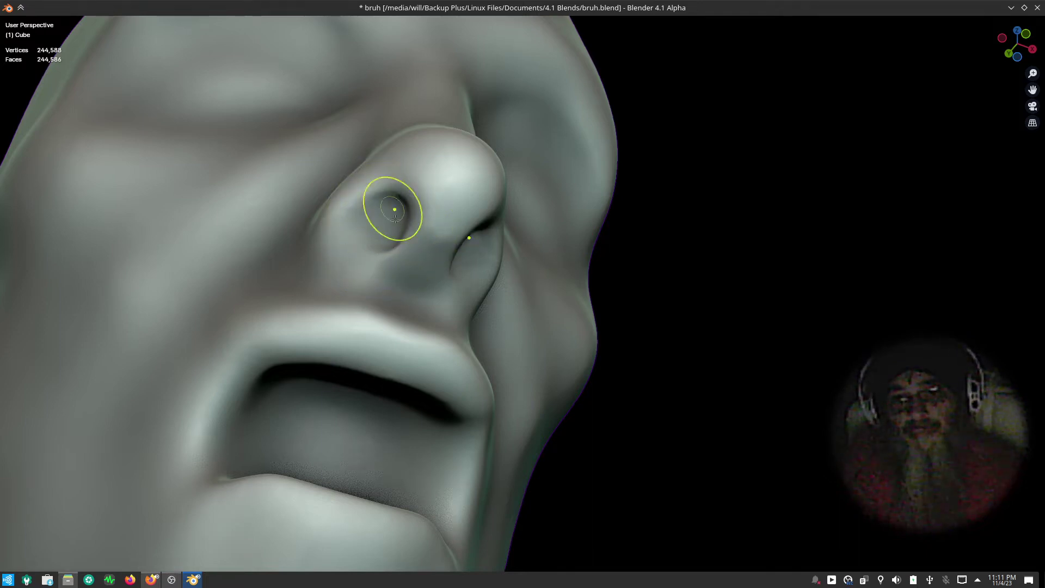
left_click_drag(376, 201, 391, 214)
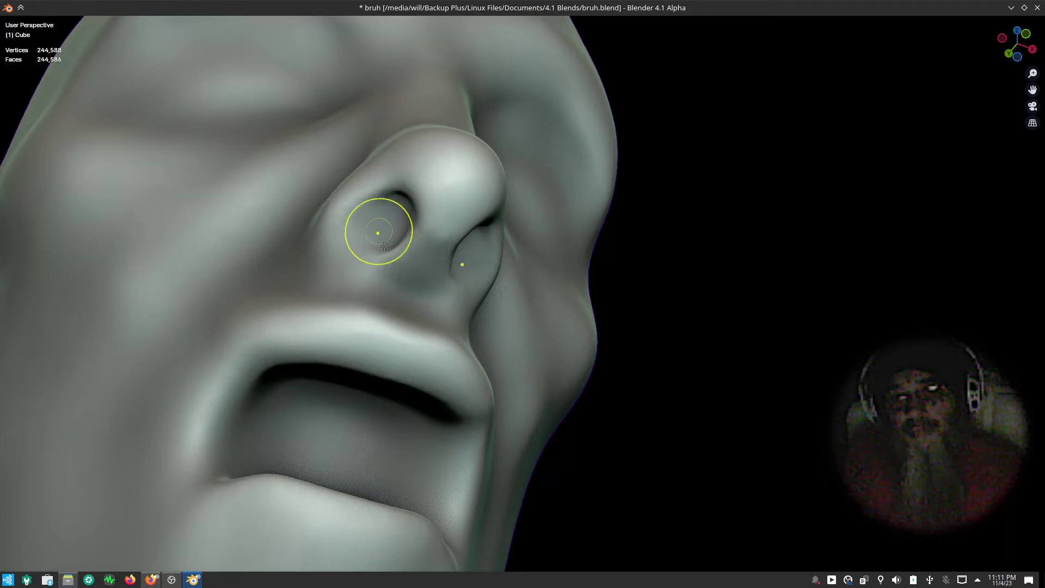
scroll(397, 217, "up", 1)
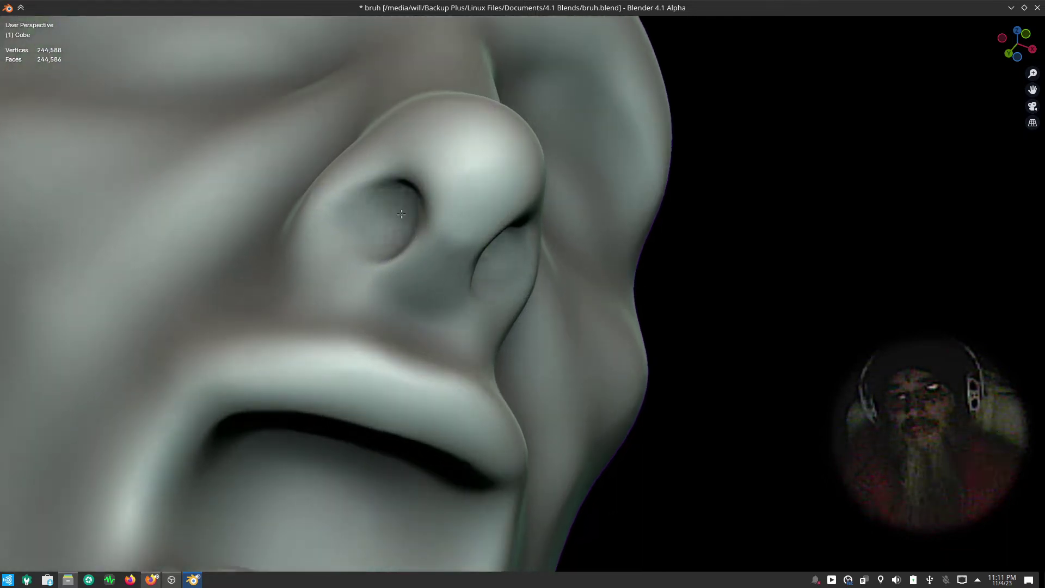
mouse_move(381, 210)
left_mouse_down()
mouse_move(393, 188)
mouse_move(358, 239)
left_mouse_up()
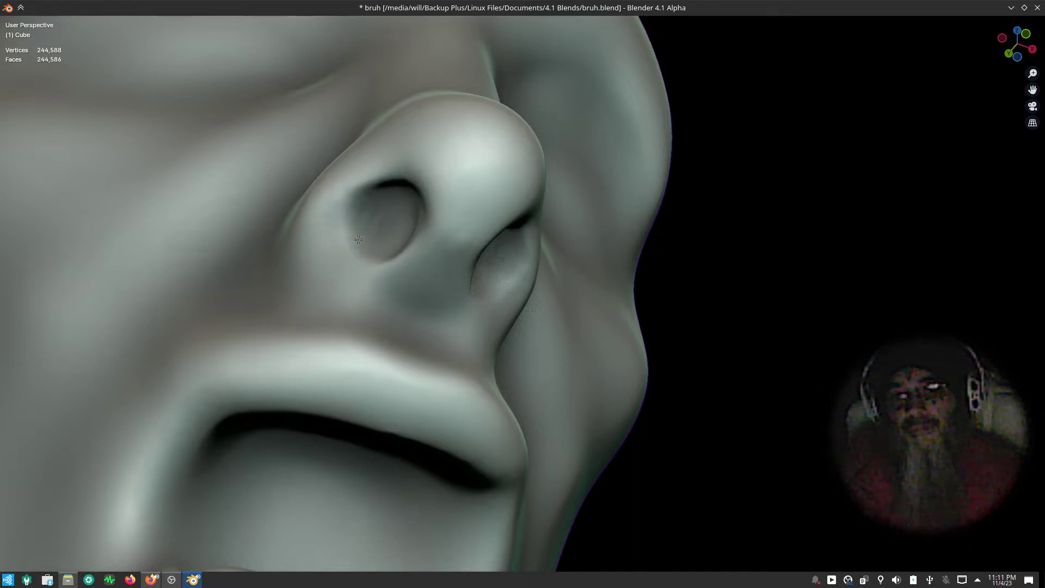
left_click_drag(366, 244, 377, 259)
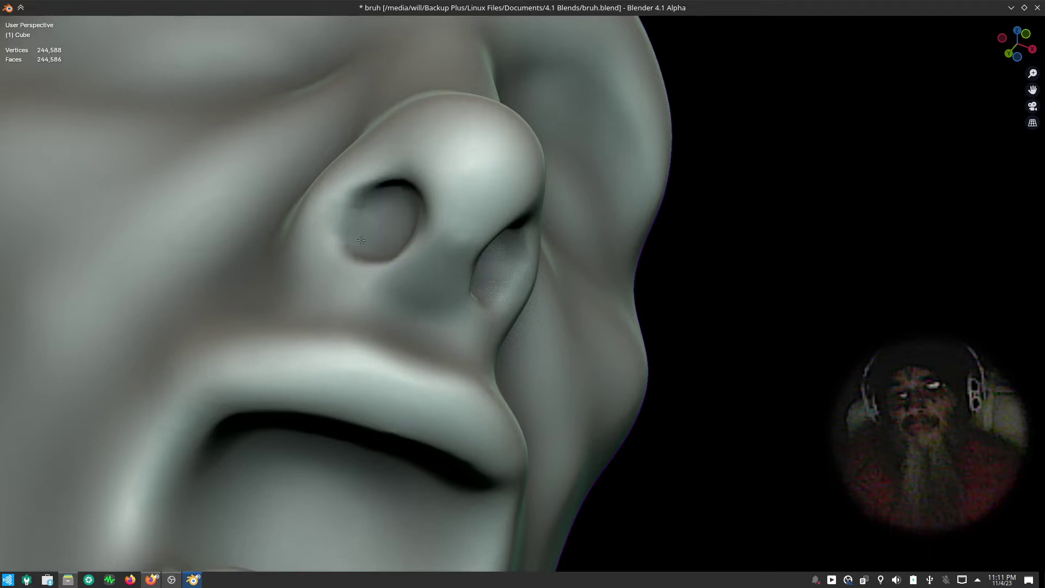
left_click_drag(385, 229, 383, 247)
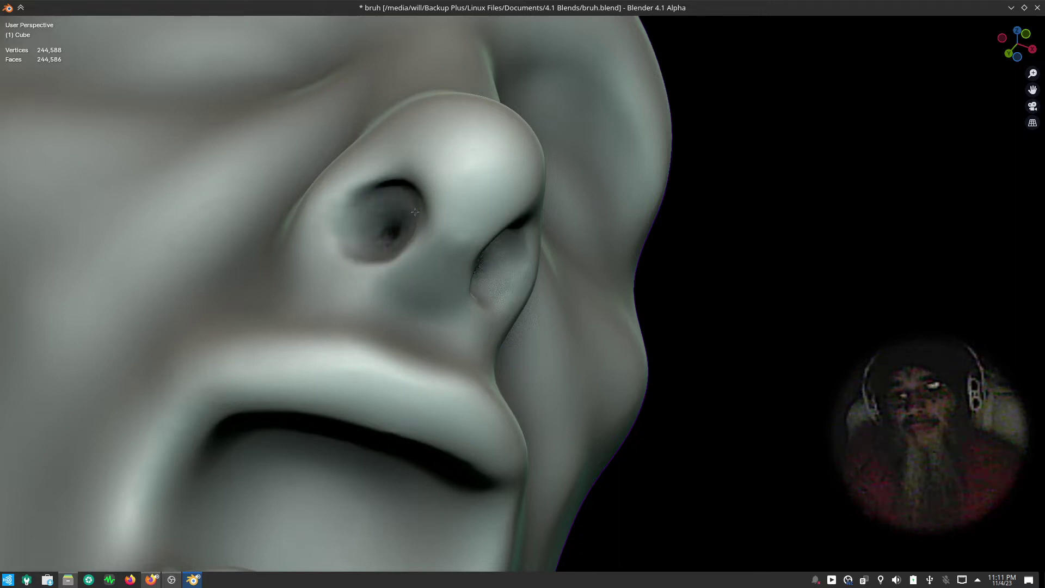
- Smooth the lower nostril hollow and the surface between the nostrils, then view the whole face
mouse_move(415, 212)
left_mouse_down()
mouse_move(392, 218)
mouse_move(364, 259)
mouse_move(487, 252)
left_mouse_up()
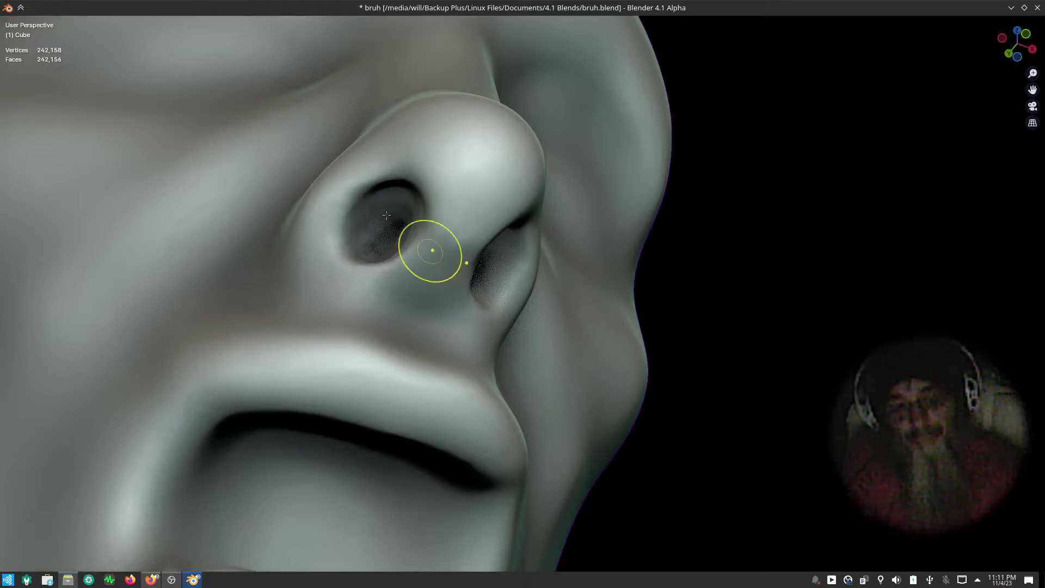
middle_click_drag(460, 179, 550, 553)
scroll(549, 553, "down", 5)
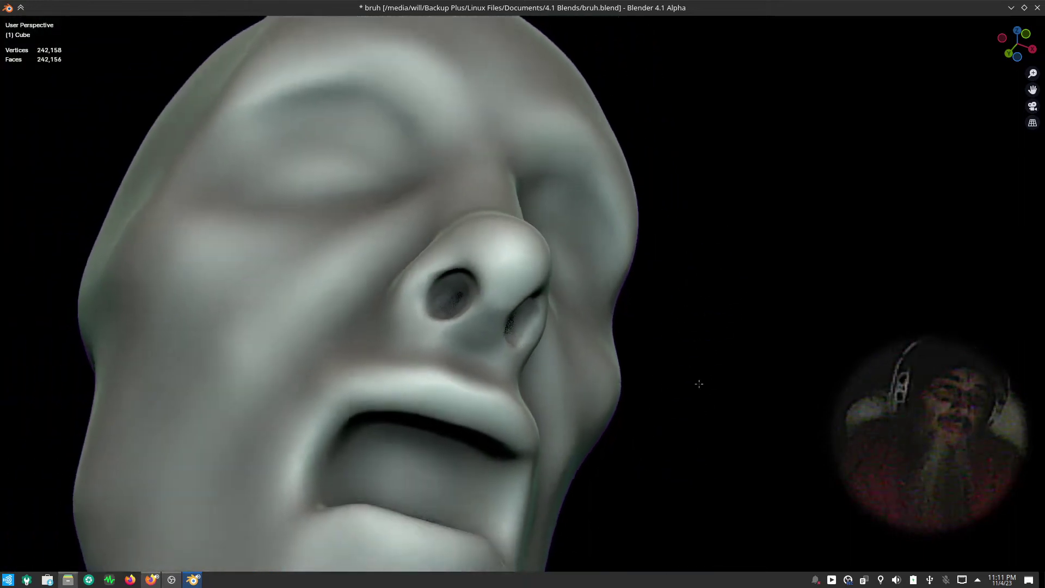
mouse_move(733, 410)
middle_mouse_down()
mouse_move(778, 343)
mouse_move(761, 402)
mouse_move(799, 401)
mouse_move(770, 432)
mouse_move(724, 389)
middle_mouse_up()
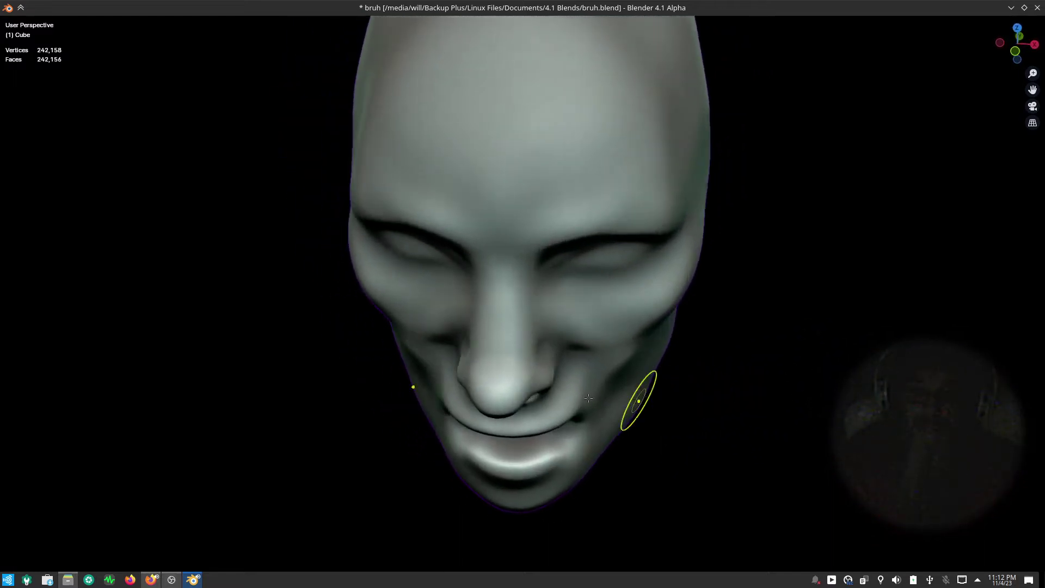
- Lower brush strength to about 0.224 and lightly smooth the cheek beside the nose
key("shift+f")
left_click(618, 405)
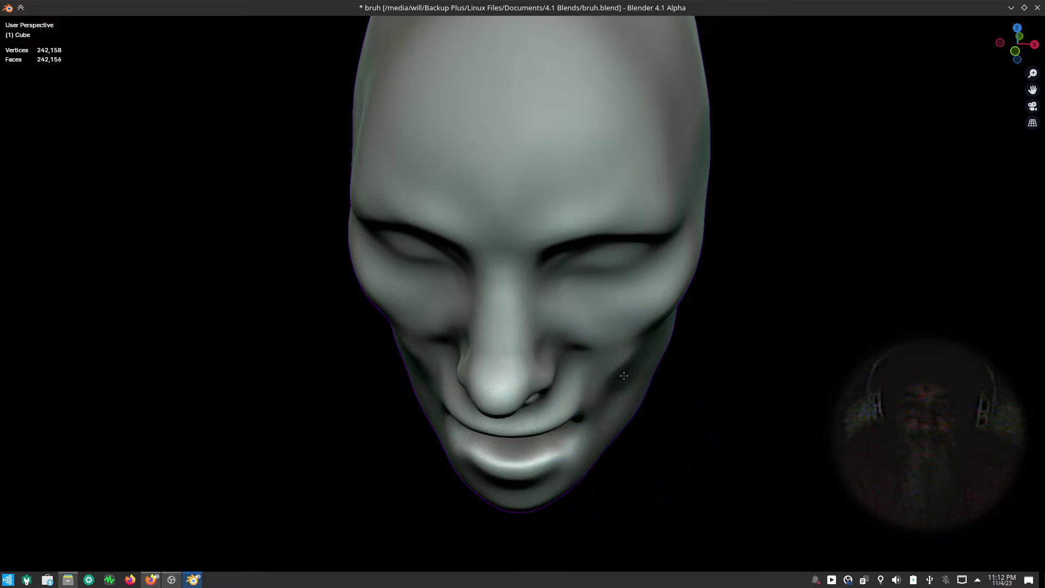
left_click_drag(630, 374, 600, 421, "shift")
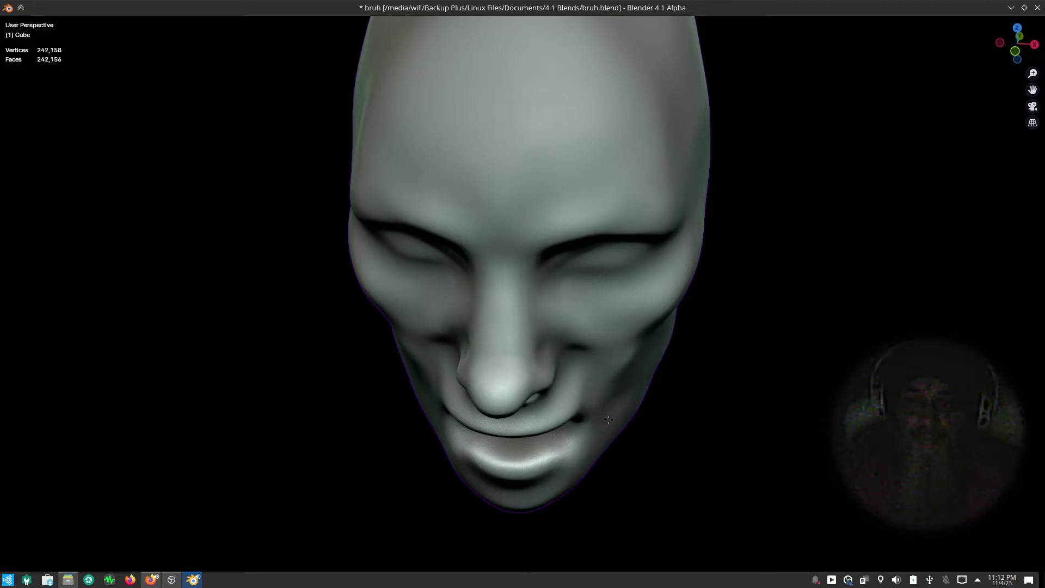
left_click_drag(613, 411, 637, 369, "shift")
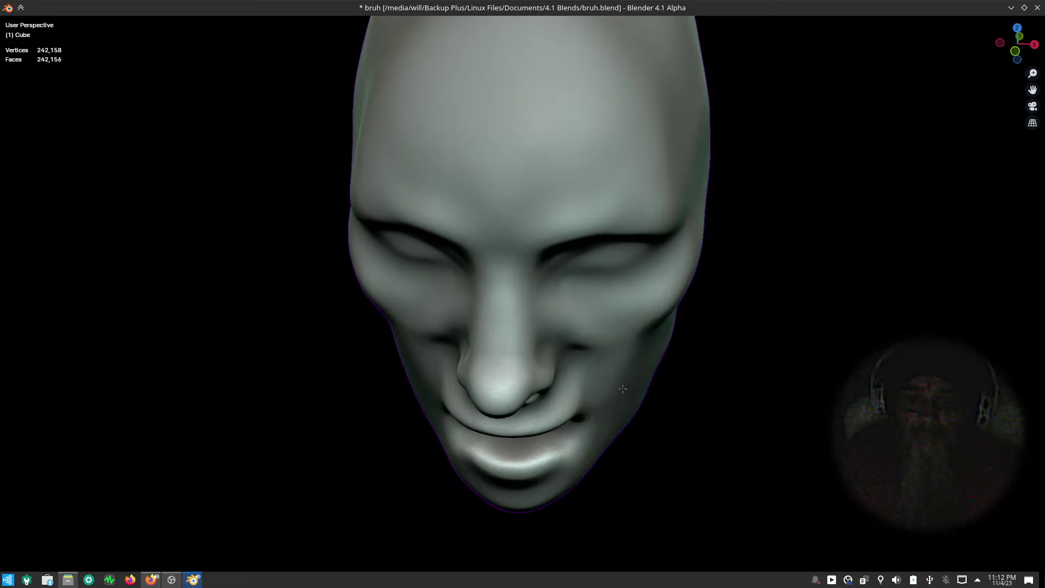
left_click_drag(601, 367, 634, 402, "shift")
- In right profile, smooth the cheek and the area just above the upper lip
mouse_move(770, 381)
middle_mouse_down()
mouse_move(766, 423)
mouse_move(746, 422)
middle_mouse_up()
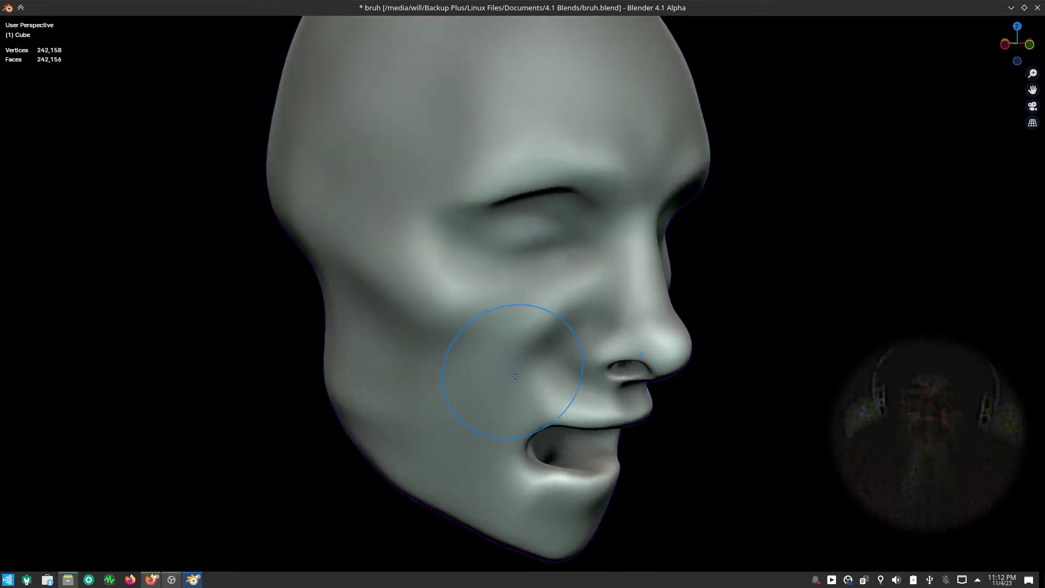
left_click_drag(502, 397, 483, 374, "shift")
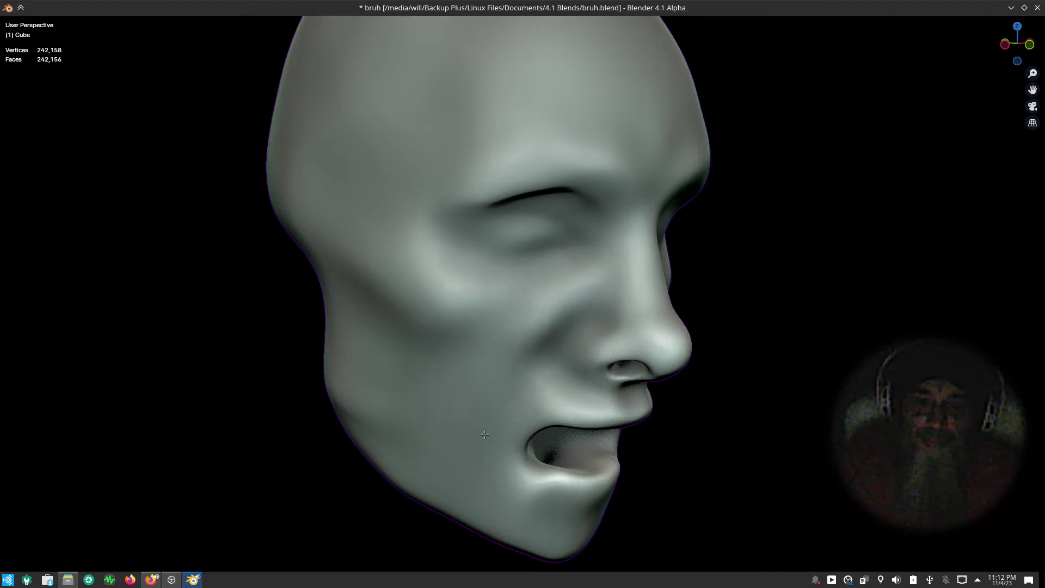
left_click_drag(507, 387, 560, 360, "shift")
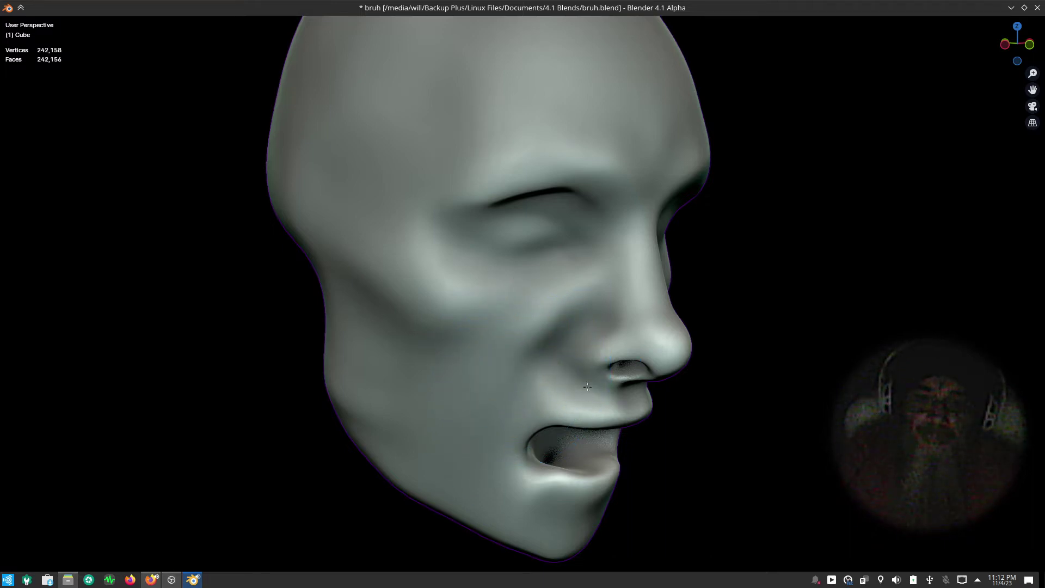
left_click_drag(604, 398, 550, 387, "shift")
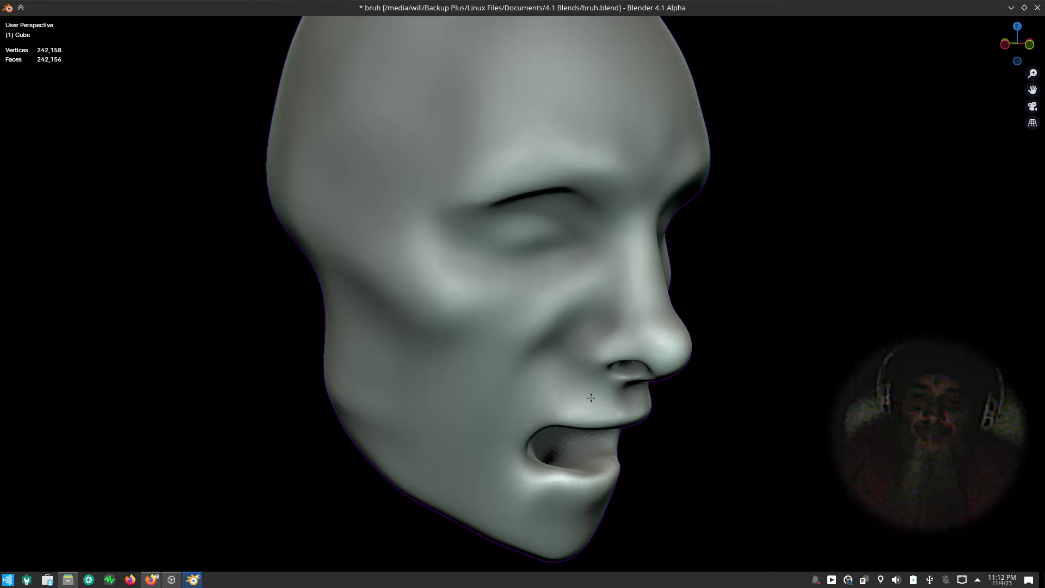
middle_click_drag(665, 443, 604, 351)
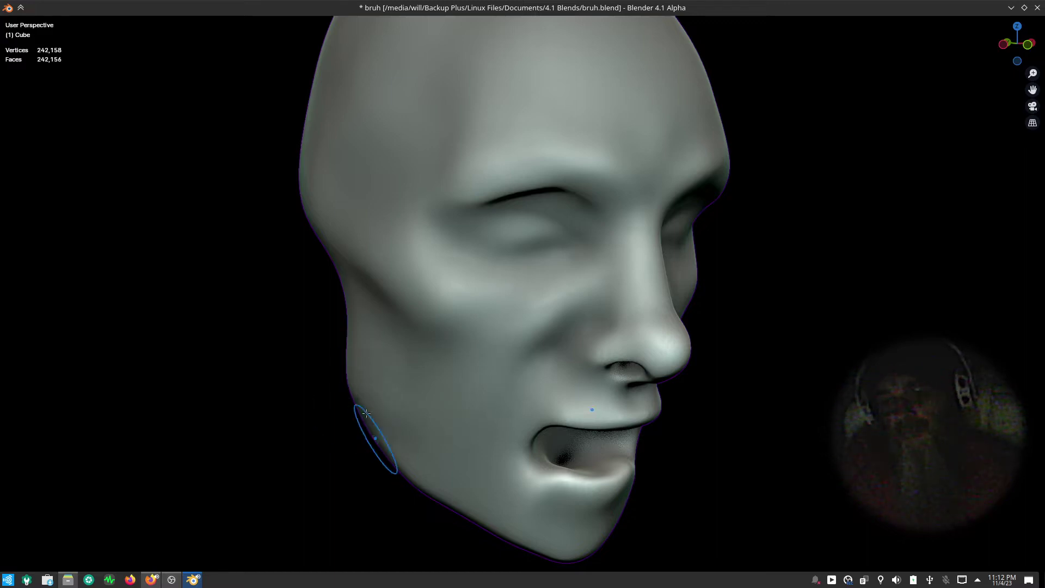
scroll(245, 256, "down", 5)
mouse_move(245, 256)
middle_mouse_down()
mouse_move(478, 448)
mouse_move(517, 401)
mouse_move(527, 455)
mouse_move(467, 420)
middle_mouse_up()
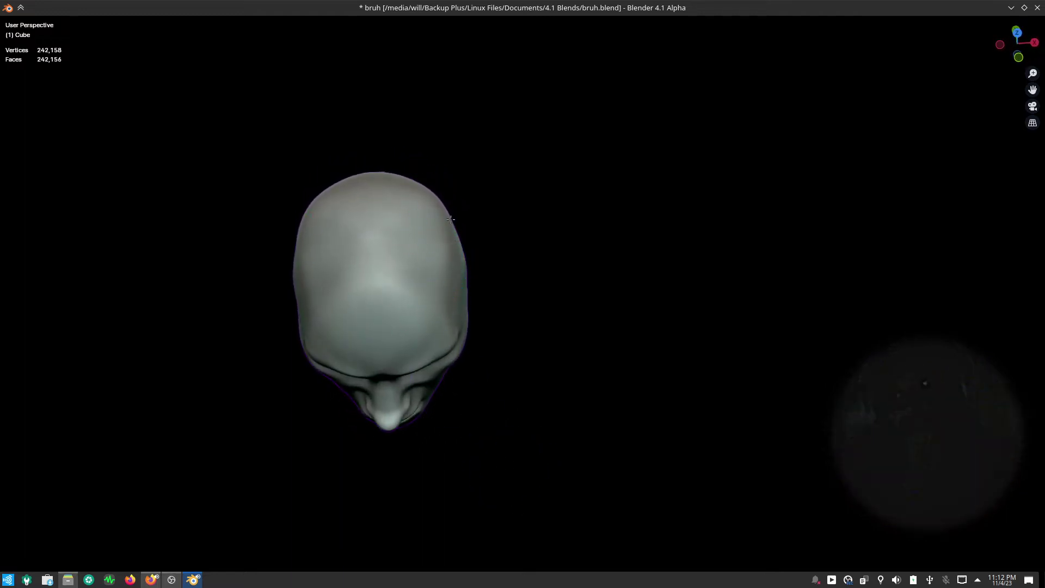
- Drop the brush to a much lower strength and subtly reshape the eye crease from the side
key("shift+f")
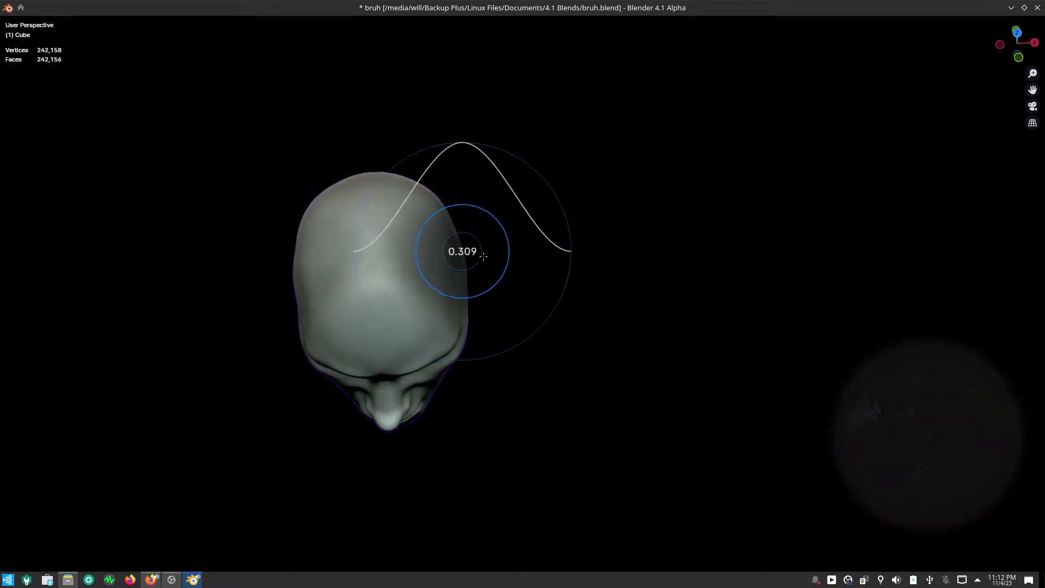
left_click(469, 252)
mouse_move(615, 349)
middle_mouse_down()
mouse_move(467, 354)
mouse_move(521, 276)
mouse_move(468, 269)
middle_mouse_up()
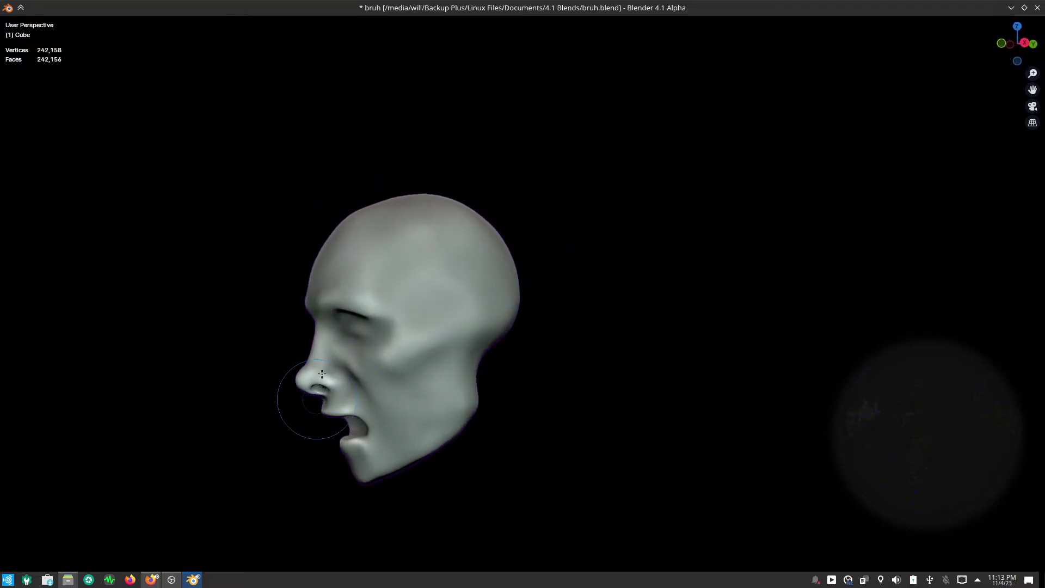
scroll(321, 381, "up", 5)
middle_click_drag(332, 287, 370, 264)
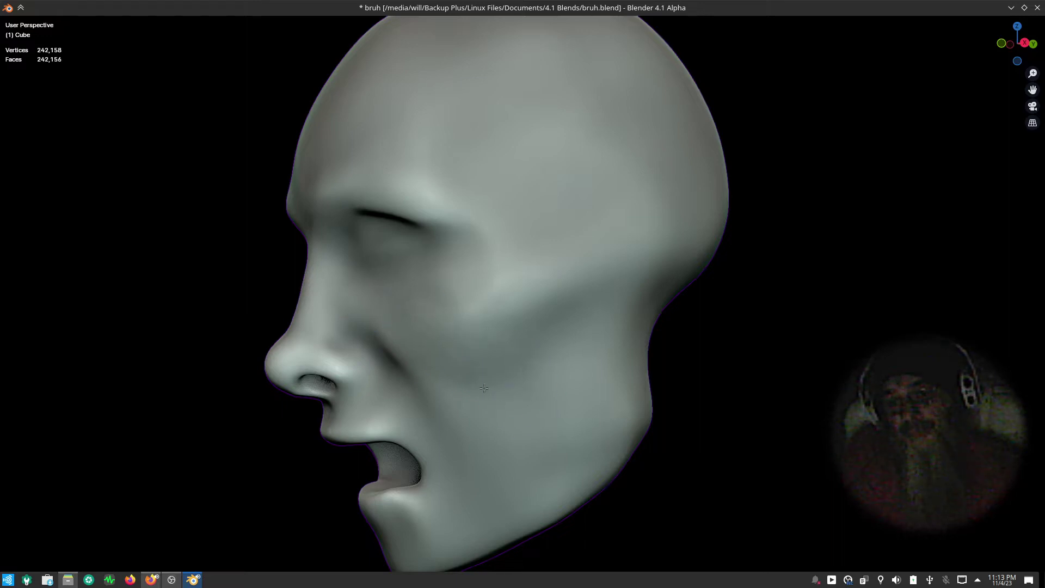
left_click_drag(384, 230, 373, 243)
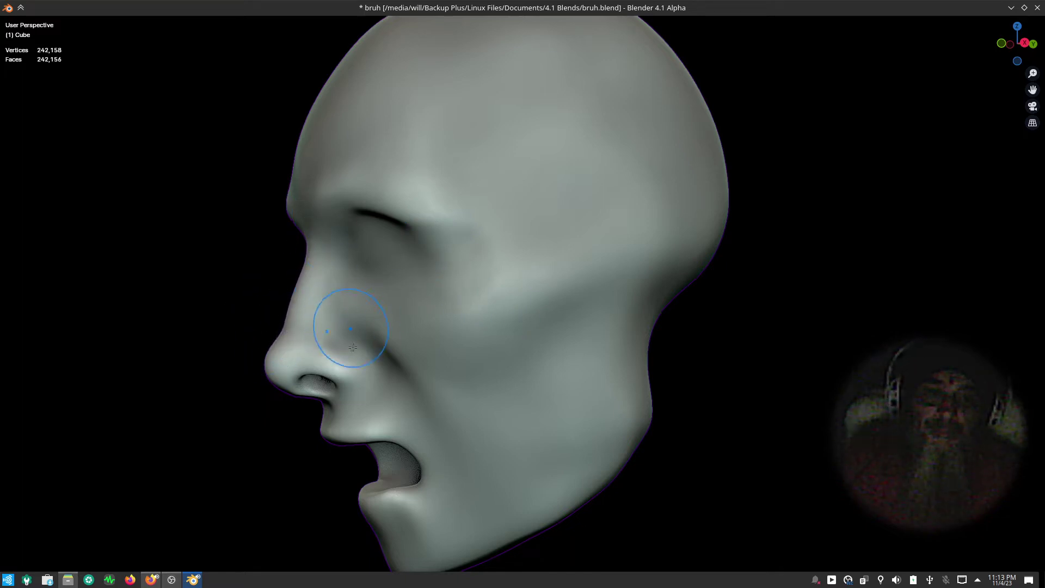
mouse_move(352, 347)
middle_mouse_down()
mouse_move(495, 378)
mouse_move(450, 385)
mouse_move(565, 385)
mouse_move(585, 401)
middle_mouse_up()
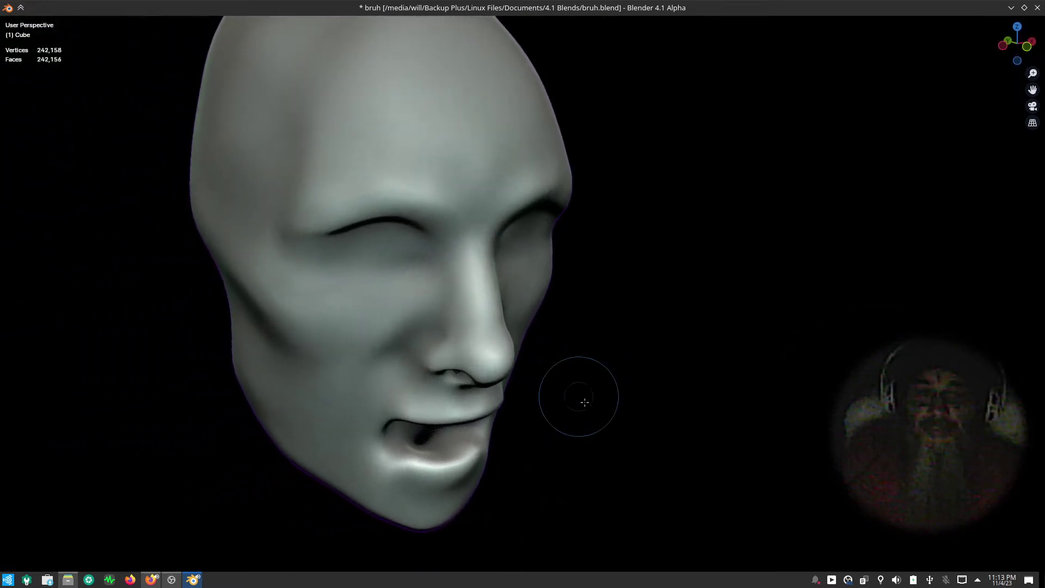
mouse_move(717, 361)
middle_mouse_down()
mouse_move(537, 374)
mouse_move(712, 350)
mouse_move(646, 355)
mouse_move(631, 326)
middle_mouse_up()
- Switch to the Fill brush and fill the deep crease on the head's underside
key("q")
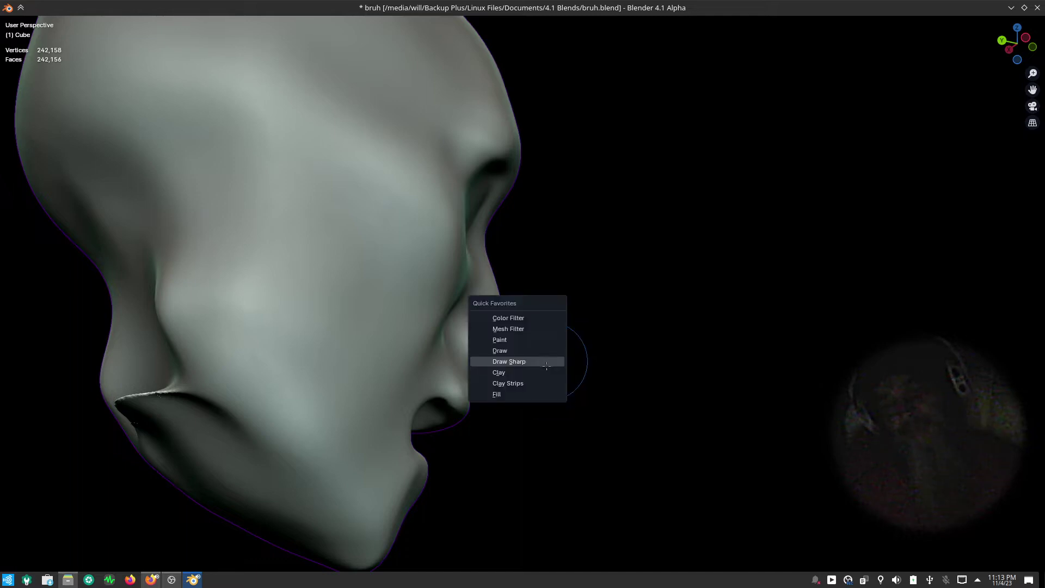
left_click(546, 397)
middle_click_drag(229, 414, 289, 431)
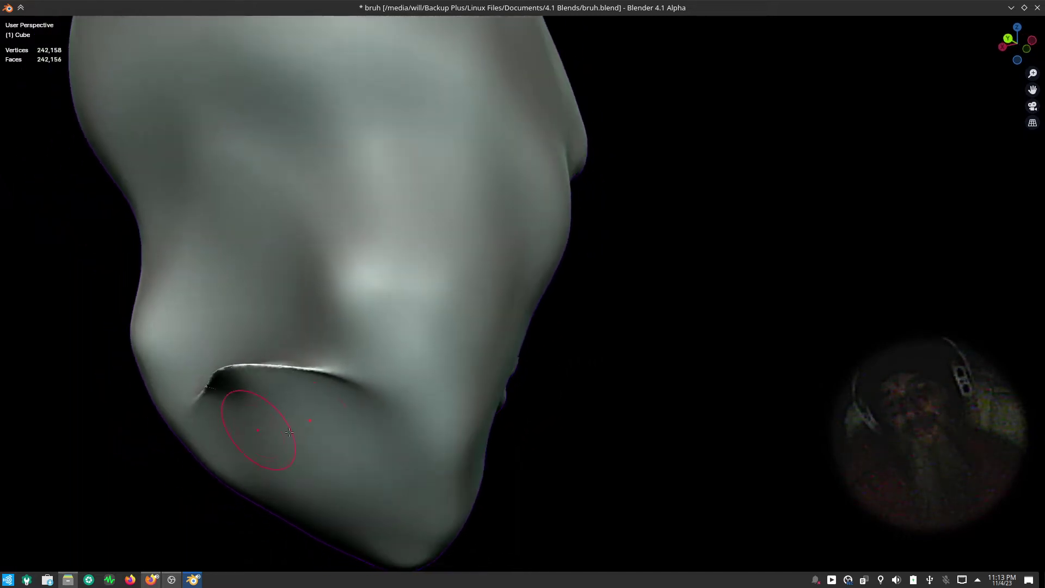
mouse_move(234, 381)
left_mouse_down()
mouse_move(315, 373)
mouse_move(245, 378)
mouse_move(267, 373)
mouse_move(240, 382)
mouse_move(294, 389)
mouse_move(218, 400)
mouse_move(326, 375)
mouse_move(207, 381)
mouse_move(263, 387)
left_mouse_up()
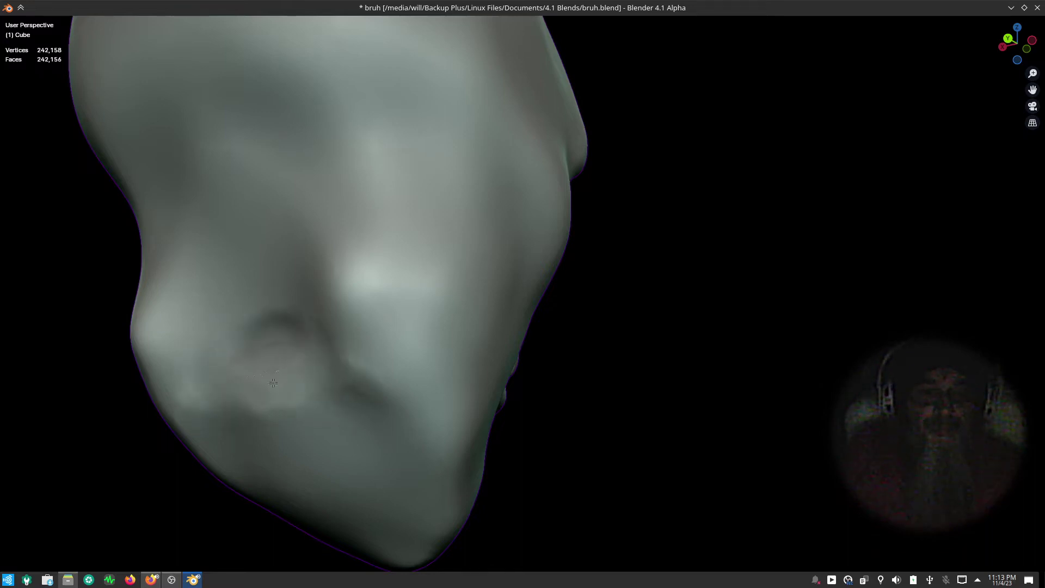
- Soften the surrounding cheek surface and smooth the ridge running toward the chin
left_click_drag(191, 391, 341, 362)
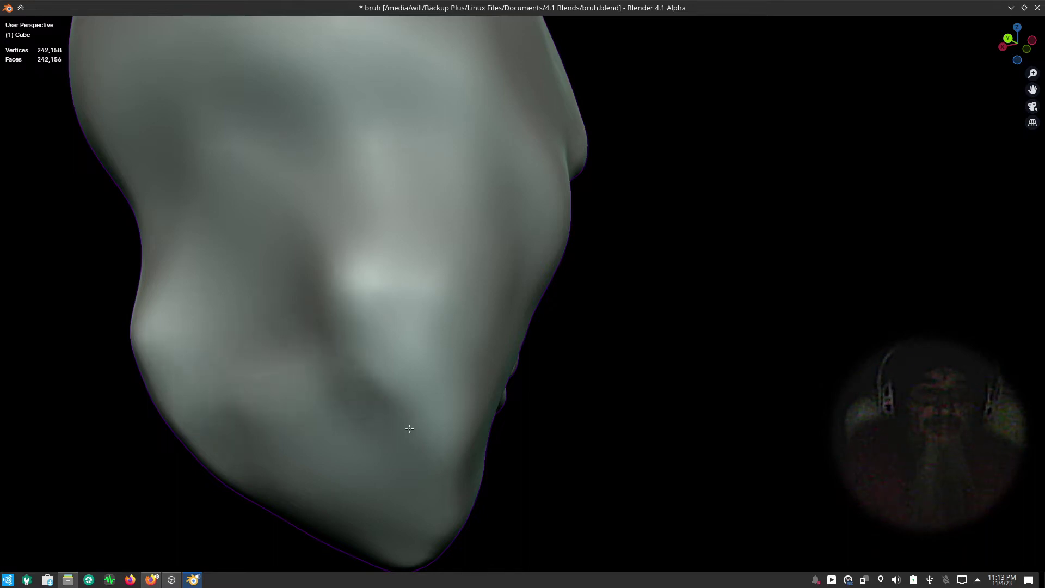
mouse_move(217, 470)
left_mouse_down()
mouse_move(420, 446)
mouse_move(420, 397)
mouse_move(403, 424)
mouse_move(390, 419)
mouse_move(385, 281)
mouse_move(423, 164)
mouse_move(401, 238)
left_mouse_up()
mouse_move(405, 135)
left_mouse_down("shift")
mouse_move(350, 264)
mouse_move(370, 305)
mouse_move(366, 397)
mouse_move(398, 484)
mouse_move(359, 330)
left_mouse_up("shift")
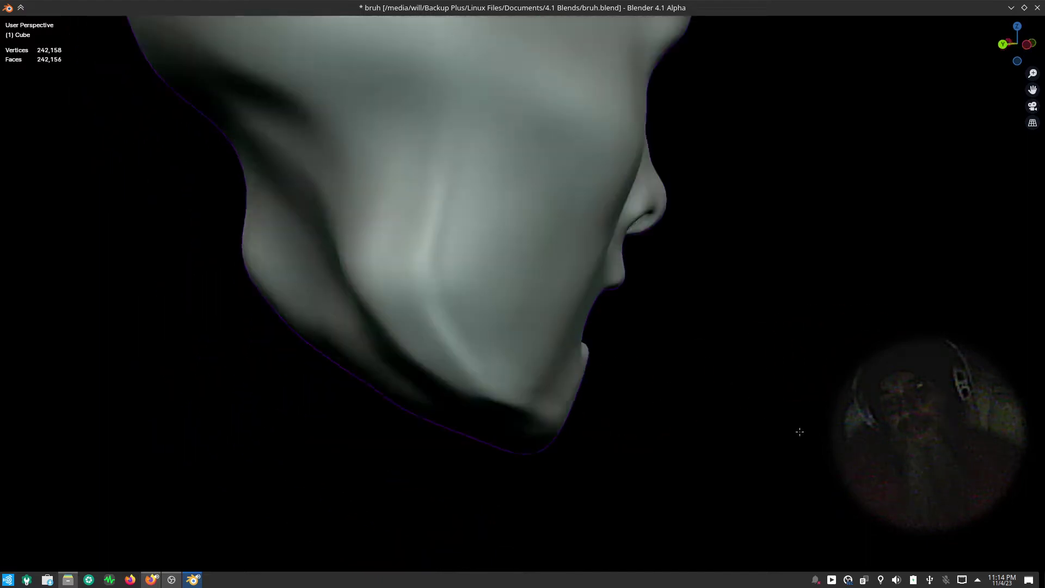
middle_click_drag(431, 431, 348, 172)
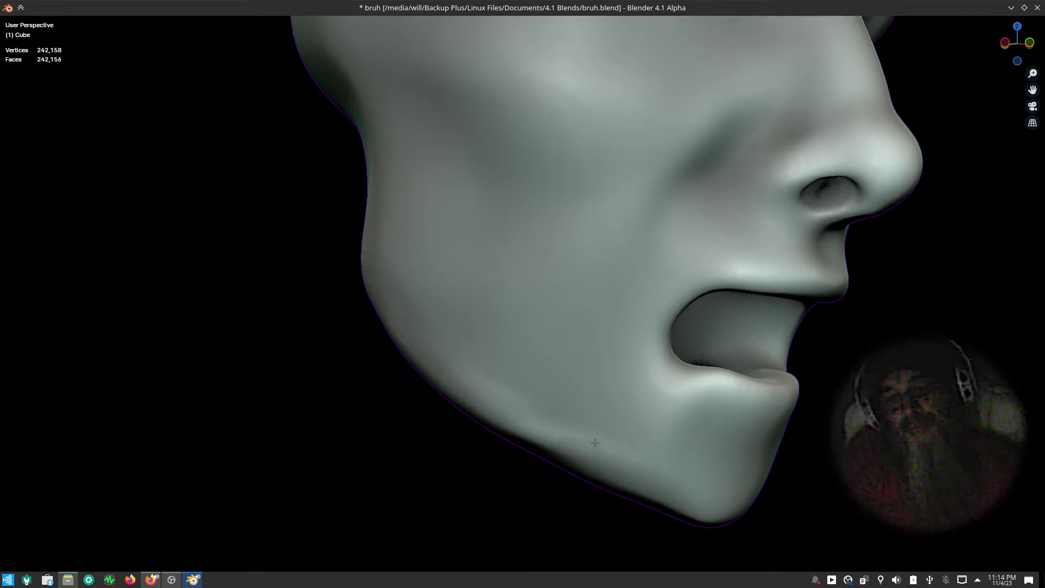
- Reshape the jawline crease and flatten the chin bulge into the lower jaw
left_click_drag(660, 501, 566, 452)
mouse_move(617, 478)
left_mouse_down()
mouse_move(670, 459)
mouse_move(706, 416)
left_mouse_up()
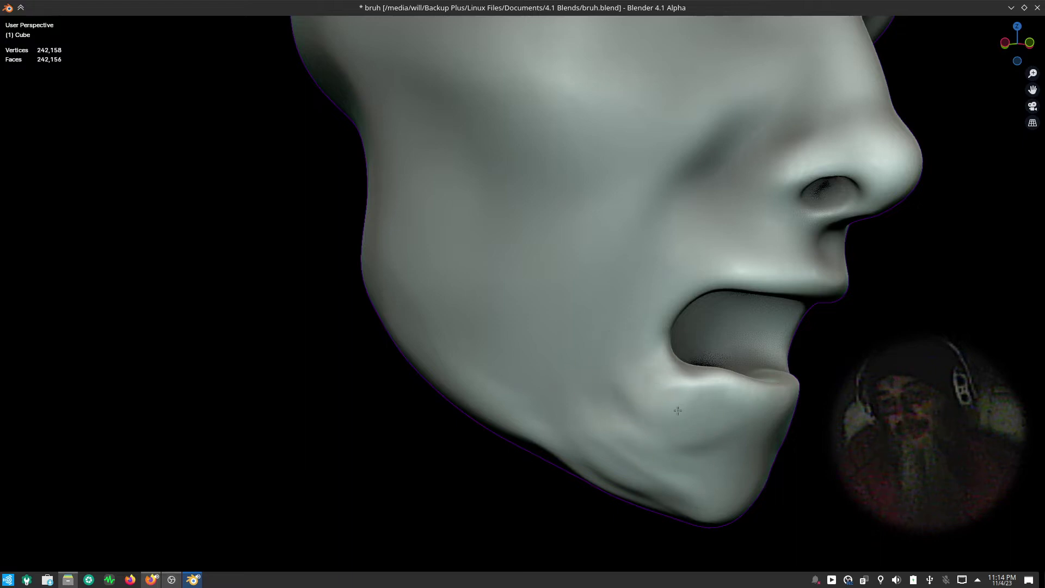
left_click_drag(608, 474, 648, 493)
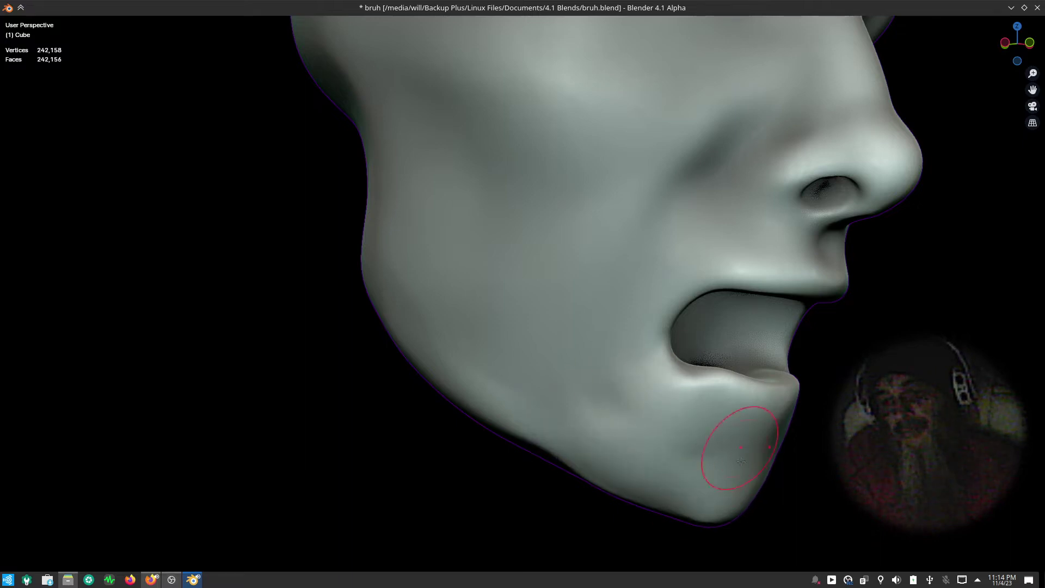
mouse_move(715, 492)
left_mouse_down()
mouse_move(724, 460)
mouse_move(762, 479)
left_mouse_up()
mouse_move(676, 457)
left_mouse_down()
mouse_move(708, 506)
mouse_move(667, 495)
left_mouse_up()
mouse_move(717, 425)
left_mouse_down()
mouse_move(770, 443)
mouse_move(790, 424)
mouse_move(779, 445)
left_mouse_up()
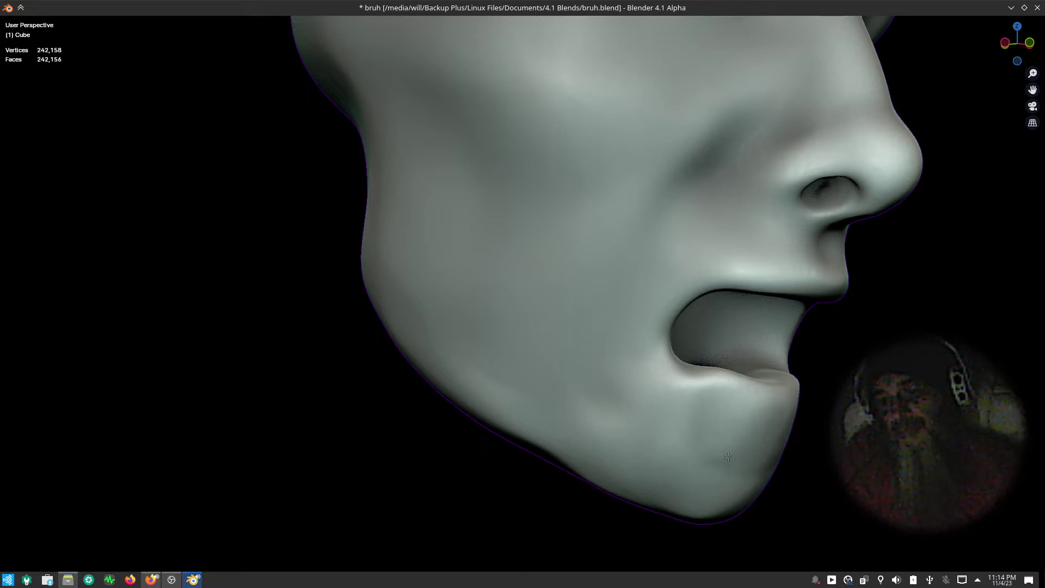
- Refine the upper lip and make both nostril openings narrower and shallower
mouse_move(740, 249)
left_mouse_down()
mouse_move(743, 261)
mouse_move(707, 268)
left_mouse_up()
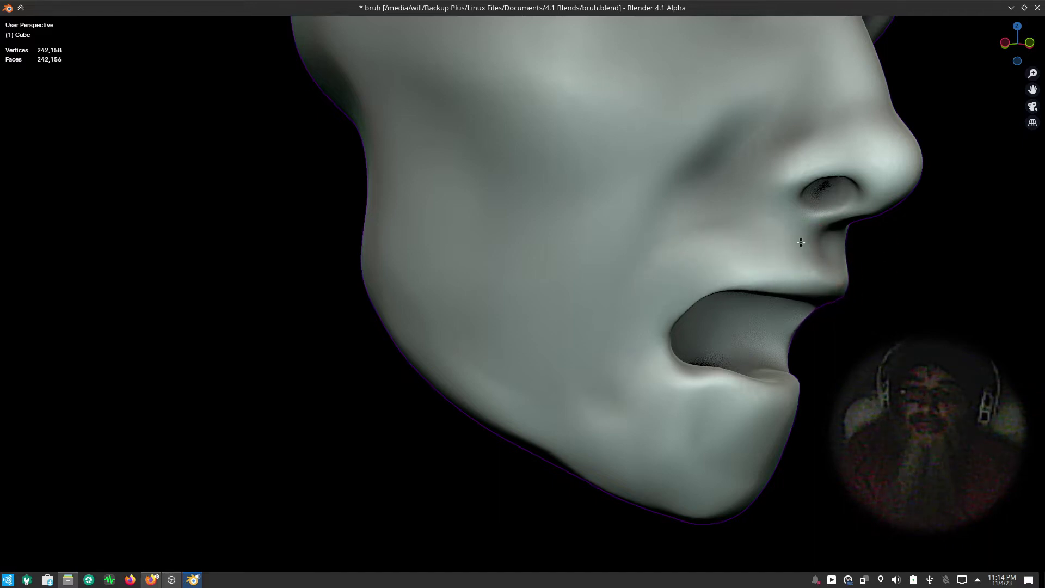
left_click_drag(831, 245, 787, 257)
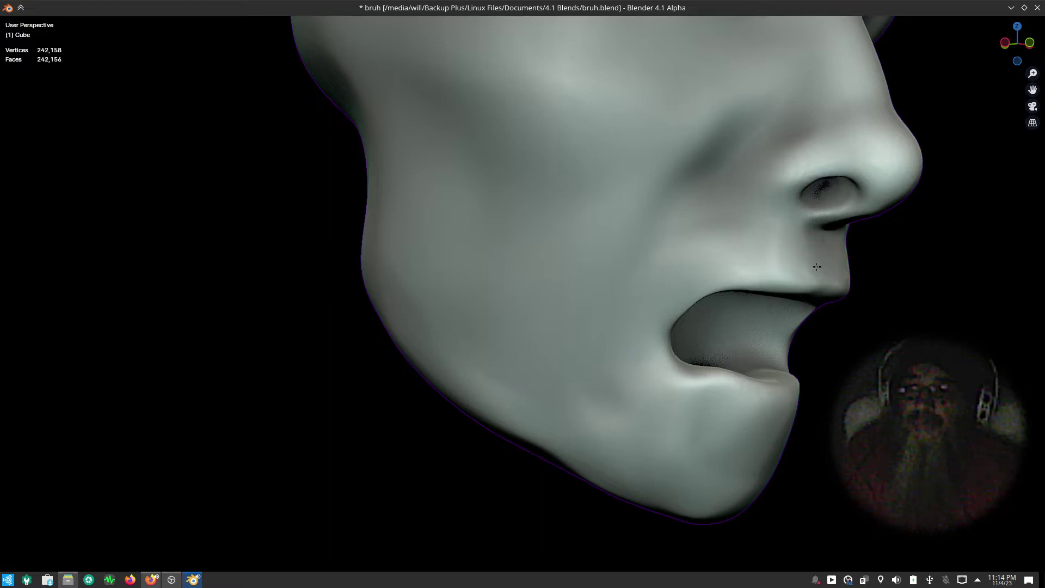
left_click_drag(793, 198, 772, 172)
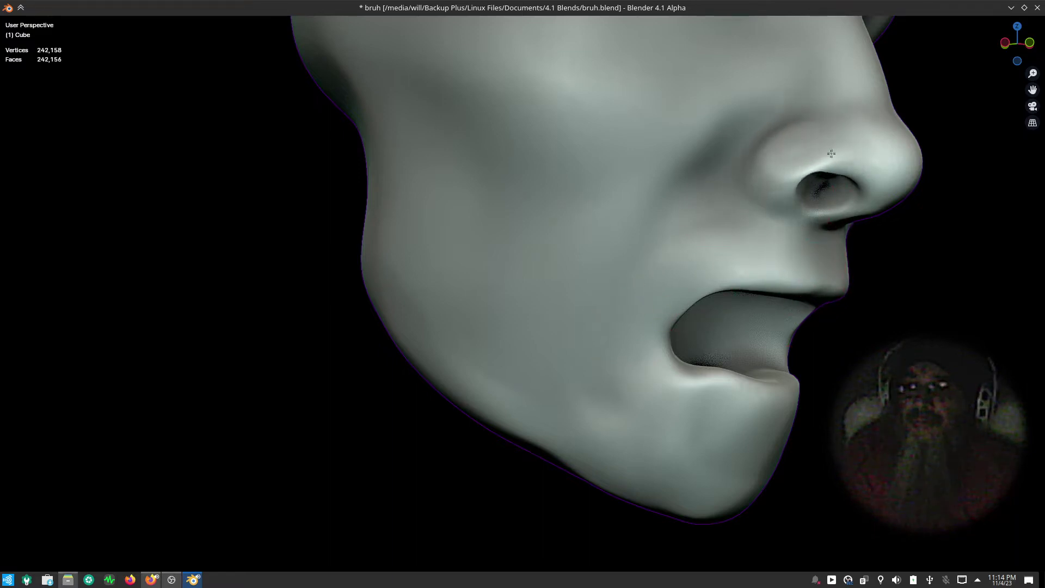
left_click_drag(828, 174, 805, 212)
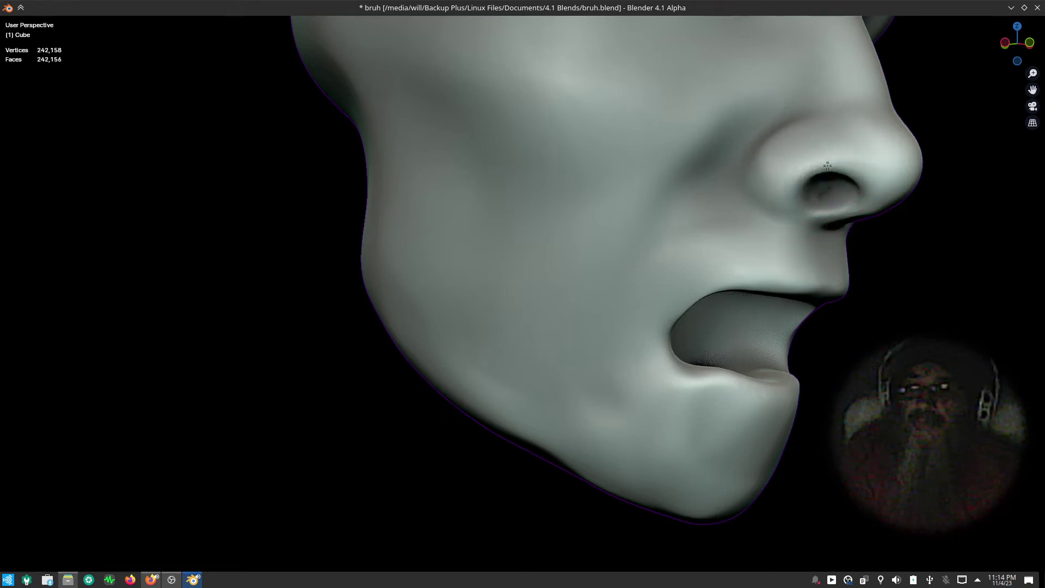
mouse_move(823, 166)
left_mouse_down()
mouse_move(747, 172)
mouse_move(807, 205)
left_mouse_up()
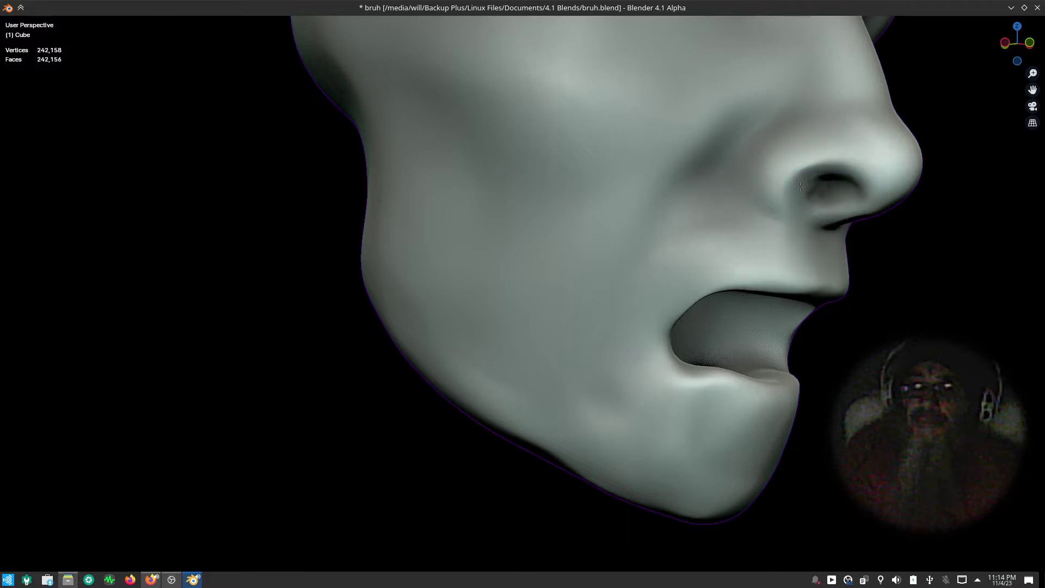
left_click_drag(801, 187, 798, 206)
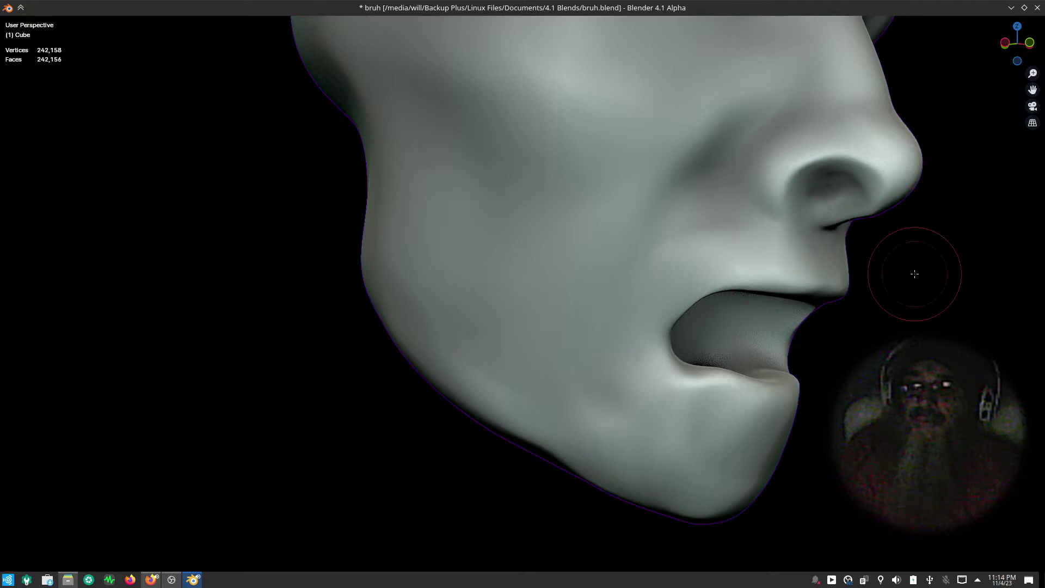
middle_click_drag(915, 264, 885, 303)
left_click_drag(868, 242, 888, 180)
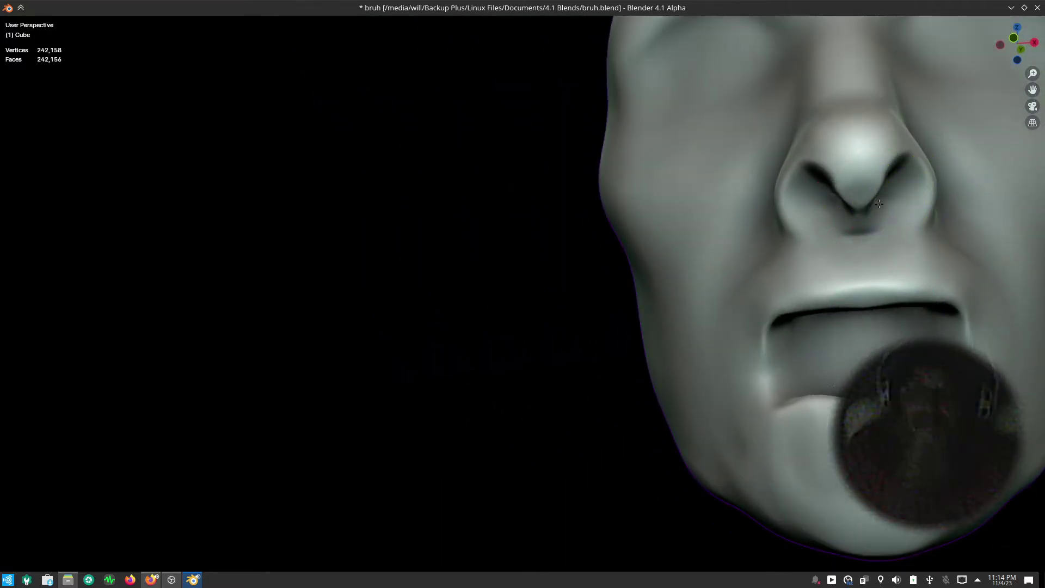
- Deepen both nostrils, then view the mouth from below and the side
left_click_drag(886, 197, 905, 218)
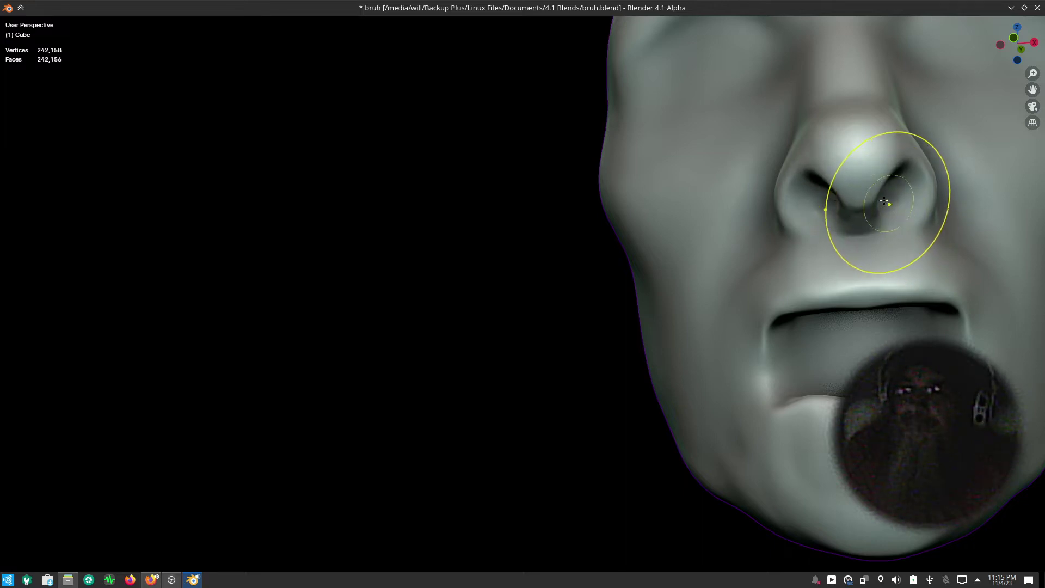
left_click_drag(905, 218, 899, 183)
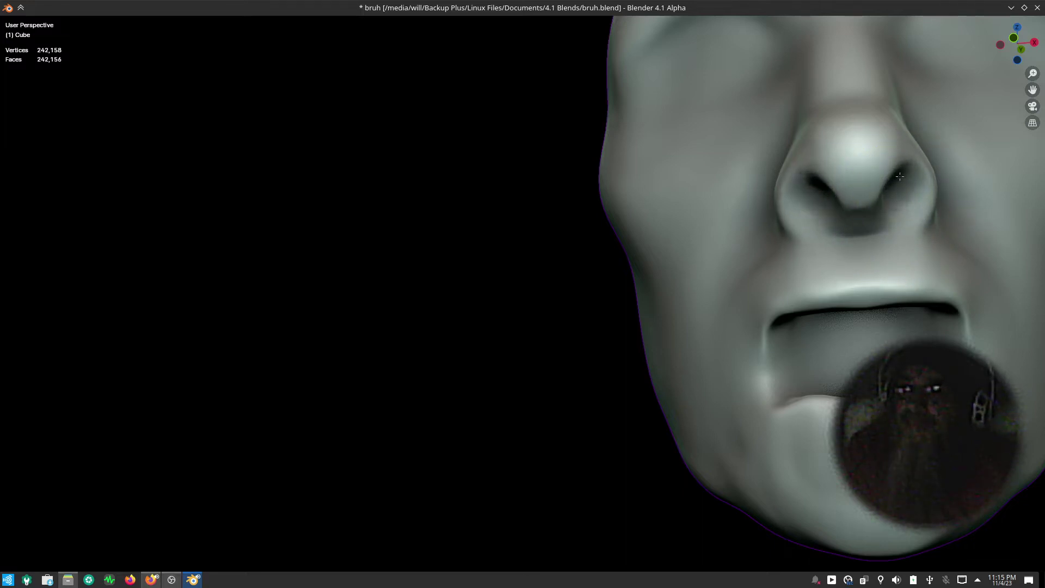
mouse_move(874, 222)
middle_mouse_down()
mouse_move(490, 327)
mouse_move(619, 404)
mouse_move(634, 355)
mouse_move(577, 394)
mouse_move(602, 457)
middle_mouse_up()
scroll(583, 252, "down", 5)
scroll(625, 299, "up", 5)
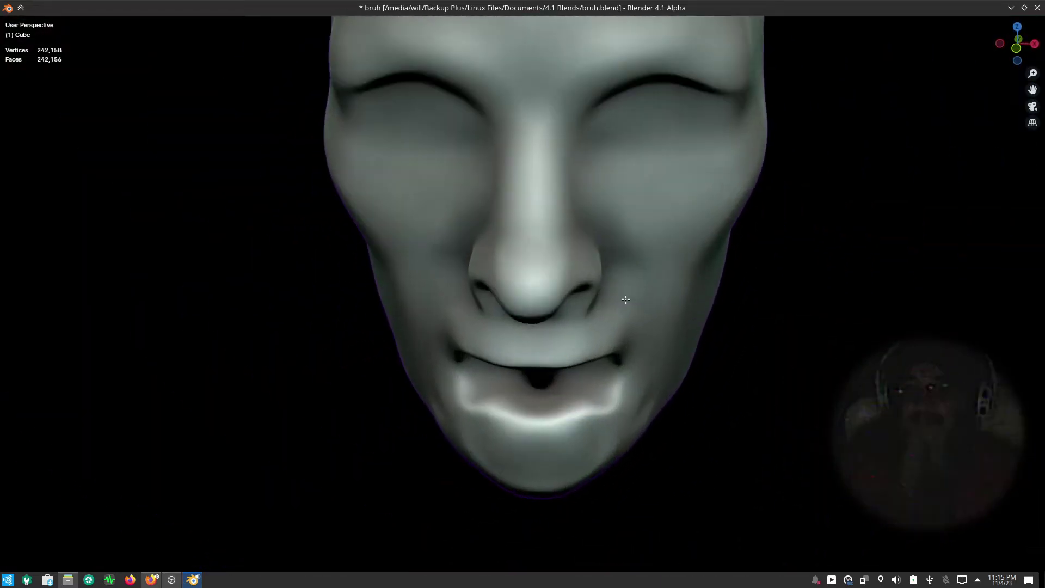
- Discard the lower-lip strokes and reshape the upper-lip line near the mouth corner
middle_click_drag(626, 298, 602, 401)
left_click_drag(602, 402, 626, 398)
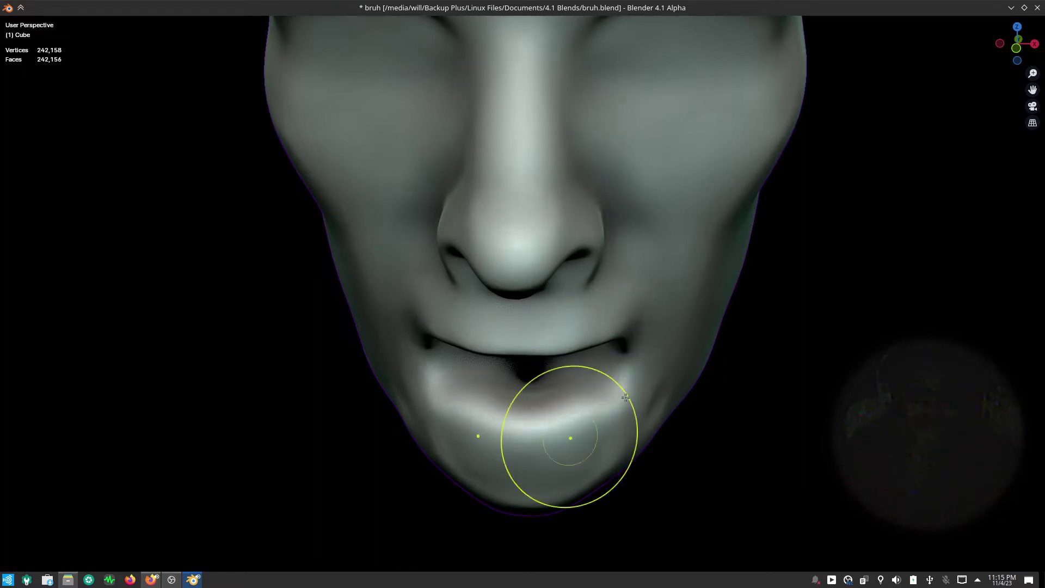
key("ctrl+z")
key("ctrl+z")
key("ctrl+z")
key("ctrl+z")
key("ctrl+z")
key("ctrl+z")
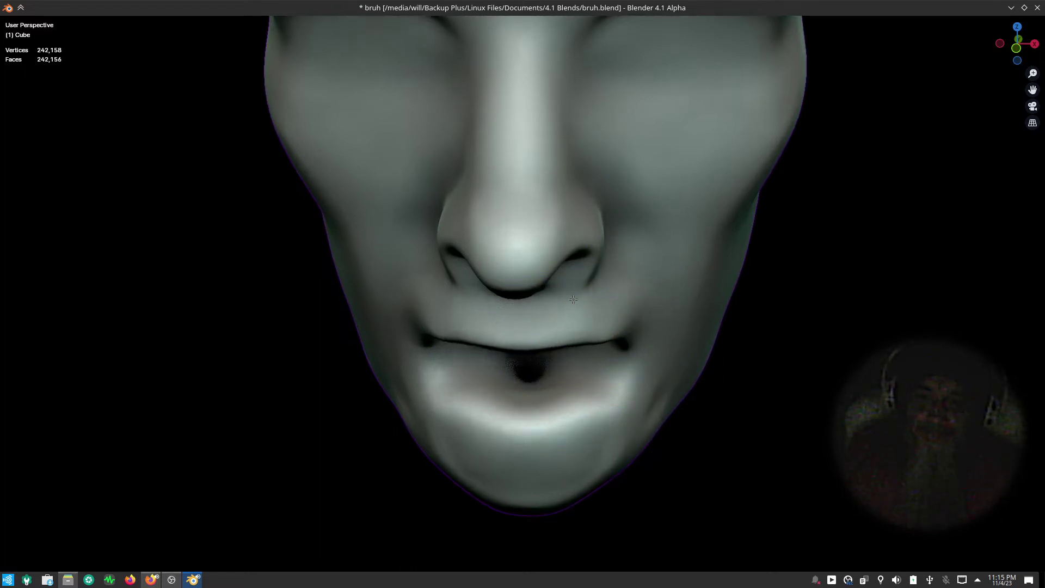
mouse_move(583, 316)
left_mouse_down()
mouse_move(592, 302)
mouse_move(583, 333)
mouse_move(650, 352)
mouse_move(642, 328)
mouse_move(677, 337)
left_mouse_up()
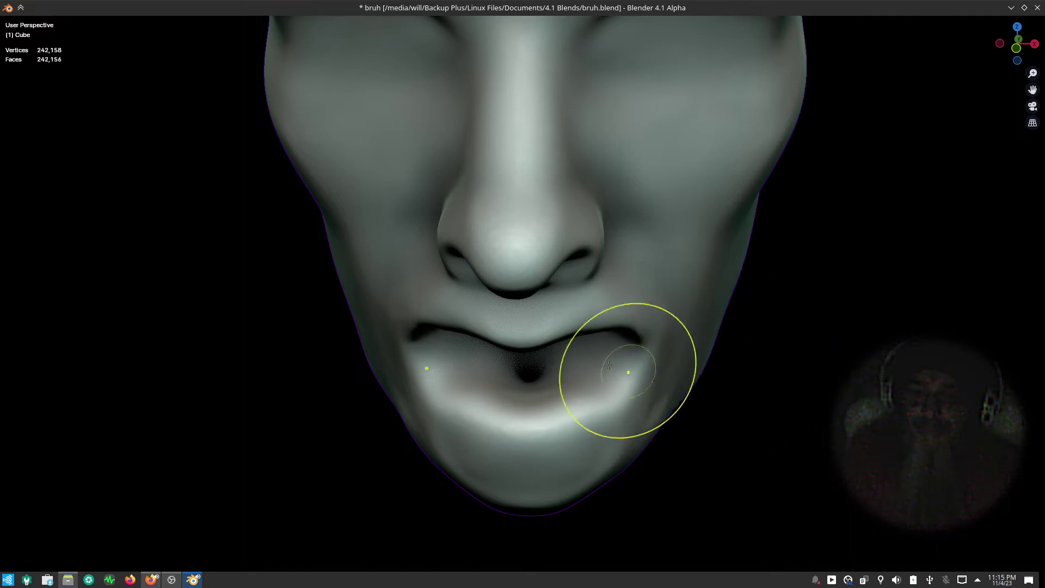
mouse_move(590, 384)
middle_mouse_down()
mouse_move(690, 444)
mouse_move(625, 401)
middle_mouse_up()
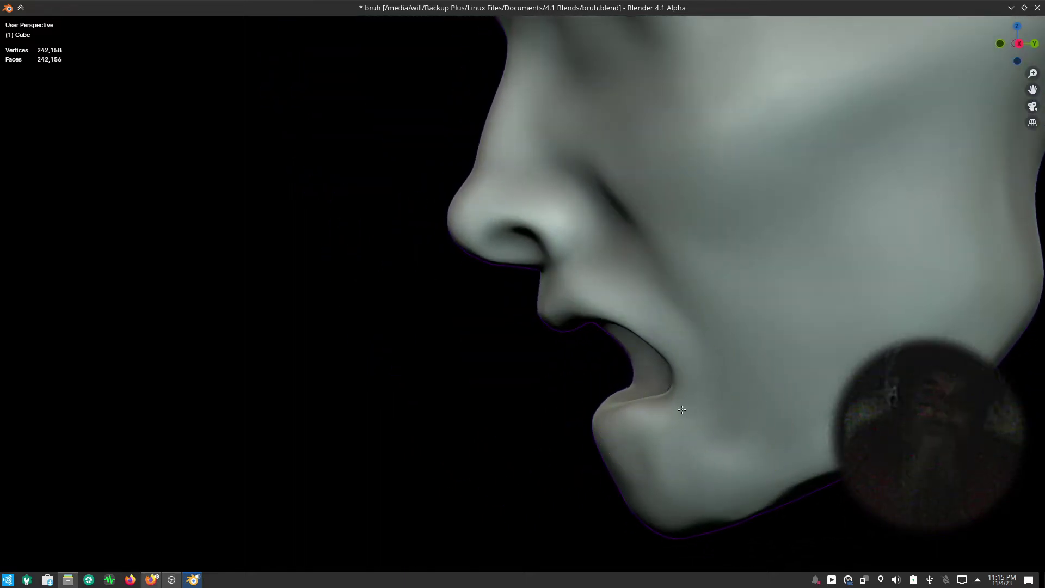
- Refine the inner upper lip, then compare the lower-lip stroke and leave it undone
left_click_drag(577, 330, 599, 321)
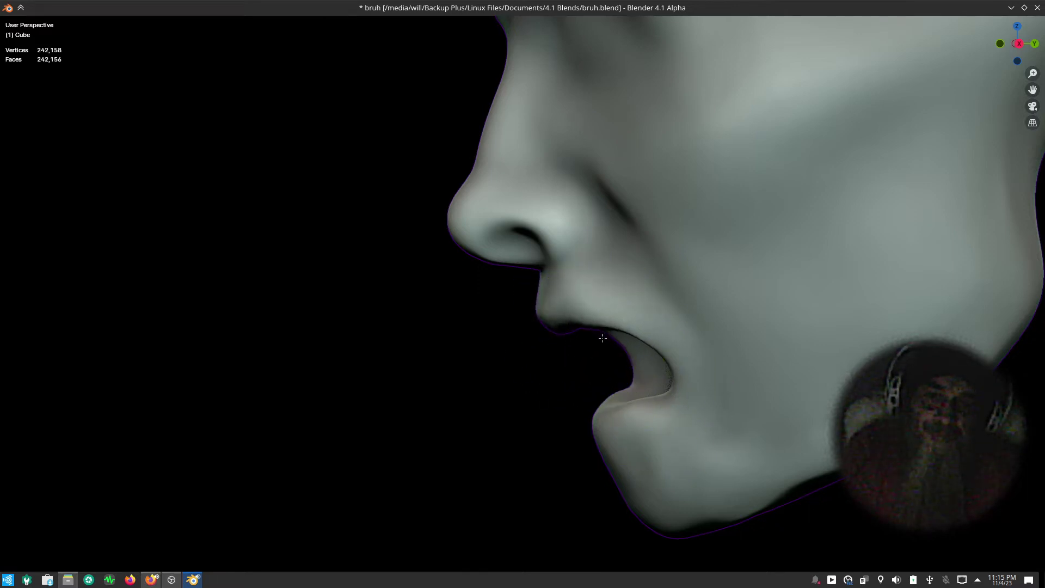
mouse_move(604, 321)
left_mouse_down()
mouse_move(632, 341)
mouse_move(629, 332)
mouse_move(597, 465)
mouse_move(587, 444)
mouse_move(618, 455)
mouse_move(646, 431)
mouse_move(670, 450)
left_mouse_up()
key("ctrl+z")
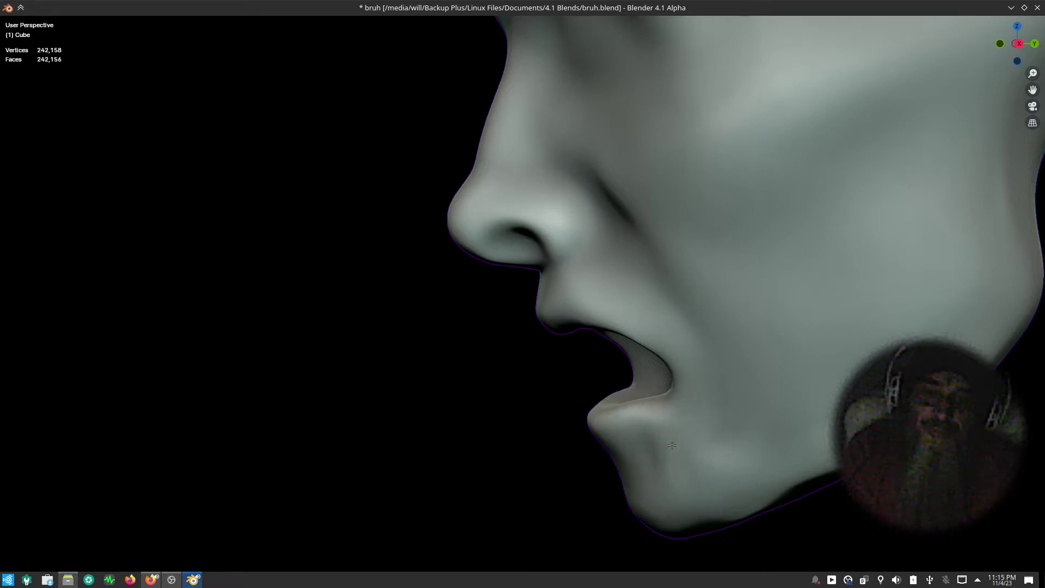
key("ctrl+shift+z")
key("ctrl+z")
key("ctrl+shift+z")
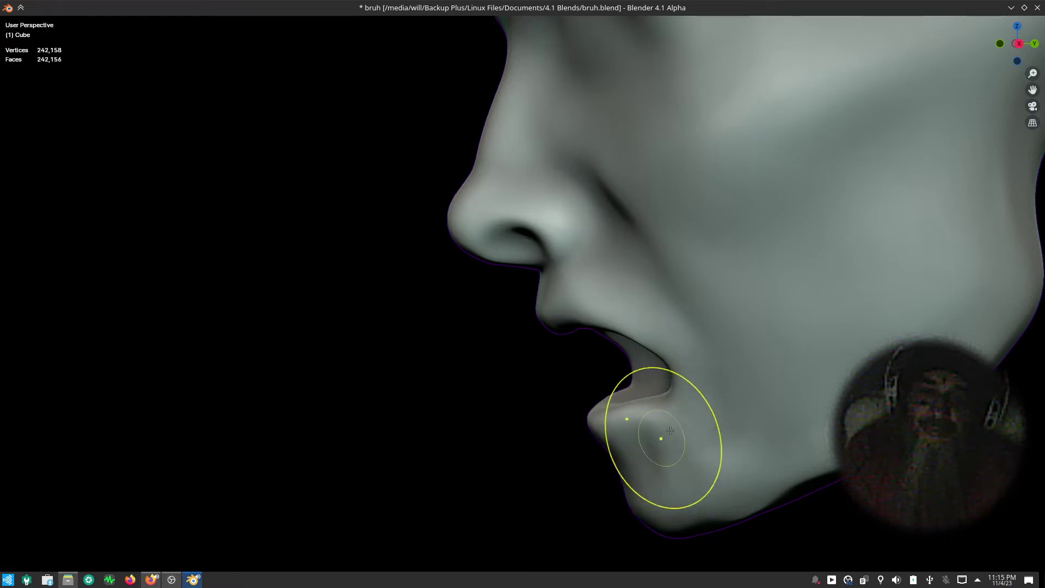
key("ctrl+z")
key("ctrl+shift+z")
key("ctrl+z")
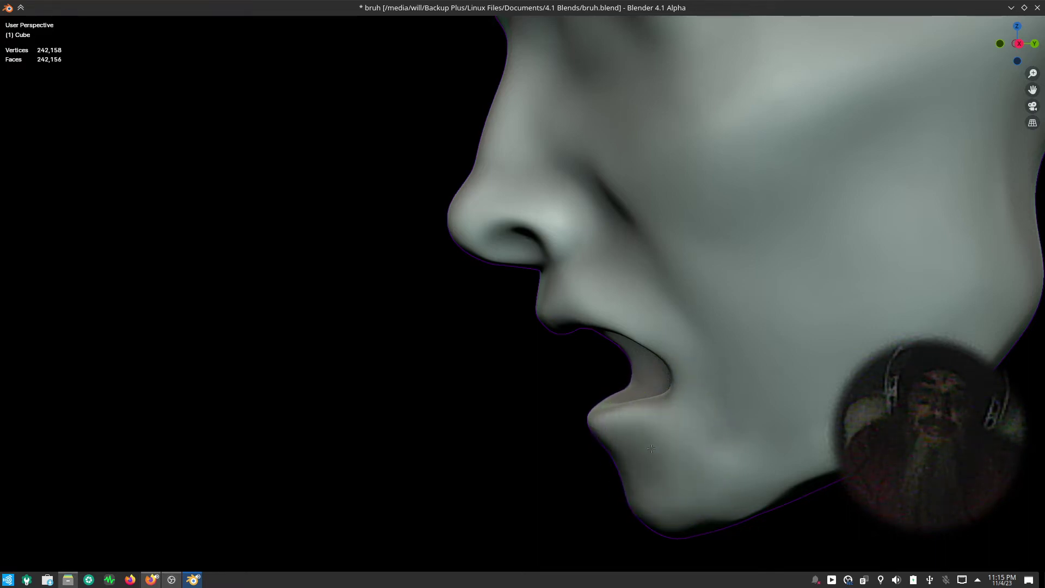
key("ctrl+shift+z")
key("ctrl+z")
- Orbit to a front view and zoom out to frame the whole head
middle_click_drag(677, 436, 628, 504)
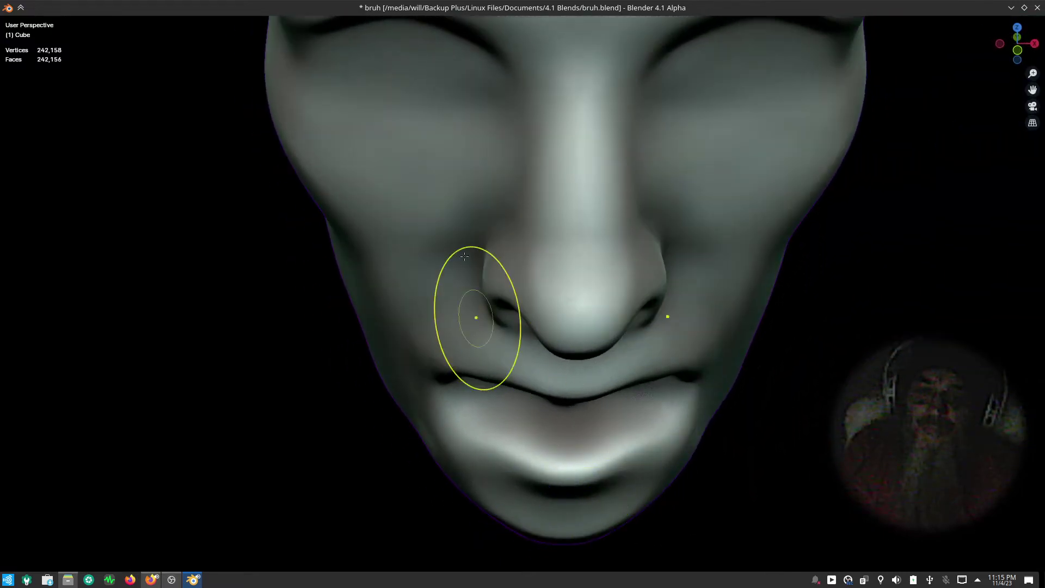
scroll(533, 522, "down", 6)
middle_click_drag(532, 523, 627, 461)
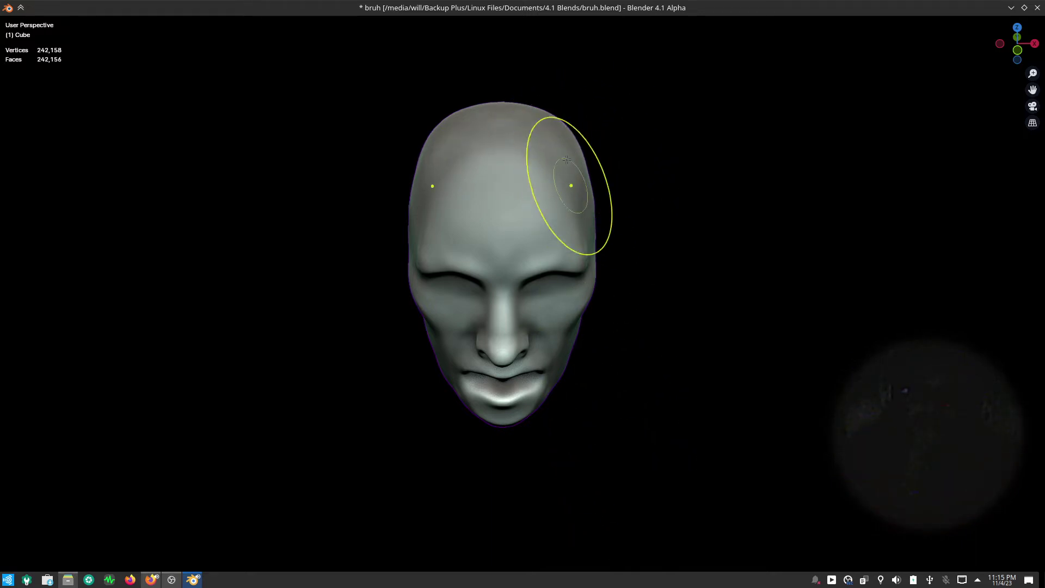
mouse_move(664, 274)
middle_mouse_down("shift")
mouse_move(683, 365)
mouse_move(667, 365)
middle_mouse_up("shift")
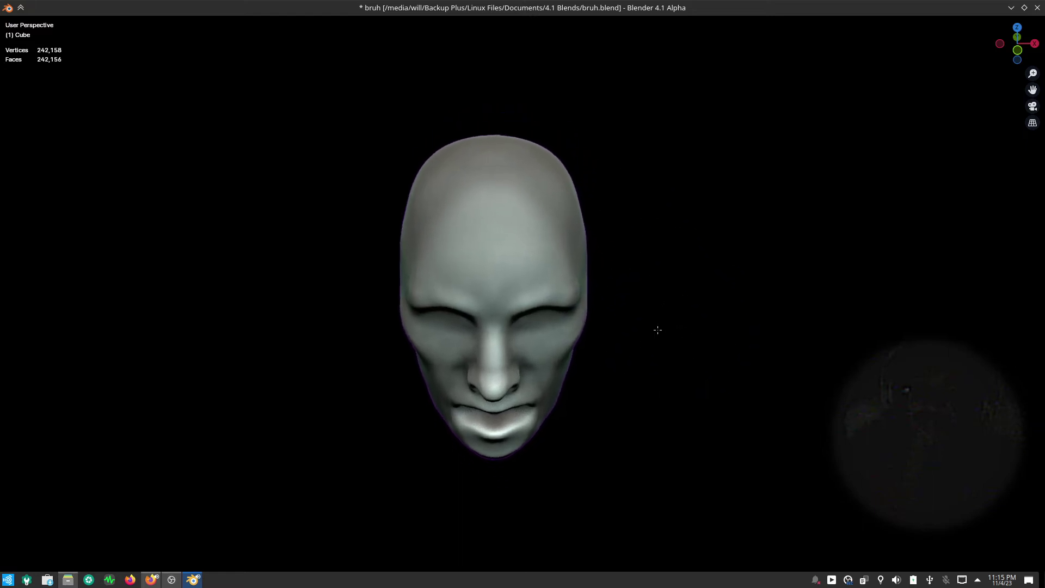
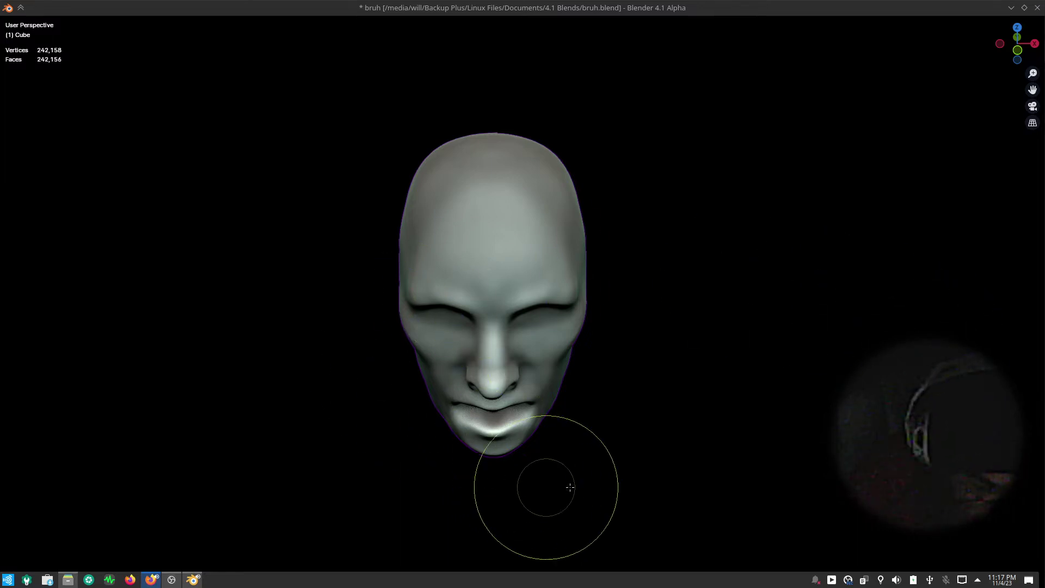
- Pick a build-up brush from Quick Favorites and stroke along the lower lip to fill it out
mouse_move(570, 487)
middle_mouse_down()
mouse_move(675, 413)
mouse_move(588, 380)
mouse_move(566, 425)
mouse_move(599, 430)
mouse_move(620, 397)
mouse_move(618, 478)
middle_mouse_up()
scroll(618, 478, "up", 3)
scroll(611, 425, "up", 2)
scroll(664, 408, "up", 2)
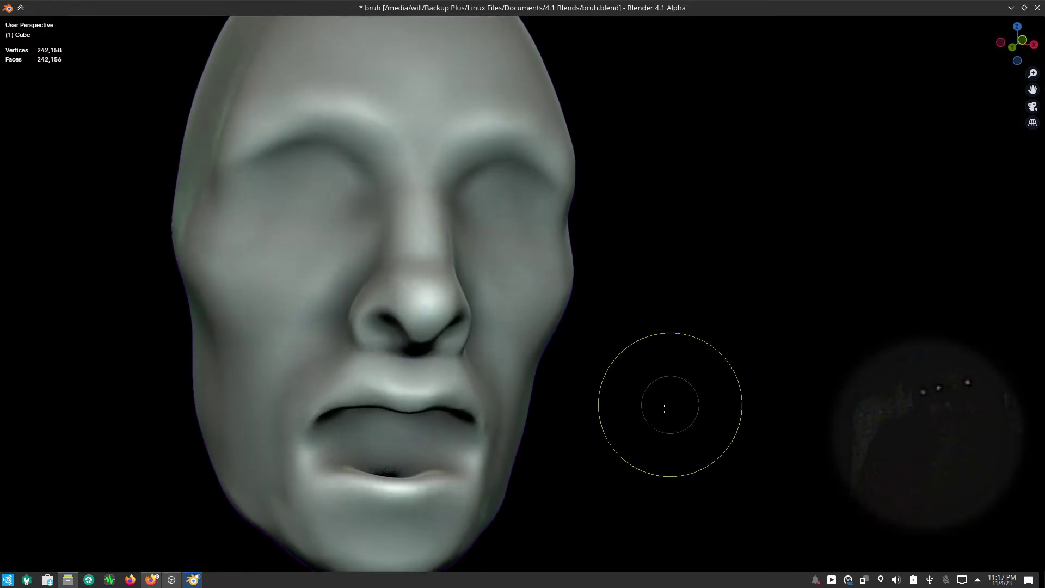
middle_click_drag(664, 409, 635, 460)
key("q")
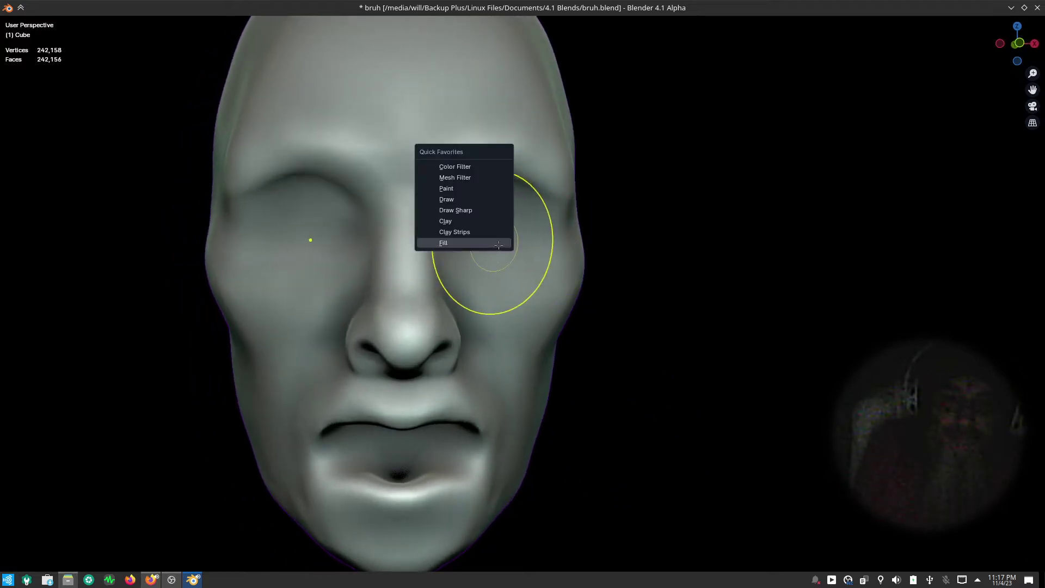
left_click(493, 232)
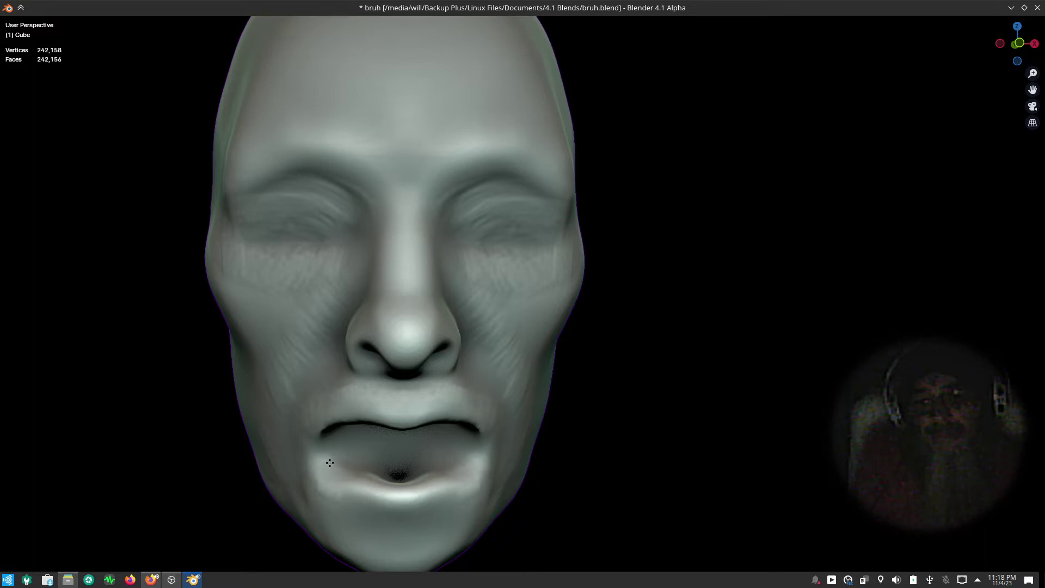
left_click_drag(353, 489, 446, 499)
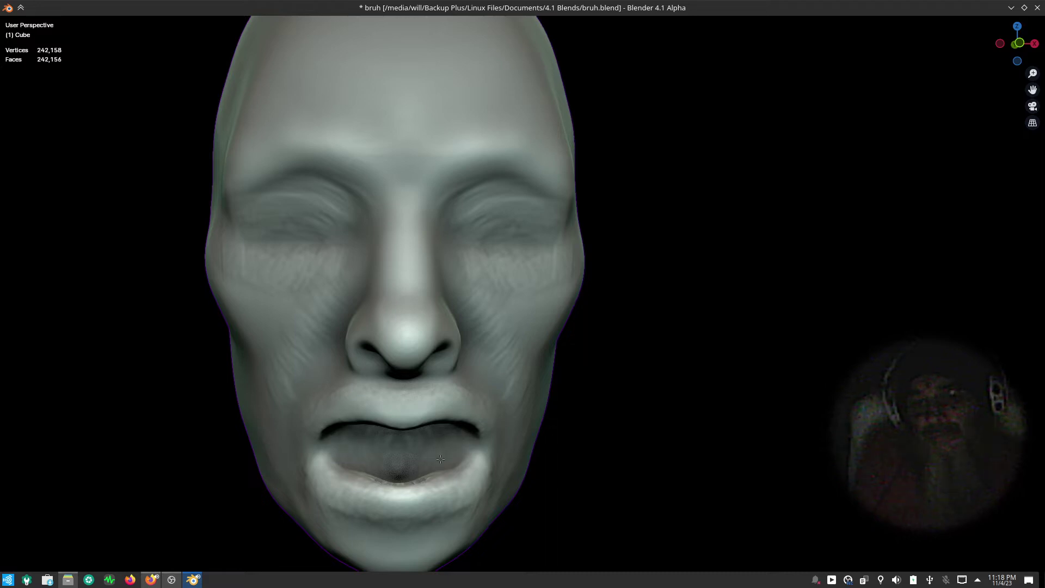
scroll(549, 279, "down", 6)
mouse_move(590, 434)
middle_mouse_down()
mouse_move(602, 324)
mouse_move(588, 305)
mouse_move(586, 363)
mouse_move(586, 299)
middle_mouse_up()
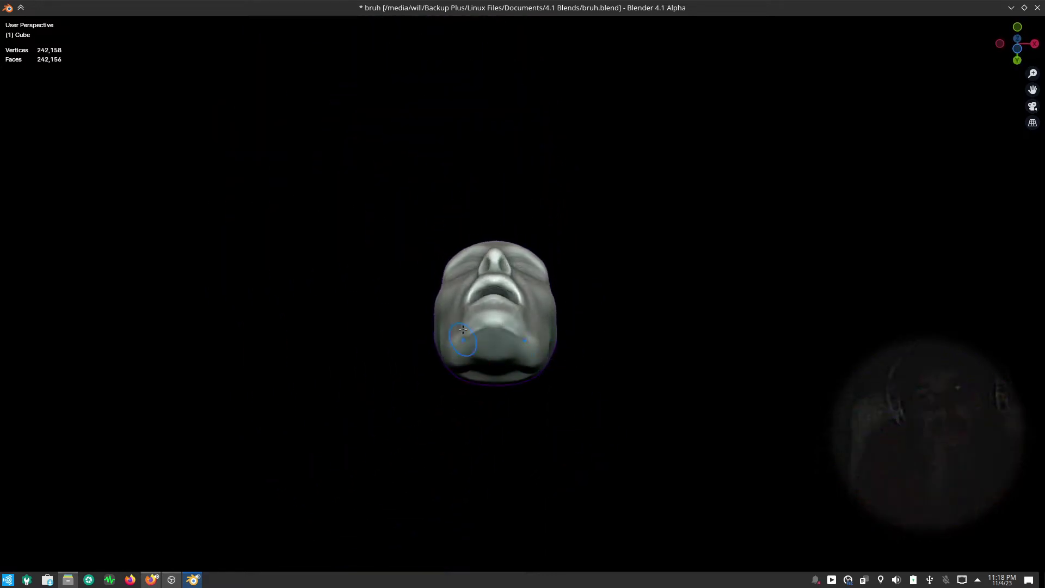
- Reshape the chin from below with the Fill brush
scroll(548, 205, "up", 2)
key("w")
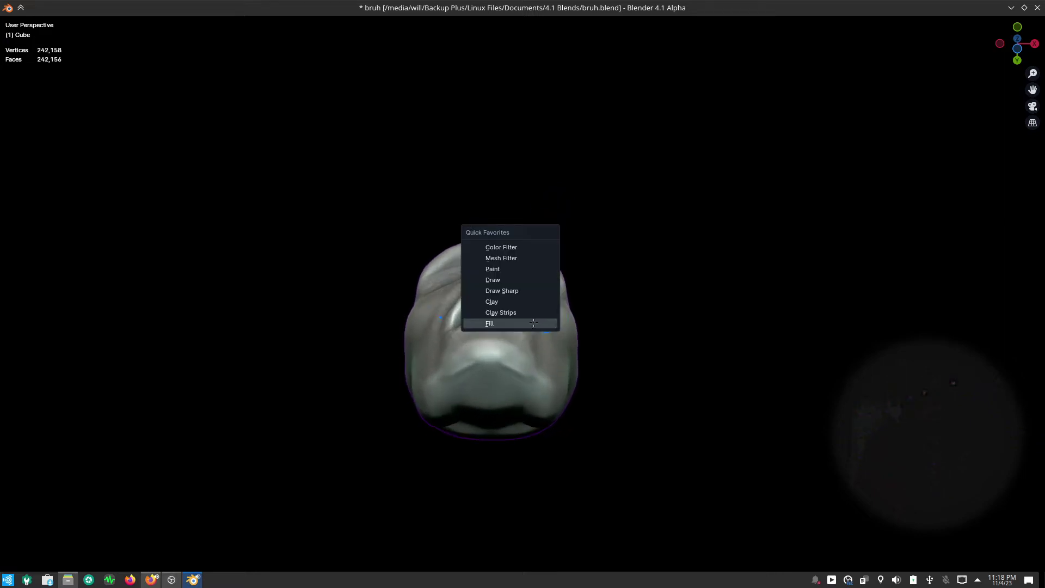
left_click(545, 321)
scroll(482, 418, "up", 1)
scroll(481, 419, "up", 2)
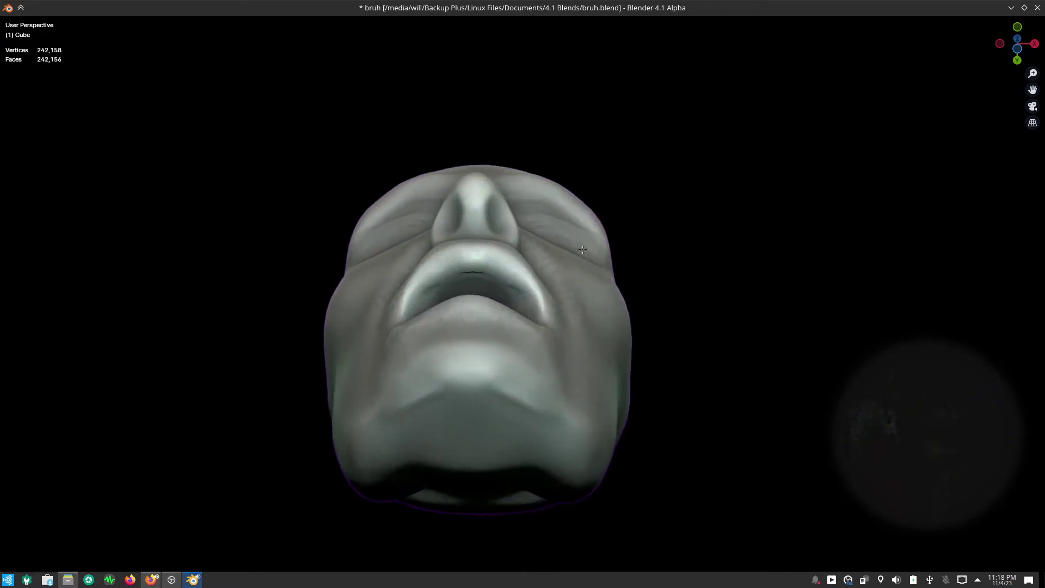
scroll(463, 381, "up", 1)
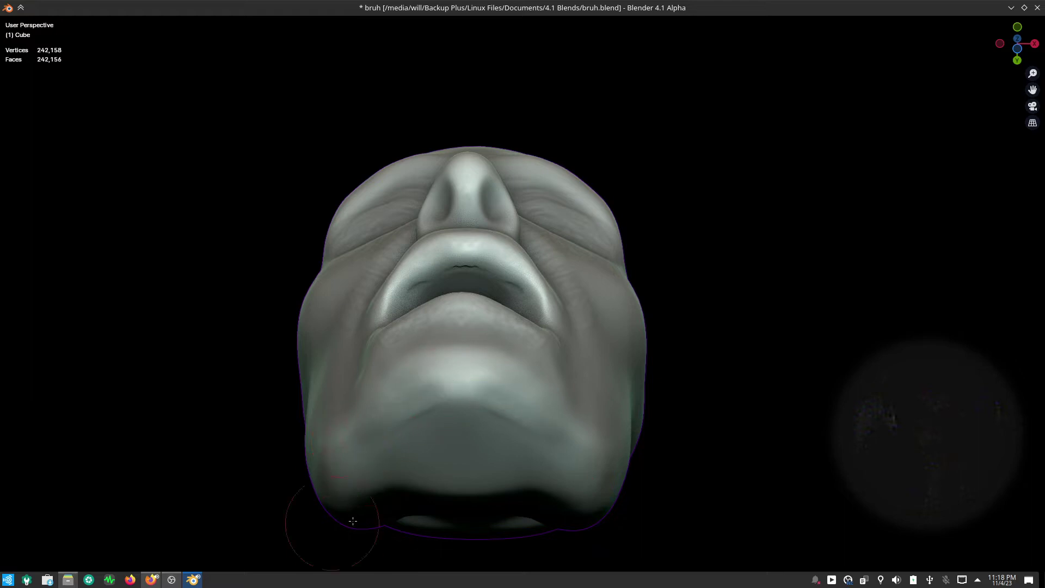
mouse_move(462, 361)
left_mouse_down()
mouse_move(385, 430)
mouse_move(475, 411)
mouse_move(462, 293)
left_mouse_up()
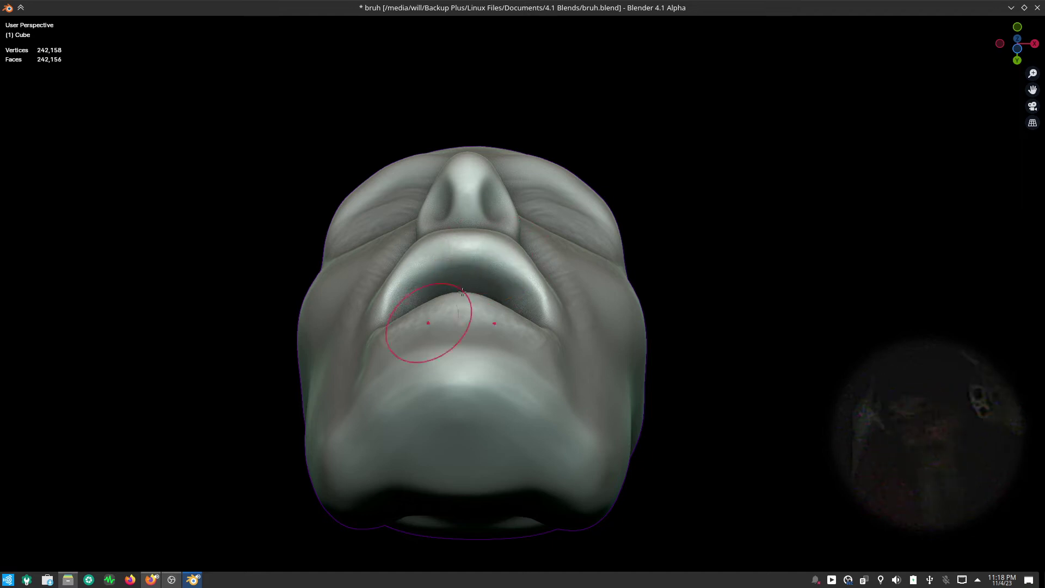
mouse_move(462, 292)
middle_mouse_down()
mouse_move(565, 296)
mouse_move(453, 477)
middle_mouse_up()
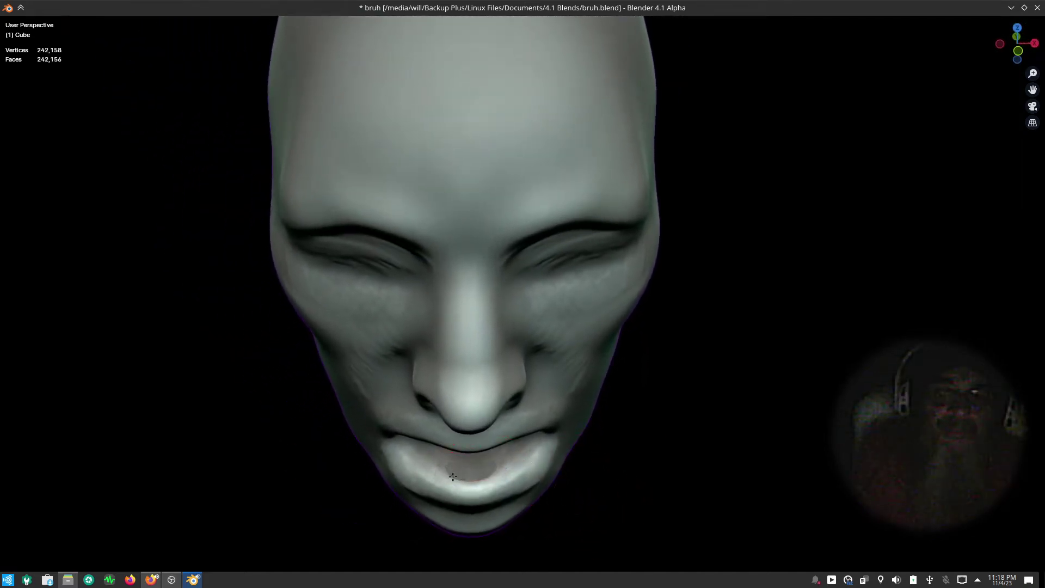
- Sculpt the lower lip, sharpening its lower edge and pushing it inward
left_click_drag(456, 475, 453, 455)
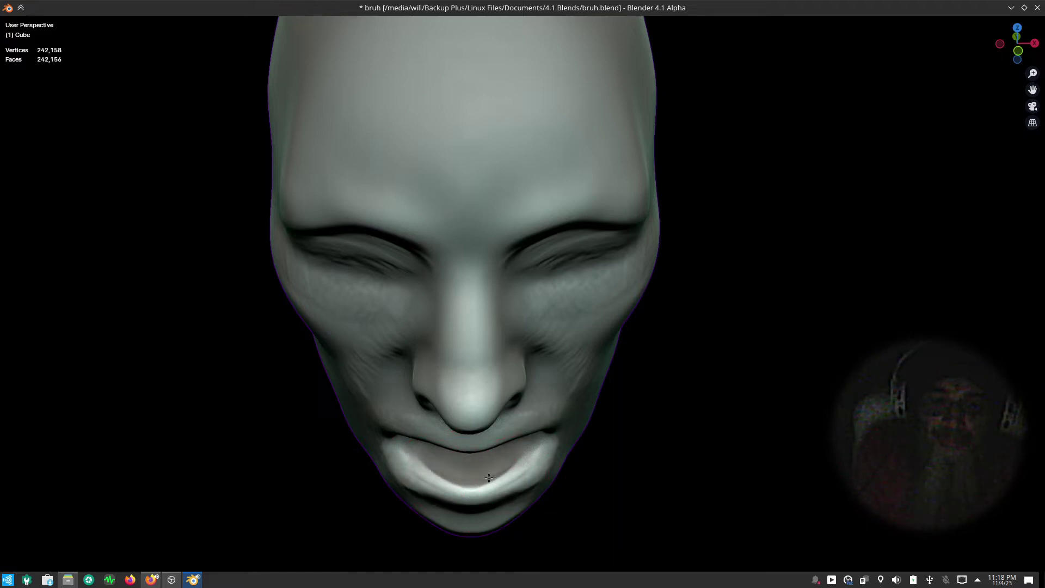
left_click_drag(522, 490, 430, 487)
left_click_drag(490, 504, 490, 479)
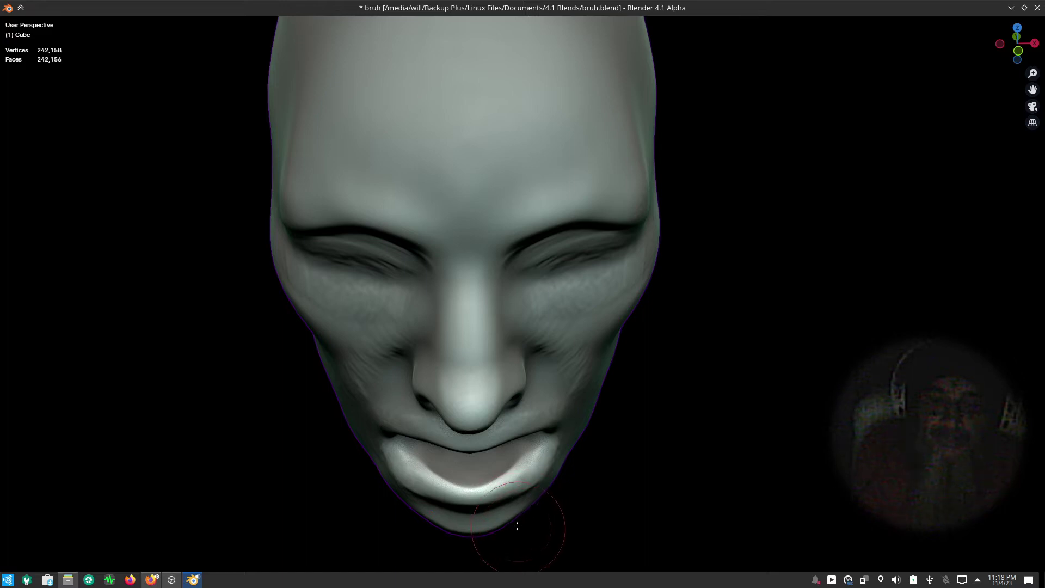
mouse_move(561, 517)
middle_mouse_down()
mouse_move(562, 440)
mouse_move(637, 350)
middle_mouse_up()
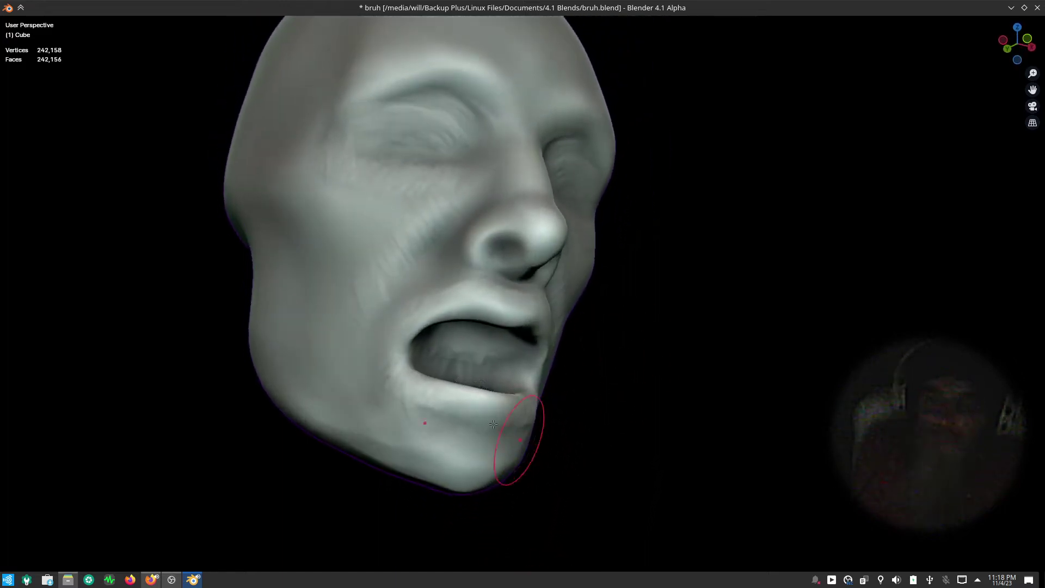
scroll(517, 431, "up", 3)
mouse_move(446, 414)
left_mouse_down()
mouse_move(501, 436)
mouse_move(462, 430)
left_mouse_up()
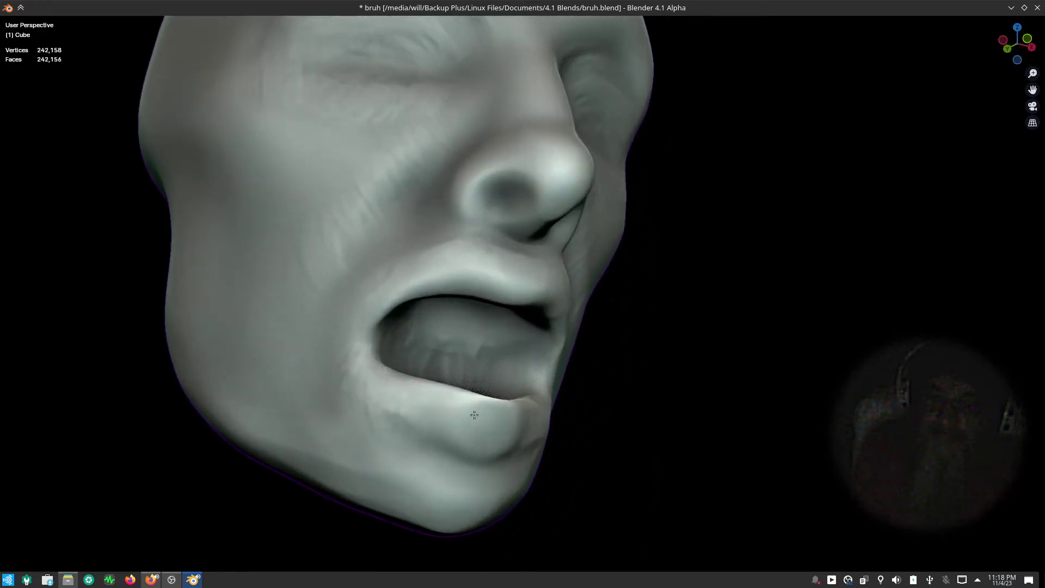
left_click_drag(435, 381, 393, 377)
- Switch to a different sculpt brush and bring the face back to a frontal view
right_click(397, 392)
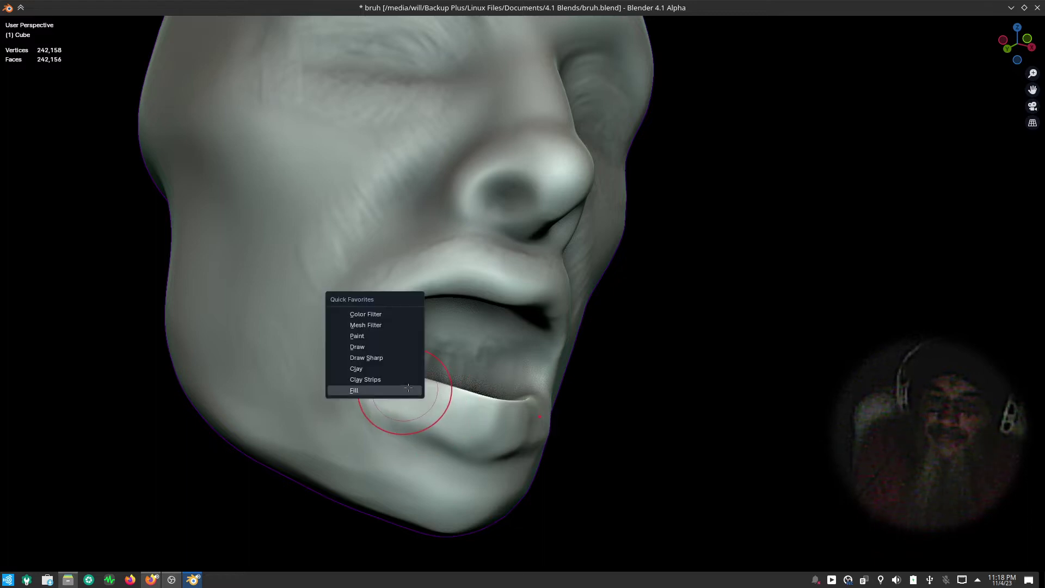
left_click(406, 378)
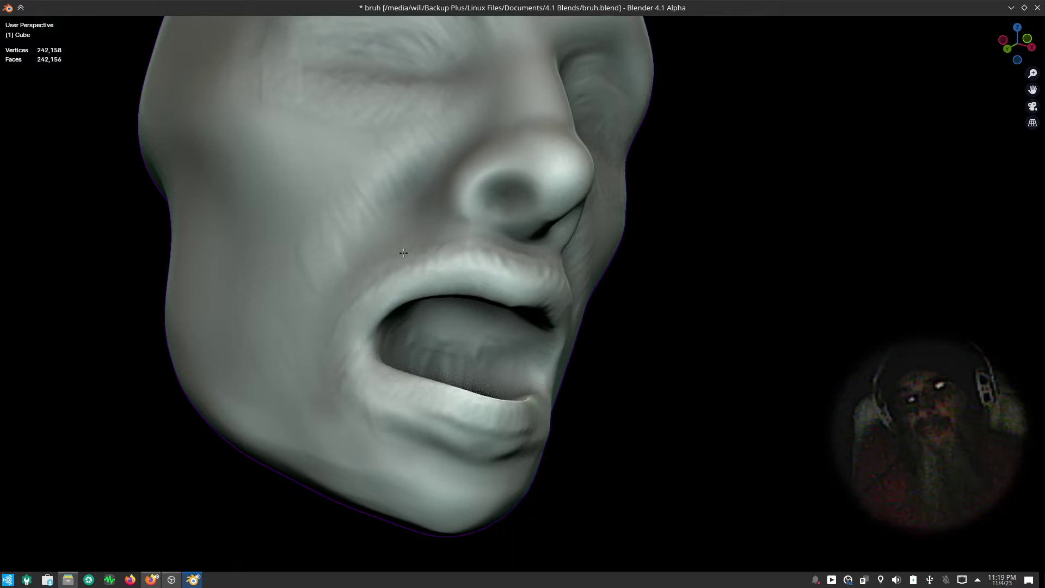
left_click(409, 269)
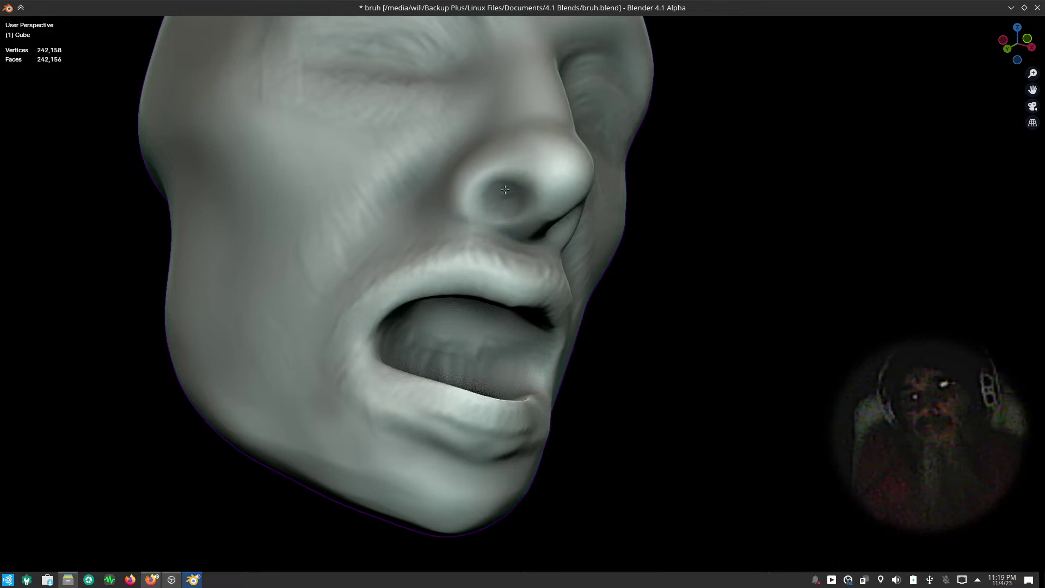
scroll(422, 333, "down", 3)
mouse_move(421, 333)
middle_mouse_down()
mouse_move(560, 497)
mouse_move(562, 460)
mouse_move(591, 477)
mouse_move(588, 499)
mouse_move(628, 427)
mouse_move(621, 406)
mouse_move(590, 492)
mouse_move(553, 462)
mouse_move(562, 397)
mouse_move(454, 425)
middle_mouse_up()
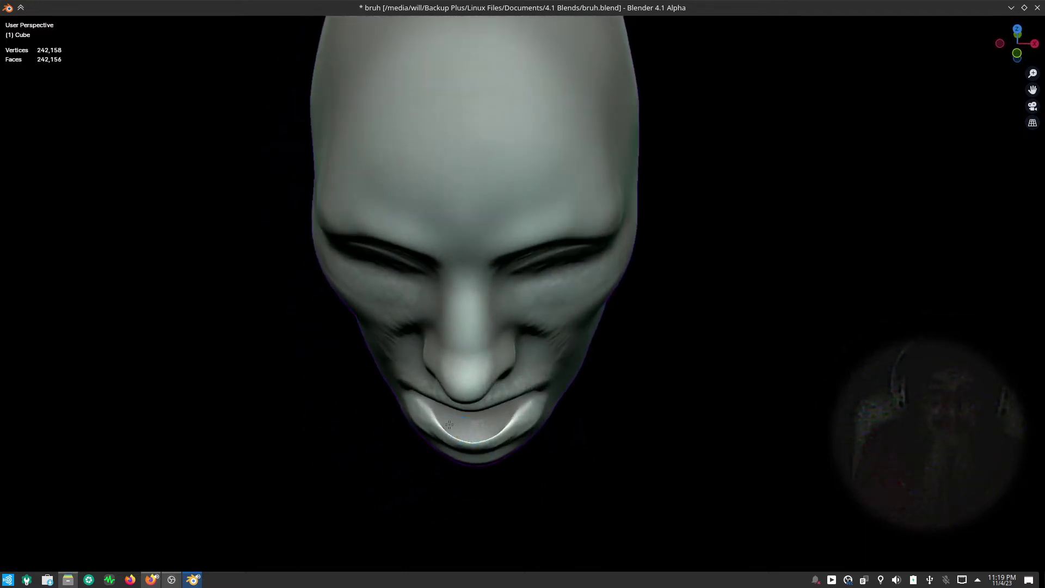
- With a resized Fill brush, sculpt teeth-like ridges across the inner lip on both sides
right_click(447, 426)
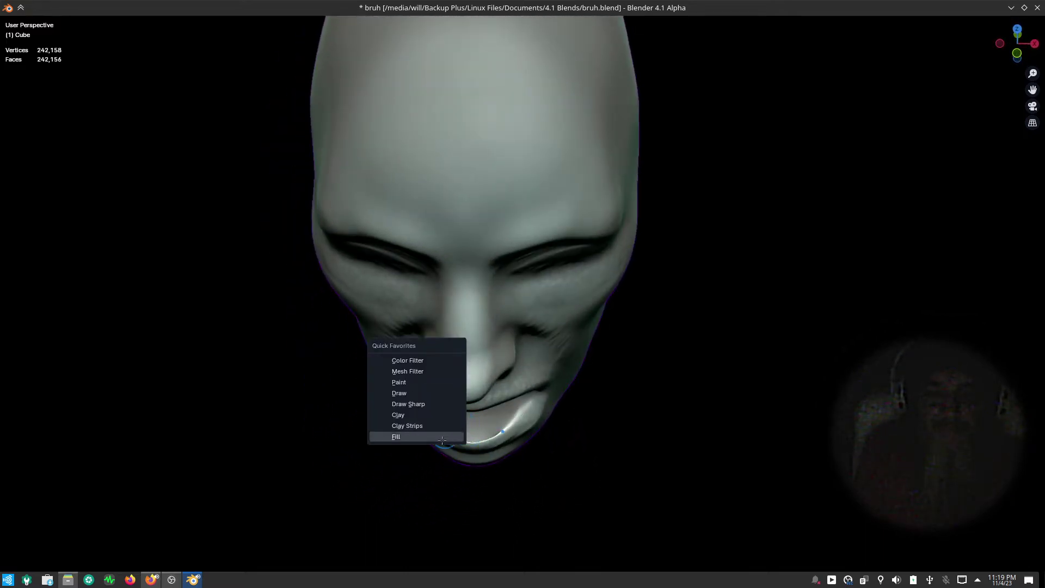
left_click(448, 439)
key("f")
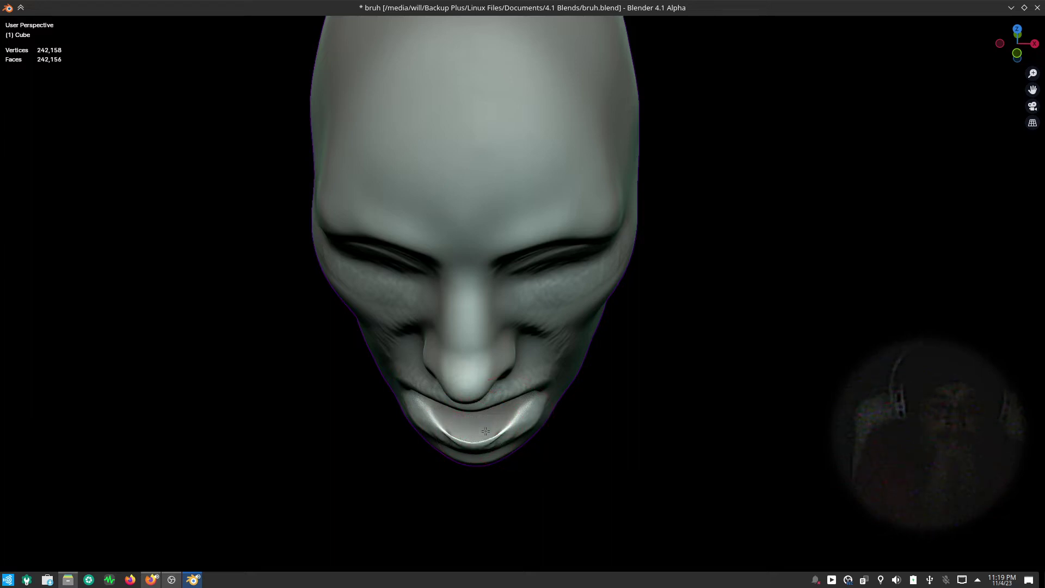
left_click_drag(506, 424, 447, 427)
mouse_move(509, 430)
left_mouse_down()
mouse_move(439, 433)
mouse_move(517, 424)
left_mouse_up()
mouse_move(430, 419)
left_mouse_down()
mouse_move(526, 422)
mouse_move(508, 433)
left_mouse_up()
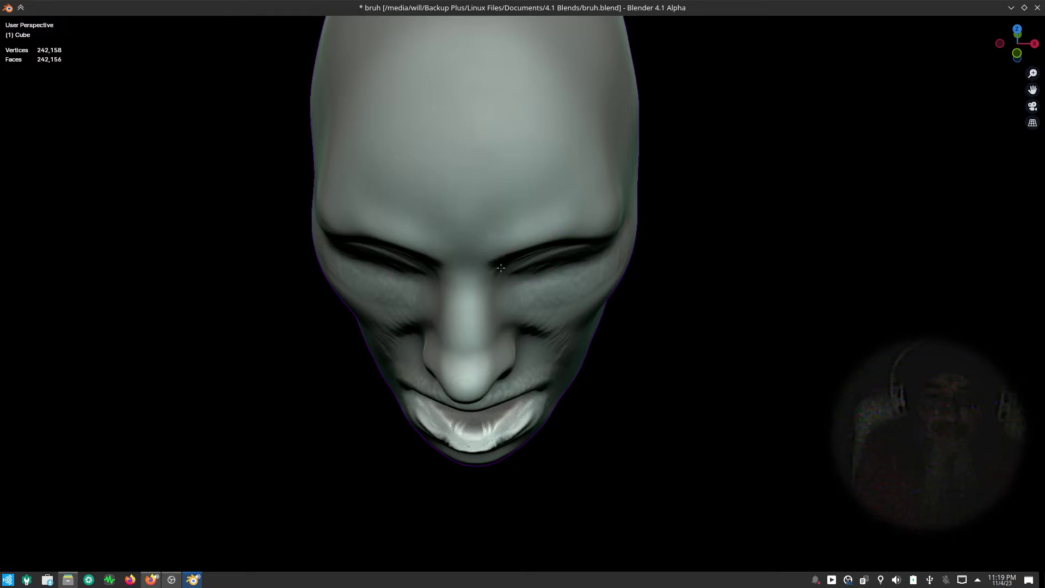
- Raise and extend the brow ridge above both eyes and deepen the eye creases
mouse_move(500, 255)
left_mouse_down()
mouse_move(509, 232)
mouse_move(486, 264)
mouse_move(526, 231)
mouse_move(568, 227)
left_mouse_up()
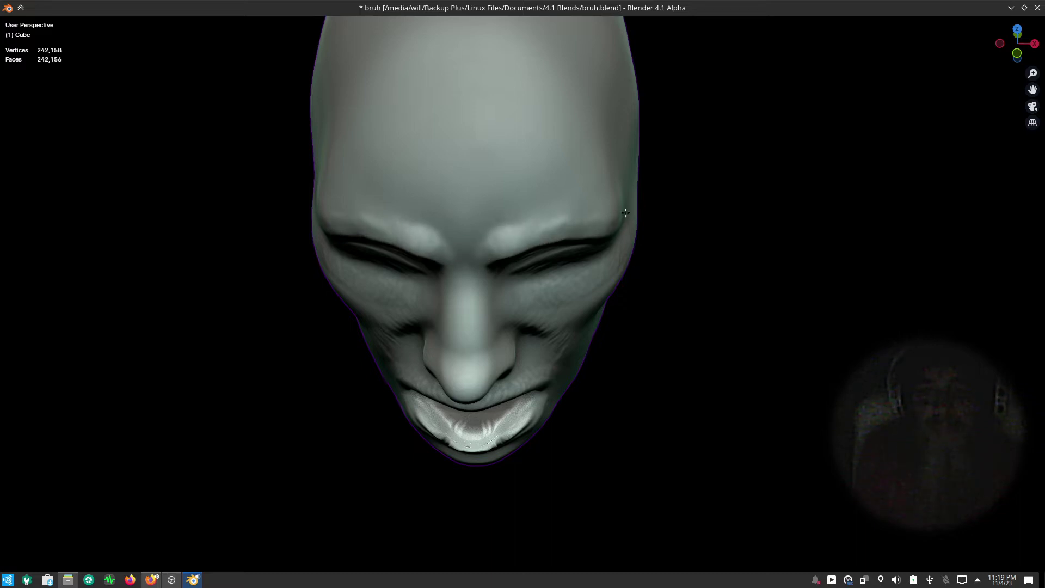
mouse_move(625, 213)
left_mouse_down()
mouse_move(544, 217)
mouse_move(512, 245)
left_mouse_up()
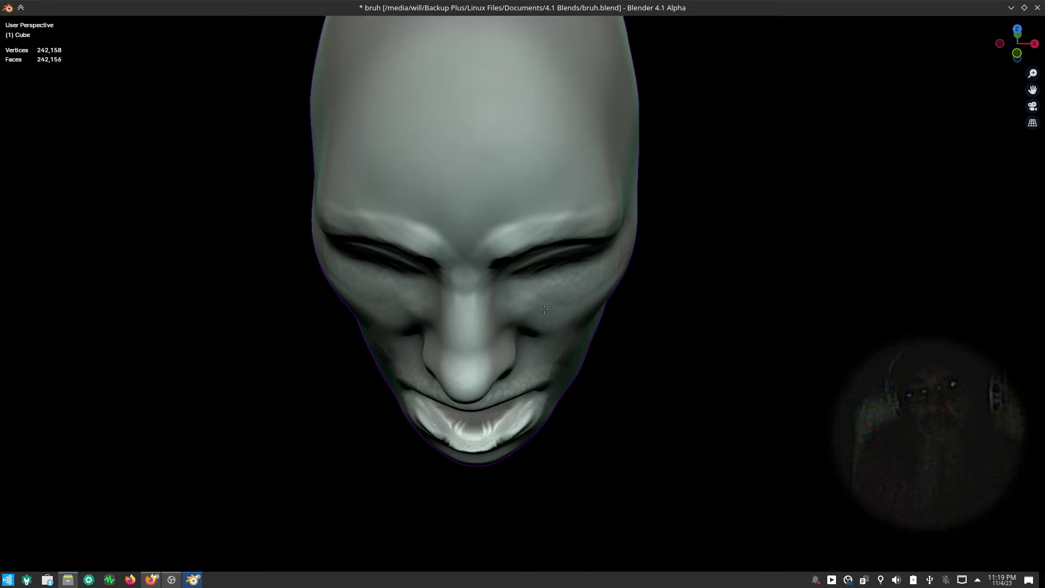
middle_click_drag(598, 354, 548, 397)
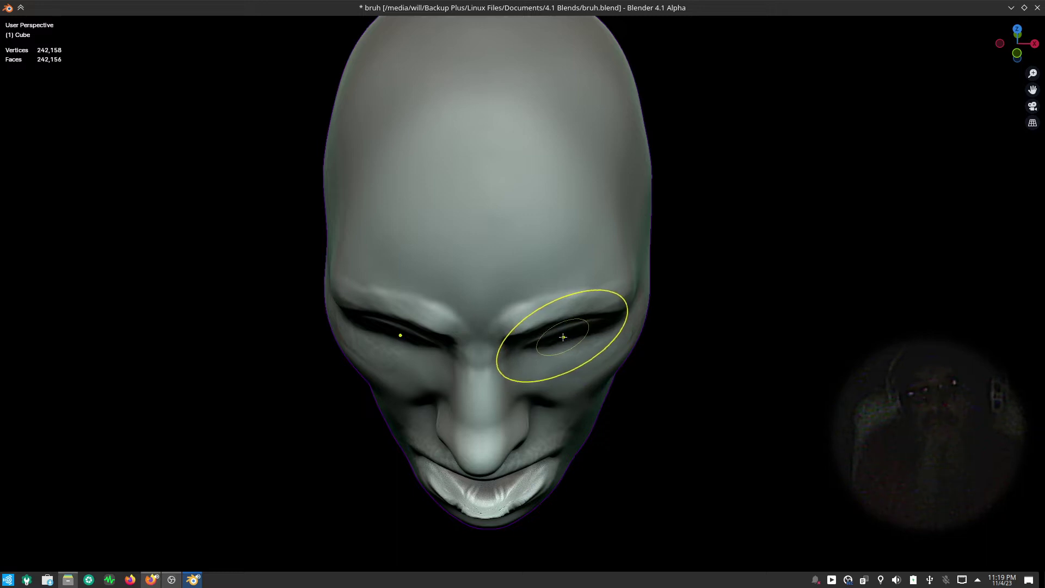
mouse_move(560, 339)
left_mouse_down()
mouse_move(574, 362)
mouse_move(549, 378)
mouse_move(584, 368)
mouse_move(607, 383)
mouse_move(502, 417)
mouse_move(515, 406)
mouse_move(509, 442)
mouse_move(523, 427)
mouse_move(555, 454)
mouse_move(532, 399)
left_mouse_up()
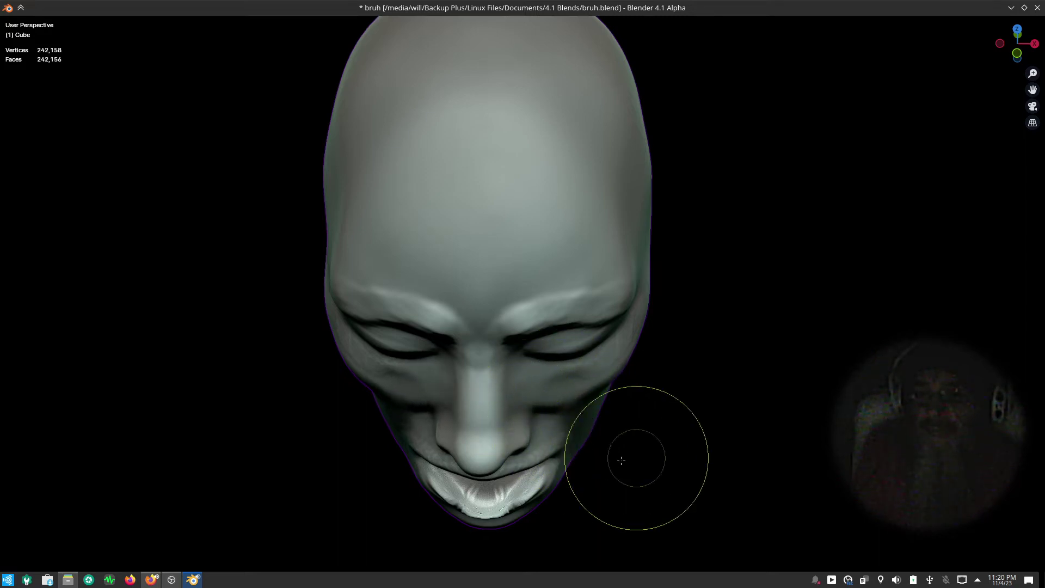
- Reshape the upper eyelid into a puffy closed lid and smooth the wrinkles under the eye
mouse_move(660, 455)
middle_mouse_down()
mouse_move(385, 385)
mouse_move(420, 338)
middle_mouse_up()
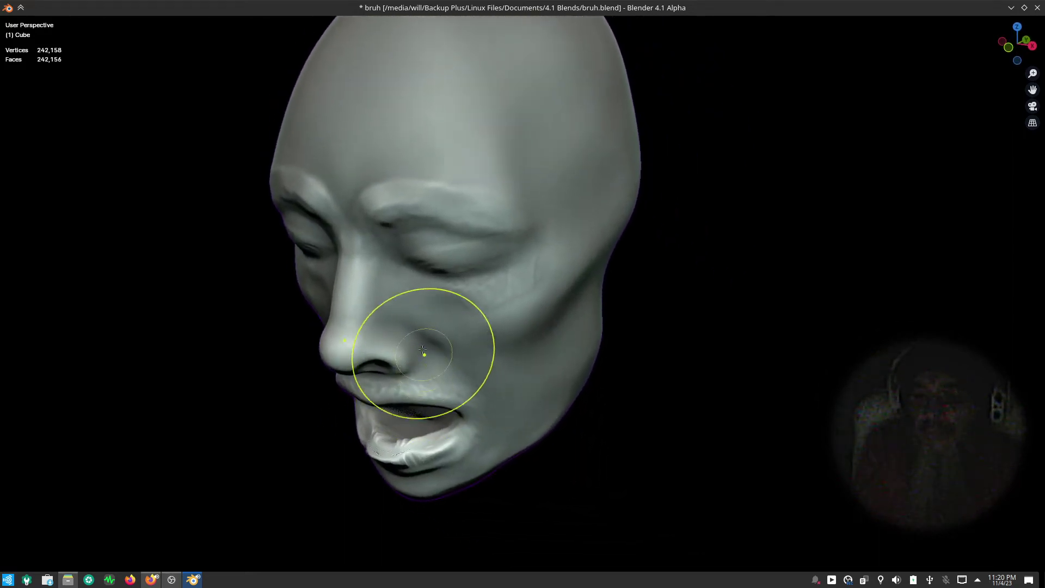
scroll(443, 247, "up", 4)
scroll(443, 247, "up", 2)
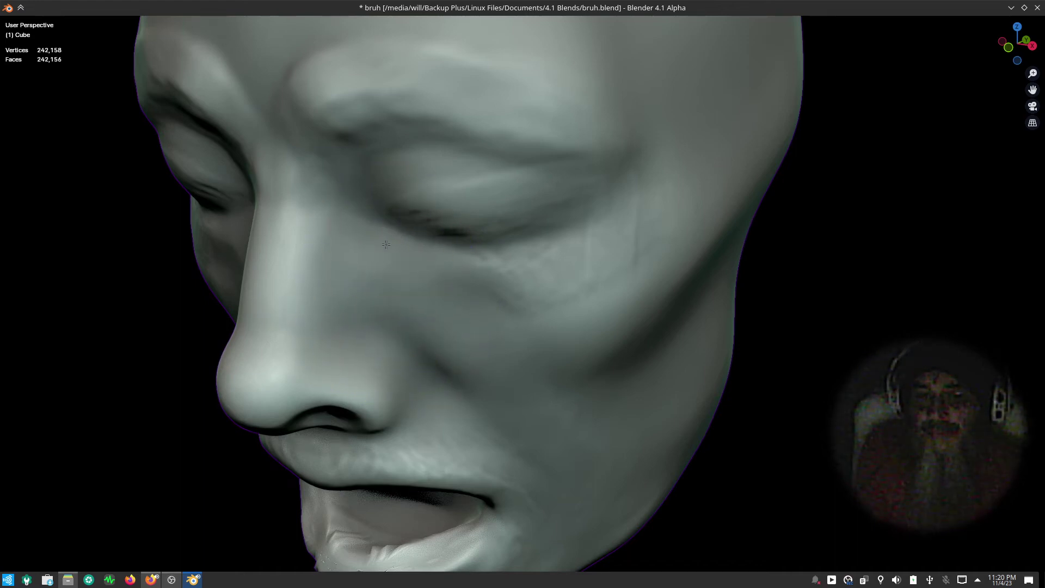
left_click_drag(415, 217, 399, 198)
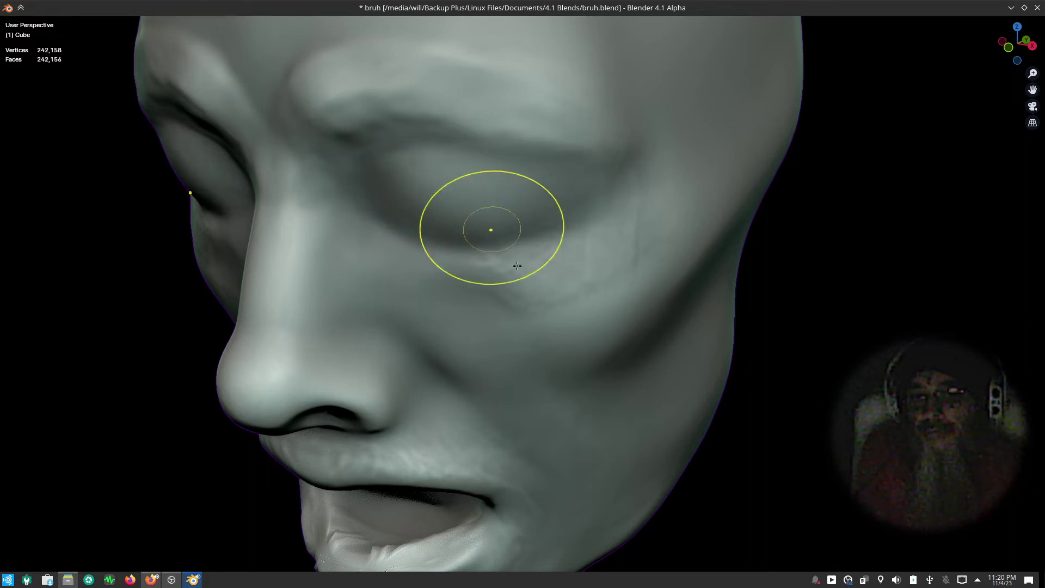
left_click_drag(489, 229, 544, 261, "shift")
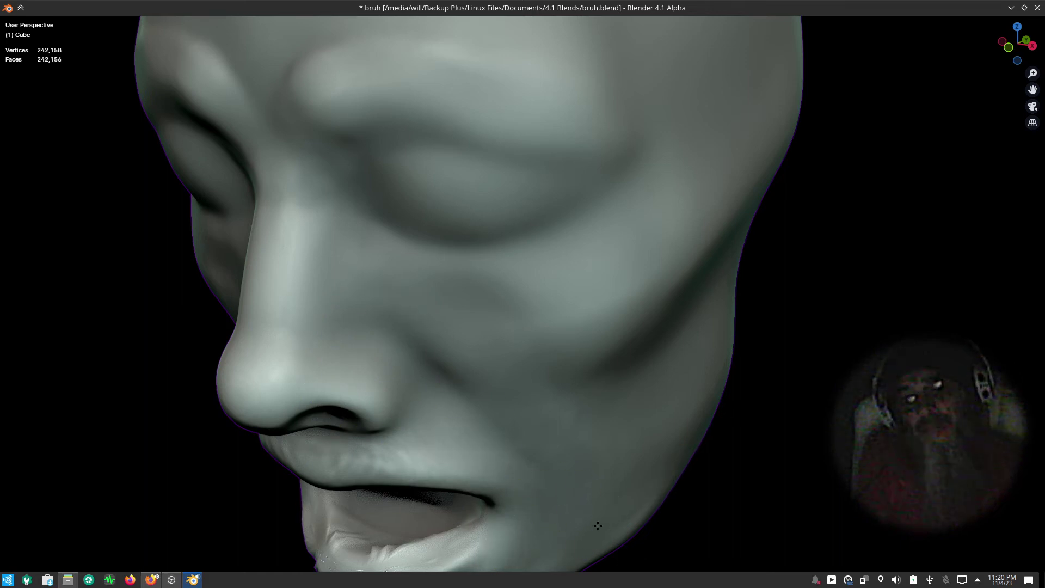
- Orbit and zoom to a frontal view with the open mouth centred
mouse_move(613, 319)
middle_mouse_down()
mouse_move(594, 434)
mouse_move(503, 264)
middle_mouse_up()
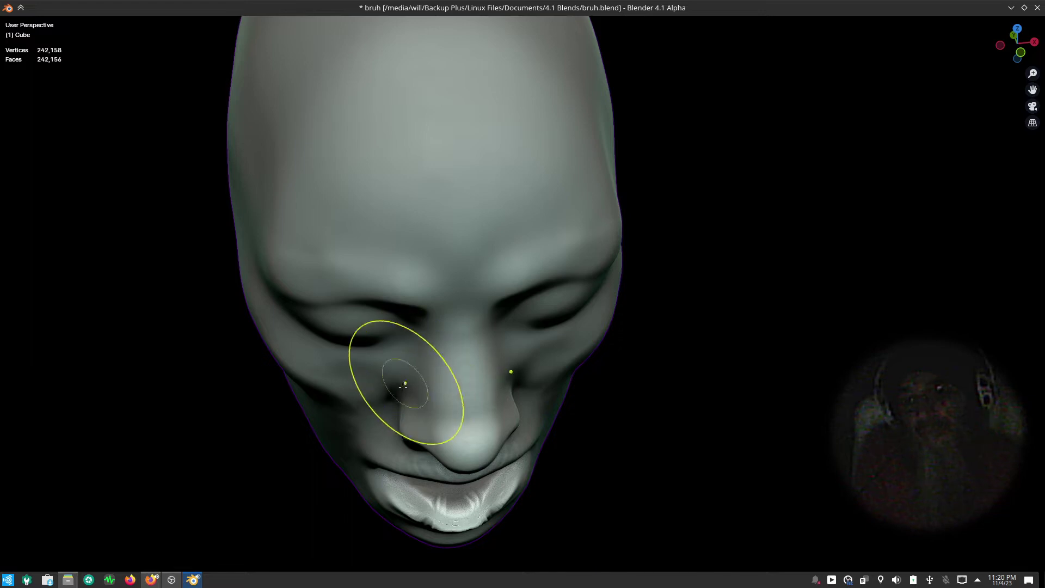
scroll(659, 275, "down", 3)
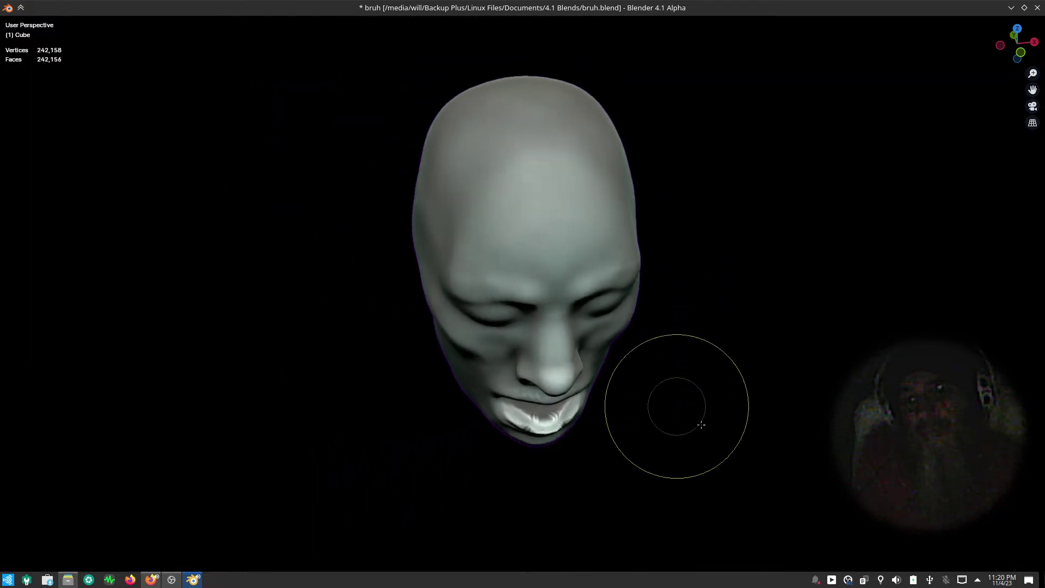
mouse_move(721, 387)
middle_mouse_down()
mouse_move(742, 326)
mouse_move(737, 361)
mouse_move(753, 374)
mouse_move(688, 350)
middle_mouse_up()
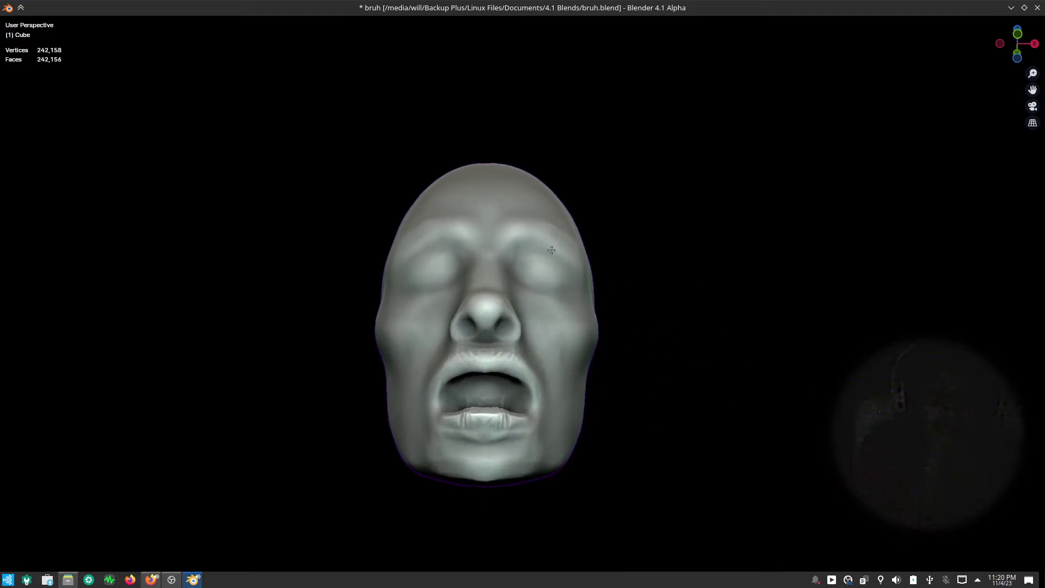
scroll(583, 406, "up", 5)
middle_click_drag(583, 407, 634, 254, "shift")
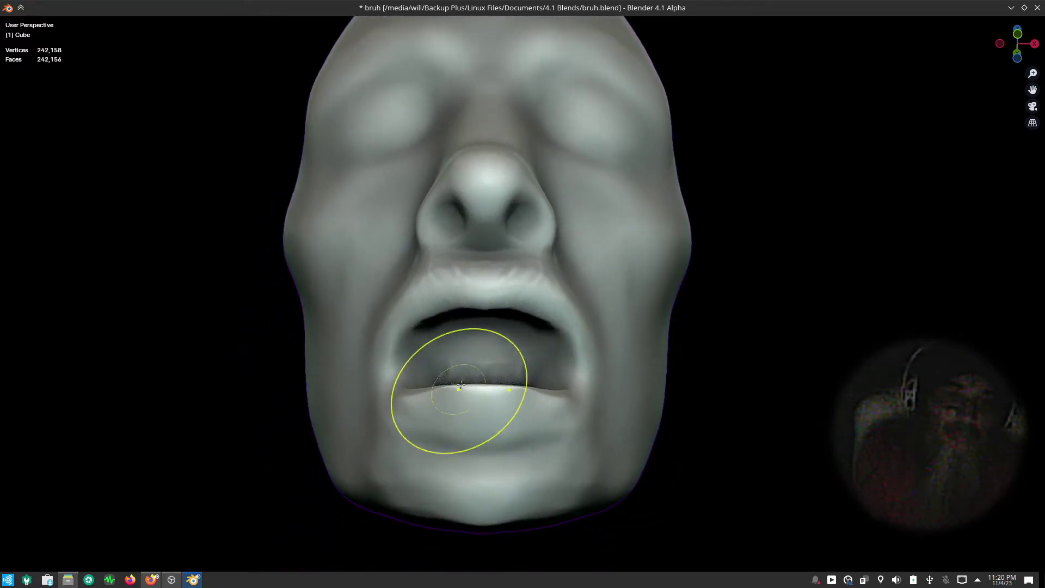
- Save the sculpt file from the Save/Open pie
mouse_move(455, 385)
middle_mouse_down()
mouse_move(646, 459)
mouse_move(591, 445)
middle_mouse_up()
key("ctrl+s")
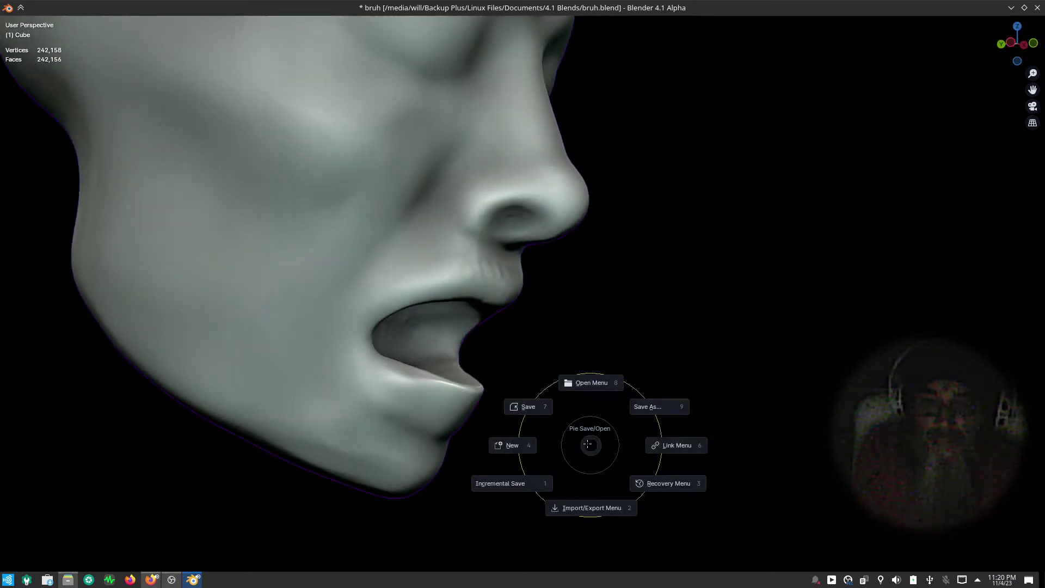
left_click(550, 395)
- Fill out the lower lip's corner and reshape the lip along its length with the Fill brush
key("q")
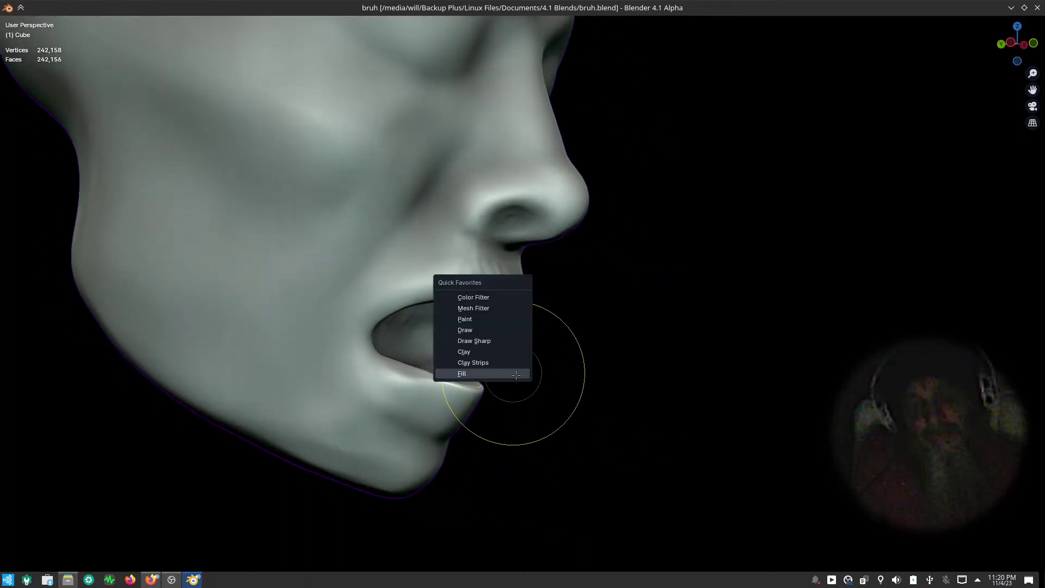
left_click(508, 374)
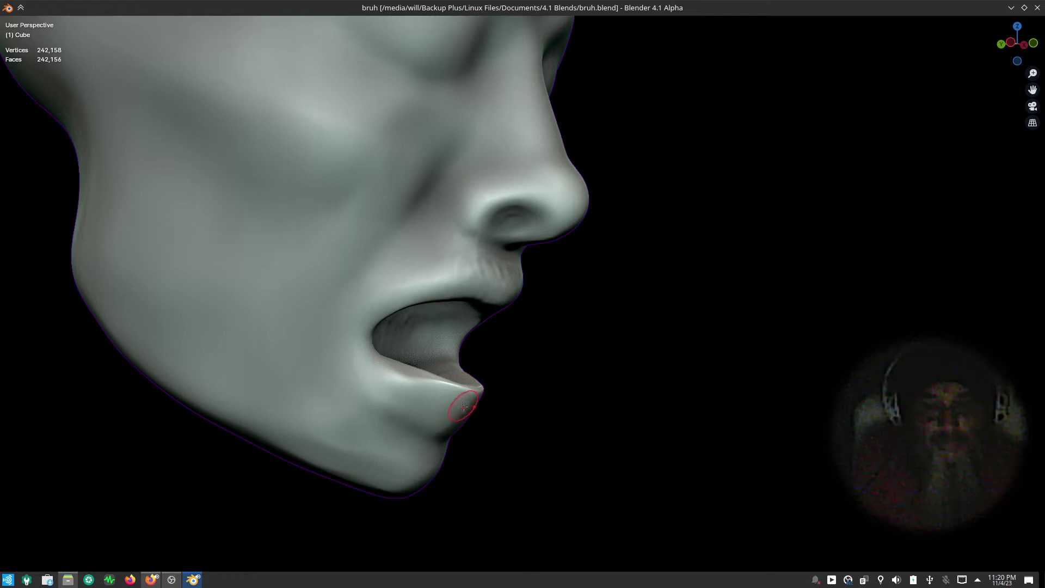
mouse_move(598, 376)
middle_mouse_down()
mouse_move(488, 496)
mouse_move(506, 393)
middle_mouse_up()
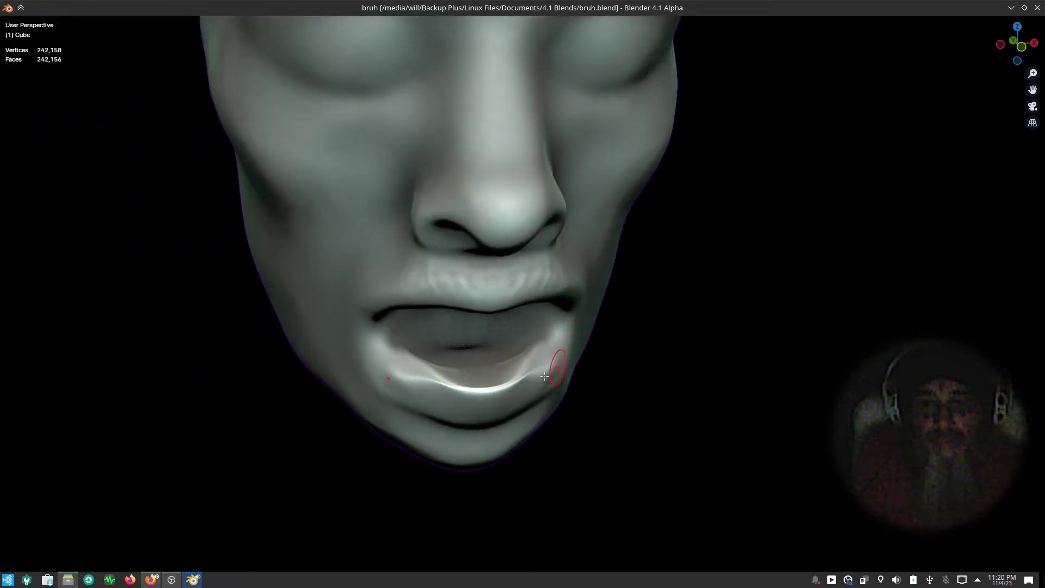
mouse_move(544, 376)
left_mouse_down()
mouse_move(544, 367)
mouse_move(530, 372)
left_mouse_up()
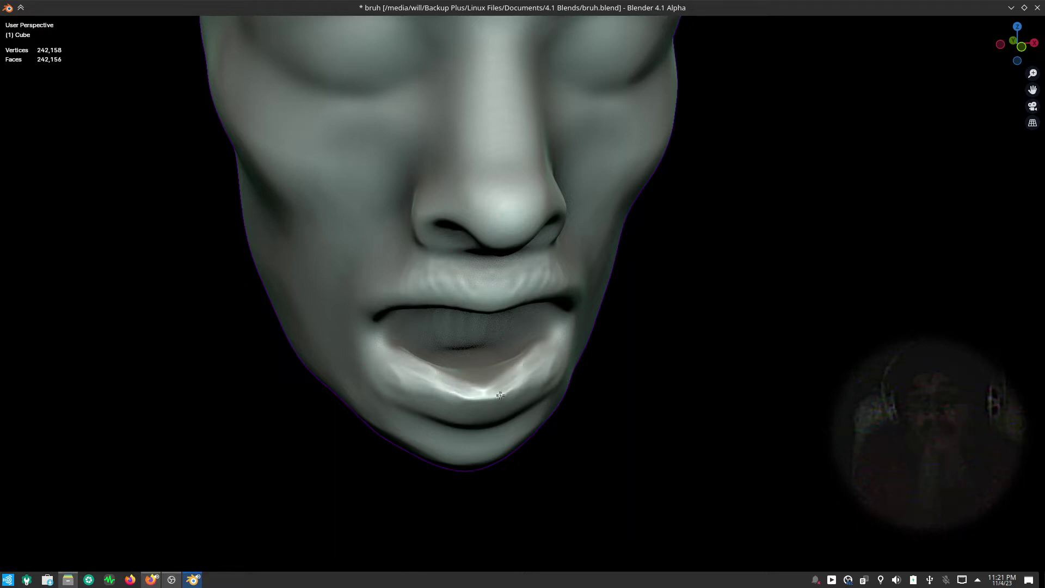
left_click_drag(500, 395, 441, 394)
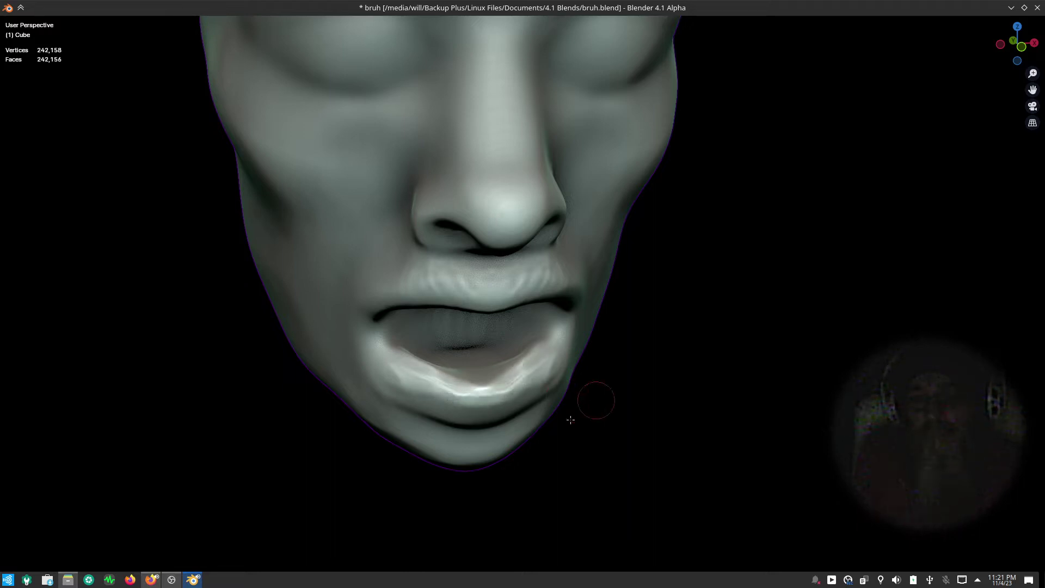
scroll(420, 299, "down", 3)
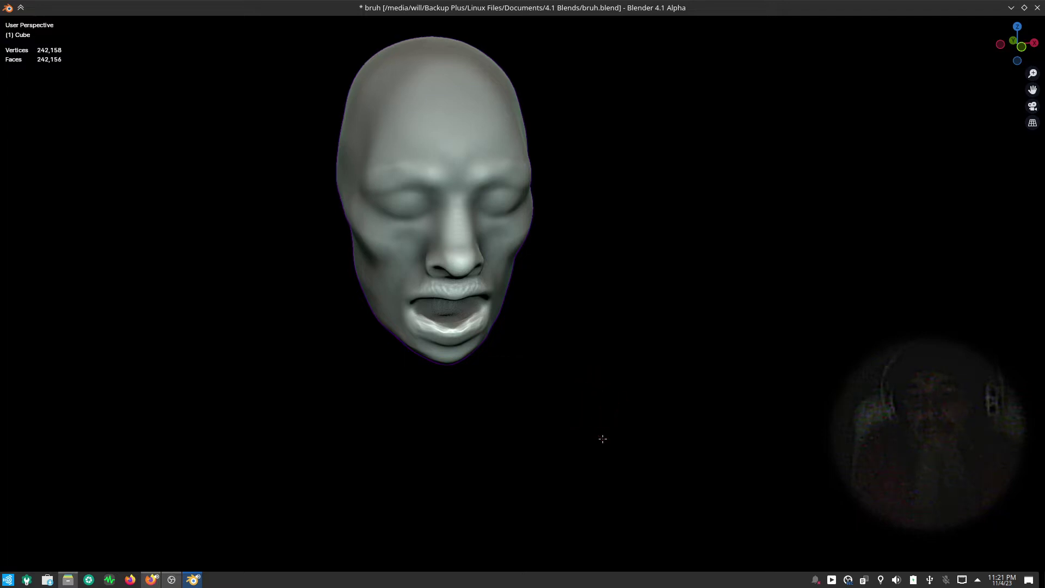
- Switch sculpt brushes and stroke along the upper lip from a frontal view
scroll(598, 435, "up", 3, "shift")
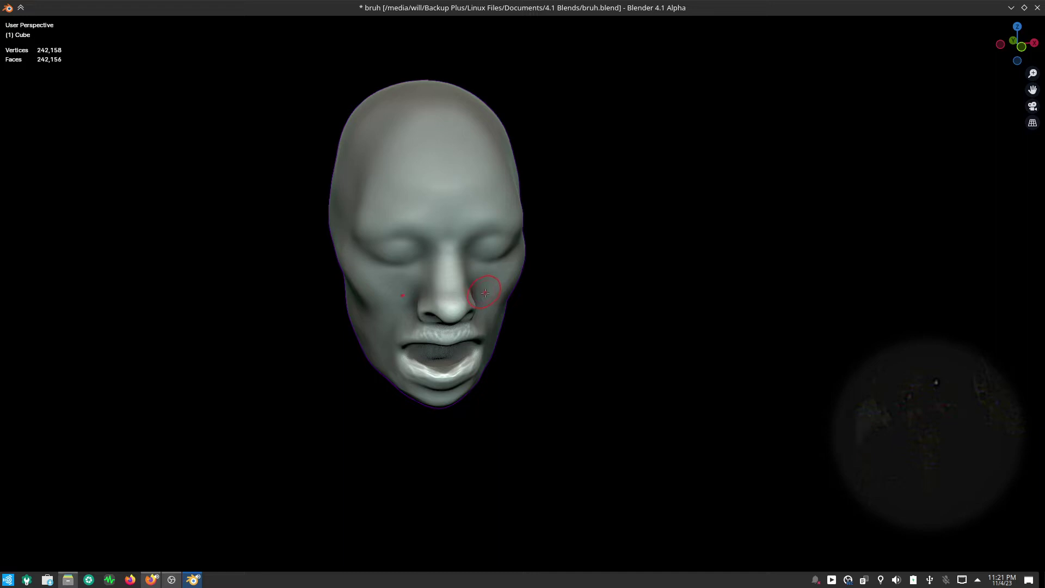
key("ctrl")
scroll(388, 361, "up", 3)
scroll(388, 361, "up", 2)
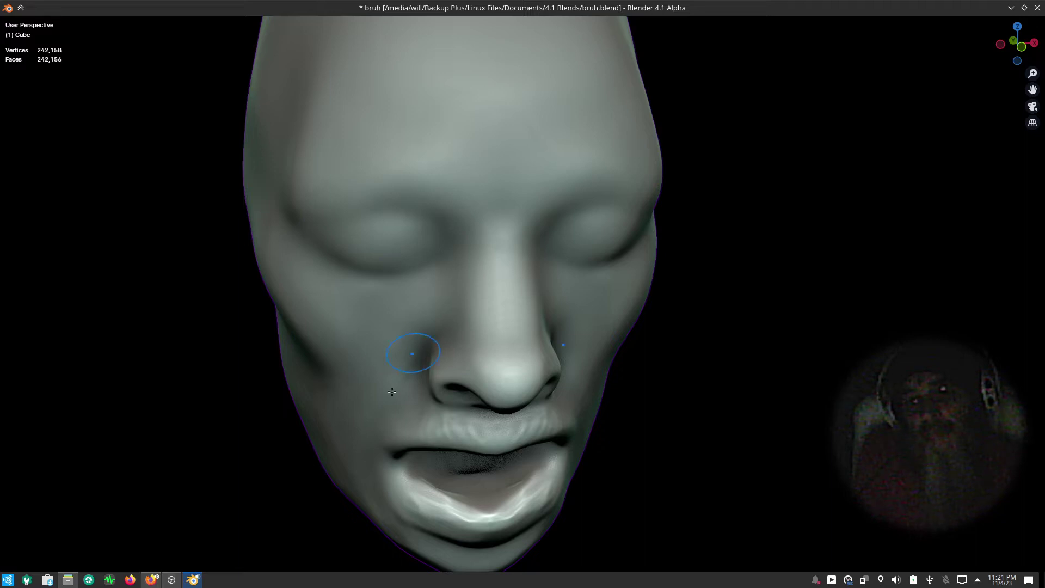
scroll(414, 354, "down", 3)
mouse_move(413, 354)
middle_mouse_down()
mouse_move(471, 439)
mouse_move(596, 458)
mouse_move(519, 390)
middle_mouse_up()
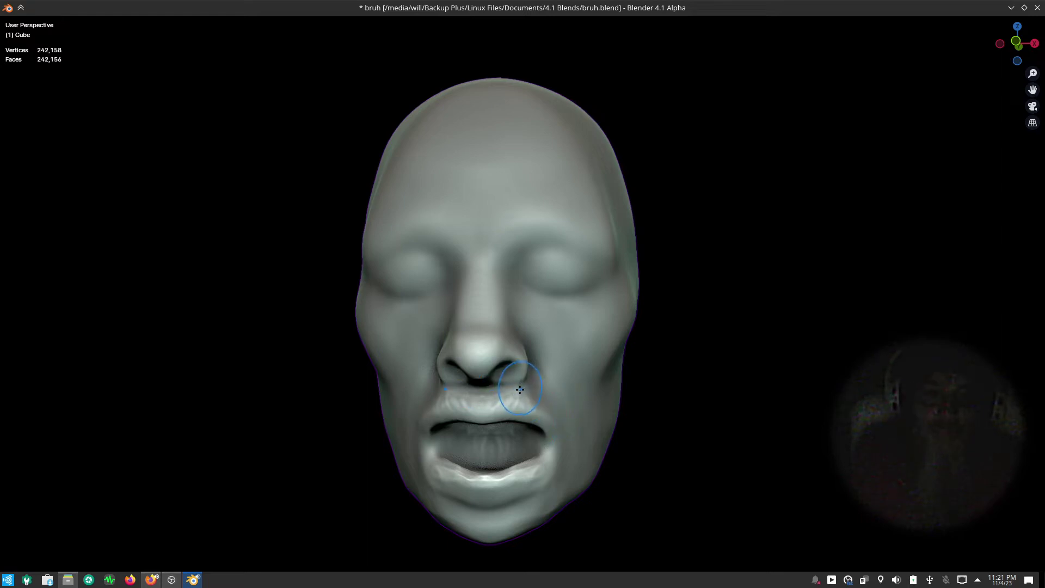
left_click_drag(520, 390, 546, 377)
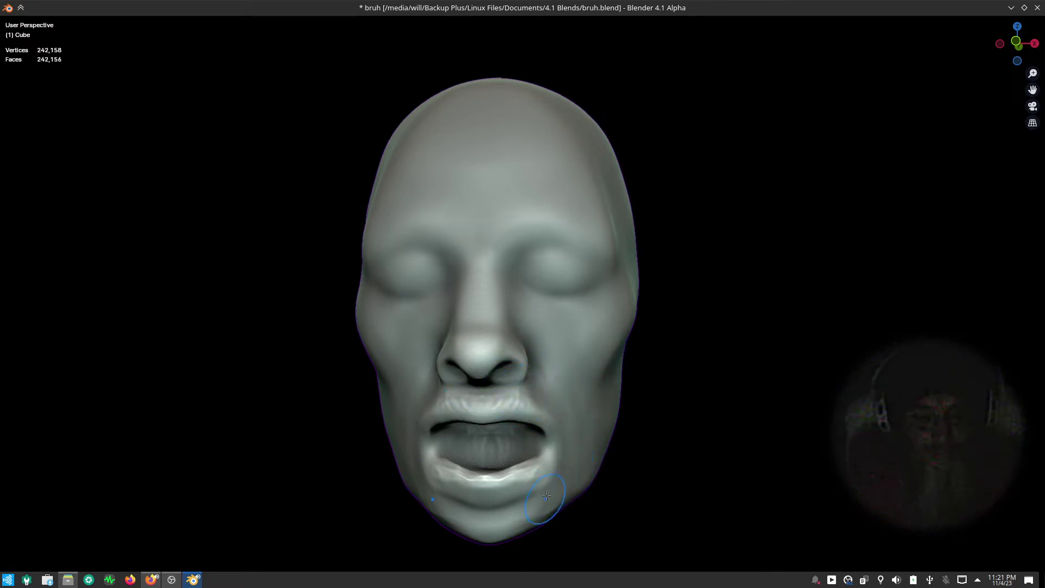
- With the Fill brush, smooth upper-lip wrinkles, the lower-lip highlight, mouth interior and a chin spot
key("q")
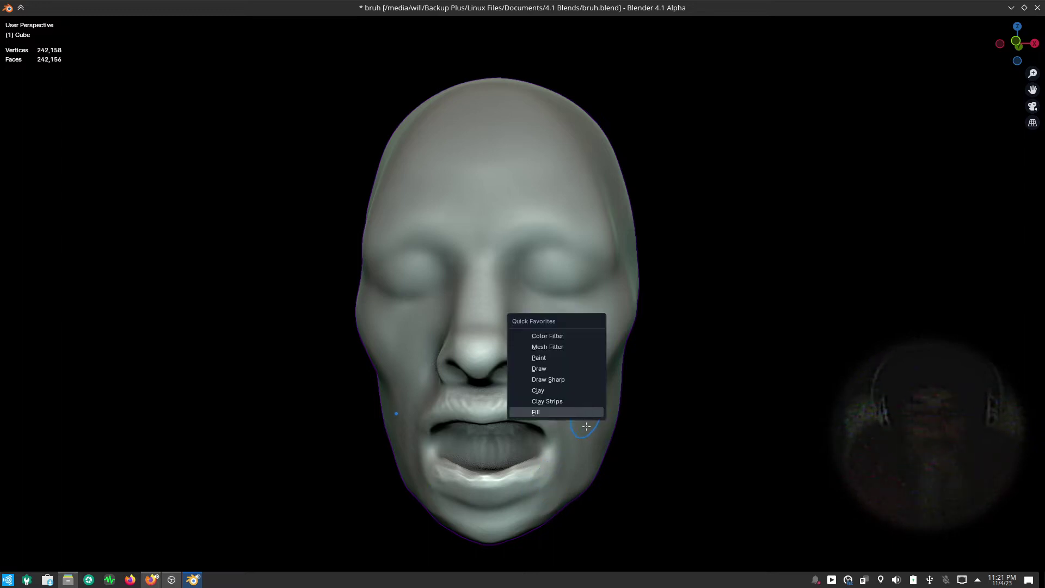
left_click(544, 412)
middle_click_drag(590, 528, 590, 488, "shift")
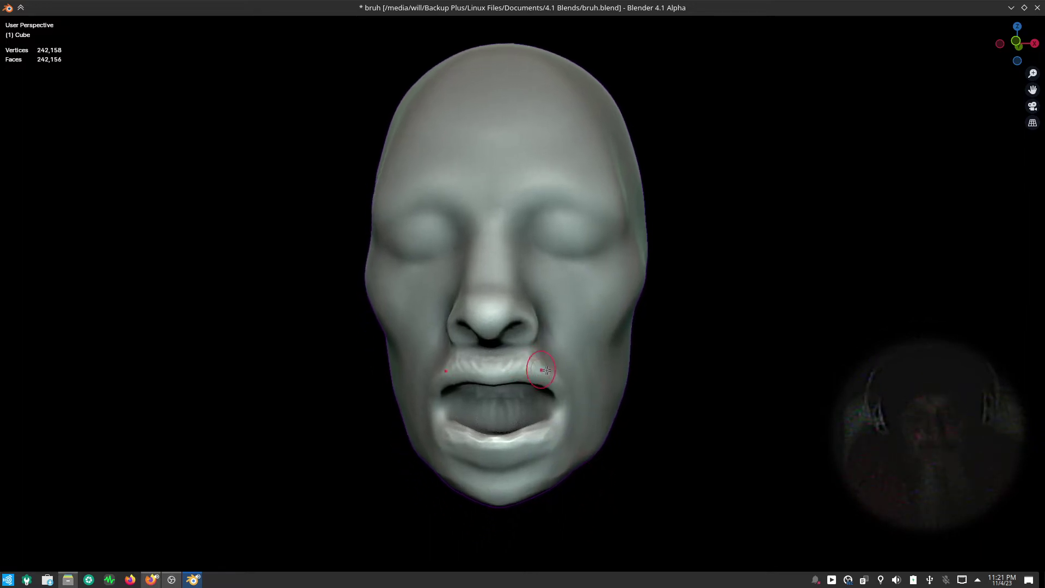
left_click_drag(546, 370, 486, 362)
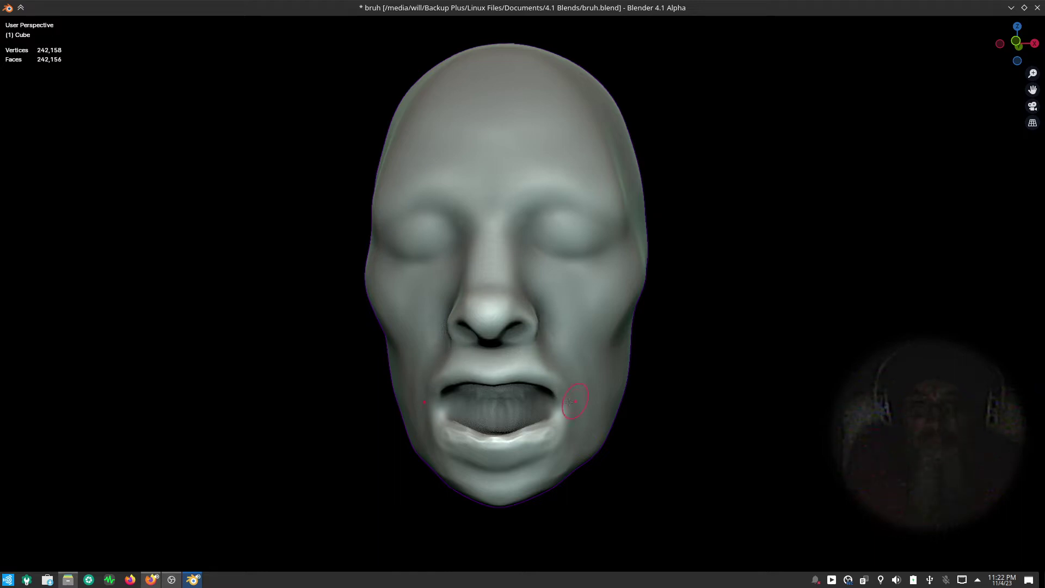
mouse_move(568, 409)
left_mouse_down()
mouse_move(528, 467)
mouse_move(470, 435)
left_mouse_up()
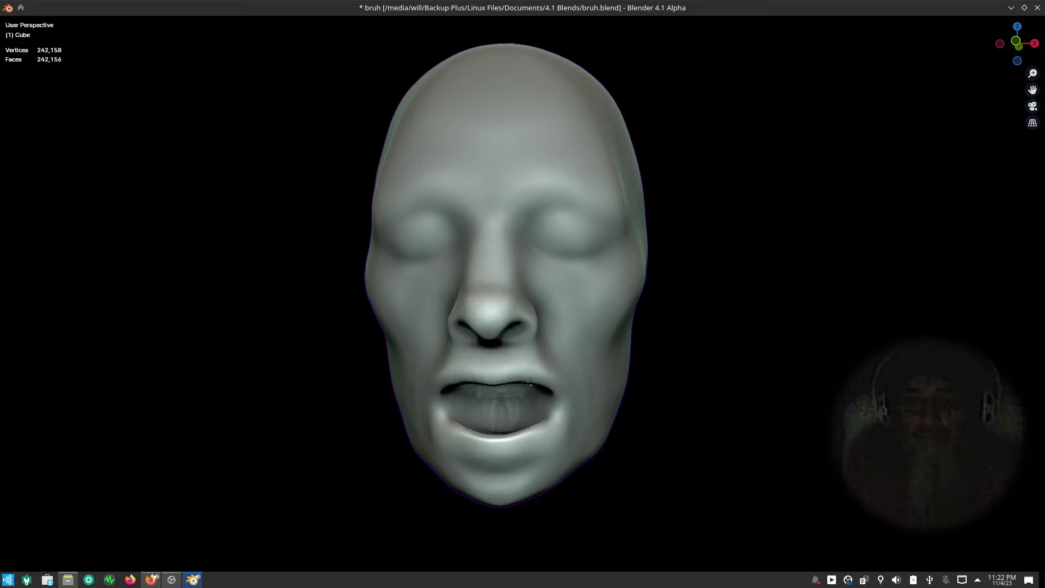
left_click_drag(522, 397, 544, 390)
left_click_drag(518, 489, 526, 495)
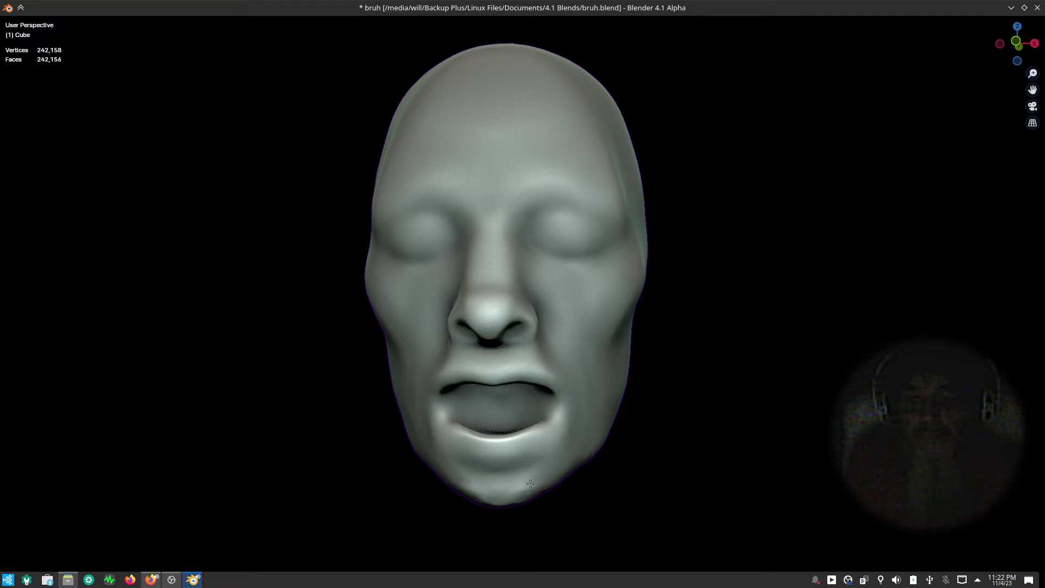
middle_click_drag(555, 508, 510, 463)
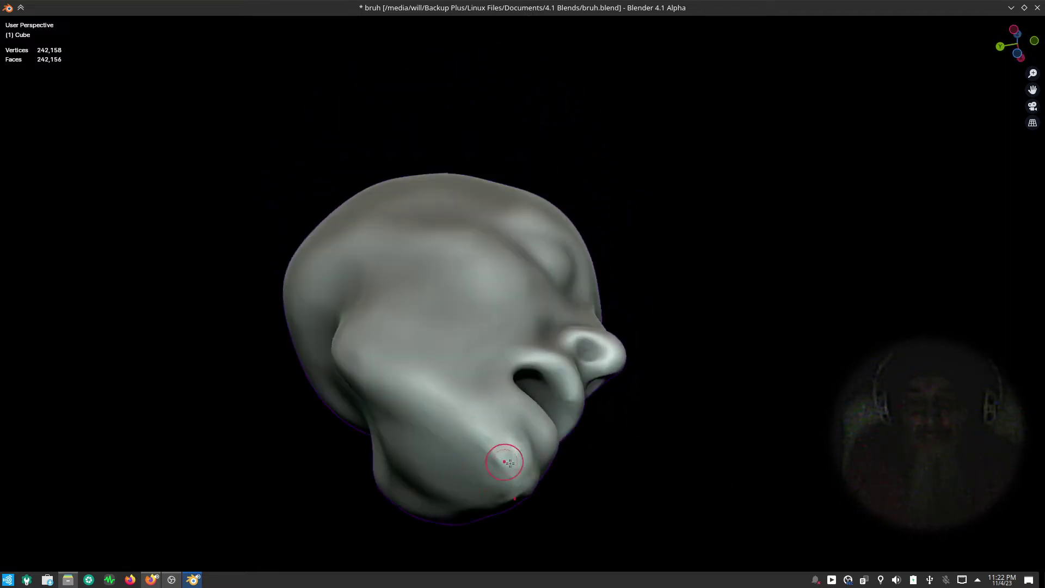
- Reshape the chin surface, then smooth the right mouth corner from below
mouse_move(510, 463)
left_mouse_down()
mouse_move(513, 442)
mouse_move(503, 466)
mouse_move(531, 471)
left_mouse_up()
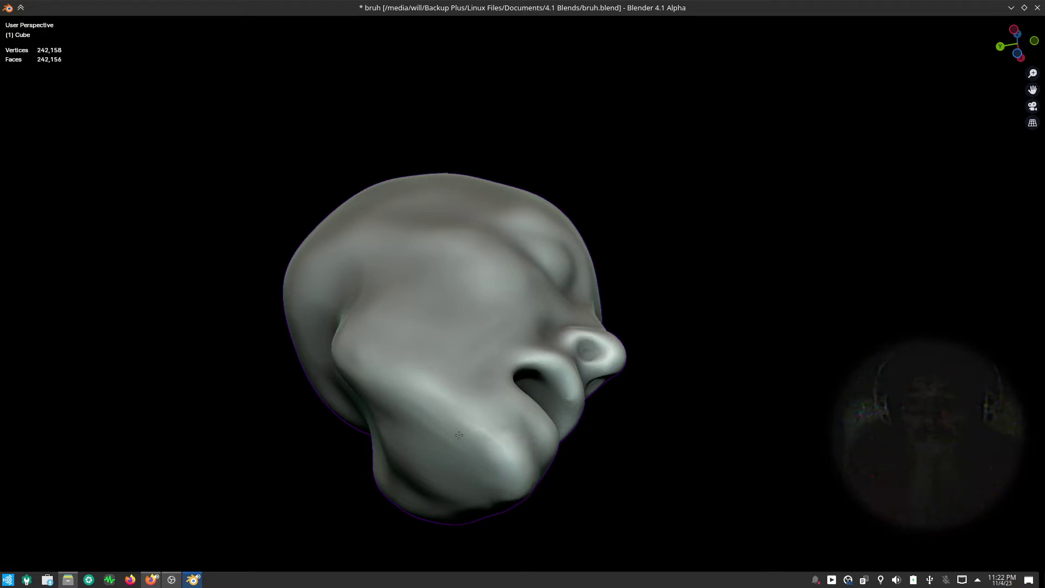
mouse_move(679, 448)
middle_mouse_down()
mouse_move(662, 479)
mouse_move(685, 345)
mouse_move(579, 338)
middle_mouse_up()
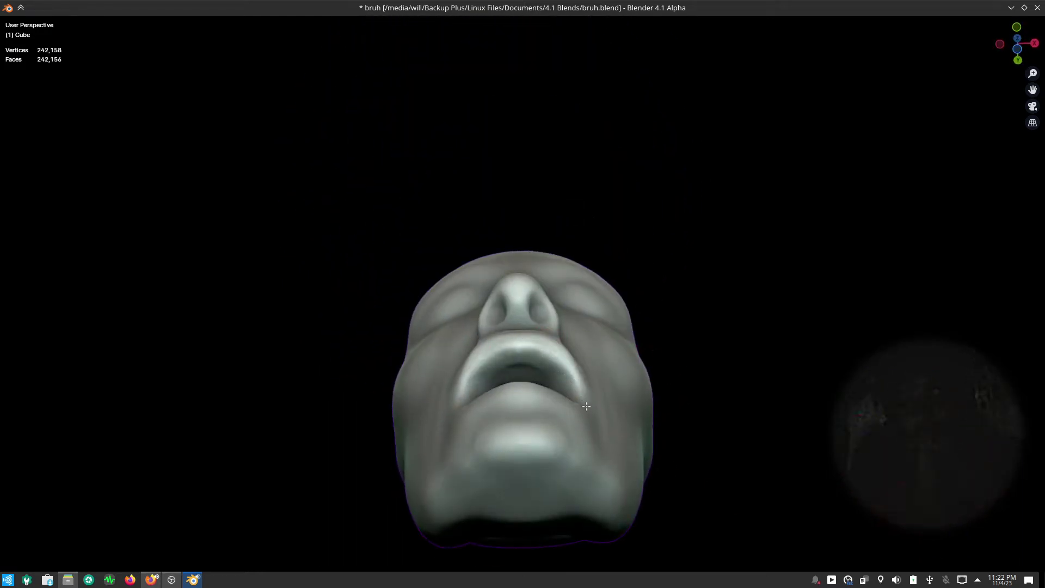
mouse_move(586, 406)
left_mouse_down()
mouse_move(583, 385)
mouse_move(606, 424)
left_mouse_up()
mouse_move(719, 350)
middle_mouse_down()
mouse_move(677, 455)
mouse_move(614, 448)
middle_mouse_up()
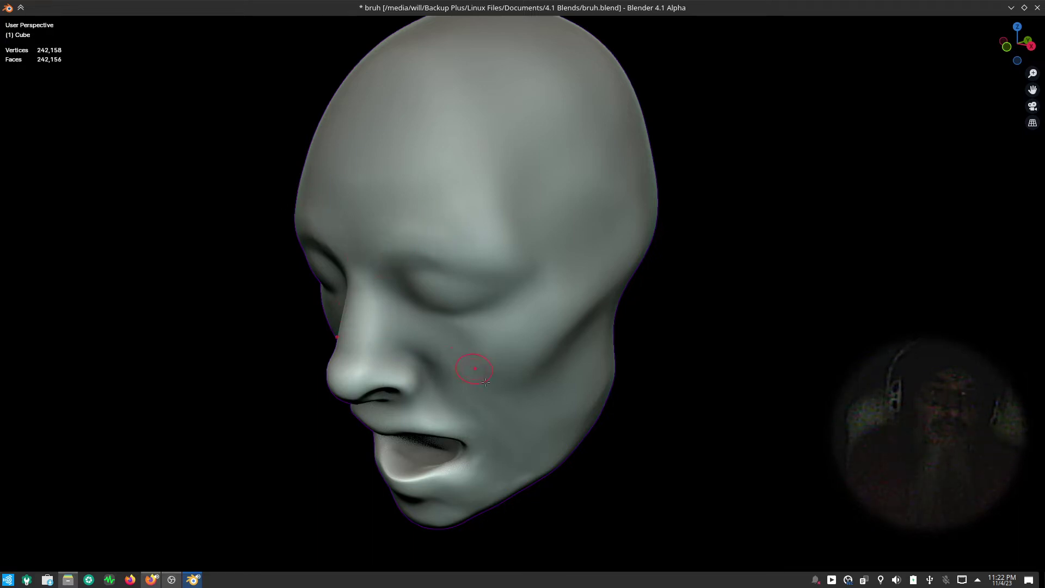
- Orbit and zoom around the head to view it from above-left
mouse_move(485, 382)
middle_mouse_down()
mouse_move(564, 368)
mouse_move(517, 387)
mouse_move(525, 391)
middle_mouse_up()
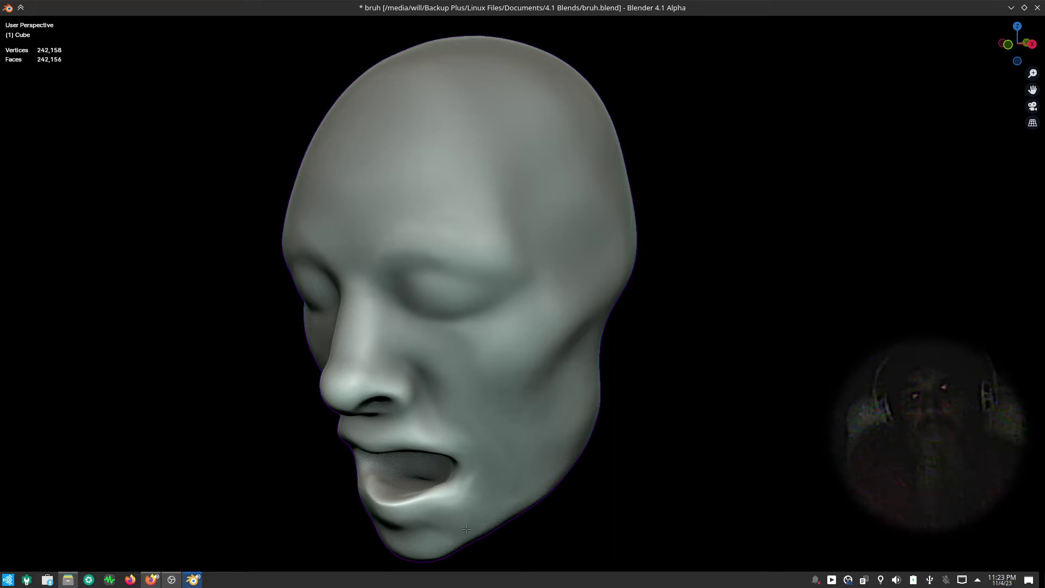
mouse_move(583, 216)
middle_mouse_down()
mouse_move(660, 364)
mouse_move(709, 398)
mouse_move(637, 333)
middle_mouse_up()
middle_click_drag(618, 280, 559, 254)
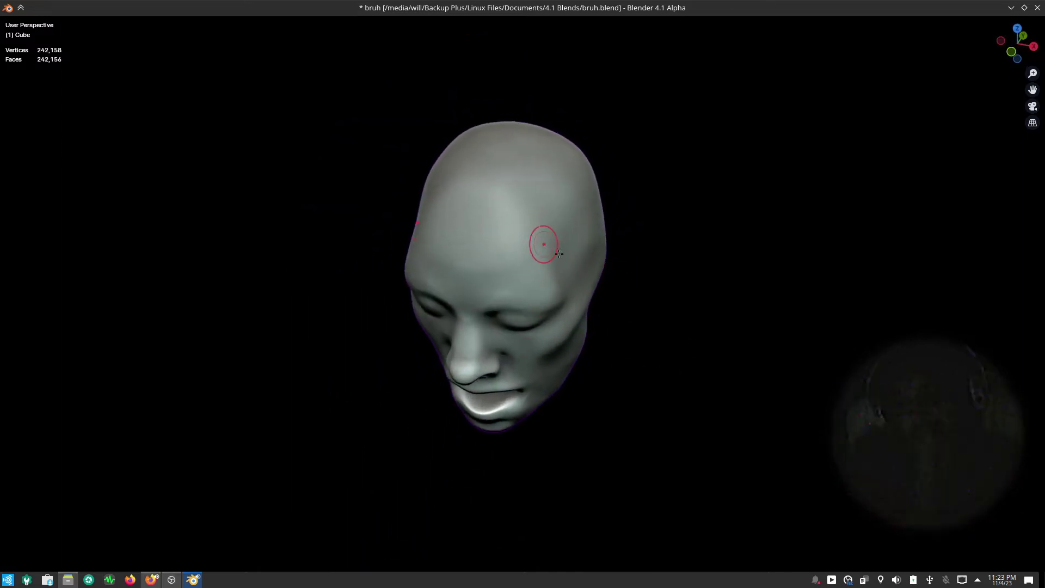
scroll(617, 222, "up", 4)
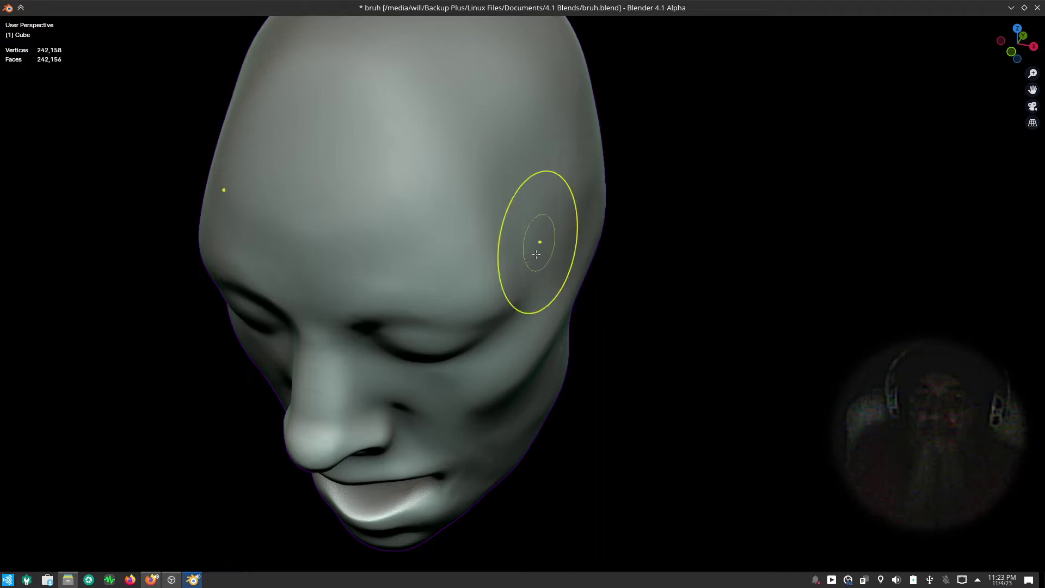
- Save bruh.blend under its current name, cancelling the save-before-closing prompt
key("ctrl+s")
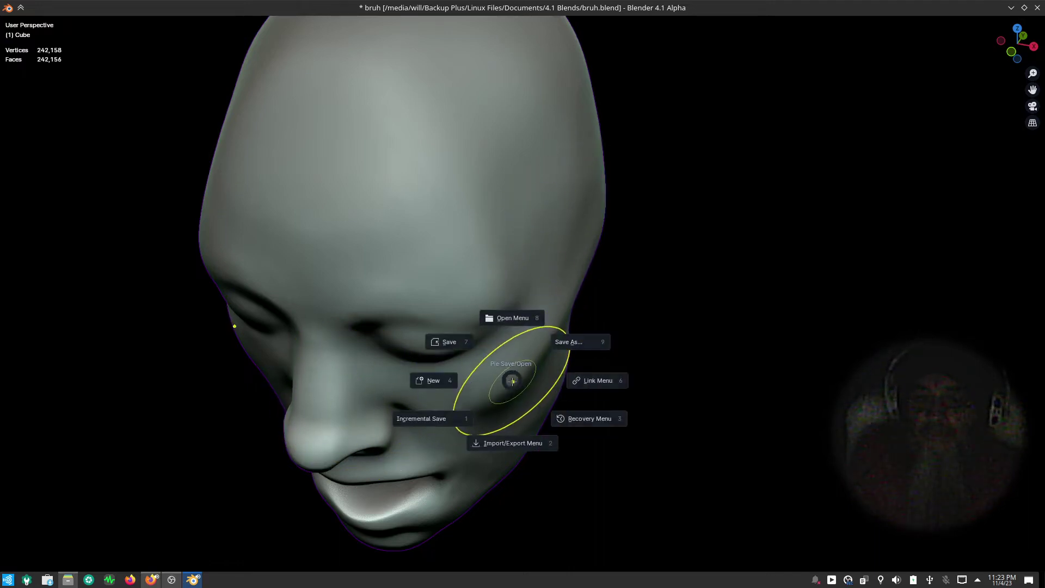
left_click(445, 342)
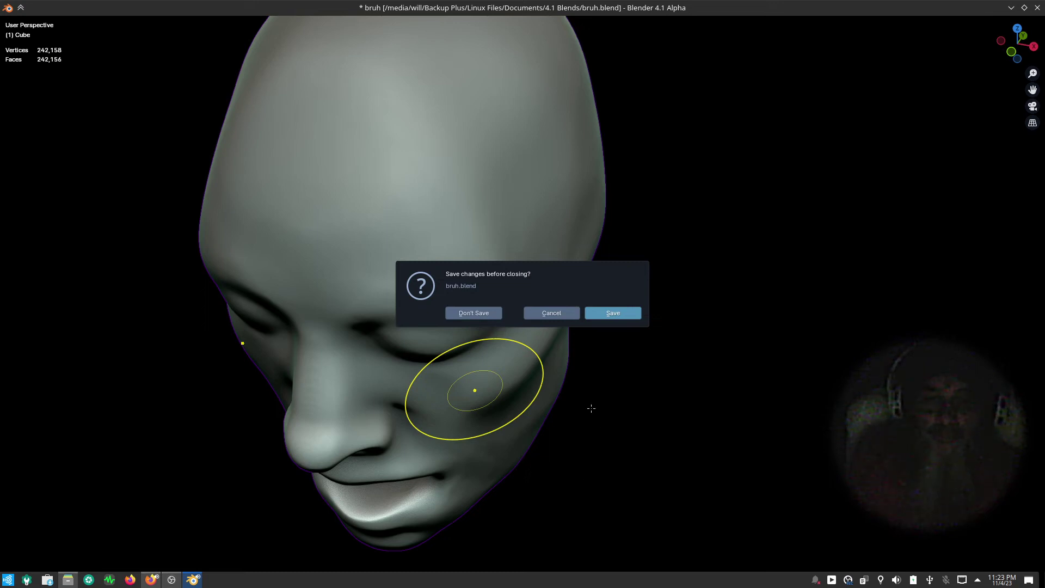
left_click(551, 313)
key("ctrl+s")
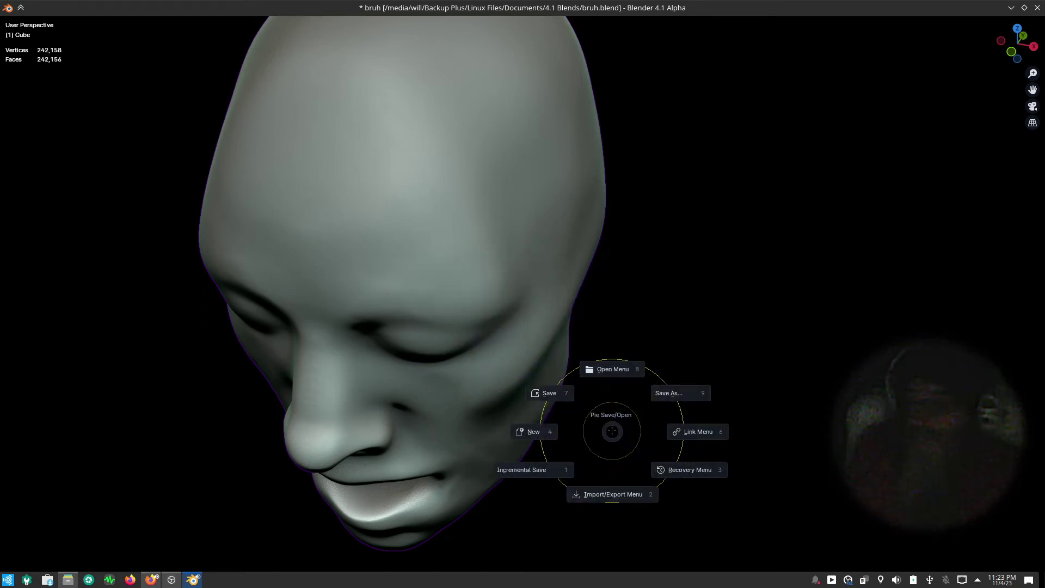
left_click(566, 403)
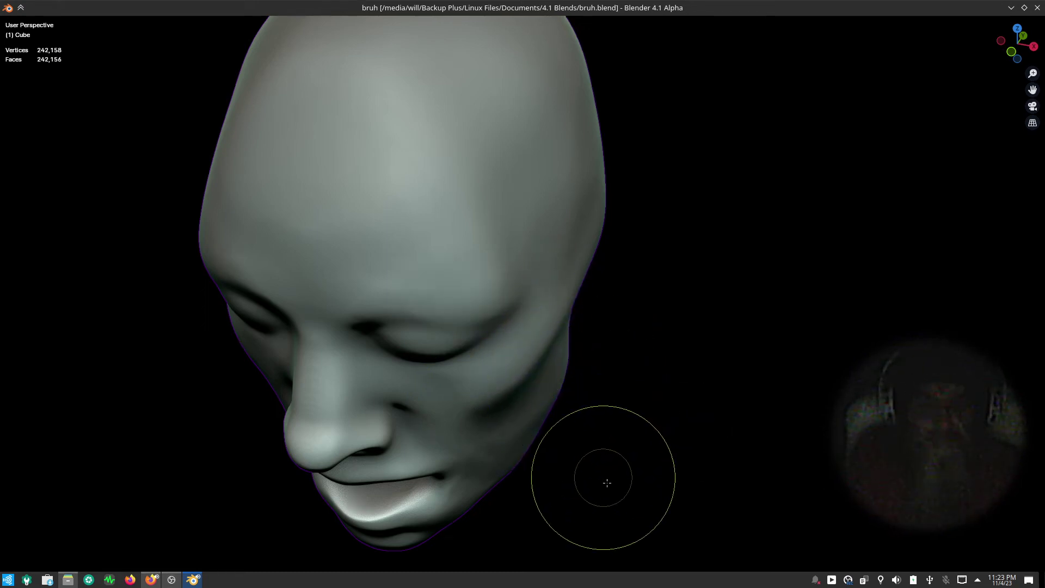
mouse_move(607, 483)
middle_mouse_down()
mouse_move(653, 455)
mouse_move(630, 455)
mouse_move(695, 361)
mouse_move(716, 368)
middle_mouse_up()
- Reshape the lips and both mouth corners with mirror symmetry
scroll(599, 392, "down", 3)
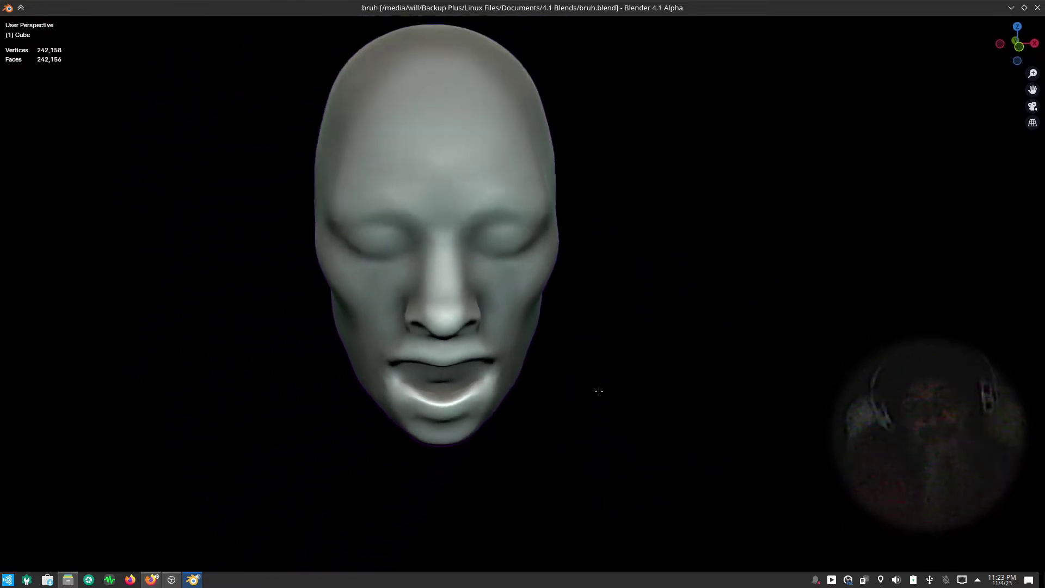
mouse_move(599, 391)
middle_mouse_down()
mouse_move(596, 432)
mouse_move(595, 397)
mouse_move(596, 431)
mouse_move(587, 431)
mouse_move(593, 467)
mouse_move(539, 478)
middle_mouse_up()
scroll(477, 317, "up", 4)
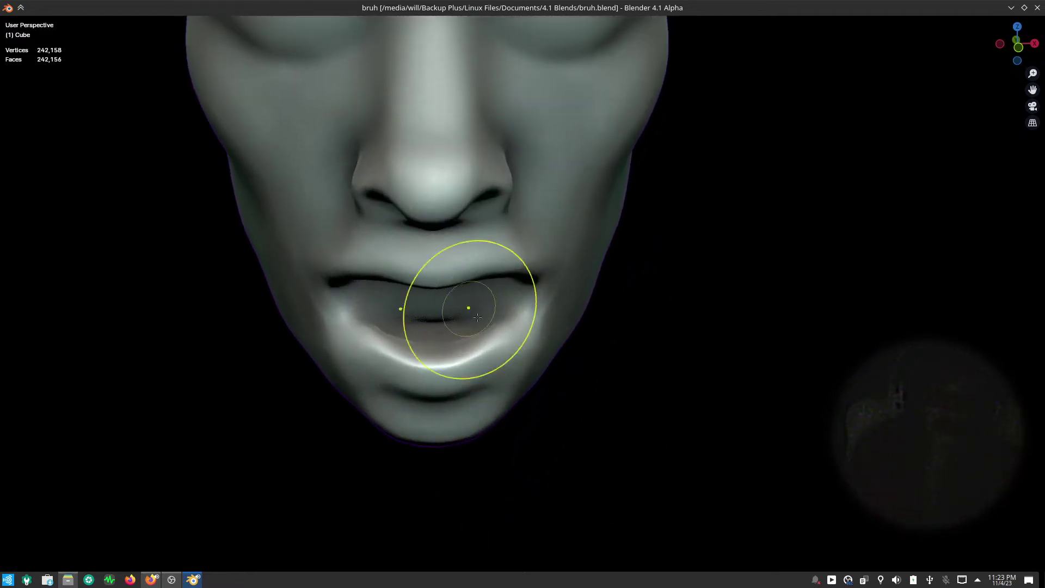
left_click_drag(479, 304, 359, 319)
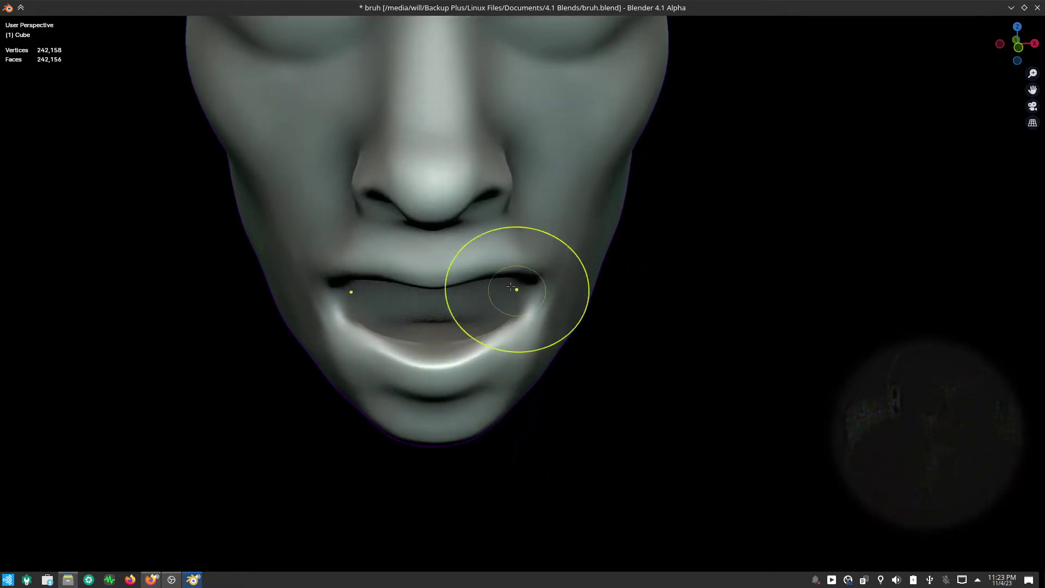
mouse_move(511, 287)
left_mouse_down()
mouse_move(561, 303)
mouse_move(553, 339)
mouse_move(560, 331)
mouse_move(517, 366)
mouse_move(526, 364)
left_mouse_up()
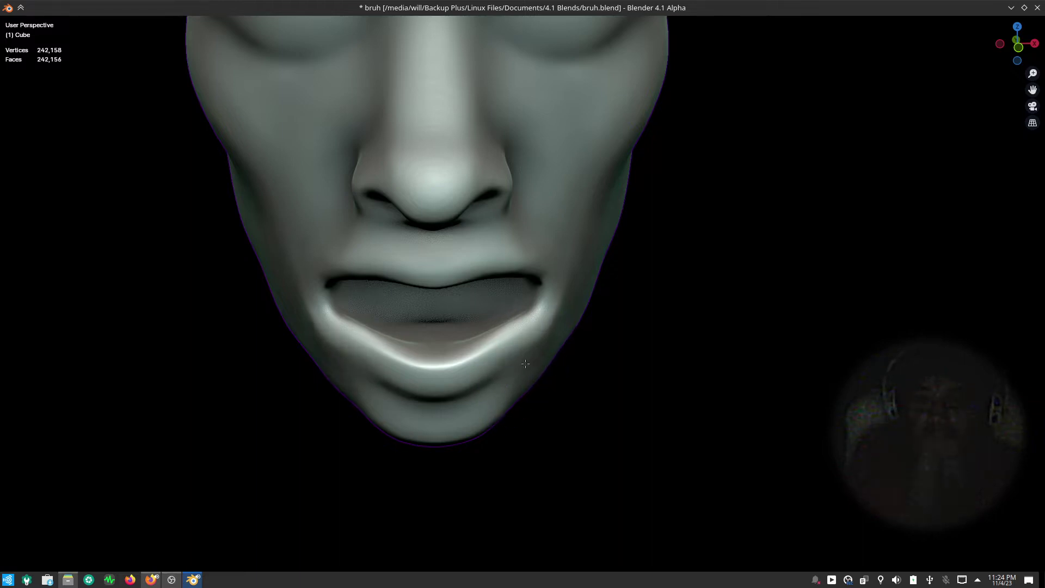
mouse_move(543, 322)
left_mouse_down()
mouse_move(513, 256)
mouse_move(495, 256)
mouse_move(546, 305)
left_mouse_up()
- Flatten the lower lip surface and soften its crease, viewed from below
scroll(579, 441, "down", 4)
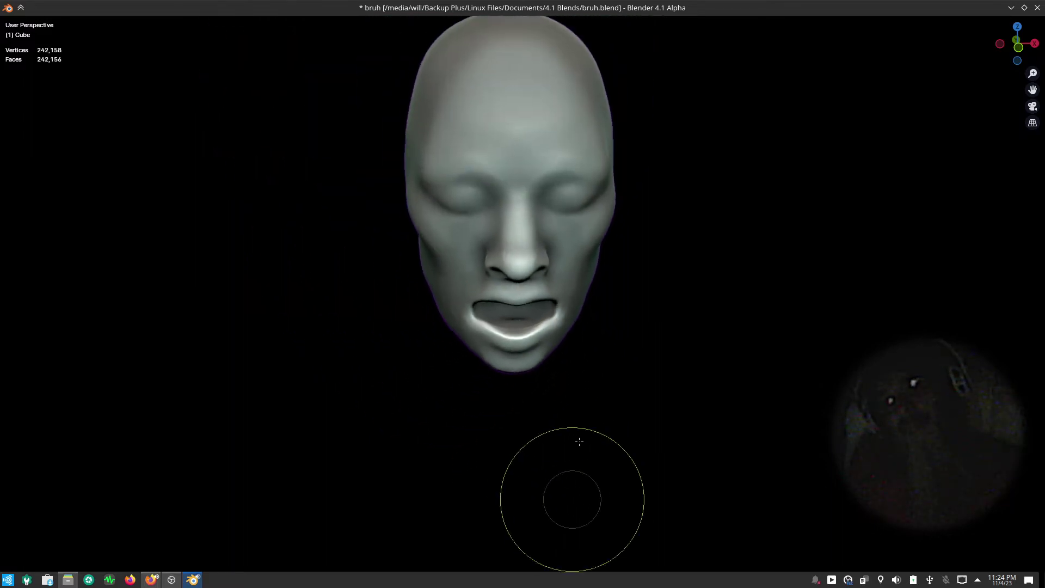
mouse_move(656, 376)
middle_mouse_down()
mouse_move(525, 355)
mouse_move(497, 460)
middle_mouse_up()
scroll(458, 409, "up", 3)
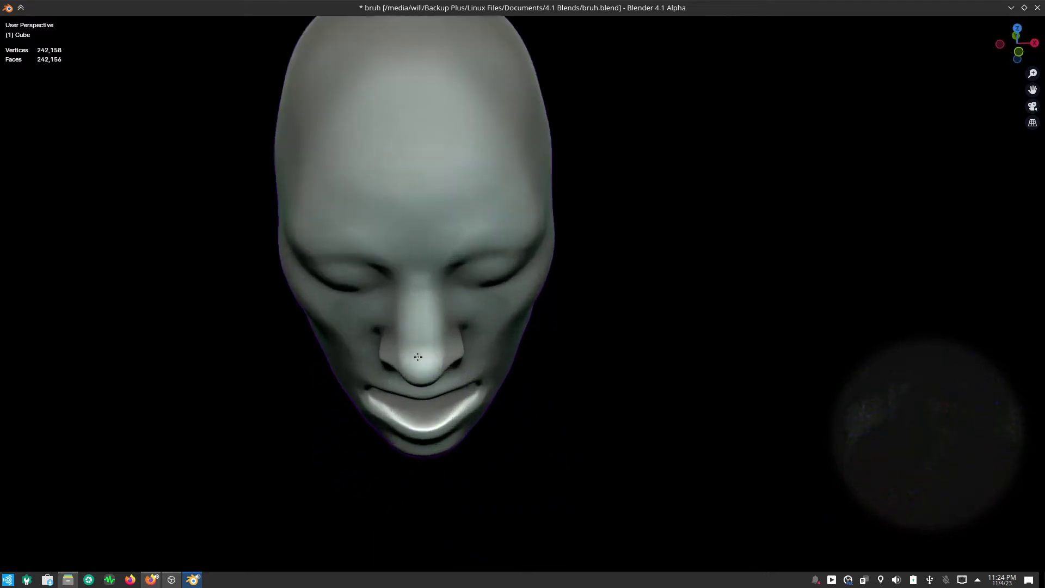
scroll(418, 357, "up", 5)
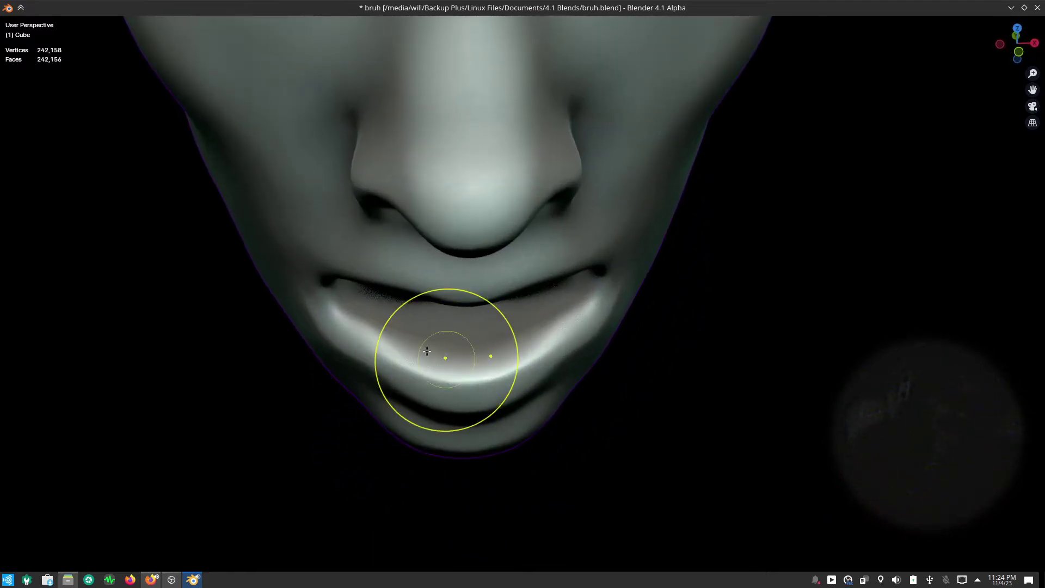
left_click_drag(427, 351, 381, 348)
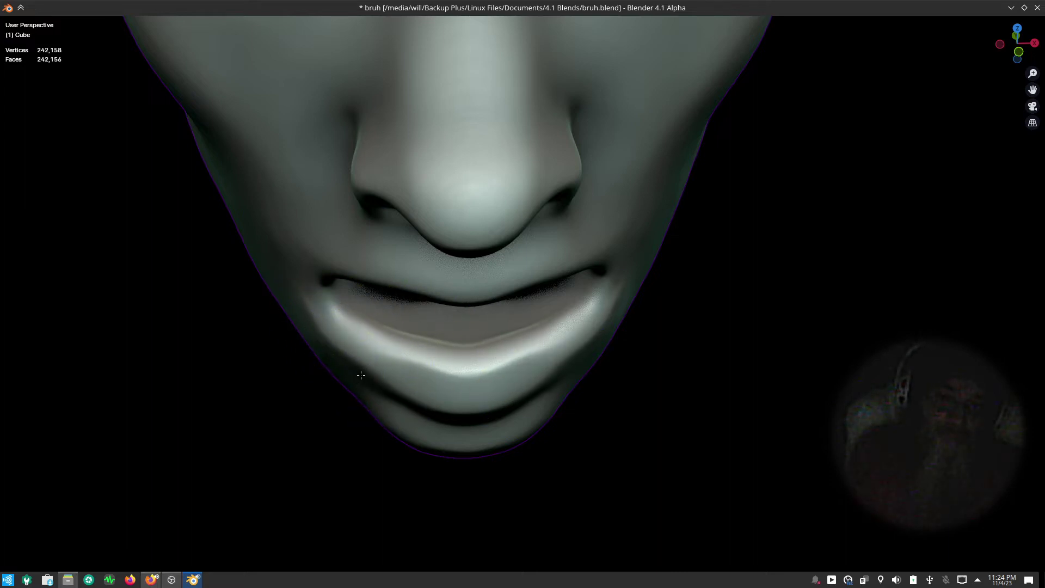
mouse_move(457, 409)
left_mouse_down()
mouse_move(504, 407)
mouse_move(402, 362)
left_mouse_up()
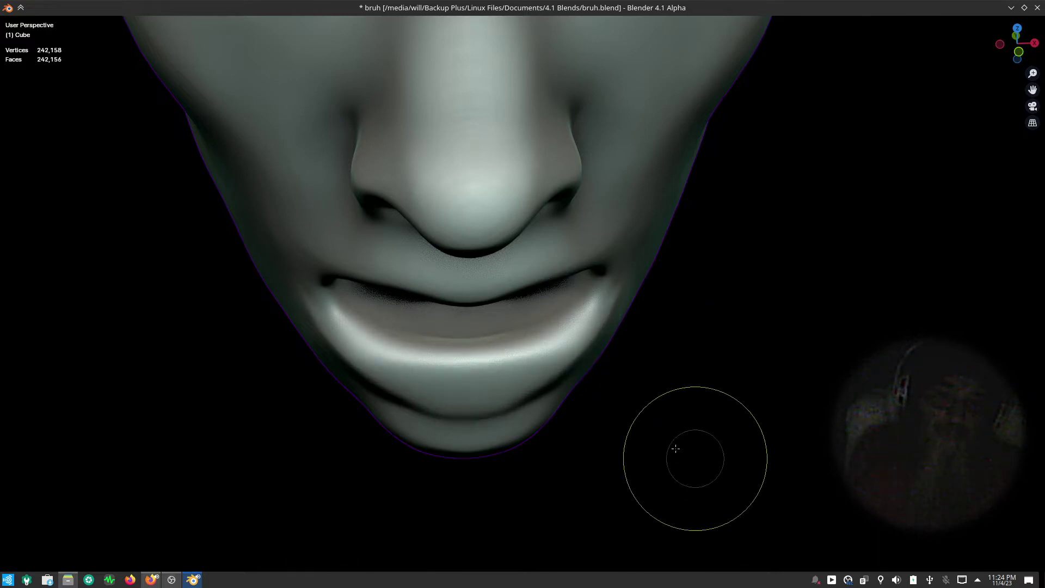
middle_click_drag(675, 448, 469, 327)
scroll(471, 316, "up", 3)
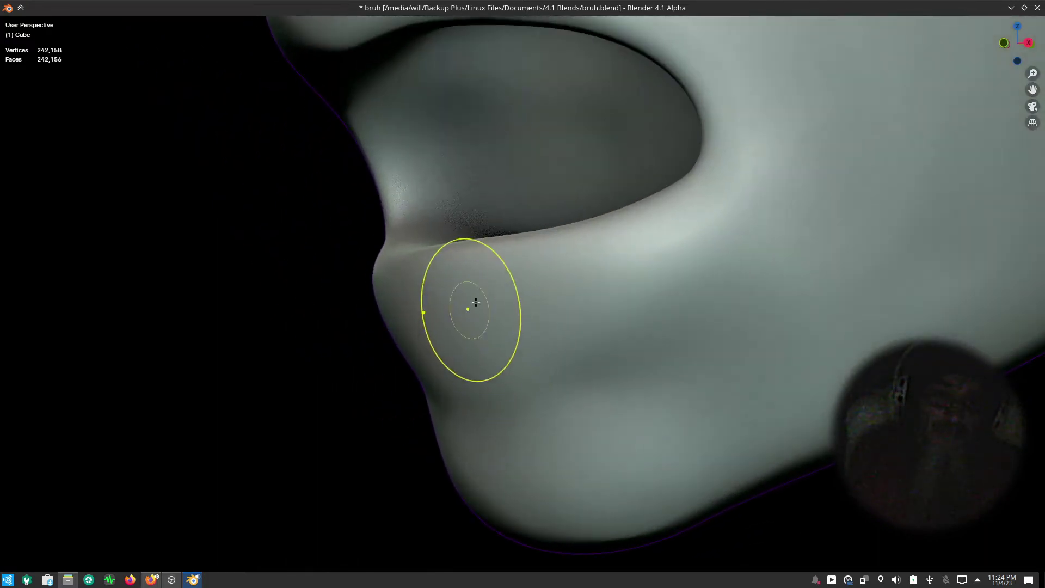
- Dent the lip edge at the mouth corner and build a fuller bulge beneath the crease
mouse_move(475, 303)
left_mouse_down()
mouse_move(415, 292)
mouse_move(384, 303)
left_mouse_up()
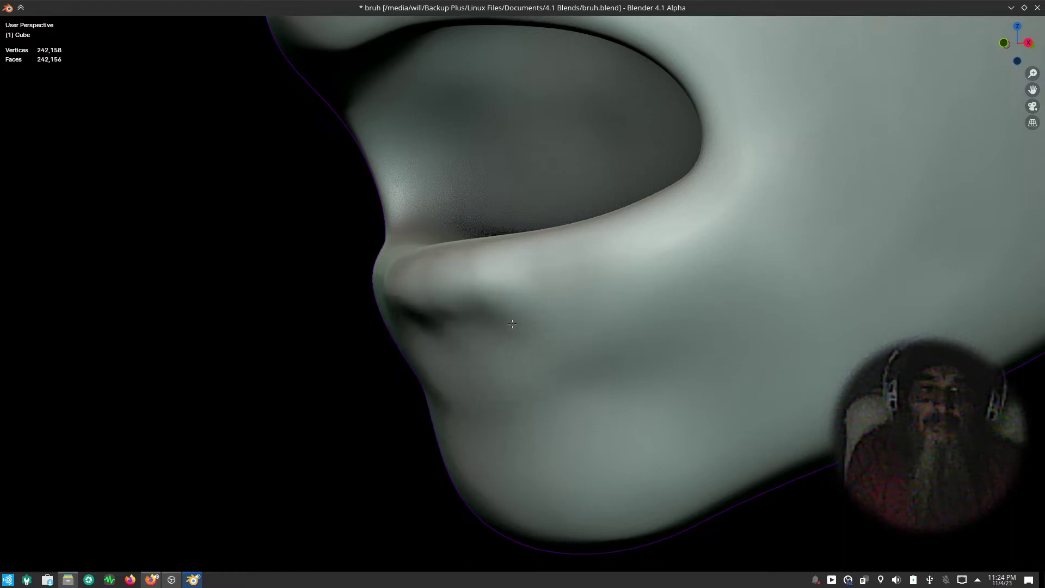
left_click_drag(512, 324, 582, 298)
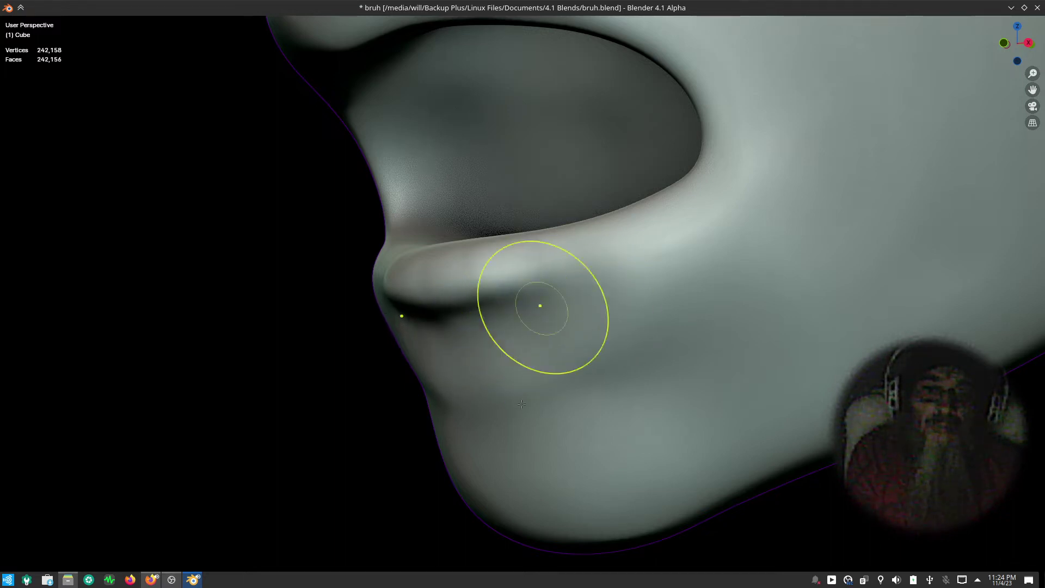
mouse_move(528, 408)
middle_mouse_down()
mouse_move(492, 466)
mouse_move(604, 492)
middle_mouse_up()
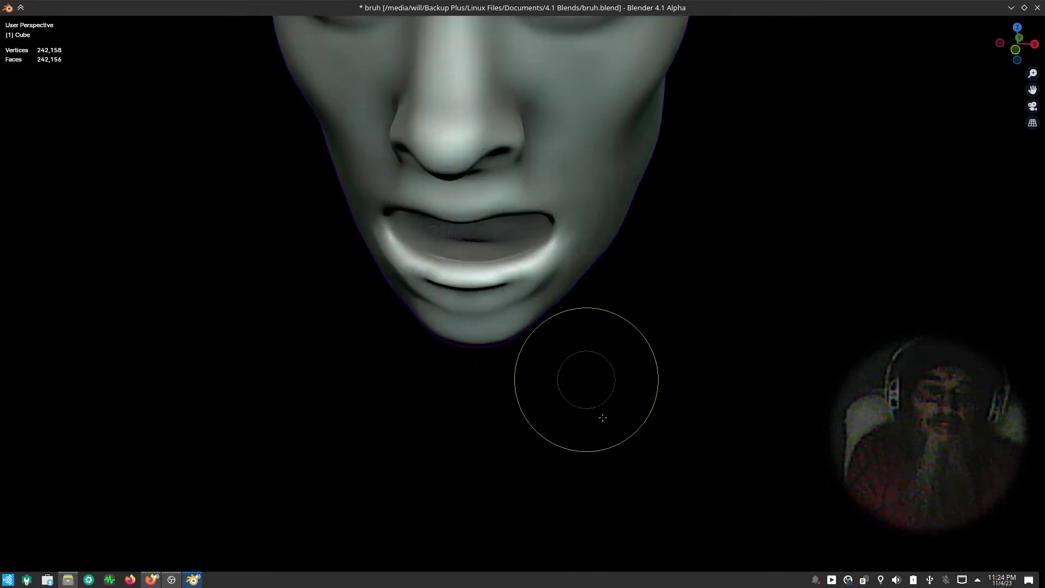
- Deepen the creases at both mouth corners symmetrically, viewed slightly from below
mouse_move(600, 415)
middle_mouse_down()
mouse_move(618, 552)
mouse_move(626, 497)
mouse_move(612, 507)
mouse_move(589, 466)
middle_mouse_up()
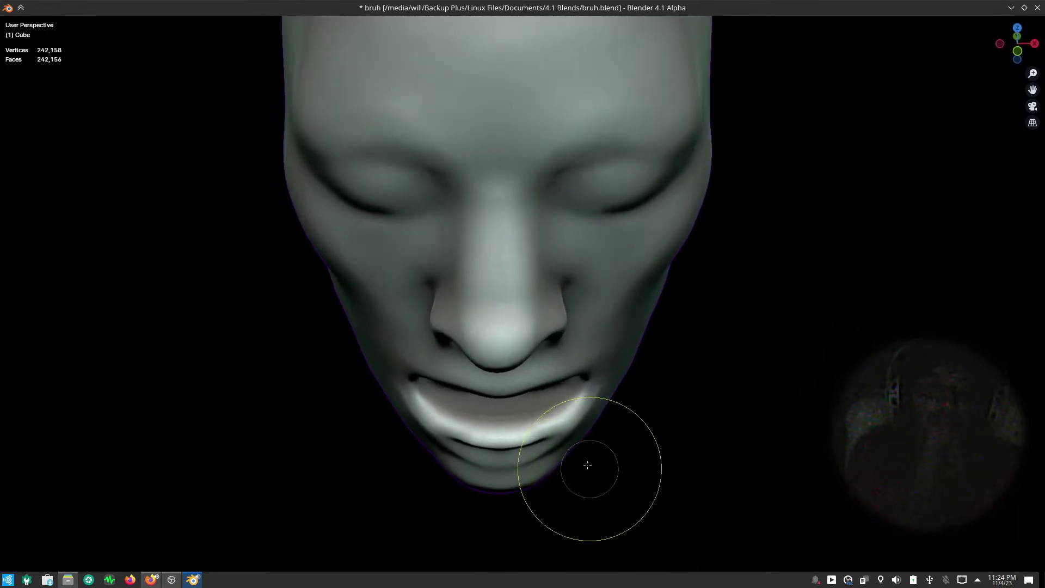
scroll(595, 344, "up", 5)
middle_click_drag(595, 344, 539, 414)
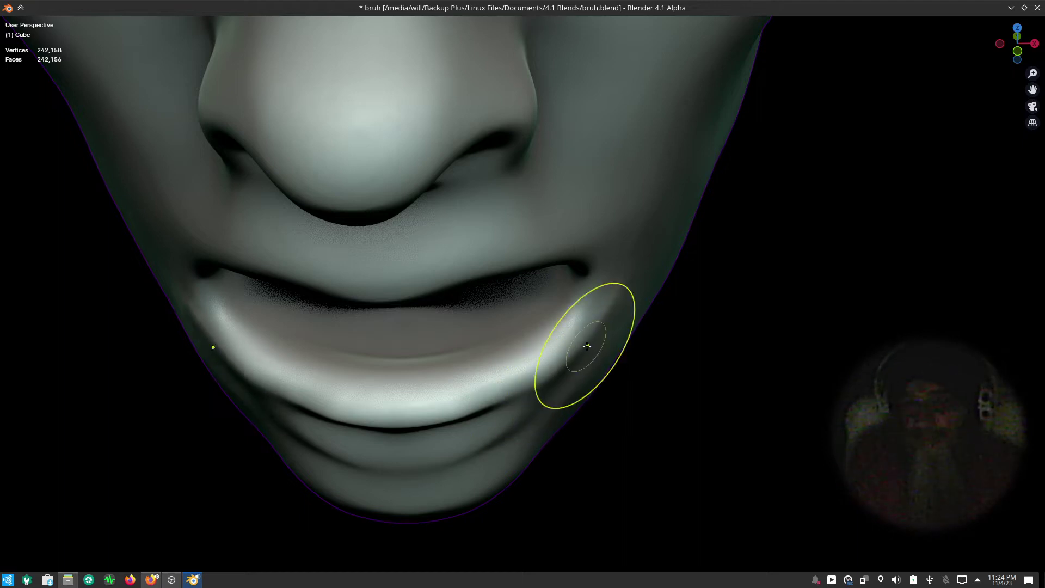
mouse_move(595, 328)
left_mouse_down()
mouse_move(584, 308)
mouse_move(591, 292)
left_mouse_up()
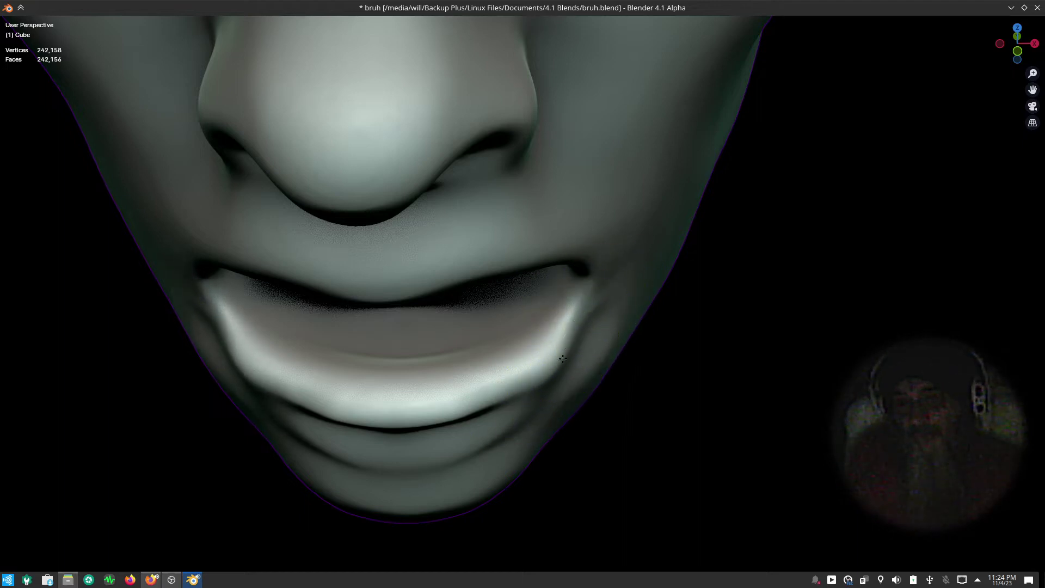
mouse_move(563, 359)
left_mouse_down()
mouse_move(547, 340)
mouse_move(541, 288)
left_mouse_up()
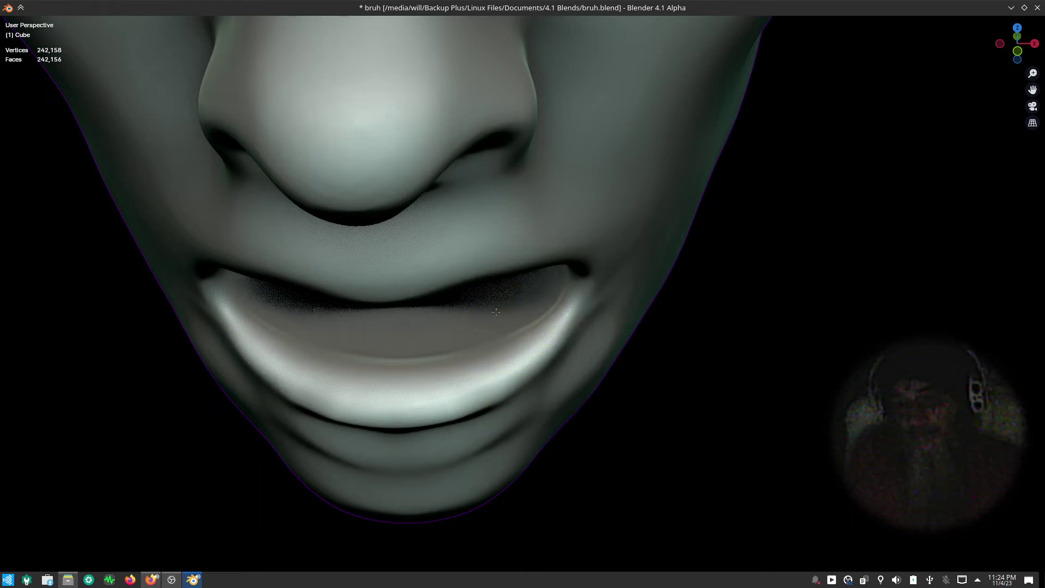
- Reshape and touch up the lower lip surface, finishing in side profile
mouse_move(460, 334)
left_mouse_down()
mouse_move(416, 348)
mouse_move(380, 343)
left_mouse_up()
left_click_drag(436, 396, 497, 384)
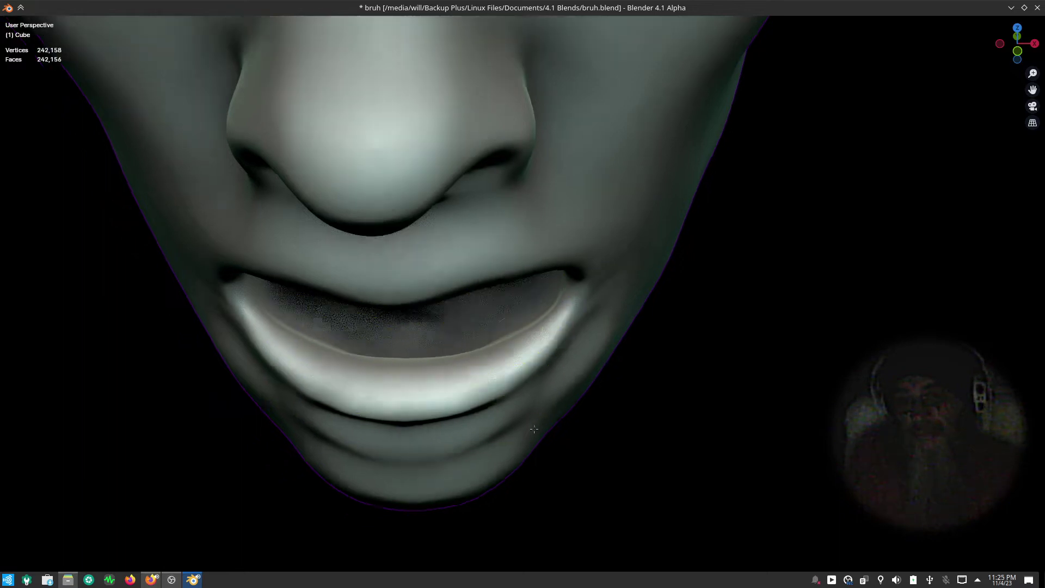
mouse_move(497, 383)
middle_mouse_down()
mouse_move(471, 413)
mouse_move(468, 402)
middle_mouse_up()
mouse_move(415, 366)
left_mouse_down()
mouse_move(401, 303)
mouse_move(412, 326)
mouse_move(403, 376)
left_mouse_up()
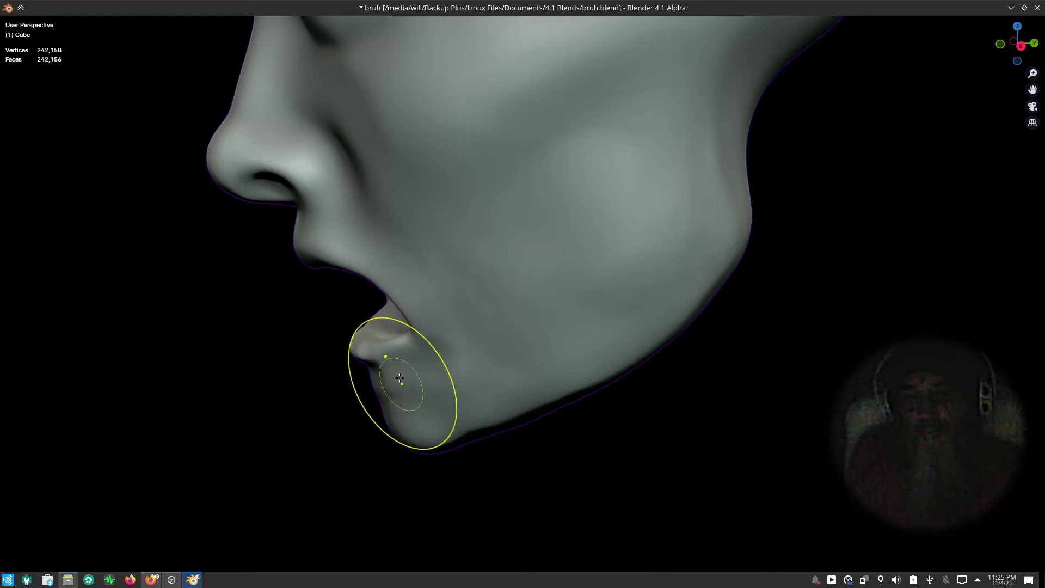
- Sculpt the lower lip, chin contour and jawline under the chin in profile
middle_click_drag(403, 376, 372, 351)
mouse_move(372, 350)
left_mouse_down()
mouse_move(353, 350)
mouse_move(357, 322)
left_mouse_up()
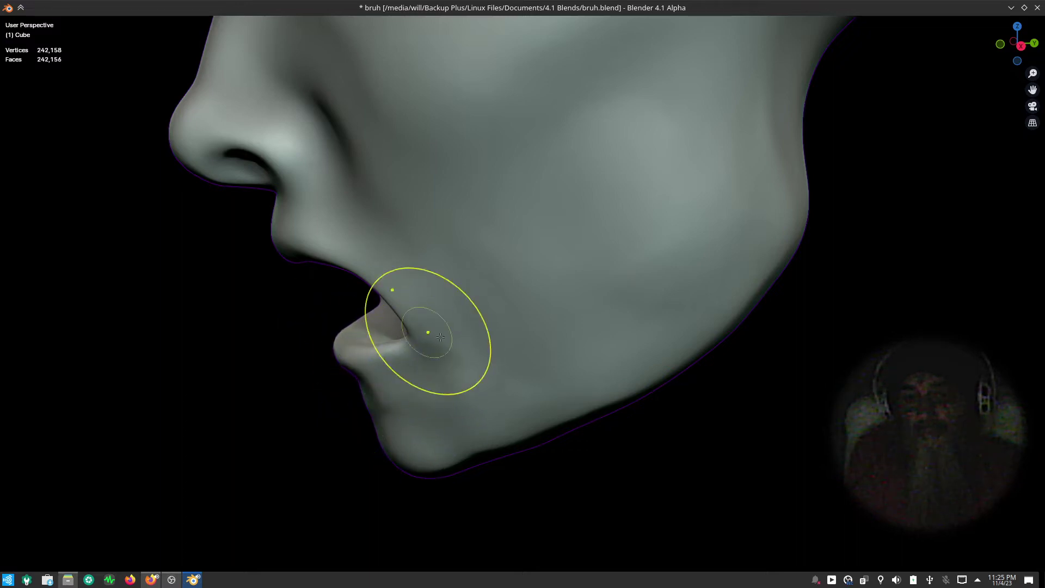
left_click_drag(401, 374, 397, 385)
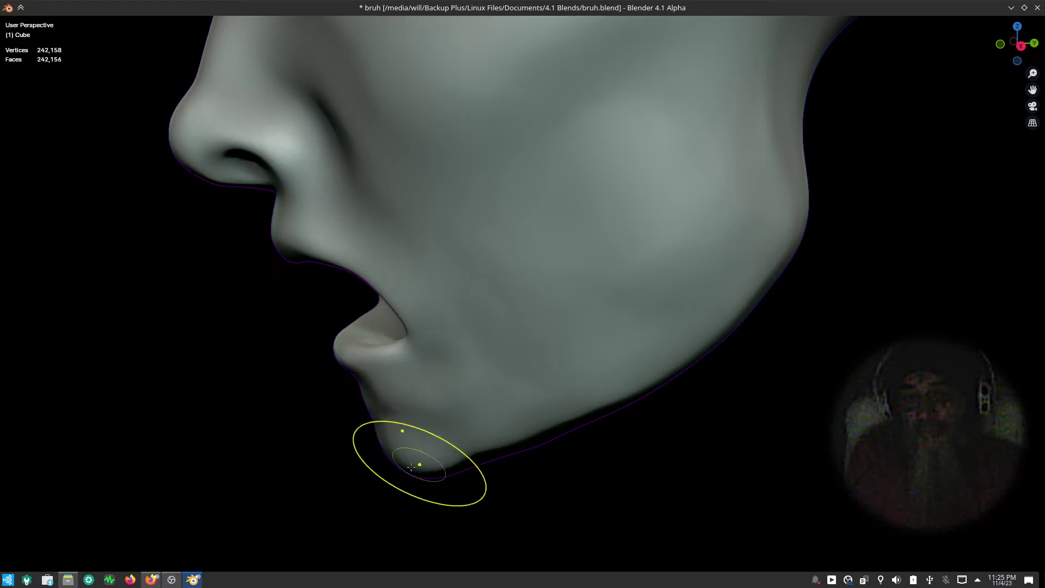
left_click_drag(411, 467, 398, 478)
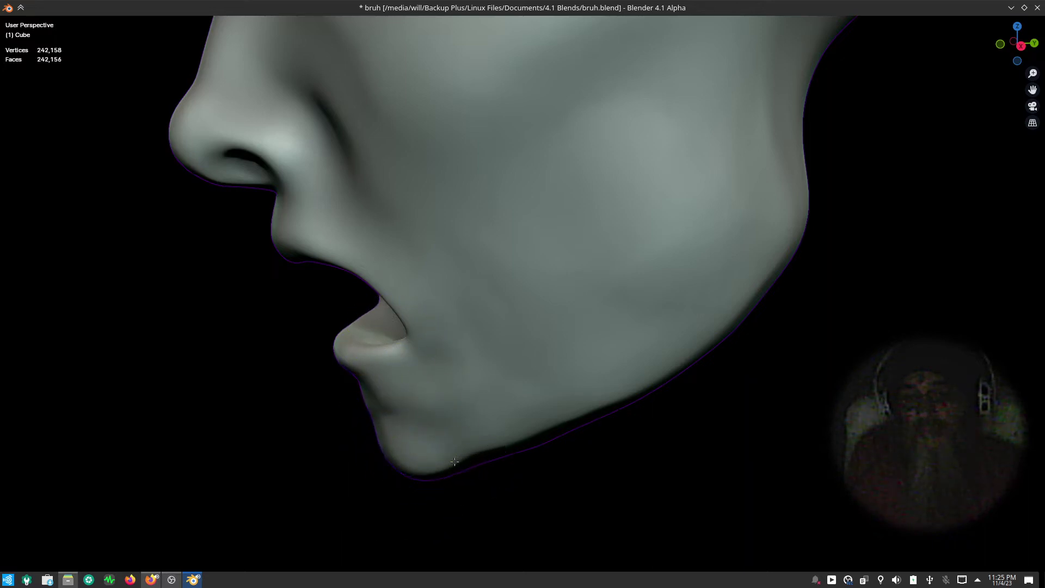
left_click_drag(460, 460, 443, 435)
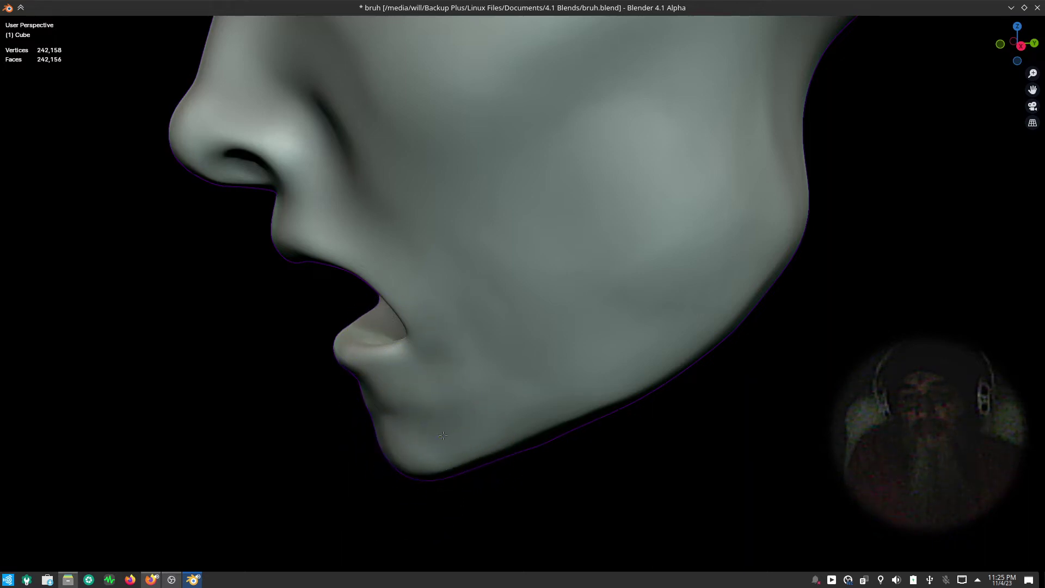
mouse_move(565, 448)
left_mouse_down()
mouse_move(524, 448)
mouse_move(535, 441)
mouse_move(526, 469)
left_mouse_up()
- Zoom out to the full head profile and sculpt around the eye socket
middle_click_drag(459, 326, 523, 547)
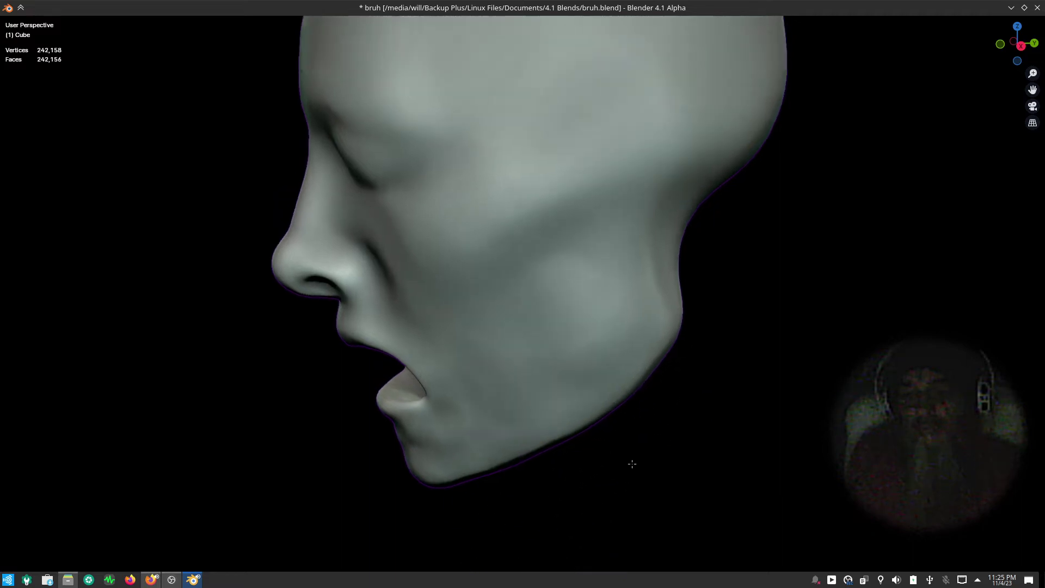
scroll(630, 462, "down", 2)
mouse_move(338, 238)
left_mouse_down()
mouse_move(361, 240)
mouse_move(352, 274)
mouse_move(340, 272)
mouse_move(319, 227)
mouse_move(332, 243)
mouse_move(339, 233)
left_mouse_up()
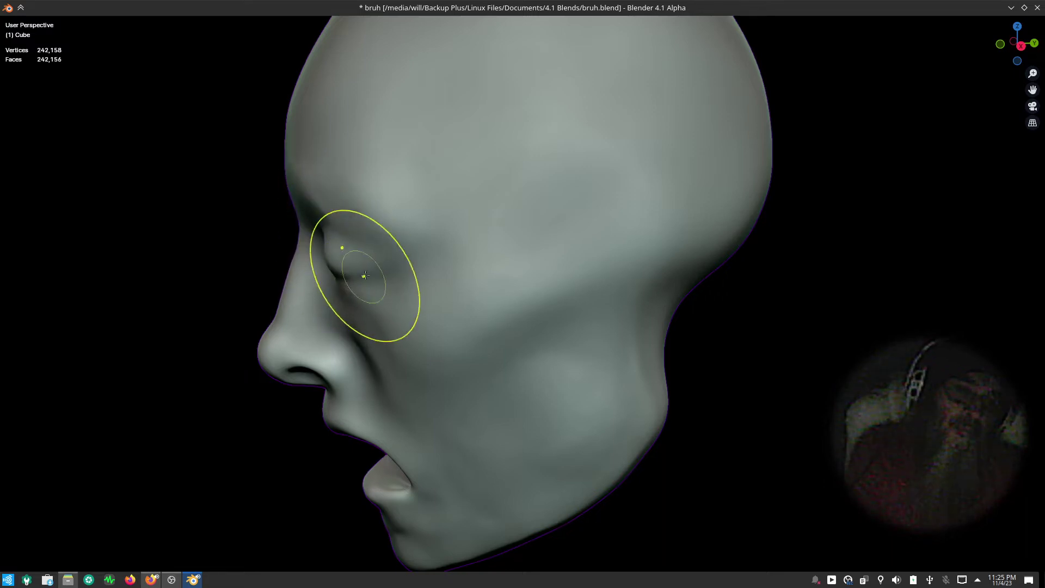
- Fill both eye sockets into smooth closed lids with symmetric sculpt strokes
mouse_move(341, 270)
middle_mouse_down()
mouse_move(468, 368)
mouse_move(361, 322)
mouse_move(443, 346)
middle_mouse_up()
scroll(357, 317, "up", 3)
scroll(357, 318, "up", 1)
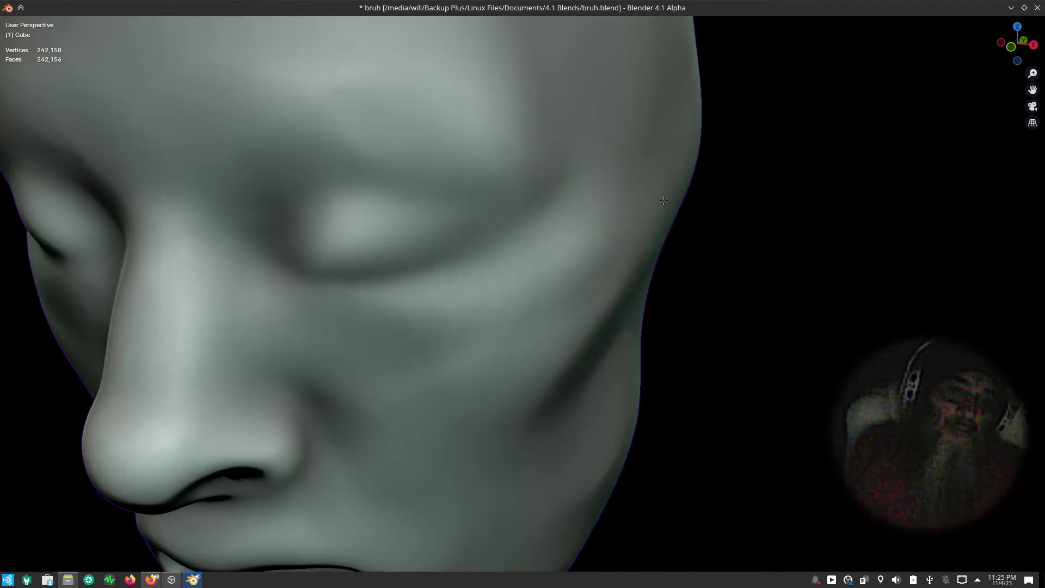
scroll(635, 498, "down", 8)
mouse_move(634, 499)
middle_mouse_down()
mouse_move(694, 419)
mouse_move(699, 353)
mouse_move(596, 403)
middle_mouse_up()
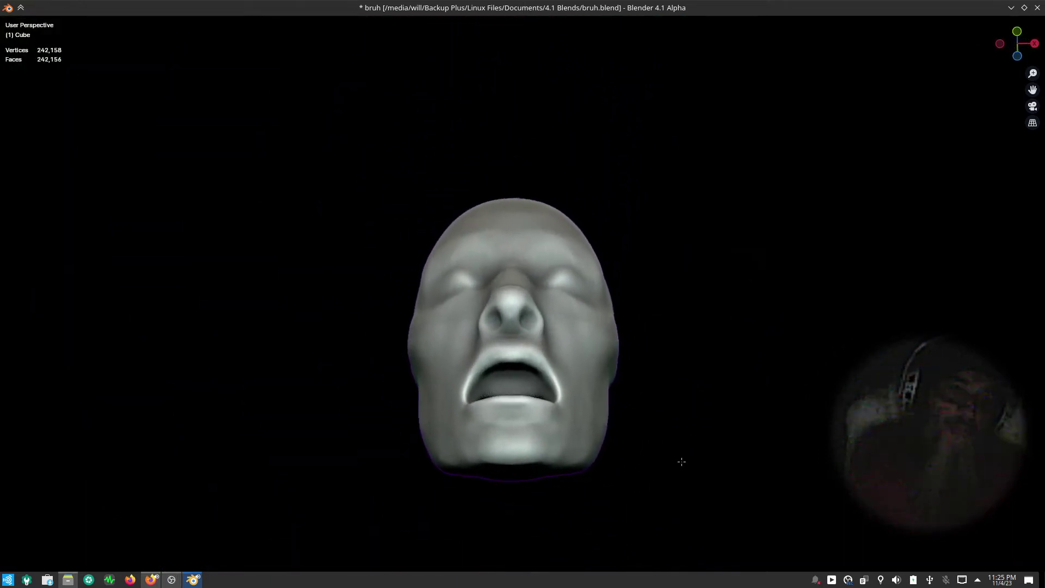
scroll(544, 245, "up", 2)
scroll(515, 232, "up", 1)
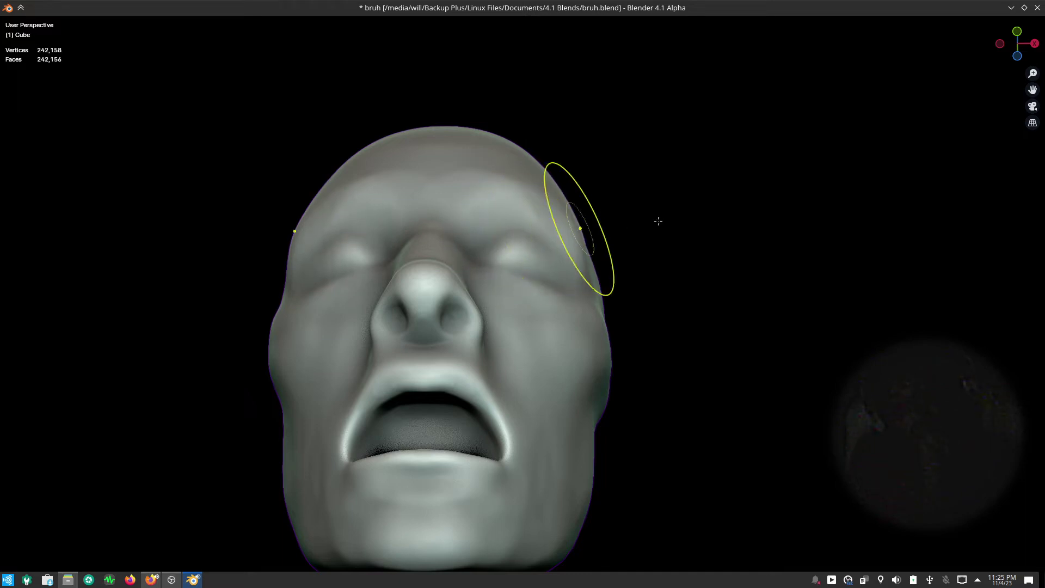
mouse_move(658, 221)
middle_mouse_down()
mouse_move(567, 362)
mouse_move(502, 350)
middle_mouse_up()
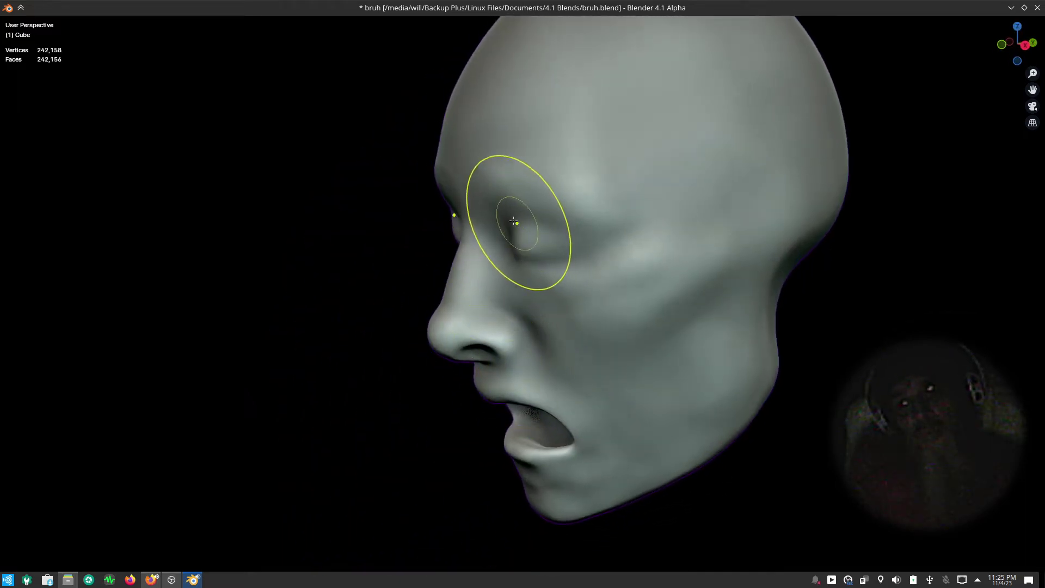
left_click_drag(523, 260, 524, 257)
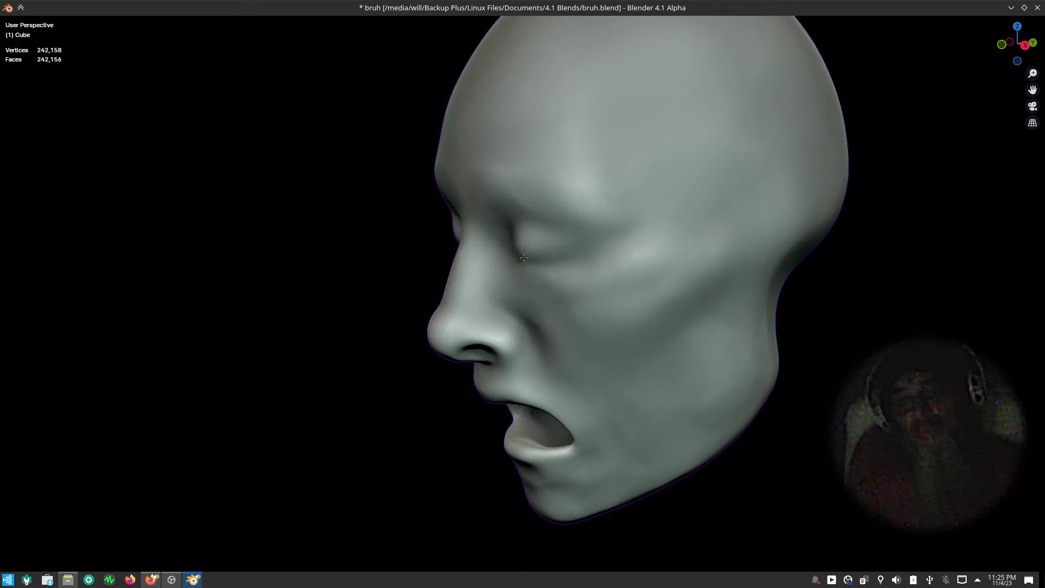
mouse_move(537, 303)
middle_mouse_down()
mouse_move(684, 389)
mouse_move(632, 361)
mouse_move(540, 270)
middle_mouse_up()
scroll(540, 270, "up", 3)
left_click_drag(553, 231, 556, 245)
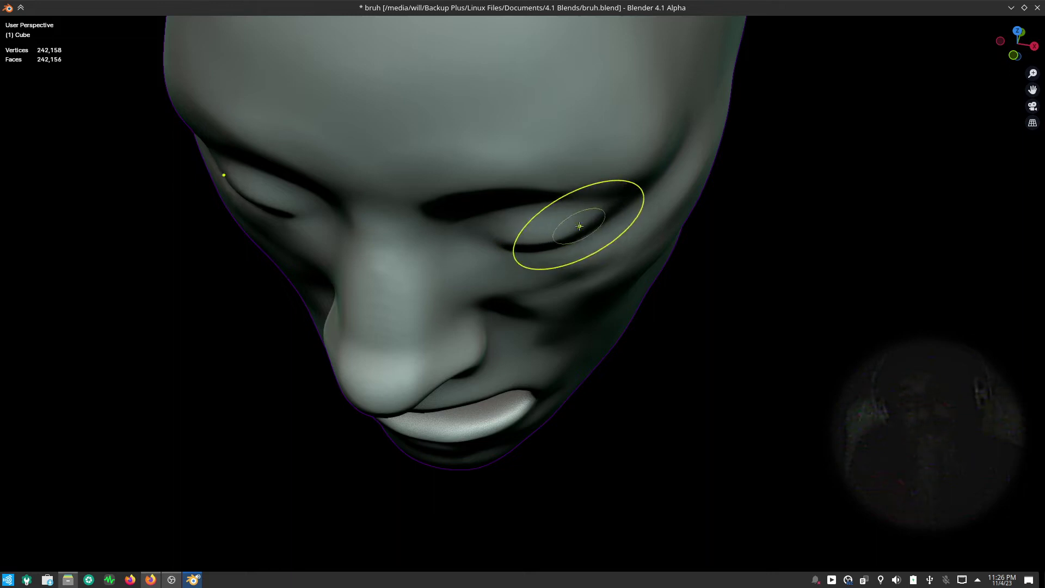
- Subtly reshape both sides of the jaw symmetrically from a frontal view
scroll(518, 268, "down", 4)
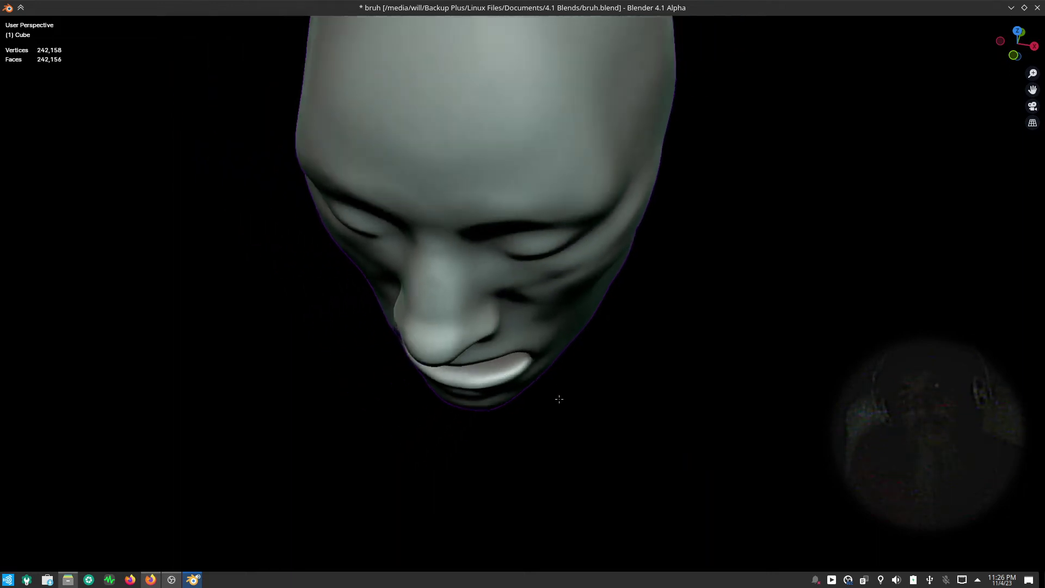
middle_click_drag(544, 348, 571, 385)
mouse_move(566, 432)
middle_mouse_down()
mouse_move(615, 327)
mouse_move(604, 360)
mouse_move(612, 338)
middle_mouse_up()
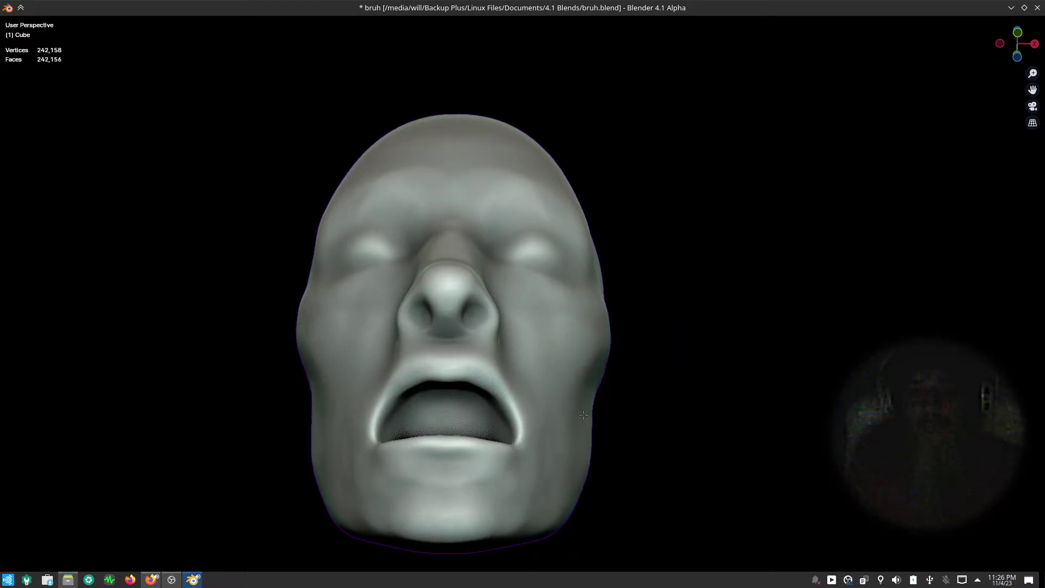
left_click_drag(589, 430, 559, 518)
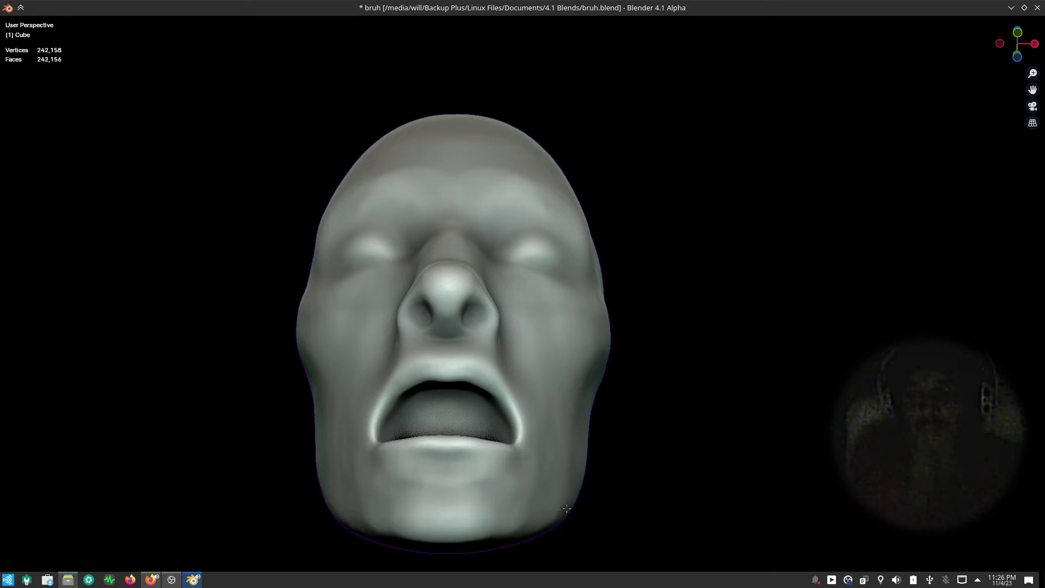
middle_click_drag(692, 428, 672, 344)
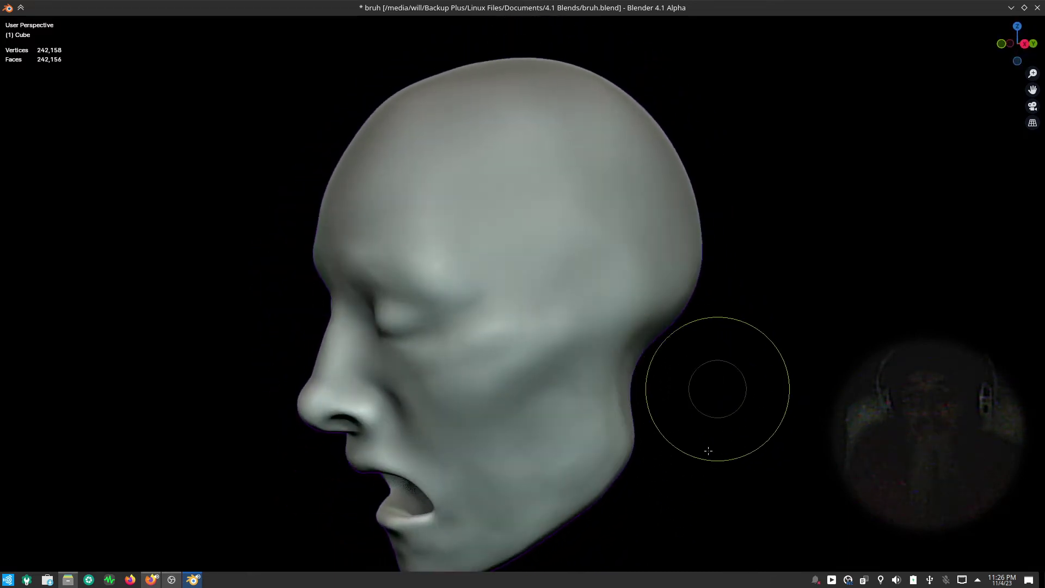
mouse_move(635, 380)
middle_mouse_down()
mouse_move(725, 392)
mouse_move(644, 405)
mouse_move(701, 392)
mouse_move(776, 408)
mouse_move(759, 397)
middle_mouse_up()
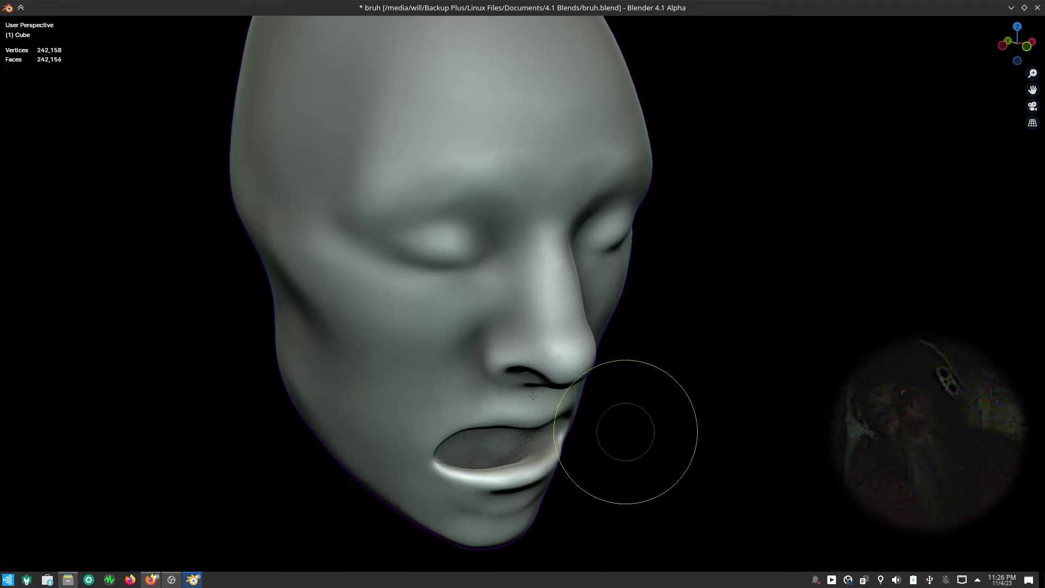
scroll(427, 420, "down", 2)
mouse_move(427, 420)
middle_mouse_down()
mouse_move(541, 459)
mouse_move(523, 406)
middle_mouse_up()
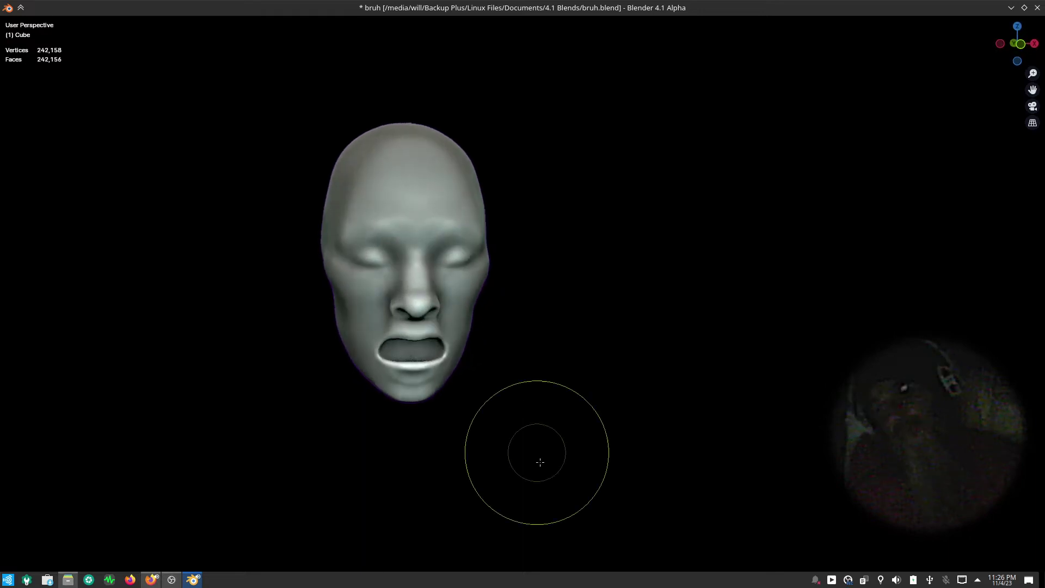
mouse_move(595, 436)
middle_mouse_down()
mouse_move(577, 450)
mouse_move(560, 432)
middle_mouse_up()
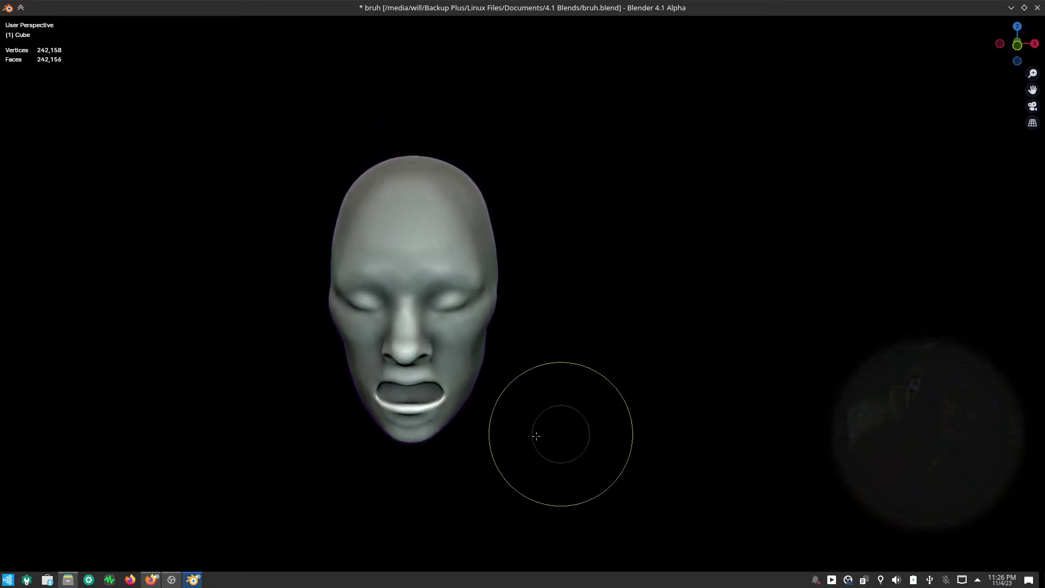
scroll(433, 371, "up", 2)
scroll(433, 371, "up", 2)
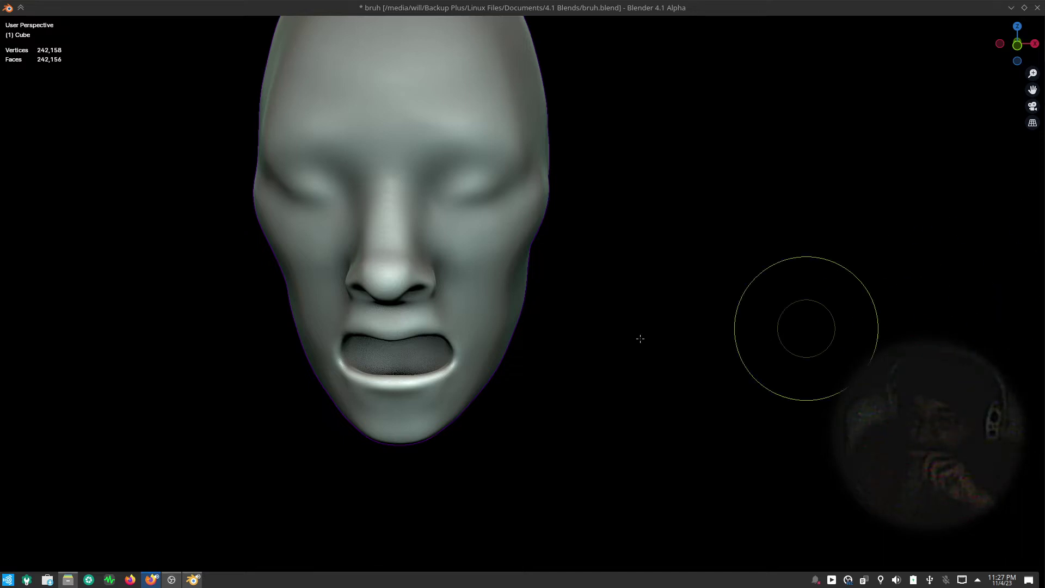
mouse_move(560, 385)
middle_mouse_down()
mouse_move(572, 355)
mouse_move(536, 337)
mouse_move(676, 350)
middle_mouse_up()
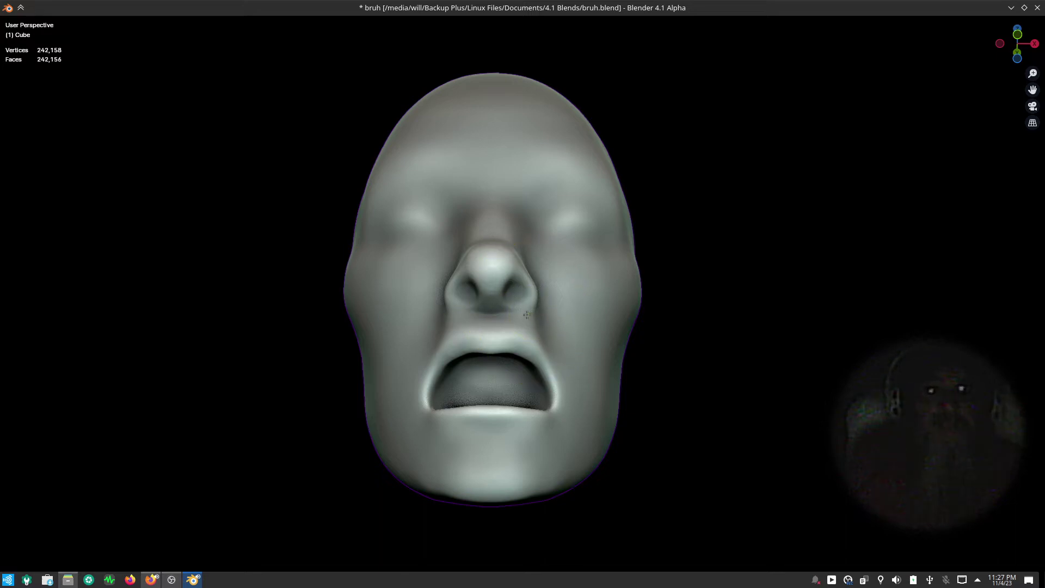
- Refine the philtrum, the folds beside the nose and both mouth corners symmetrically
scroll(479, 337, "up", 5)
left_click_drag(504, 287, 509, 305)
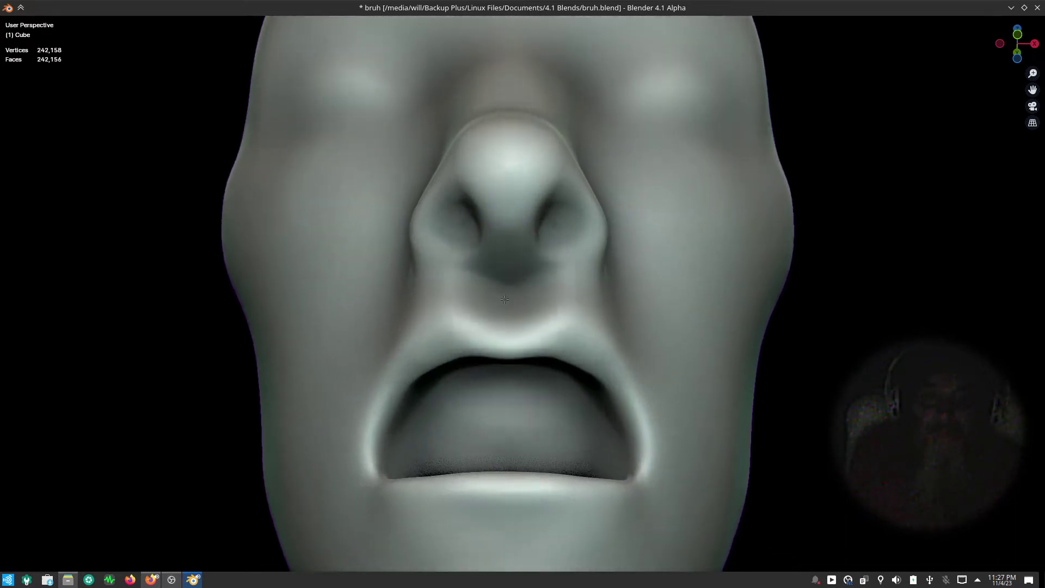
left_click_drag(584, 291, 586, 308)
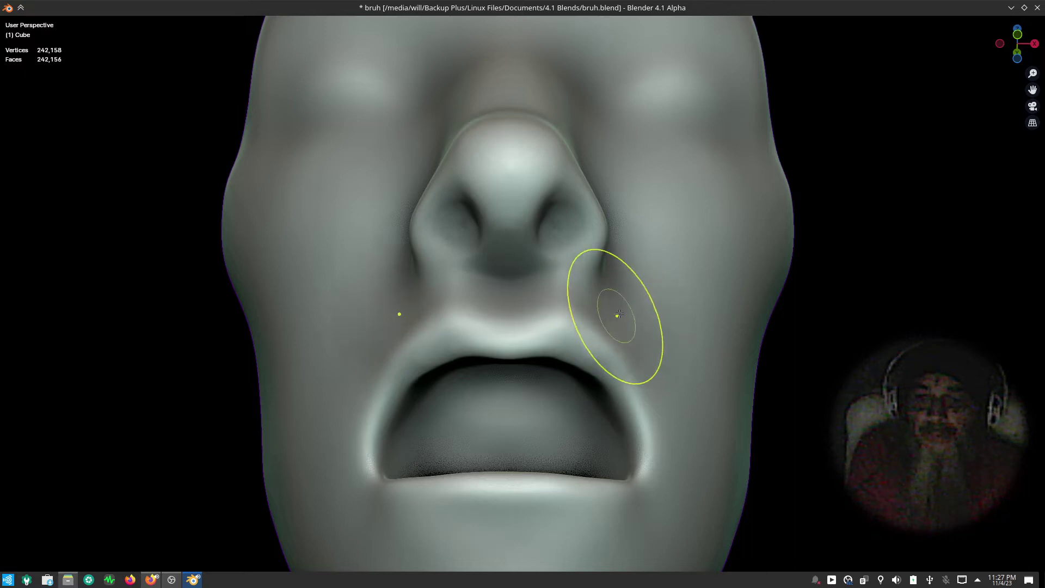
mouse_move(656, 361)
left_mouse_down()
mouse_move(670, 397)
mouse_move(666, 471)
left_mouse_up()
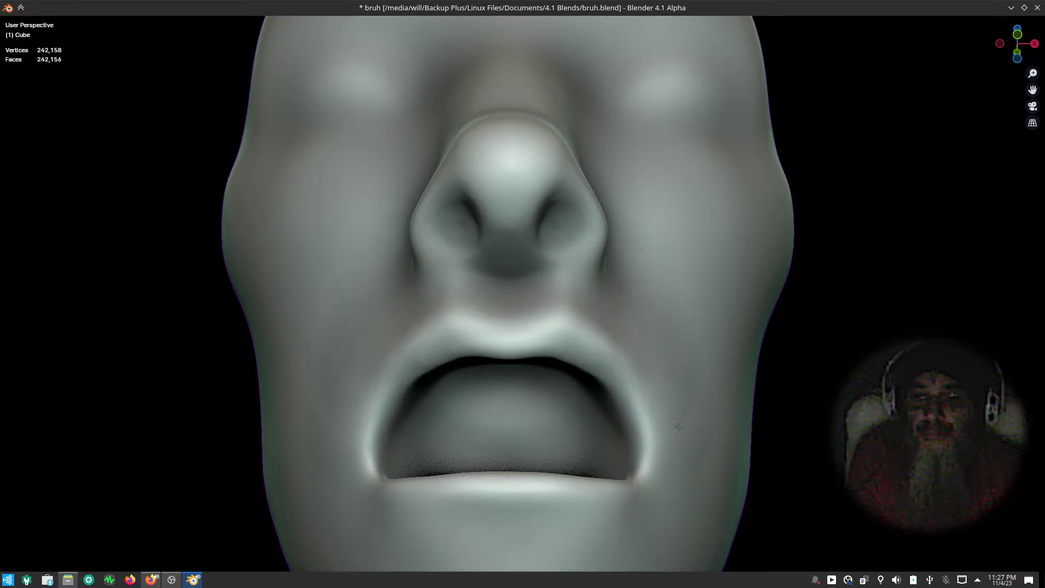
- Return to an upright frontal view and sculpt the cheek near the mouth corner
scroll(666, 472, "down", 1)
scroll(653, 446, "down", 3)
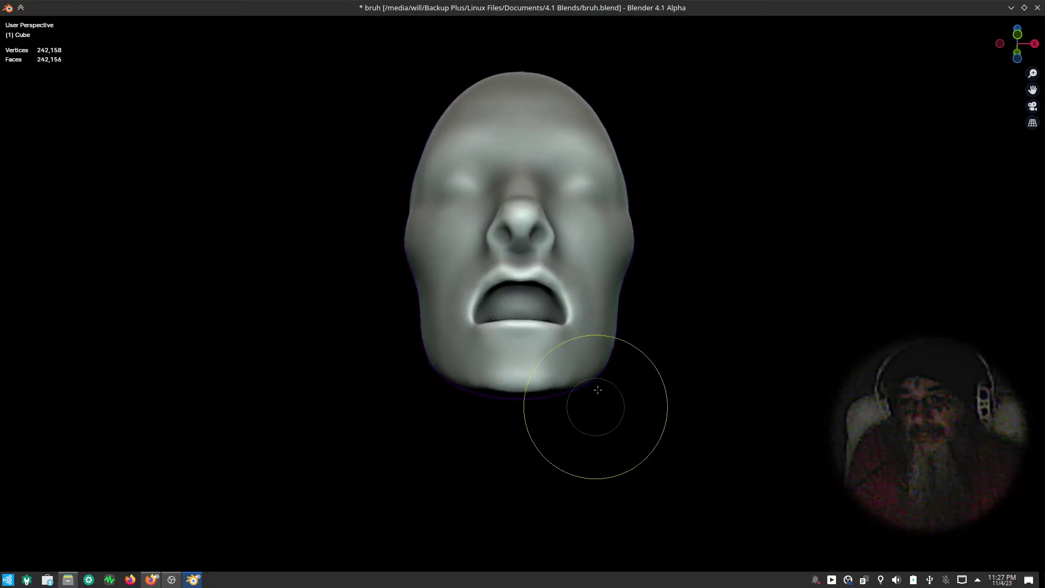
middle_click_drag(598, 392, 603, 454)
middle_click_drag(600, 410, 560, 471)
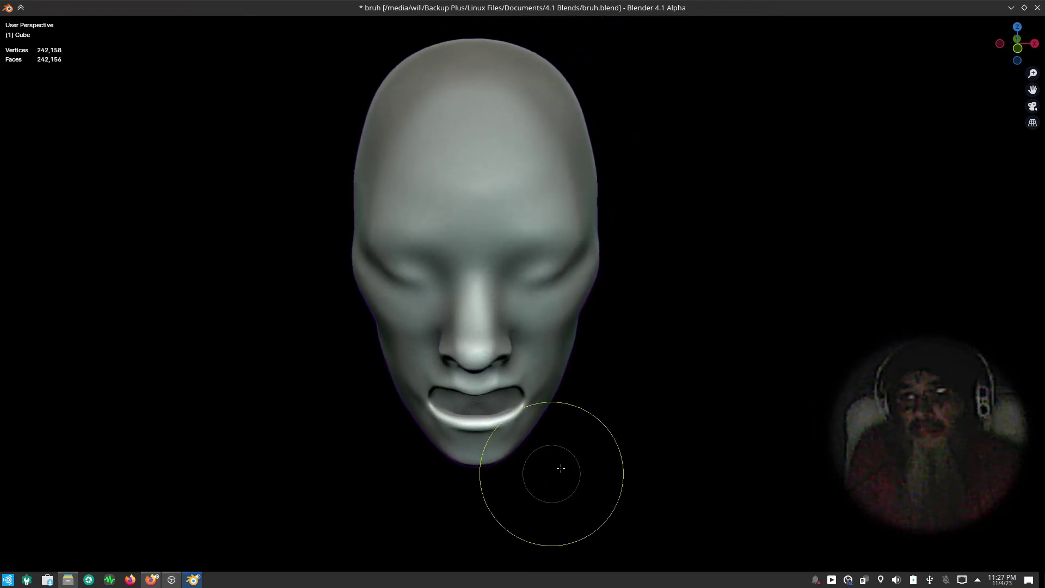
left_click_drag(553, 408, 547, 371)
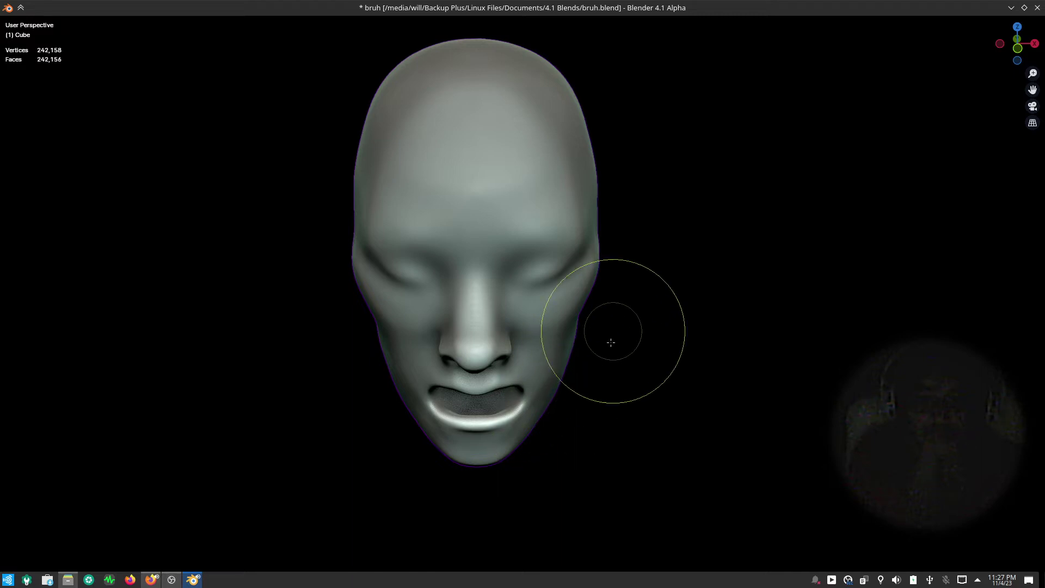
- Save the file and switch to the Paint tool
key("ctrl+s")
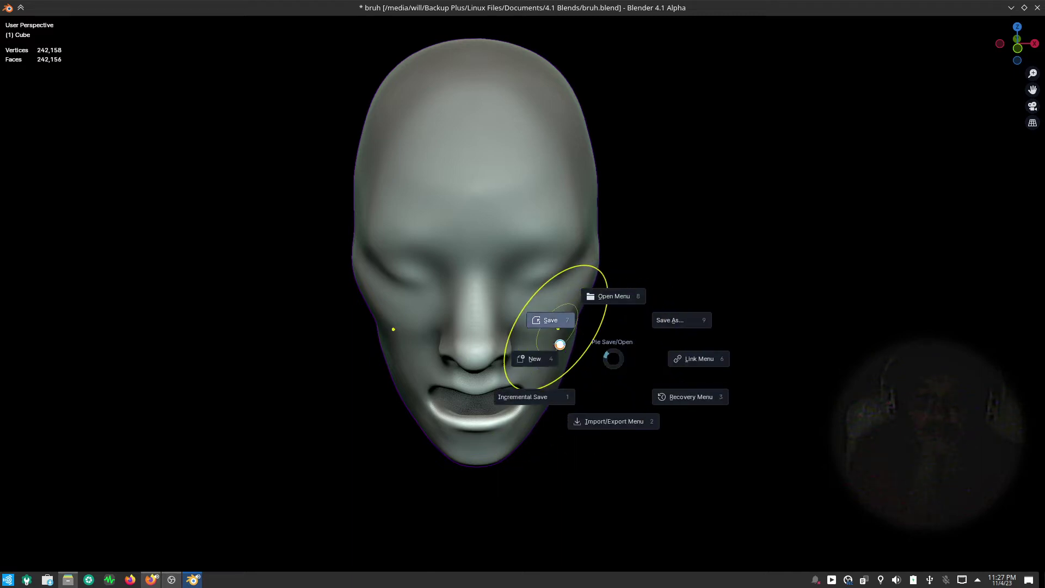
left_click(559, 344)
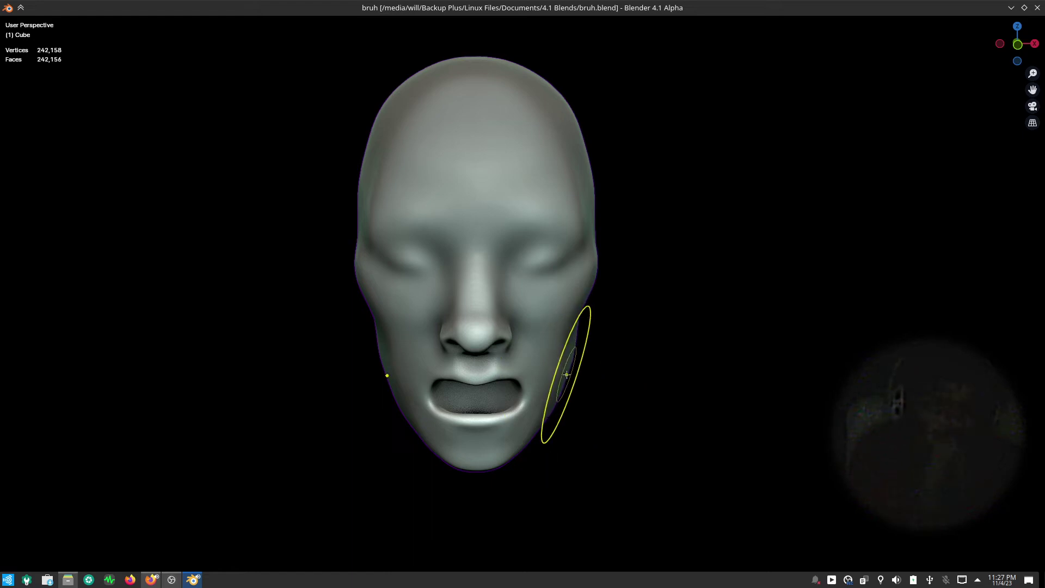
key("q")
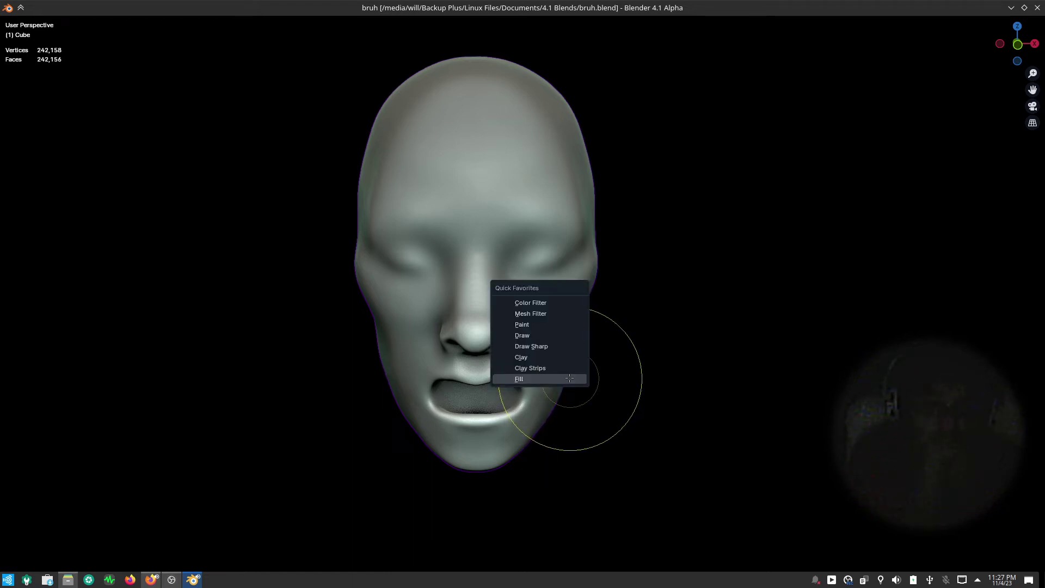
left_click(574, 325)
- Set the canvas to Color Attribute mode and add a new dark grey attribute (value 0.228)
key("ctrl+alt+space")
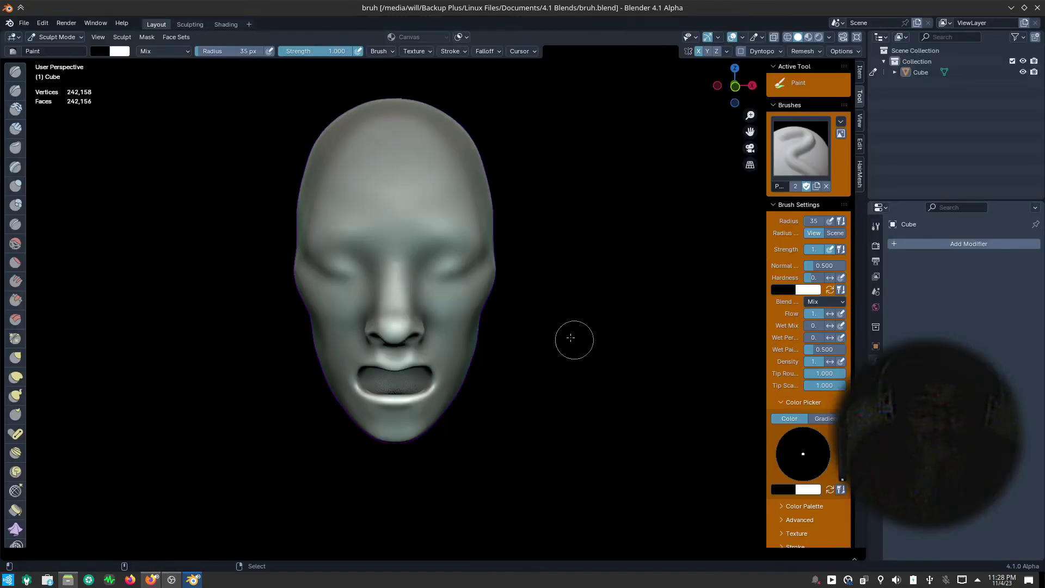
left_click(411, 38)
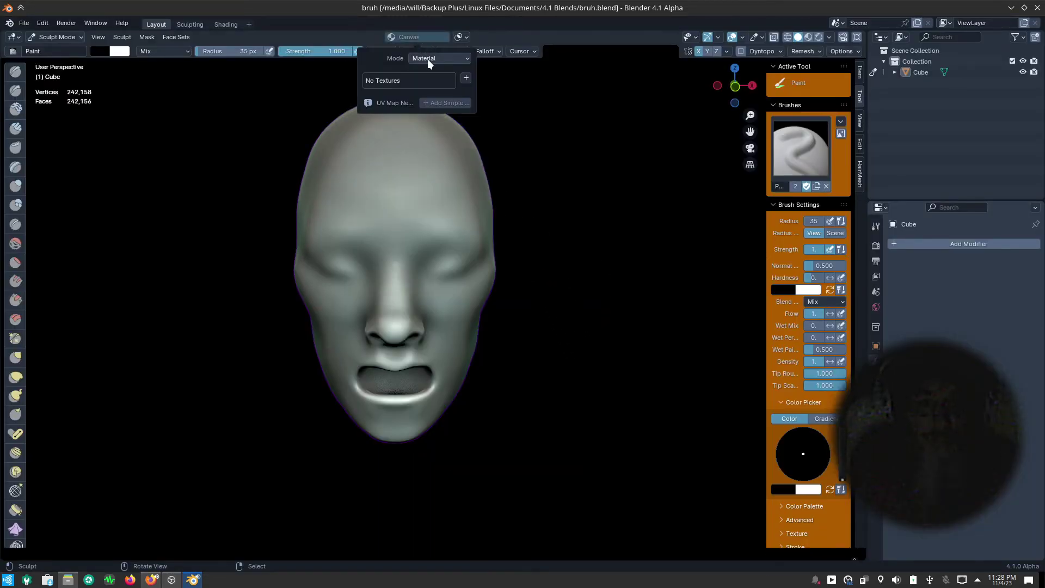
left_click(431, 60)
left_click(437, 71)
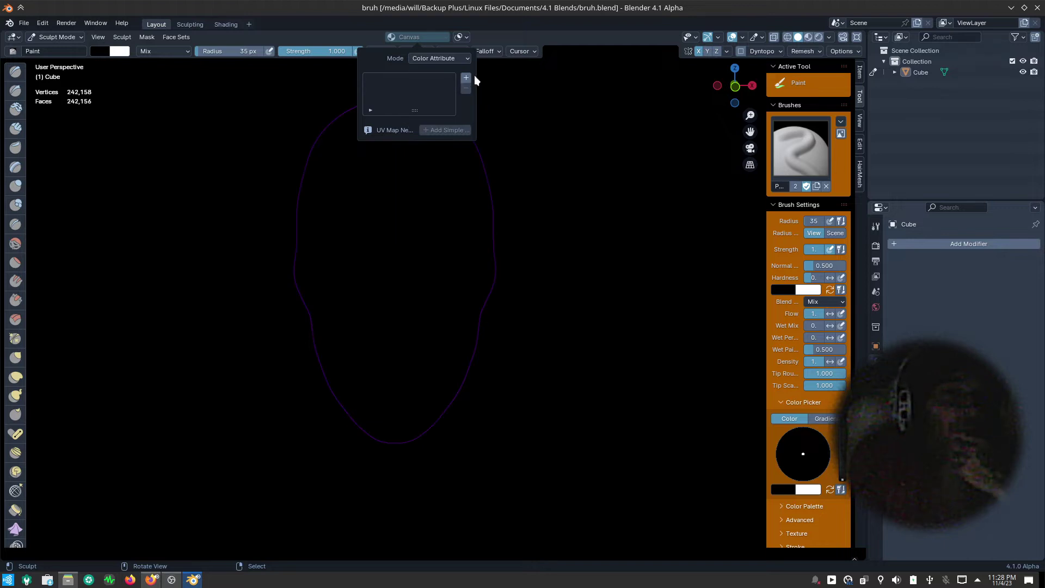
left_click(466, 78)
left_click(501, 136)
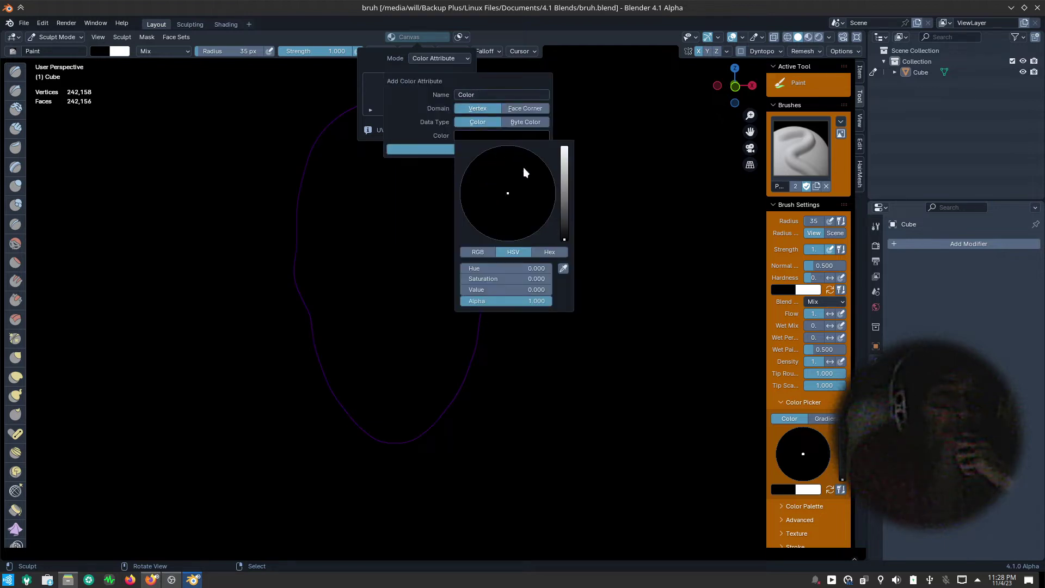
left_click(565, 192)
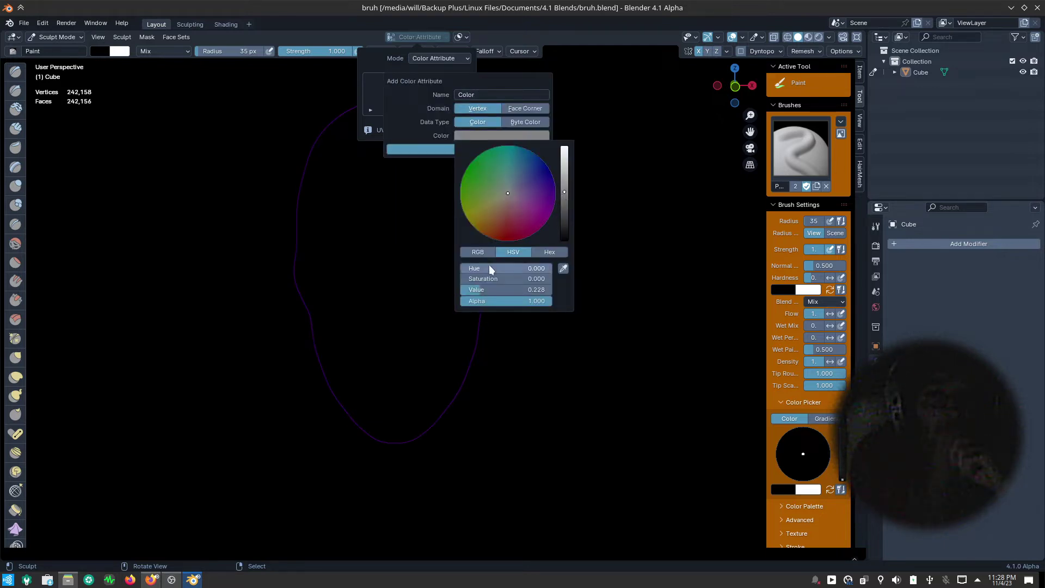
left_click(455, 150)
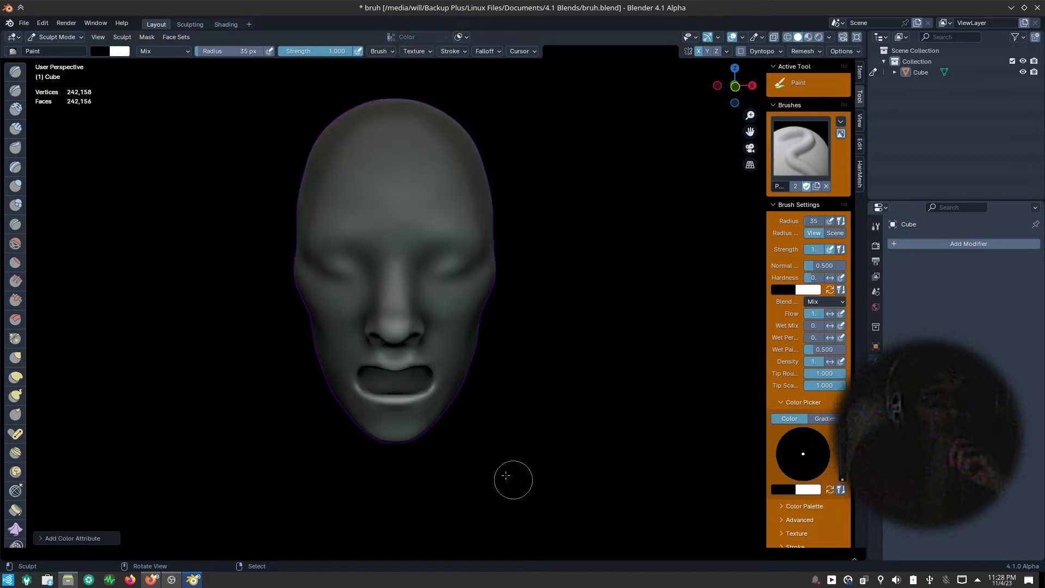
- Widen the Tool sidebar and lower the paint brush density to 0.093
mouse_move(506, 475)
middle_mouse_down()
mouse_move(595, 467)
mouse_move(560, 443)
mouse_move(523, 501)
mouse_move(545, 483)
mouse_move(494, 417)
middle_mouse_up()
scroll(494, 417, "up", 3)
scroll(524, 376, "up", 2)
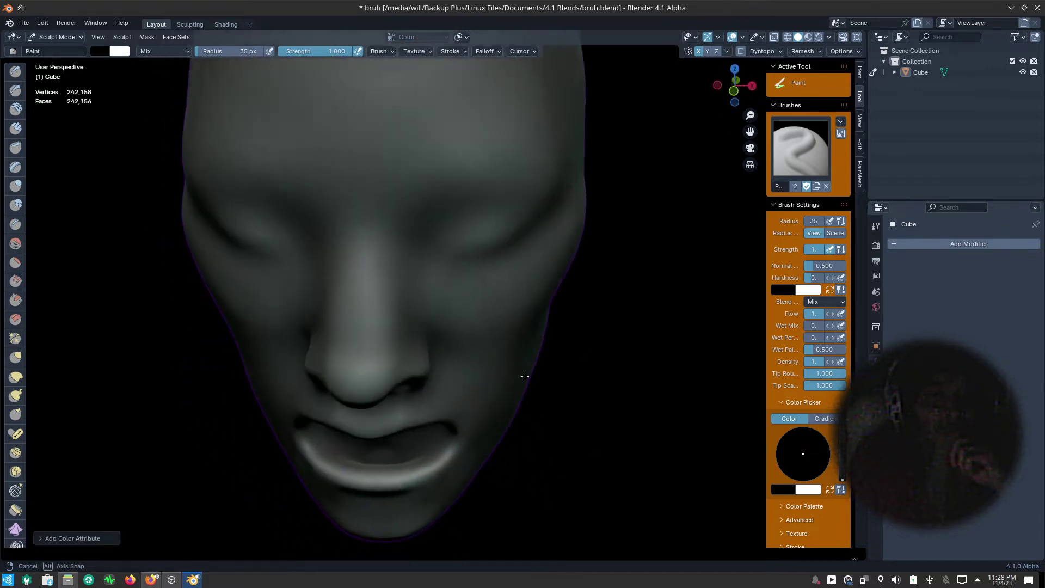
scroll(525, 378, "down", 2)
middle_click_drag(525, 375, 760, 365)
scroll(526, 380, "down", 2)
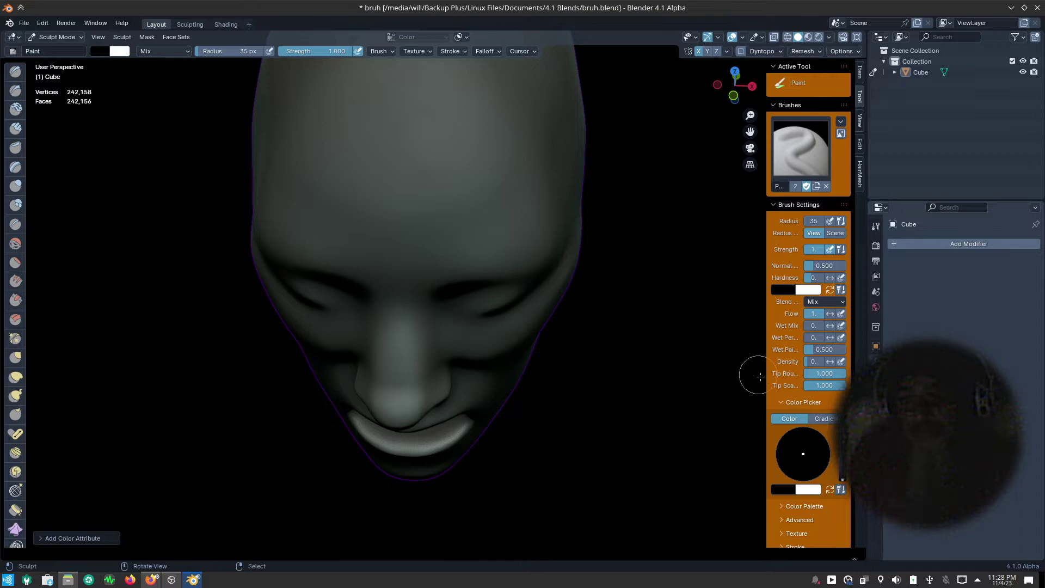
left_click_drag(766, 376, 645, 392)
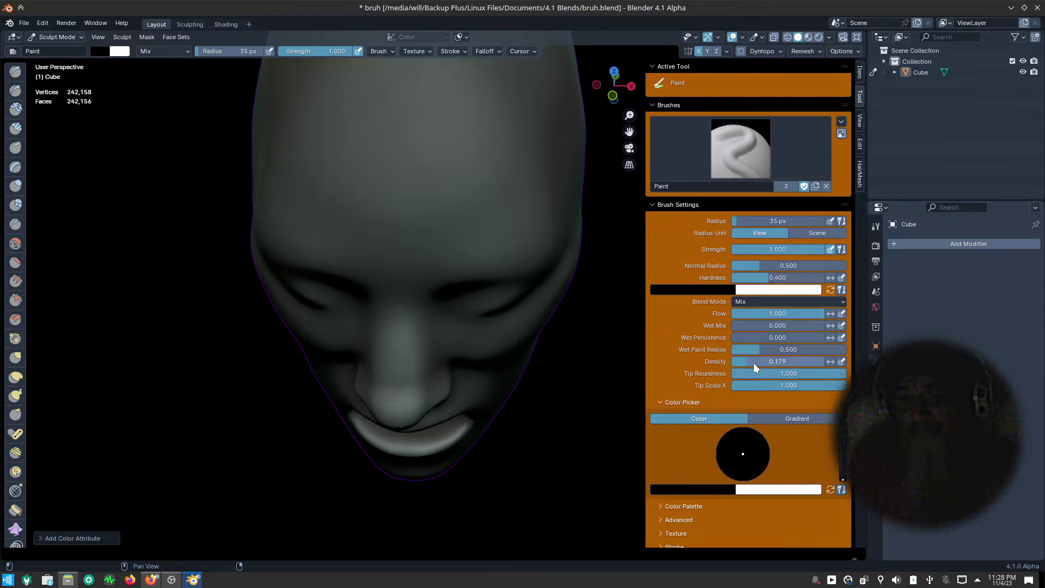
left_click_drag(742, 365, 736, 364)
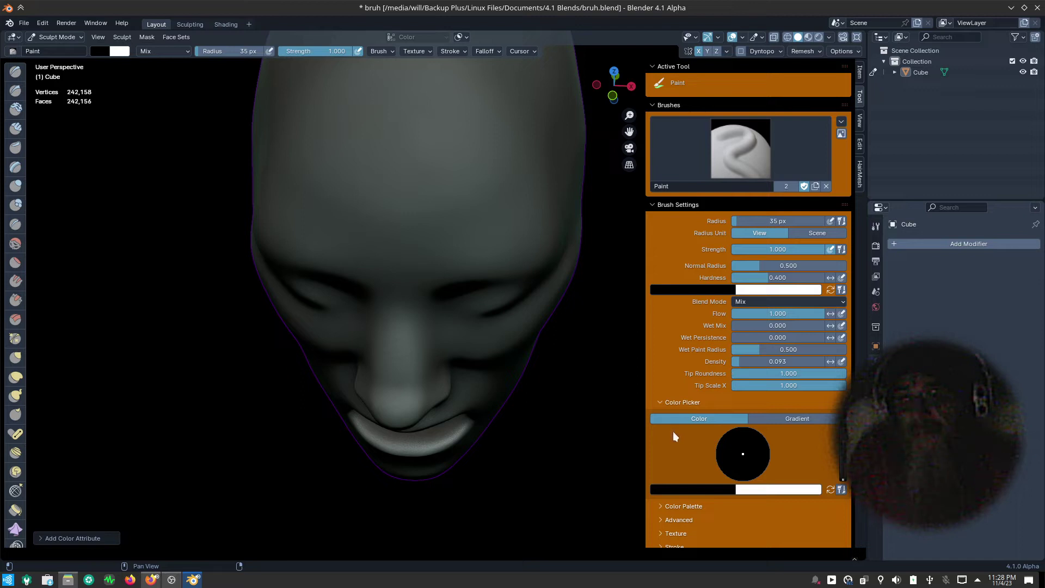
- Create a colour palette and pick its tan swatch as the paint colour
left_click(689, 287)
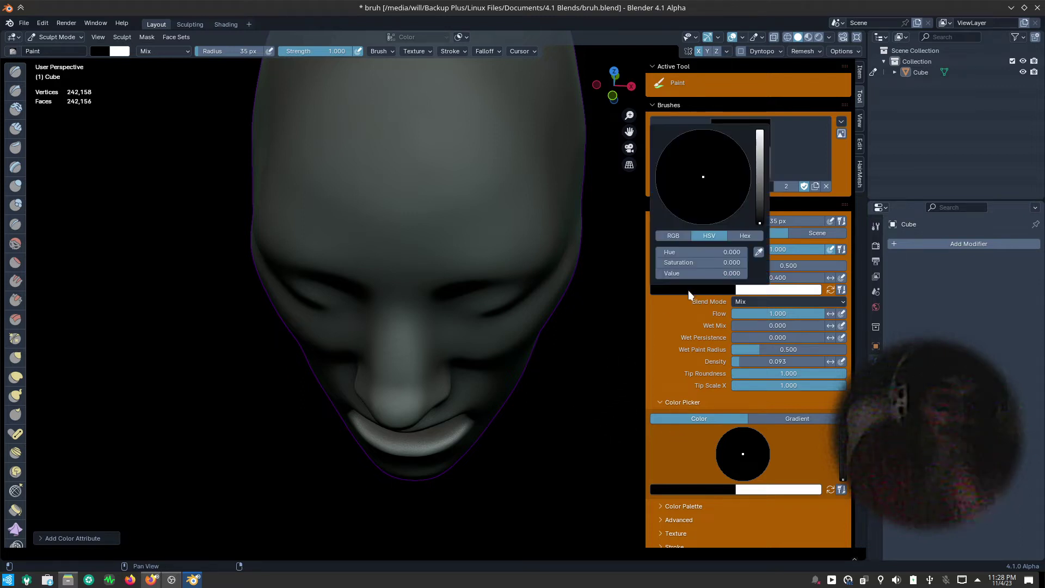
left_click(673, 507)
middle_click_drag(679, 456, 695, 168)
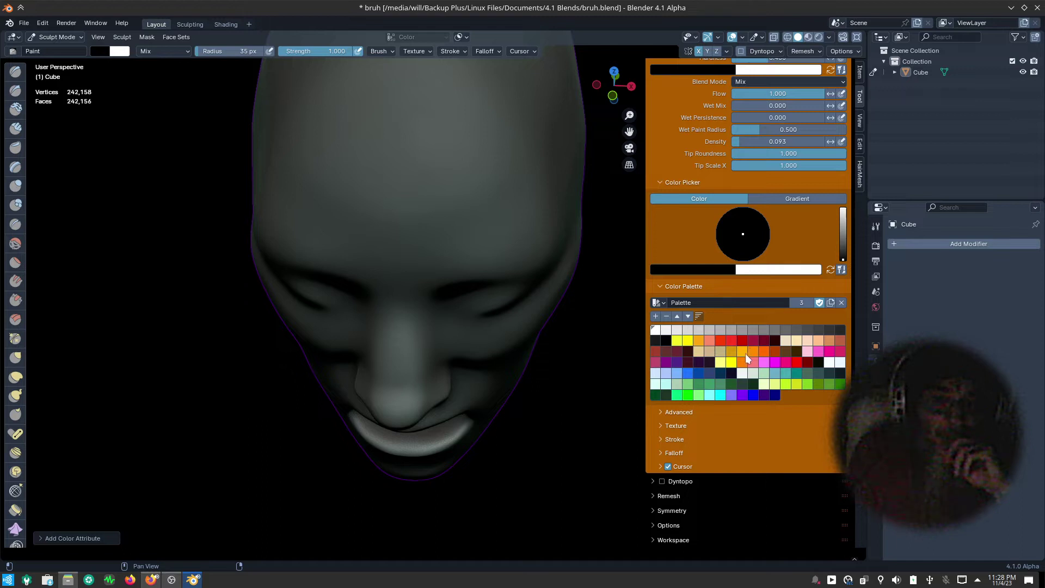
left_click(721, 352)
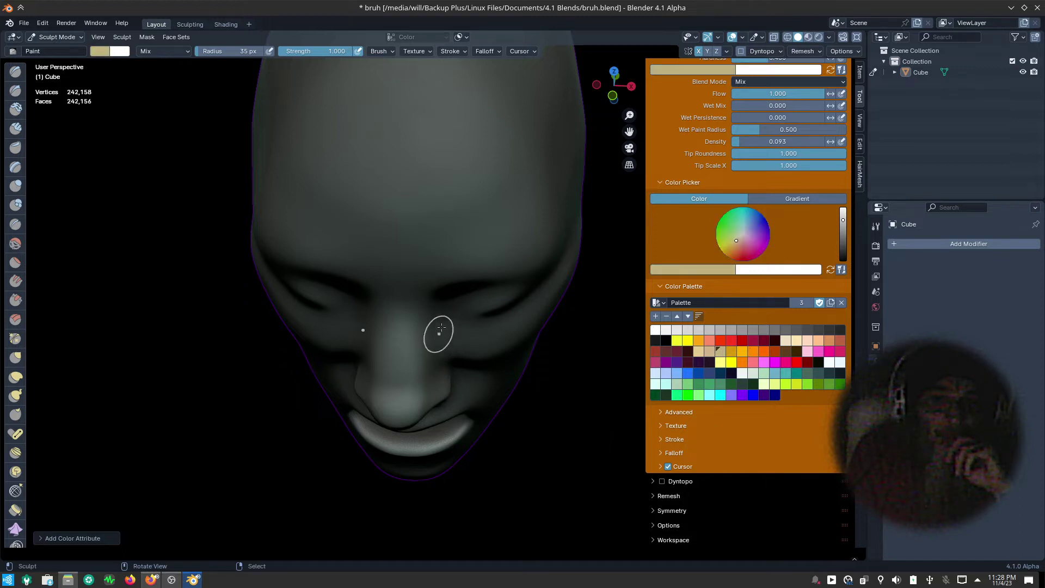
- Enlarge the Paint brush to 224 px and paint tan over the nose, cheeks, forehead and jaw
key("f")
left_click(561, 327)
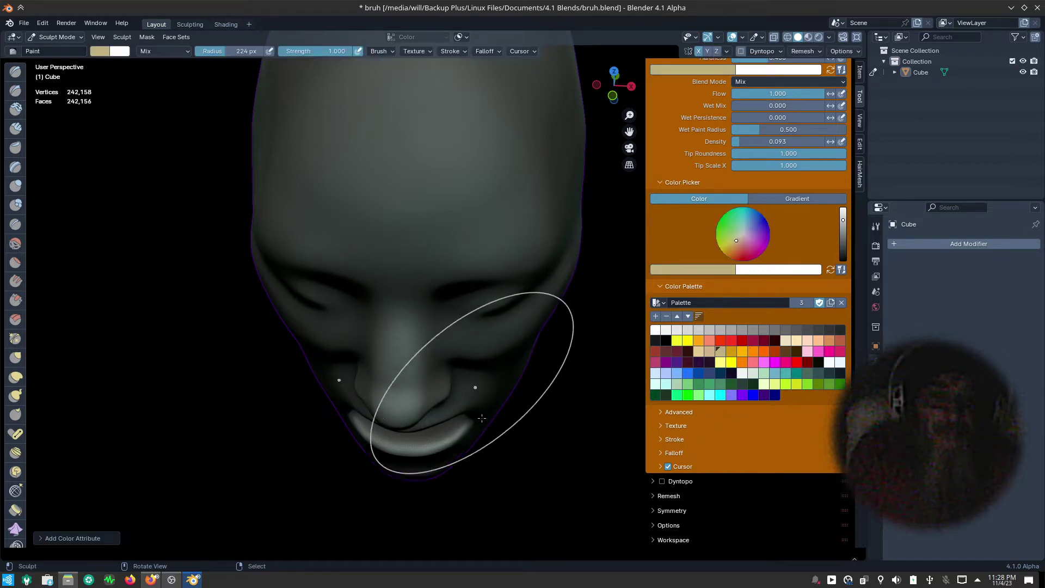
left_click_drag(490, 349, 461, 388)
mouse_move(479, 105)
left_mouse_down()
mouse_move(478, 140)
mouse_move(537, 303)
left_mouse_up()
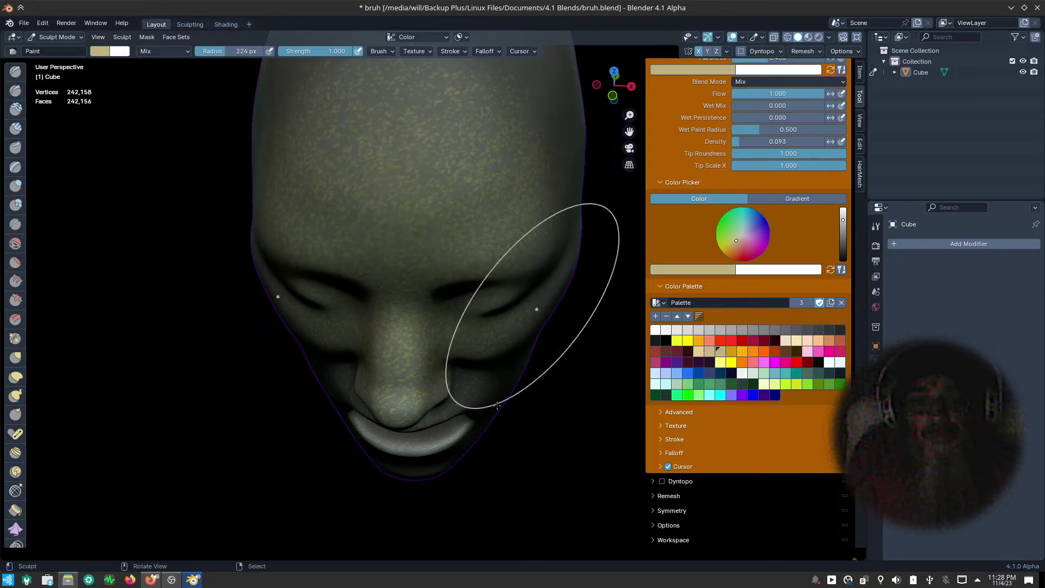
middle_click_drag(483, 392, 153, 327)
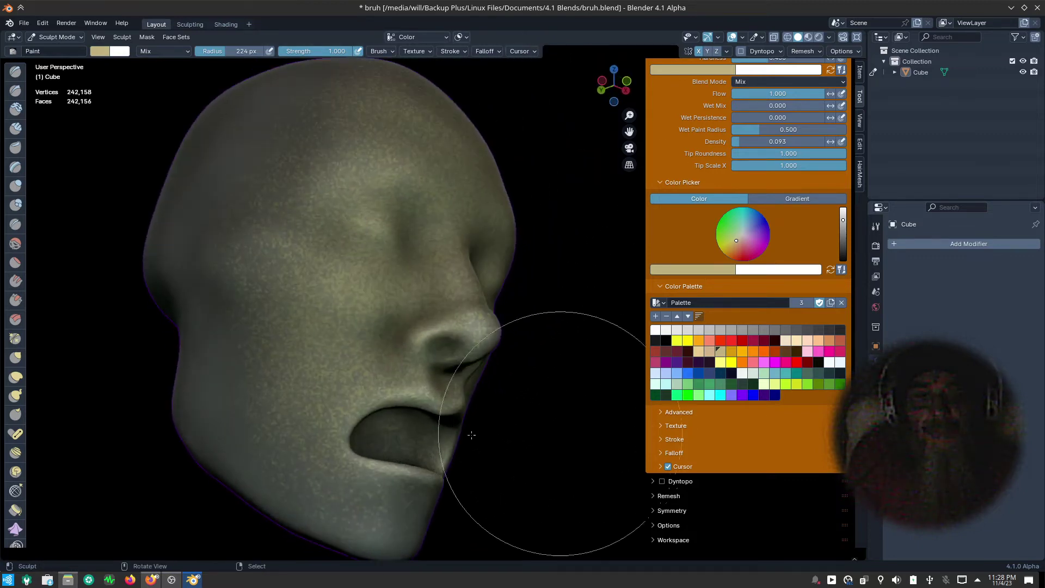
left_click_drag(153, 327, 229, 383)
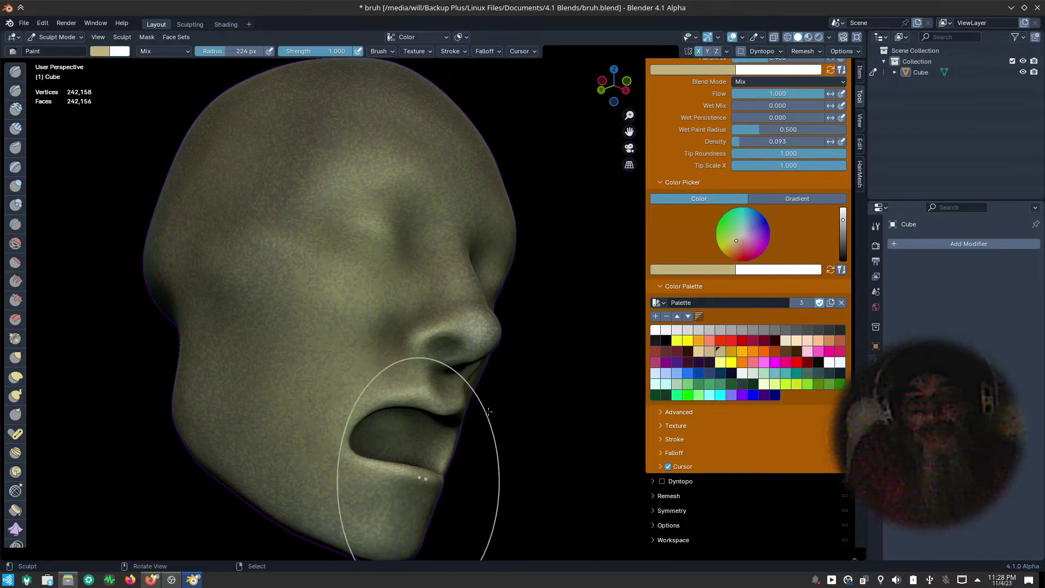
- Orbit the tan-painted head back to a front and then three-quarter view
middle_click_drag(488, 412, 326, 386)
scroll(392, 438, "down", 5)
mouse_move(391, 439)
middle_mouse_down()
mouse_move(345, 280)
mouse_move(422, 373)
mouse_move(437, 304)
middle_mouse_up()
scroll(414, 256, "up", 3)
scroll(391, 210, "up", 3)
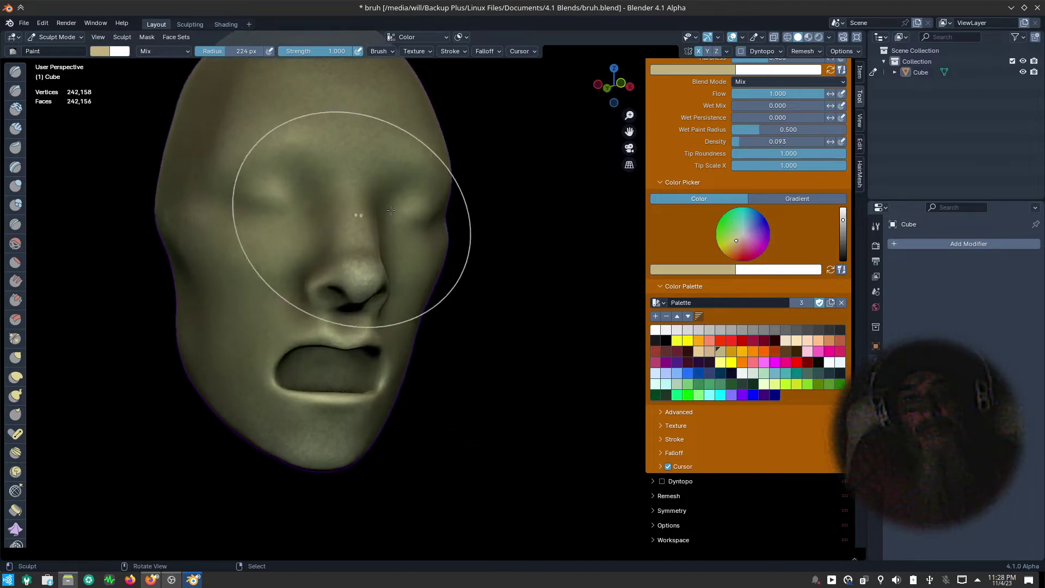
scroll(391, 211, "down", 3)
middle_click_drag(305, 255, 320, 268)
- Use the Grab brush at 228 px to pull the right cheek slightly outward
key("g")
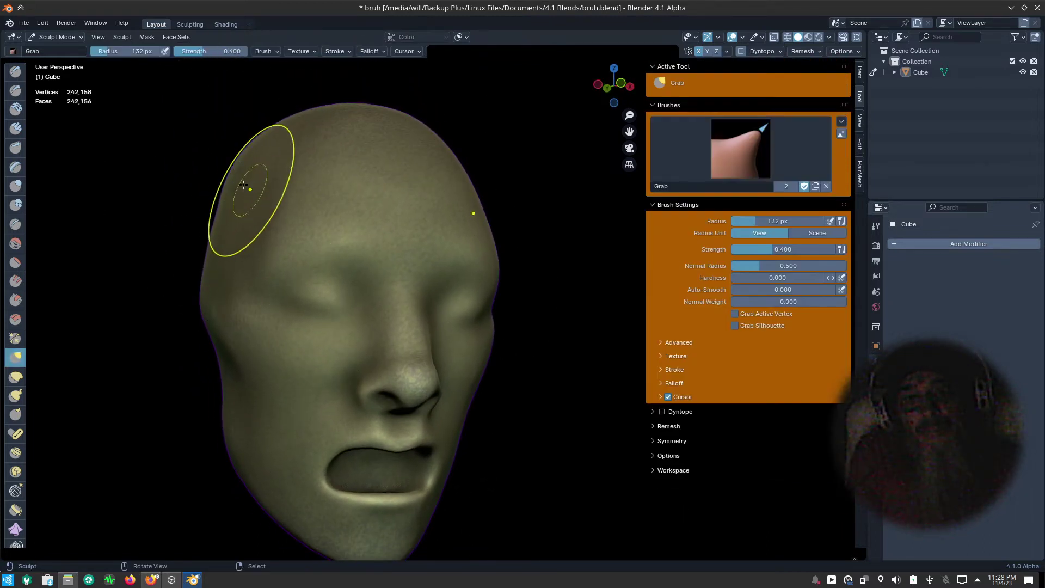
key("f")
left_click(376, 186)
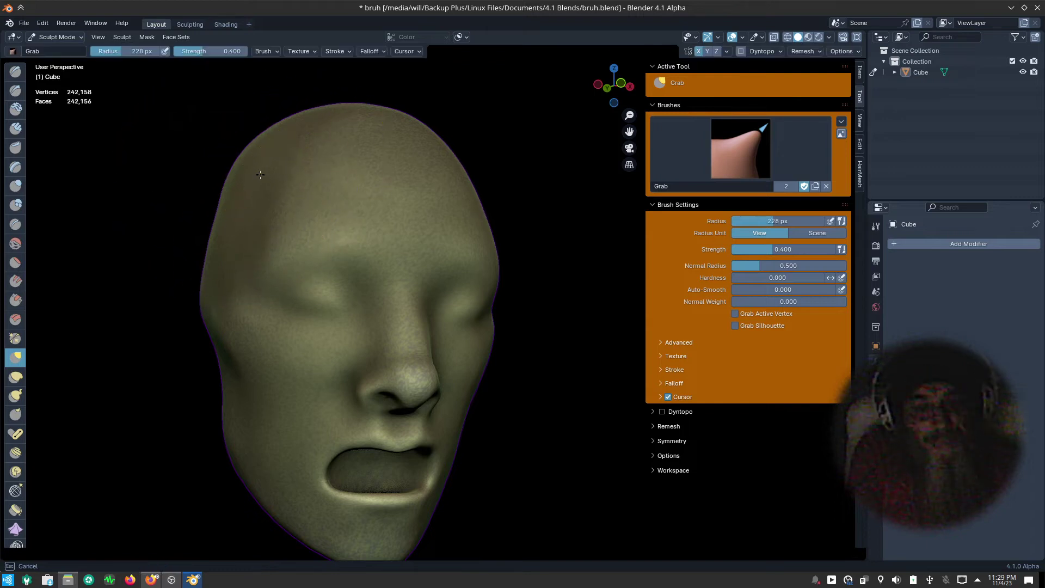
mouse_move(260, 174)
middle_mouse_down()
mouse_move(294, 286)
mouse_move(234, 280)
middle_mouse_up()
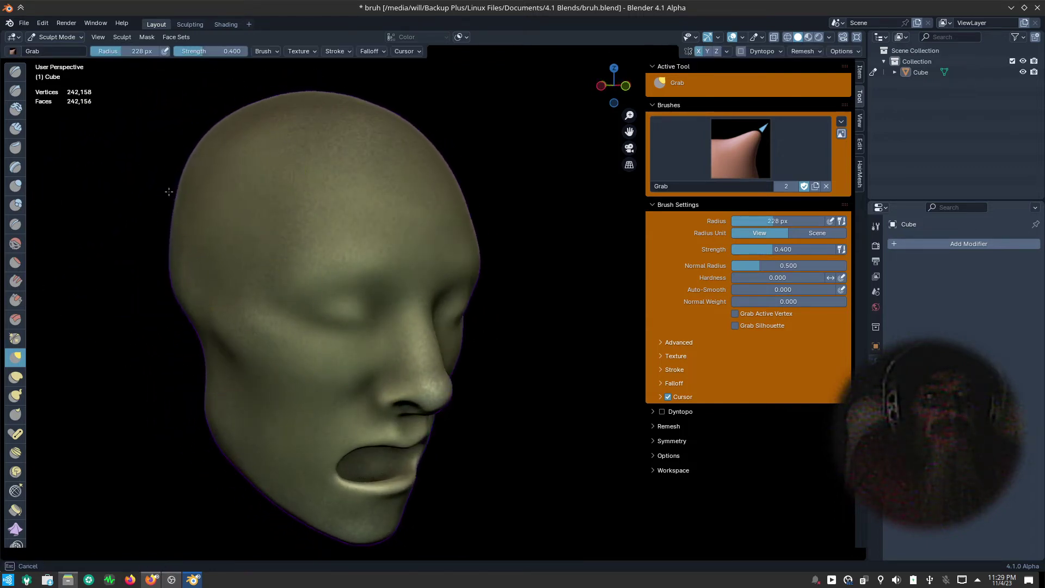
mouse_move(152, 280)
middle_mouse_down()
mouse_move(129, 360)
mouse_move(139, 339)
middle_mouse_up()
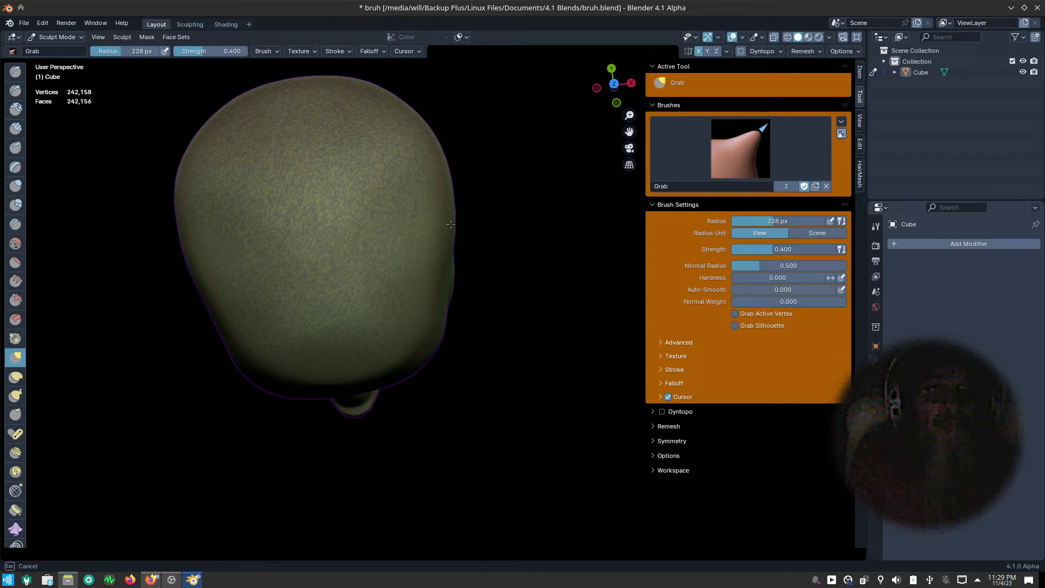
middle_click_drag(430, 398, 459, 258)
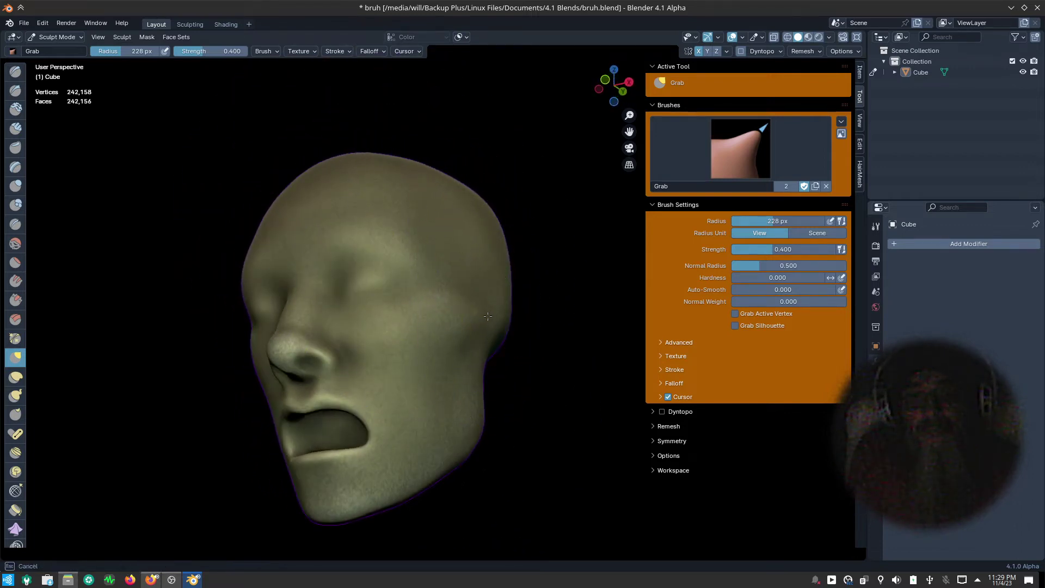
mouse_move(495, 319)
middle_mouse_down()
mouse_move(490, 452)
mouse_move(421, 300)
middle_mouse_up()
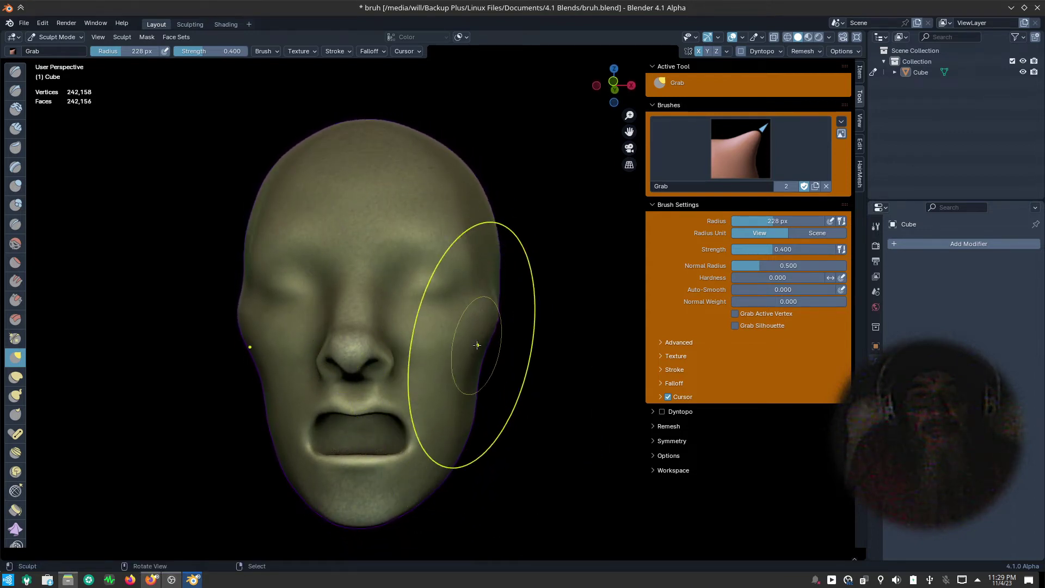
left_click_drag(479, 344, 483, 389)
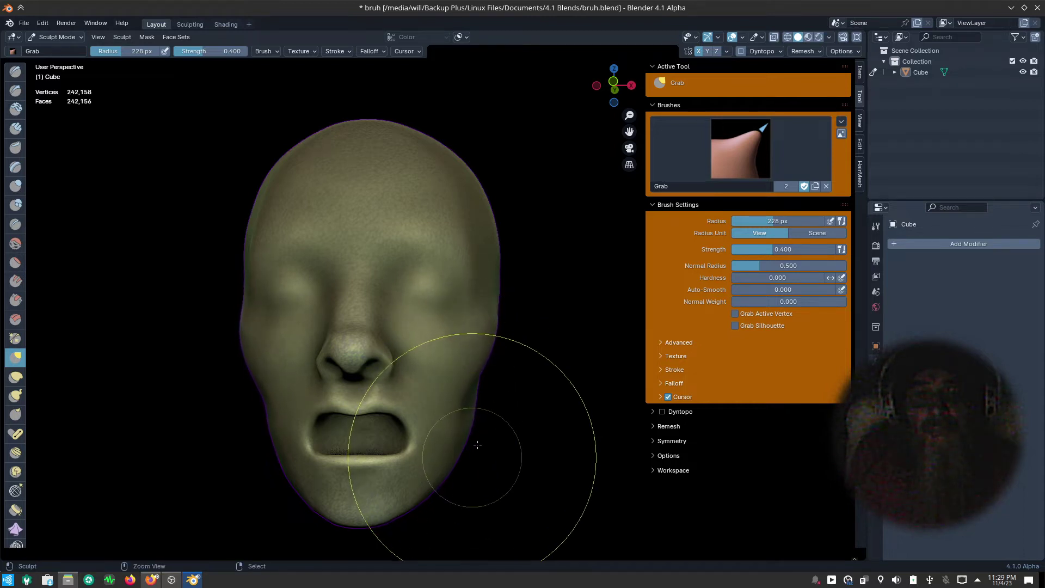
- Switch to the Paint brush and set its radius to 29 px
scroll(466, 435, "up", 3)
key("q")
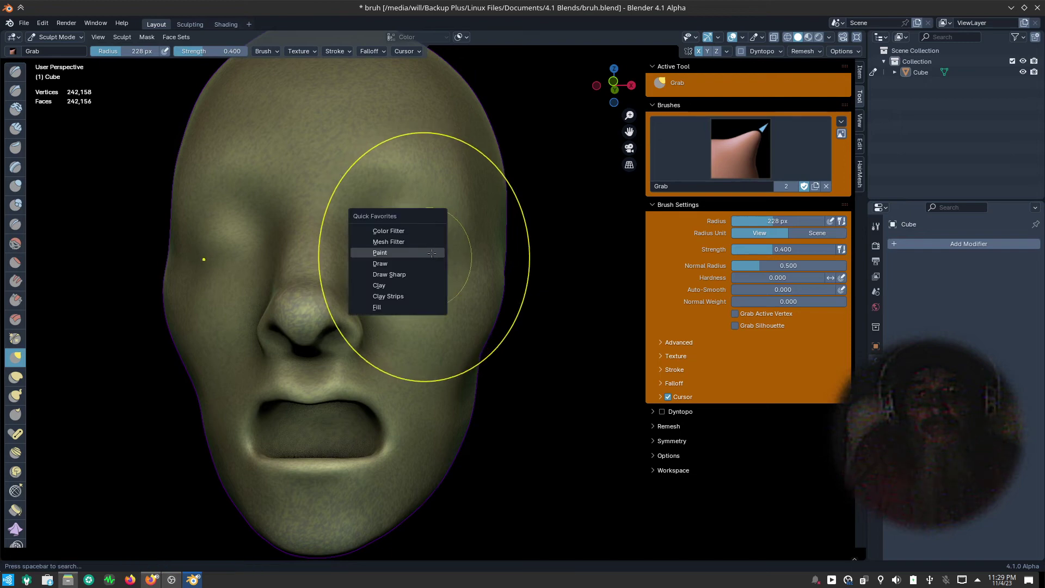
left_click(431, 253)
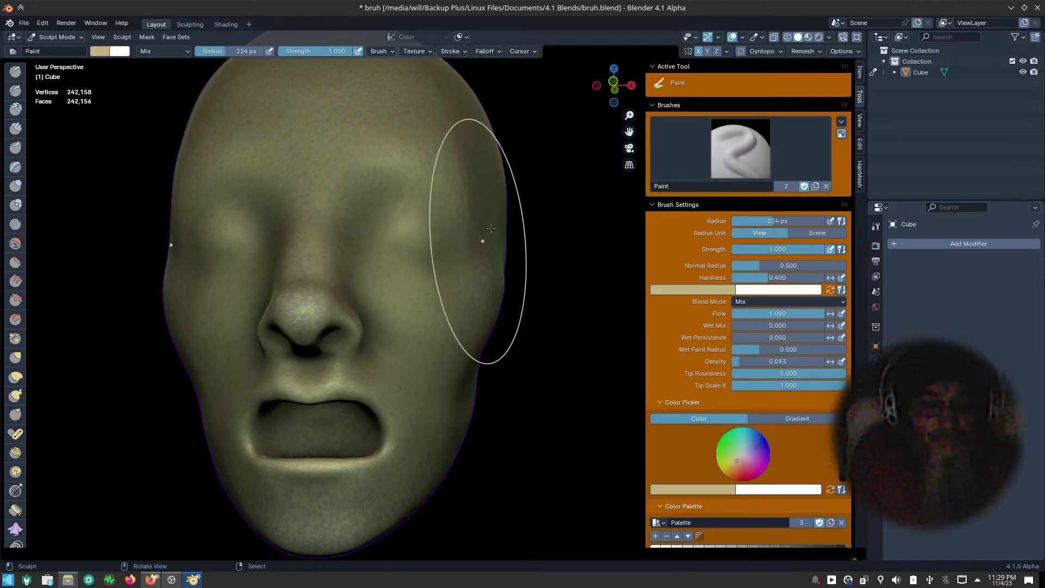
key("f")
left_click(425, 269)
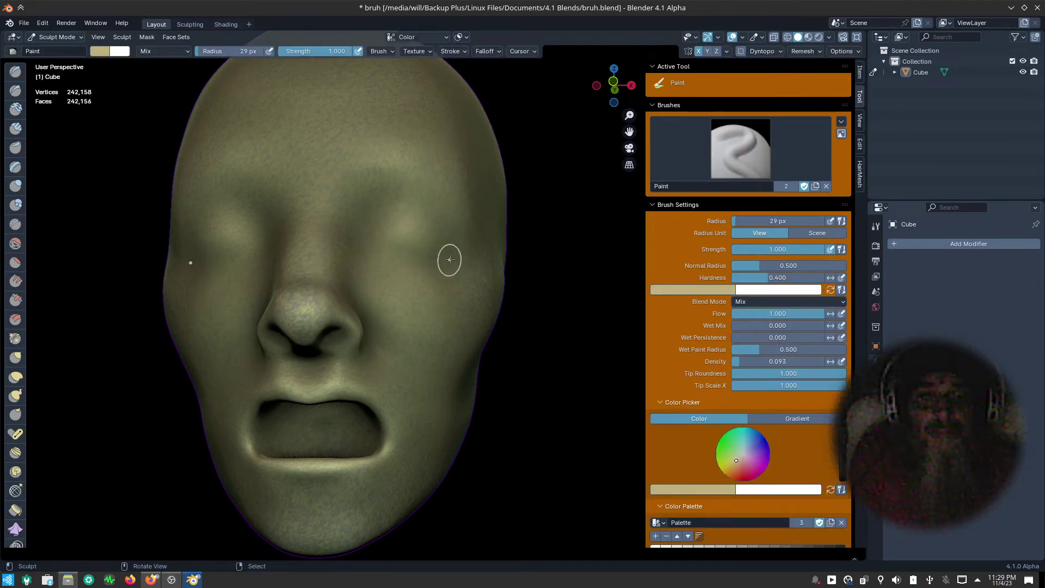
- Pick the Draw Sharp brush, orbit to an upper-left view, then reselect the Paint brush
key("q")
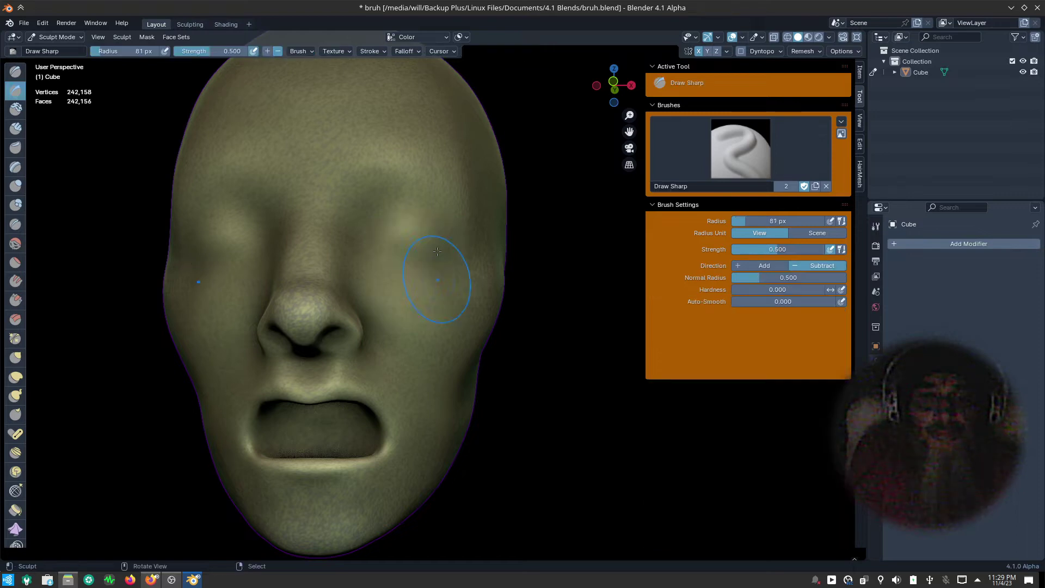
left_click(390, 277)
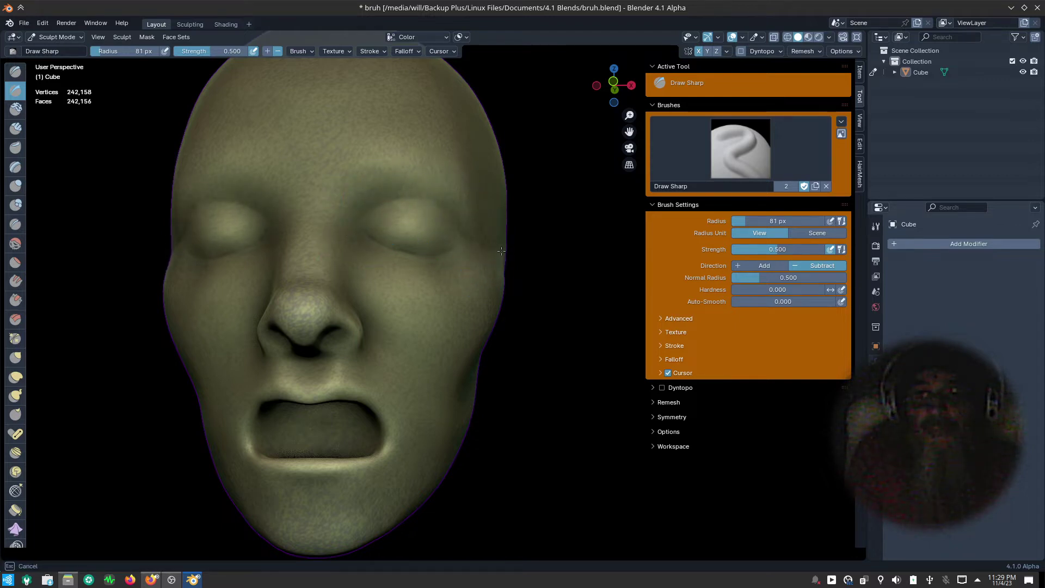
scroll(465, 388, "down", 2)
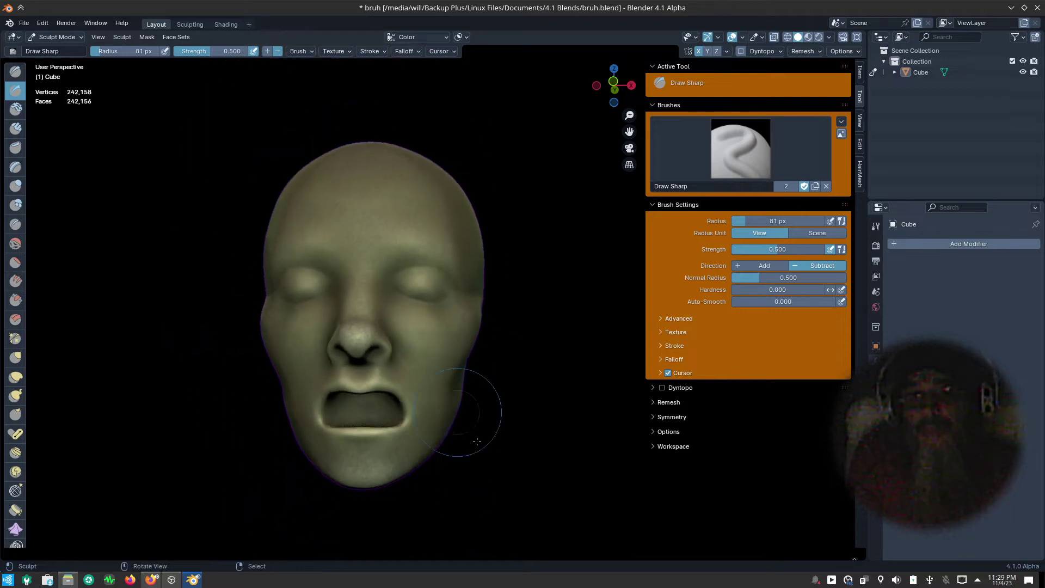
mouse_move(467, 397)
middle_mouse_down()
mouse_move(497, 450)
mouse_move(532, 450)
mouse_move(498, 412)
middle_mouse_up()
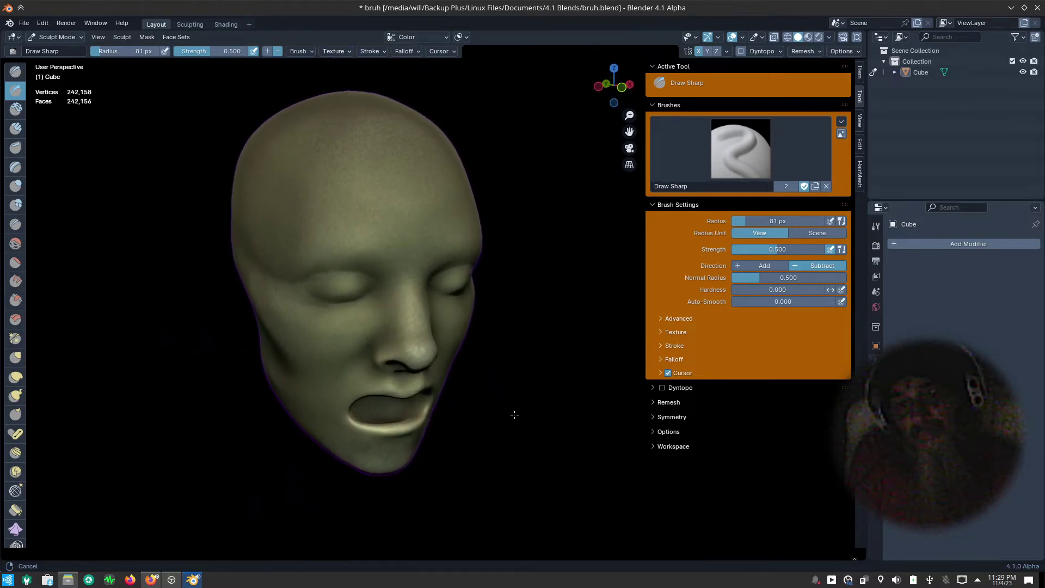
key("q")
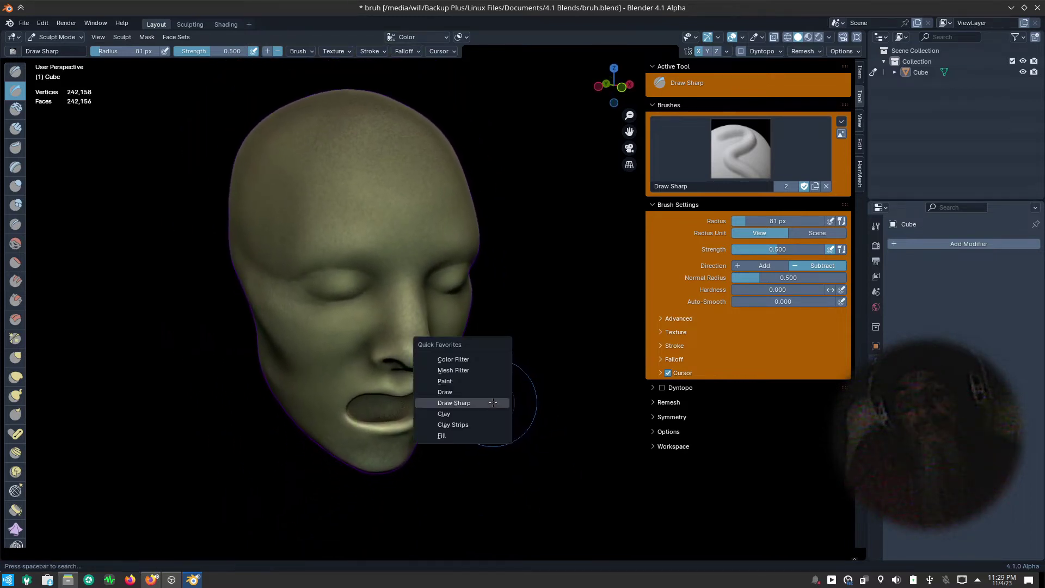
left_click(495, 381)
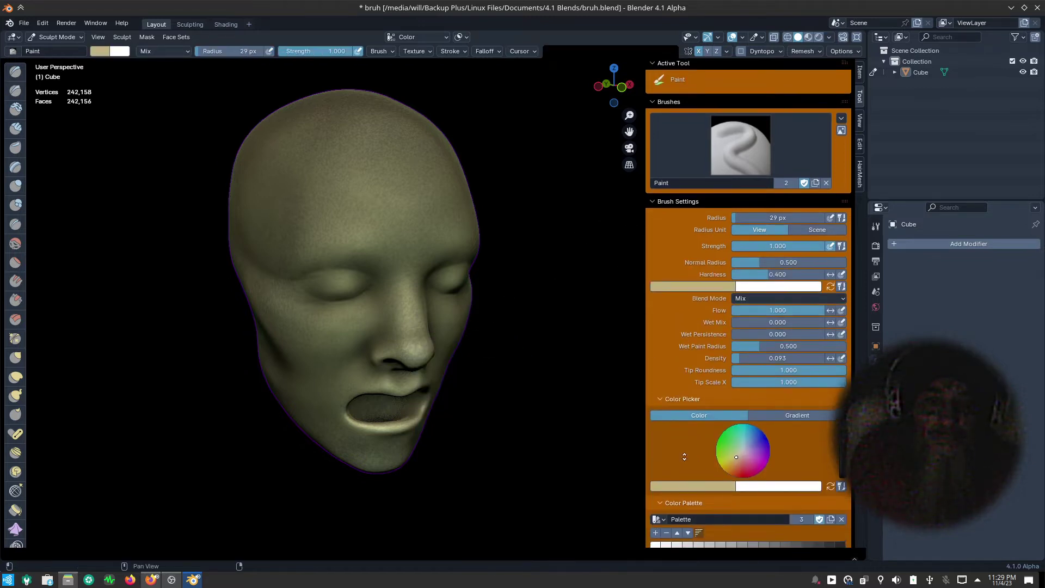
- Paint a dark orange-red tint over the lips and face with a 241 px brush
scroll(681, 381, "down", 8)
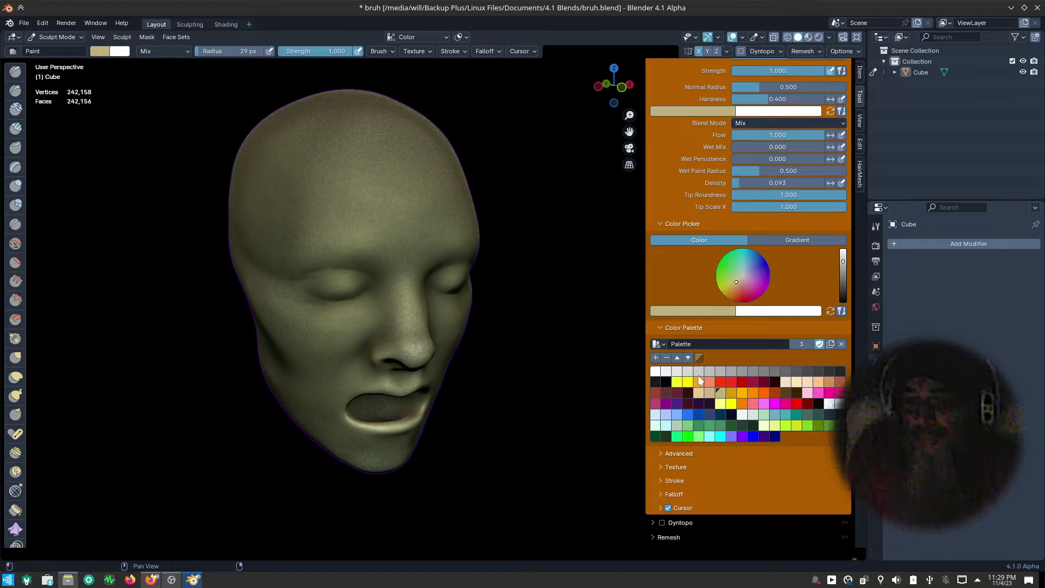
left_click(778, 392)
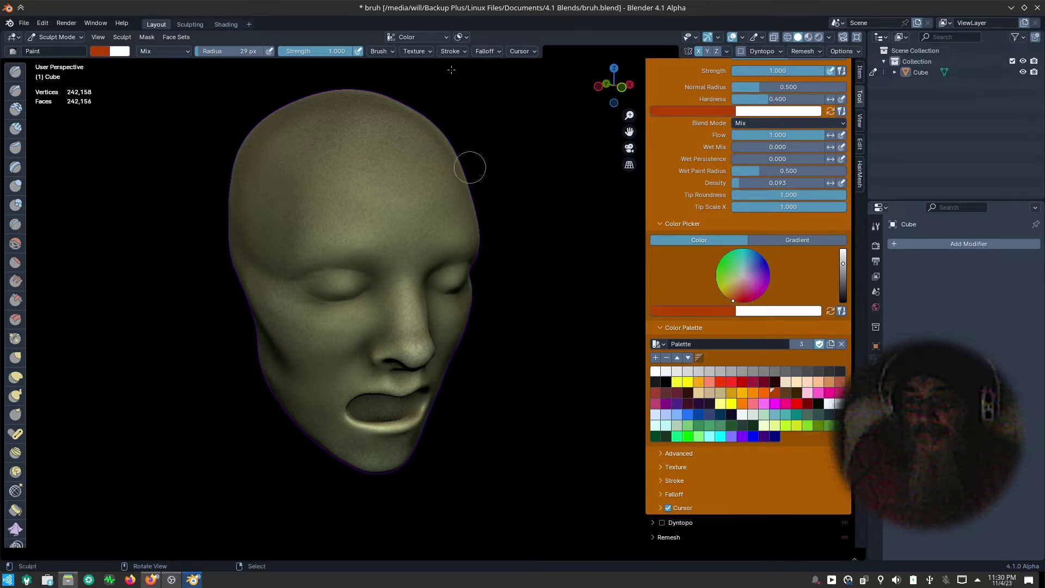
left_click(461, 37)
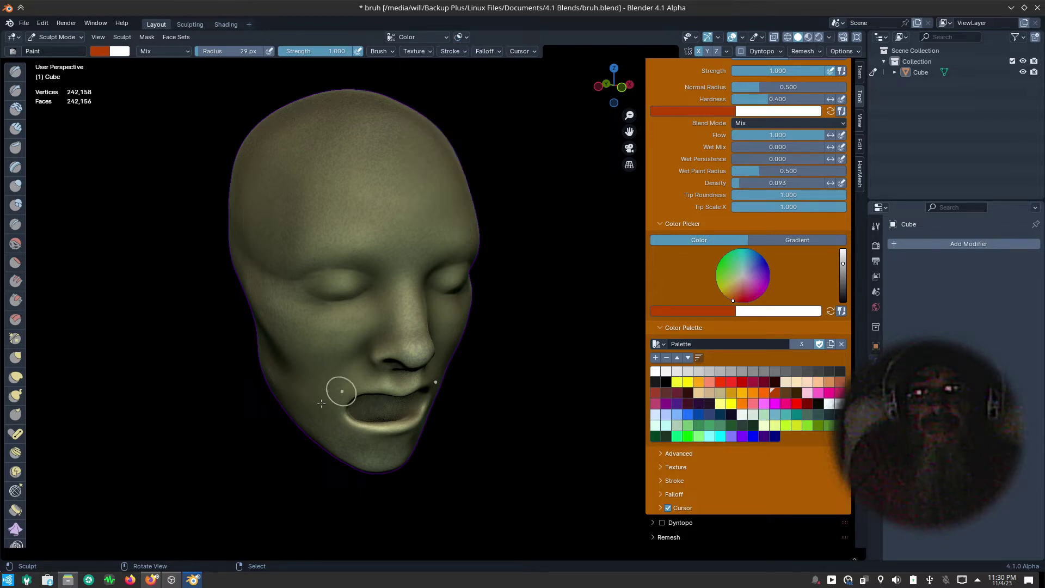
key("f")
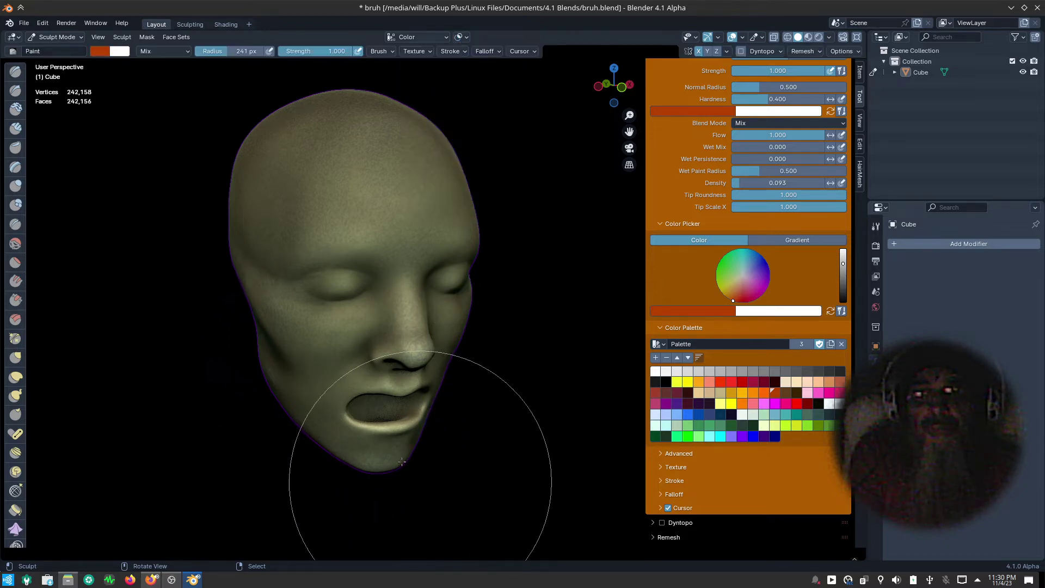
left_click_drag(385, 443, 265, 318)
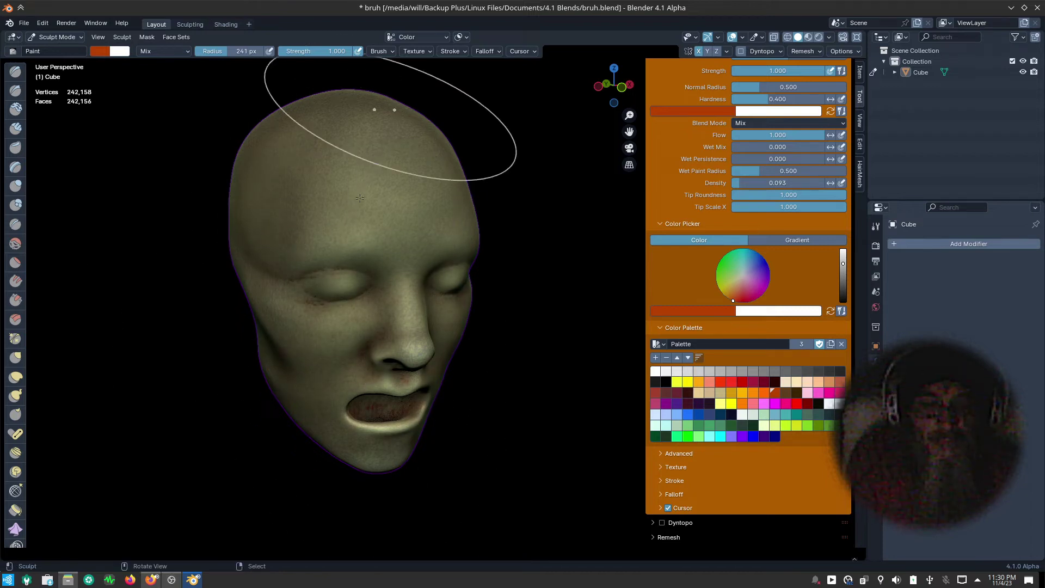
left_click_drag(443, 234, 368, 461)
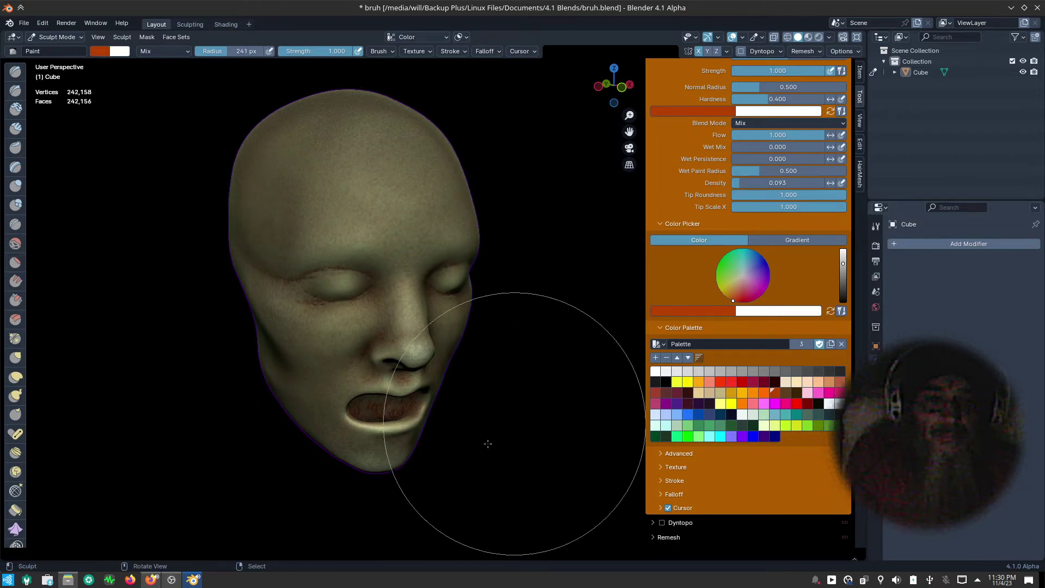
mouse_move(368, 461)
middle_mouse_down()
mouse_move(453, 422)
mouse_move(462, 479)
middle_mouse_up()
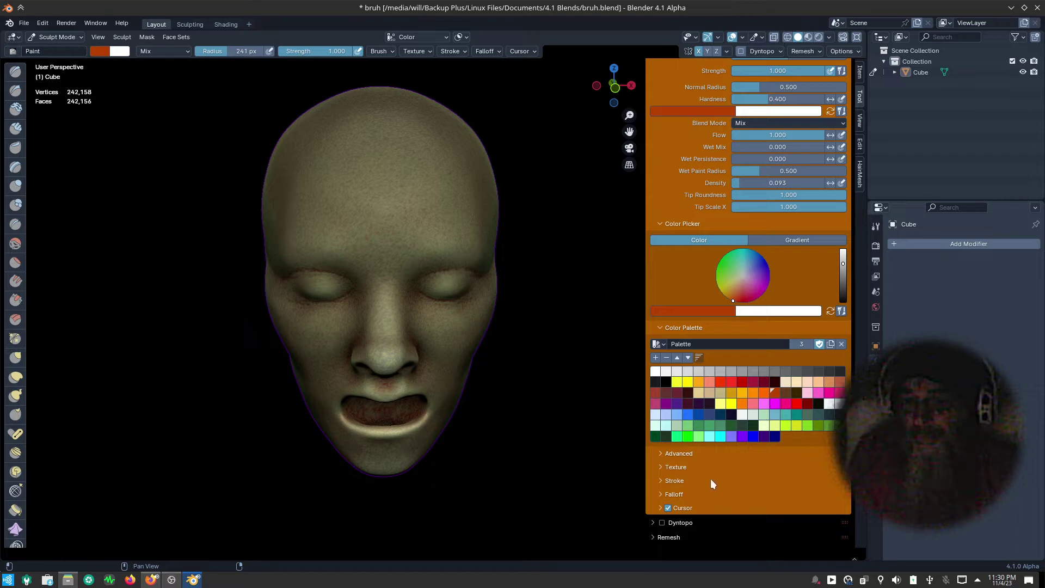
- Paint a pink tint around the eyes and along the eyelid creases
left_click(818, 393)
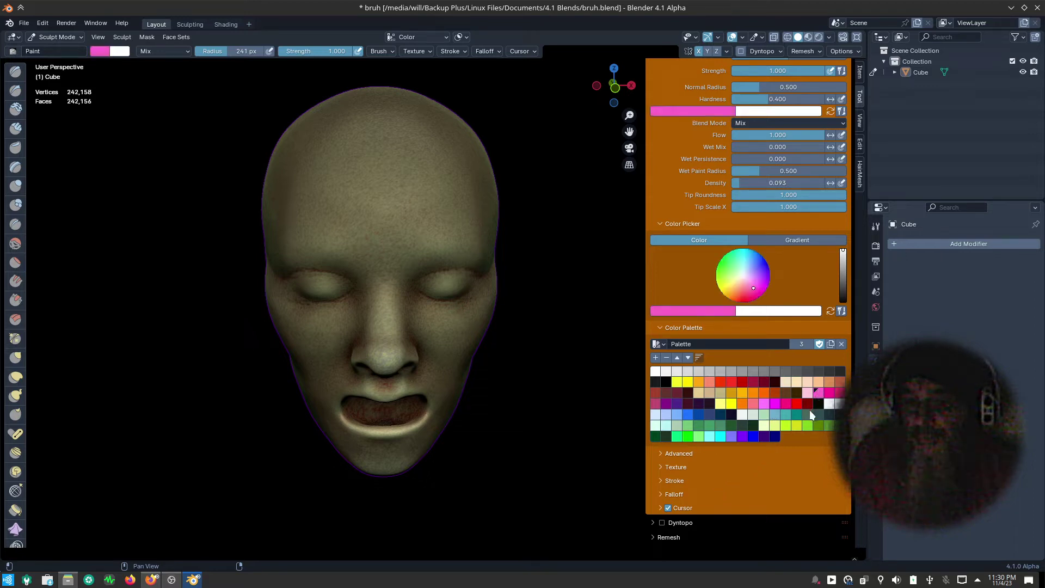
left_click(393, 266)
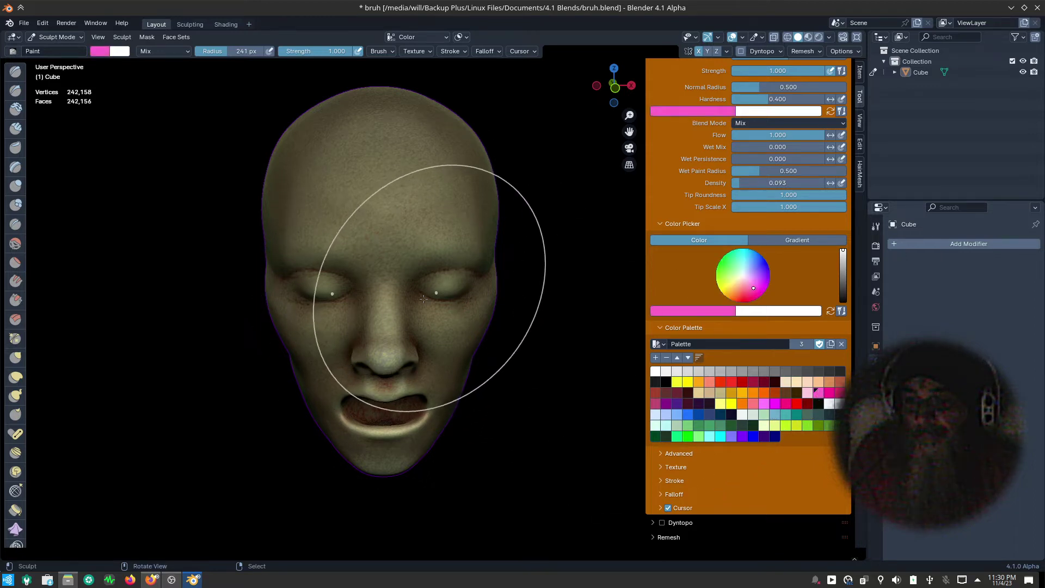
mouse_move(440, 285)
left_mouse_down()
mouse_move(415, 483)
mouse_move(354, 489)
left_mouse_up()
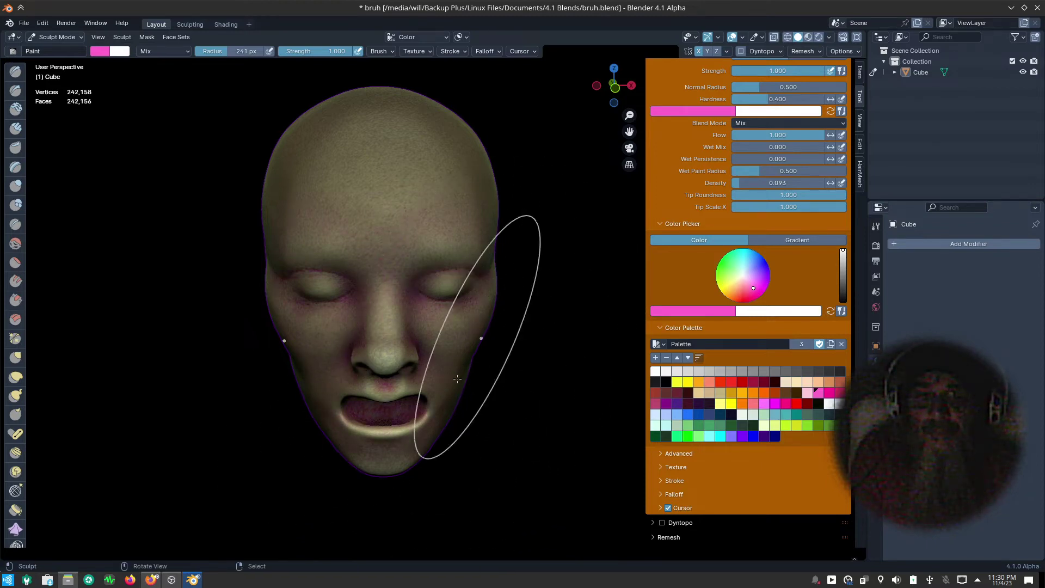
mouse_move(444, 444)
middle_mouse_down()
mouse_move(459, 375)
mouse_move(498, 391)
middle_mouse_up()
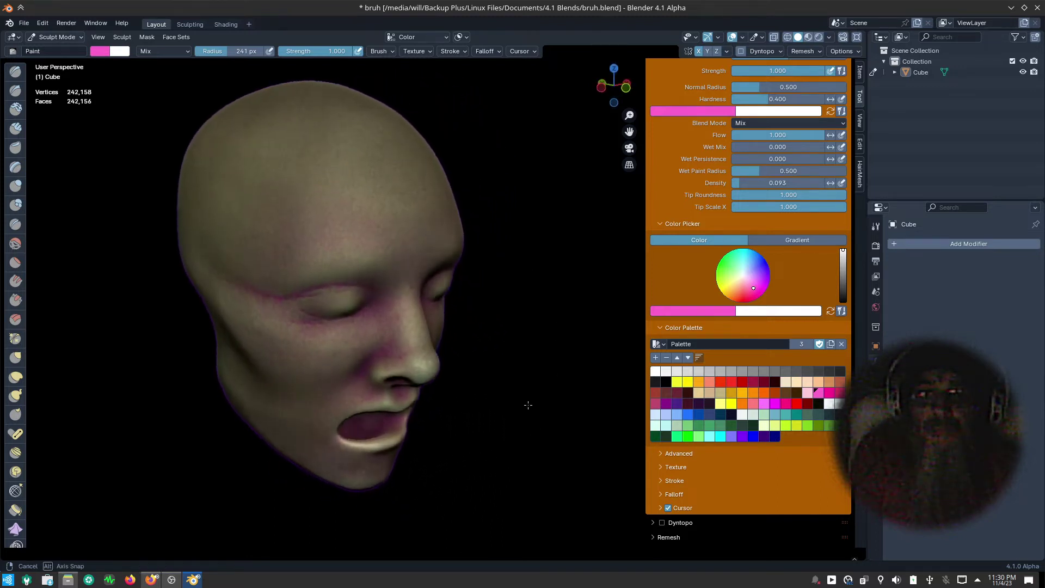
left_click(464, 36)
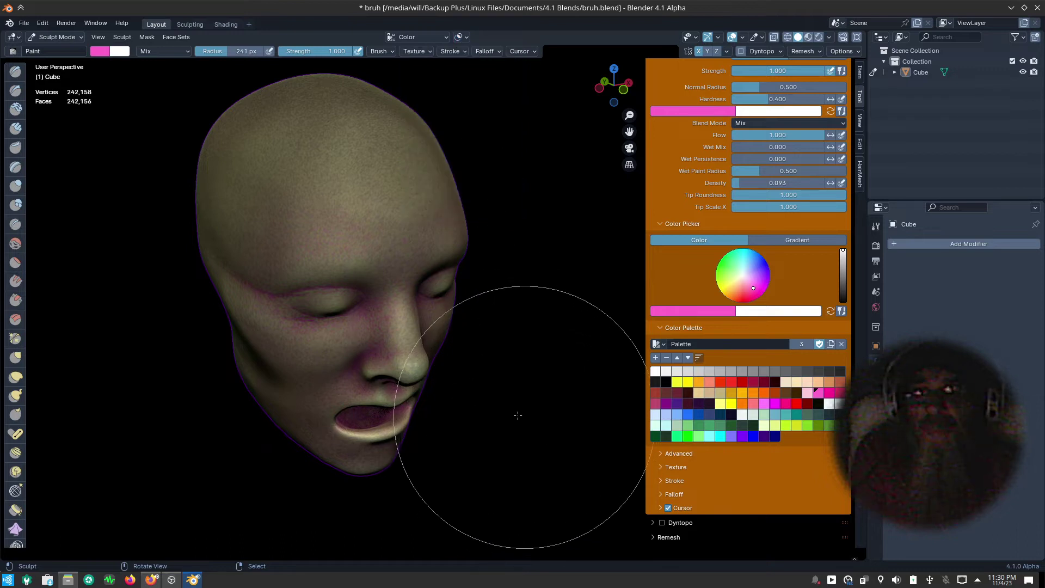
left_click(699, 393)
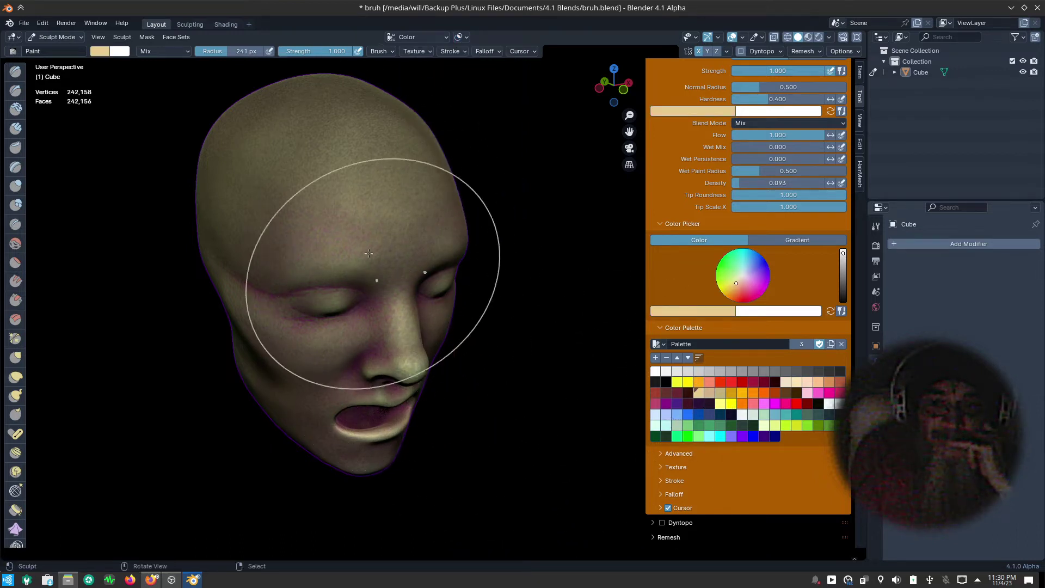
- Paint beige over the forehead, cheeks, face and chin
mouse_move(359, 117)
left_mouse_down()
mouse_move(291, 115)
mouse_move(285, 182)
mouse_move(268, 93)
mouse_move(292, 387)
mouse_move(336, 454)
left_mouse_up()
left_click_drag(260, 338, 289, 414)
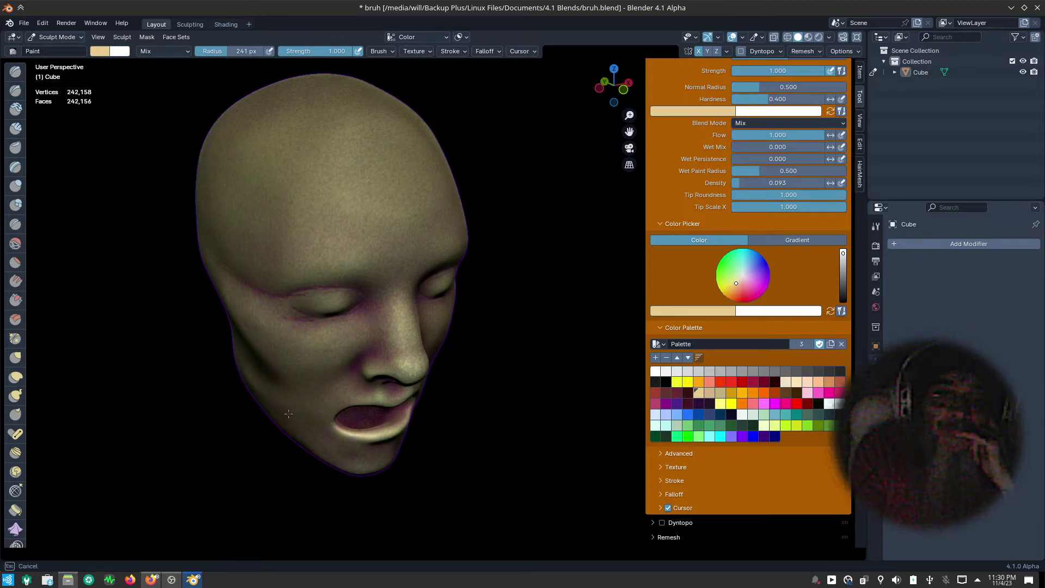
mouse_move(385, 345)
left_mouse_down()
mouse_move(397, 326)
mouse_move(275, 336)
mouse_move(307, 123)
mouse_move(238, 104)
left_mouse_up()
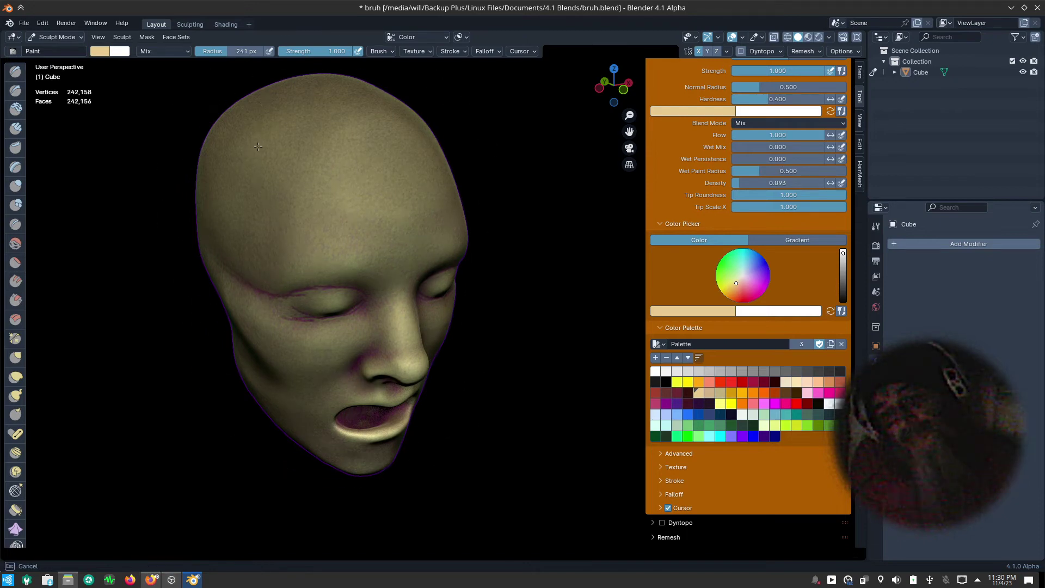
left_click_drag(258, 147, 298, 348)
middle_click_drag(473, 466, 374, 275)
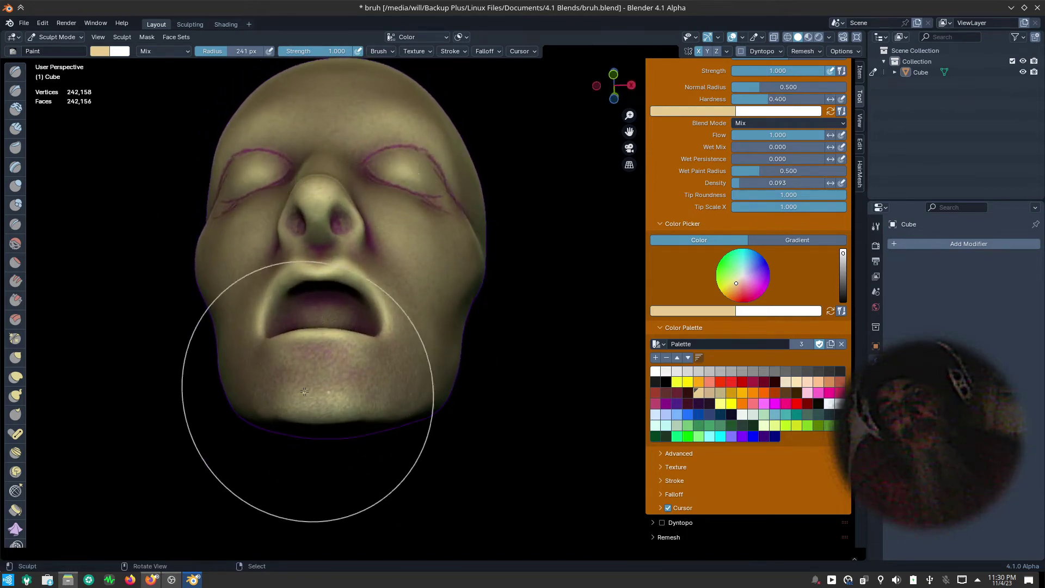
left_click_drag(305, 392, 313, 410)
- Shrink the paint brush to 65 px and paint beige across the forehead and eye
key("f")
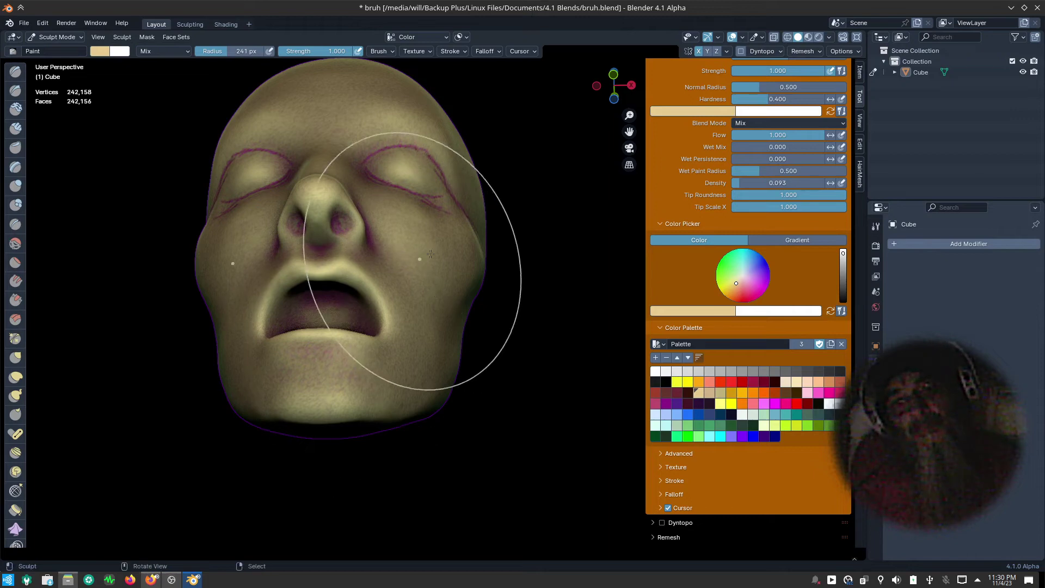
left_click(391, 235)
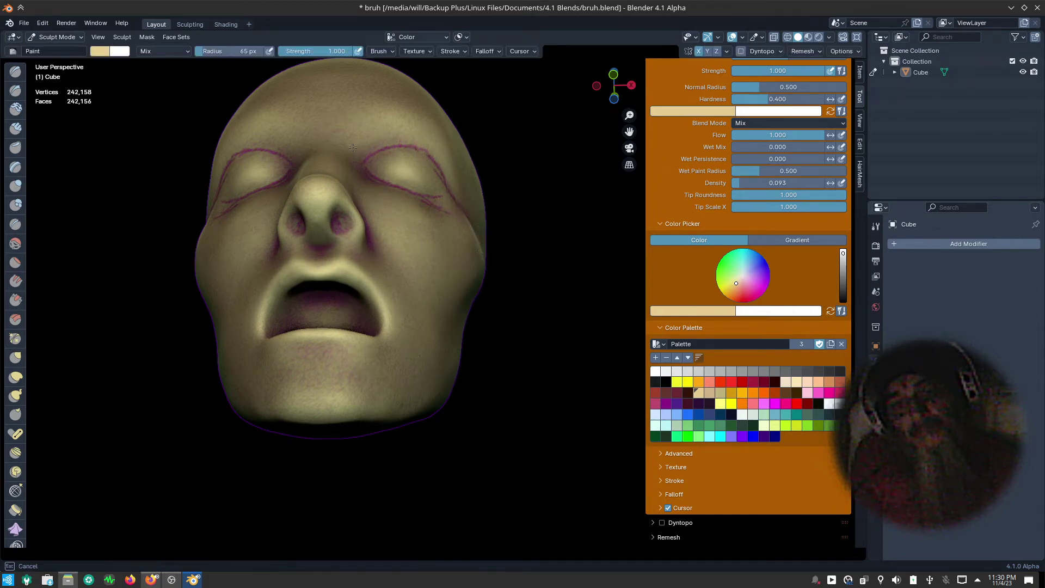
mouse_move(444, 148)
left_mouse_down()
mouse_move(409, 172)
mouse_move(415, 242)
left_mouse_up()
key("q")
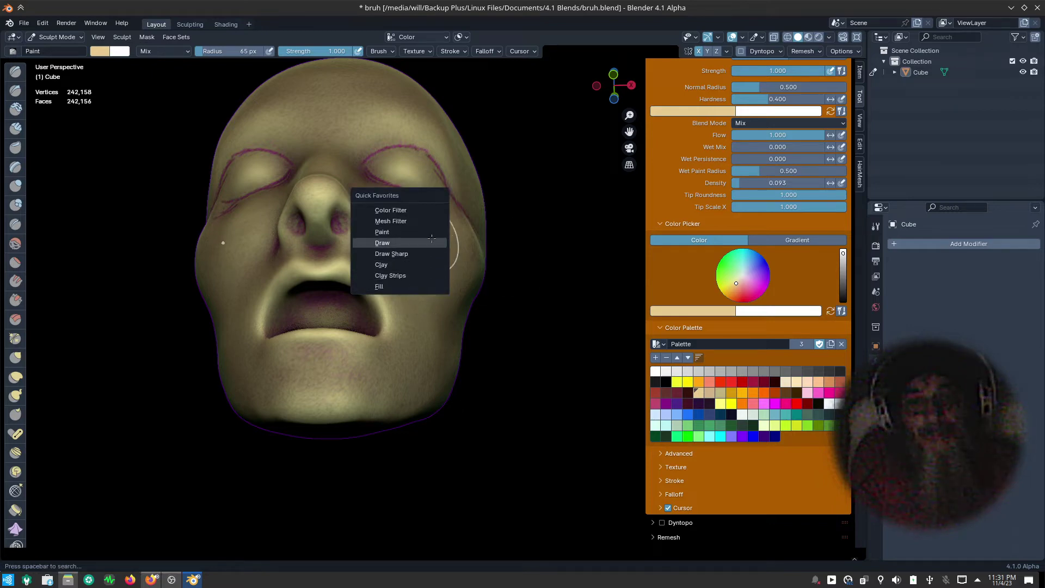
- Set up a Smooth Color Filter with inverted Cavity auto-masking turned off
left_click(429, 213)
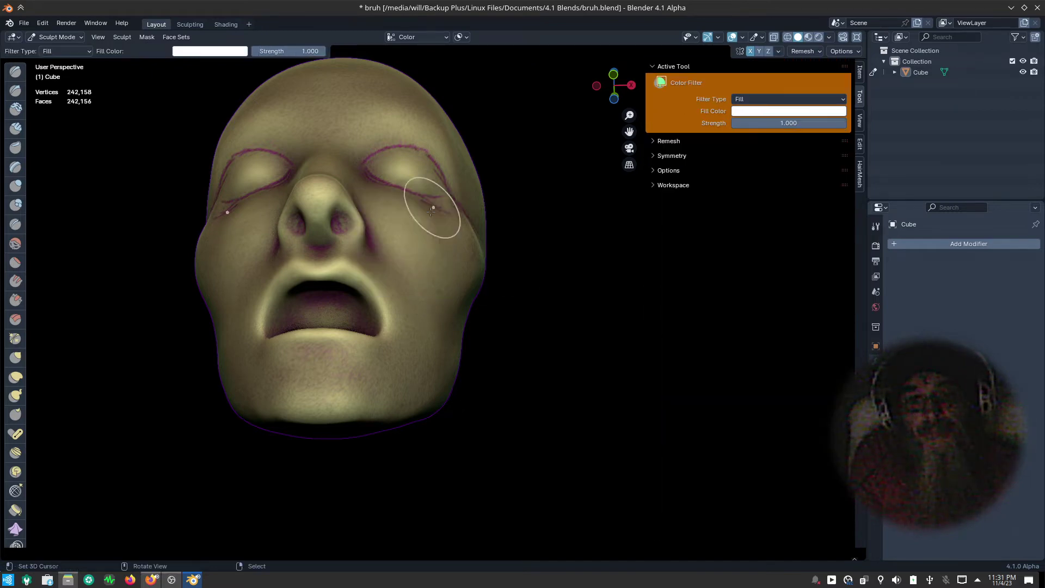
left_click(60, 51)
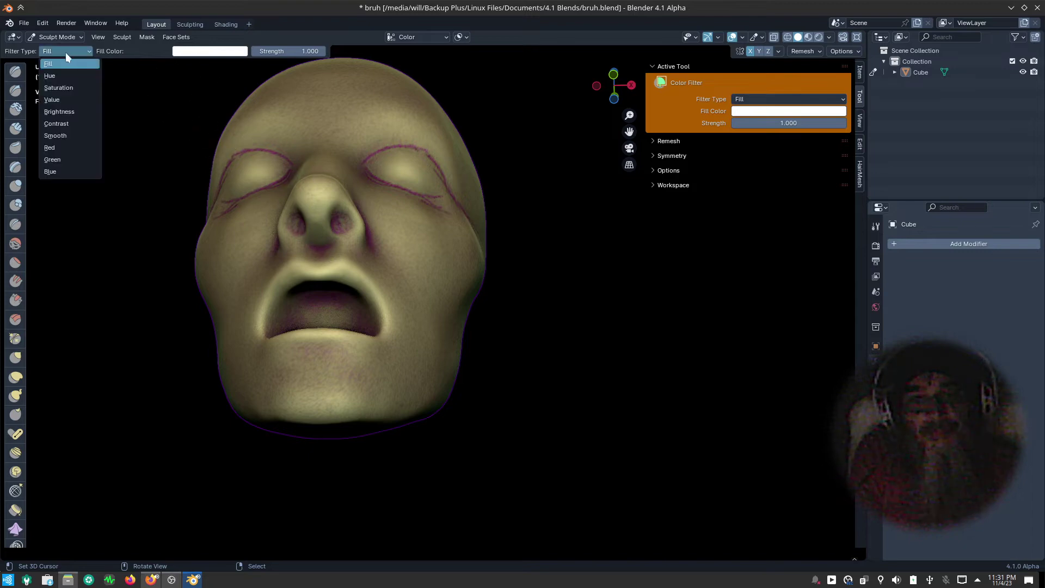
left_click(77, 135)
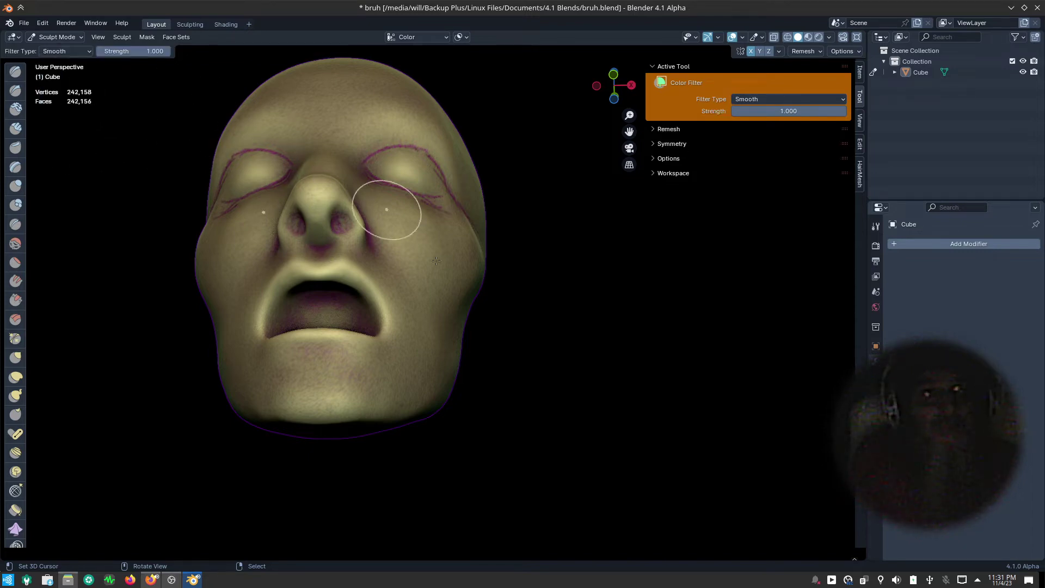
left_click(466, 37)
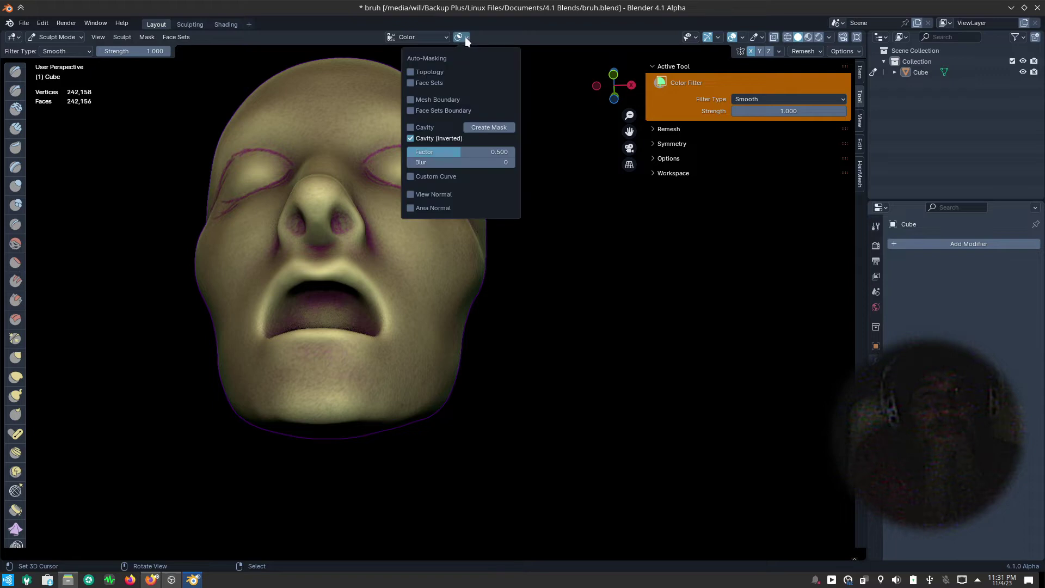
left_click(411, 136)
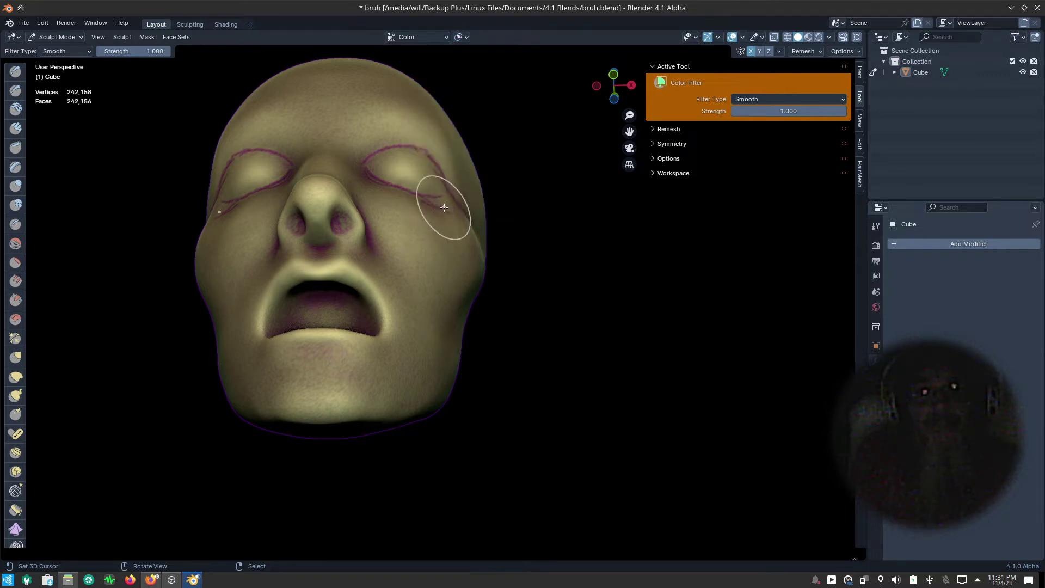
- Apply the Smooth colour filter to blend away the purple eyelid marks
left_click(760, 302)
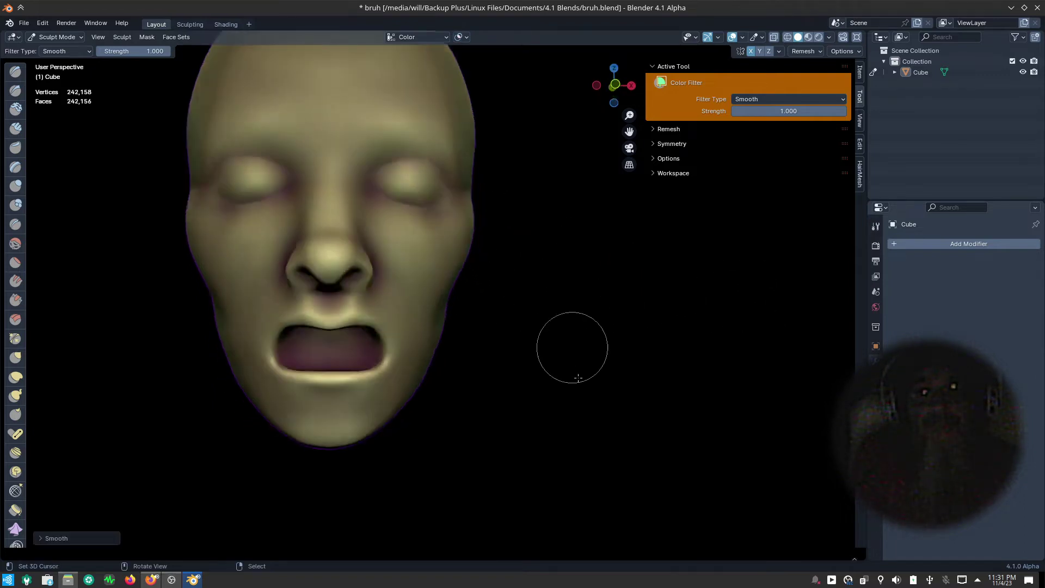
mouse_move(571, 350)
middle_mouse_down()
mouse_move(599, 432)
mouse_move(532, 354)
mouse_move(558, 378)
mouse_move(549, 354)
middle_mouse_up()
scroll(548, 350, "down", 3)
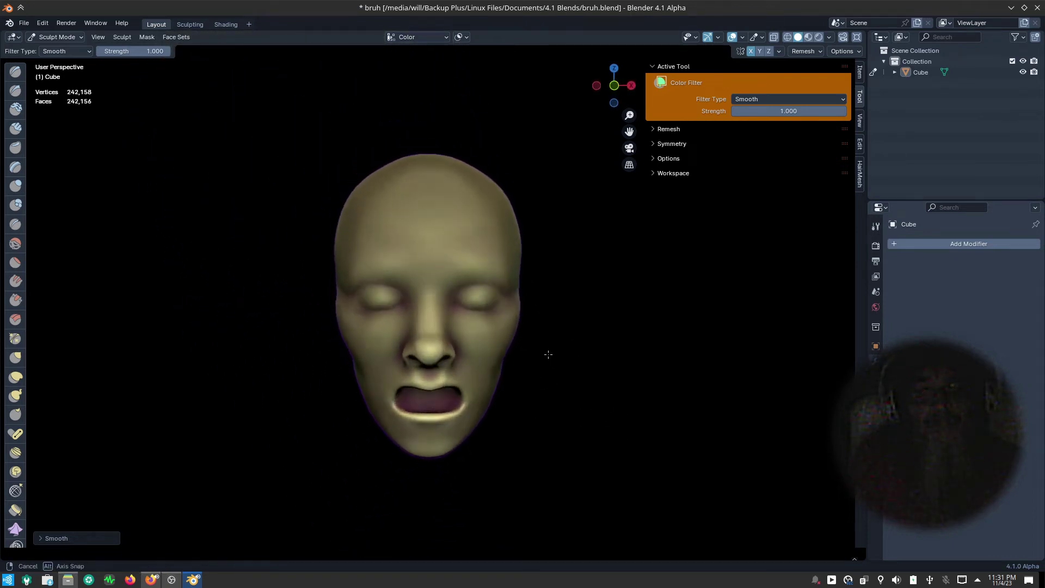
scroll(513, 397, "up", 2)
scroll(484, 294, "up", 2)
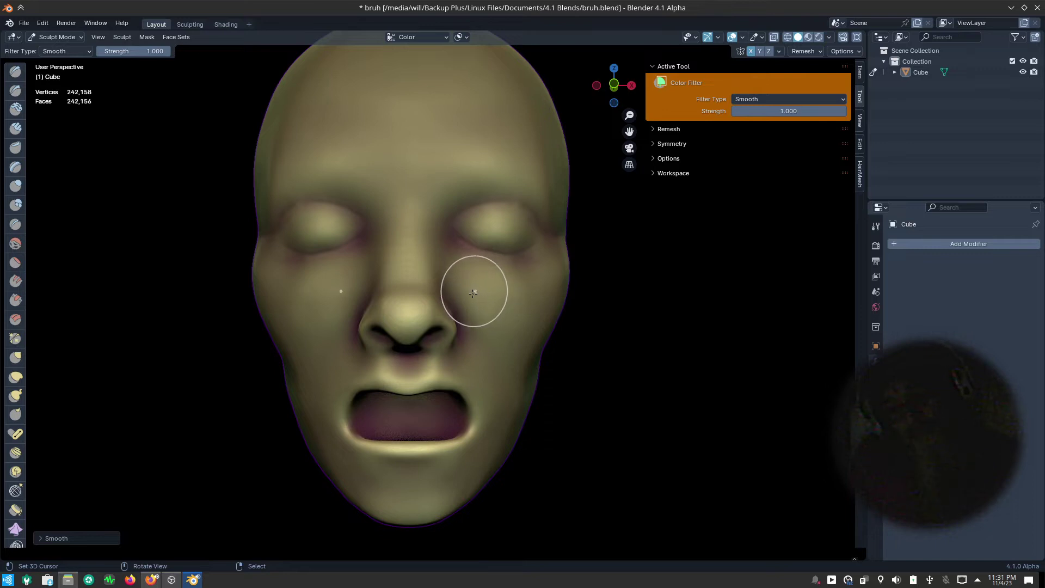
key("ctrl+Tab")
- Return to Object Mode and split off a lower Asset Browser showing the User Library
left_click(414, 296)
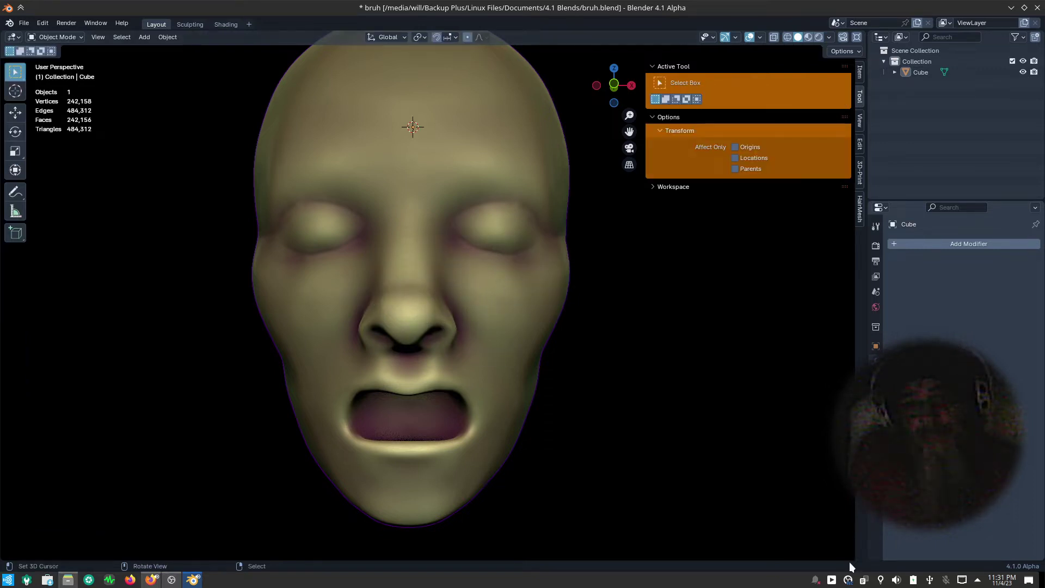
left_click_drag(865, 559, 371, 296)
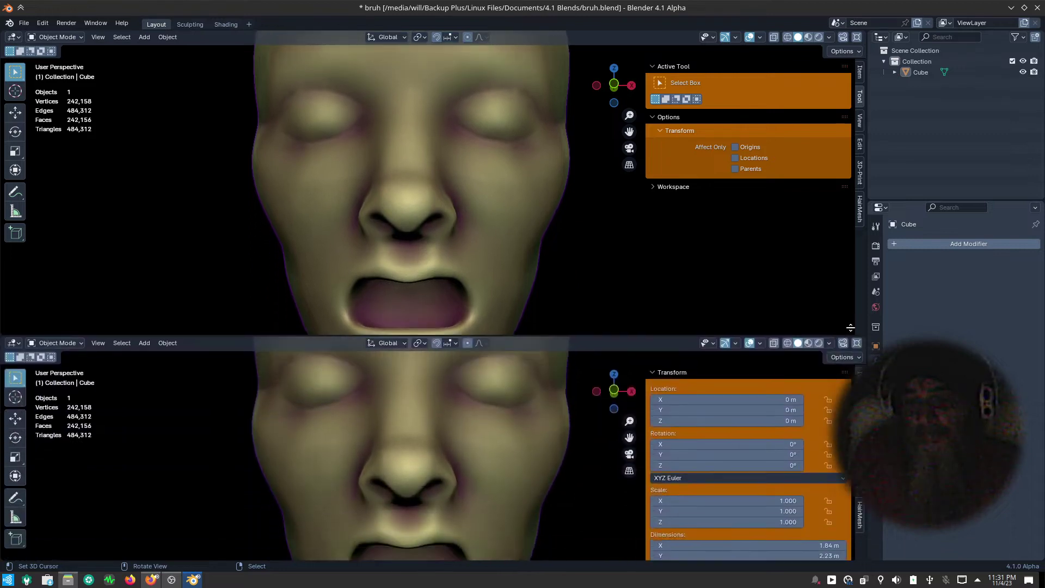
left_click(14, 301)
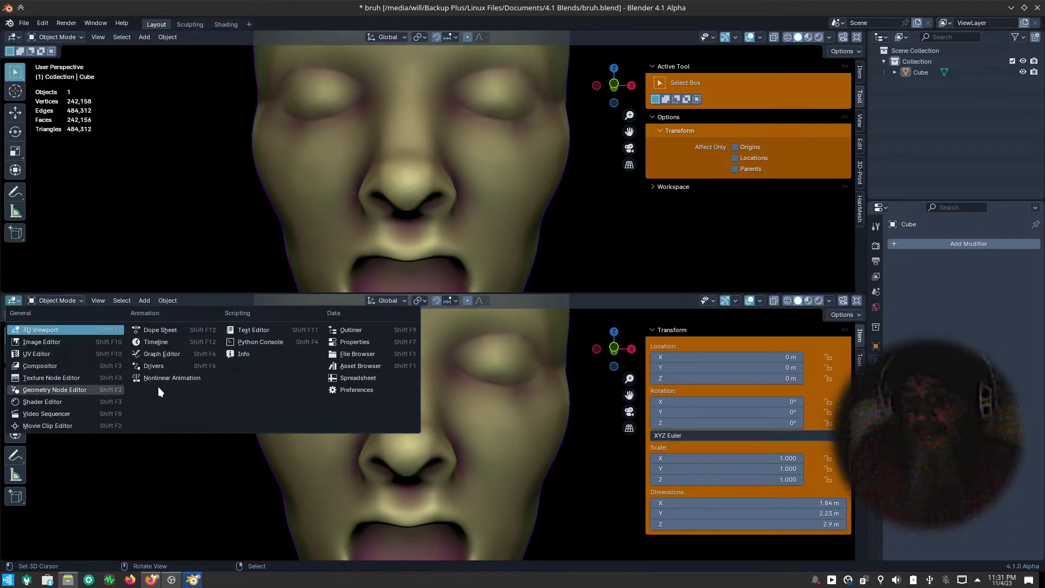
left_click(354, 366)
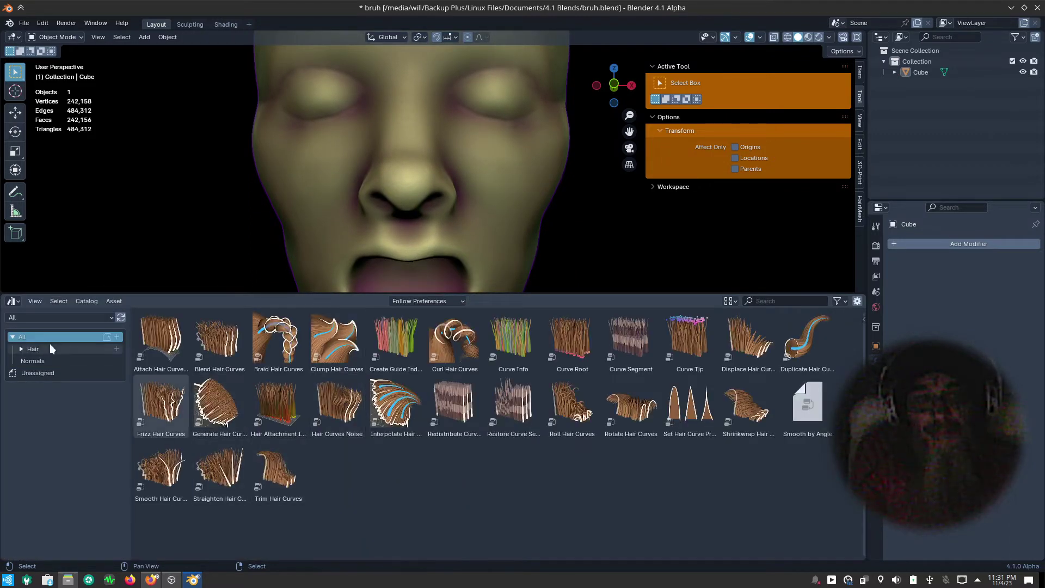
left_click(61, 317)
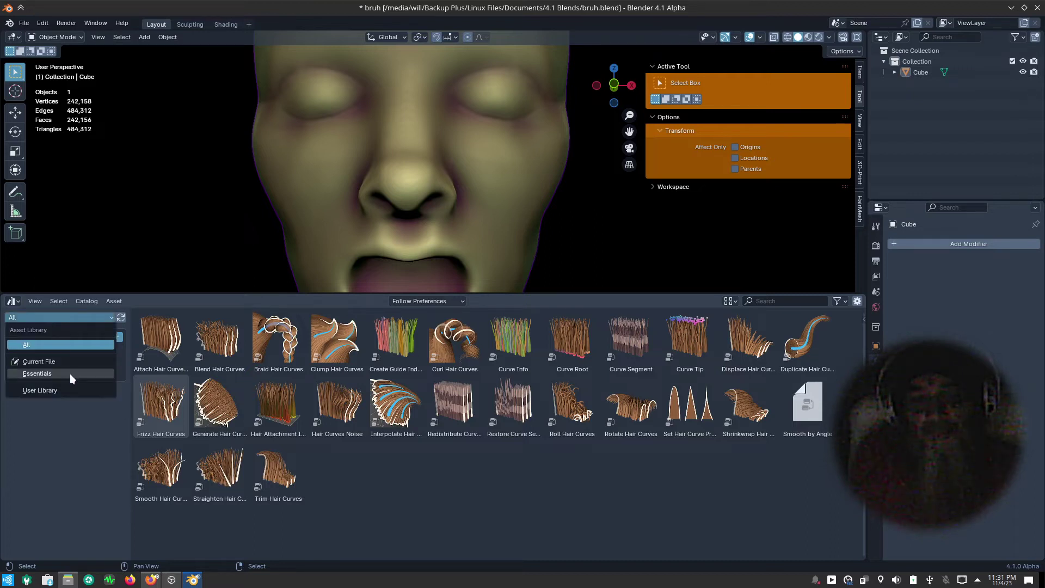
left_click(71, 391)
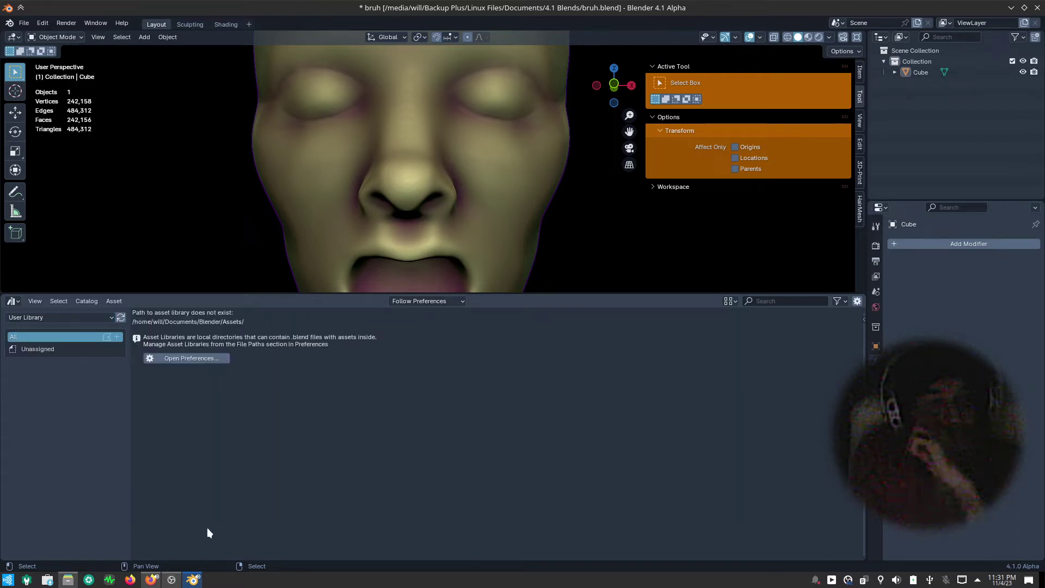
- Point the User Library path in Preferences to the Documents/Assets folder on Backup Plus
left_click(168, 358)
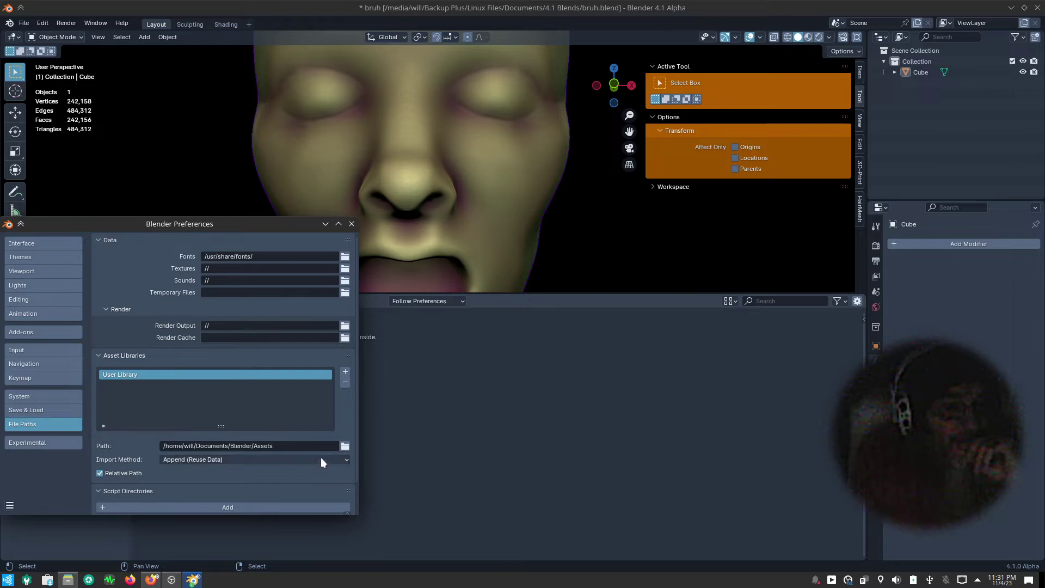
left_click(344, 446)
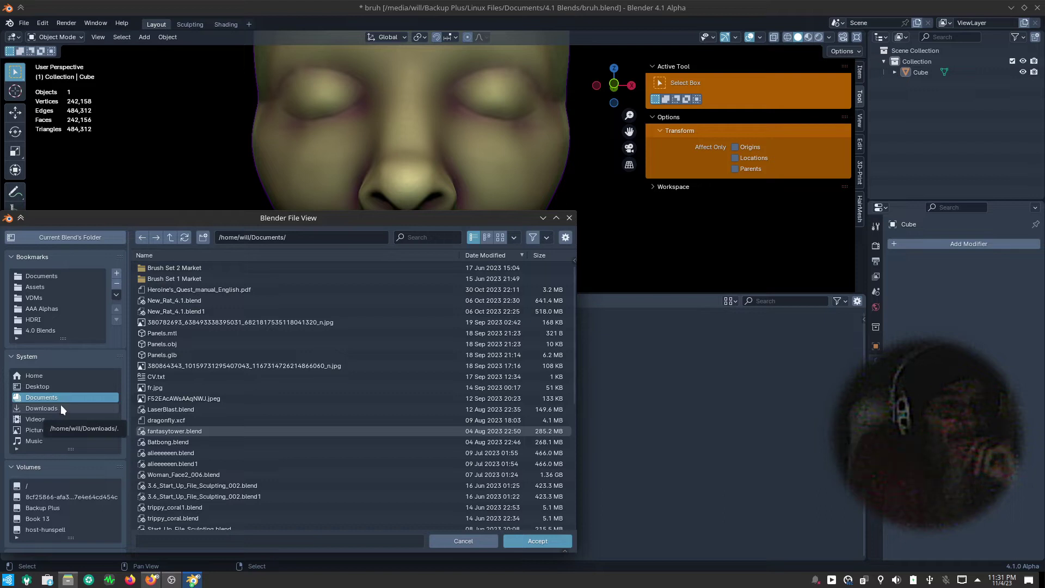
left_click(45, 275)
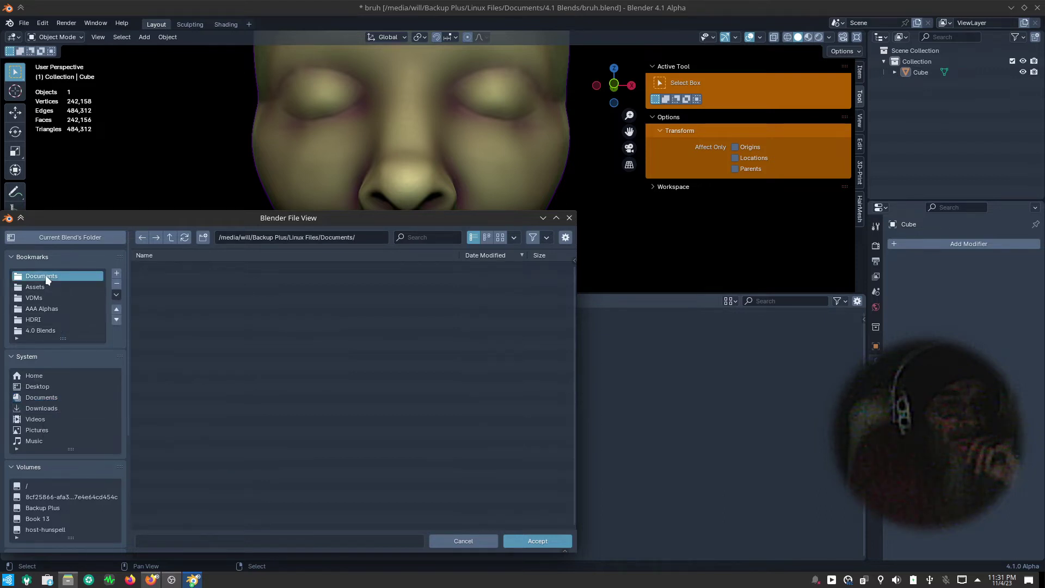
left_click(42, 286)
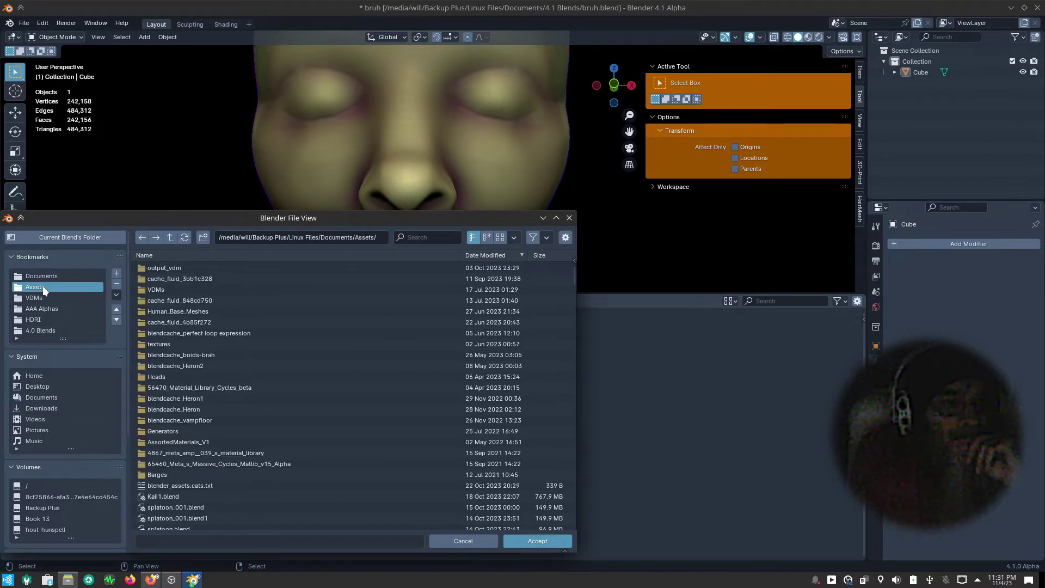
left_click(542, 542)
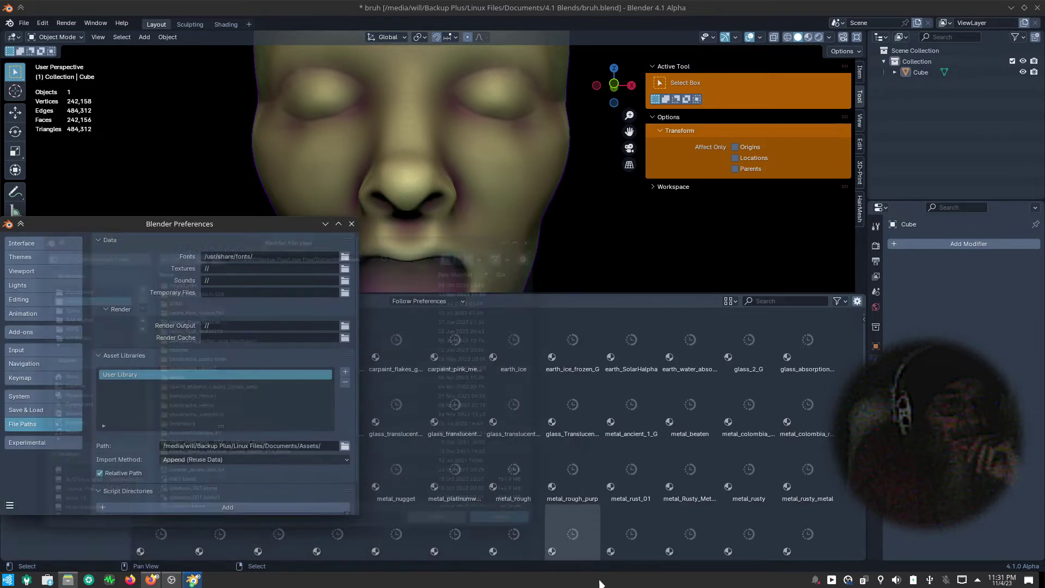
left_click(351, 224)
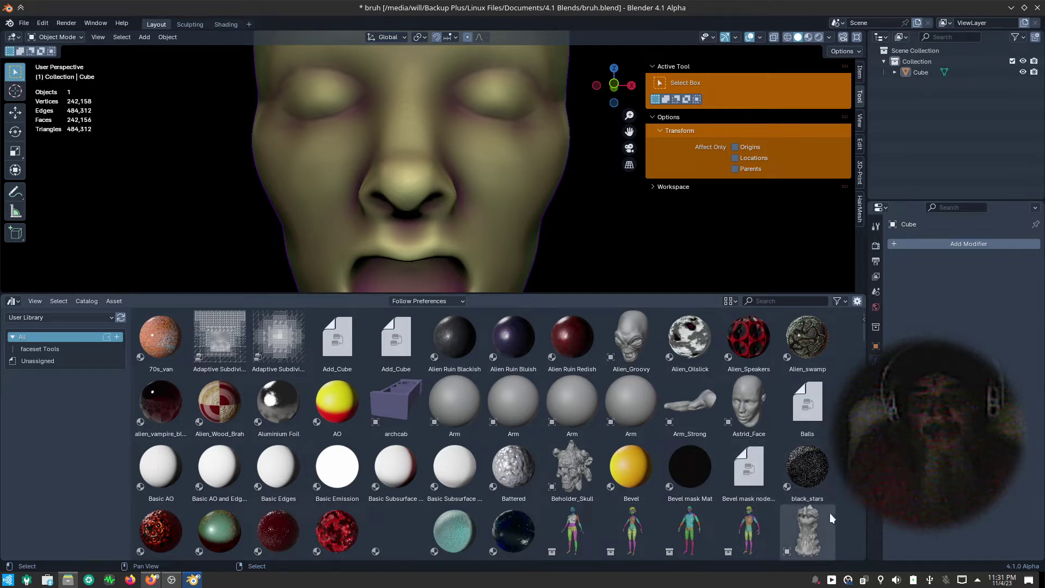
- Scroll the User Library asset grid down to reveal the Eye - Realistic asset
scroll(829, 513, "down", 3)
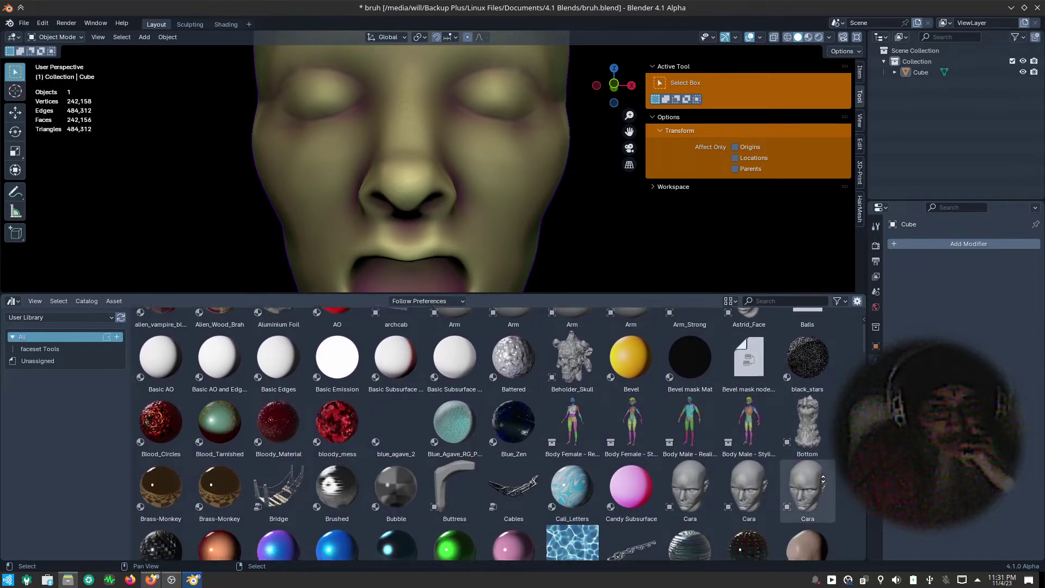
scroll(823, 479, "down", 2)
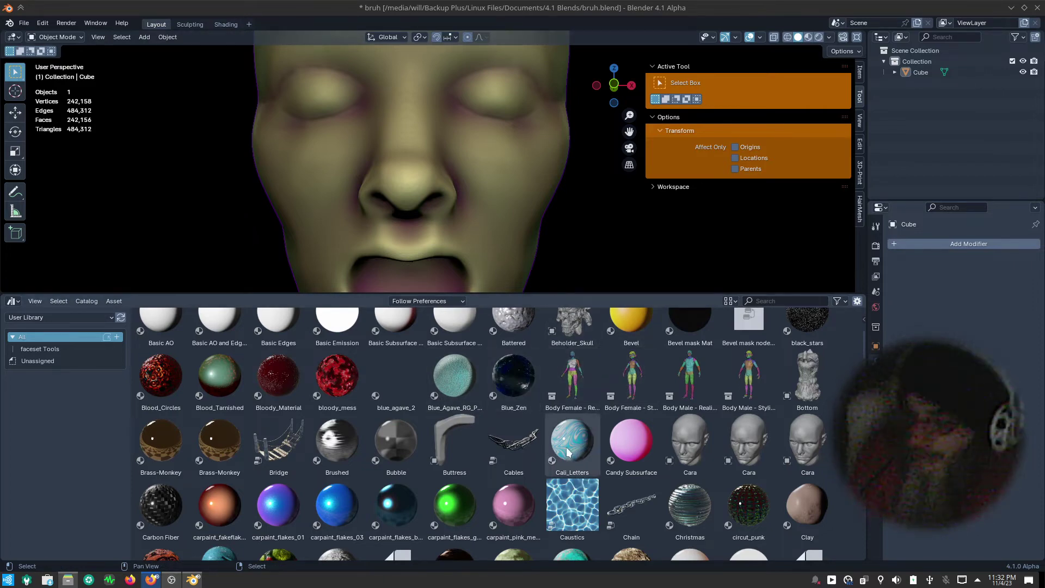
scroll(581, 497, "up", 1)
scroll(581, 496, "up", 2)
scroll(583, 501, "up", 2)
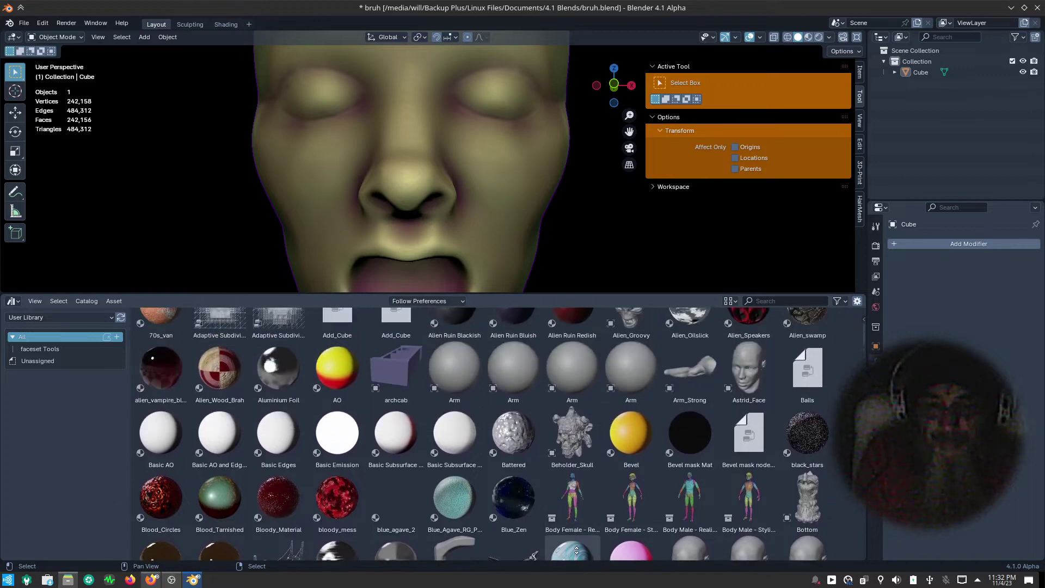
scroll(591, 512, "down", 6)
scroll(593, 514, "down", 2)
scroll(579, 420, "down", 1)
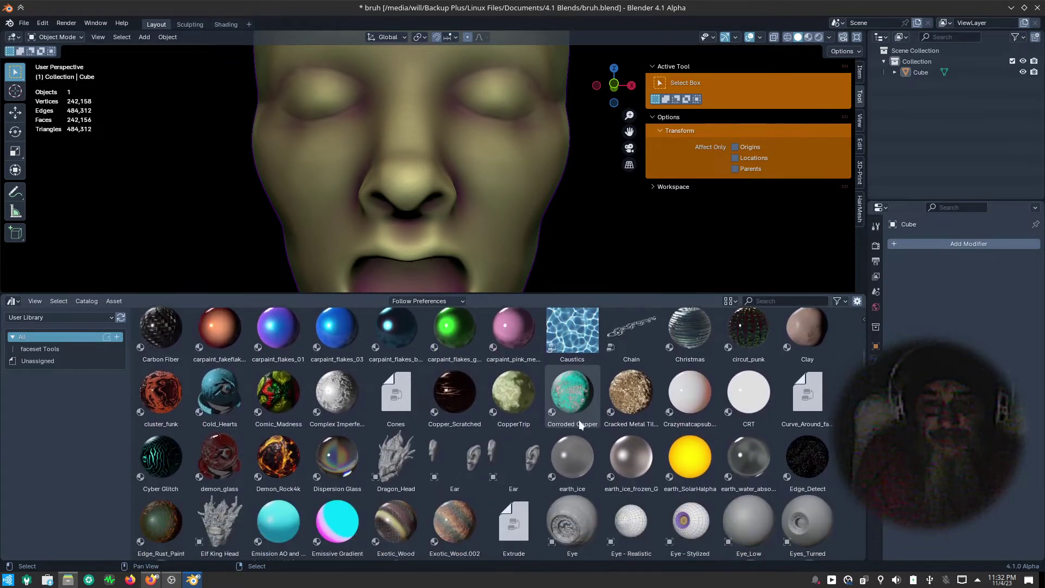
scroll(577, 479, "down", 2)
scroll(583, 436, "down", 1)
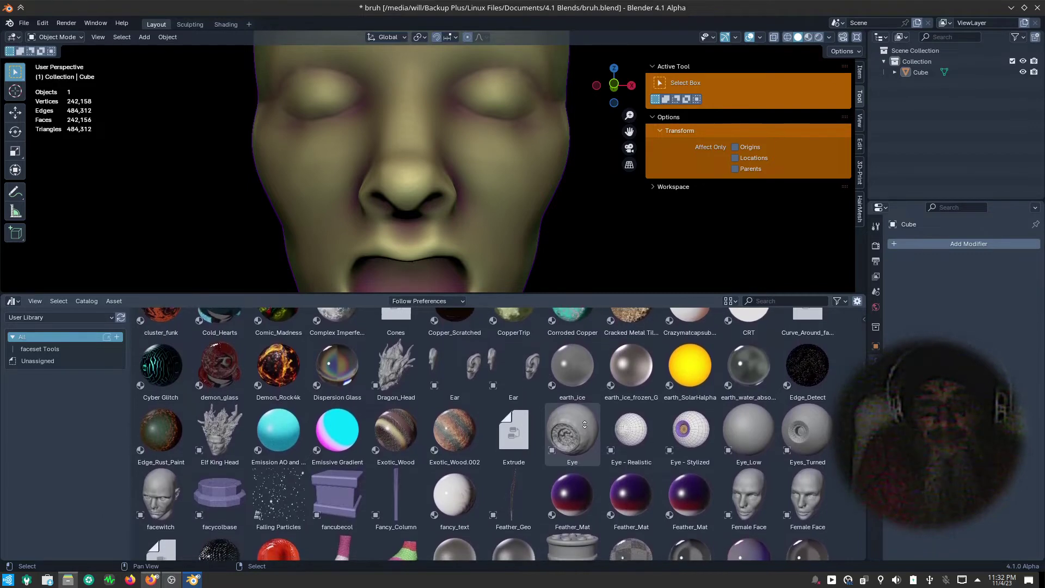
scroll(569, 517, "down", 1)
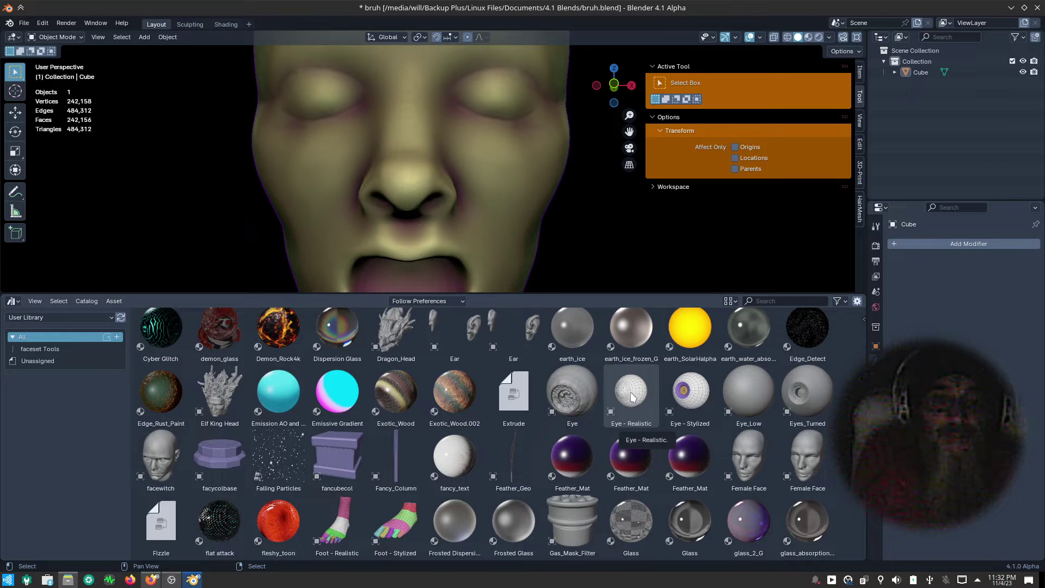
- Drop the Eye - Realistic asset onto the face, enlarge it and clear its rotation
left_click_drag(631, 395, 500, 99)
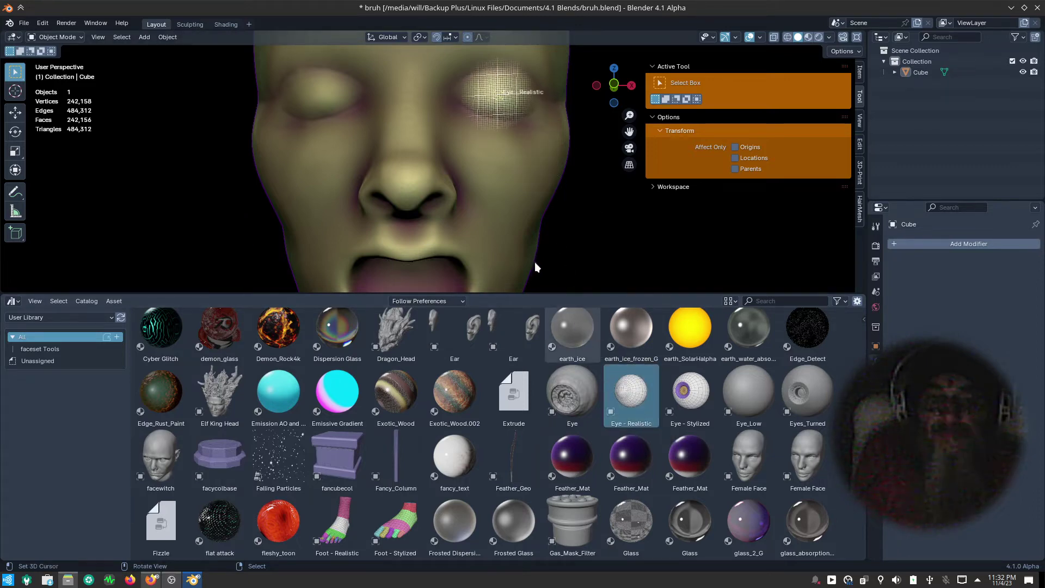
key("s")
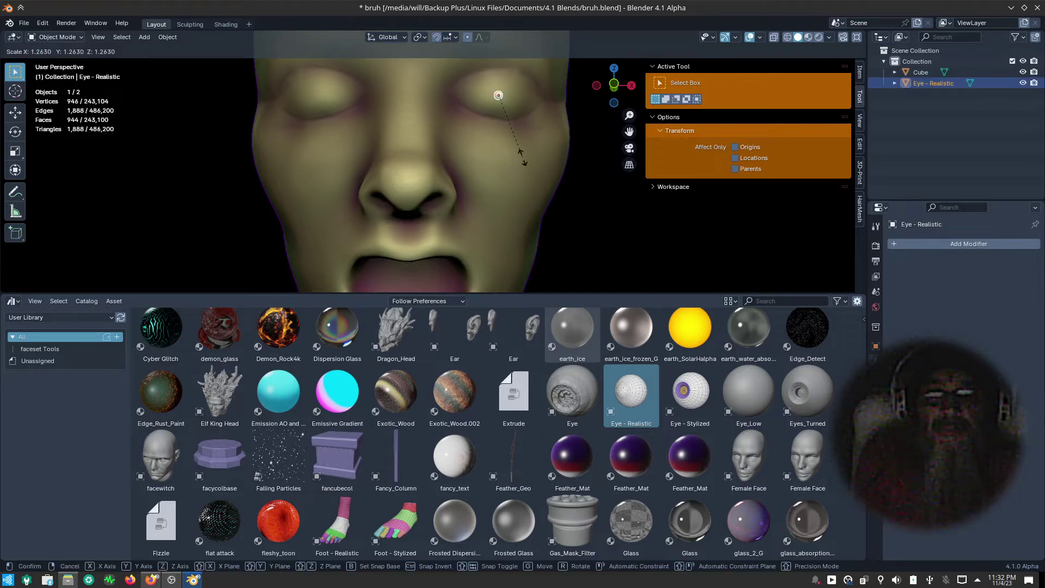
left_click(669, 218)
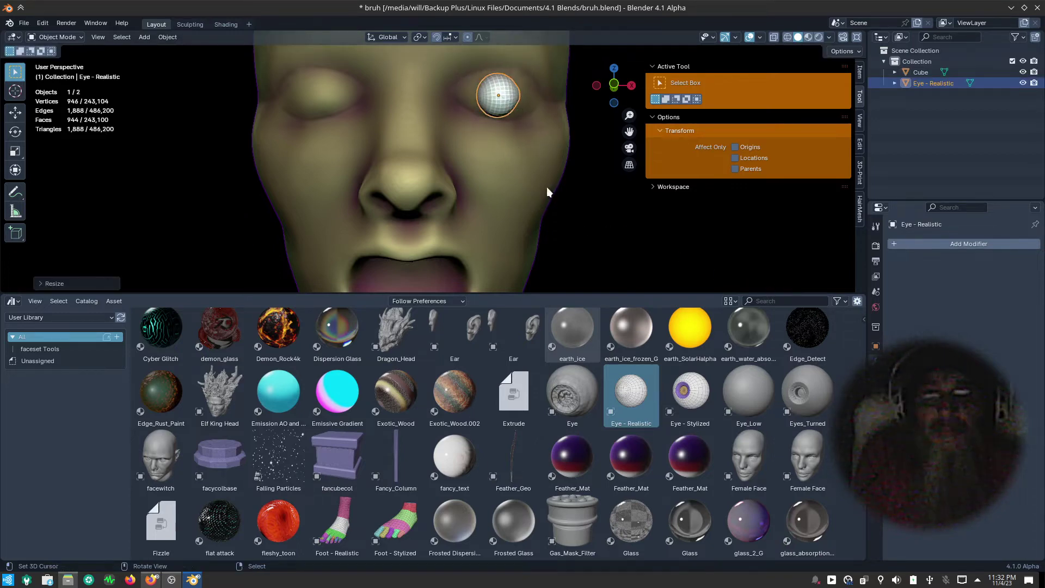
key("alt+r")
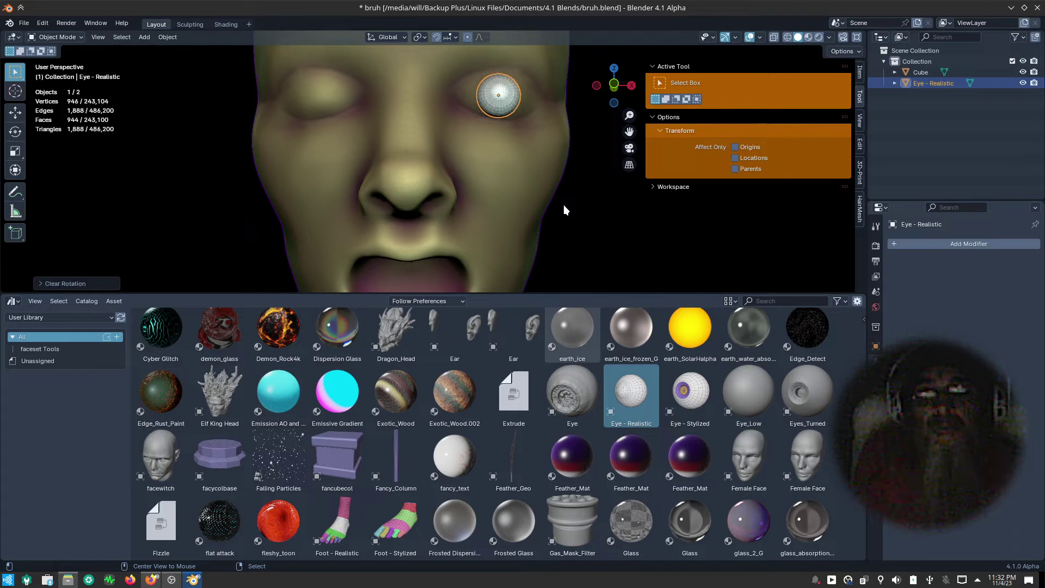
mouse_move(567, 201)
middle_mouse_down()
mouse_move(602, 238)
mouse_move(462, 252)
mouse_move(517, 217)
mouse_move(611, 224)
mouse_move(582, 187)
middle_mouse_up()
right_click(582, 185)
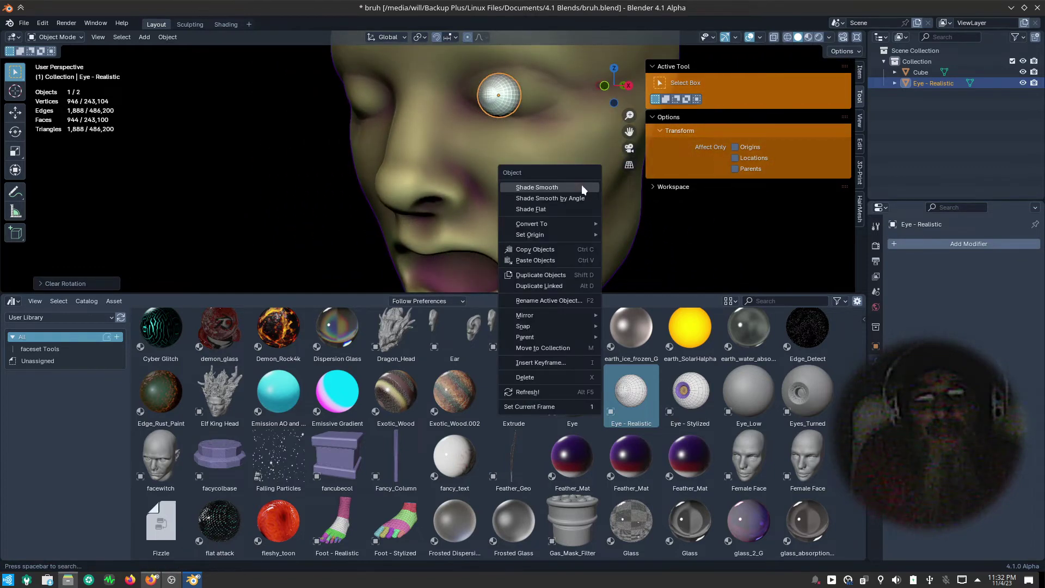
key("Escape")
- Enlarge the eyeball further and centre it in the right eye socket
key("s")
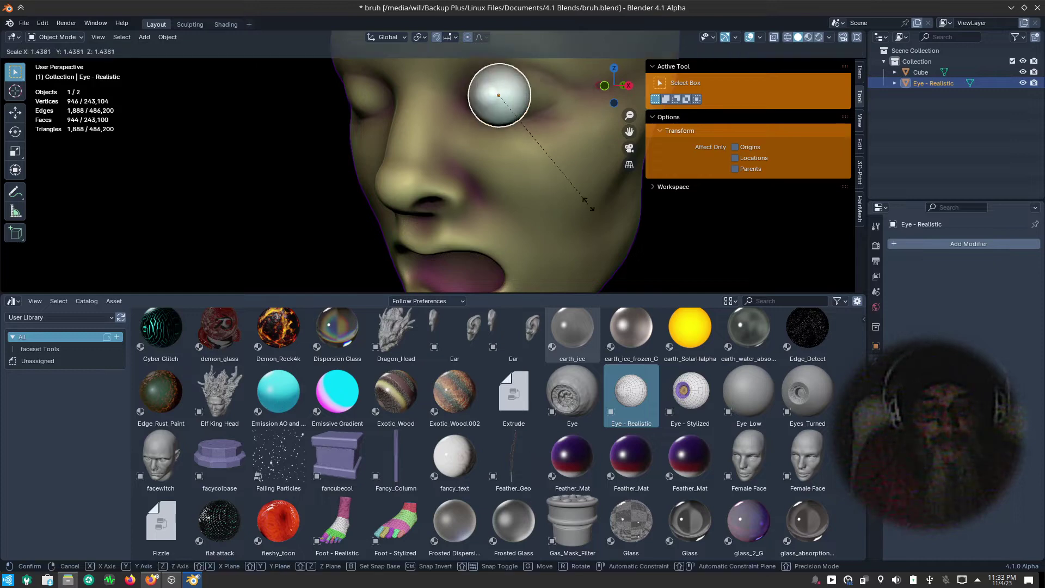
left_click(595, 210)
key("g")
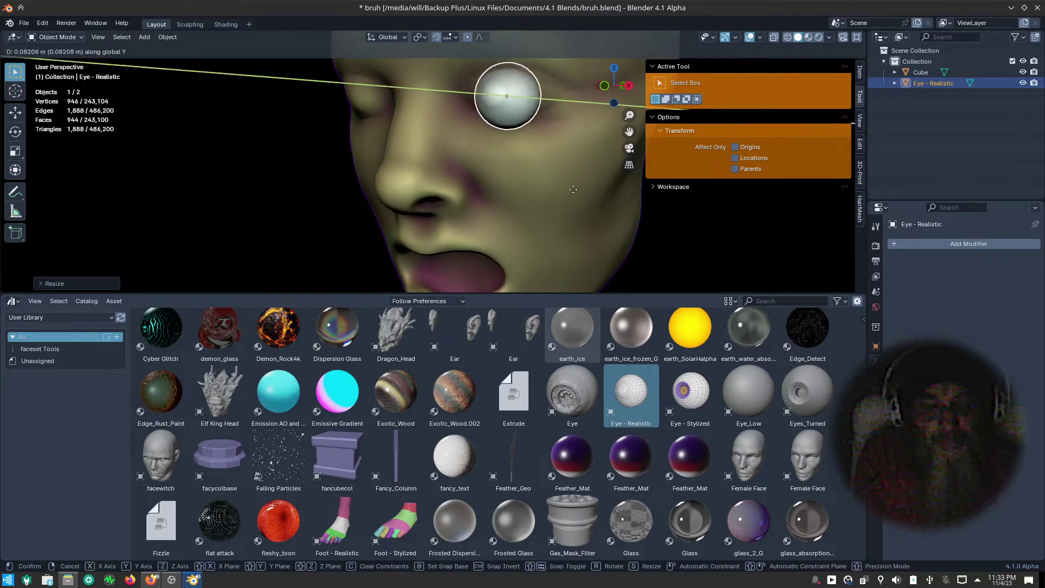
left_click(571, 210)
mouse_move(571, 210)
middle_mouse_down()
mouse_move(609, 246)
mouse_move(626, 240)
mouse_move(617, 221)
mouse_move(625, 219)
mouse_move(649, 249)
middle_mouse_up()
key("g")
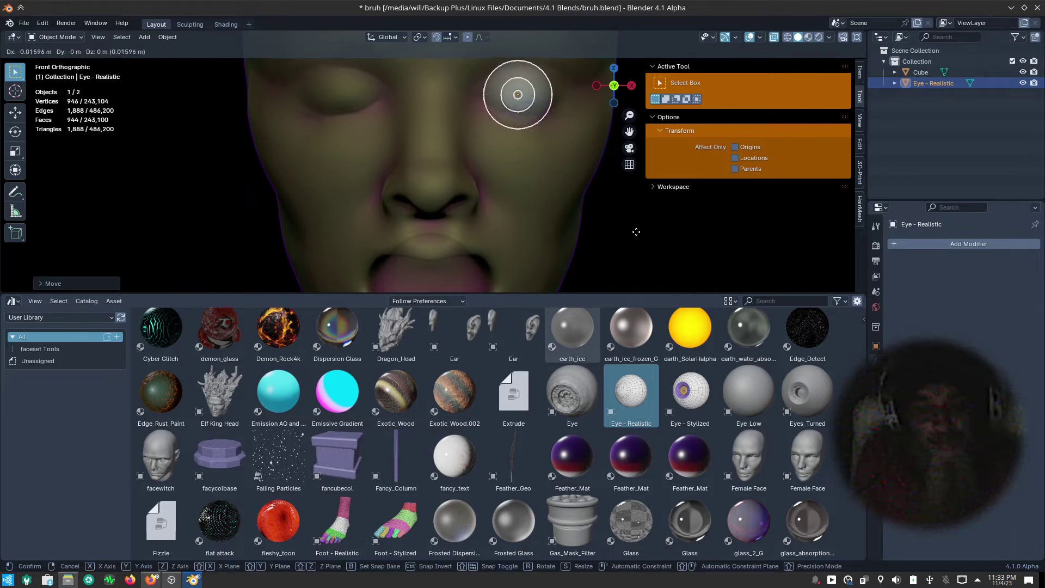
left_click(636, 231)
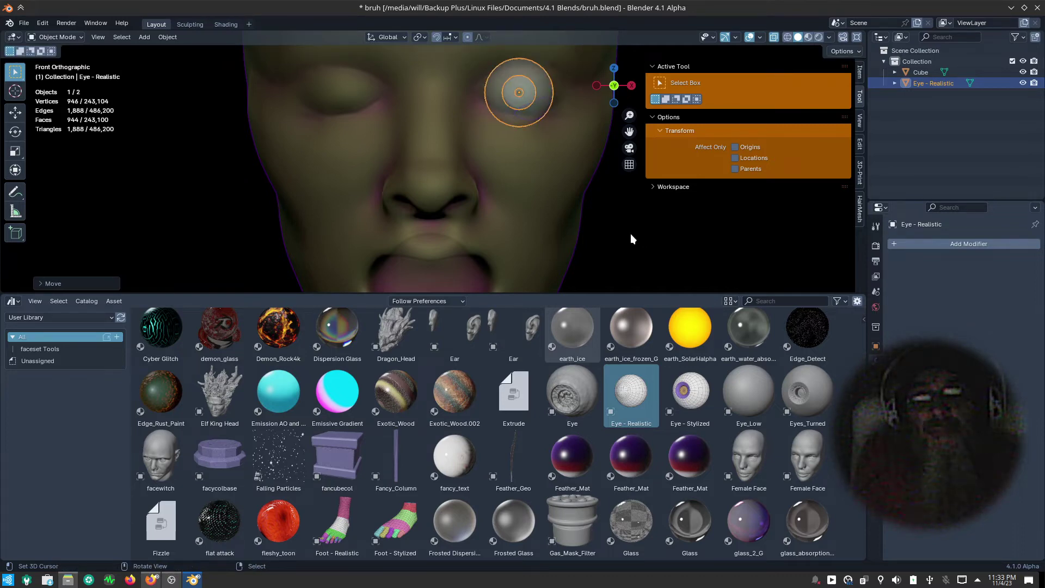
left_click(941, 246)
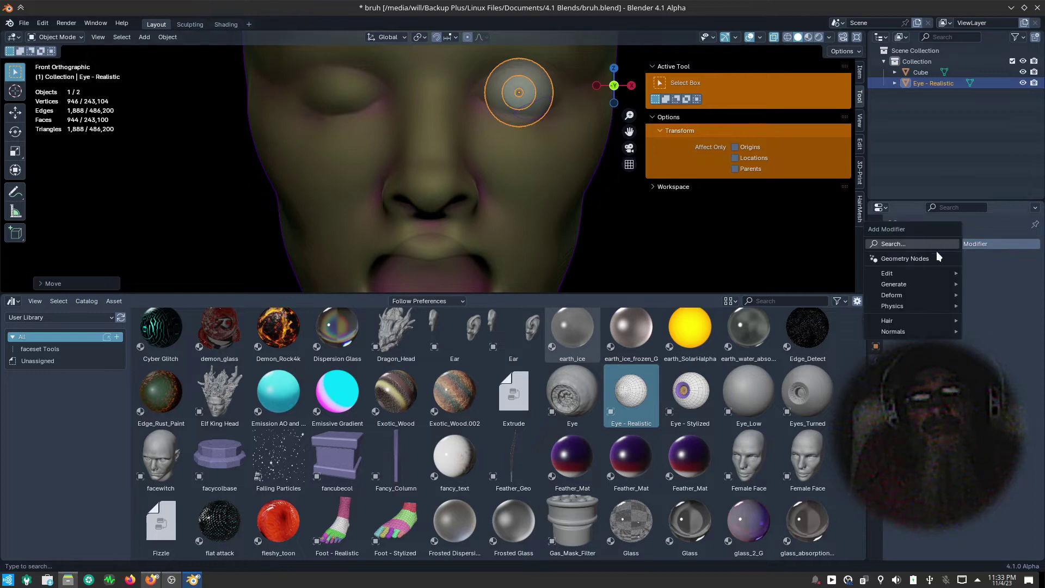
- Mirror the eyeball across Cube with a Mirror modifier and view it fullscreen at three-quarter angle
left_click(804, 360)
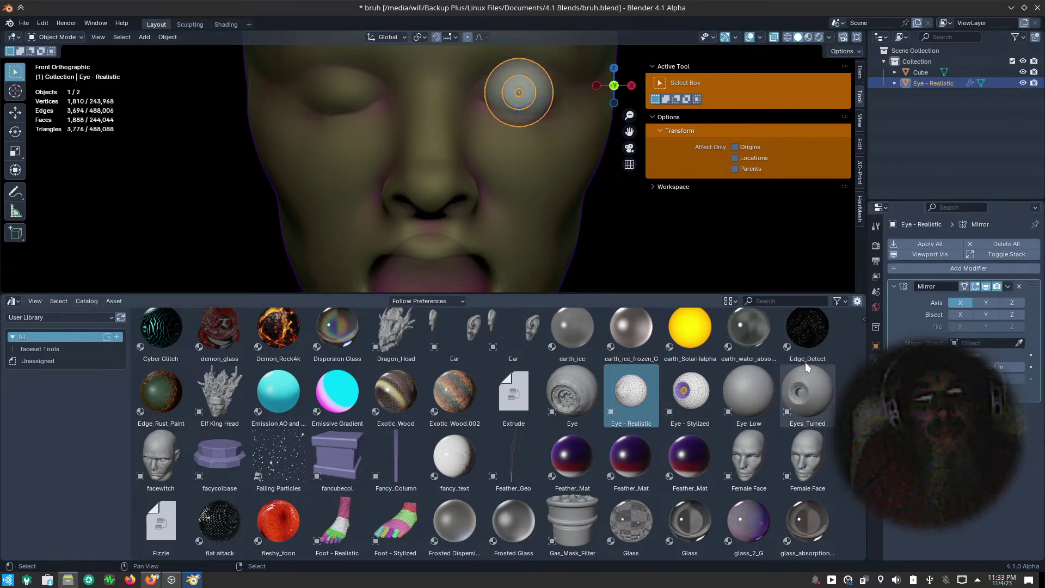
left_click(537, 232)
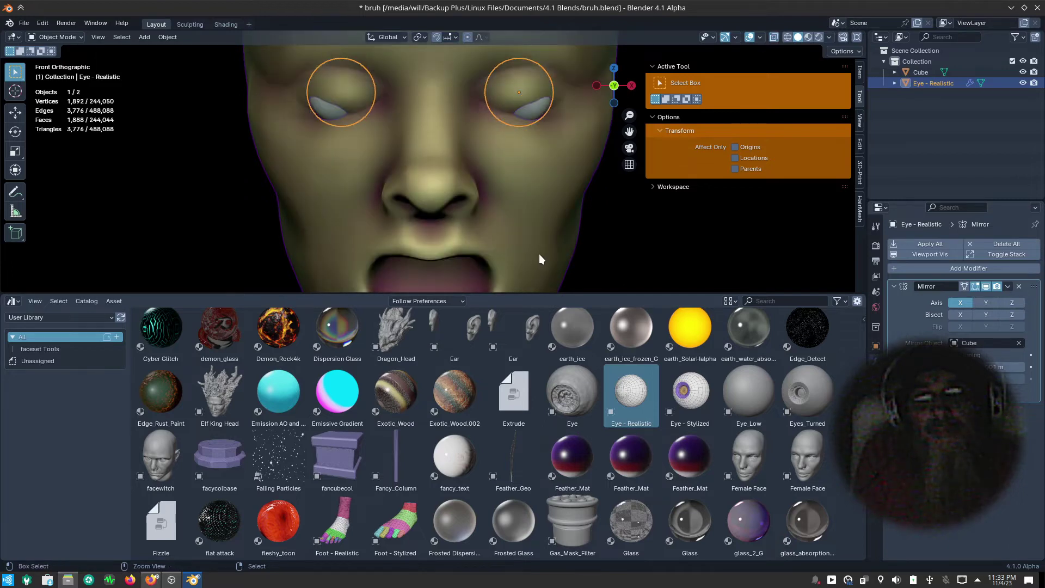
key("ctrl+alt+space")
scroll(574, 304, "down", 4)
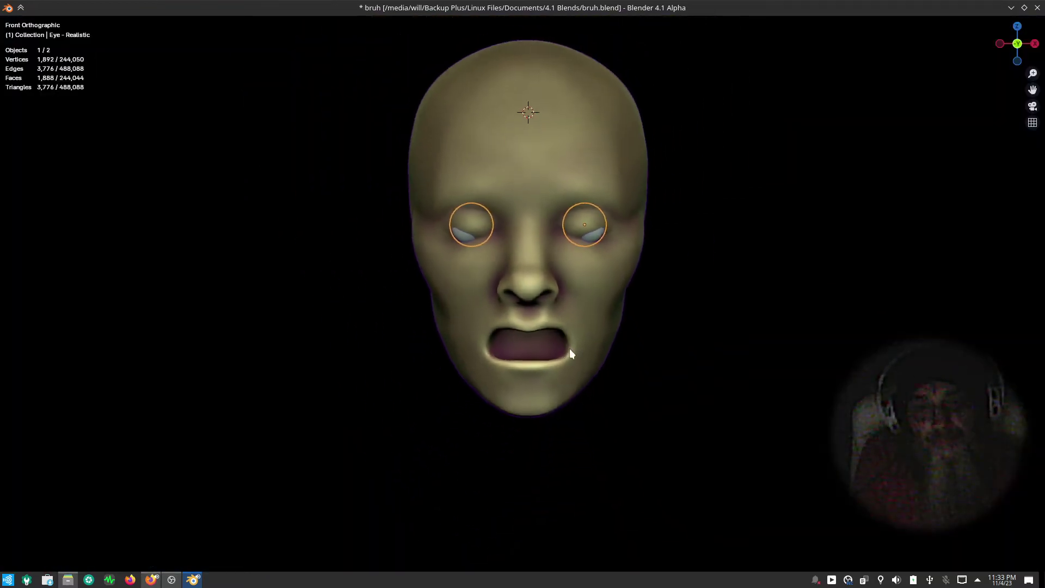
mouse_move(569, 348)
middle_mouse_down()
mouse_move(650, 345)
mouse_move(642, 325)
mouse_move(576, 335)
mouse_move(625, 271)
mouse_move(642, 285)
mouse_move(611, 331)
mouse_move(597, 380)
mouse_move(587, 370)
mouse_move(628, 356)
mouse_move(619, 348)
middle_mouse_up()
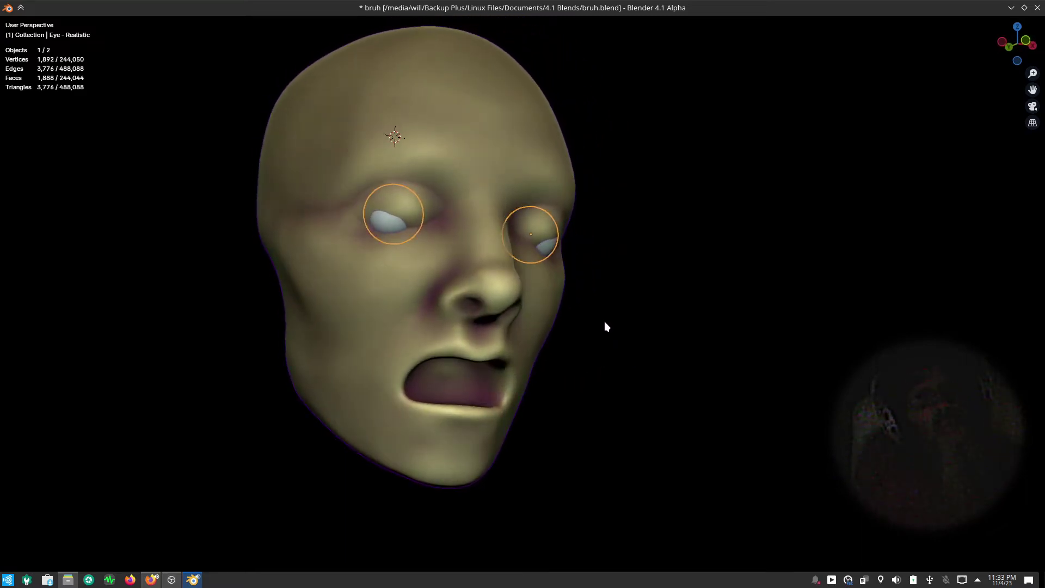
- Restore the normal layout and scroll the asset browser down to the horn assets
key("ctrl+alt+space")
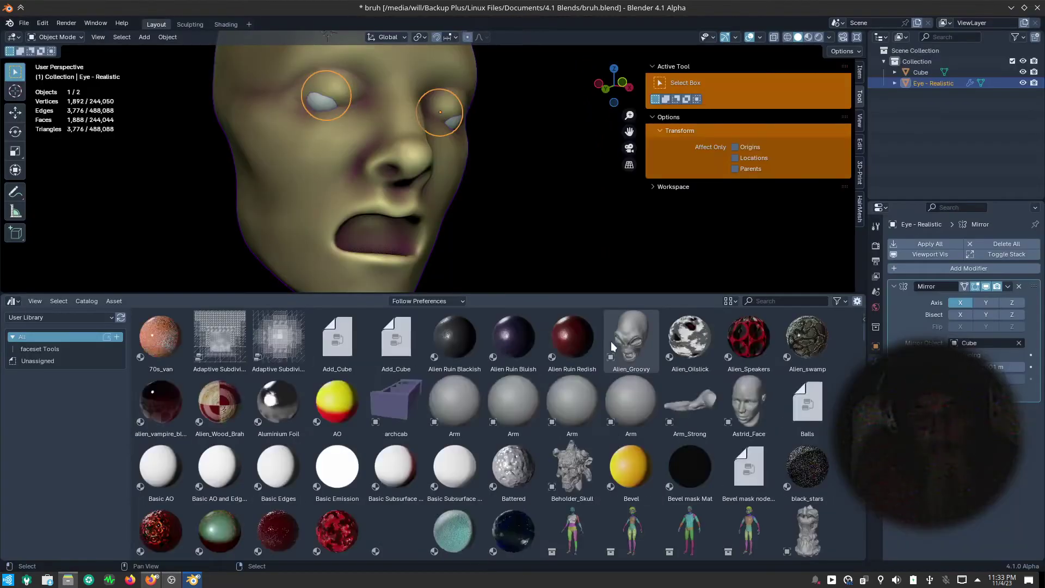
scroll(780, 438, "down", 2)
scroll(784, 425, "down", 2)
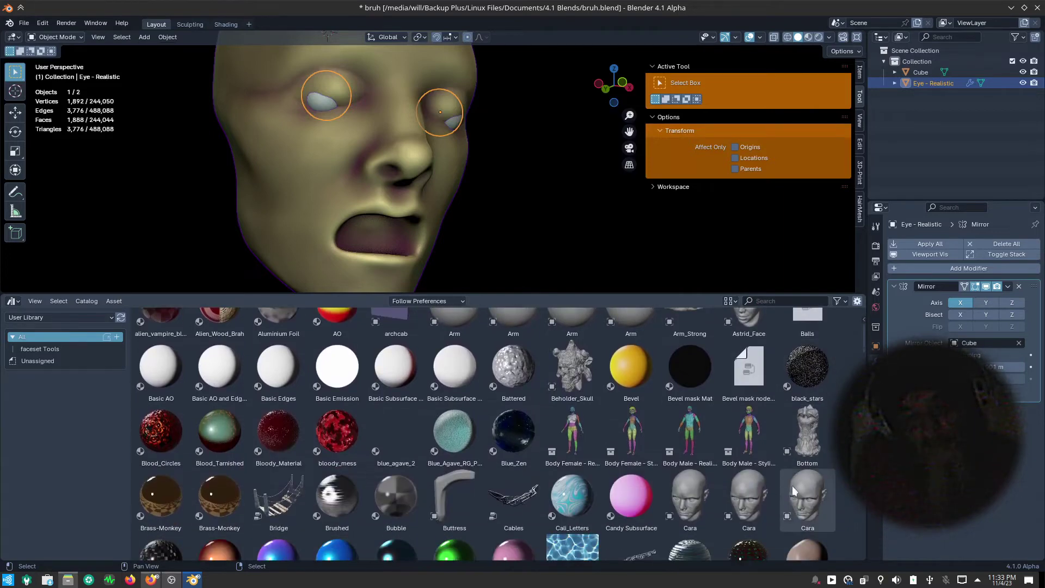
scroll(791, 403, "down", 2)
scroll(861, 355, "down", 1)
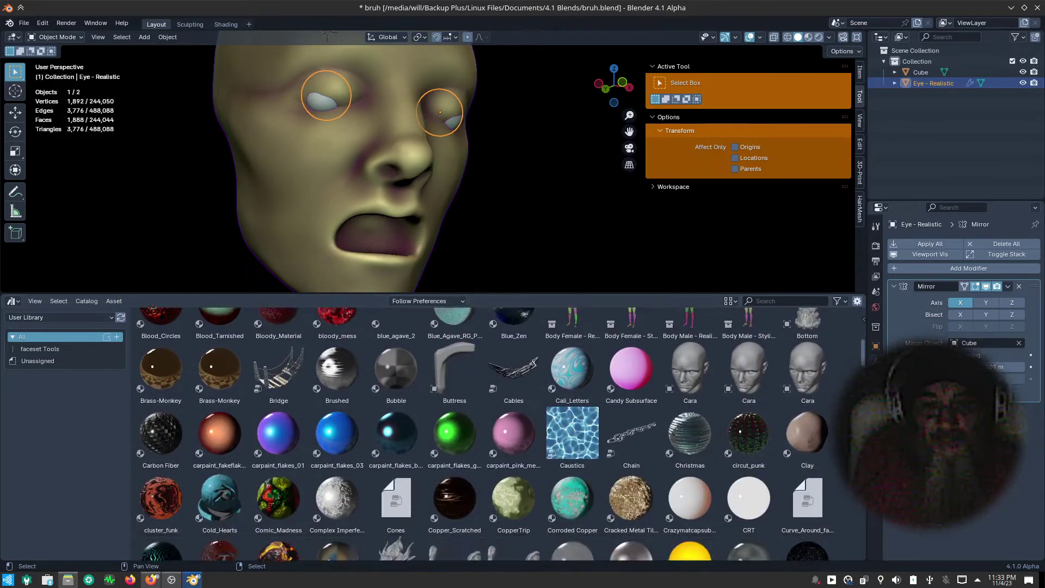
scroll(860, 355, "down", 4)
scroll(860, 355, "down", 3)
scroll(860, 355, "down", 2)
scroll(860, 355, "down", 2)
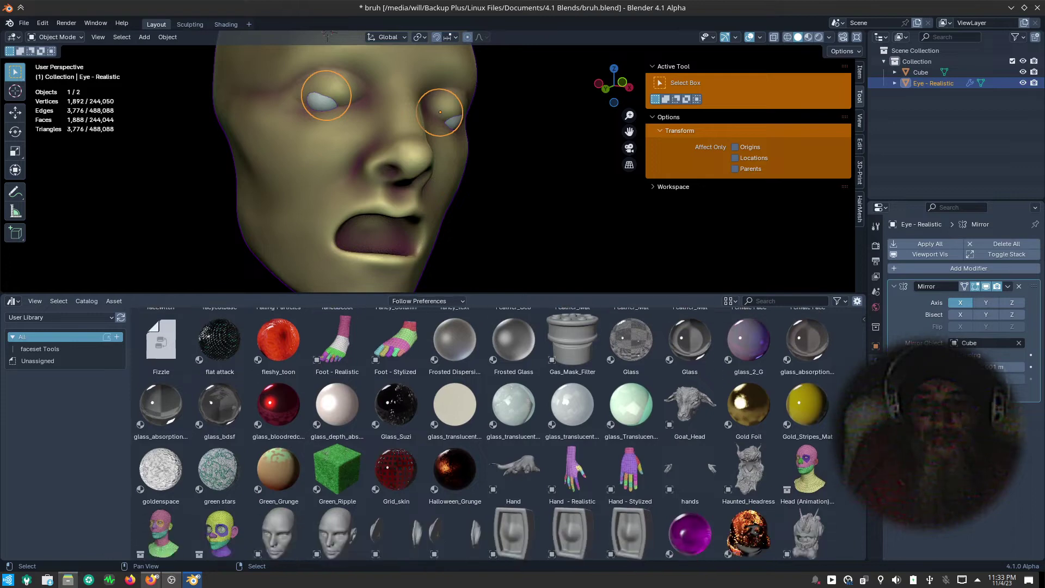
scroll(861, 355, "down", 2)
scroll(860, 355, "down", 2)
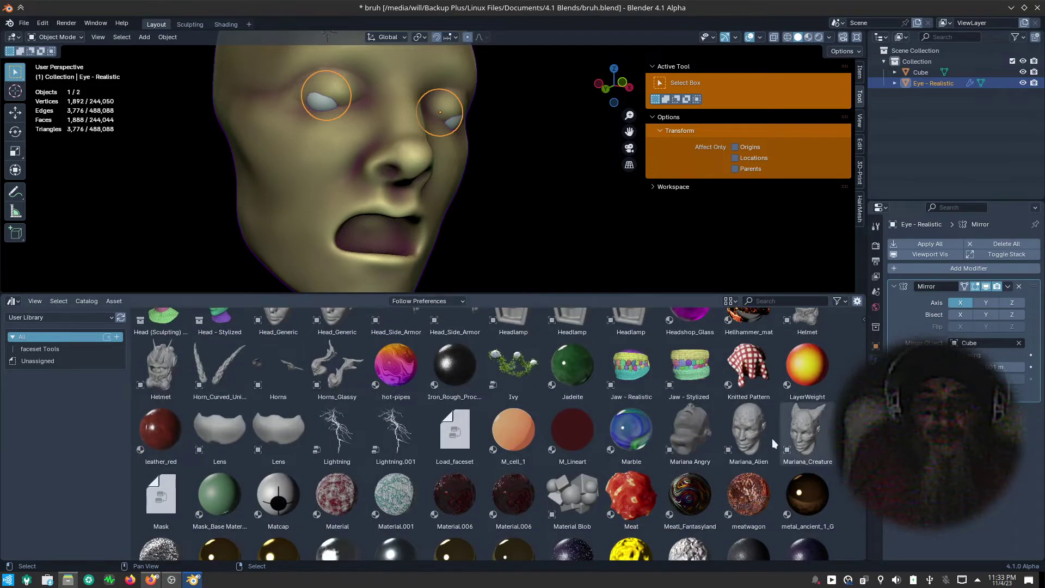
- Place the Horn_Curved_Unicorn asset in the scene and inspect it with its Goat_Head
left_click(222, 381)
left_click_drag(222, 381, 384, 64)
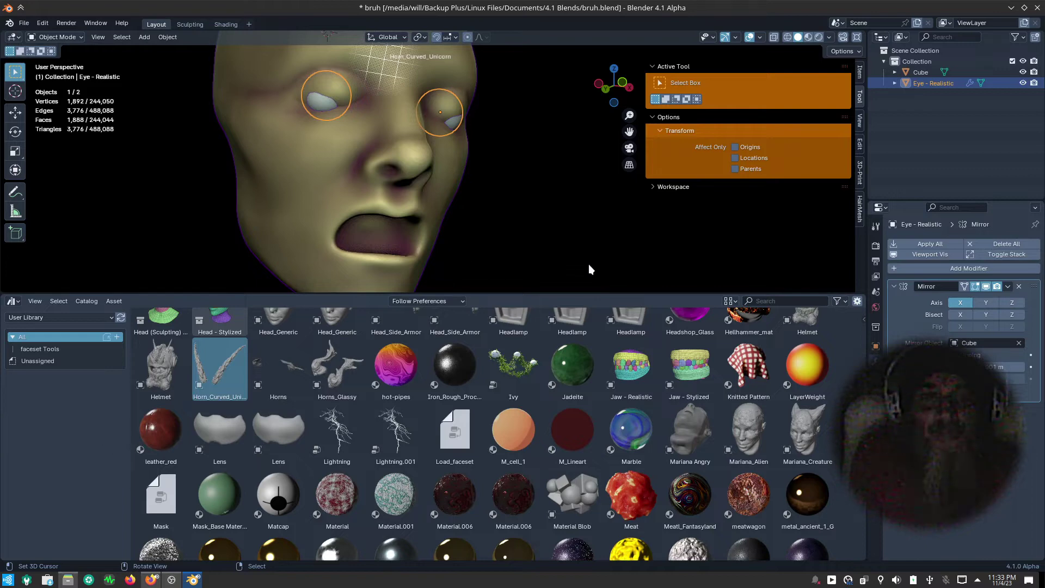
mouse_move(587, 266)
middle_mouse_down()
mouse_move(460, 292)
mouse_move(540, 268)
middle_mouse_up()
middle_click_drag(502, 217, 502, 243)
mouse_move(596, 189)
middle_mouse_down("shift")
mouse_move(478, 253)
mouse_move(472, 237)
mouse_move(513, 286)
mouse_move(522, 151)
mouse_move(489, 254)
mouse_move(574, 217)
mouse_move(574, 175)
mouse_move(559, 162)
mouse_move(522, 252)
mouse_move(483, 197)
middle_mouse_up("shift")
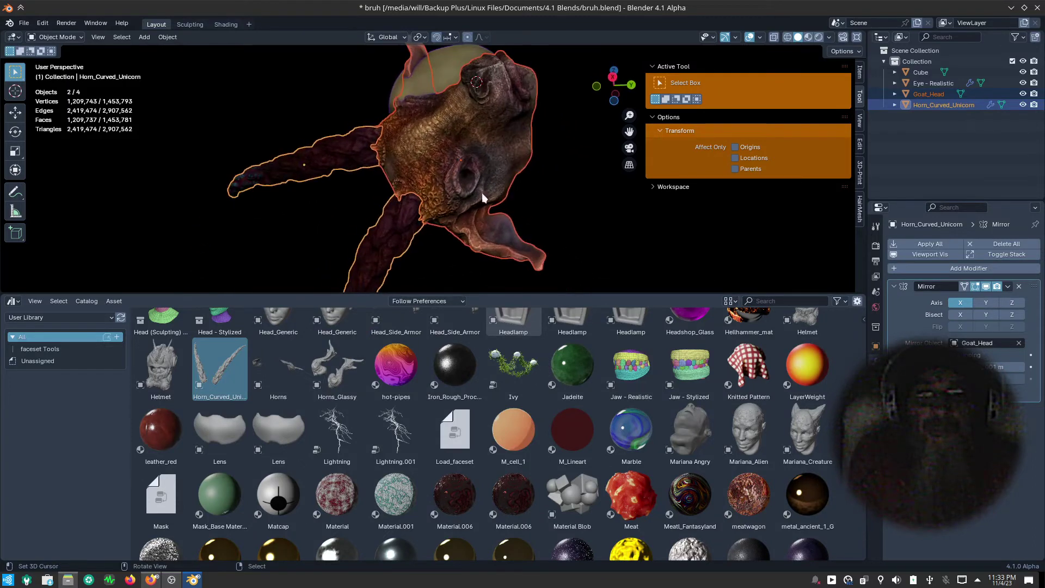
- Delete Goat_Head and set the horn's Mirror object to the Cube head
left_click(498, 161)
key("x")
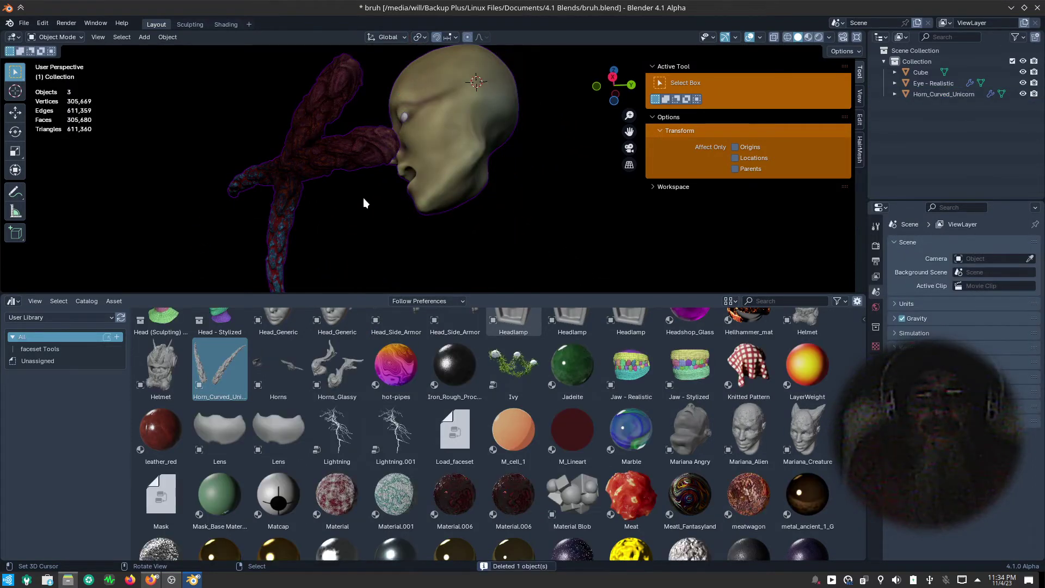
left_click(326, 162)
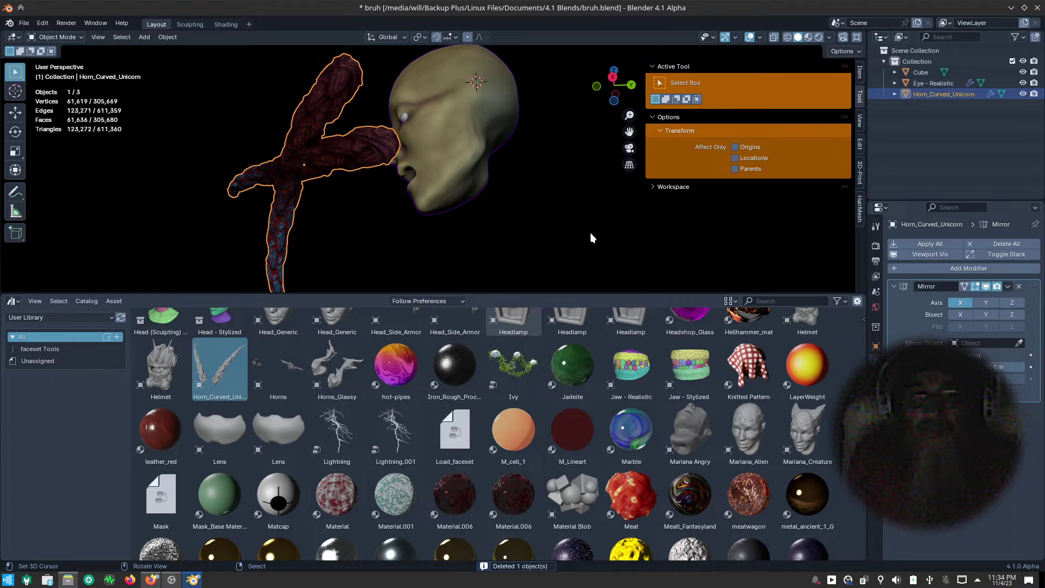
left_click(1019, 343)
left_click(463, 120)
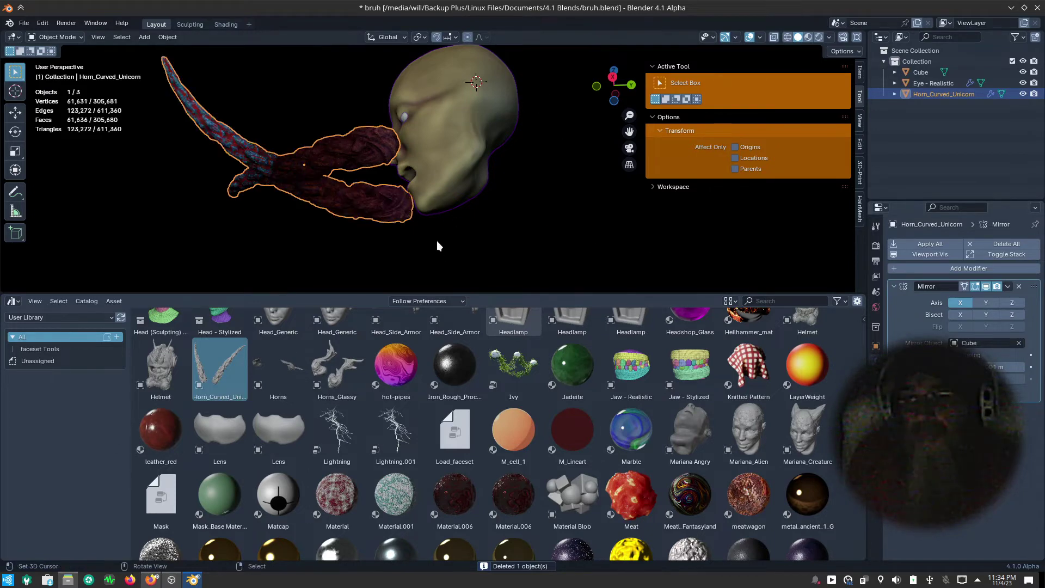
mouse_move(437, 241)
middle_mouse_down()
mouse_move(577, 212)
mouse_move(430, 181)
mouse_move(541, 224)
mouse_move(541, 237)
middle_mouse_up()
key("ctrl+space")
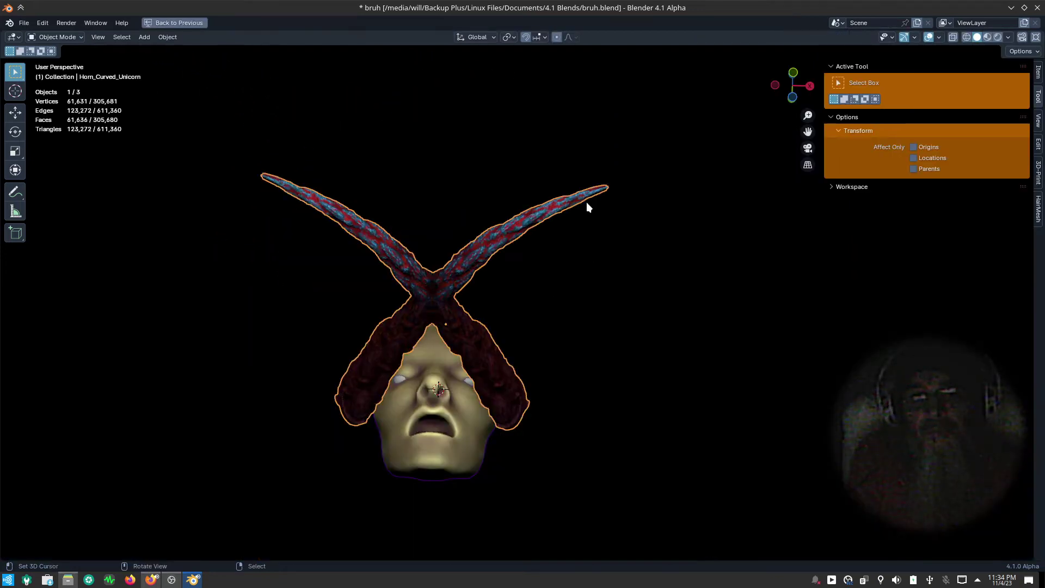
- Rotate the horns into an upright V, move them and adjust their angle
key("r")
left_click(739, 301)
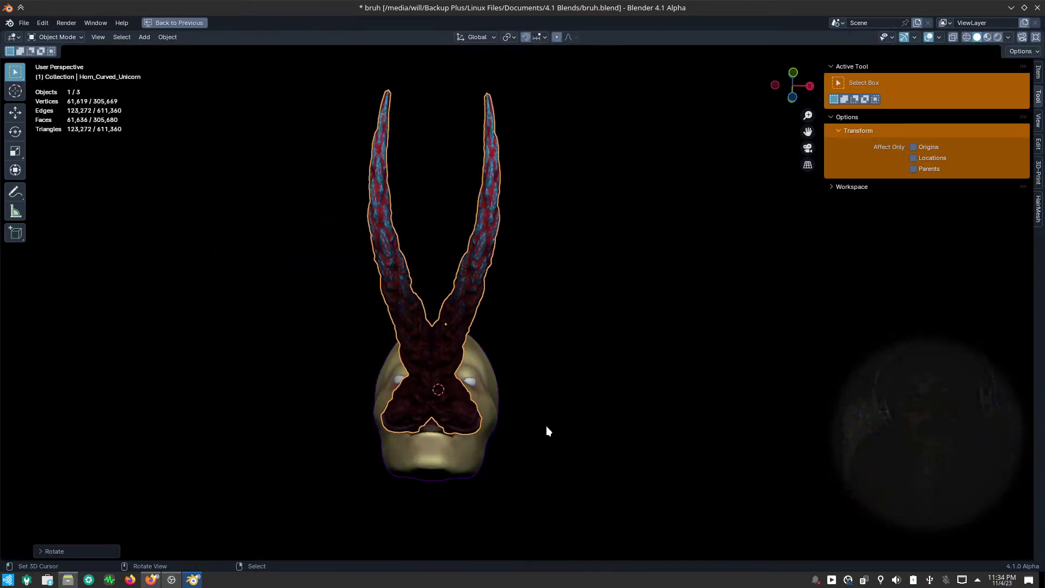
key("g")
left_click(621, 352)
mouse_move(621, 352)
middle_mouse_down()
mouse_move(700, 401)
mouse_move(602, 432)
mouse_move(620, 401)
middle_mouse_up()
key("r")
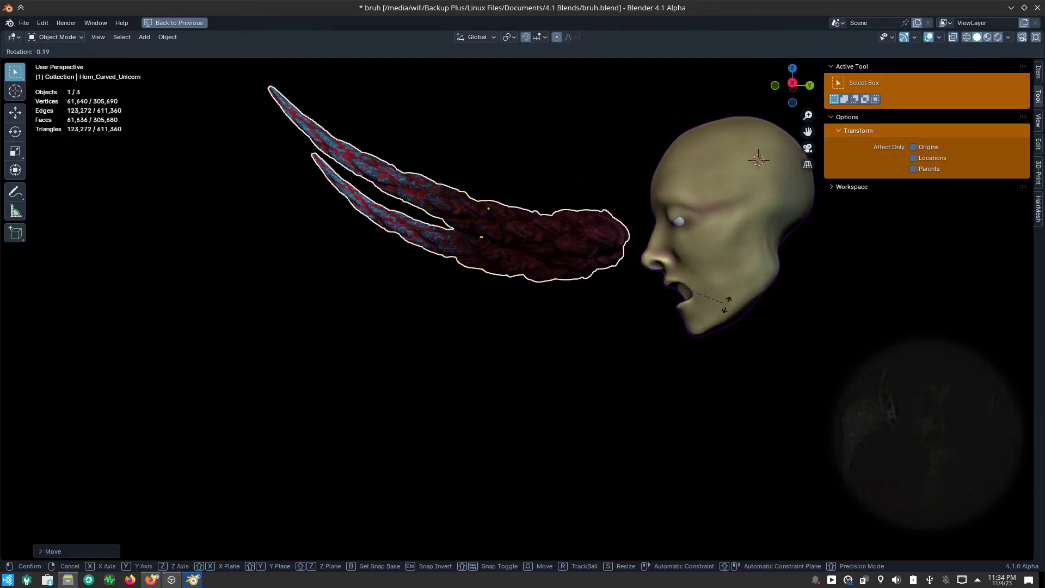
left_click(632, 415)
mouse_move(777, 408)
middle_mouse_down()
mouse_move(586, 497)
mouse_move(805, 392)
middle_mouse_up()
- Scale the horns down, set them atop the head and splay them outward
key("s")
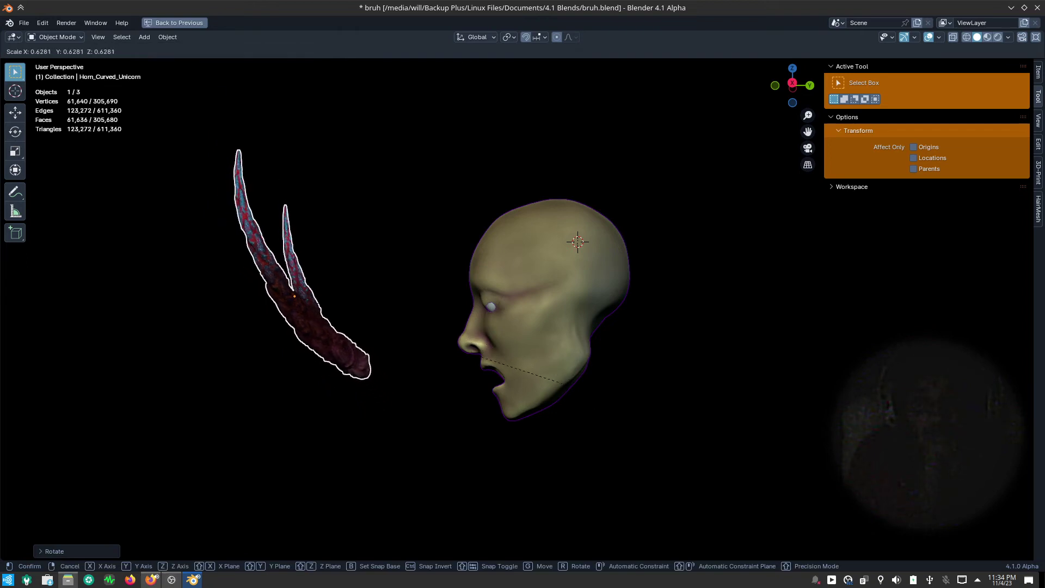
left_click(386, 421)
key("g")
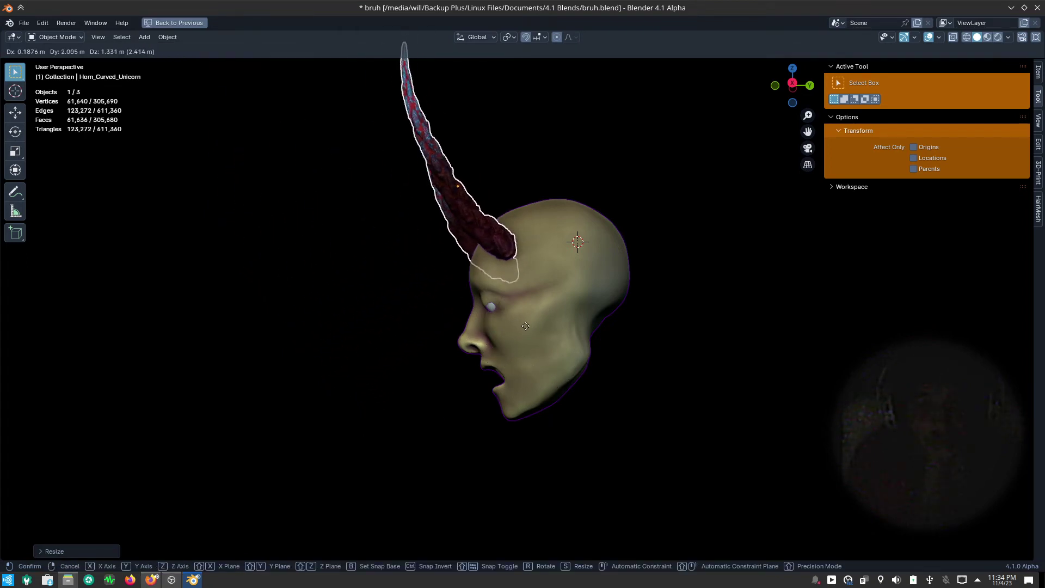
left_click(515, 334)
mouse_move(495, 420)
middle_mouse_down()
mouse_move(606, 397)
mouse_move(605, 319)
middle_mouse_up()
key("r")
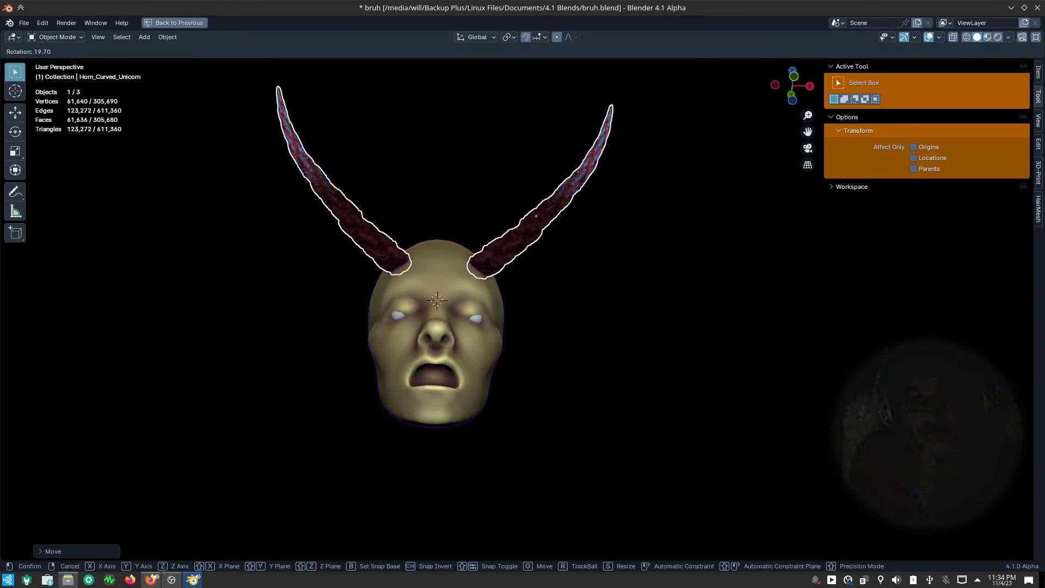
left_click(615, 319)
- Inspect the horned head from several angles and select the head object
mouse_move(589, 315)
middle_mouse_down()
mouse_move(606, 453)
mouse_move(623, 415)
mouse_move(573, 334)
mouse_move(577, 389)
middle_mouse_up()
middle_click_drag(437, 389, 470, 276, "ctrl")
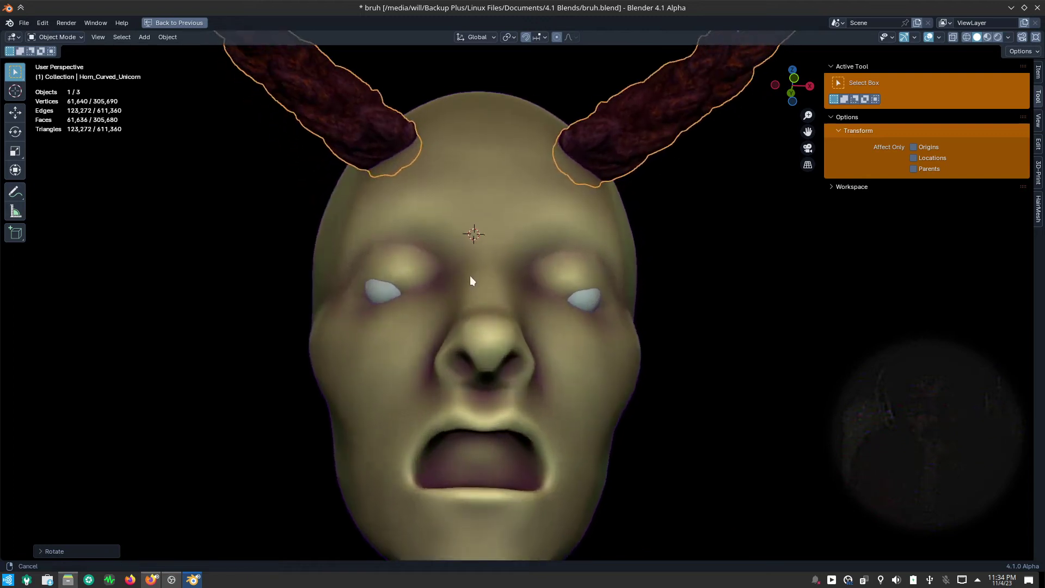
middle_click_drag(537, 328, 556, 342)
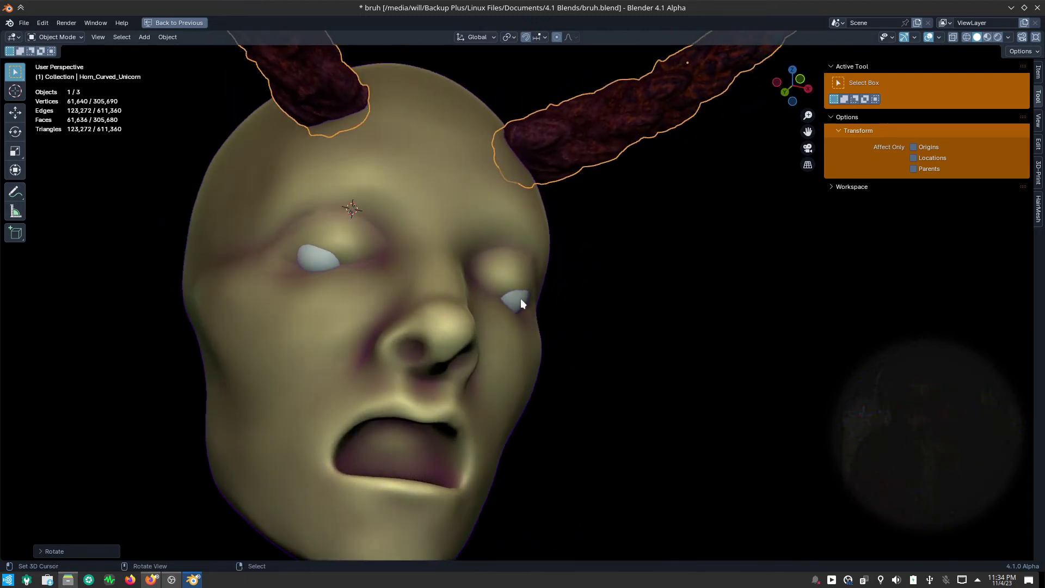
left_click(478, 219)
key("ctrl+Tab")
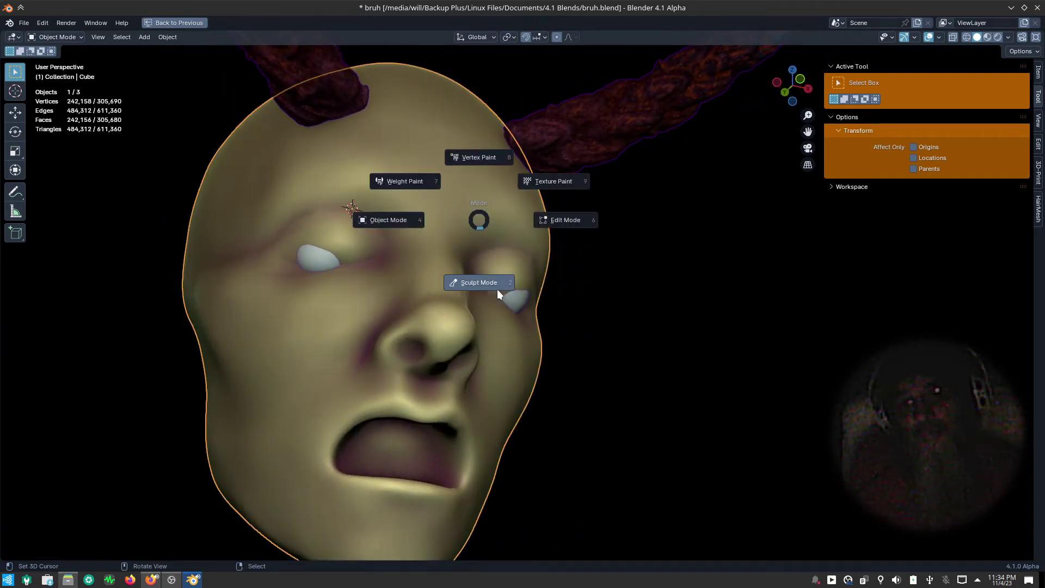
- Put the head in Sculpt Mode with the Grab brush at a 96 px radius
left_click(498, 289)
key("g")
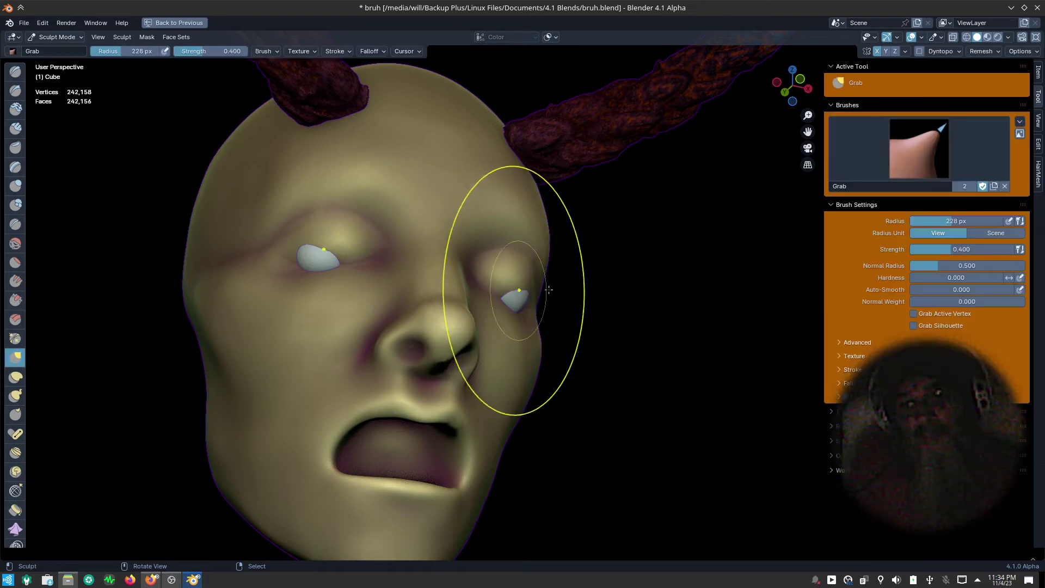
key("f")
left_click(498, 306)
- Grab-sculpt the eye areas open and reshape the eyelid around the left eyeball
left_click_drag(502, 298, 524, 301)
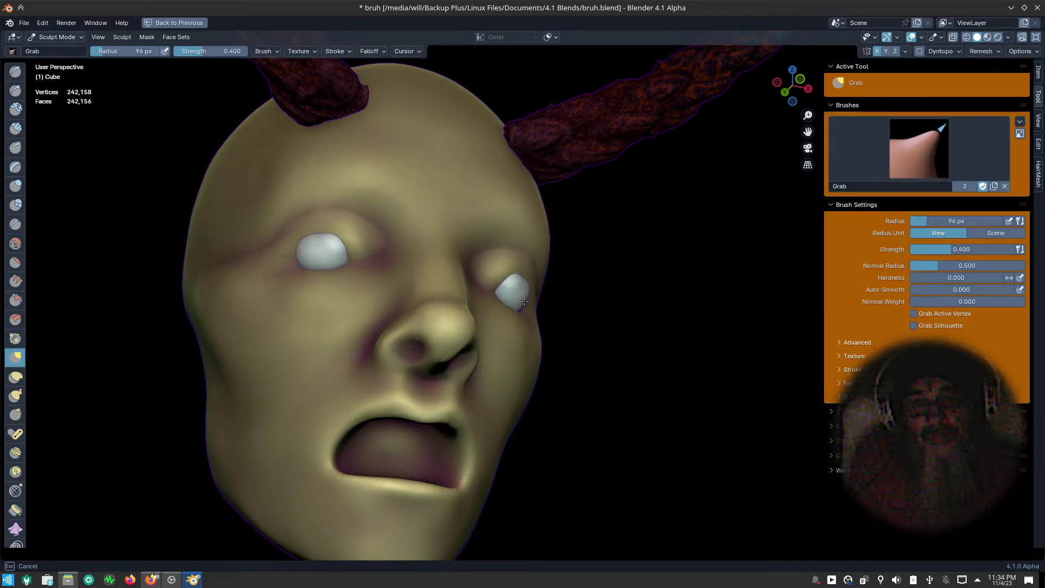
middle_click_drag(507, 311, 504, 312)
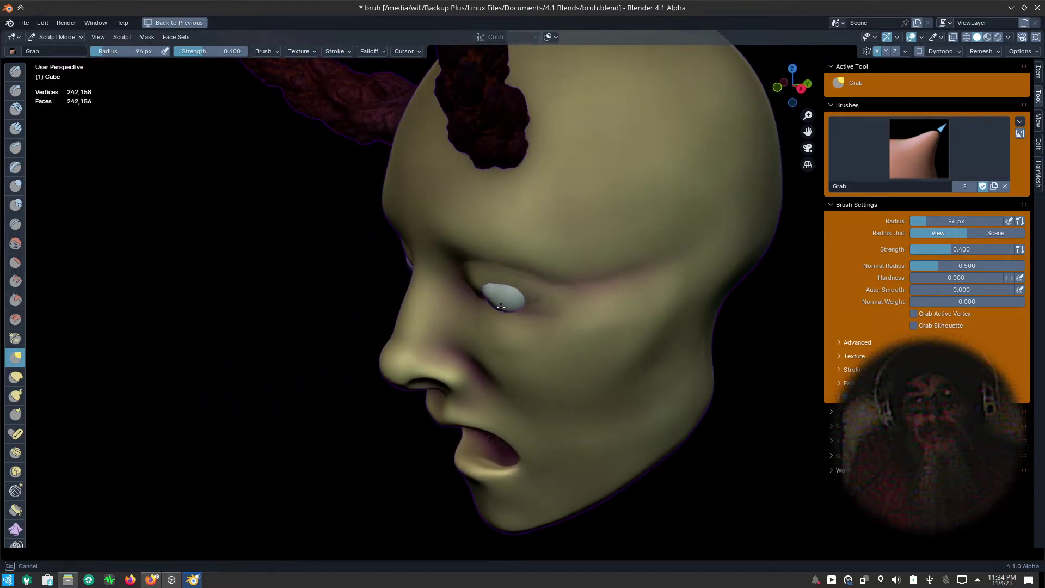
mouse_move(501, 306)
left_mouse_down()
mouse_move(479, 292)
mouse_move(520, 294)
mouse_move(483, 306)
mouse_move(484, 283)
mouse_move(474, 297)
left_mouse_up()
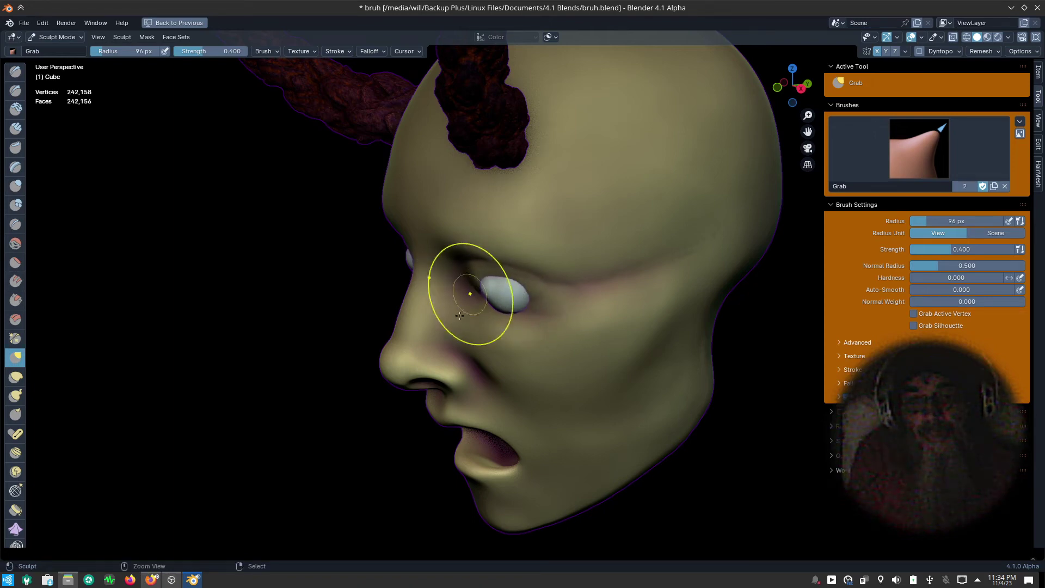
middle_click_drag(474, 297, 479, 296)
left_click_drag(479, 296, 436, 284)
- Refine the eyelids and surrounding skin around the right eyeball with the Grab brush
left_click_drag(509, 280, 545, 274)
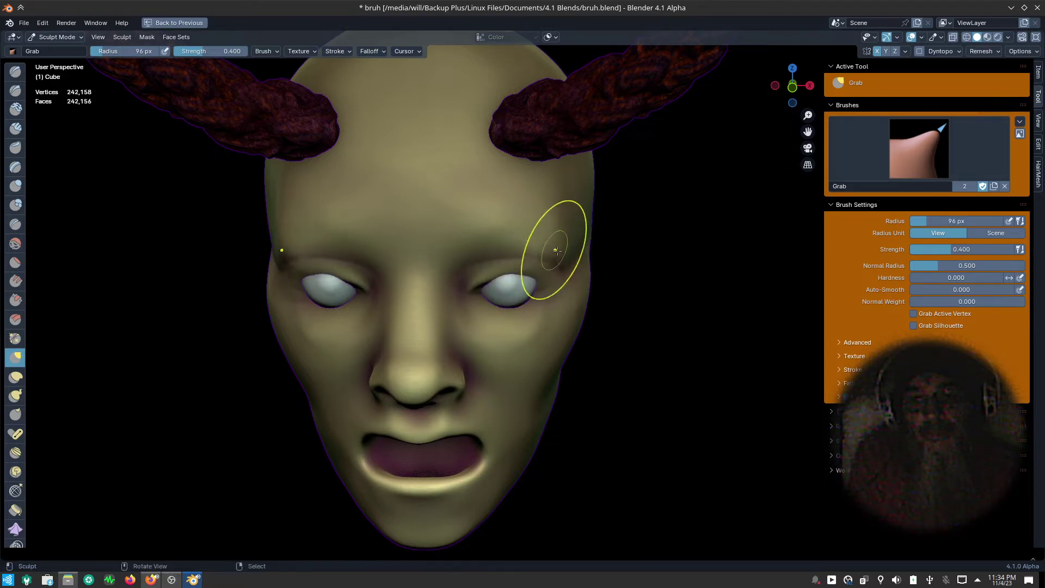
left_click_drag(567, 254, 566, 255)
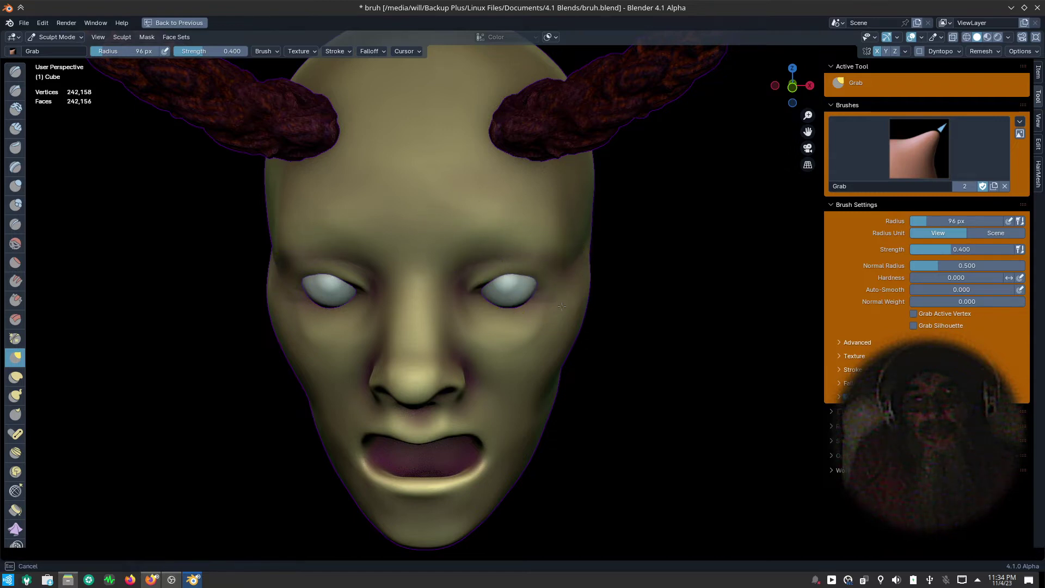
mouse_move(543, 326)
left_mouse_down()
mouse_move(547, 317)
mouse_move(487, 333)
mouse_move(511, 327)
left_mouse_up()
scroll(510, 298, "up", 2)
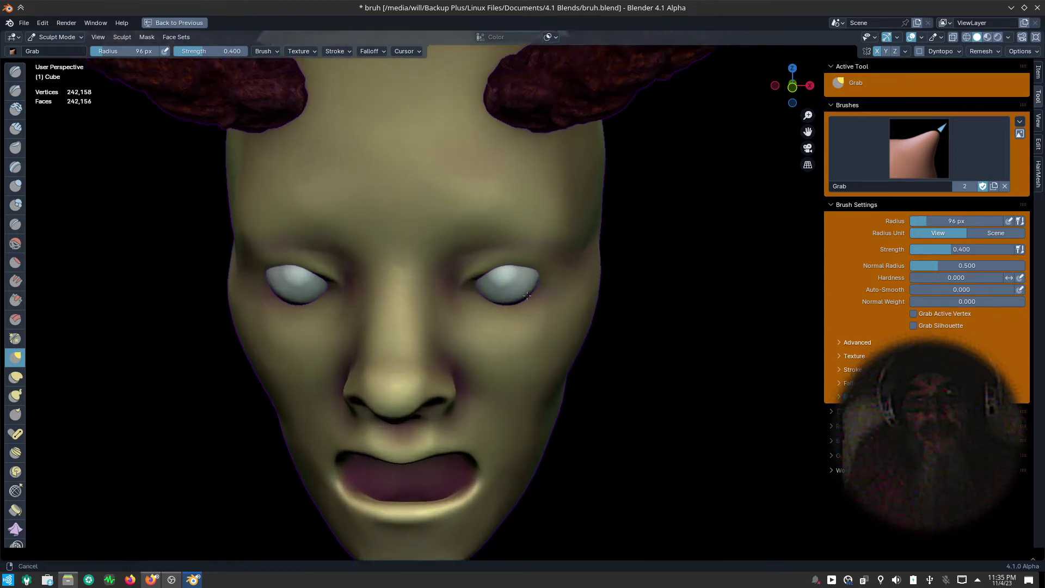
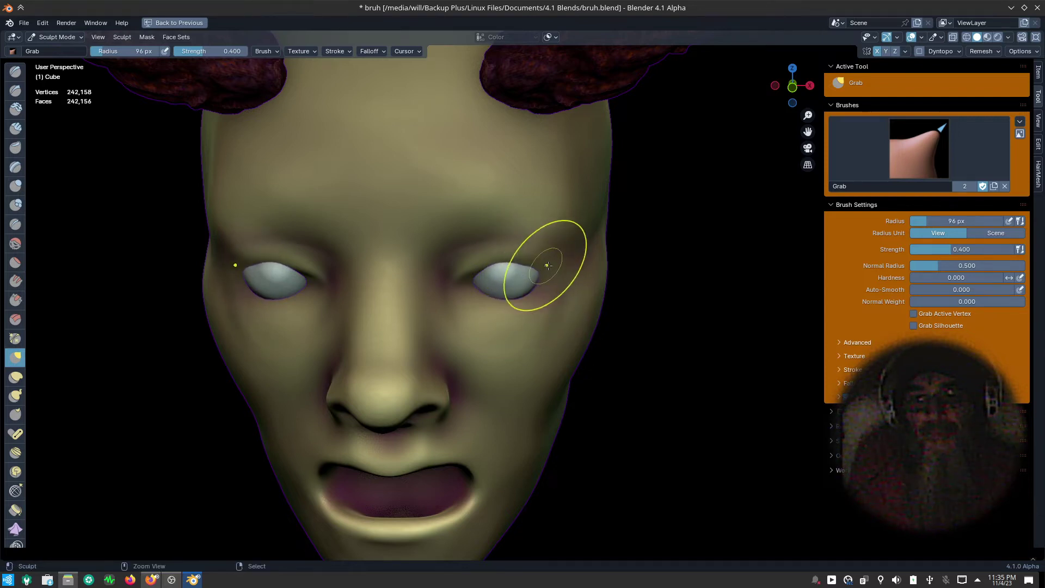
- Use the Grab brush to pull the brow above the right eye upward and reshape the side of the head
left_click_drag(555, 268, 590, 233)
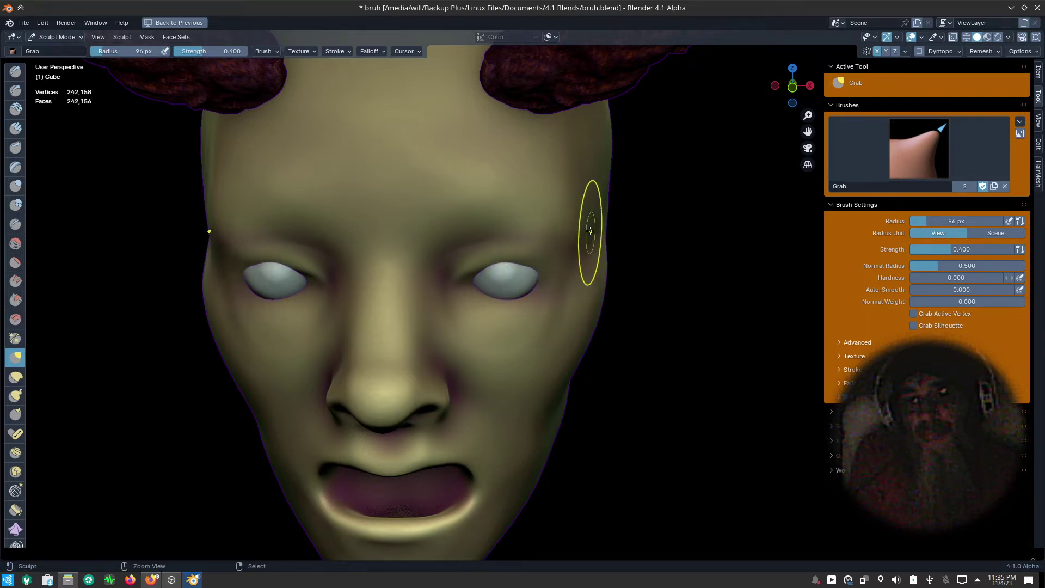
middle_click_drag(660, 273, 485, 250)
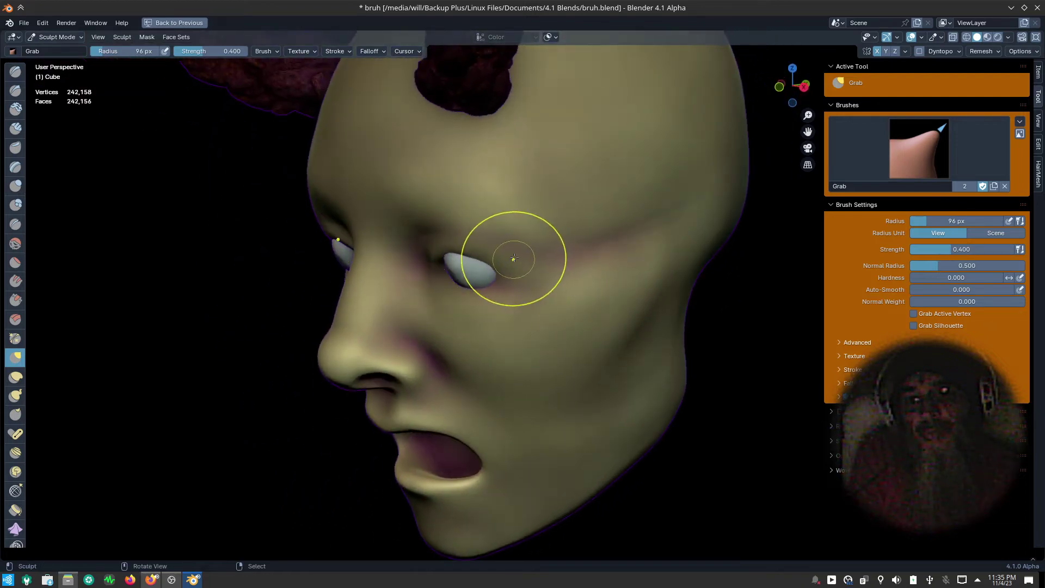
left_click_drag(516, 254, 451, 199)
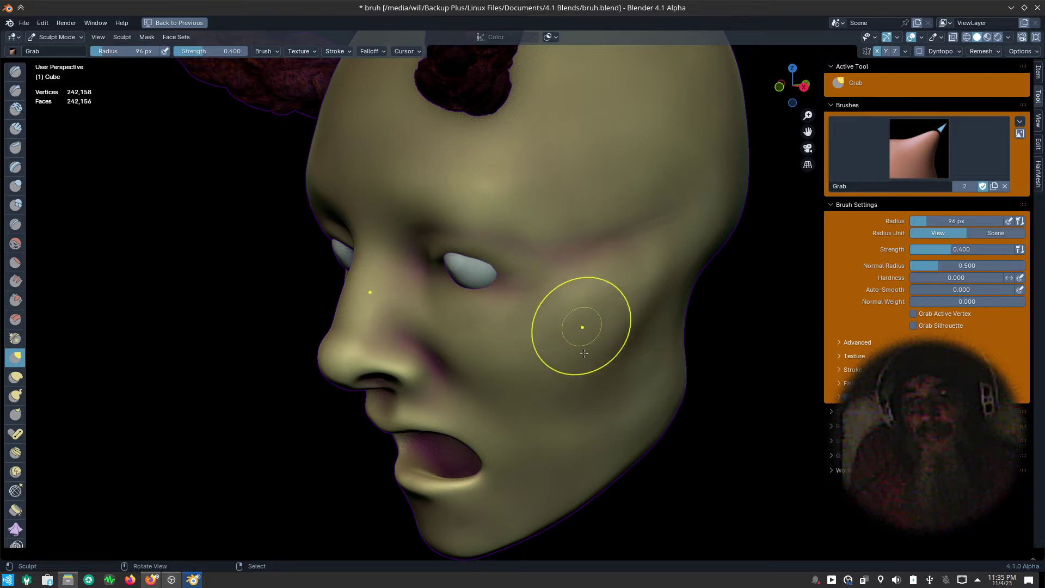
mouse_move(578, 327)
middle_mouse_down()
mouse_move(502, 310)
mouse_move(505, 241)
mouse_move(510, 273)
middle_mouse_up()
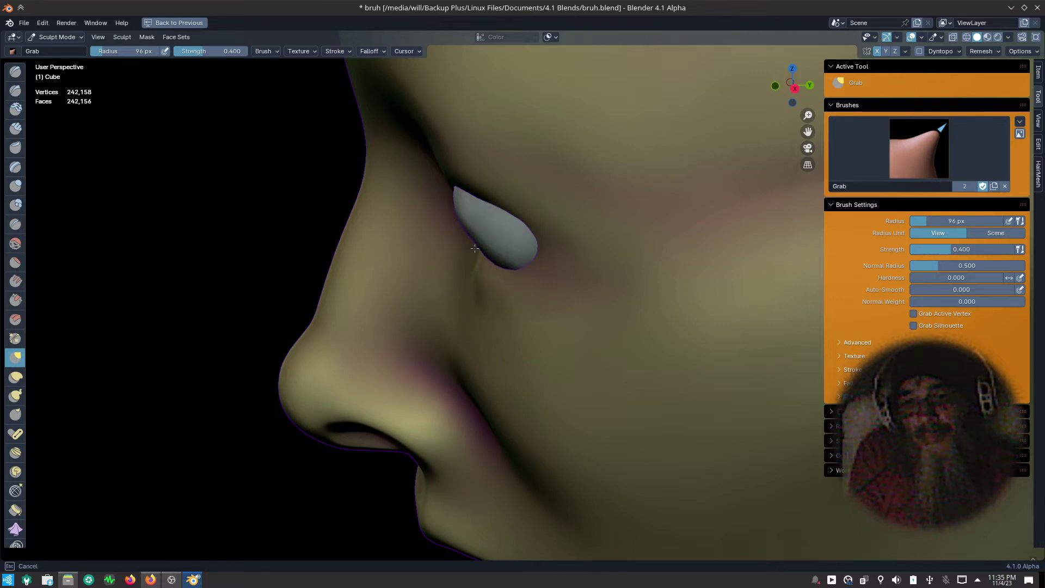
middle_click_drag(463, 267, 495, 253, "ctrl")
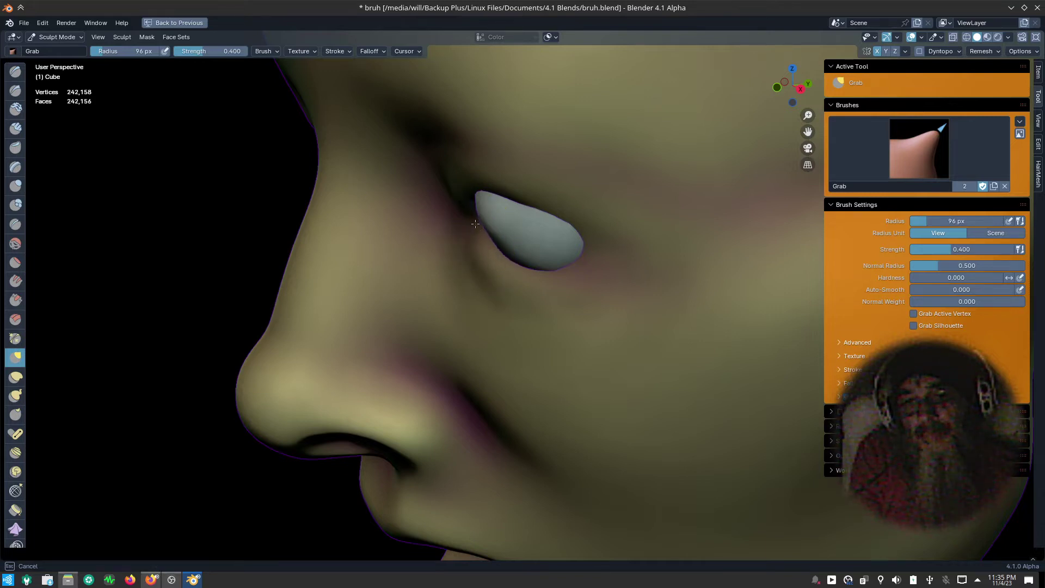
scroll(619, 269, "down", 2)
scroll(533, 245, "down", 3)
scroll(556, 486, "down", 4)
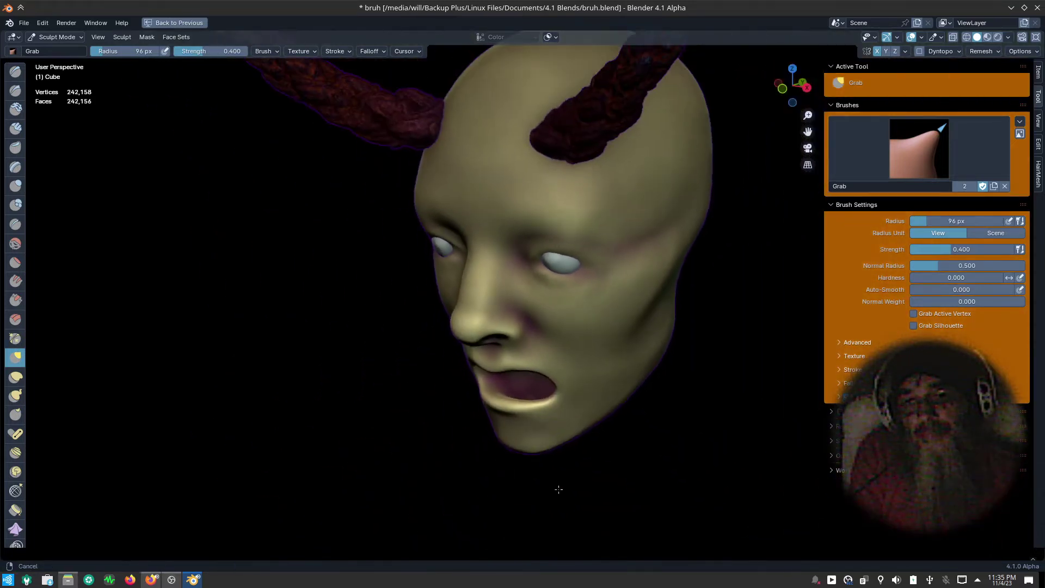
mouse_move(556, 486)
middle_mouse_down()
mouse_move(601, 454)
mouse_move(595, 401)
mouse_move(579, 425)
mouse_move(534, 356)
middle_mouse_up()
- Pull the flesh around both eye sockets with Grab, then call up the mode menu
scroll(534, 356, "up", 5)
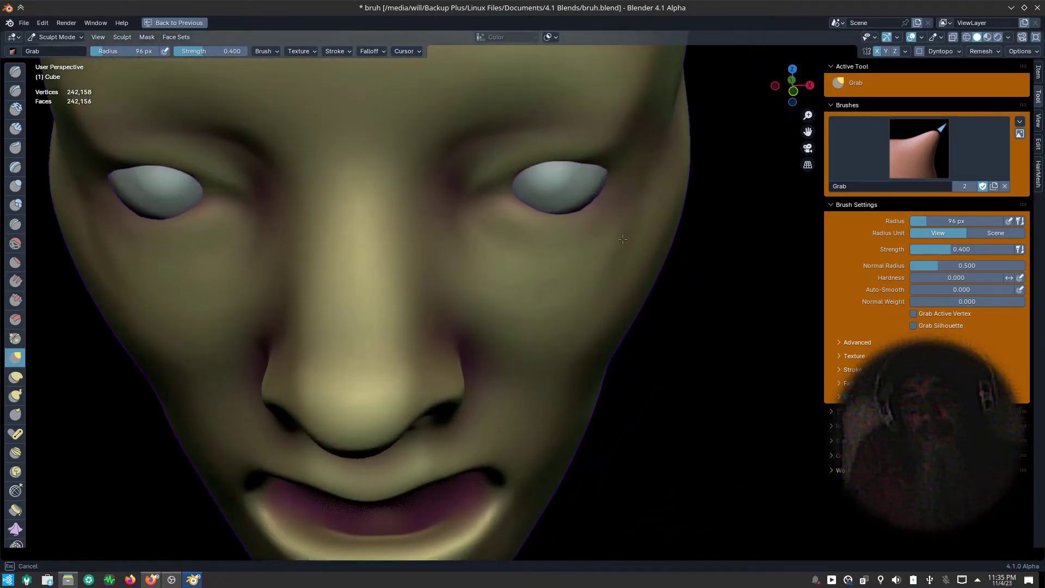
scroll(531, 517, "down", 1)
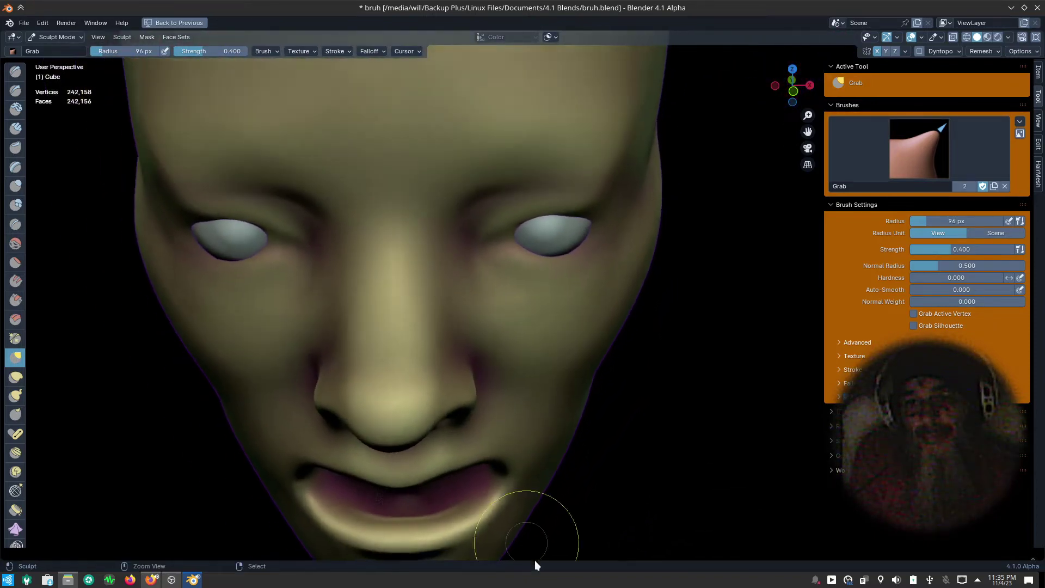
scroll(522, 512, "down", 1)
scroll(520, 504, "down", 3)
mouse_move(520, 504)
middle_mouse_down()
mouse_move(545, 396)
mouse_move(523, 348)
middle_mouse_up()
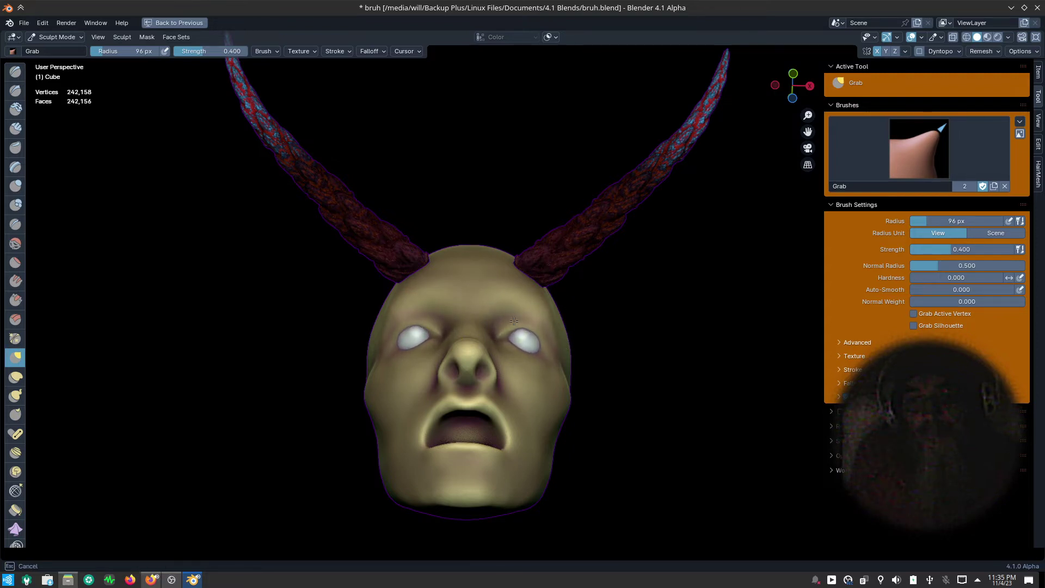
left_click_drag(529, 328, 501, 350)
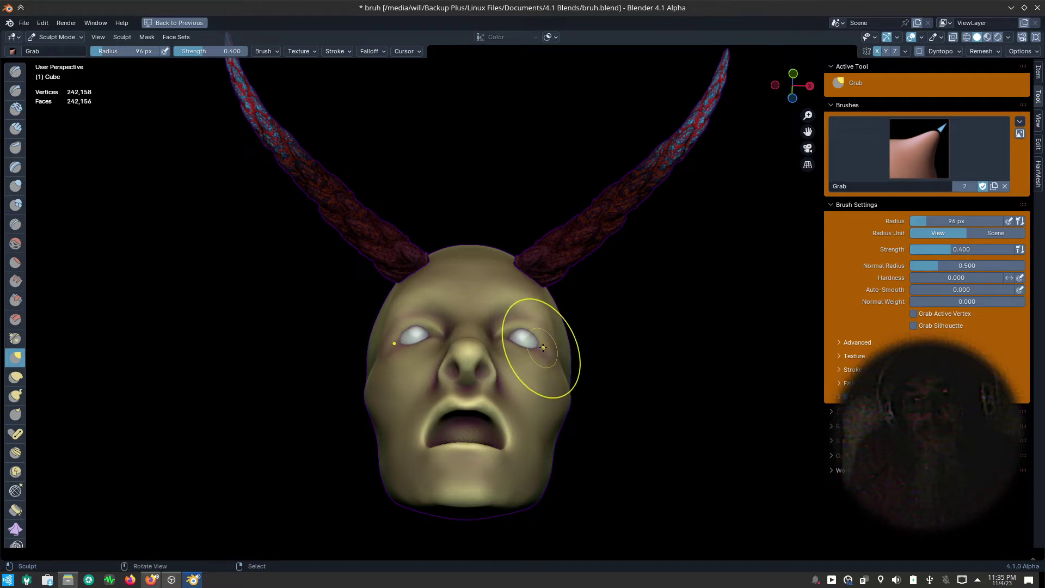
mouse_move(550, 351)
middle_mouse_down()
mouse_move(574, 432)
mouse_move(532, 373)
middle_mouse_up()
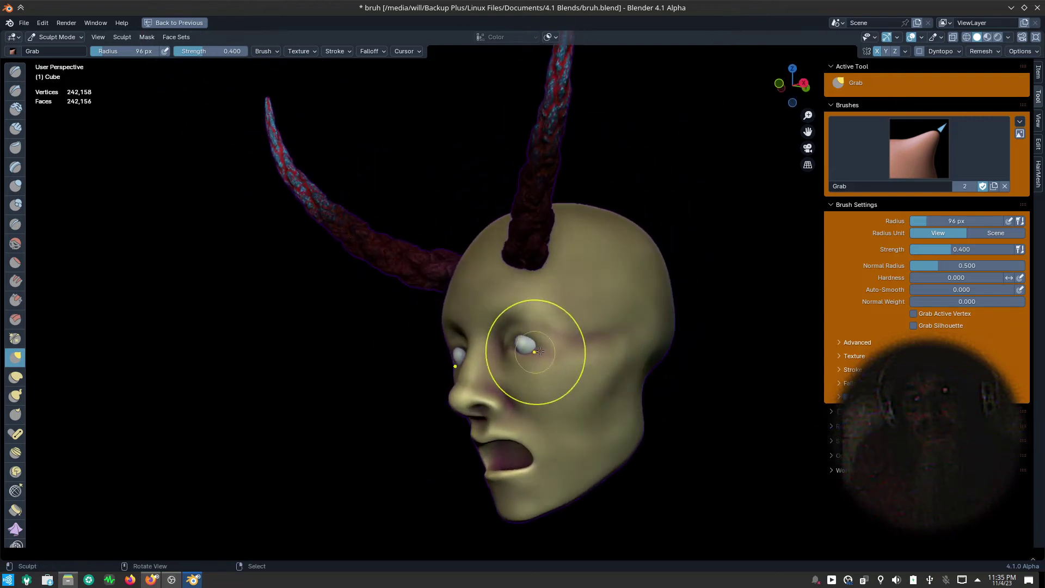
mouse_move(536, 353)
left_mouse_down()
mouse_move(541, 327)
mouse_move(525, 369)
left_mouse_up()
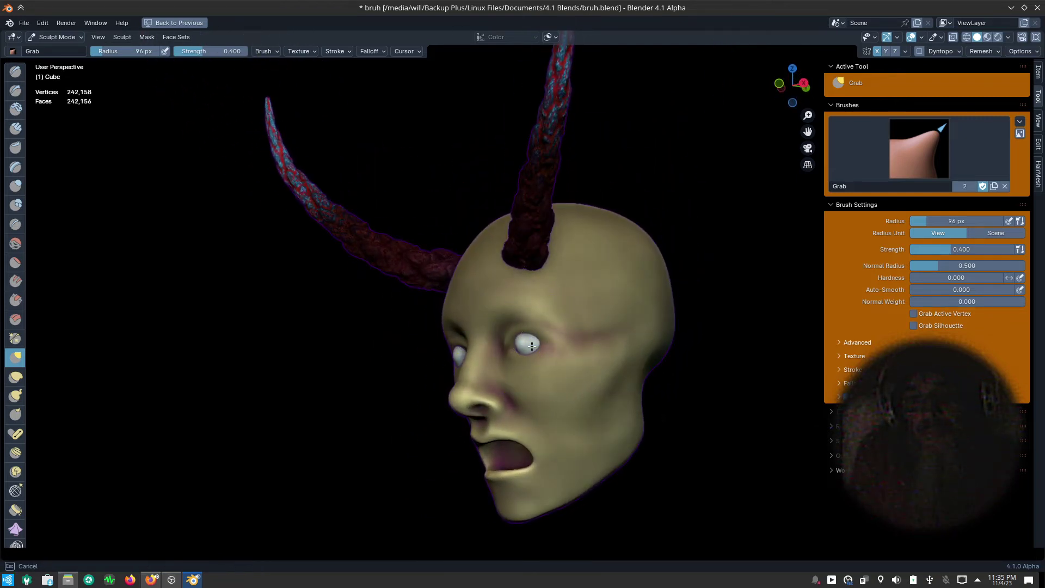
left_click_drag(509, 327, 499, 339)
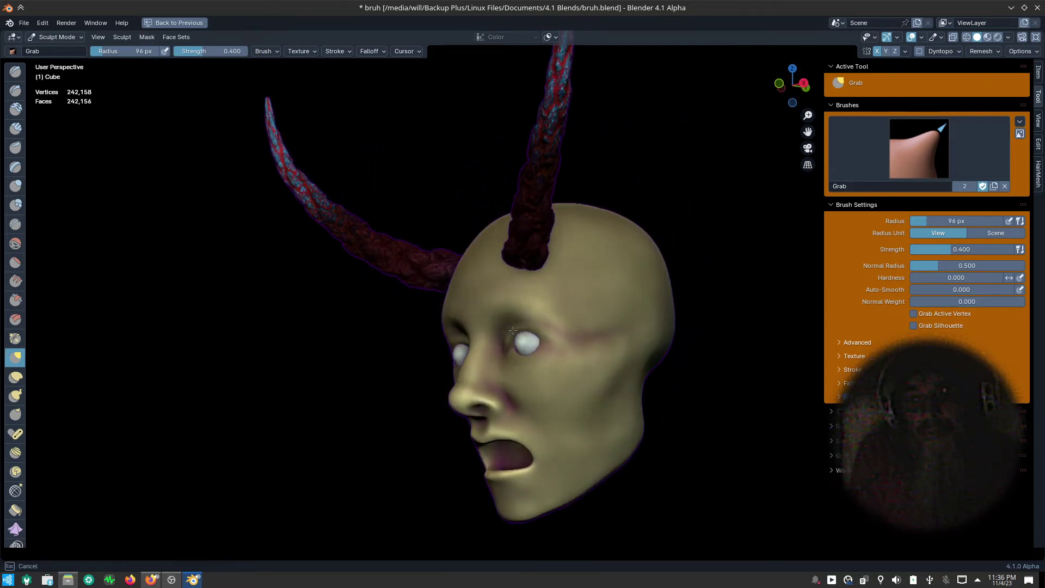
middle_click_drag(482, 357, 501, 369)
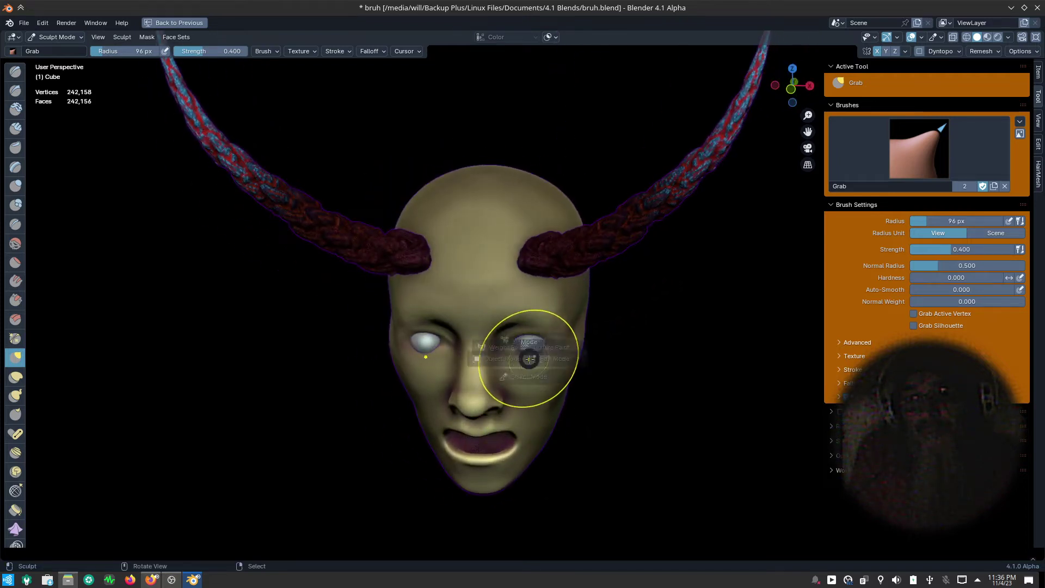
key("ctrl+Tab")
- Switch to Object Mode, select both eyeballs and scale them up by 1.15
left_click(430, 356)
left_click(527, 347)
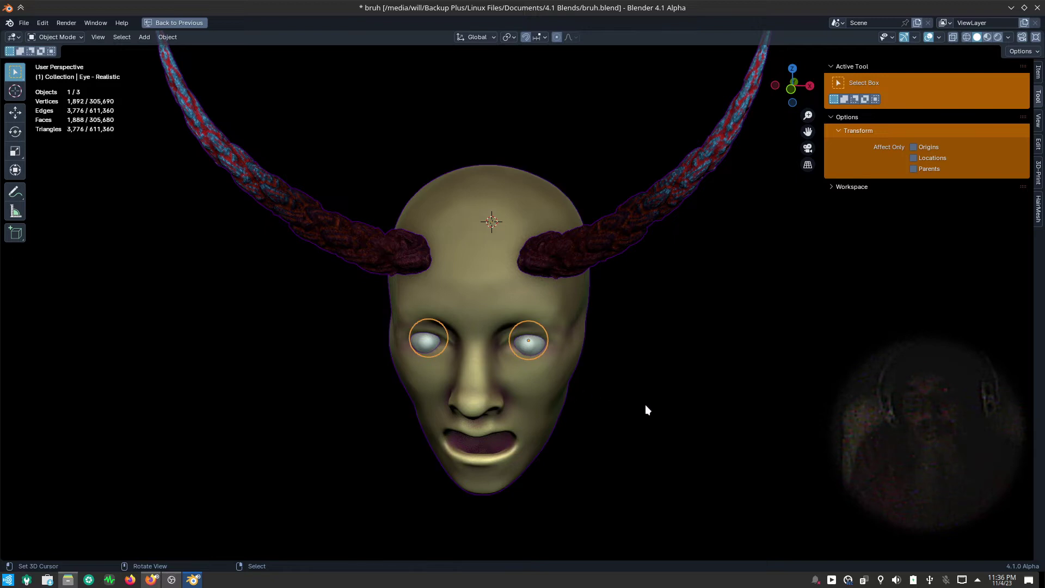
key("s")
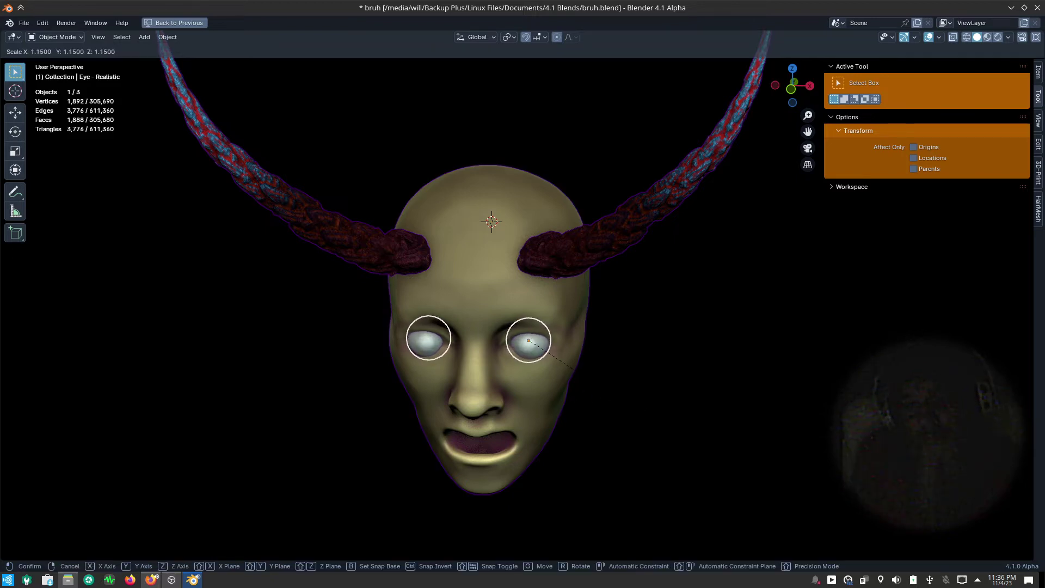
left_click(650, 404)
- Spread the eyeballs apart along the X axis in several small moves
key("g")
key("x")
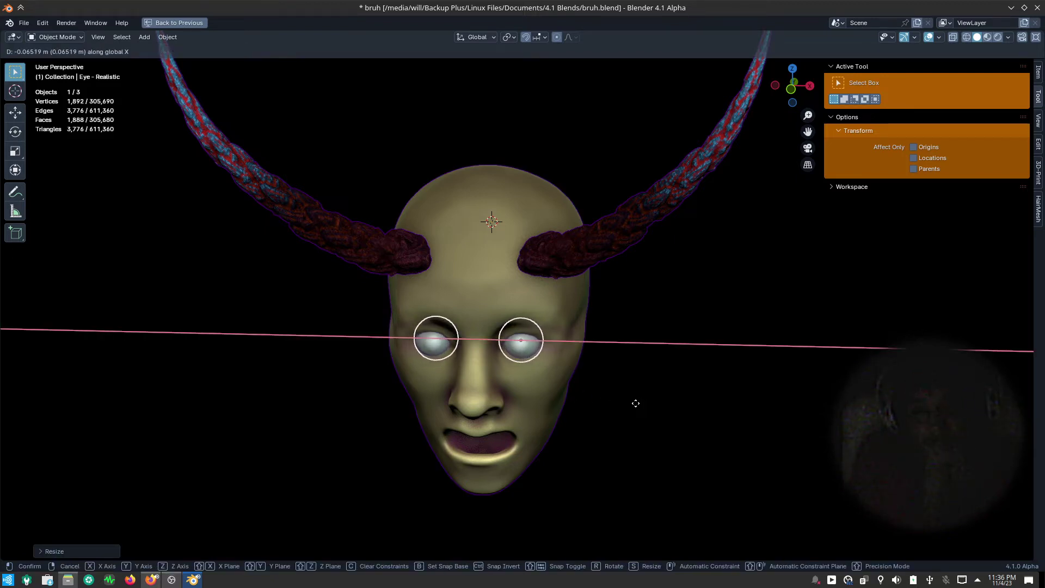
left_click(640, 404)
mouse_move(631, 419)
middle_mouse_down()
mouse_move(594, 471)
mouse_move(589, 391)
mouse_move(593, 401)
middle_mouse_up()
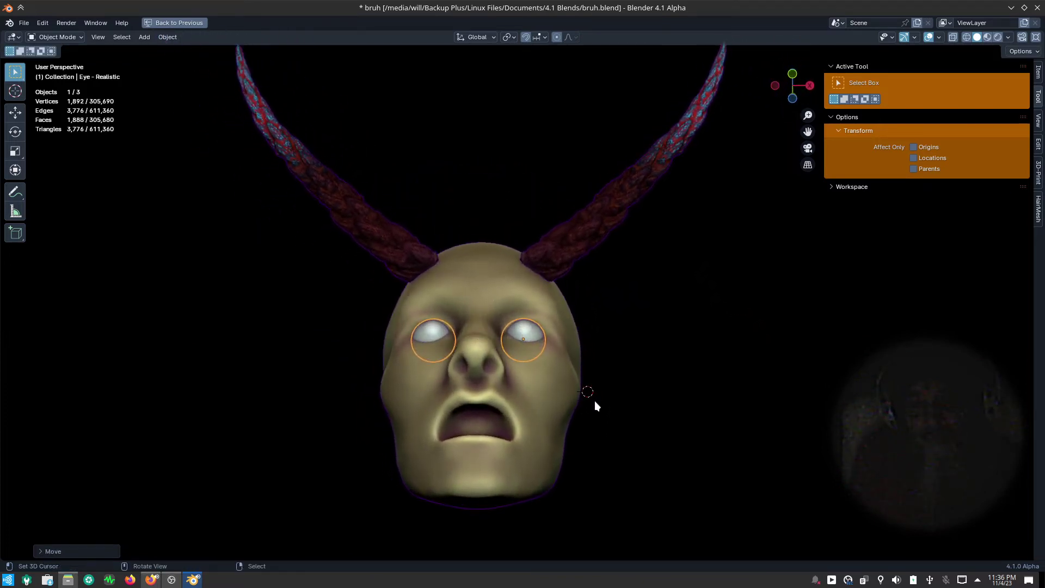
right_click_drag(593, 402, 594, 404, "shift")
key("x")
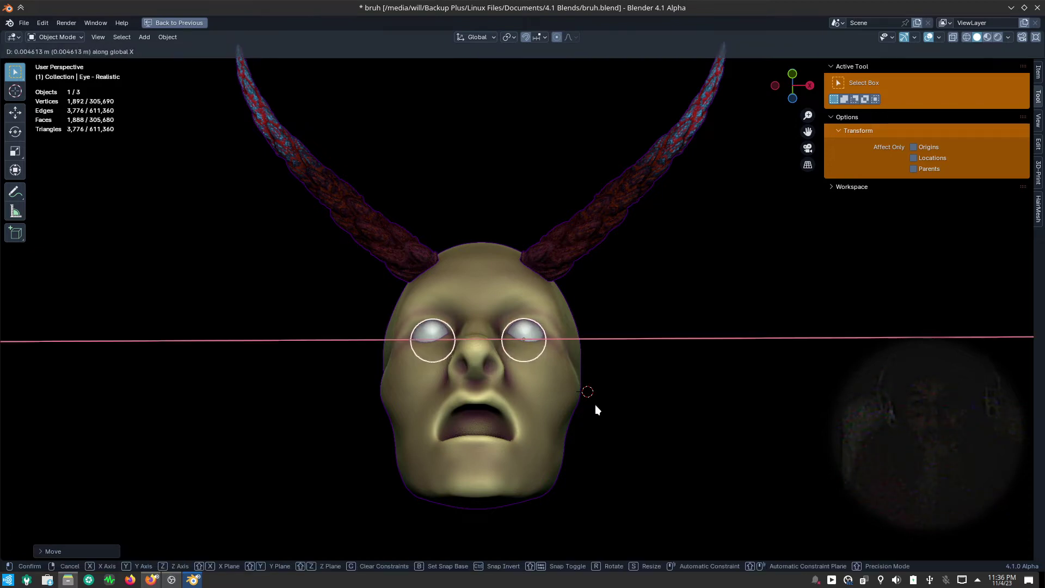
left_click(597, 404)
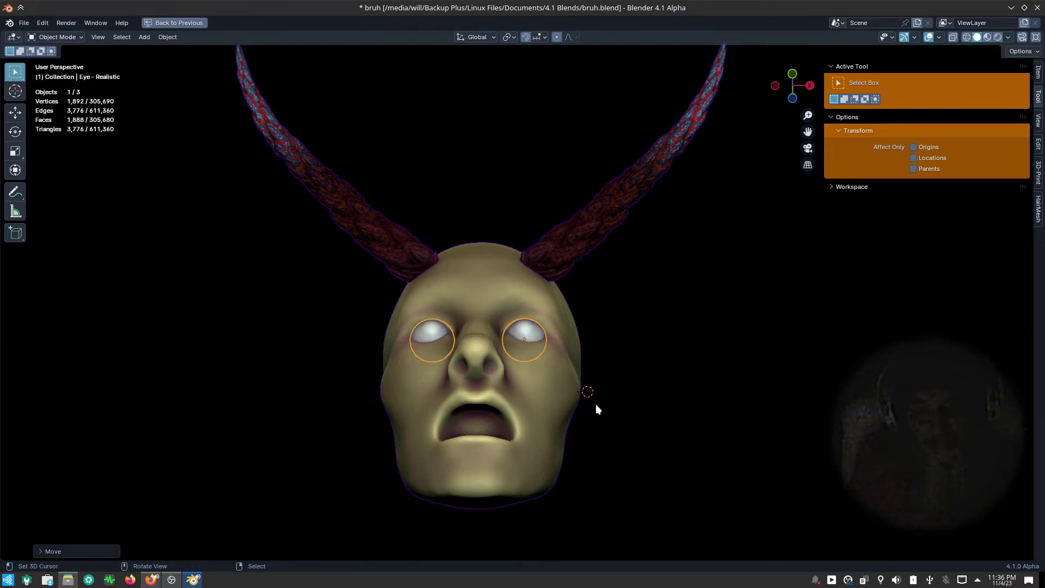
key("g")
key("x")
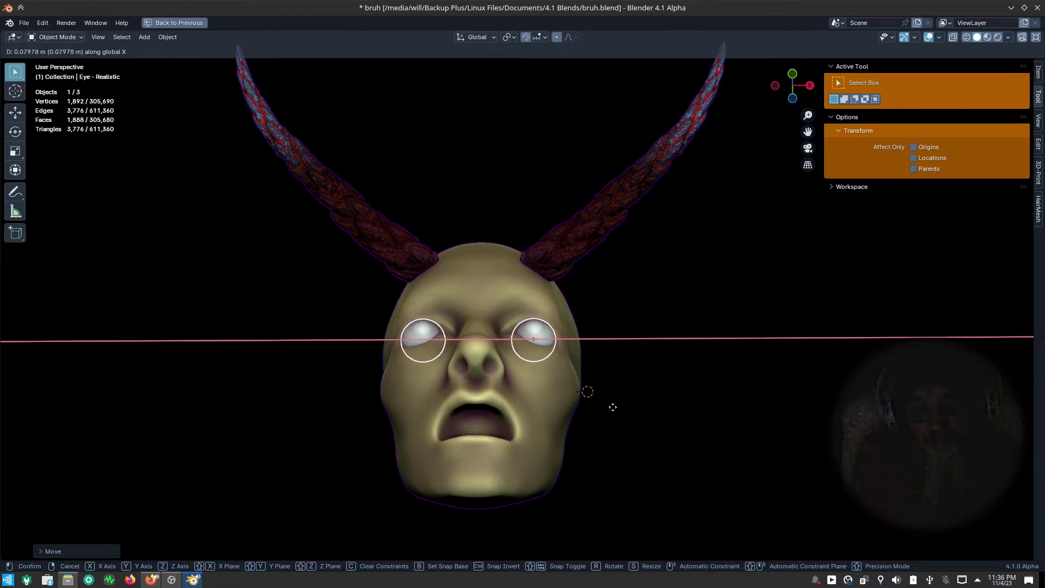
left_click(638, 412)
- Slide the eyeballs slightly back inward along X, then select the head mesh
mouse_move(656, 402)
middle_mouse_down()
mouse_move(670, 490)
mouse_move(680, 456)
mouse_move(670, 433)
middle_mouse_up()
key("g")
key("x")
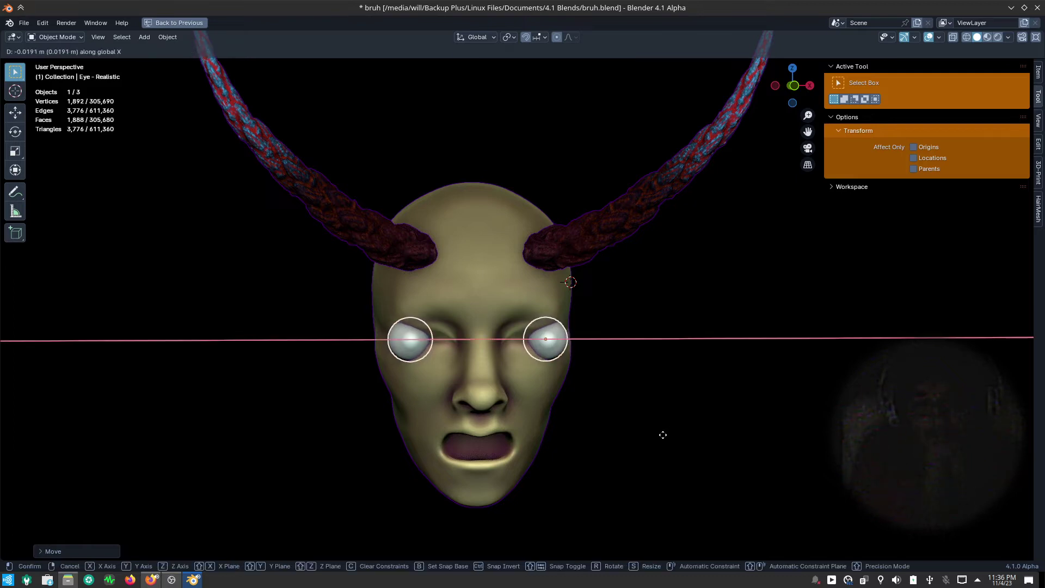
left_click(643, 437)
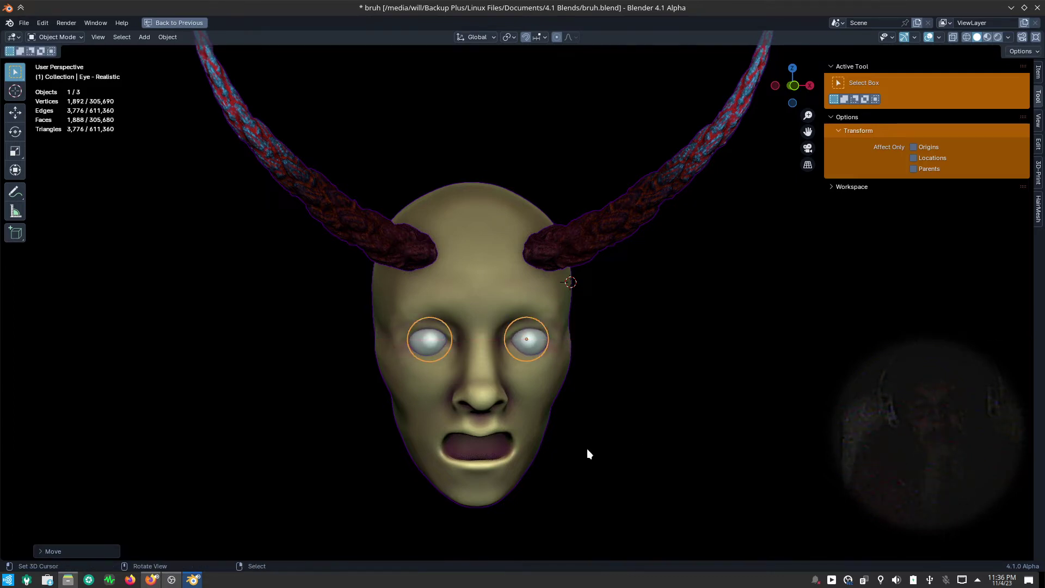
mouse_move(587, 449)
middle_mouse_down()
mouse_move(665, 430)
mouse_move(544, 412)
middle_mouse_up()
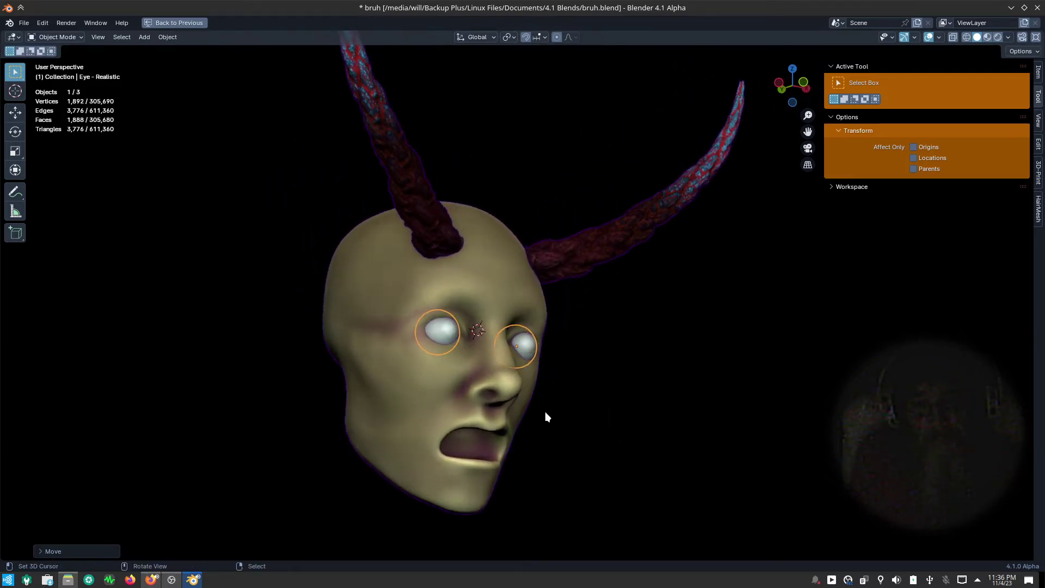
left_click(450, 397)
- Select the horns, shrink them and move them down onto the head
left_click(636, 249)
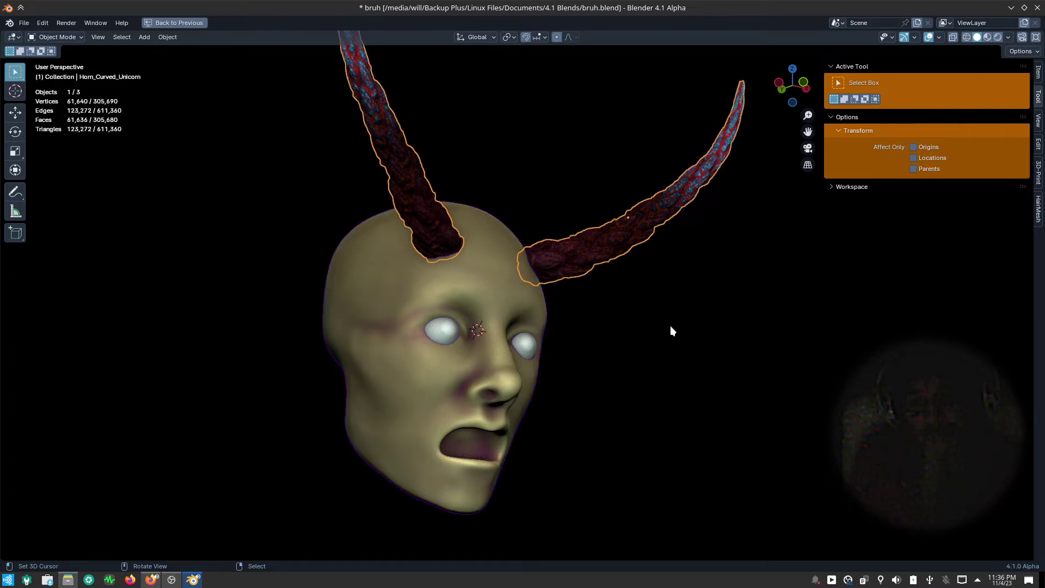
mouse_move(671, 326)
middle_mouse_down()
mouse_move(668, 403)
mouse_move(615, 355)
mouse_move(636, 338)
mouse_move(694, 367)
mouse_move(600, 354)
mouse_move(617, 362)
middle_mouse_up()
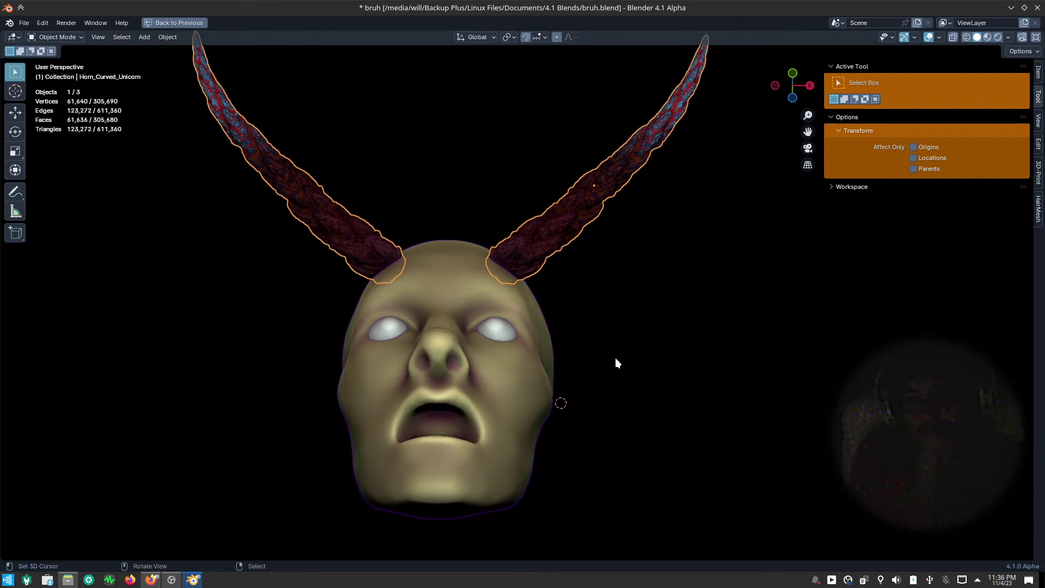
key("s")
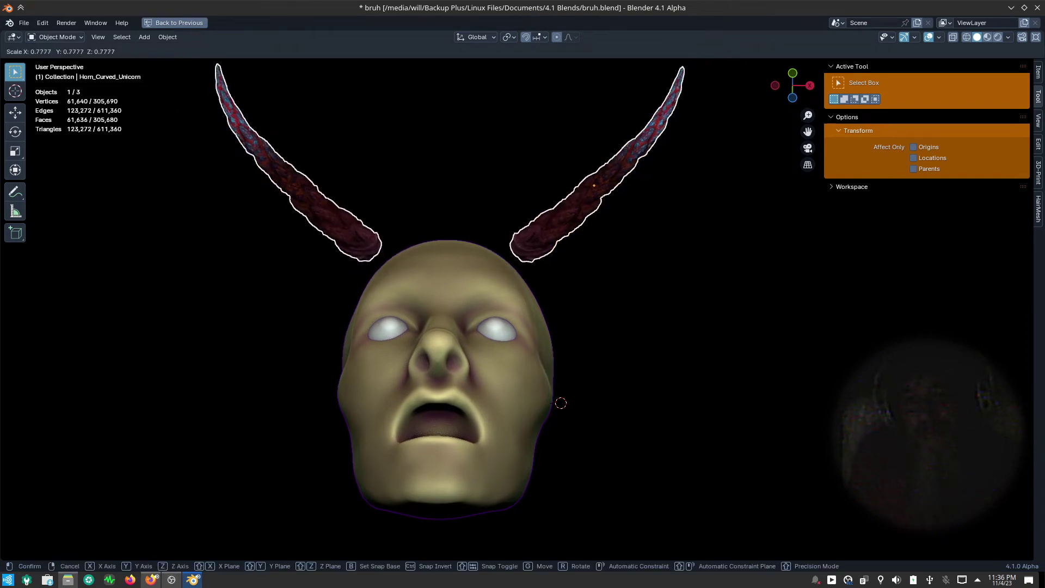
left_click(511, 272)
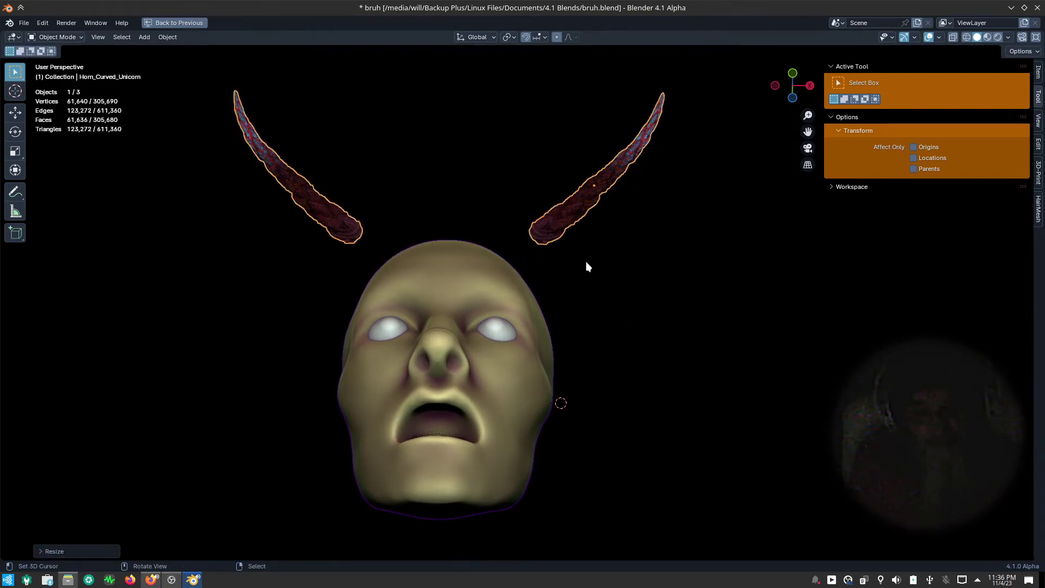
key("g")
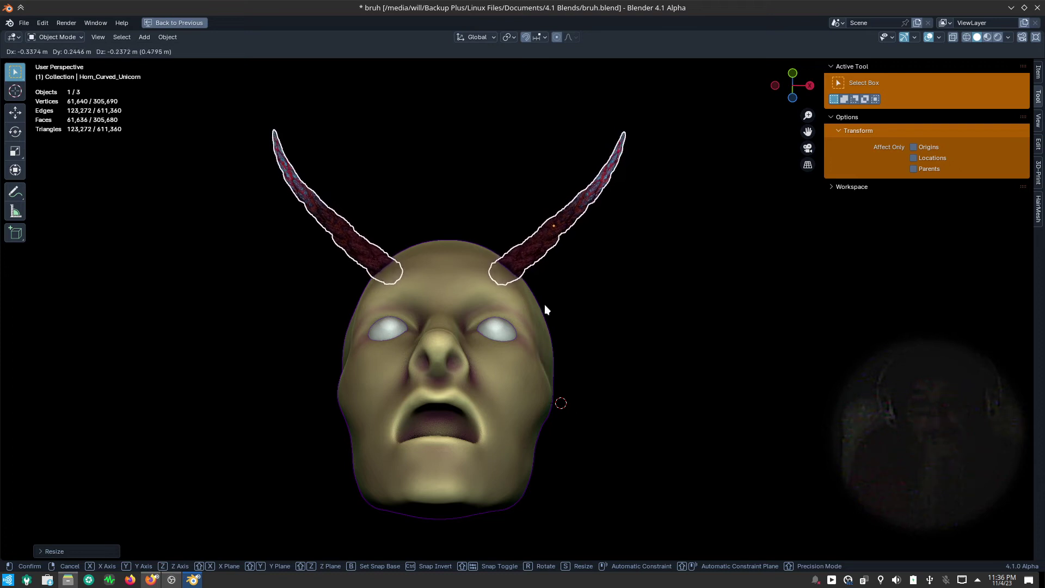
left_click(550, 313)
mouse_move(580, 343)
middle_mouse_down()
mouse_move(456, 408)
mouse_move(480, 413)
mouse_move(485, 400)
mouse_move(626, 335)
mouse_move(635, 374)
mouse_move(576, 350)
mouse_move(548, 372)
middle_mouse_up()
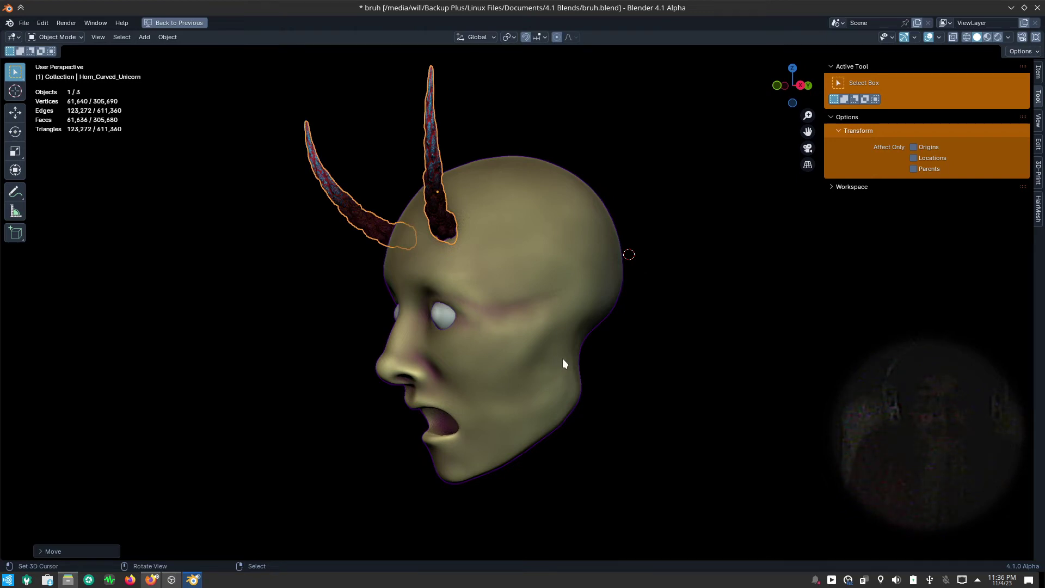
- Rescale the horns with Z locked, then restore the regular multi-panel layout
key("s")
key("shift+z")
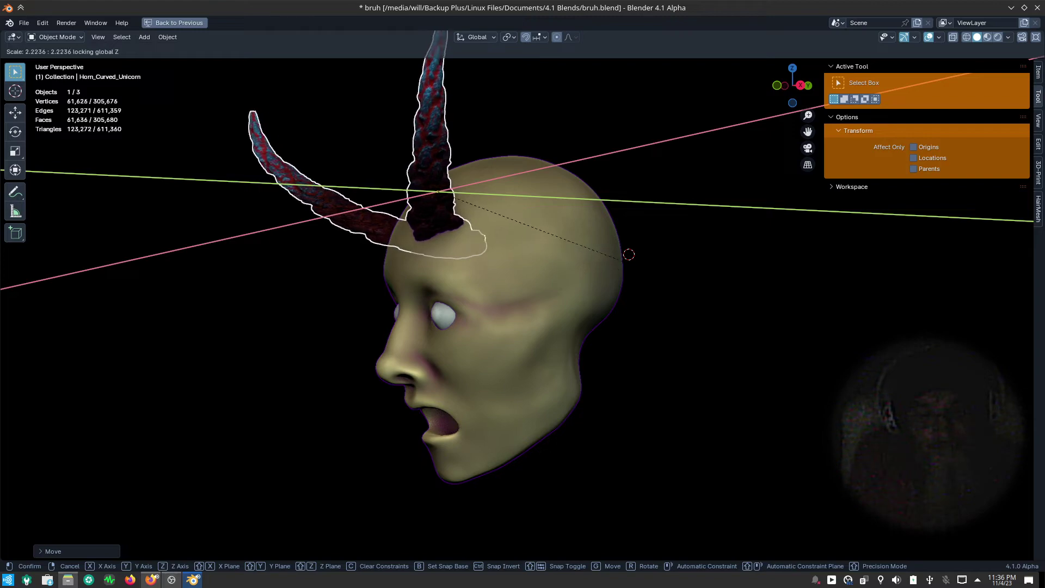
left_click(623, 264)
mouse_move(722, 380)
middle_mouse_down()
mouse_move(675, 348)
mouse_move(673, 357)
middle_mouse_up()
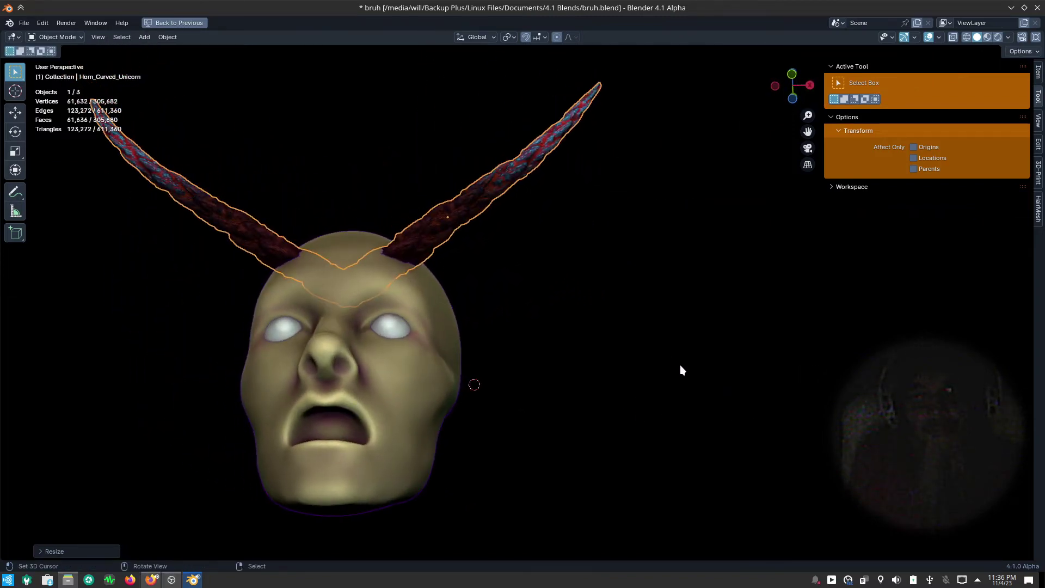
key("ctrl+space")
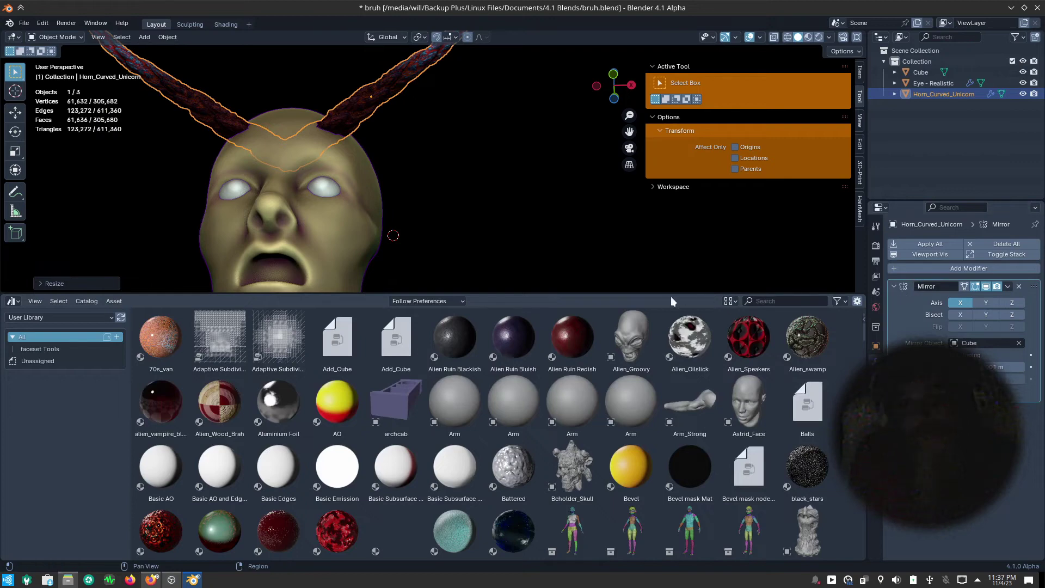
- Collapse the asset library and open the horn's Add Modifier list
left_click_drag(670, 296, 675, 550)
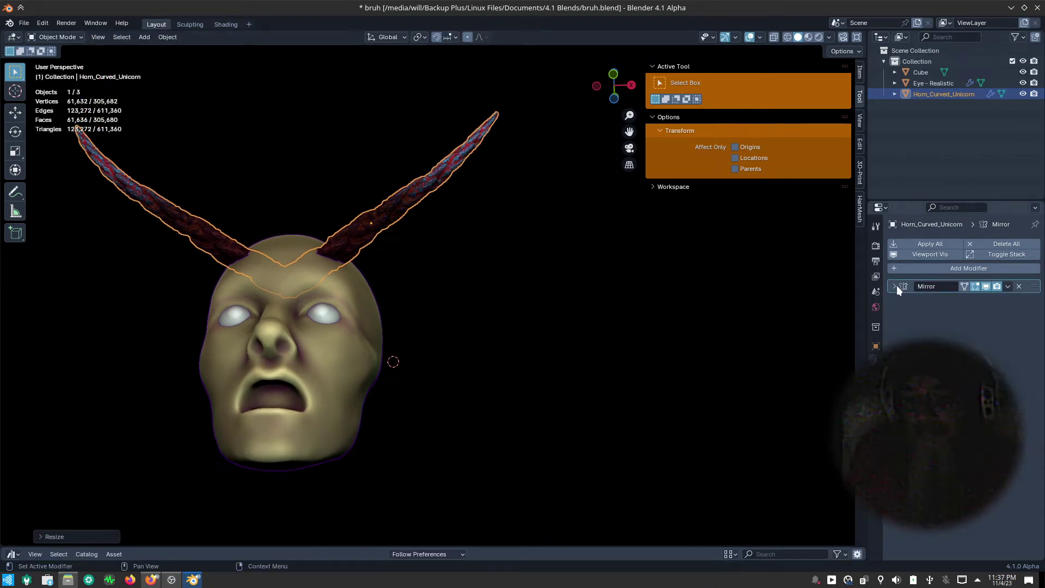
left_click(931, 266)
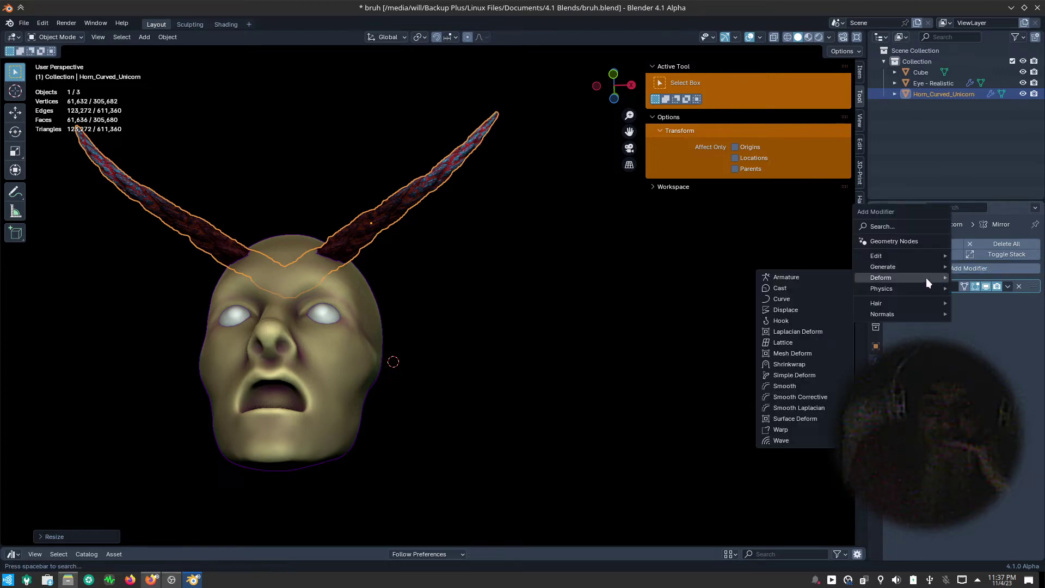
mouse_move(880, 277)
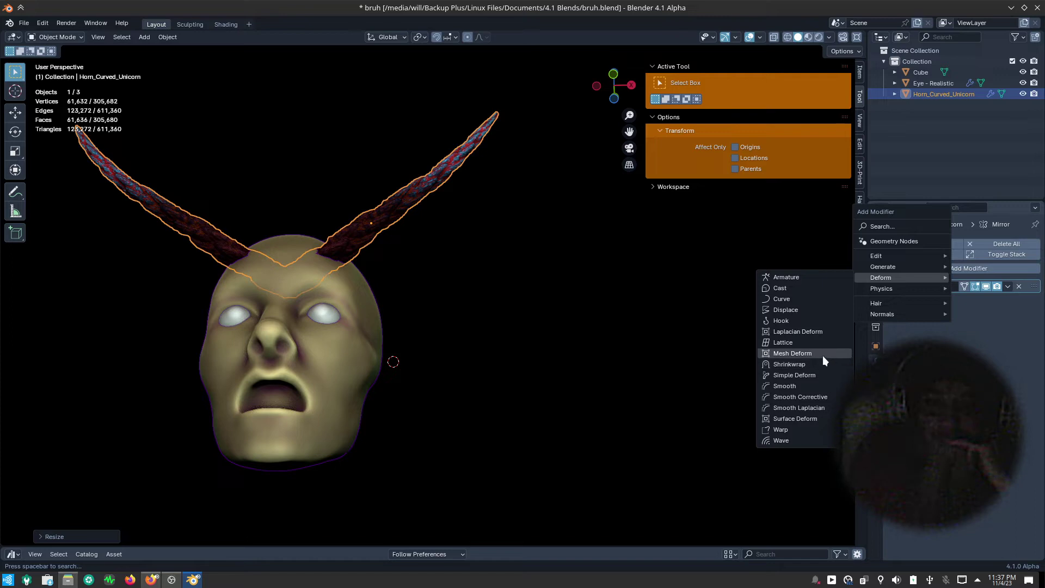
- Add a Simple Deform above Mirror and try Bend angles on the horns
left_click(822, 378)
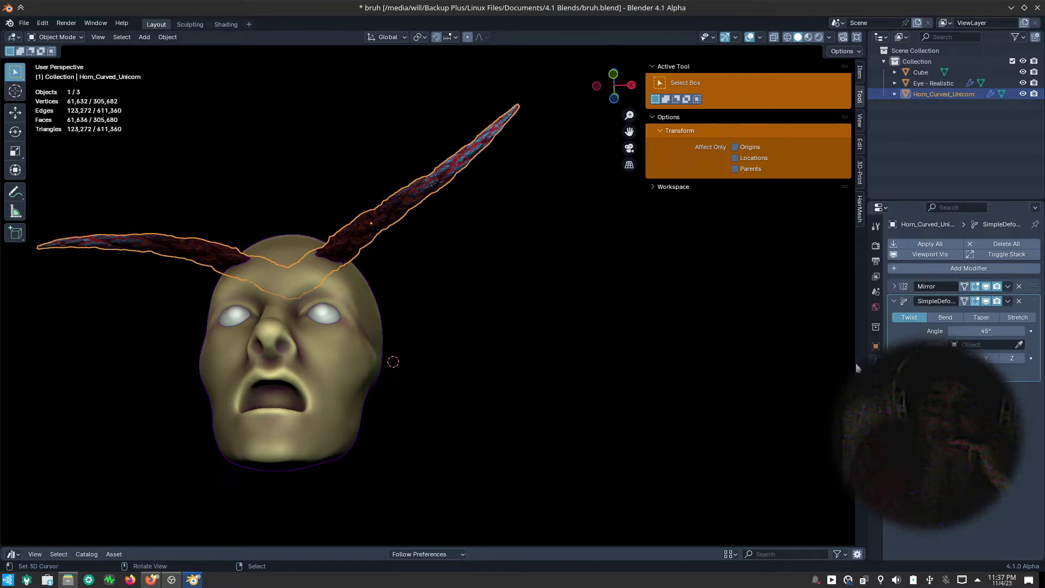
left_click_drag(1034, 302, 1019, 289)
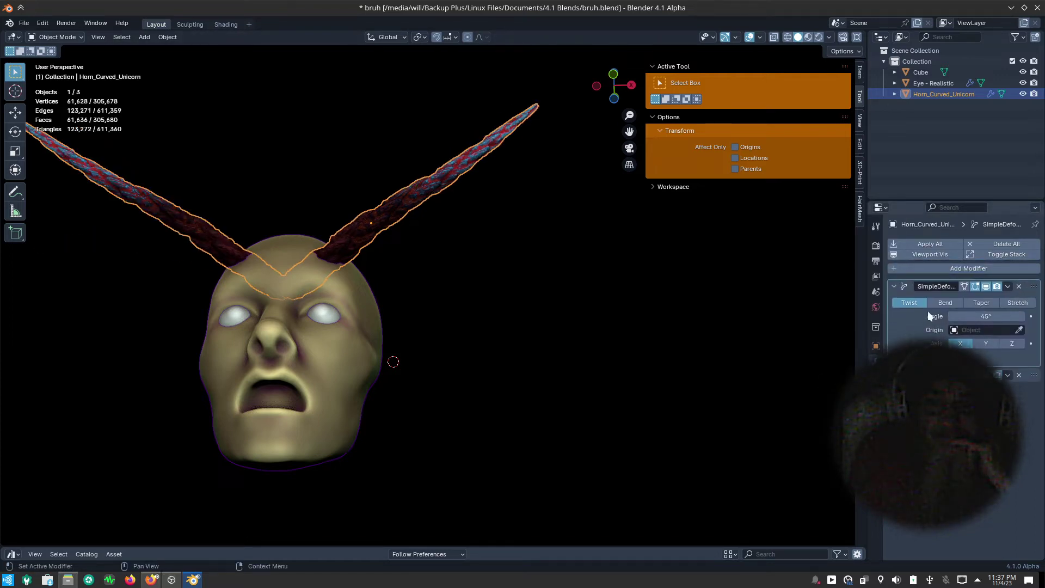
left_click(936, 305)
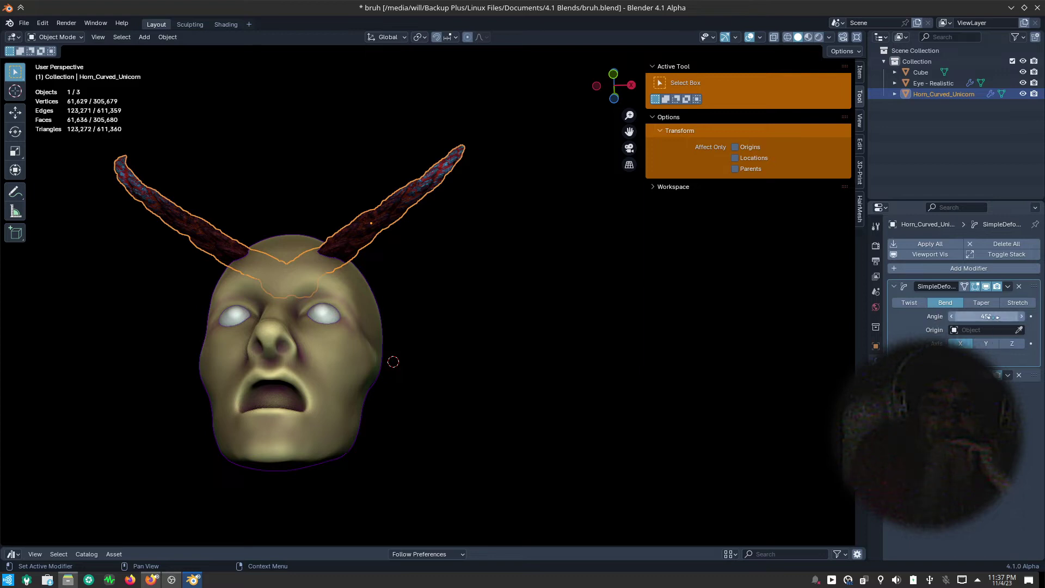
left_click_drag(988, 316, 1024, 316)
mouse_move(621, 436)
middle_mouse_down()
mouse_move(585, 511)
mouse_move(604, 517)
mouse_move(579, 477)
middle_mouse_up()
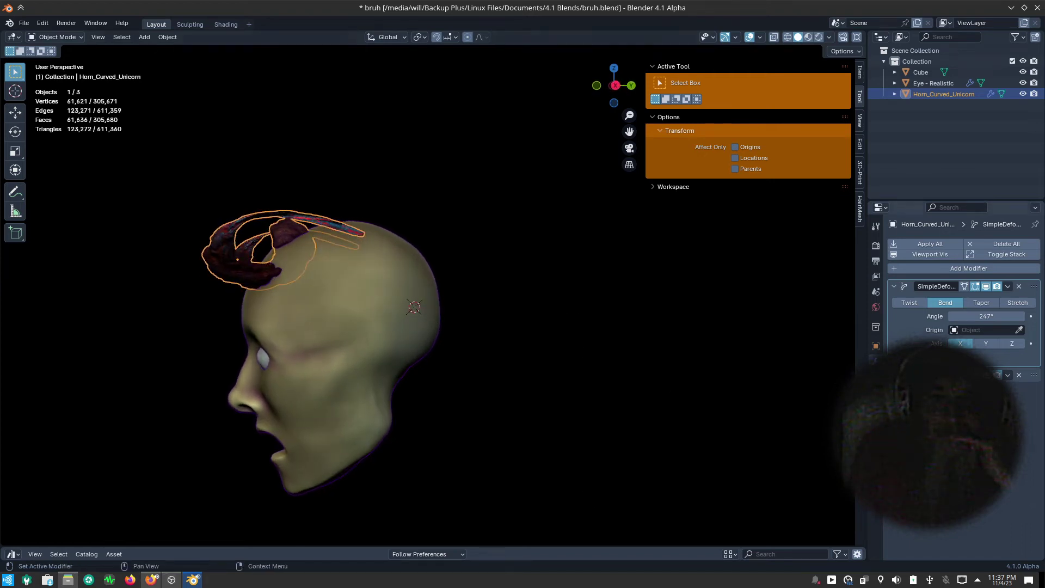
mouse_move(988, 316)
left_mouse_down()
mouse_move(71, 503)
mouse_move(409, 442)
left_mouse_up()
mouse_move(599, 425)
middle_mouse_down()
mouse_move(547, 446)
mouse_move(566, 433)
mouse_move(717, 426)
mouse_move(789, 381)
middle_mouse_up()
- Switch Simple Deform to Taper on the Z axis with factor about -1.14
left_click(983, 303)
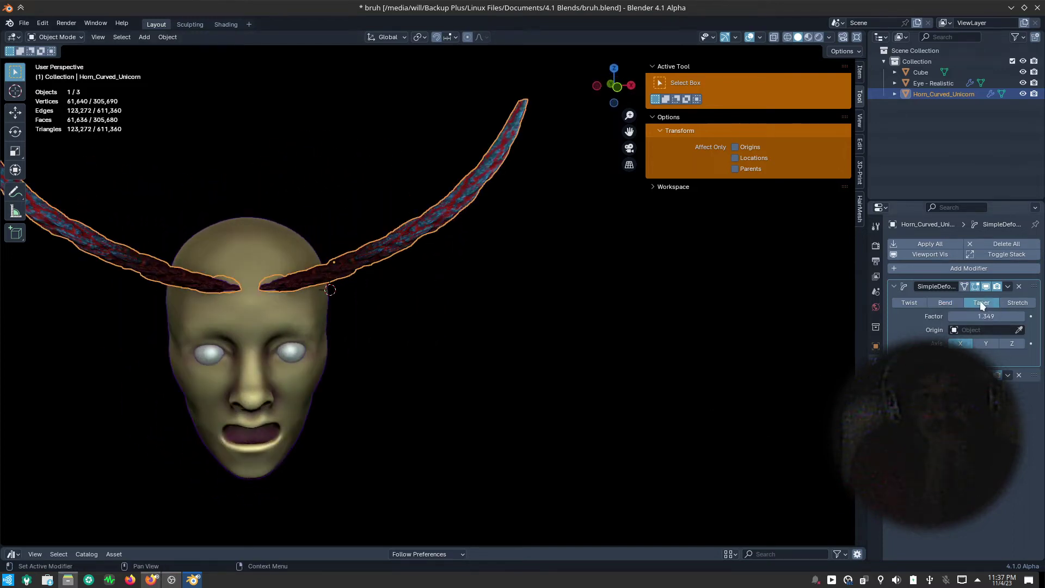
left_click(1012, 343)
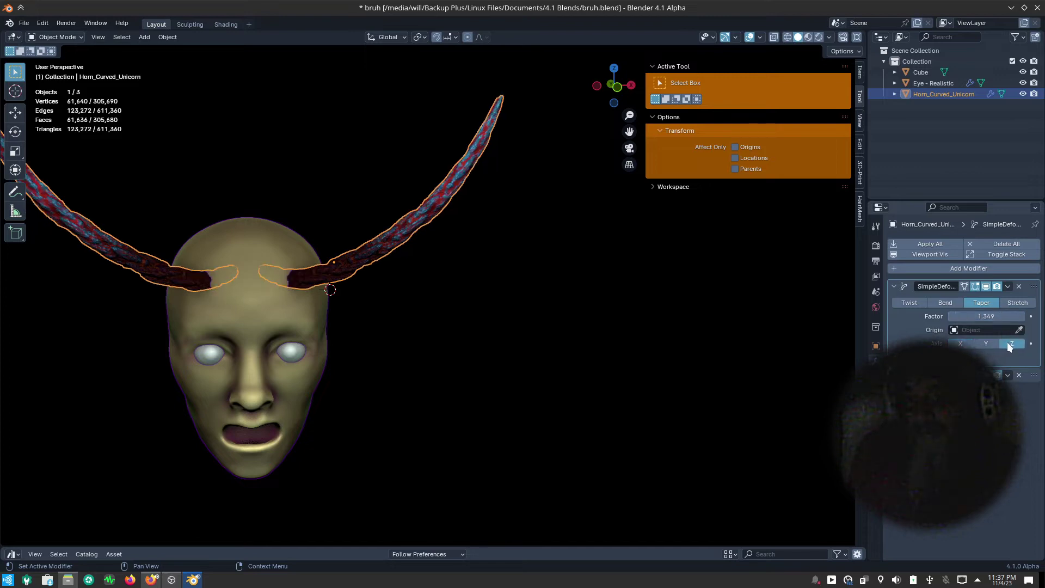
mouse_move(958, 317)
left_mouse_down()
mouse_move(710, 369)
mouse_move(800, 363)
mouse_move(746, 376)
mouse_move(846, 355)
left_mouse_up()
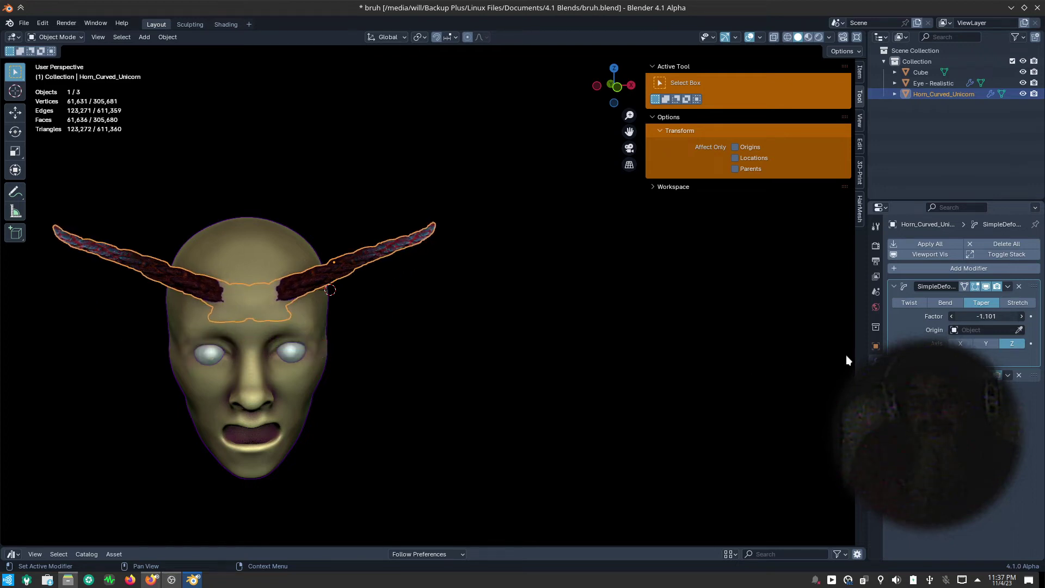
mouse_move(645, 456)
middle_mouse_down()
mouse_move(429, 455)
mouse_move(450, 423)
mouse_move(464, 428)
middle_mouse_up()
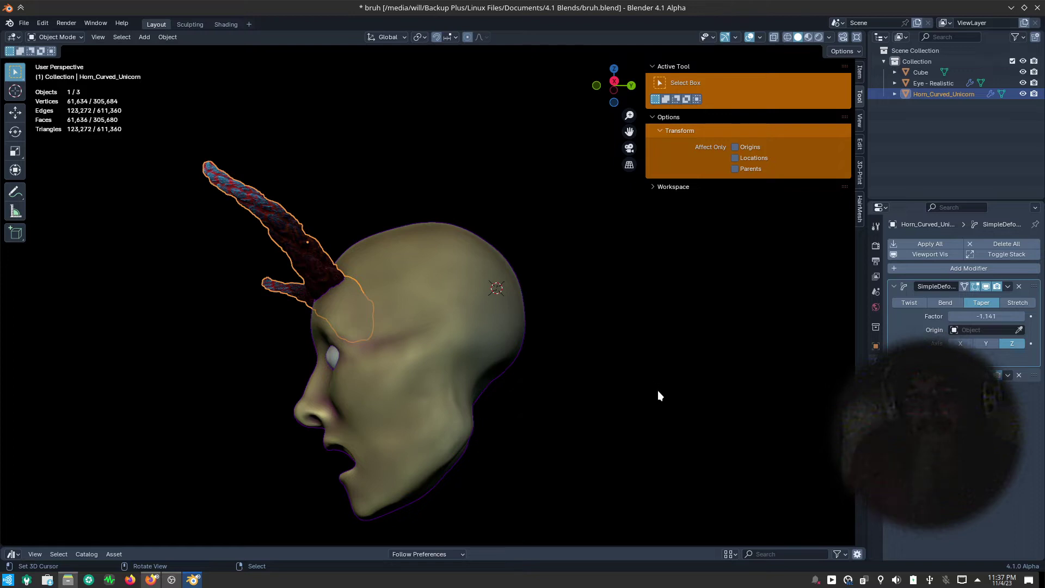
- Delete the horn object, select the head and save bruh.blend
key("Delete")
left_click(441, 364)
mouse_move(427, 443)
middle_mouse_down()
mouse_move(466, 364)
mouse_move(478, 413)
mouse_move(600, 433)
mouse_move(580, 400)
mouse_move(585, 374)
middle_mouse_up()
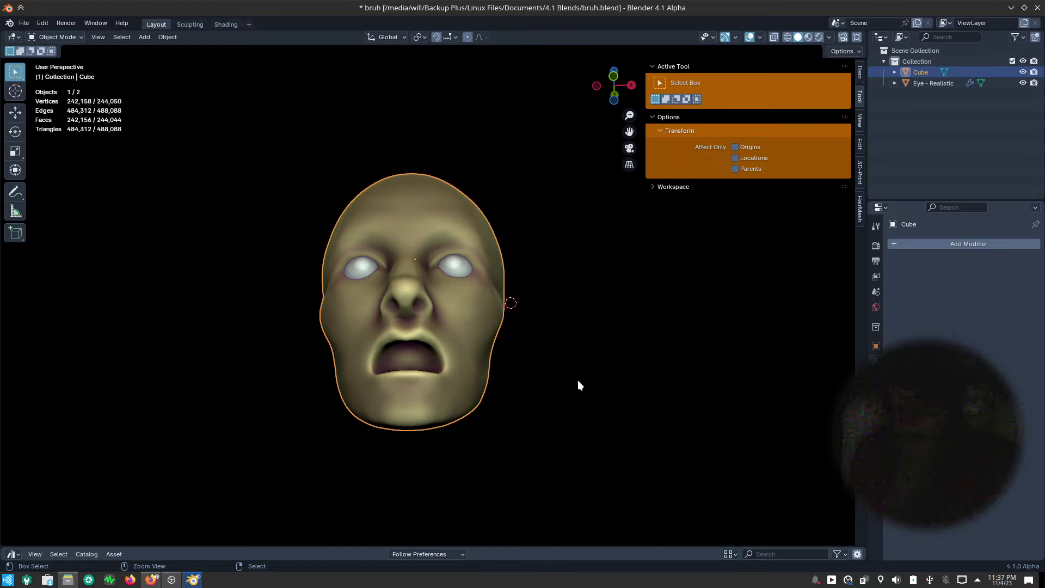
key("ctrl+s")
left_click(517, 352)
- Orbit around the head's front and left profile, then call up the mode menu
mouse_move(517, 353)
middle_mouse_down()
mouse_move(559, 476)
mouse_move(484, 469)
middle_mouse_up()
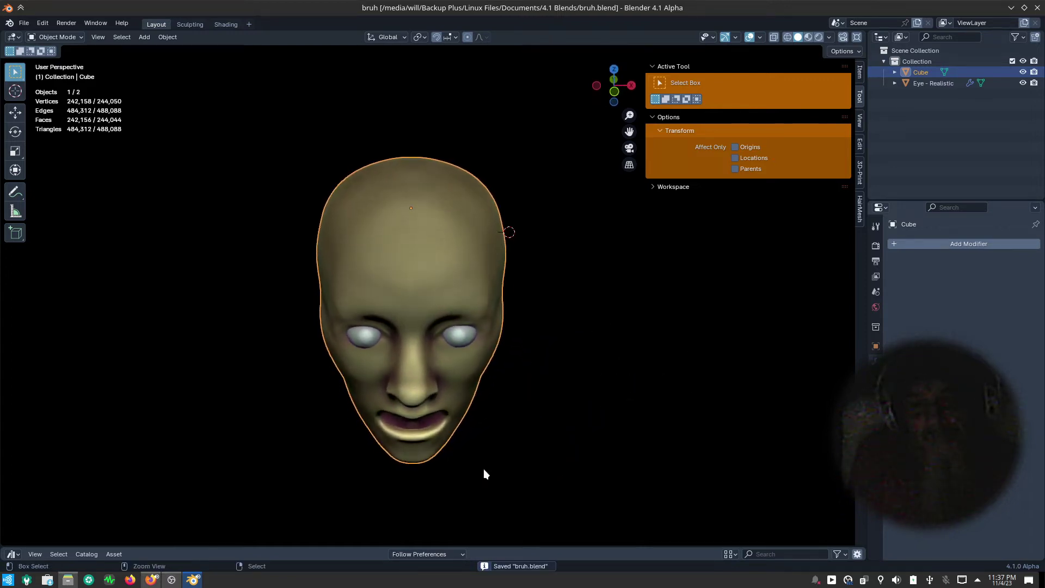
scroll(426, 400, "up", 3)
middle_click_drag(452, 379, 482, 403)
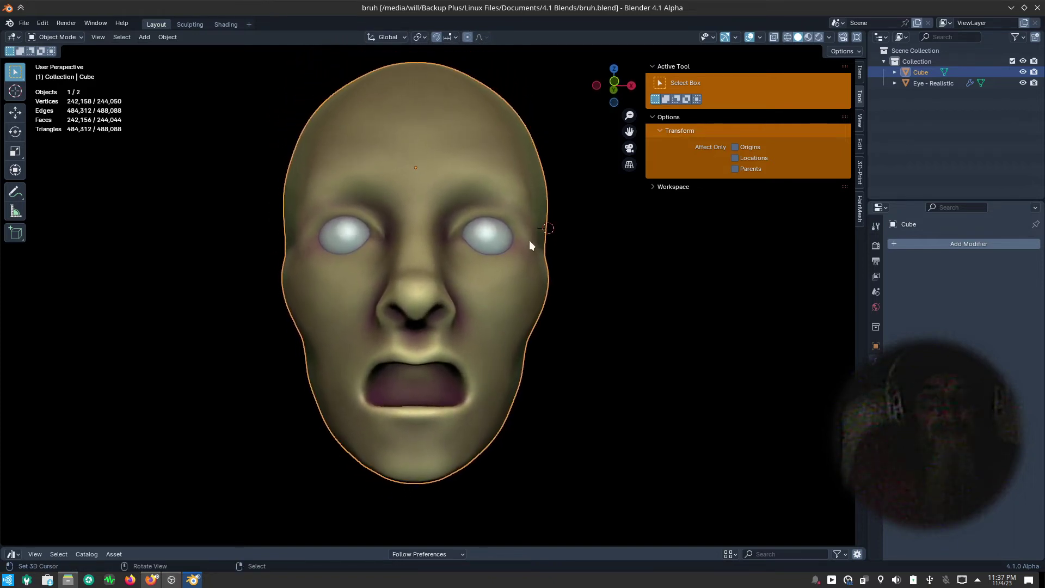
mouse_move(530, 240)
middle_mouse_down()
mouse_move(564, 254)
mouse_move(538, 263)
middle_mouse_up()
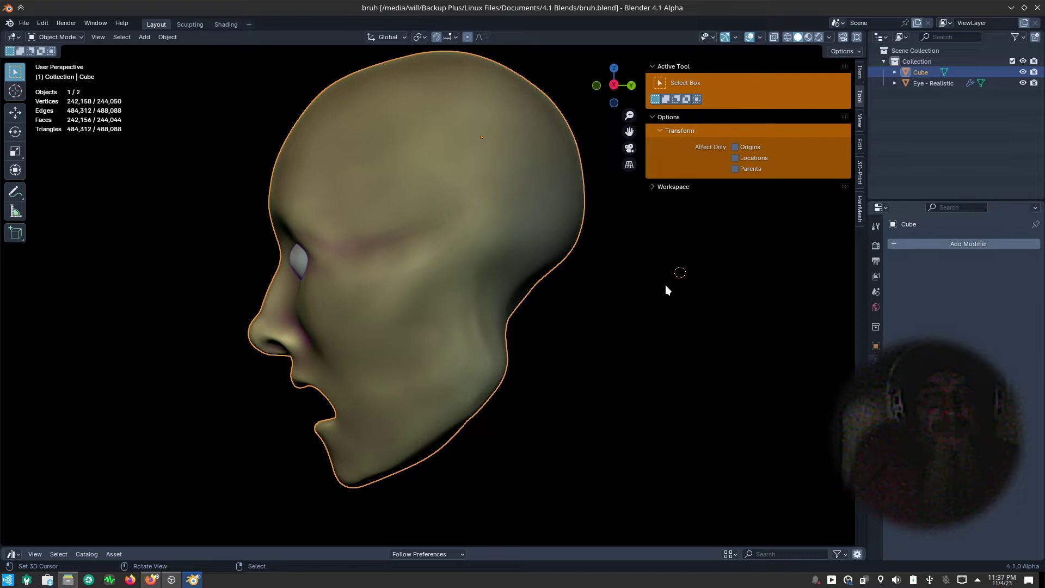
mouse_move(594, 350)
middle_mouse_down()
mouse_move(484, 358)
mouse_move(659, 366)
mouse_move(576, 352)
mouse_move(607, 350)
mouse_move(563, 283)
middle_mouse_up()
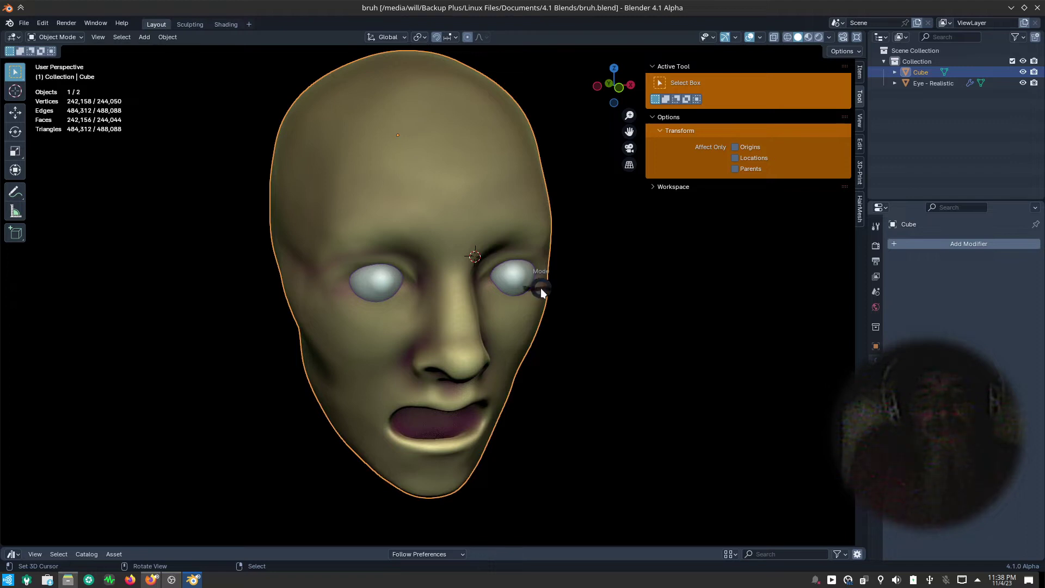
key("ctrl+Tab")
- Enter Sculpt Mode, make Color Filter the active tool and review its auto-masking and colour options
left_click(542, 353)
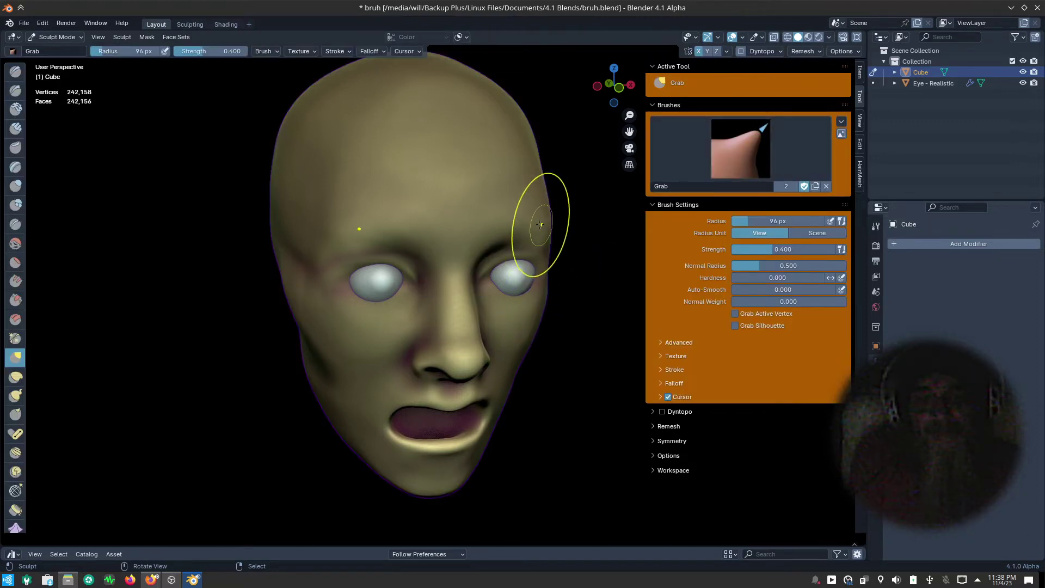
key("q")
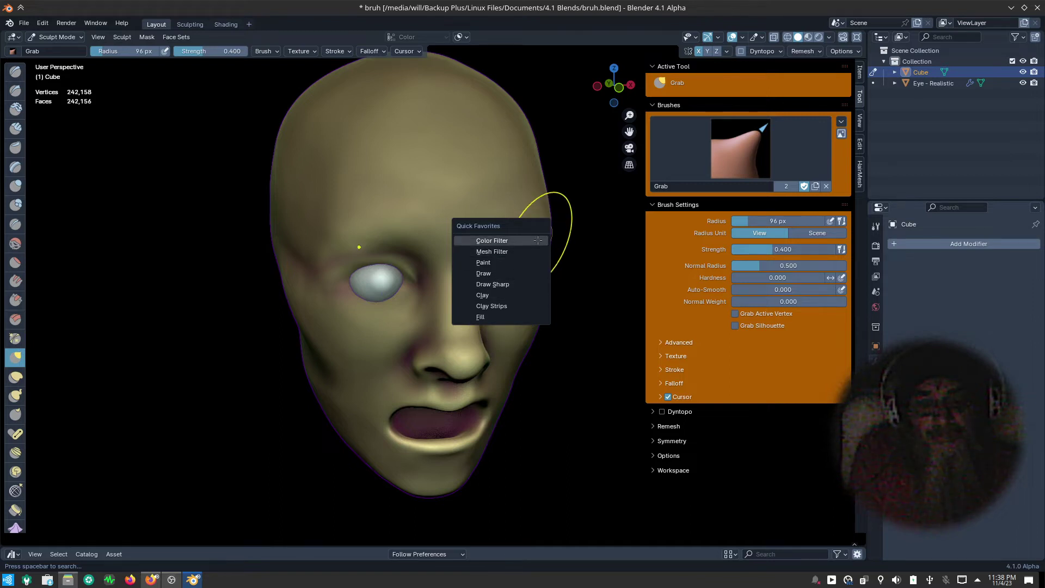
left_click(535, 241)
left_click(458, 37)
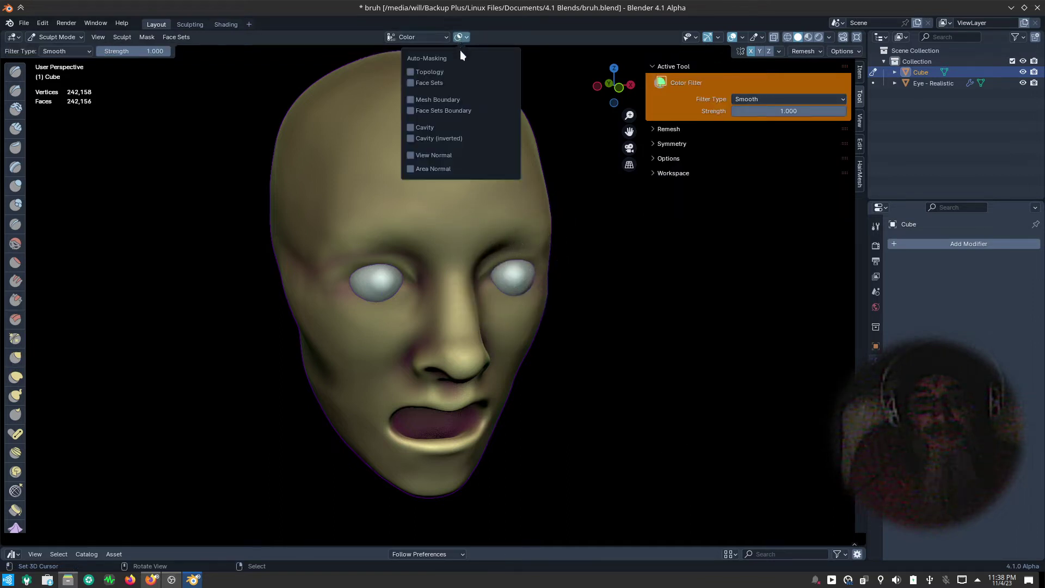
left_click(426, 37)
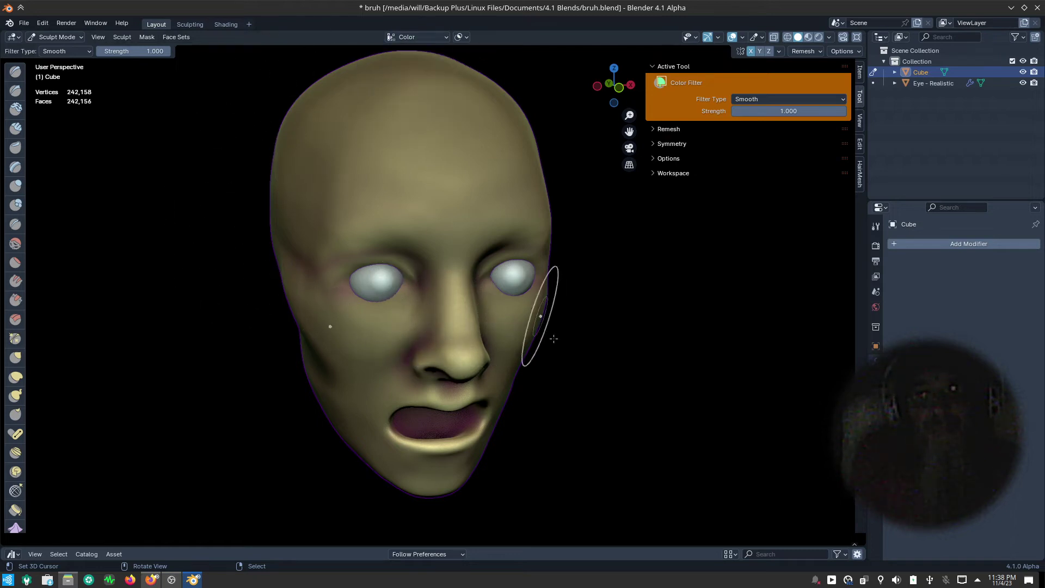
key("n")
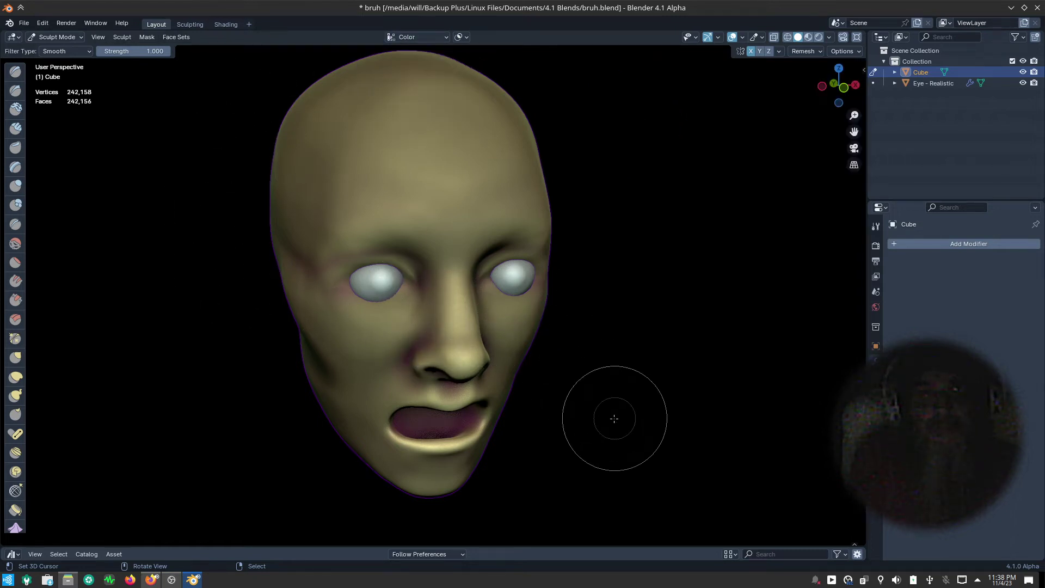
- Maximize the viewport and browse the sidebar's remesh, symmetry and transform settings
key("ctrl+space")
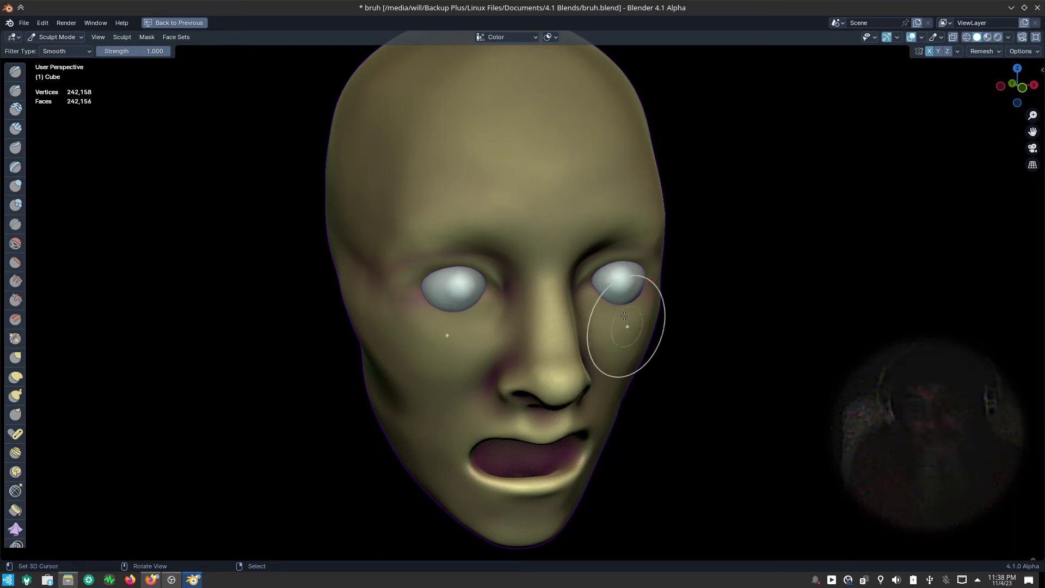
key("n")
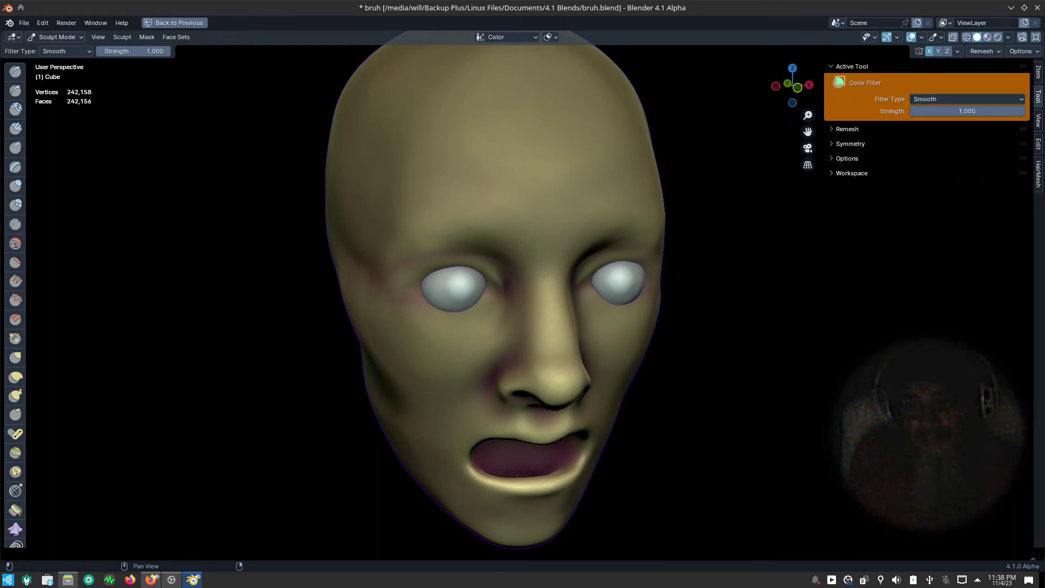
left_click(917, 133)
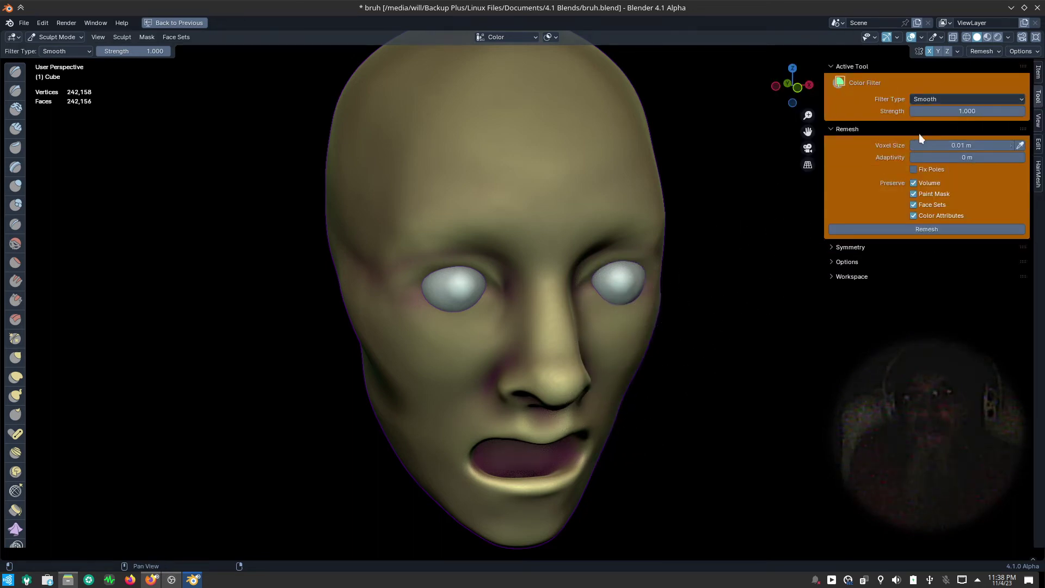
left_click(919, 131)
mouse_move(695, 351)
middle_mouse_down()
mouse_move(674, 391)
mouse_move(698, 355)
middle_mouse_up()
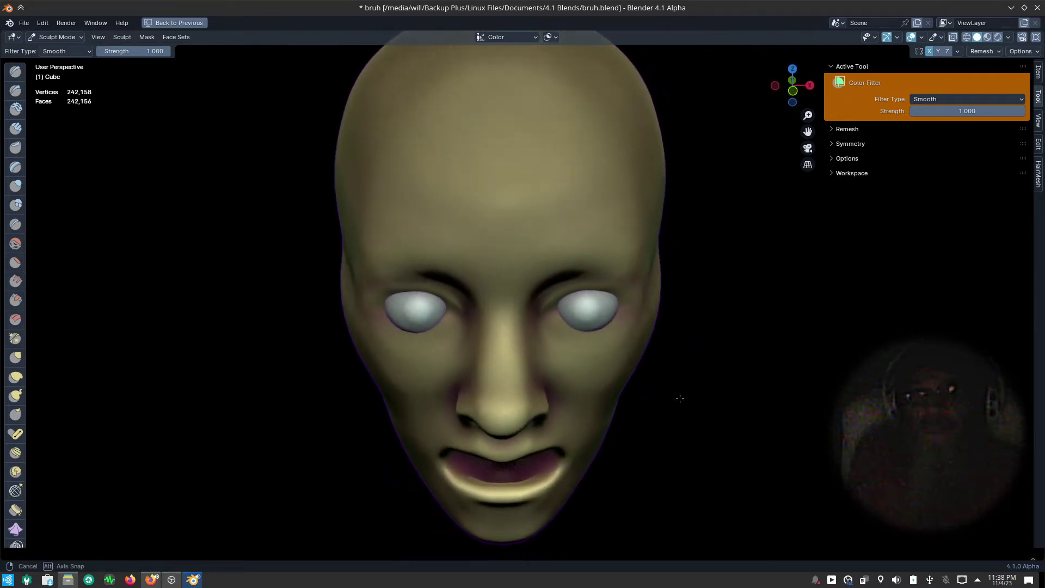
left_click(876, 145)
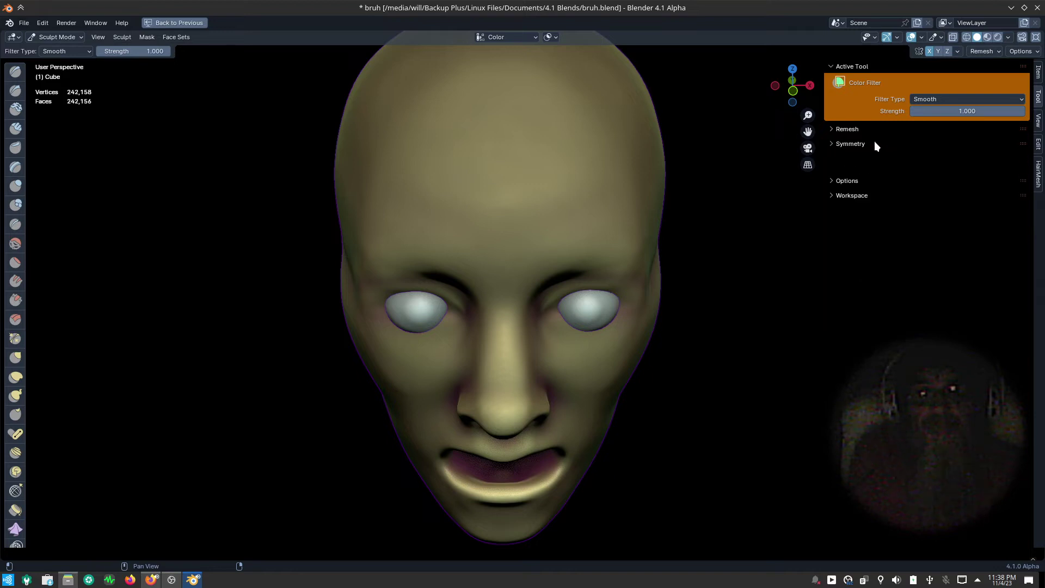
left_click(1040, 72)
left_click(1039, 97)
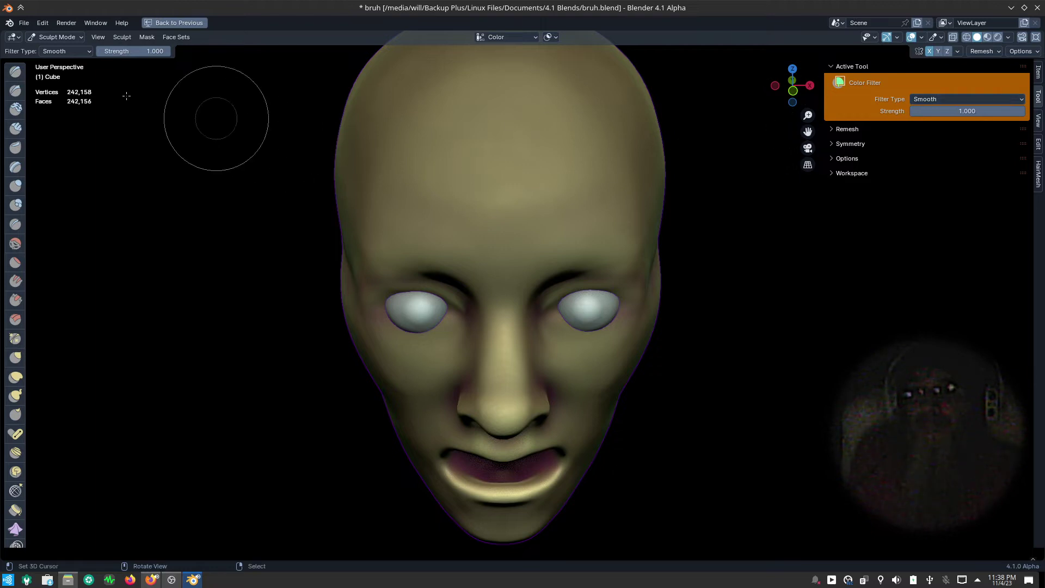
left_click(70, 50)
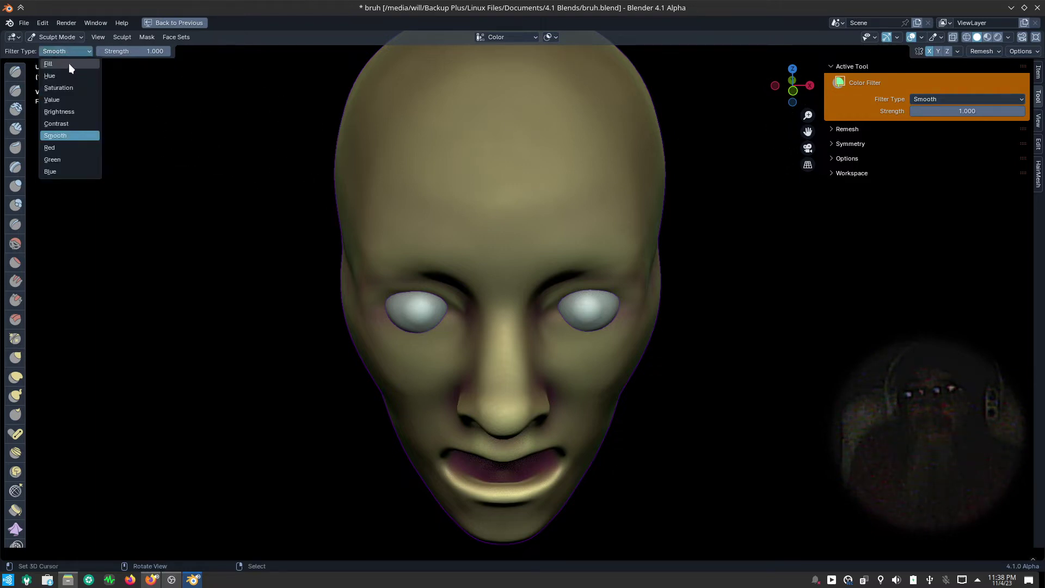
- Set the Color Filter to Fill with a deep red and tint the head
left_click(68, 63)
left_click(957, 112)
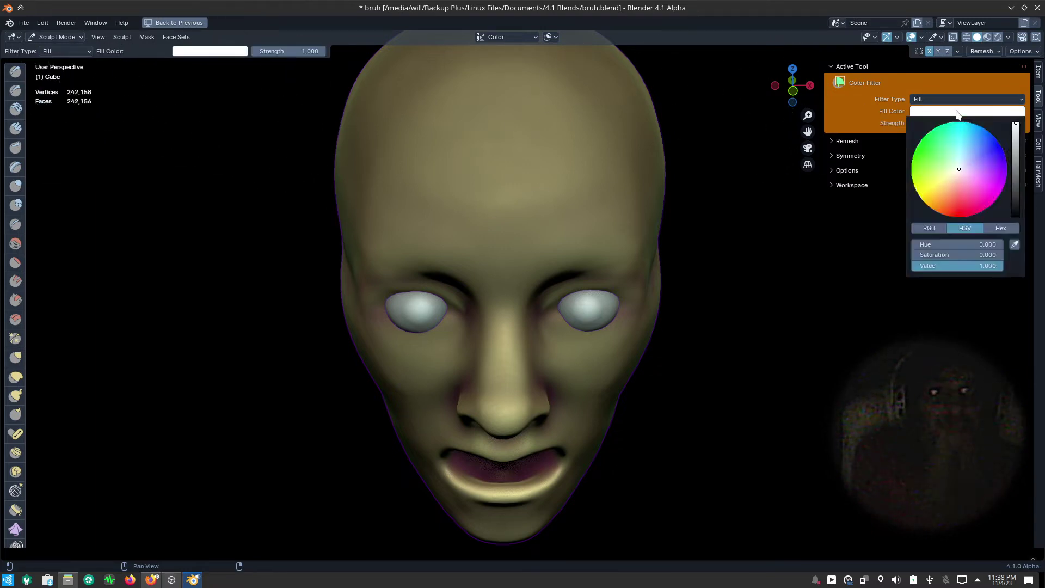
left_click_drag(963, 210, 960, 220)
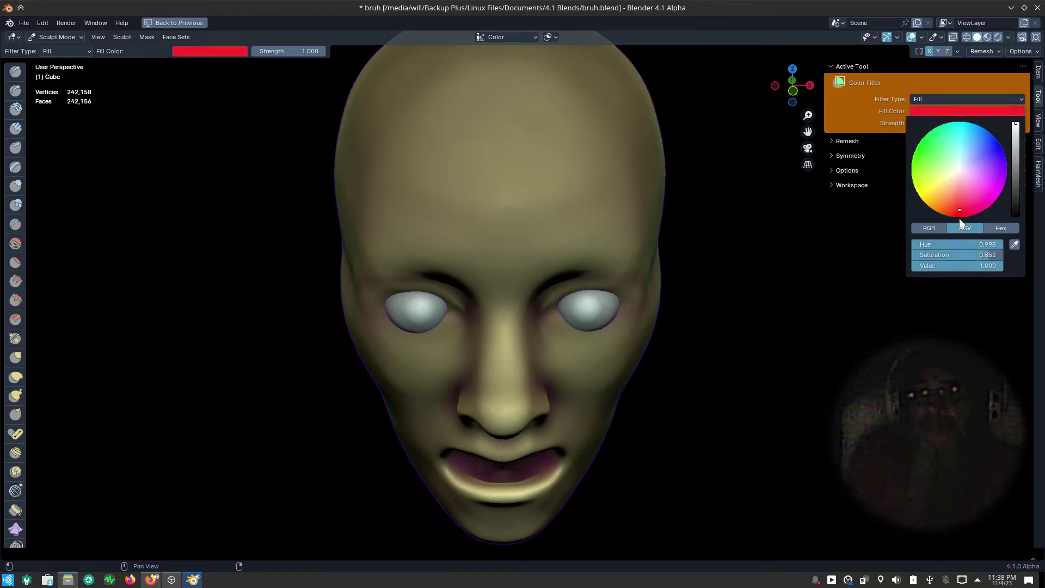
left_click_drag(1015, 158, 1017, 183)
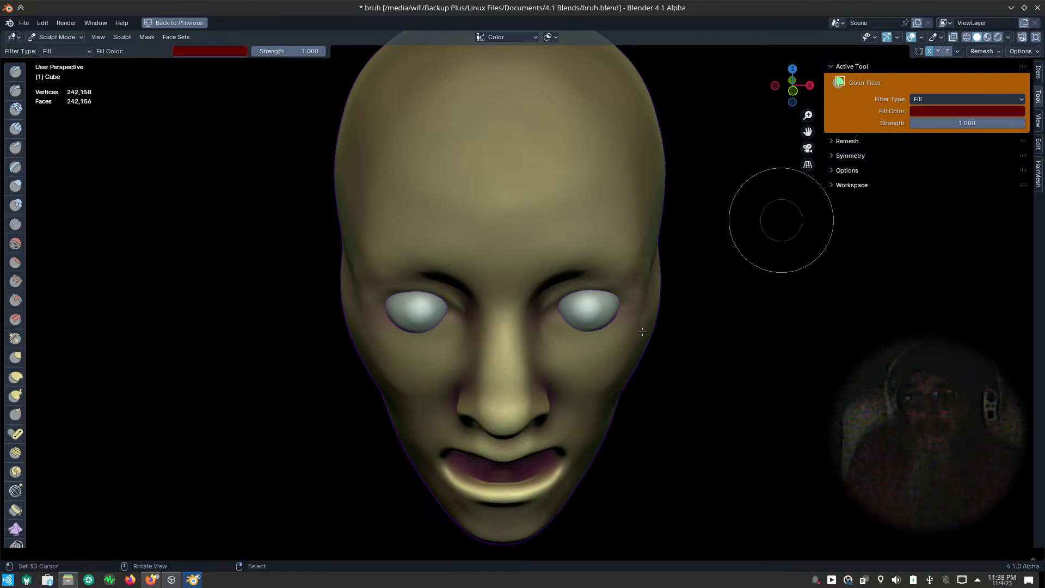
left_click_drag(595, 338, 860, 305)
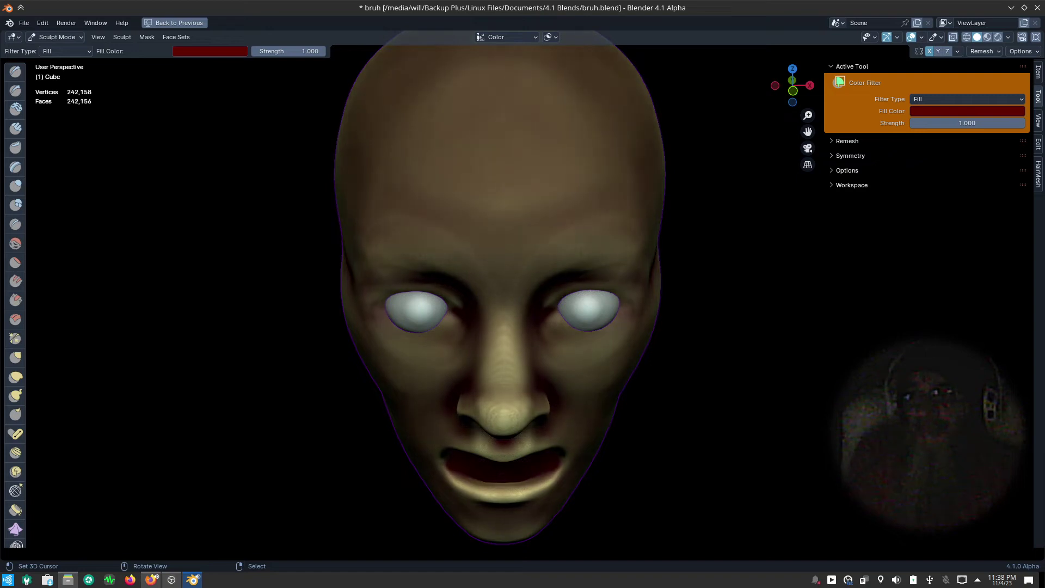
mouse_move(704, 427)
middle_mouse_down()
mouse_move(744, 309)
mouse_move(710, 397)
mouse_move(719, 443)
mouse_move(646, 393)
middle_mouse_up()
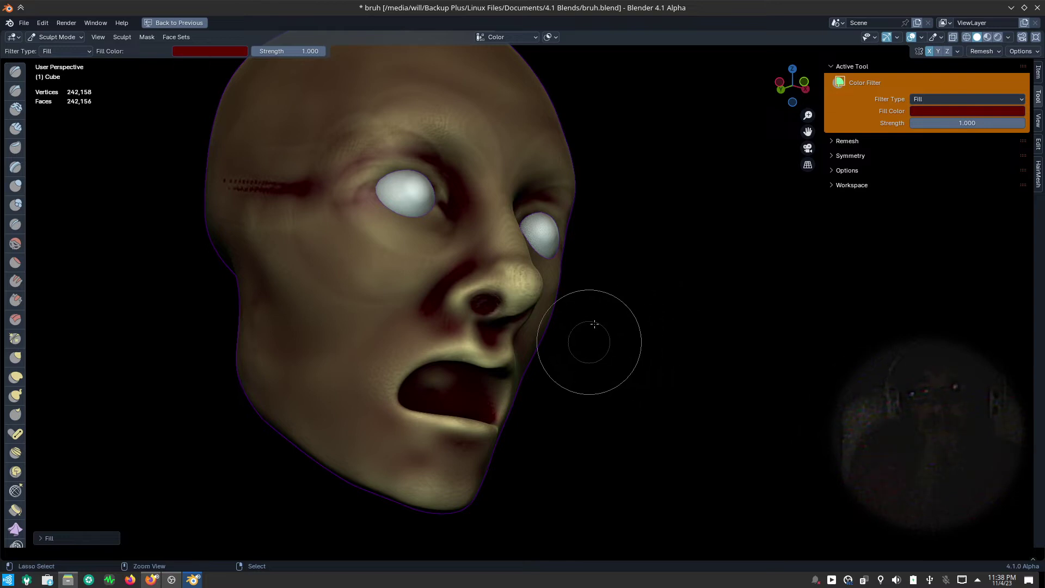
mouse_move(476, 347)
left_mouse_down()
mouse_move(1026, 378)
mouse_move(691, 369)
left_mouse_up()
middle_click_drag(708, 374, 793, 369)
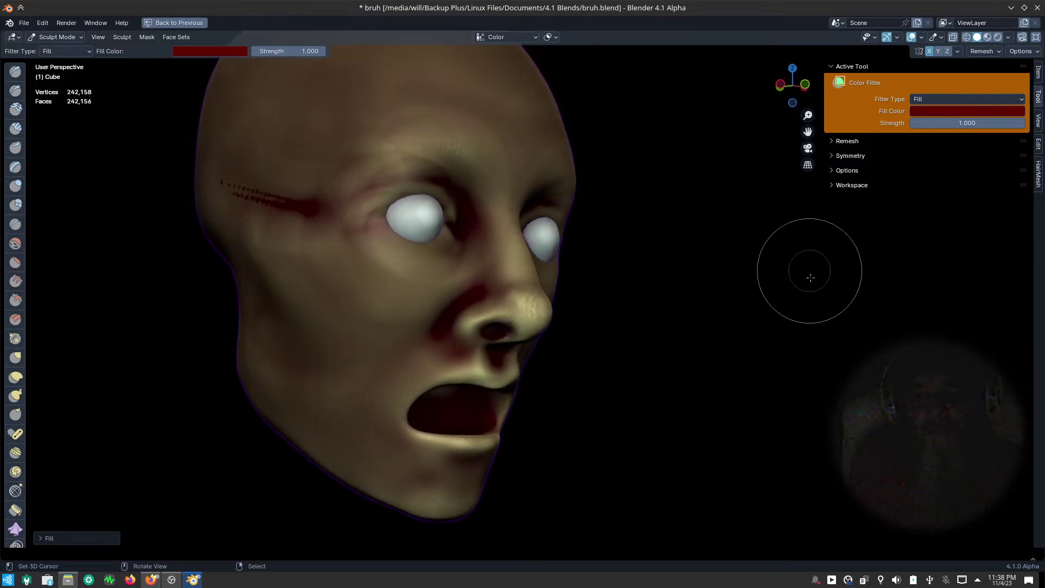
middle_click_drag(788, 276, 784, 282, "shift")
- Change the fill colour to a light pink and refill the whole head pinkish-brown
left_click(932, 112)
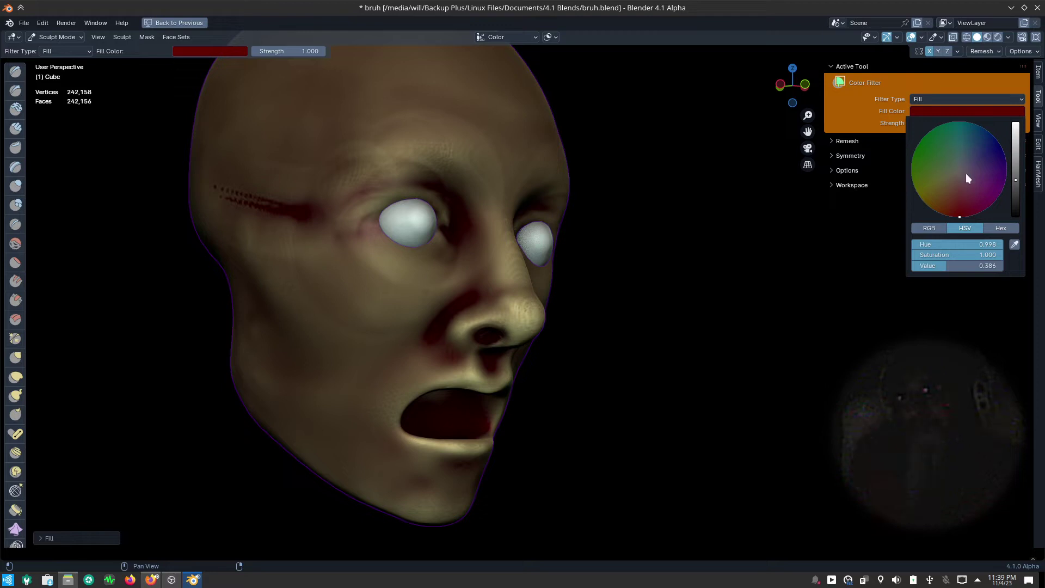
left_click(955, 186)
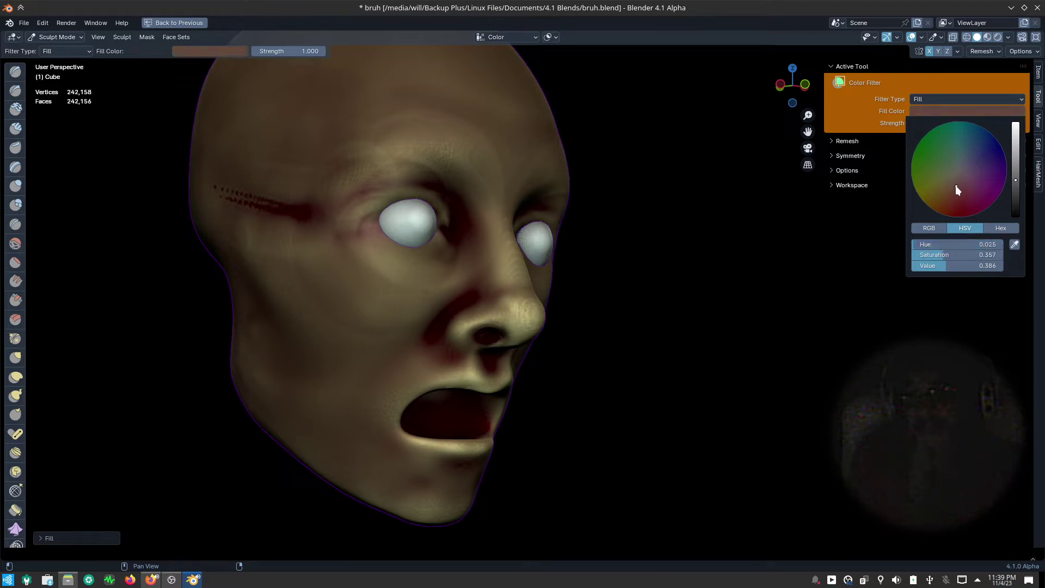
left_click(1015, 143)
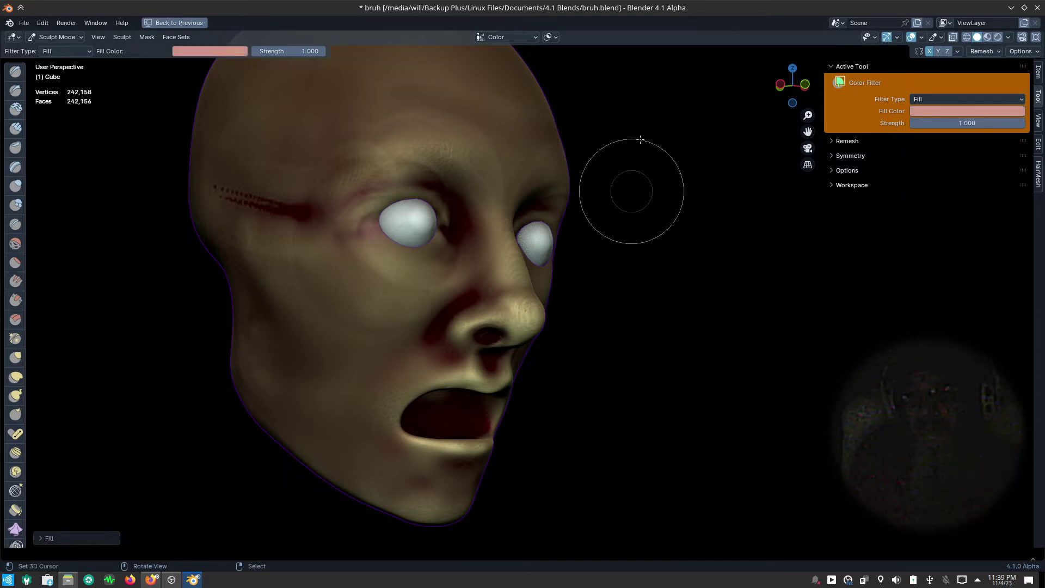
left_click(553, 37)
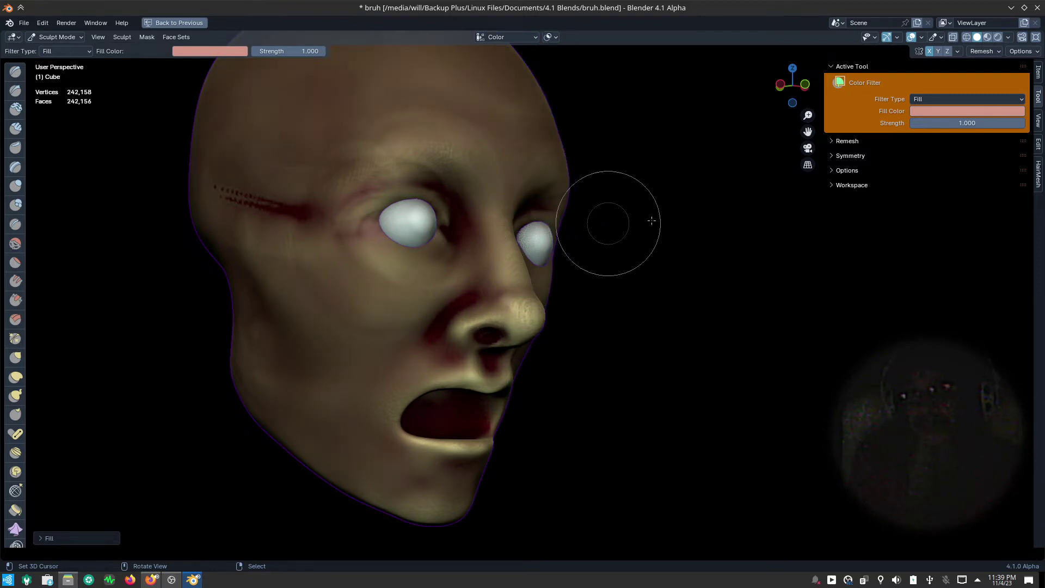
left_click_drag(611, 222, 987, 255)
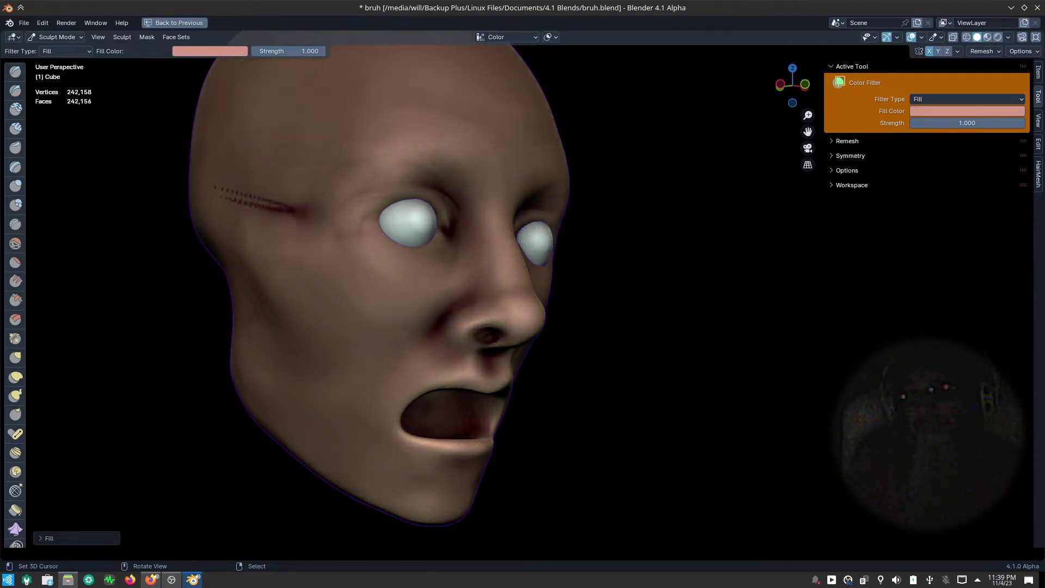
mouse_move(677, 327)
middle_mouse_down()
mouse_move(607, 328)
mouse_move(602, 378)
middle_mouse_up()
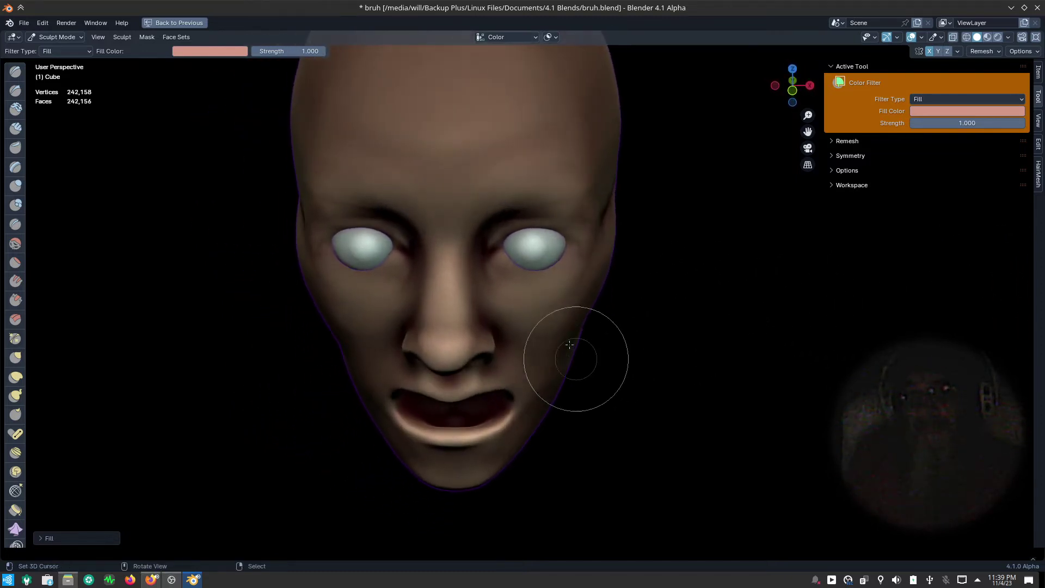
- Carve Draw Sharp wrinkles around the eye sockets, then undo both strokes
key("q")
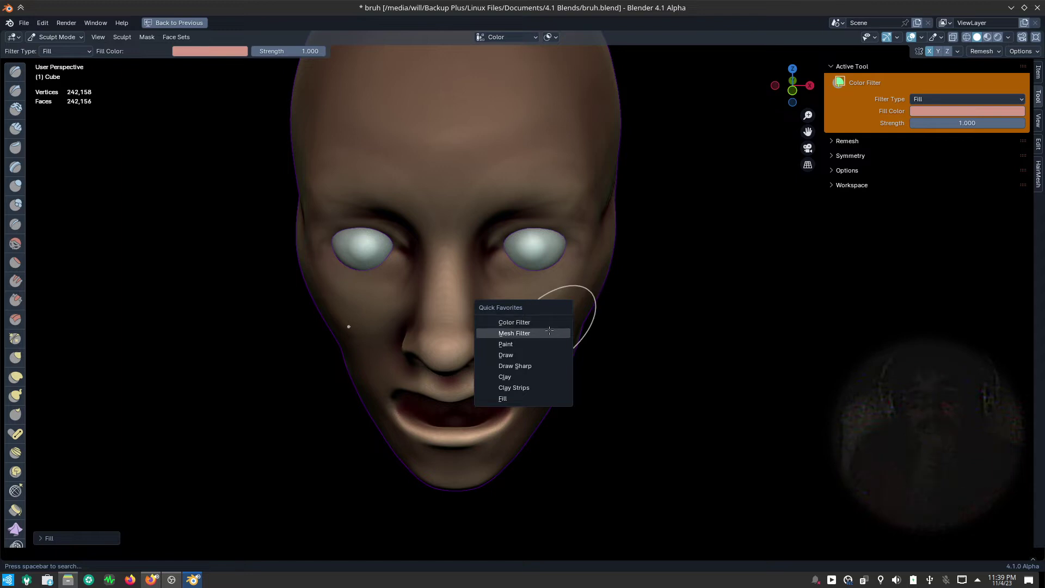
left_click(545, 366)
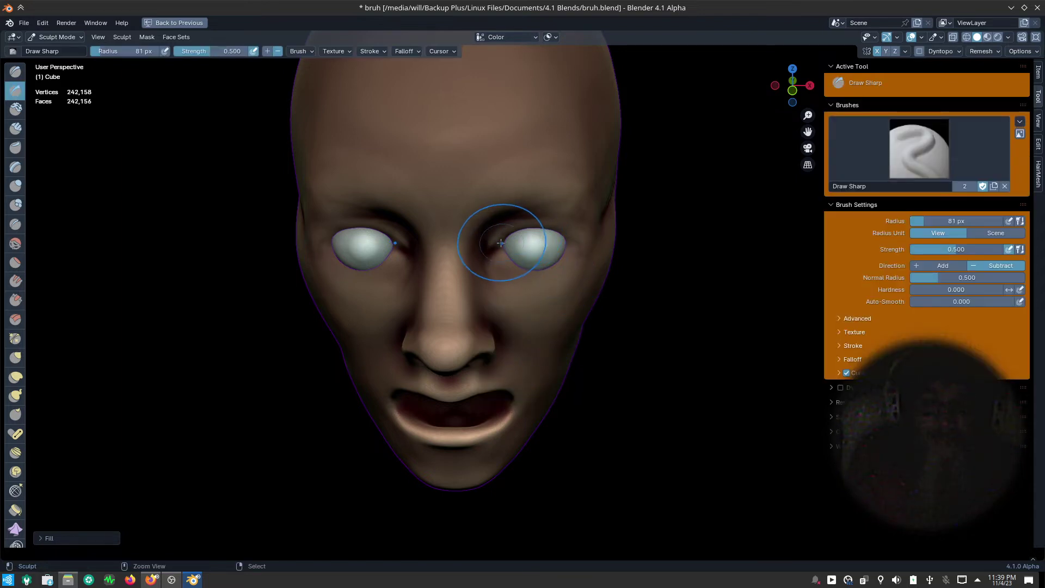
left_click_drag(501, 242, 521, 232)
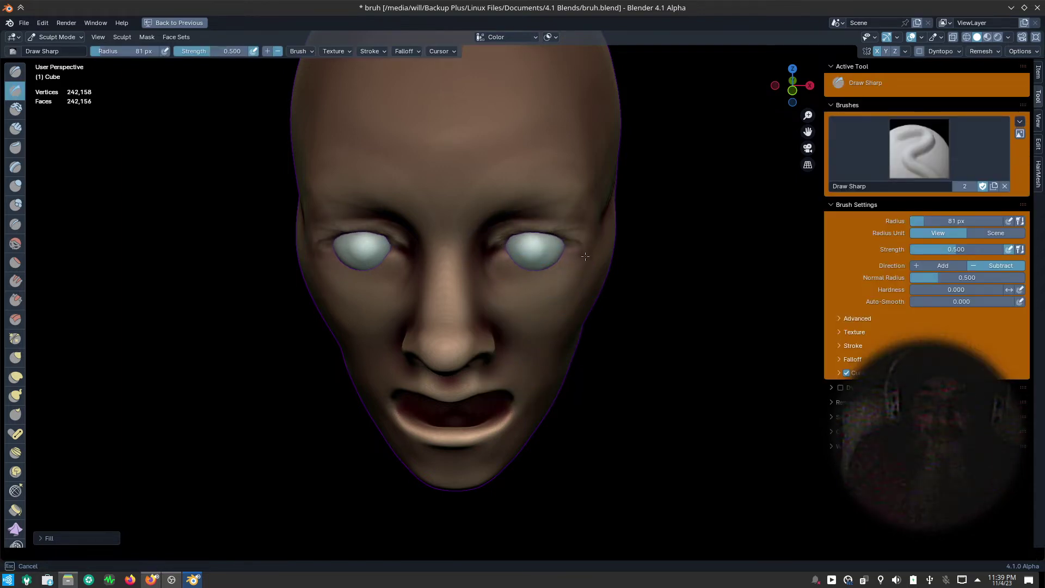
left_click_drag(585, 256, 598, 363)
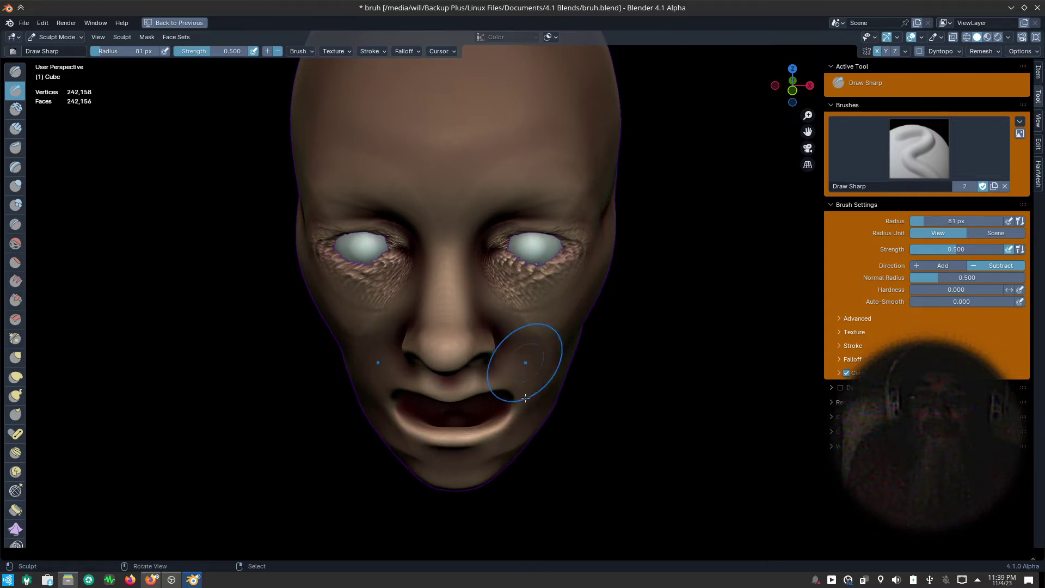
mouse_move(525, 398)
middle_mouse_down()
mouse_move(621, 373)
mouse_move(562, 380)
mouse_move(574, 367)
middle_mouse_up()
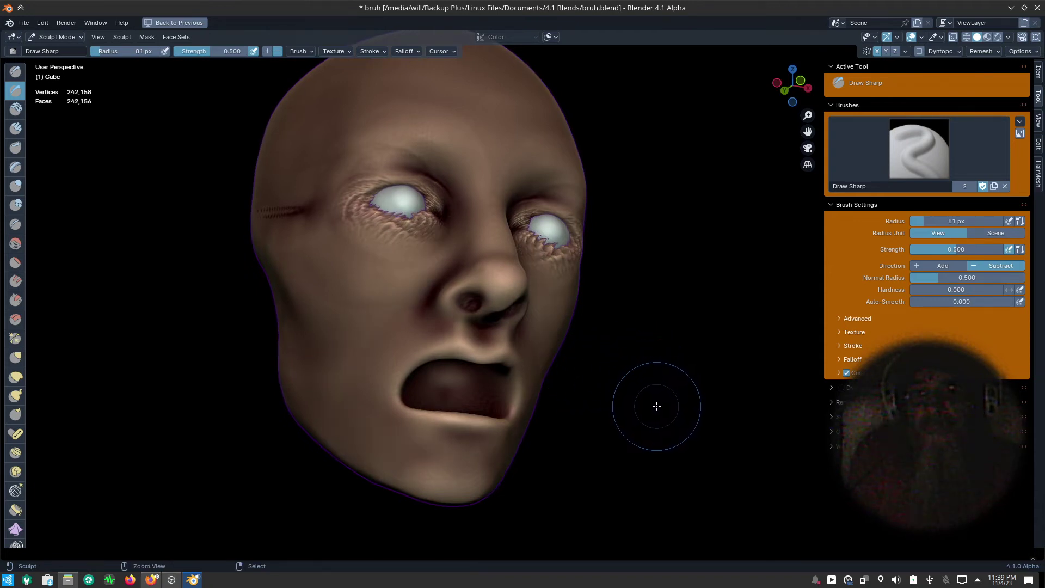
key("ctrl+z")
key("ctrl+z")
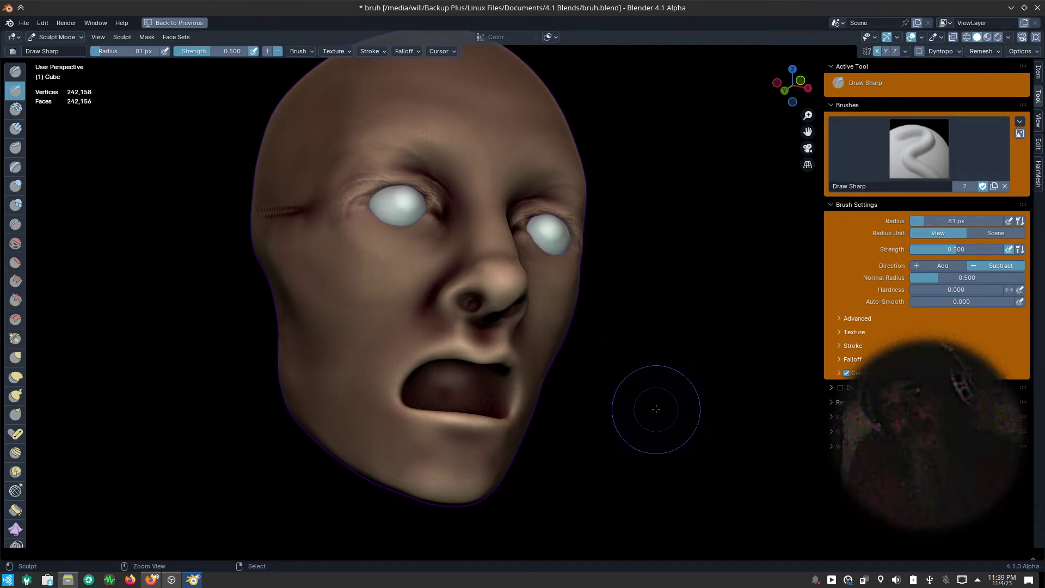
key("ctrl+z")
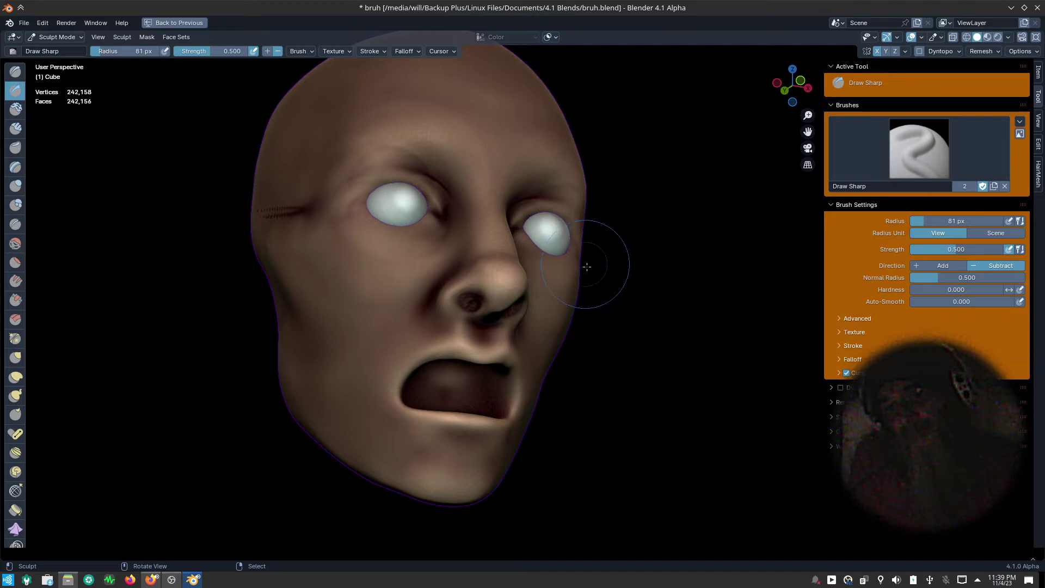
key("ctrl+s")
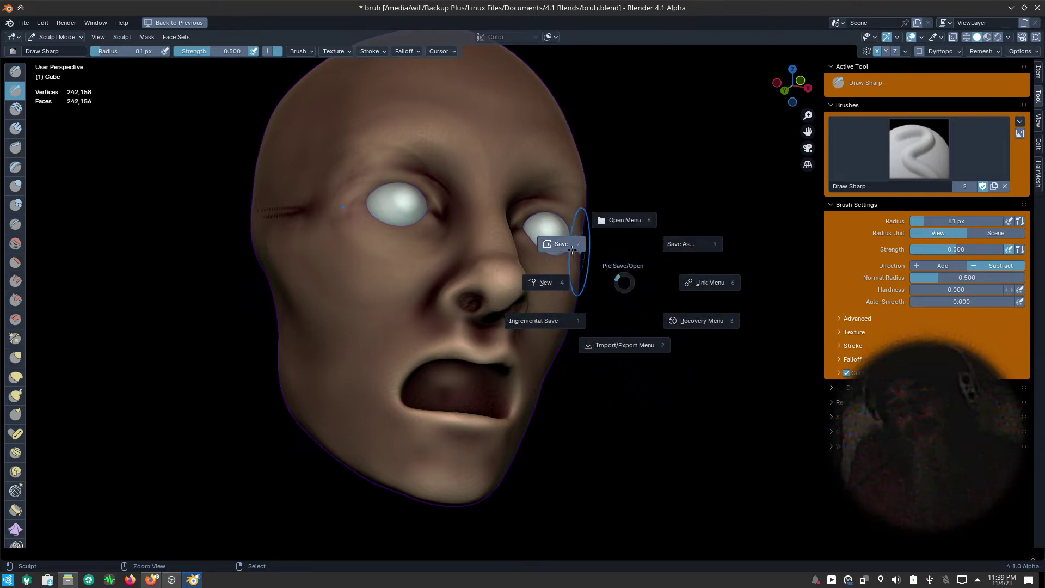
- Save bruh.blend, then save an incremental copy as bruh_001.blend
left_click(591, 266)
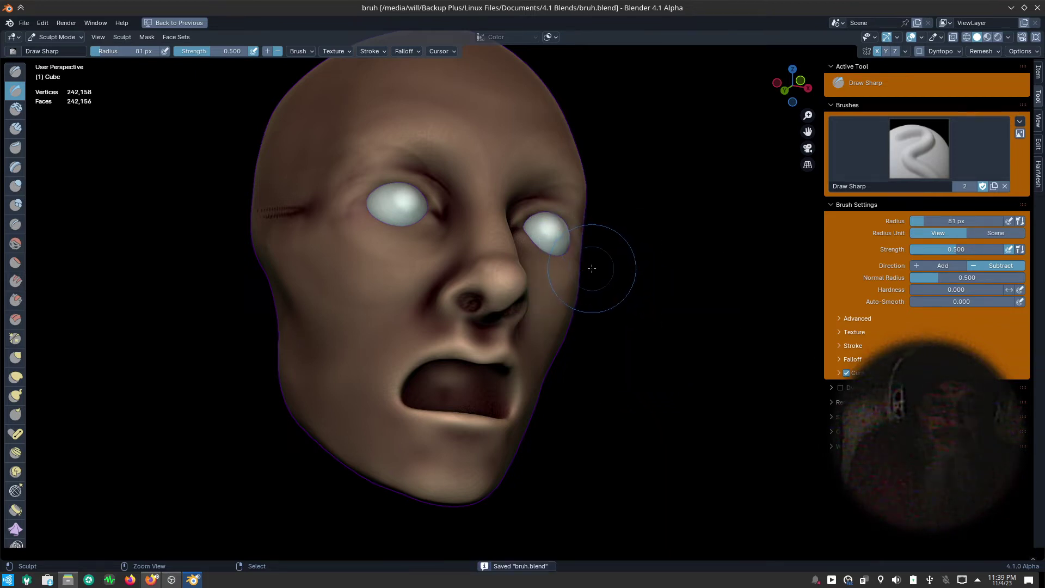
key("ctrl+s")
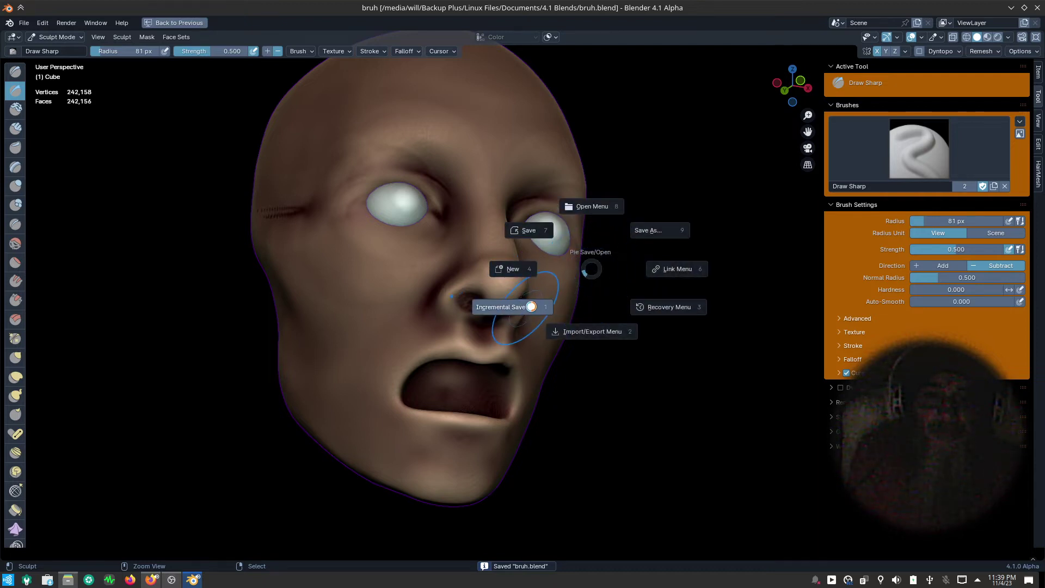
left_click(531, 307)
- Deepen the brow ridges and add mirrored Draw Sharp creases around both eyes
middle_click_drag(644, 338, 607, 380)
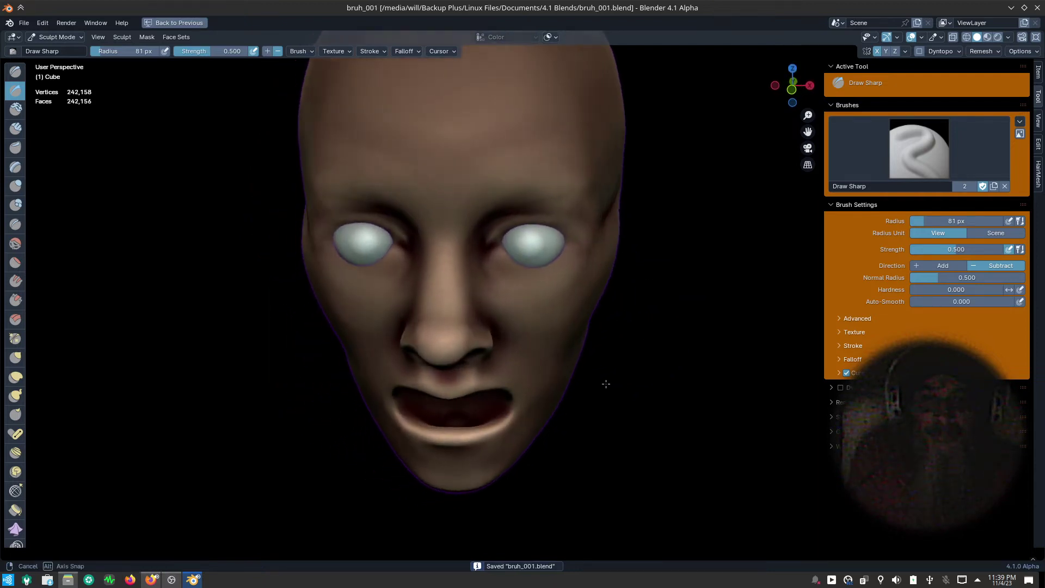
left_click_drag(508, 209, 584, 200)
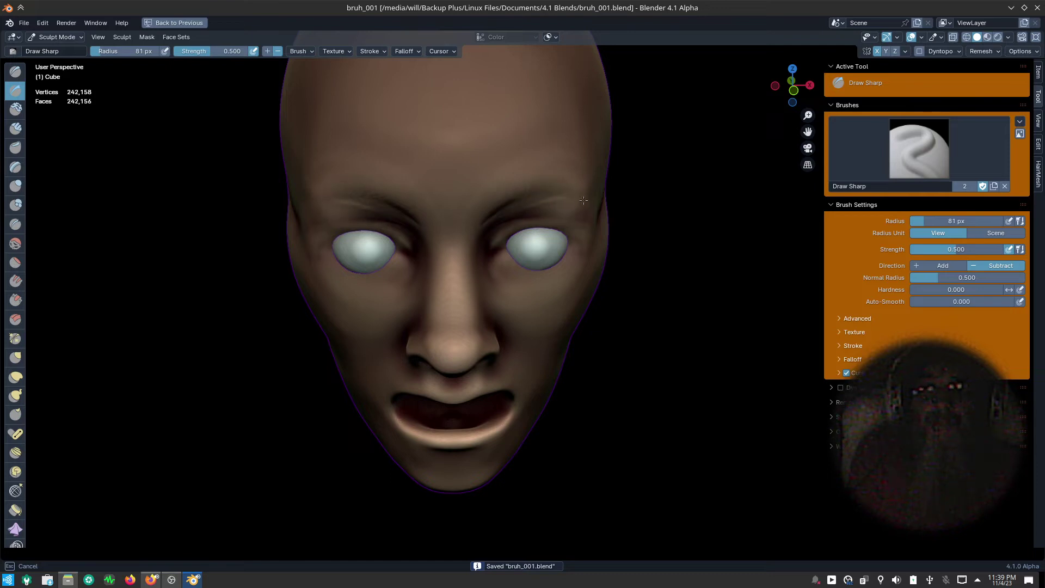
left_click_drag(544, 256, 504, 249)
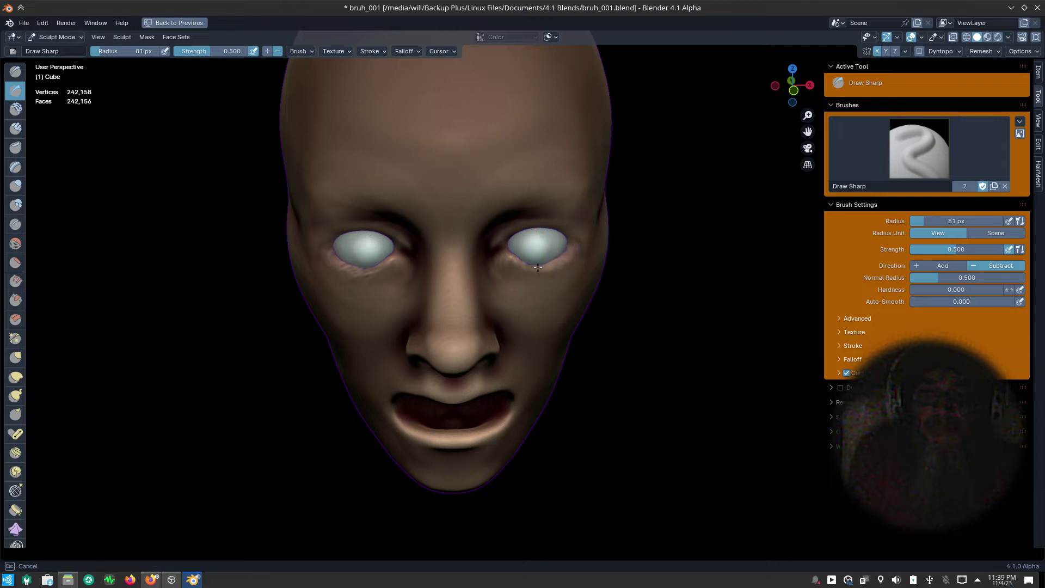
middle_click_drag(538, 263, 566, 244)
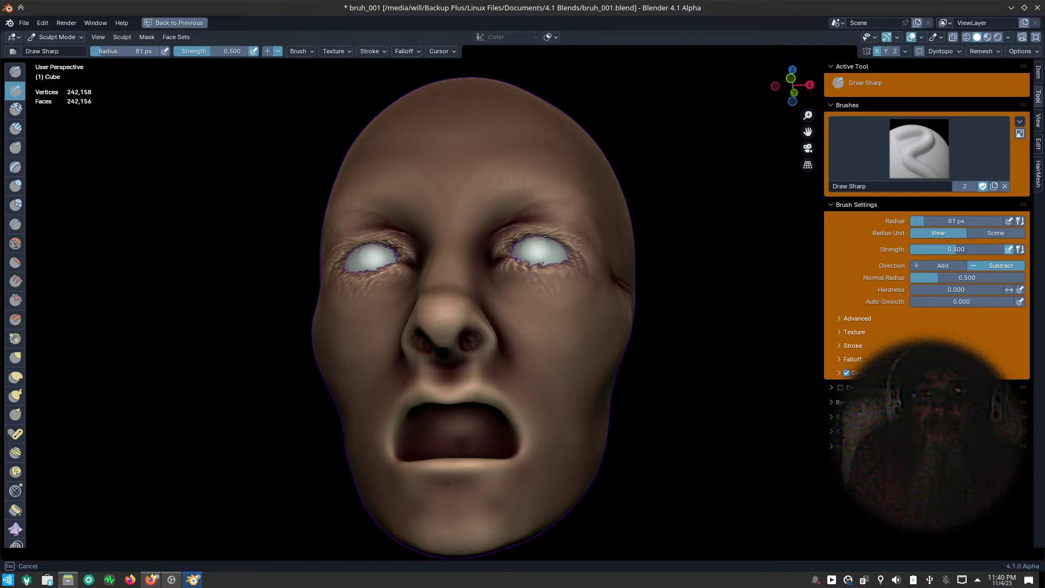
middle_click_drag(595, 278, 515, 350)
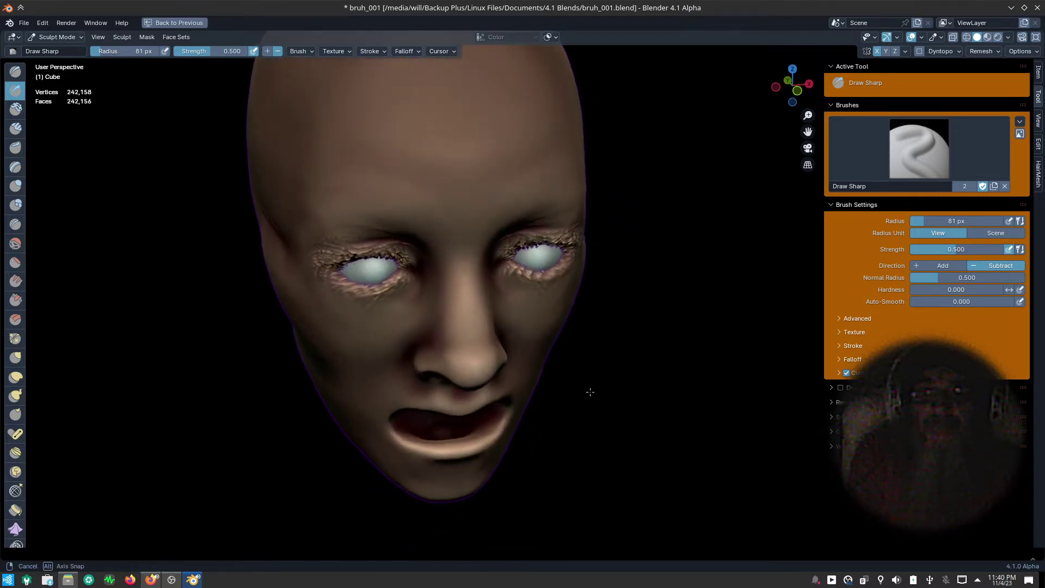
scroll(516, 350, "down", 5)
mouse_move(534, 443)
middle_mouse_down()
mouse_move(514, 425)
mouse_move(532, 439)
mouse_move(534, 465)
mouse_move(495, 434)
mouse_move(397, 439)
mouse_move(583, 350)
mouse_move(456, 397)
mouse_move(452, 375)
mouse_move(539, 367)
middle_mouse_up()
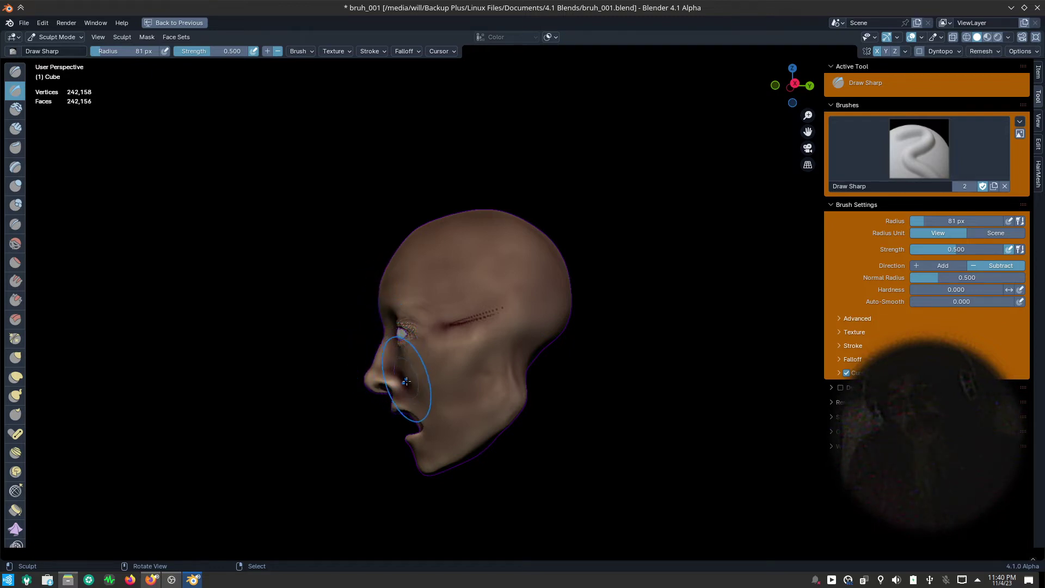
- Switch to the Grab brush and pull the surface near the eye and nose, checking Auto-Masking
key("g")
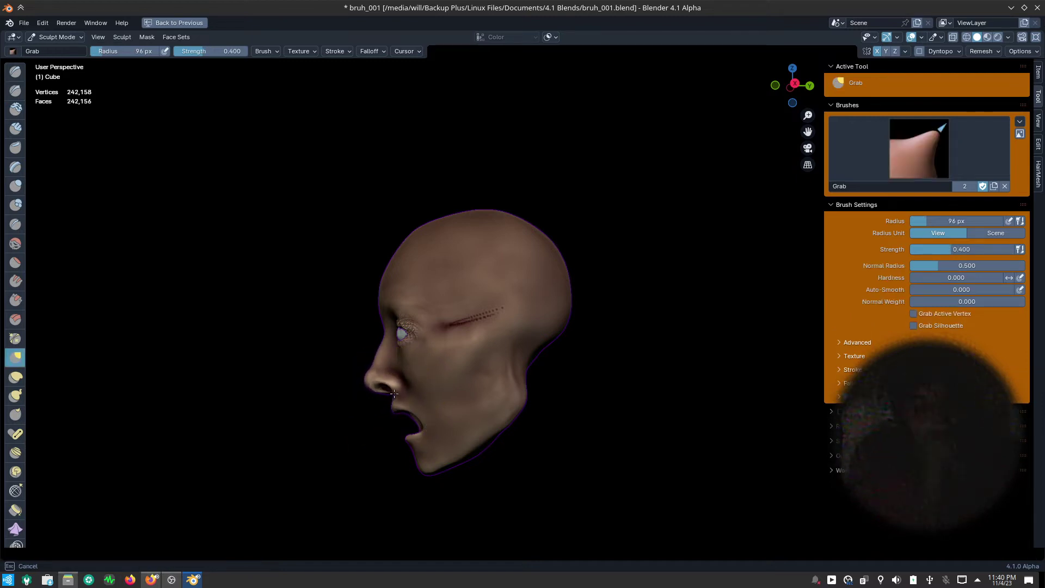
left_click_drag(394, 393, 420, 326)
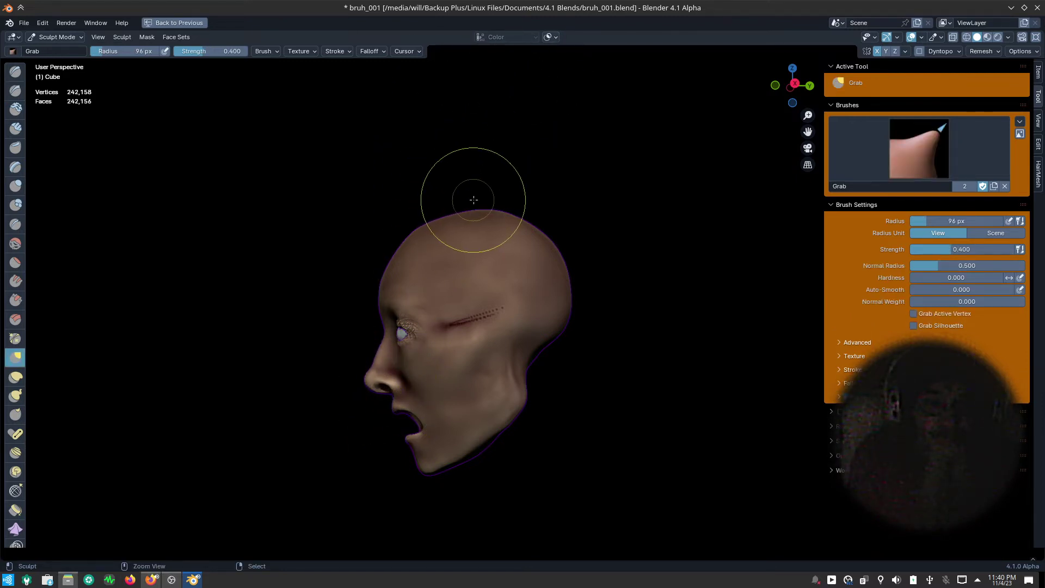
left_click(553, 39)
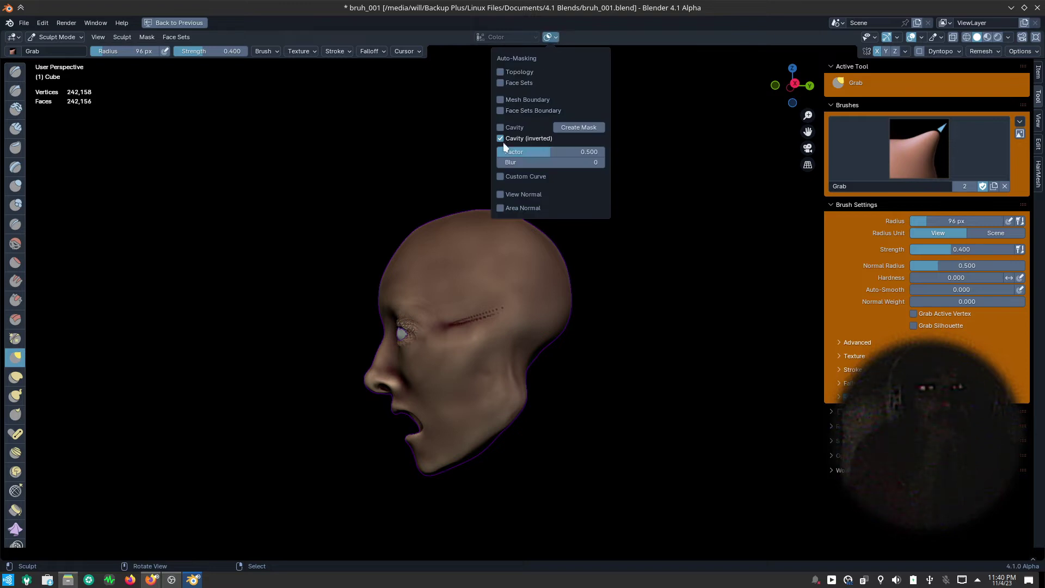
mouse_move(391, 390)
left_mouse_down()
mouse_move(384, 397)
mouse_move(401, 383)
mouse_move(424, 431)
mouse_move(421, 464)
mouse_move(415, 430)
mouse_move(408, 444)
left_mouse_up()
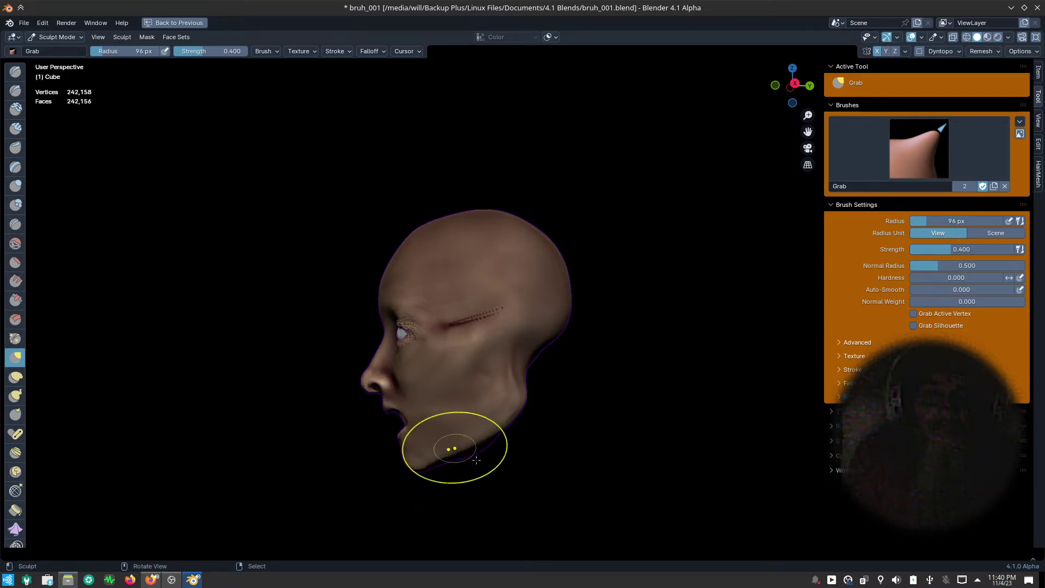
- Reshape the jaw and neck below the ear, and enlarge the Grab radius to 177 px
left_click_drag(504, 423, 500, 364)
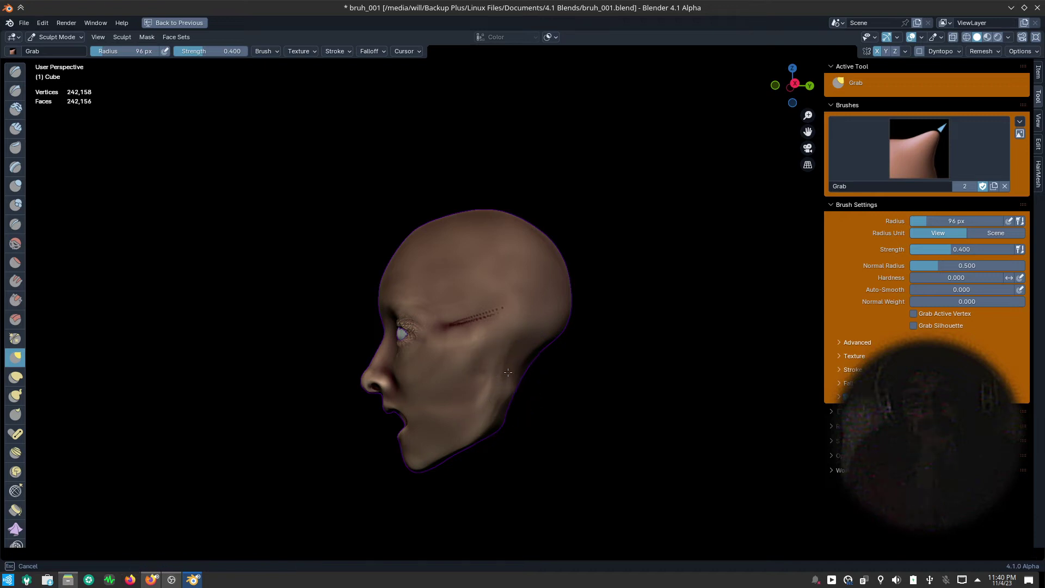
mouse_move(504, 406)
left_mouse_down()
mouse_move(448, 414)
mouse_move(467, 460)
mouse_move(503, 406)
mouse_move(509, 419)
mouse_move(531, 355)
mouse_move(515, 358)
mouse_move(457, 434)
left_mouse_up()
key("f")
left_click(507, 421)
- From a front view, pull the chin area into shape with the Grab brush
middle_click_drag(457, 434, 613, 474)
scroll(504, 482, "up", 2)
scroll(484, 365, "up", 2)
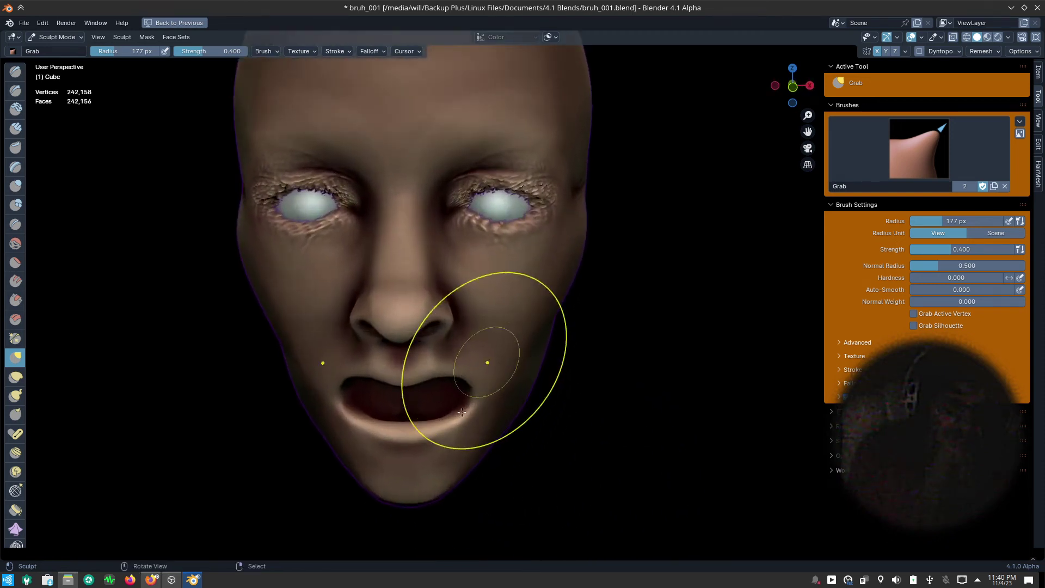
left_click_drag(467, 467, 495, 455)
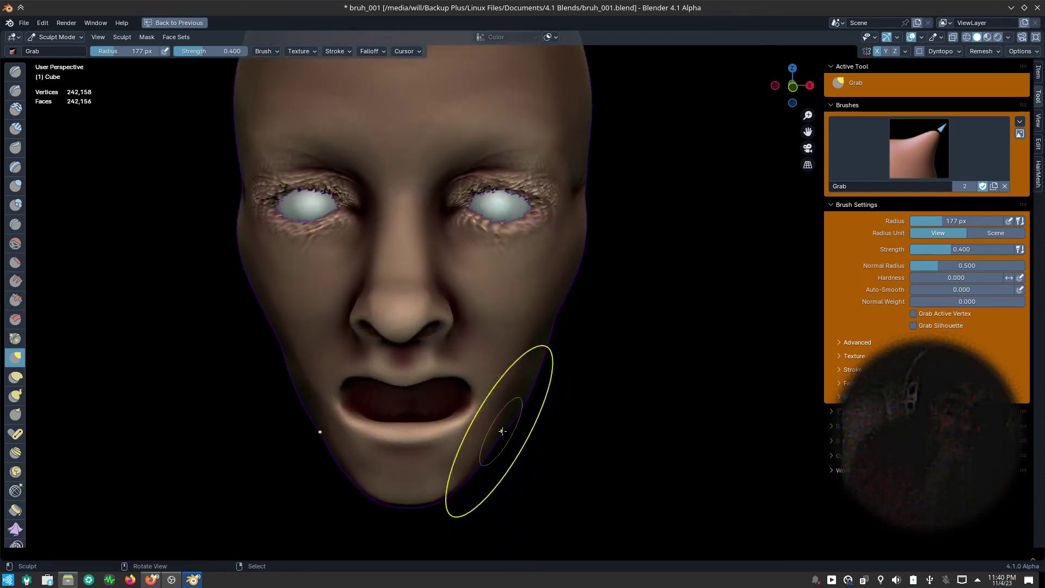
left_click_drag(501, 333, 481, 291)
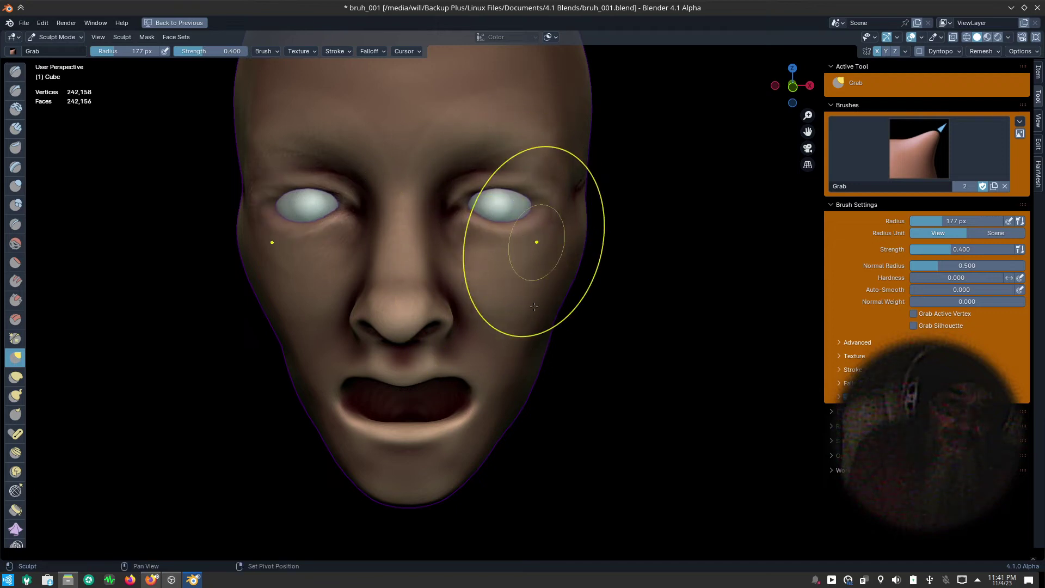
- In left profile, reshape the upper lip and nose, then undo the nose stroke
middle_click_drag(560, 439, 435, 403)
middle_click_drag(513, 457, 404, 343, "shift")
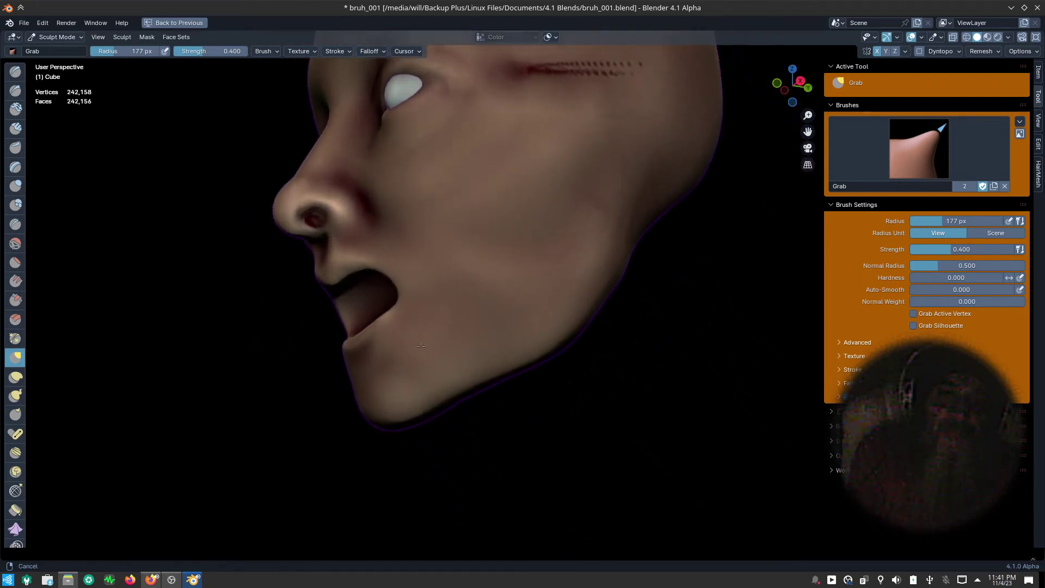
mouse_move(444, 400)
left_mouse_down()
mouse_move(485, 396)
mouse_move(462, 406)
left_mouse_up()
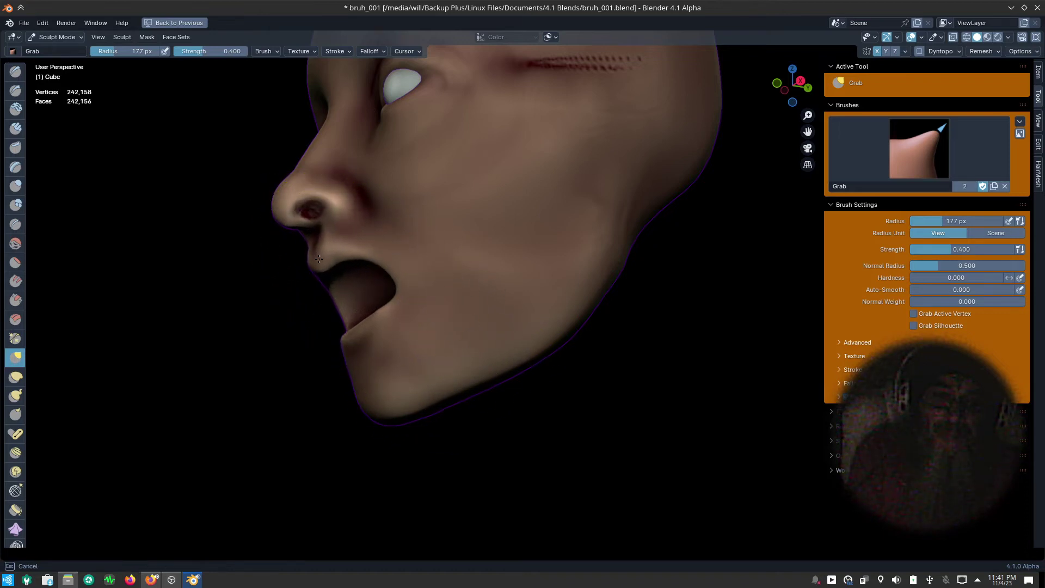
left_click_drag(333, 266, 324, 259)
mouse_move(275, 197)
left_mouse_down()
mouse_move(286, 202)
mouse_move(313, 145)
mouse_move(303, 144)
left_mouse_up()
left_click_drag(312, 137, 292, 152)
key("ctrl+z")
key("ctrl+z")
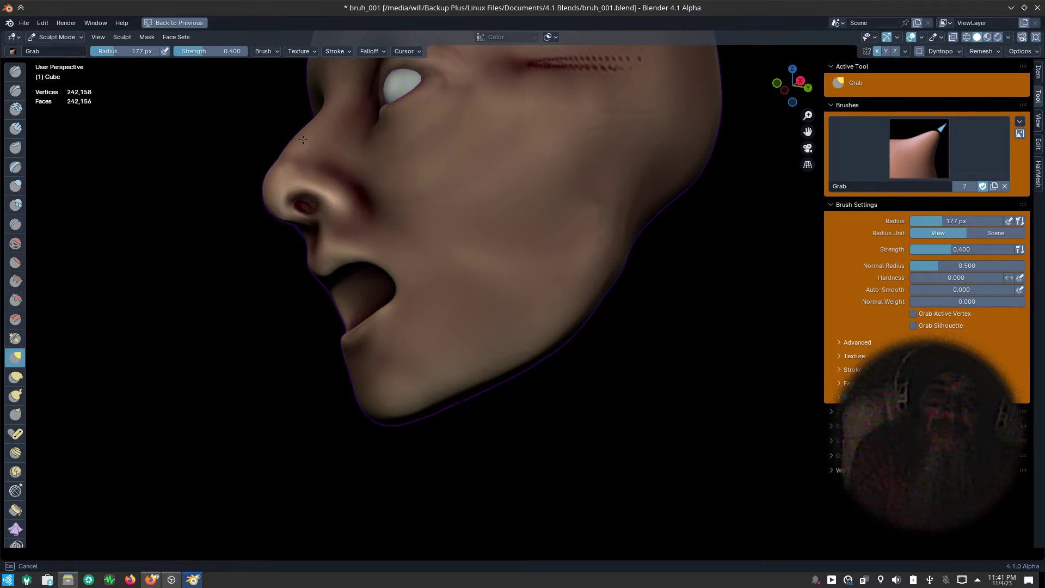
- Reshape the skin around the right eye and pull the brow between the eyes down
mouse_move(304, 163)
middle_mouse_down()
mouse_move(379, 342)
mouse_move(413, 392)
mouse_move(515, 309)
middle_mouse_up()
mouse_move(514, 308)
left_mouse_down()
mouse_move(484, 281)
mouse_move(528, 258)
mouse_move(517, 252)
left_mouse_up()
mouse_move(450, 257)
left_mouse_down()
mouse_move(417, 279)
mouse_move(404, 275)
left_mouse_up()
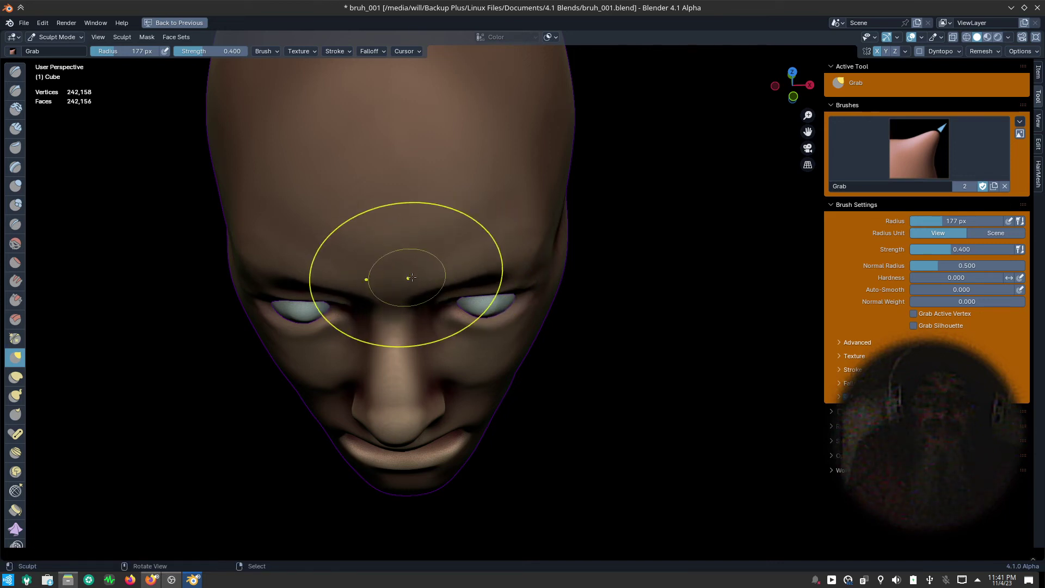
- Grab-sculpt the nose bridge, tip, nostril wing and the area under the nose
mouse_move(404, 276)
middle_mouse_down()
mouse_move(585, 320)
mouse_move(544, 197)
middle_mouse_up()
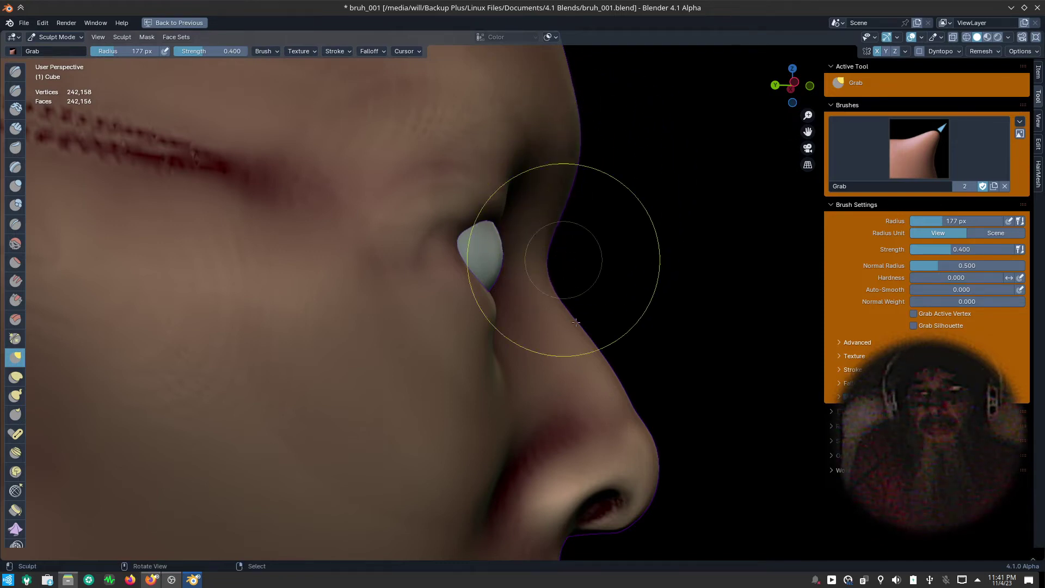
mouse_move(609, 370)
left_mouse_down()
mouse_move(560, 327)
mouse_move(542, 222)
mouse_move(565, 299)
mouse_move(553, 264)
left_mouse_up()
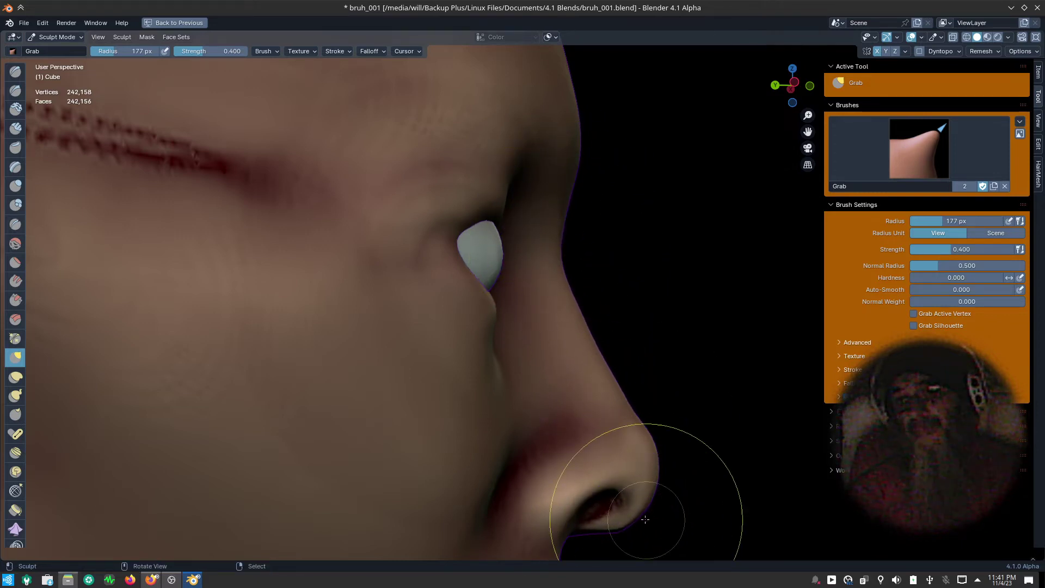
mouse_move(593, 515)
left_mouse_down()
mouse_move(578, 526)
mouse_move(572, 495)
left_mouse_up()
middle_click_drag(572, 496, 658, 327)
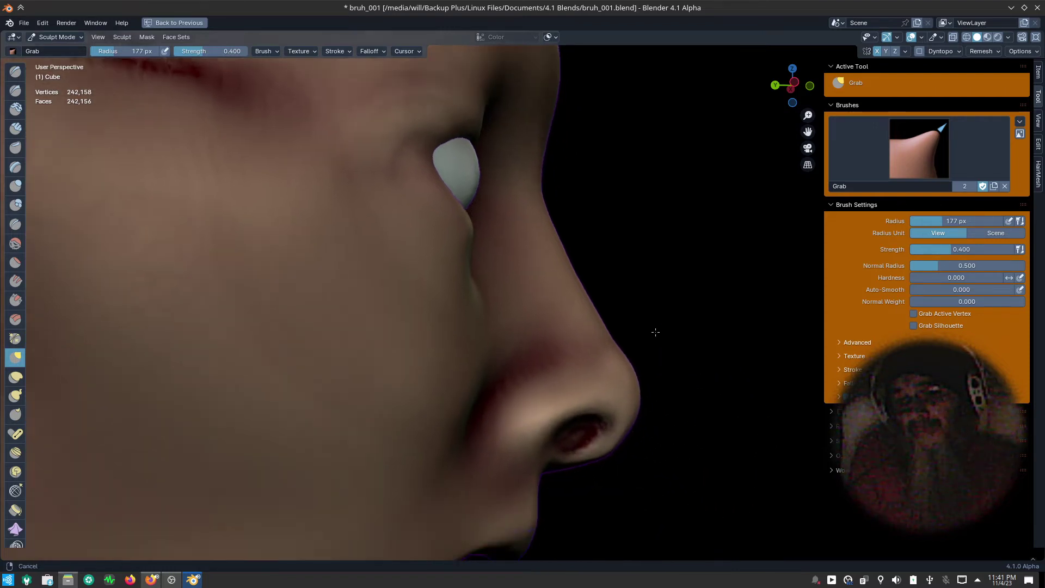
mouse_move(547, 347)
left_mouse_down()
mouse_move(551, 375)
mouse_move(546, 364)
left_mouse_up()
left_click_drag(626, 311, 647, 265)
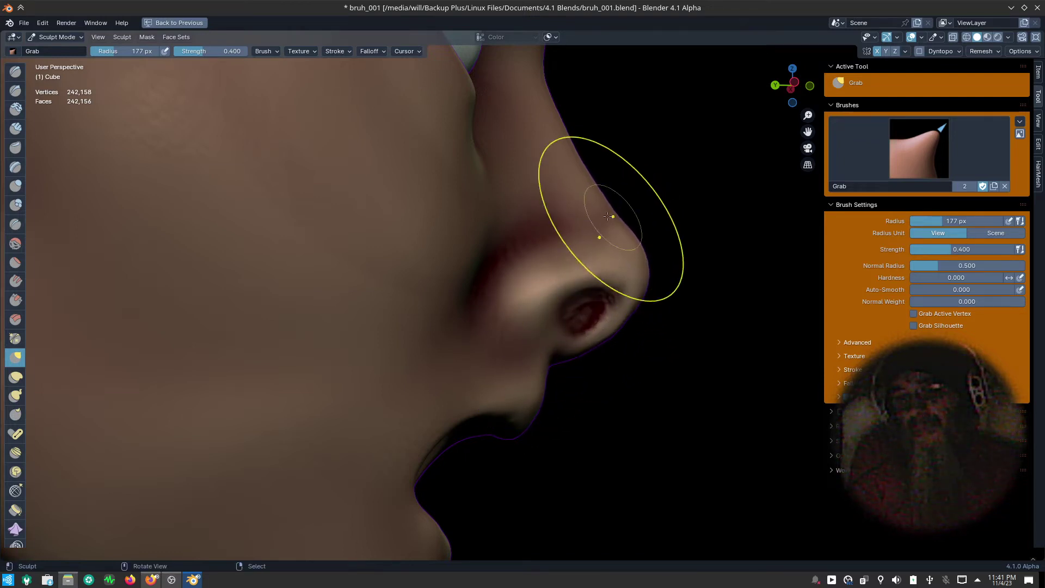
left_click_drag(590, 237, 597, 215)
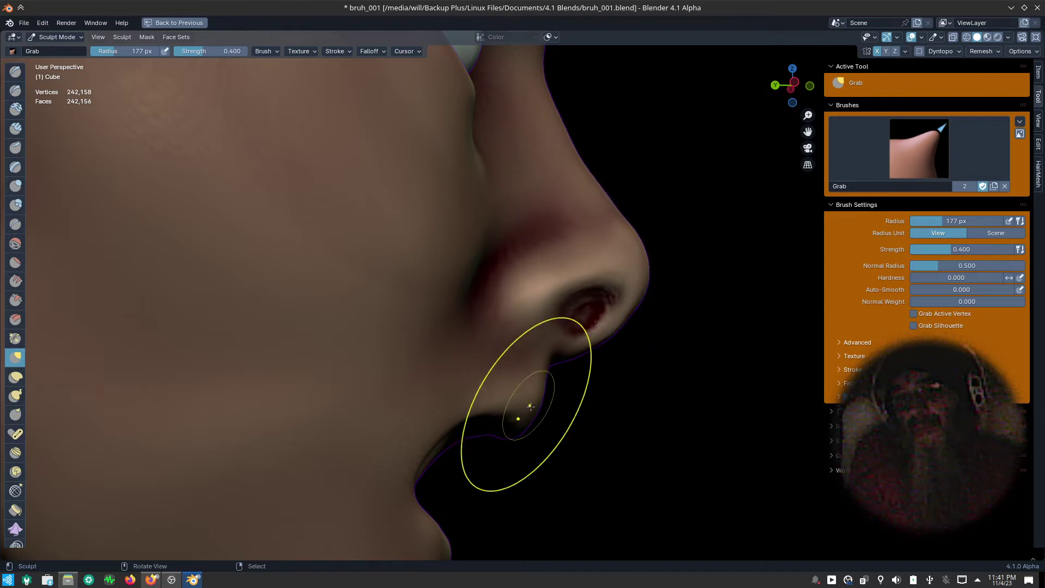
mouse_move(520, 422)
left_mouse_down()
mouse_move(491, 476)
mouse_move(531, 410)
mouse_move(463, 439)
left_mouse_up()
- Reshape the upper lip, the skin beside the nose and the area below the nostril
middle_click_drag(632, 413, 630, 393)
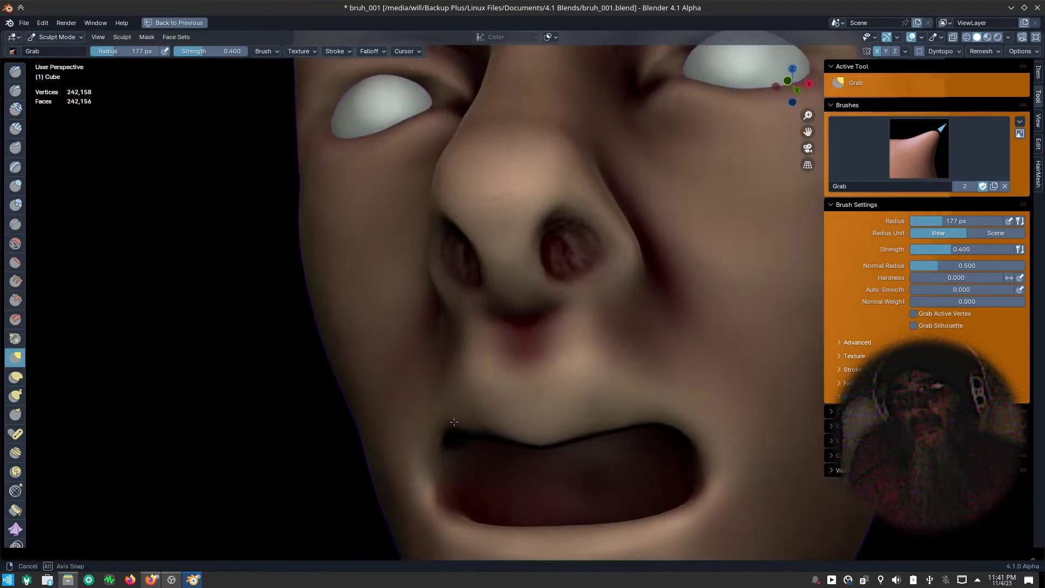
mouse_move(630, 393)
left_mouse_down()
mouse_move(627, 404)
mouse_move(654, 418)
mouse_move(642, 397)
left_mouse_up()
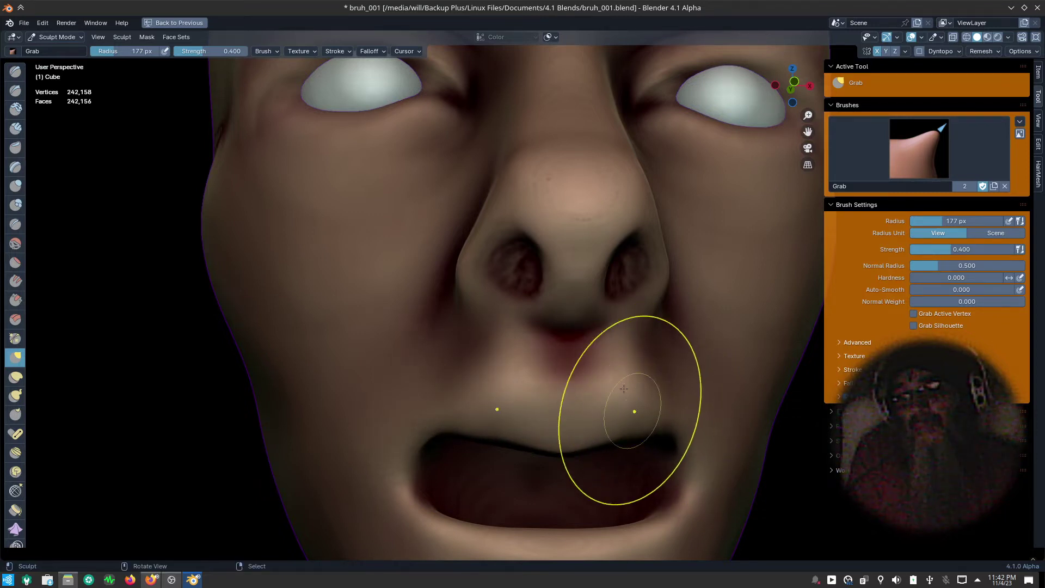
left_click_drag(638, 364, 636, 370)
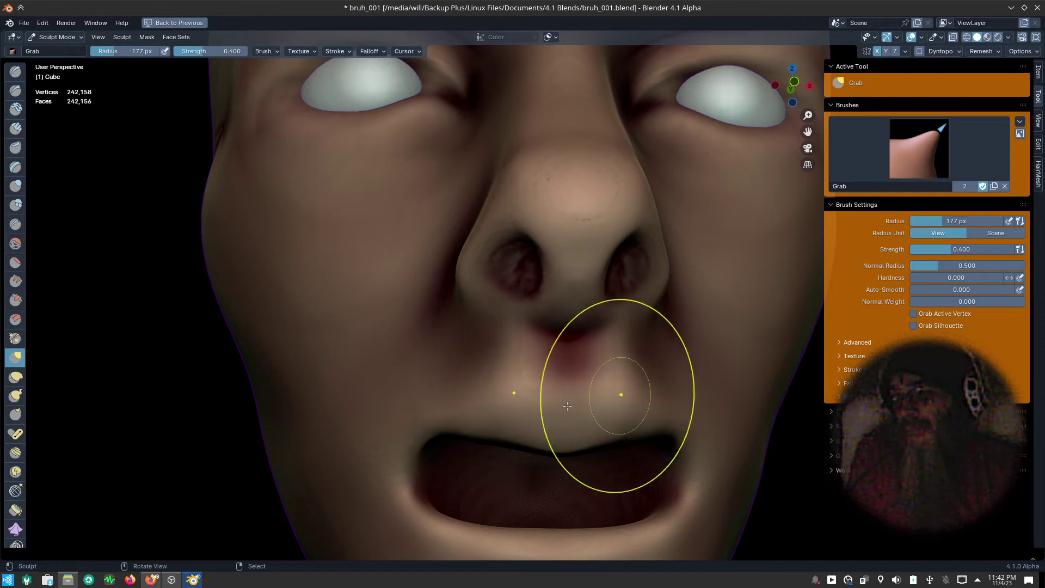
middle_click_drag(567, 406, 654, 369)
mouse_move(654, 369)
left_mouse_down()
mouse_move(634, 363)
mouse_move(624, 385)
left_mouse_up()
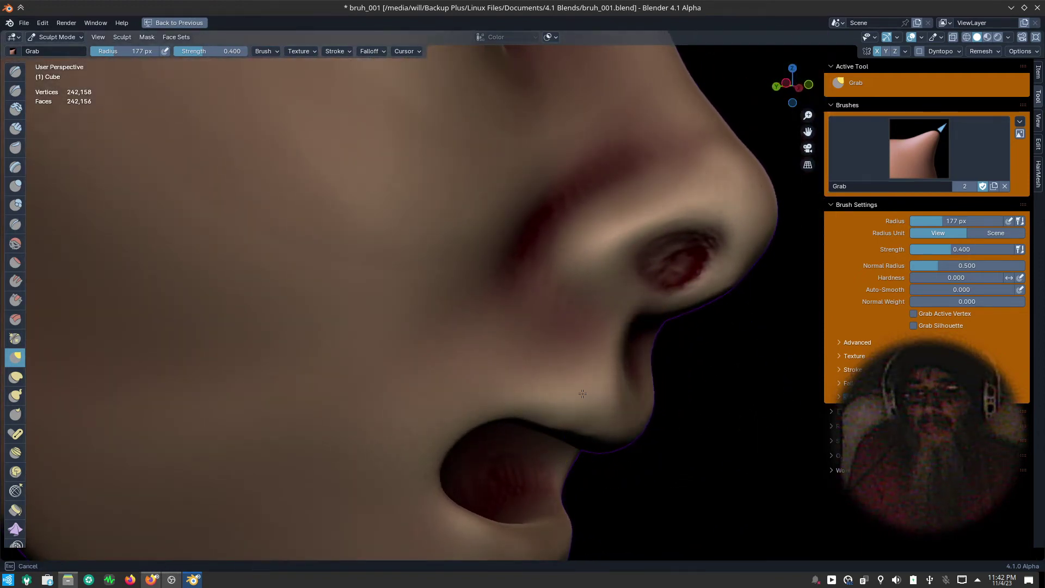
left_click_drag(609, 328, 624, 327)
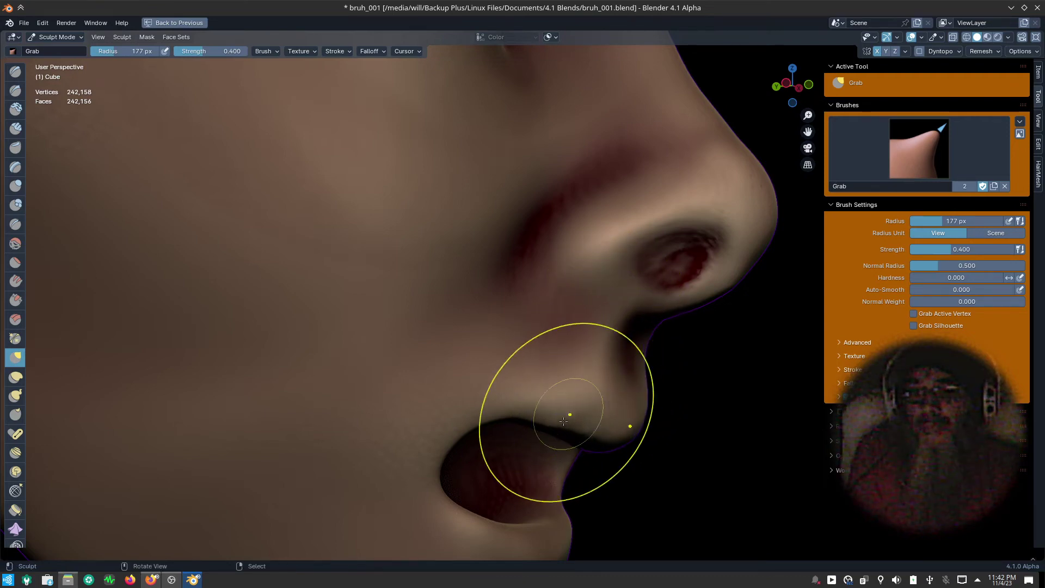
- Deform the nose and upper lip once more, then undo the last two edits
mouse_move(526, 366)
middle_mouse_down("ctrl")
mouse_move(645, 410)
mouse_move(556, 299)
middle_mouse_up("ctrl")
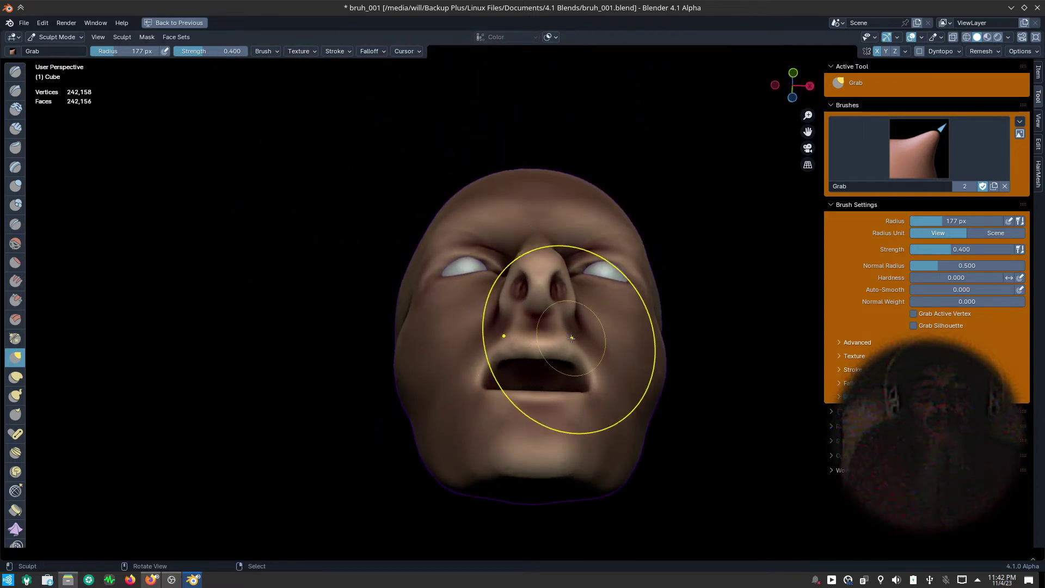
mouse_move(566, 319)
left_mouse_down()
mouse_move(553, 259)
mouse_move(561, 320)
left_mouse_up()
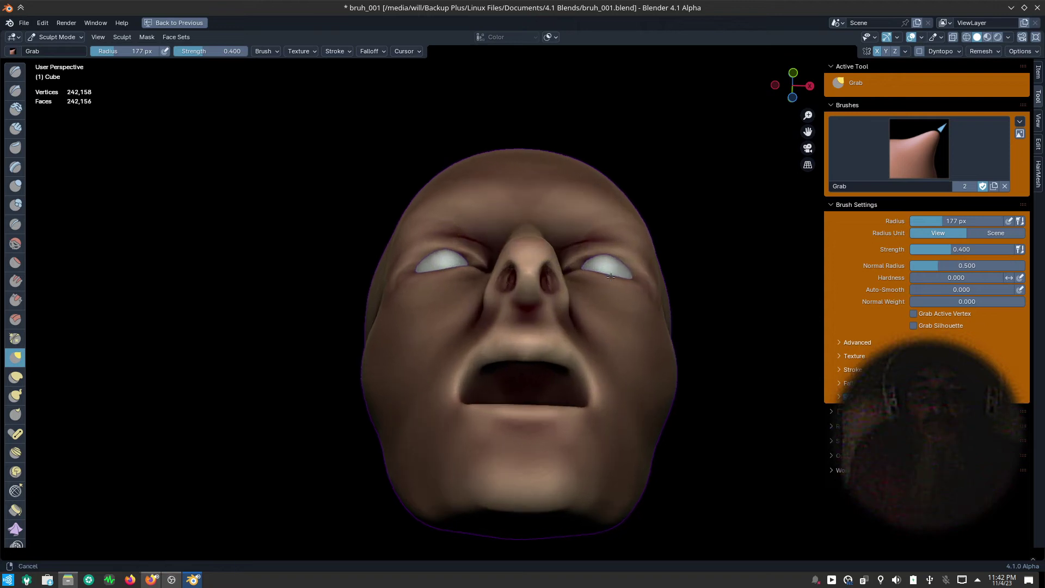
middle_click_drag(560, 320, 563, 369)
left_click_drag(567, 275, 560, 255)
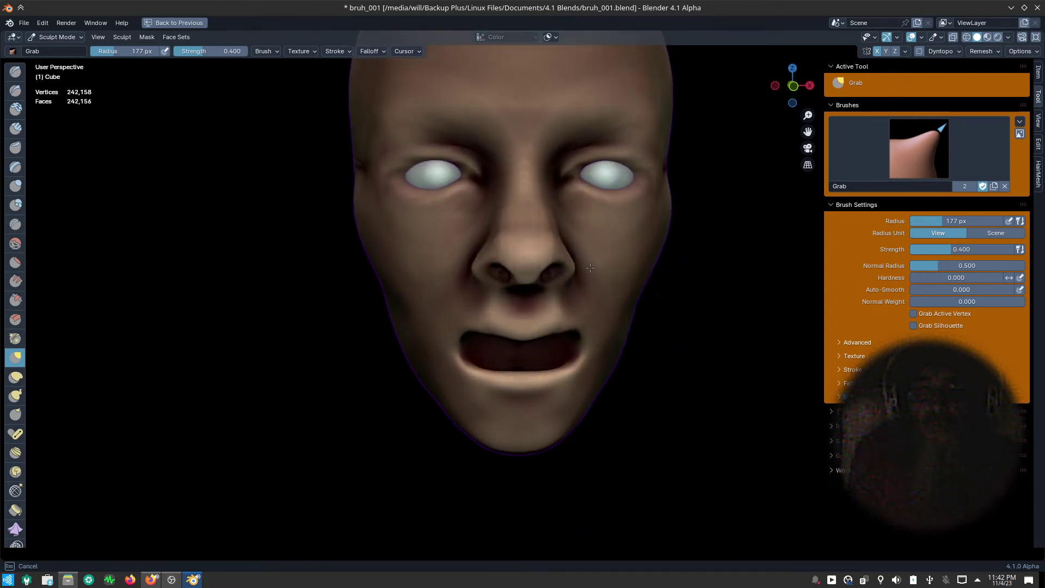
key("ctrl+z")
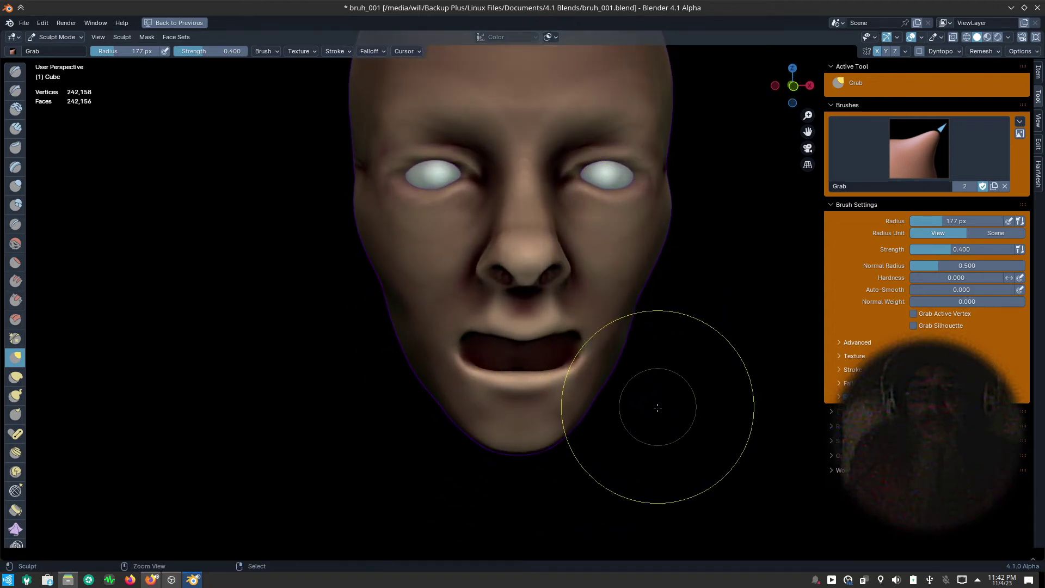
key("ctrl+z")
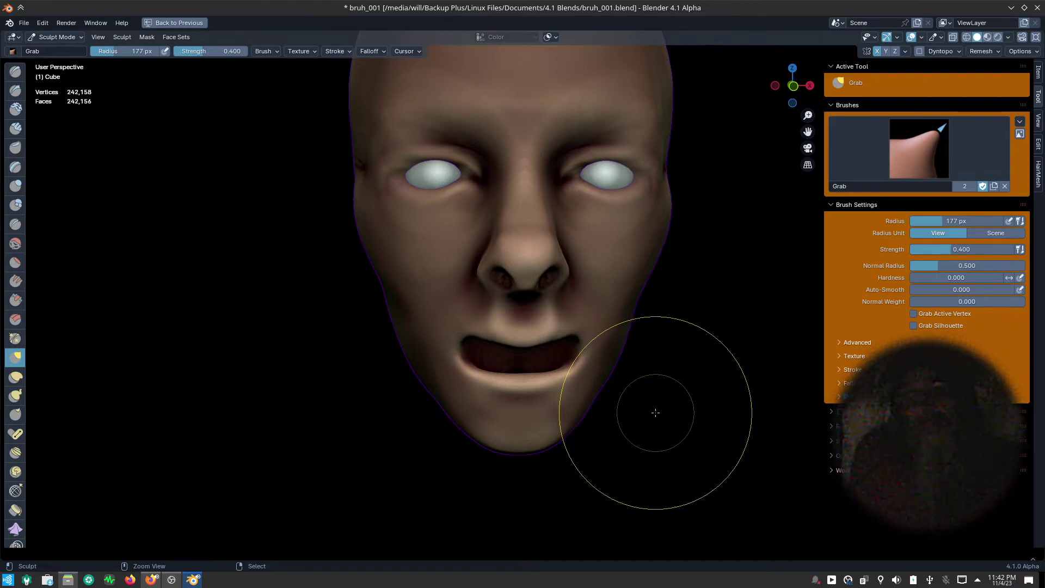
- Revert bruh_001.blend to its last saved state, discard unsaved changes, and orbit to a side view
left_click(26, 26)
mouse_move(50, 57)
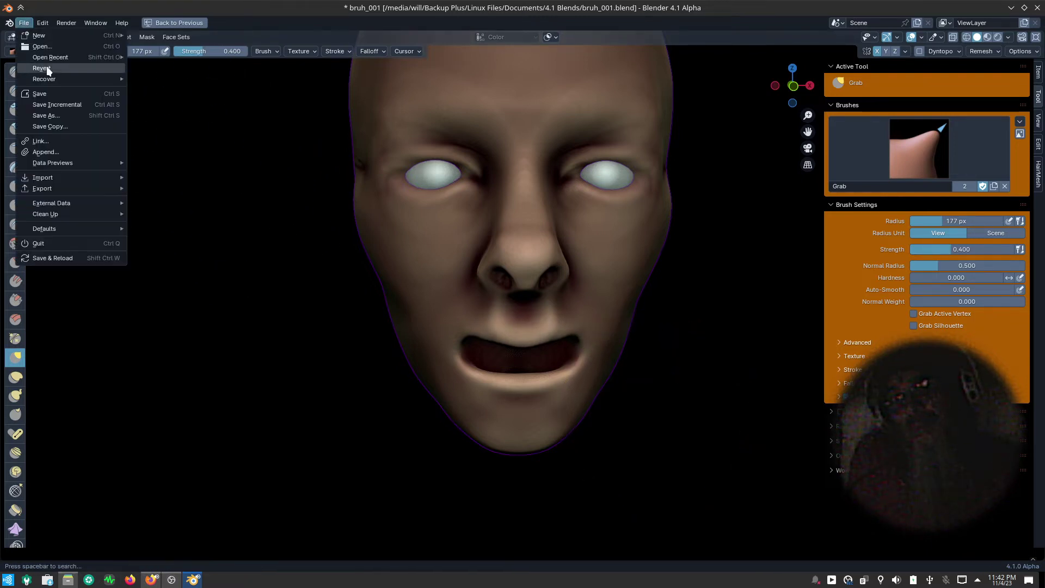
left_click(170, 59)
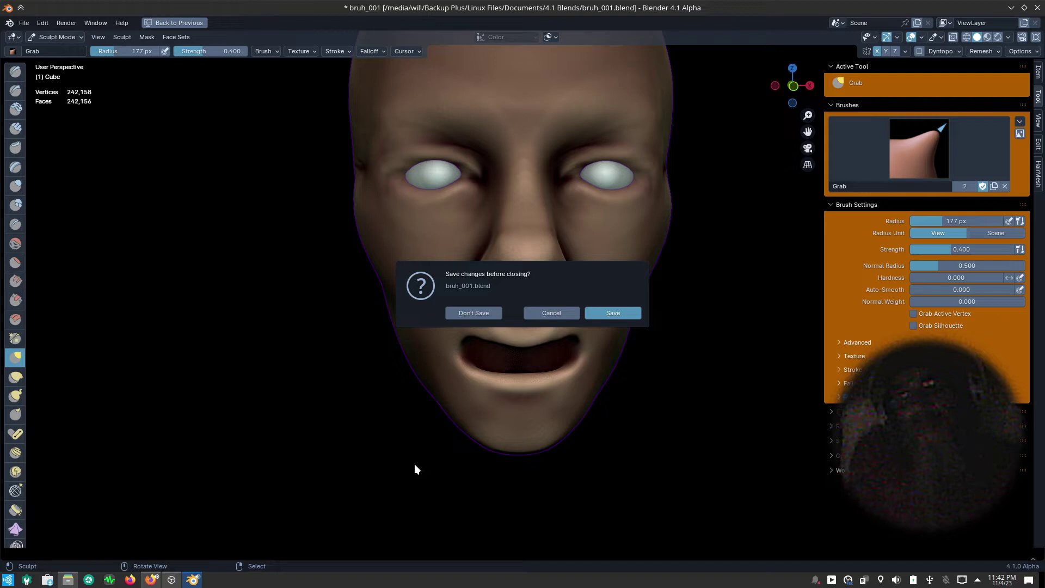
left_click(481, 318)
mouse_move(764, 425)
middle_mouse_down()
mouse_move(735, 482)
mouse_move(583, 426)
mouse_move(642, 448)
mouse_move(602, 420)
middle_mouse_up()
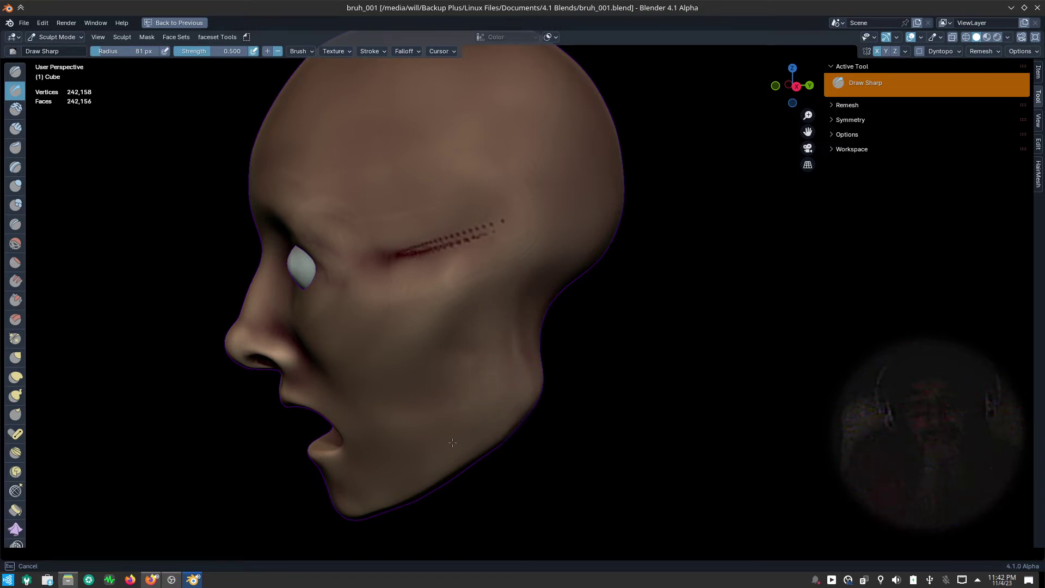
left_click_drag(487, 257, 523, 272)
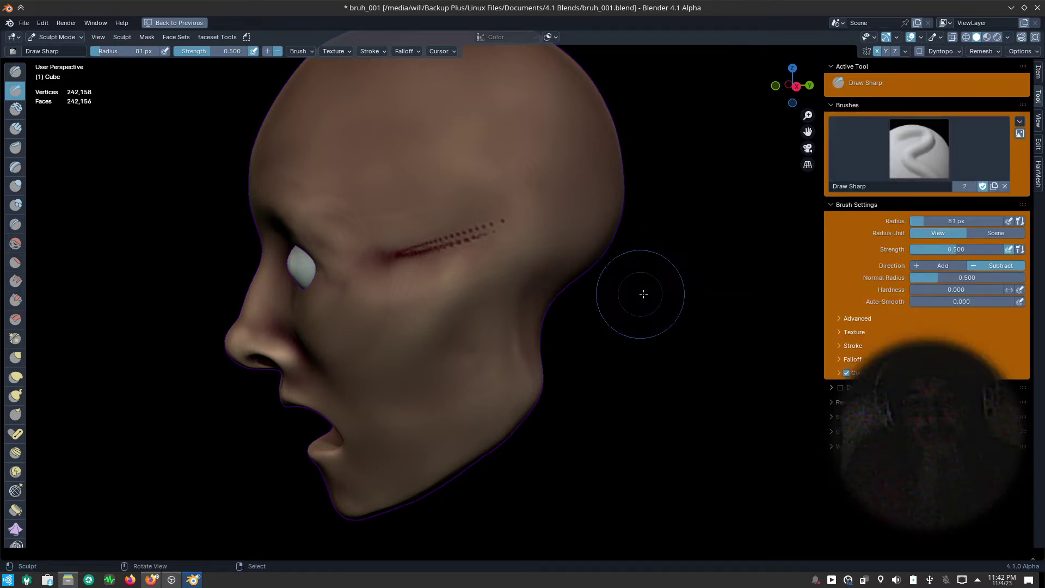
- Set viewport shading to colour by material and view the face from below
left_click(1007, 36)
left_click(925, 192)
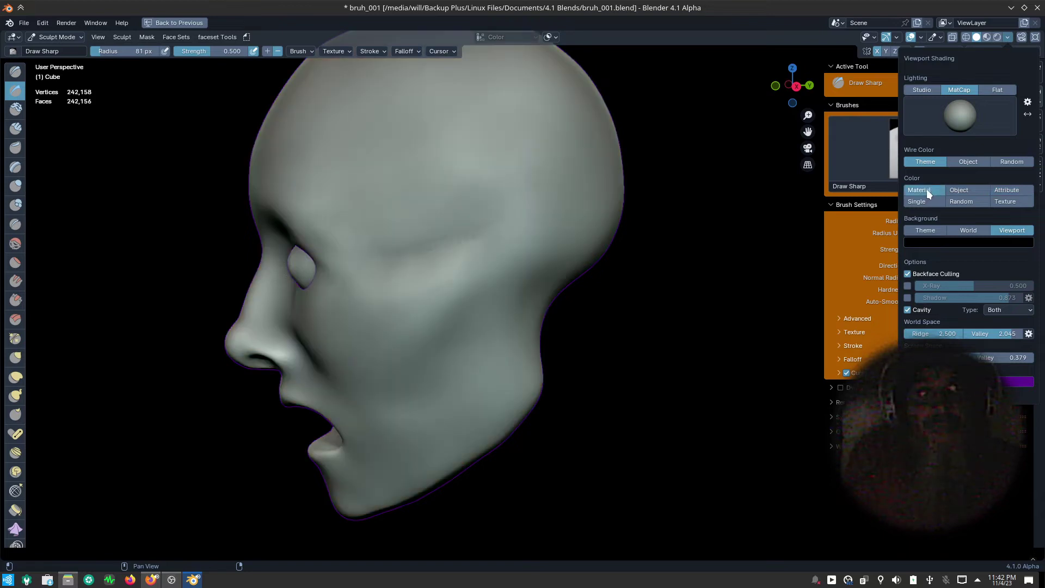
mouse_move(595, 351)
middle_mouse_down()
mouse_move(704, 344)
mouse_move(660, 311)
middle_mouse_up()
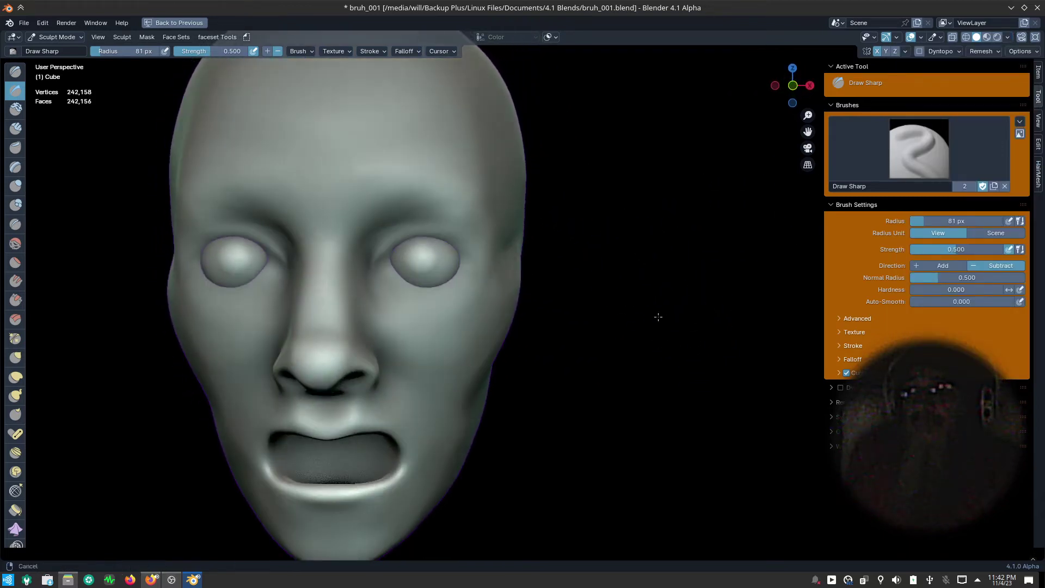
scroll(669, 455, "down", 4)
scroll(665, 443, "up", 3)
mouse_move(676, 500)
middle_mouse_down()
mouse_move(672, 424)
mouse_move(677, 478)
mouse_move(694, 495)
mouse_move(680, 485)
middle_mouse_up()
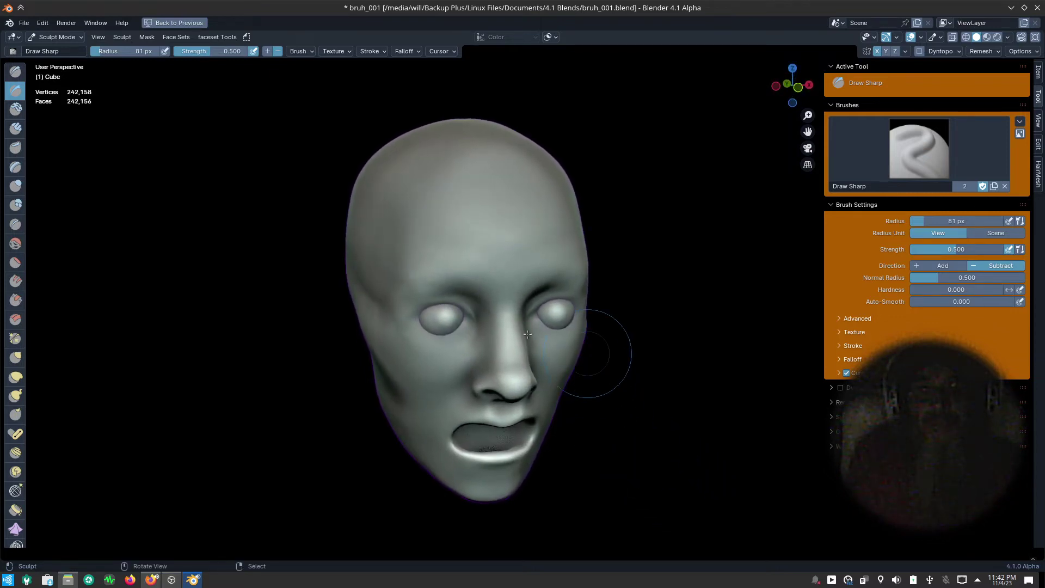
- With Grab, drag eyelid skin over the eyes, shift the nose, and pull the right mouth corner down
key("g")
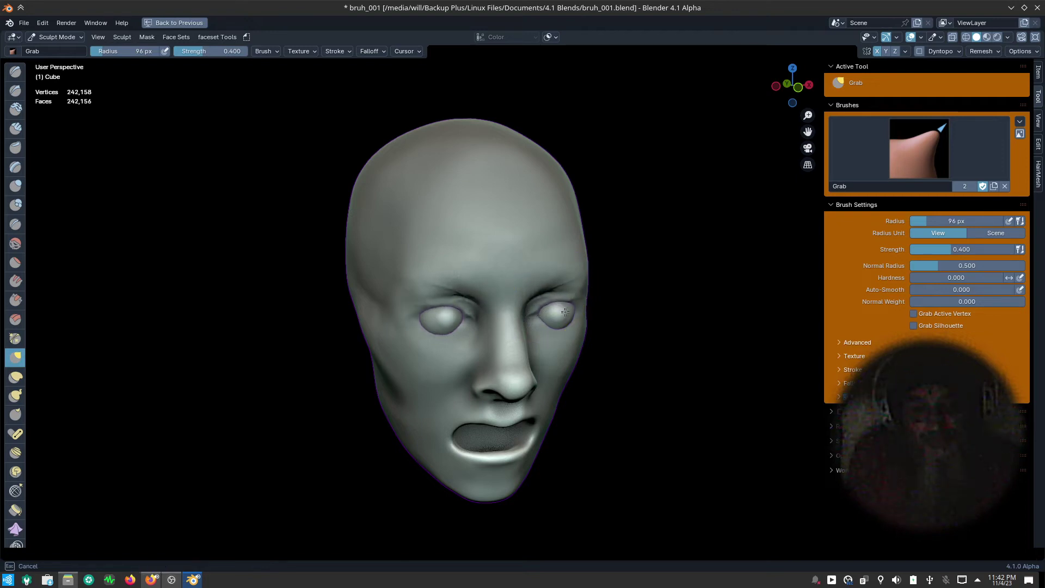
left_click_drag(565, 312, 584, 324)
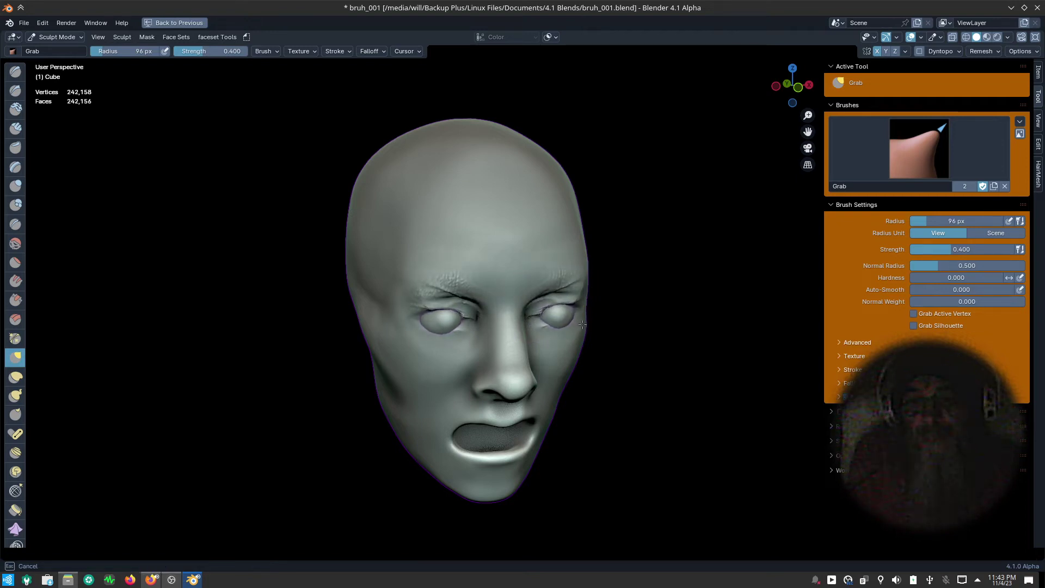
middle_click_drag(686, 385, 495, 386)
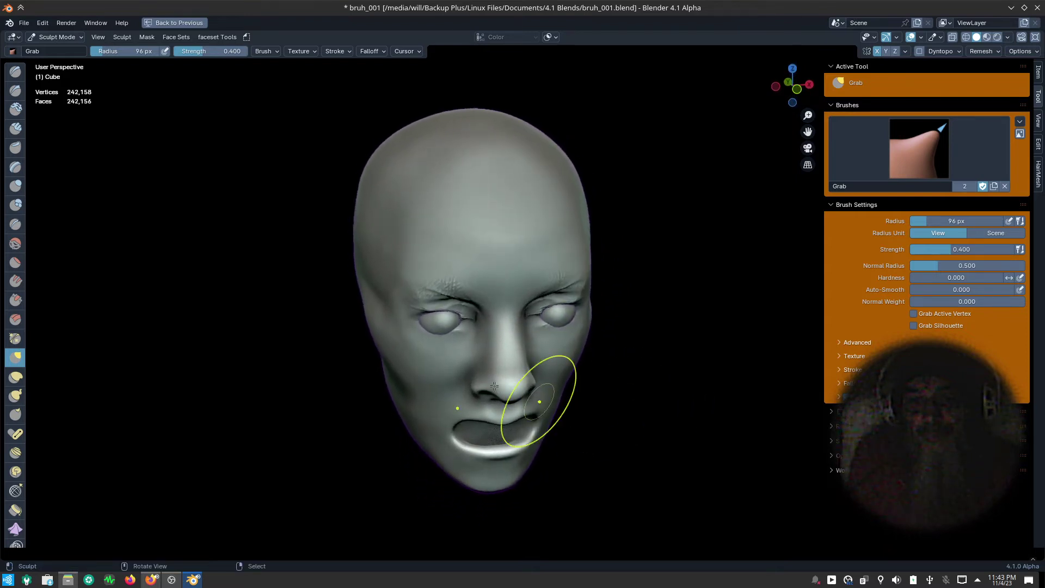
left_click_drag(493, 399, 530, 399)
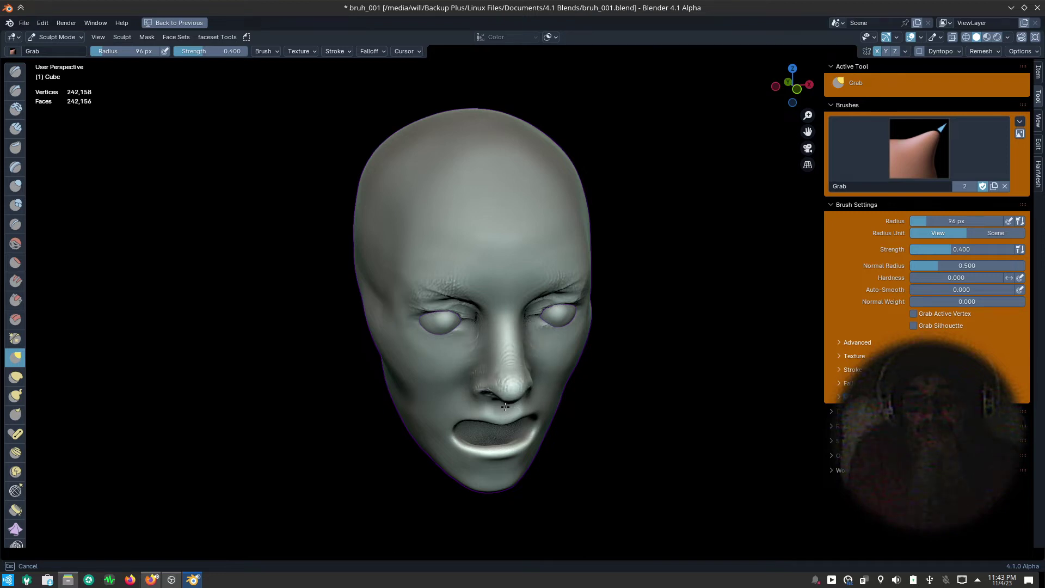
mouse_move(601, 477)
middle_mouse_down()
mouse_move(601, 408)
mouse_move(599, 420)
middle_mouse_up()
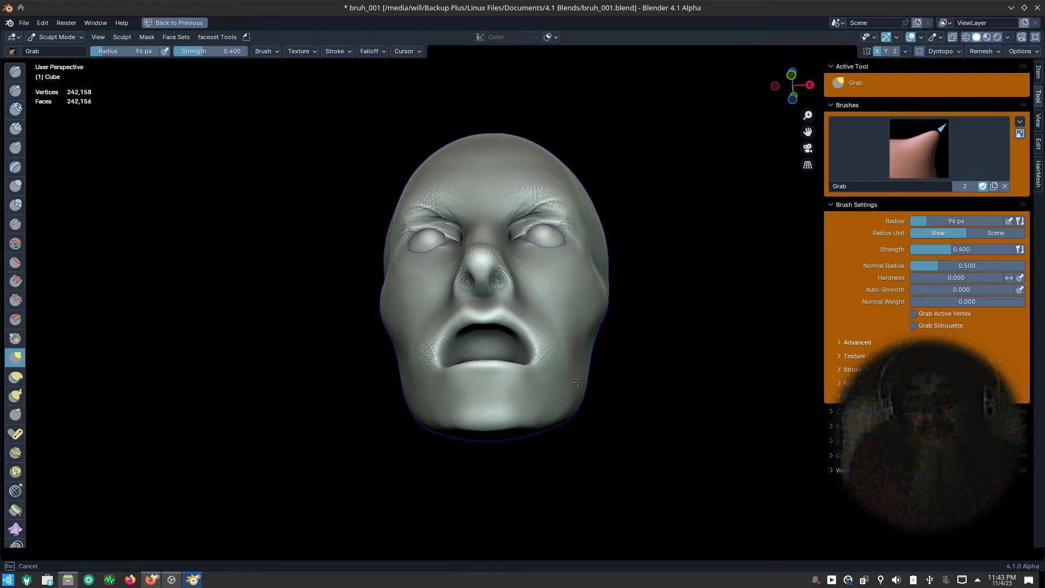
mouse_move(529, 357)
left_mouse_down()
mouse_move(527, 373)
mouse_move(488, 390)
mouse_move(541, 393)
left_mouse_up()
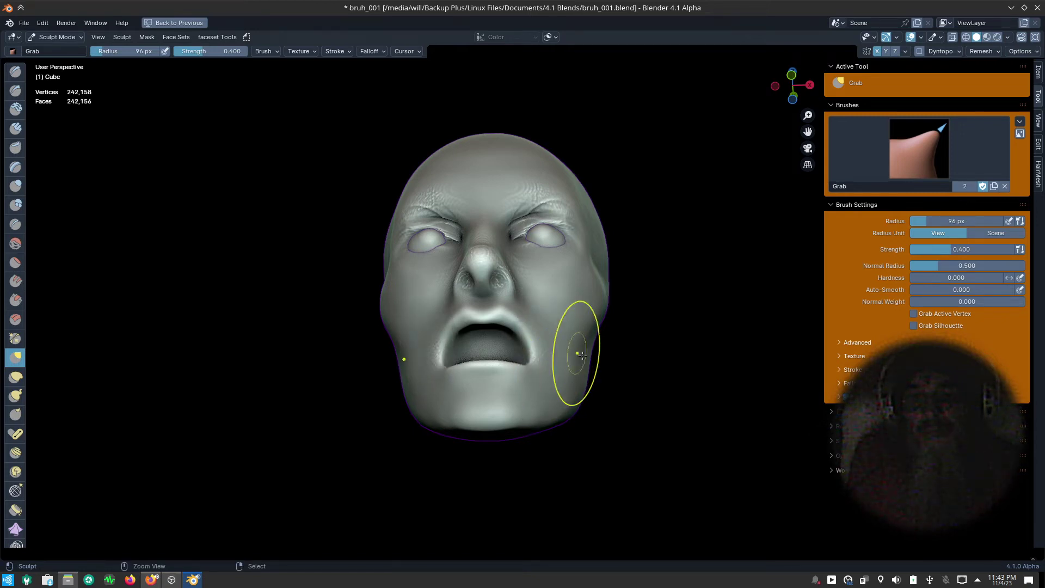
- Enlarge Grab to 246 px, pull the mouth wide open, and undo the last face edit
key("f")
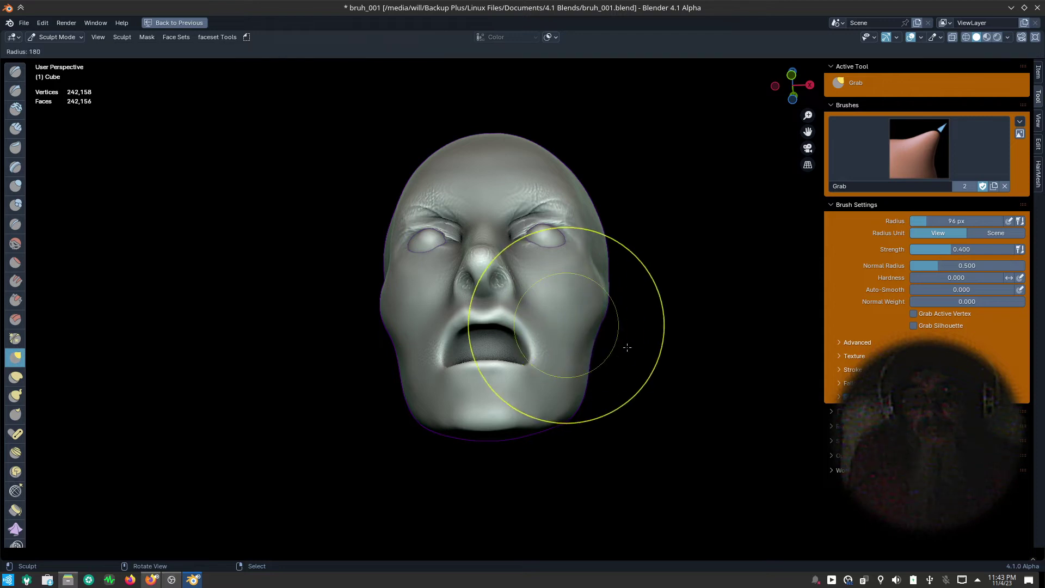
left_click(550, 348)
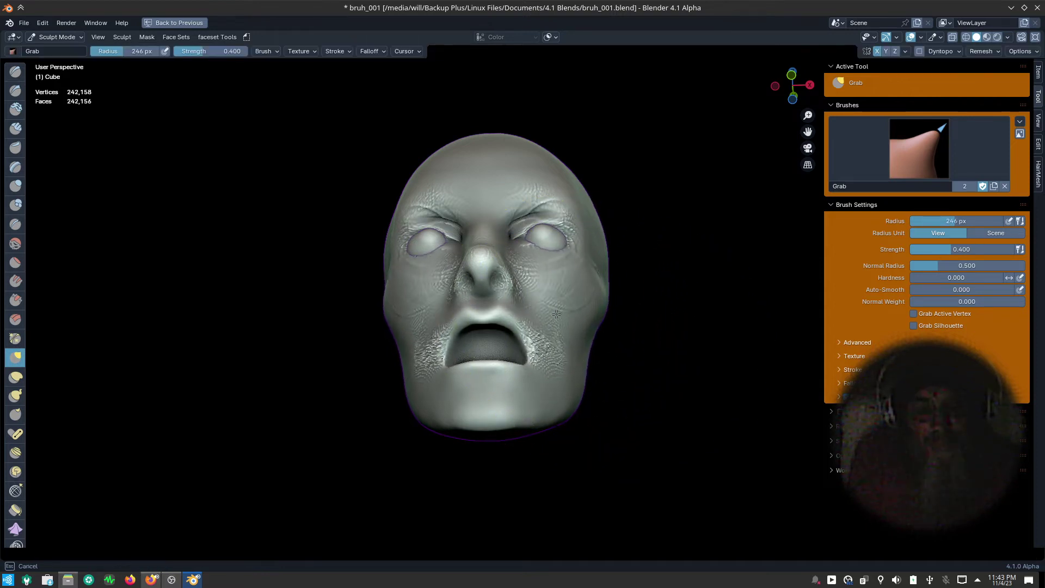
mouse_move(561, 314)
left_mouse_down()
mouse_move(540, 316)
mouse_move(553, 257)
left_mouse_up()
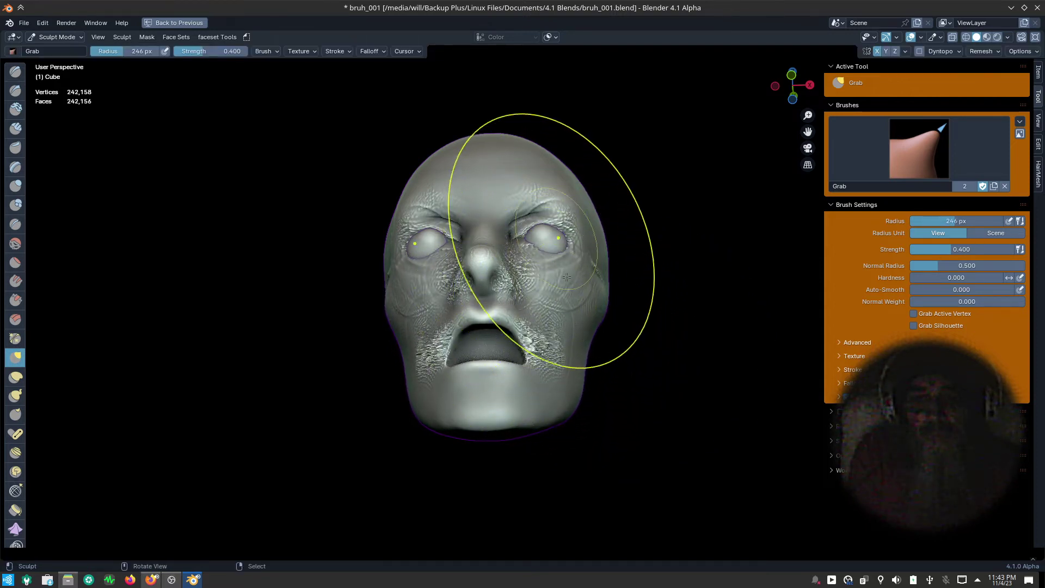
middle_click_drag(553, 257, 607, 410)
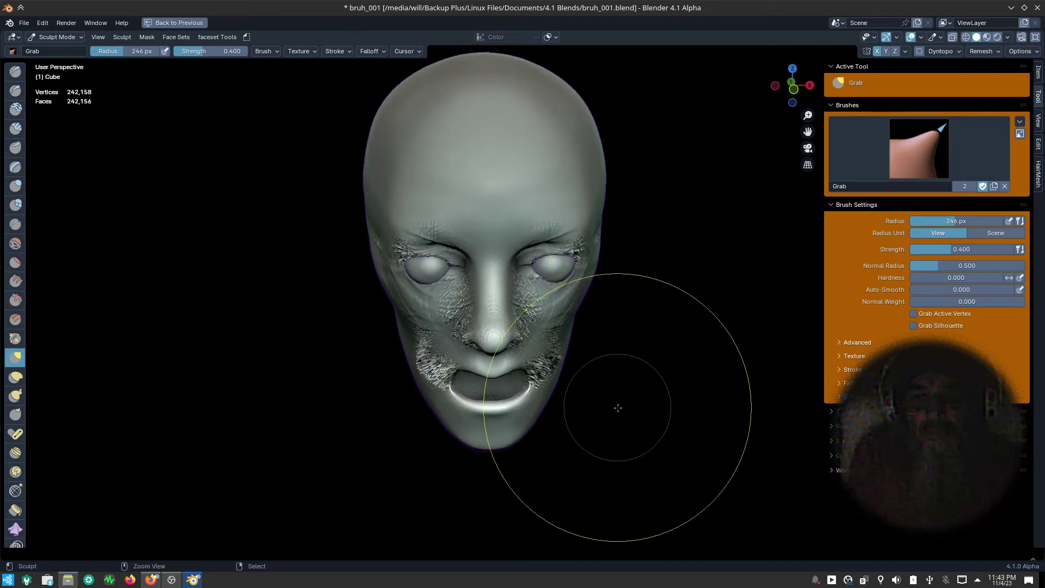
mouse_move(610, 408)
left_mouse_down()
mouse_move(548, 343)
mouse_move(589, 412)
left_mouse_up()
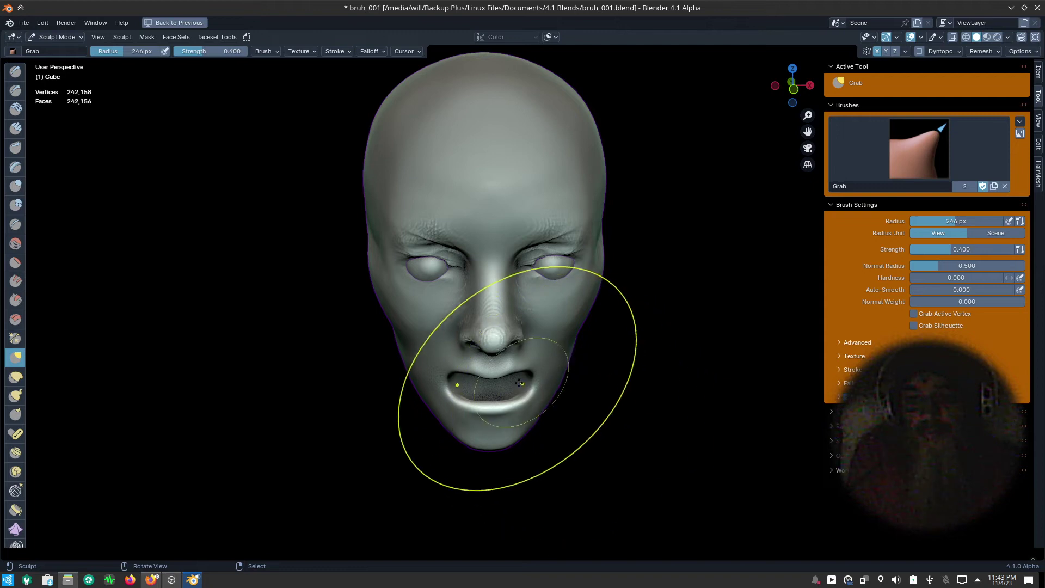
mouse_move(507, 381)
left_mouse_down()
mouse_move(503, 412)
mouse_move(500, 389)
left_mouse_up()
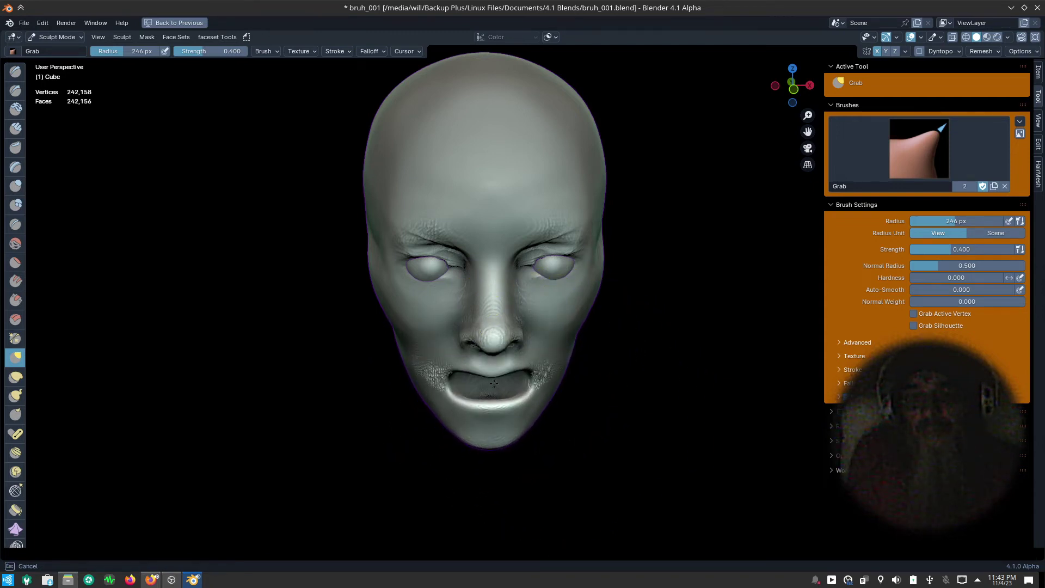
mouse_move(560, 434)
middle_mouse_down()
mouse_move(591, 436)
mouse_move(625, 407)
middle_mouse_up()
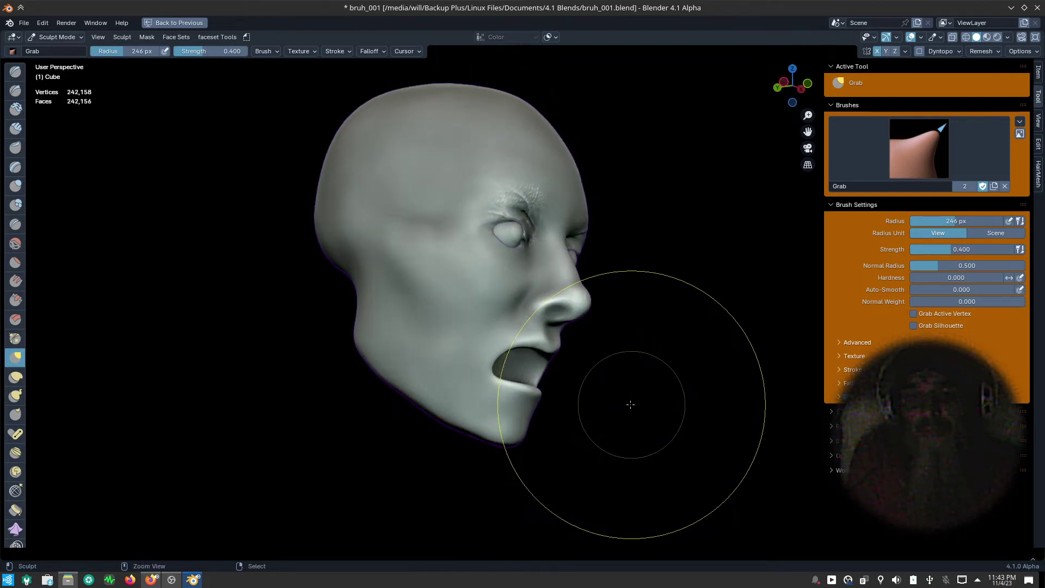
key("ctrl+z")
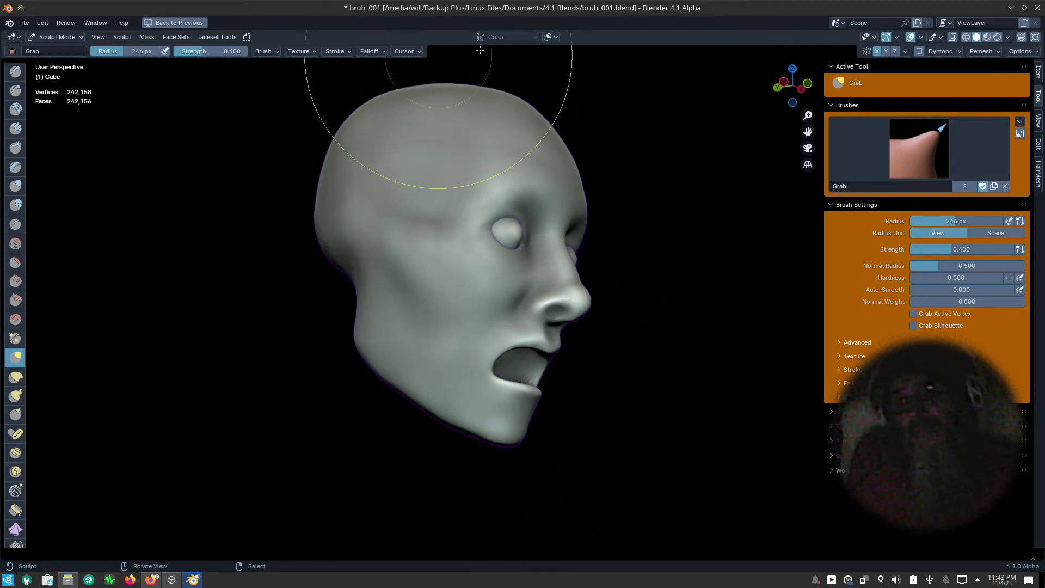
left_click(555, 37)
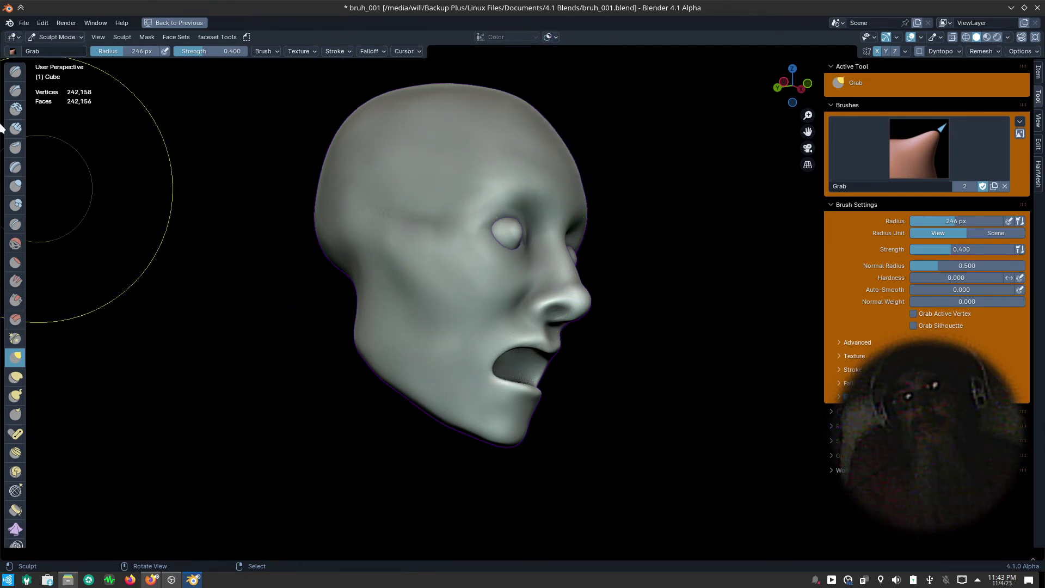
- Select the Grim_Eye Draw brush and test-stamp it over the eyes, then undo
left_click(15, 72)
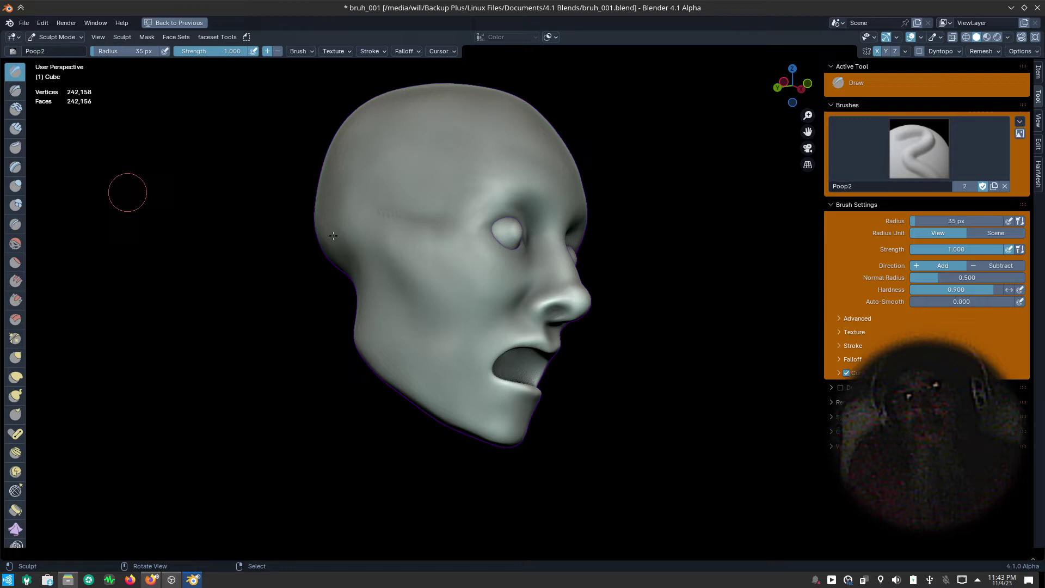
left_click(926, 147)
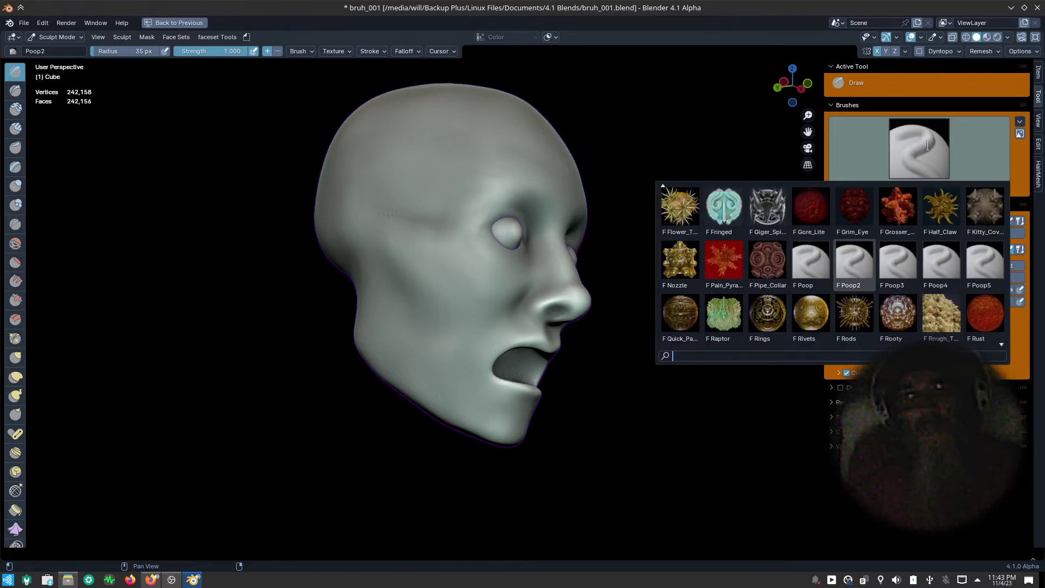
left_click(862, 213)
middle_click_drag(618, 276, 538, 259)
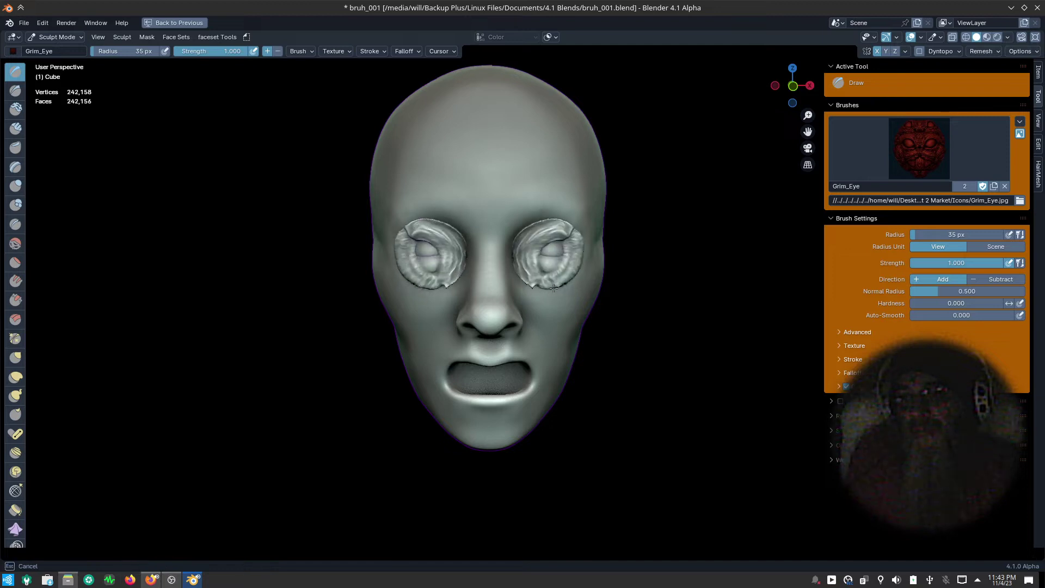
left_click_drag(545, 251, 545, 251)
key("ctrl+z")
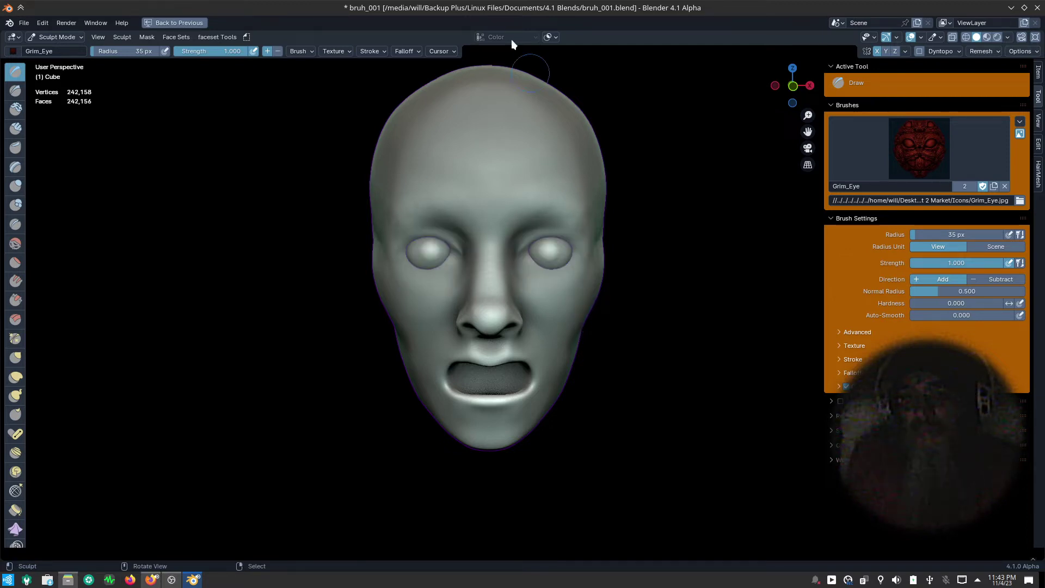
- Apply a falloff curve preset and stamp Grim_Eye into a thick ridged band over eyes and brow
left_click(441, 51)
left_click(403, 72)
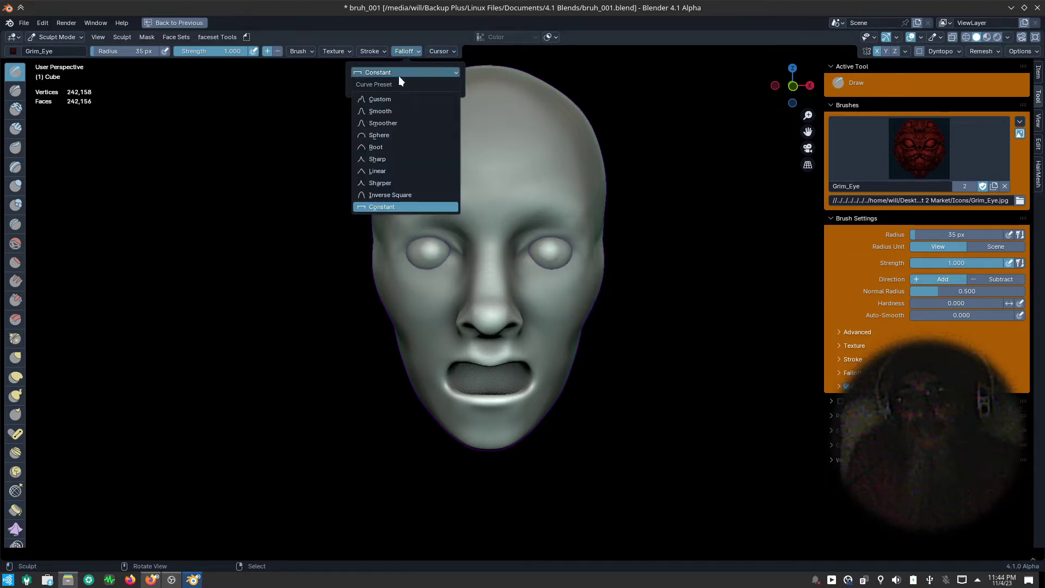
left_click_drag(548, 257, 518, 293)
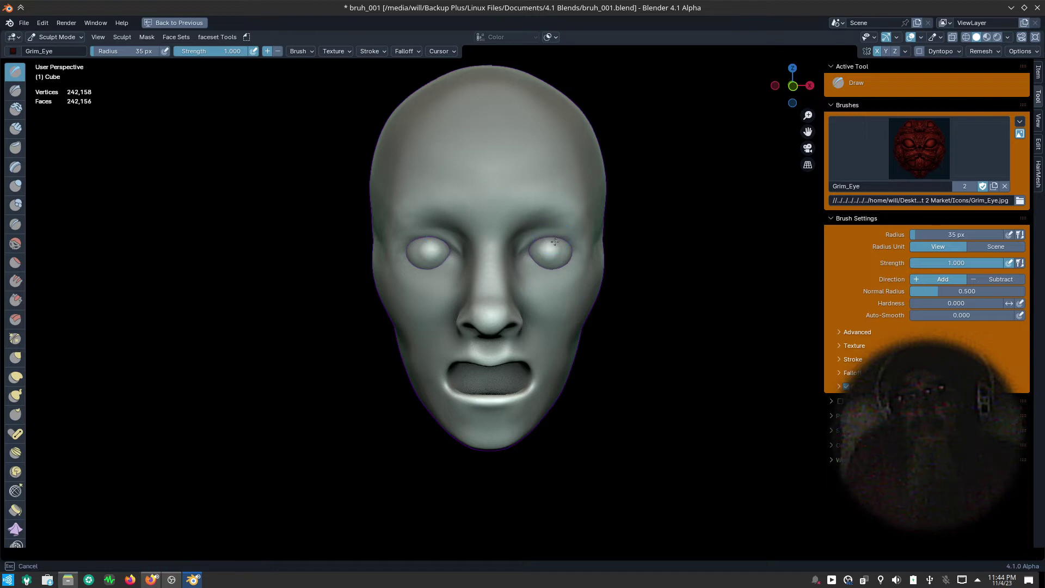
left_click_drag(554, 242, 527, 285)
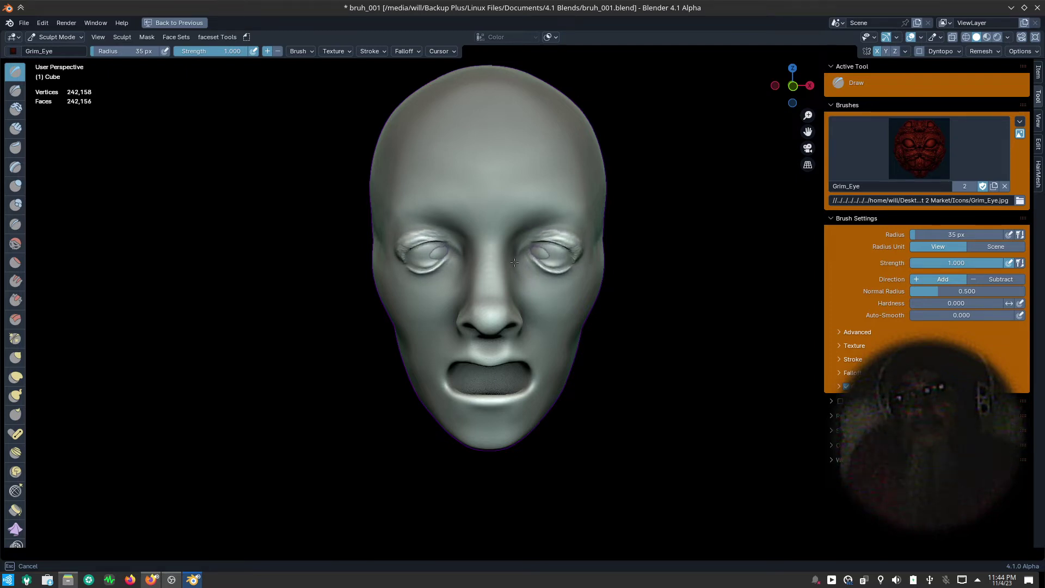
middle_click_drag(505, 312, 529, 285)
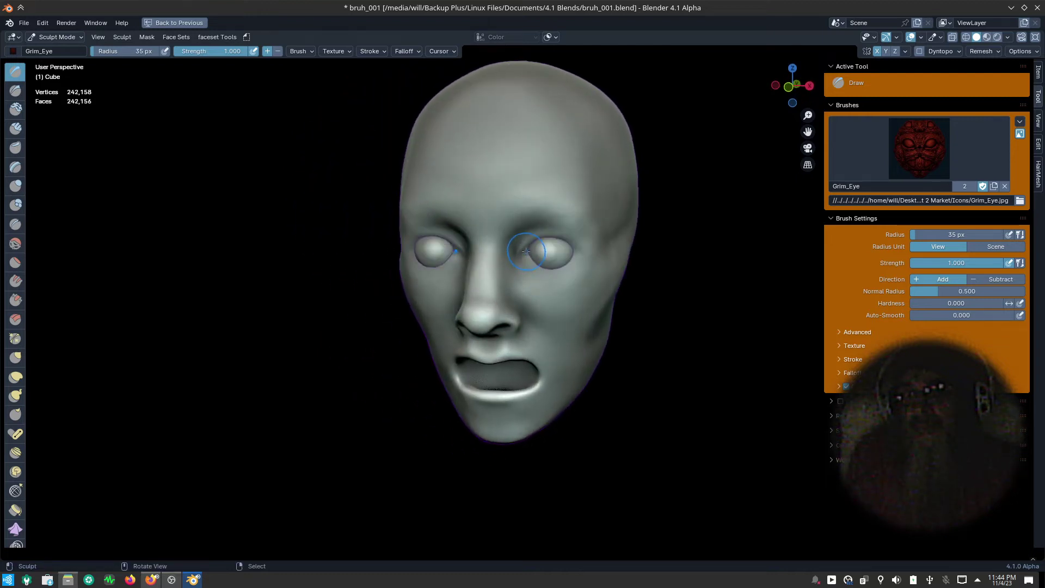
left_click_drag(499, 290, 431, 321)
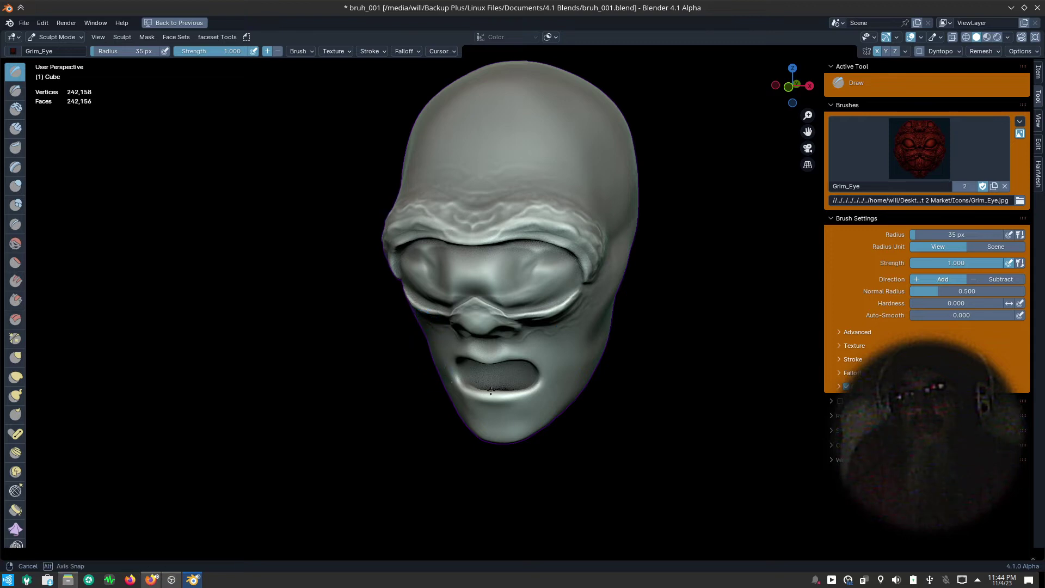
middle_click_drag(491, 391, 473, 358)
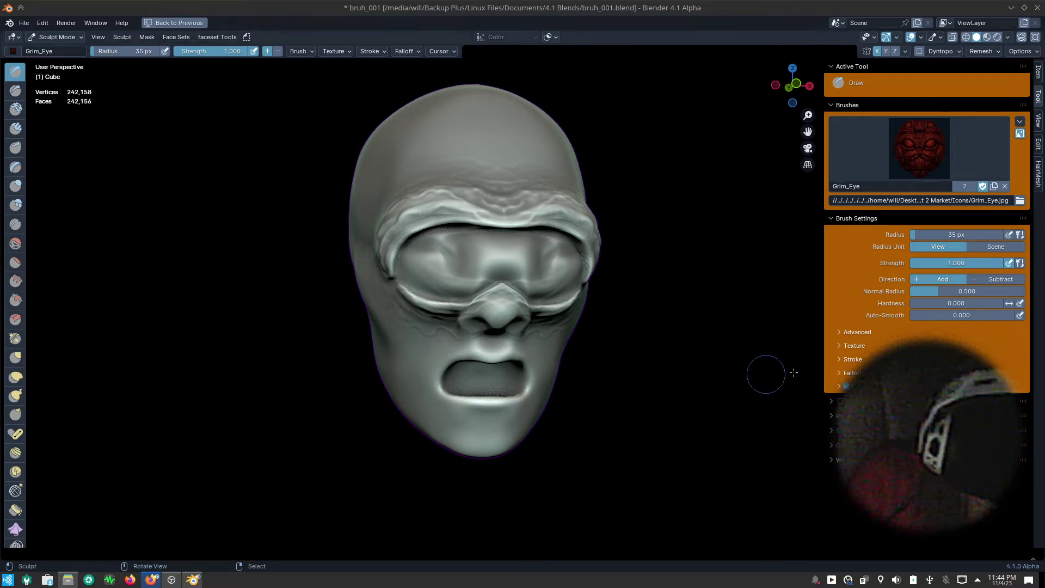
- Undo the goggle band and save bruh_001.blend
middle_click_drag(552, 427, 555, 394)
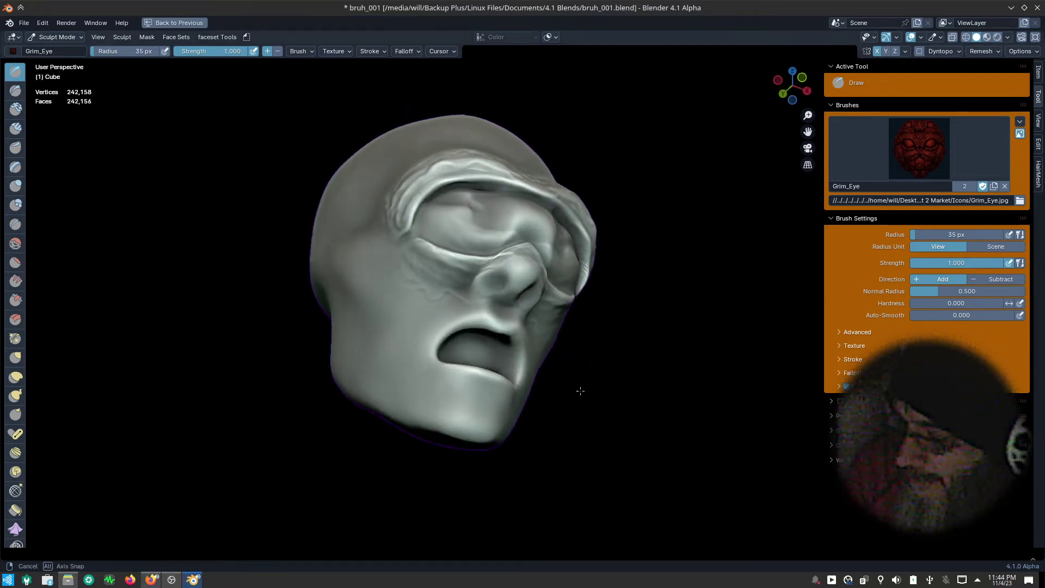
key("ctrl+z")
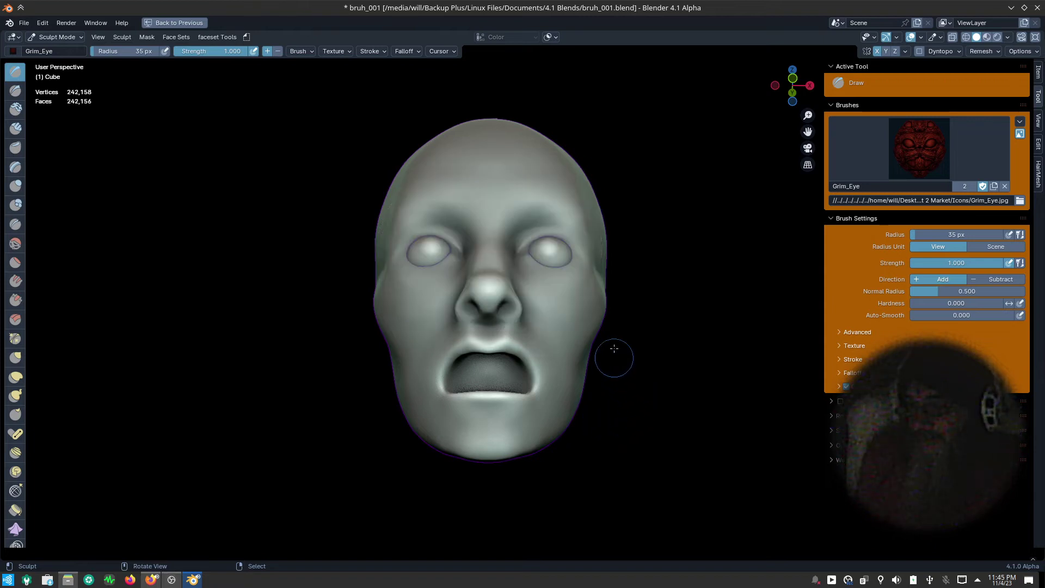
mouse_move(612, 354)
middle_mouse_down()
mouse_move(634, 430)
mouse_move(606, 454)
middle_mouse_up()
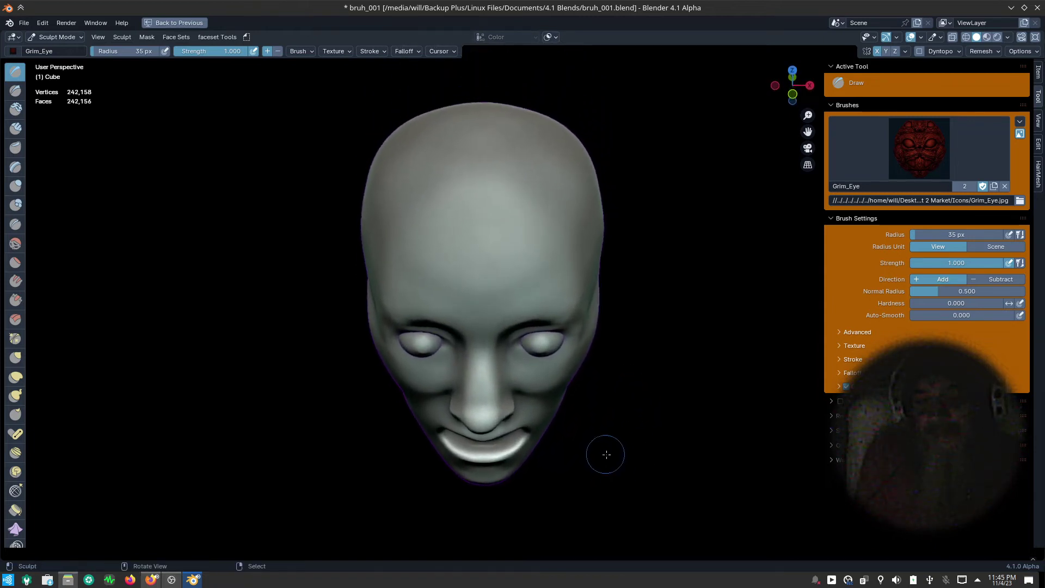
key("ctrl+s")
left_click(545, 422)
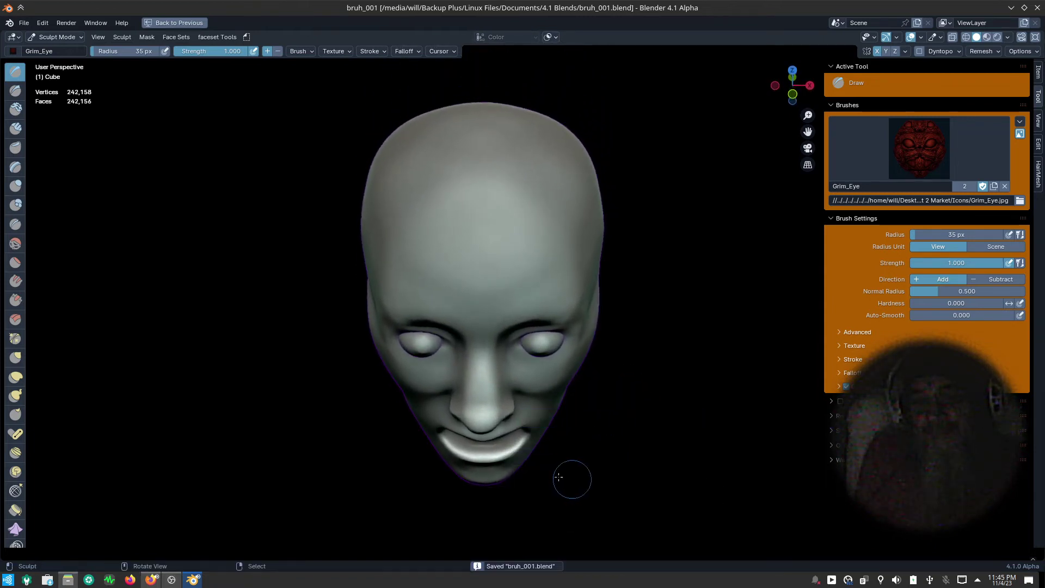
mouse_move(327, 315)
middle_mouse_down()
mouse_move(392, 280)
mouse_move(260, 195)
middle_mouse_up()
- Open chameleon_Monster_002.blend and zoom in close on the copper skull's underside
left_click(23, 22)
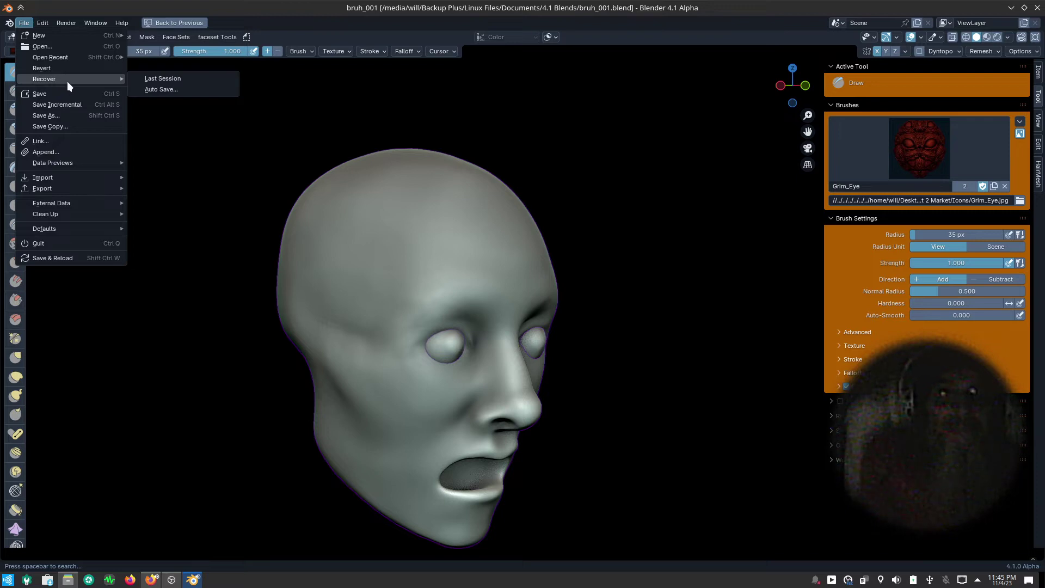
mouse_move(50, 57)
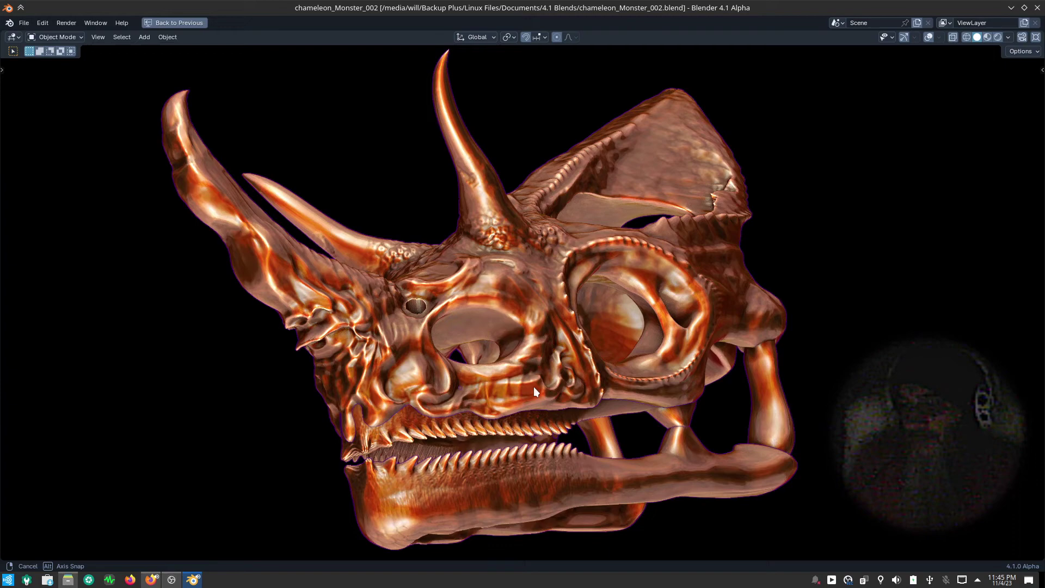
mouse_move(534, 387)
middle_mouse_down()
mouse_move(484, 247)
mouse_move(584, 465)
mouse_move(591, 284)
mouse_move(332, 317)
middle_mouse_up()
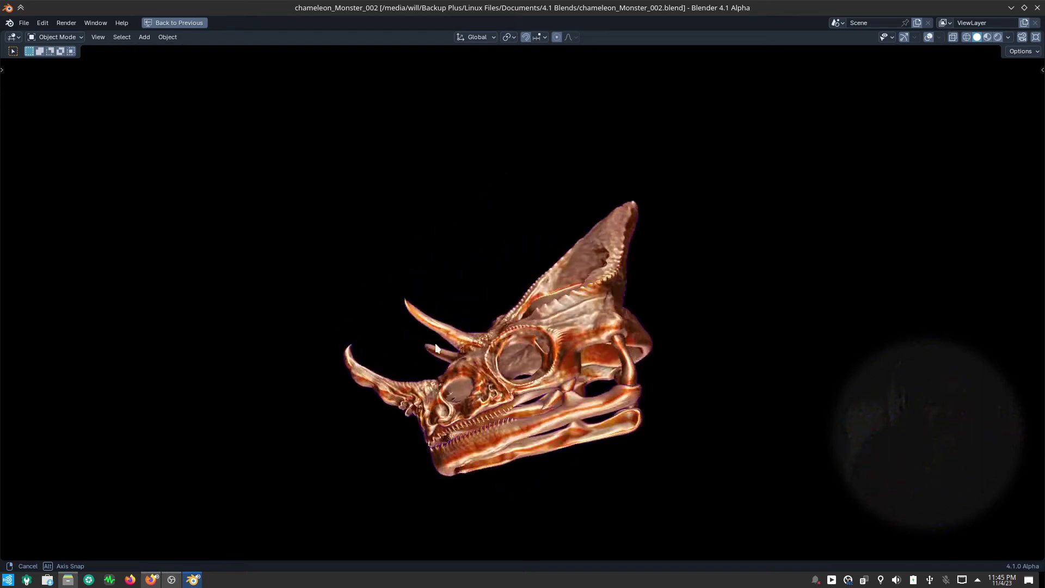
scroll(509, 279, "up", 5)
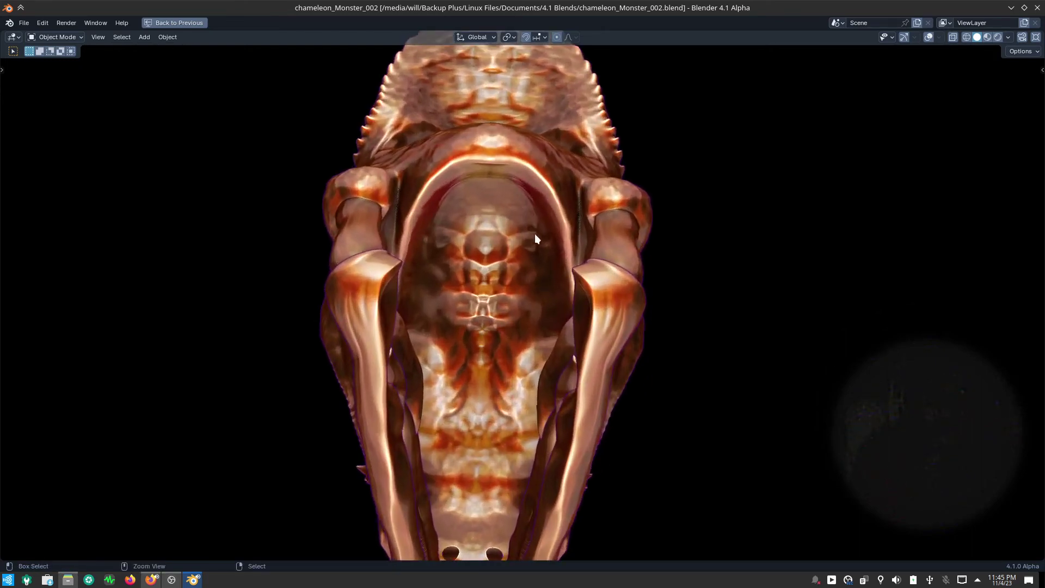
mouse_move(534, 234)
middle_mouse_down()
mouse_move(501, 220)
mouse_move(483, 257)
middle_mouse_up()
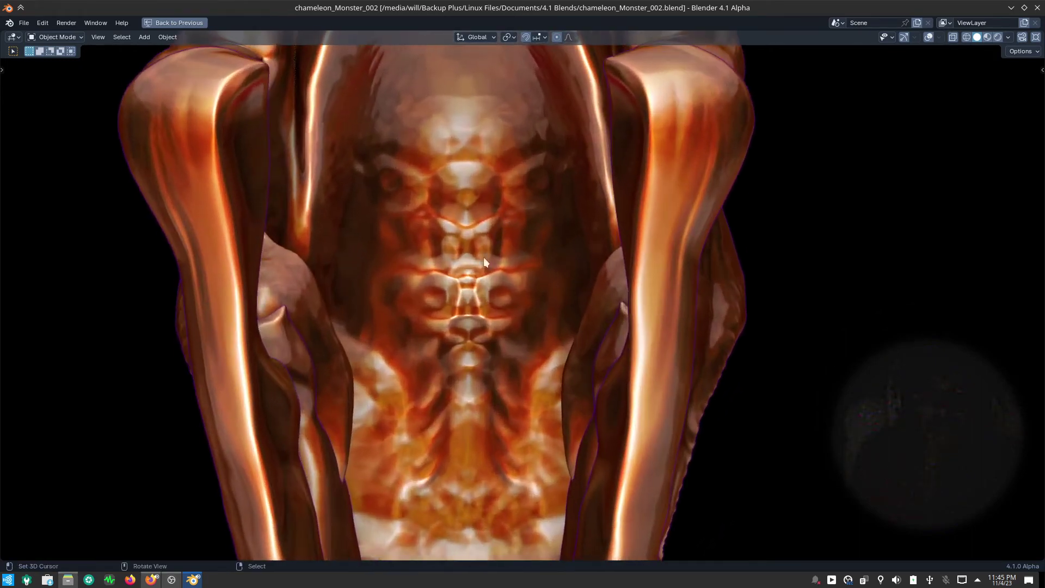
- Put the chameleon skull in Sculpt Mode, choose Draw Sharp, and raise mirrored bumps on the brow
key("ctrl+Tab")
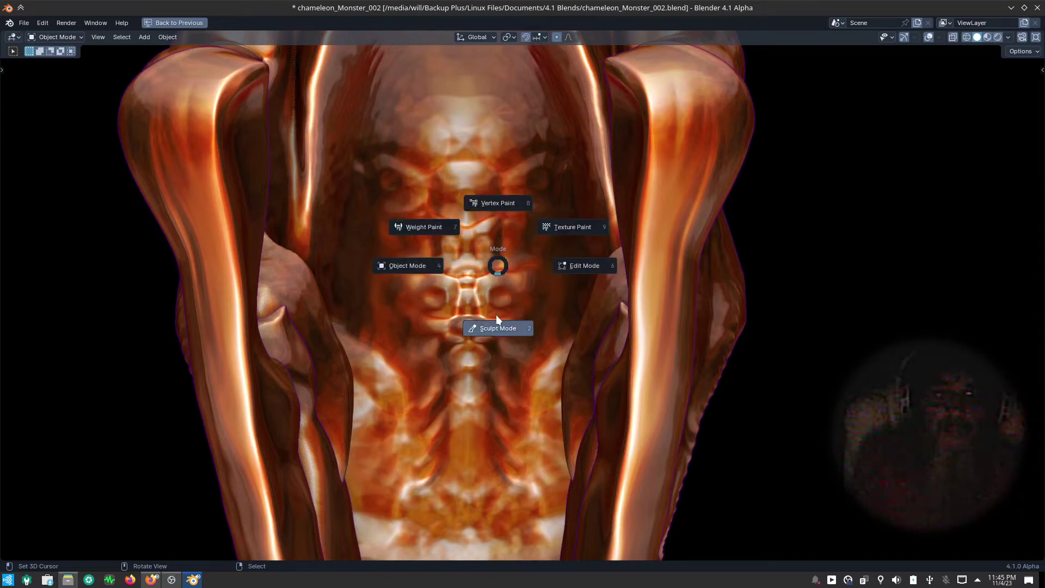
left_click(511, 362)
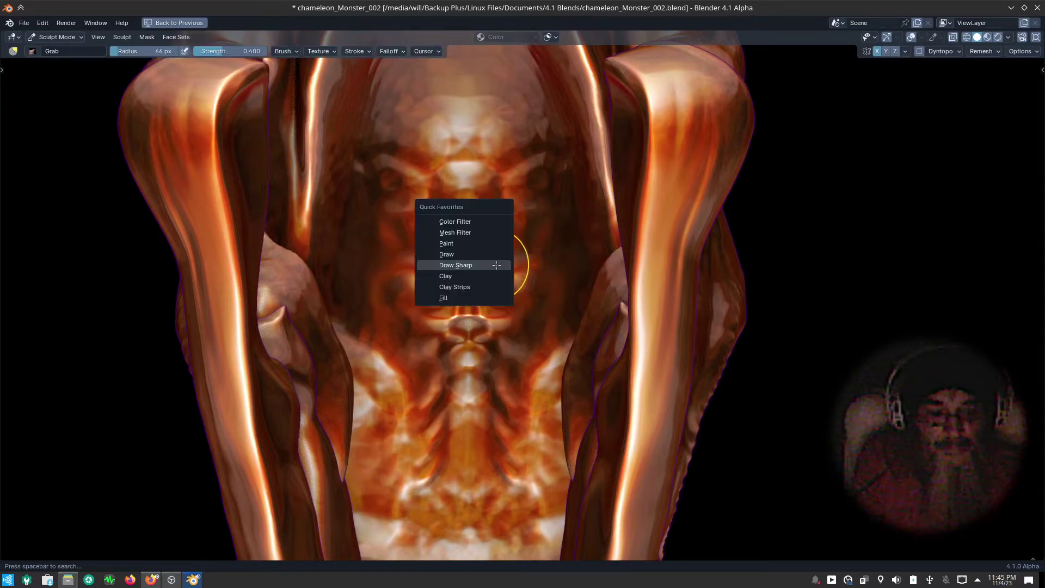
key("q")
left_click(497, 266)
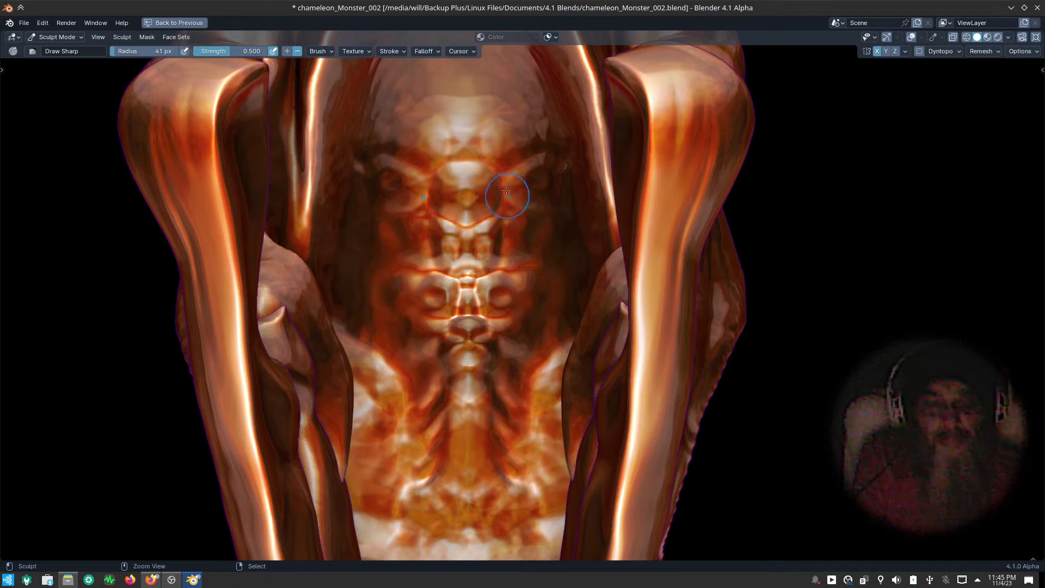
left_click_drag(455, 226, 538, 159)
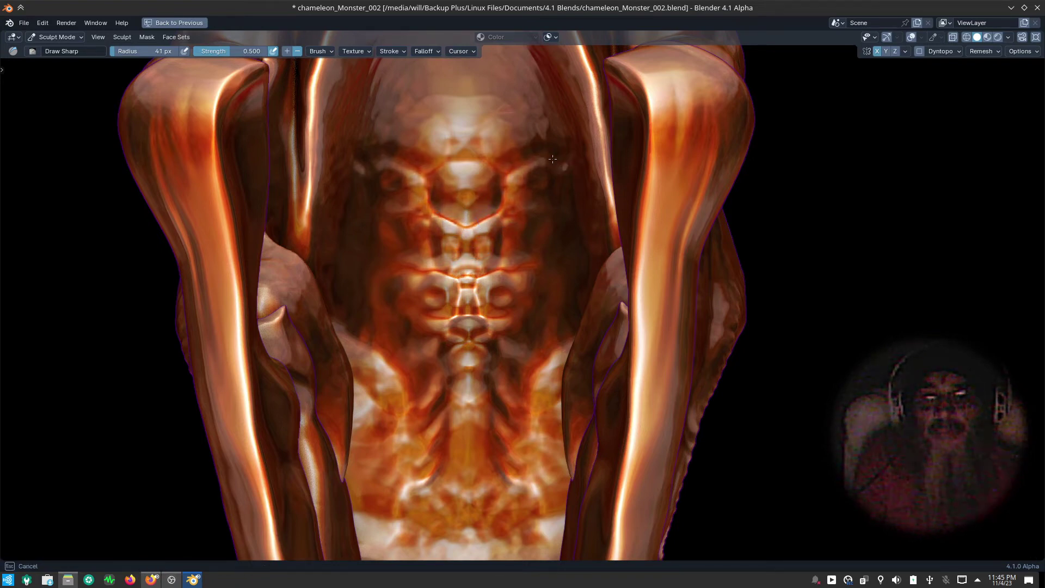
left_click_drag(484, 197, 480, 198)
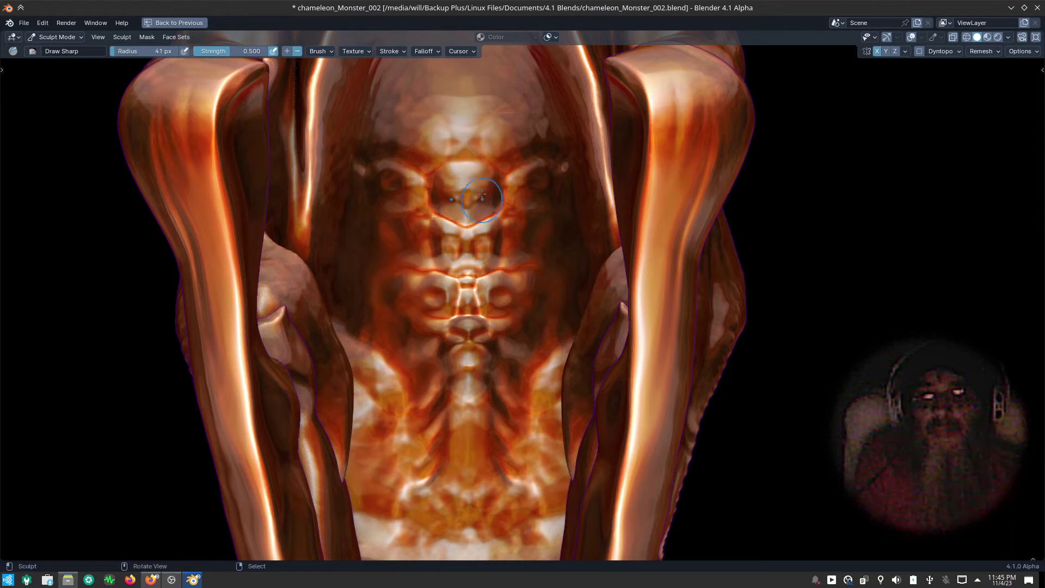
left_click_drag(479, 143, 503, 147)
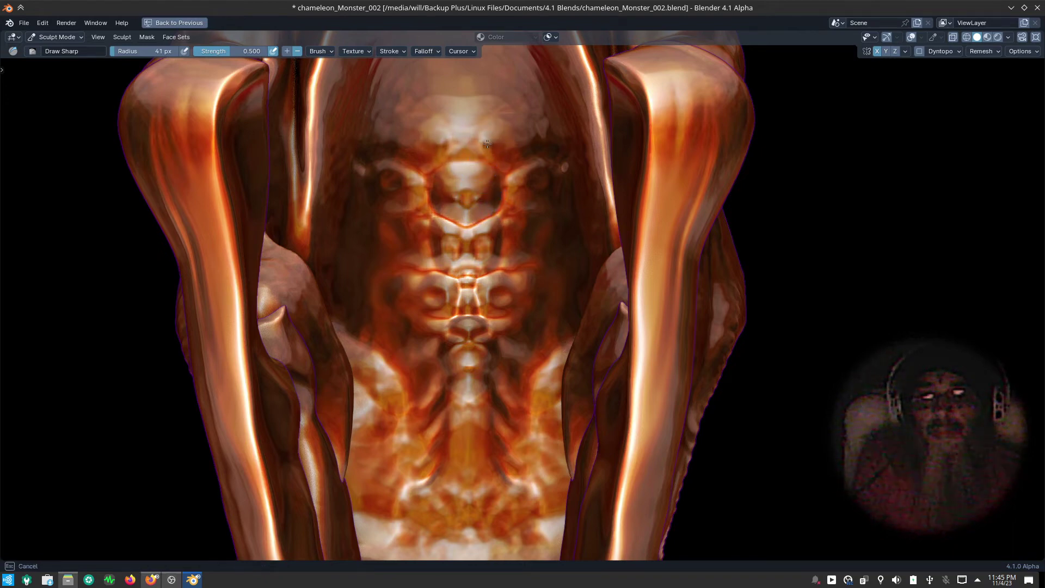
- Switch to a plain grey MatCap and deepen mirrored detail near the eye sockets
left_click(1008, 35)
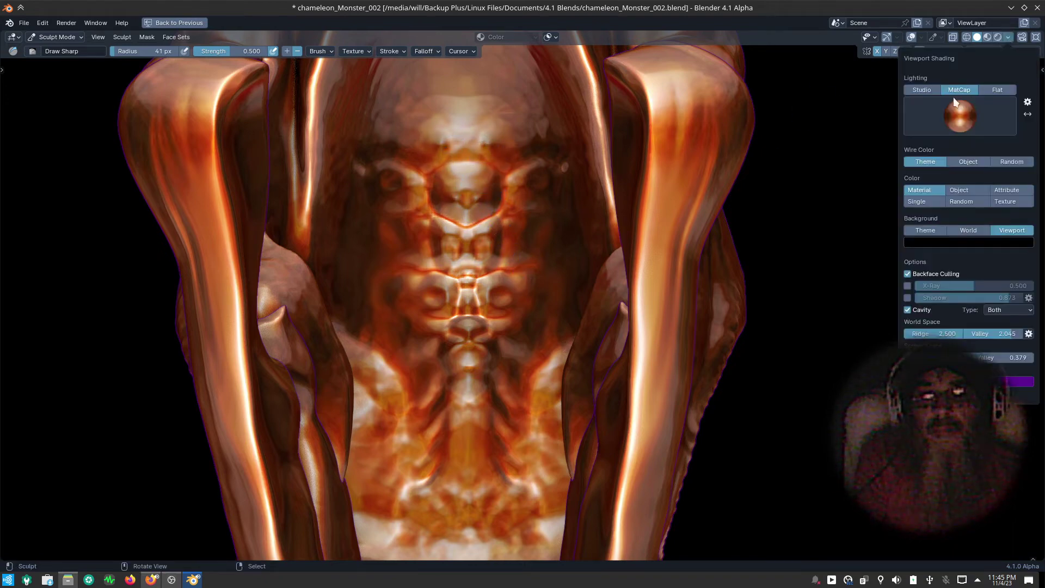
left_click(957, 117)
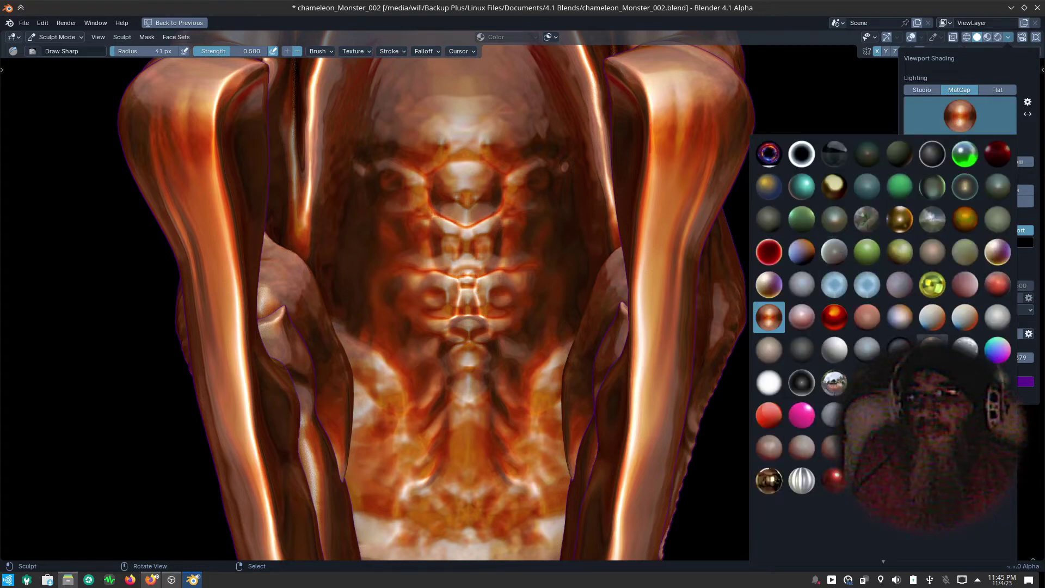
left_click(864, 351)
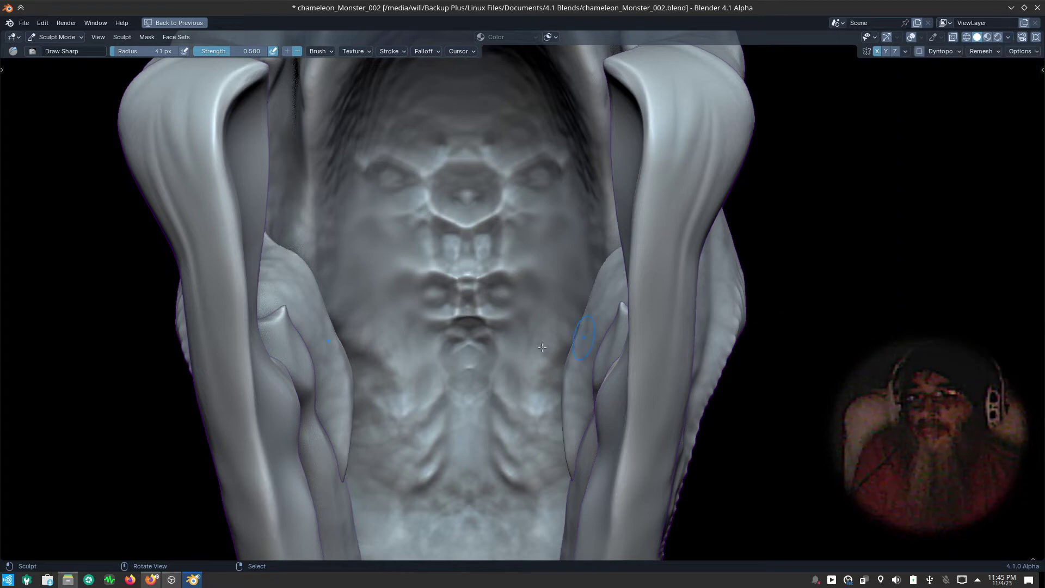
left_click_drag(529, 230, 562, 248)
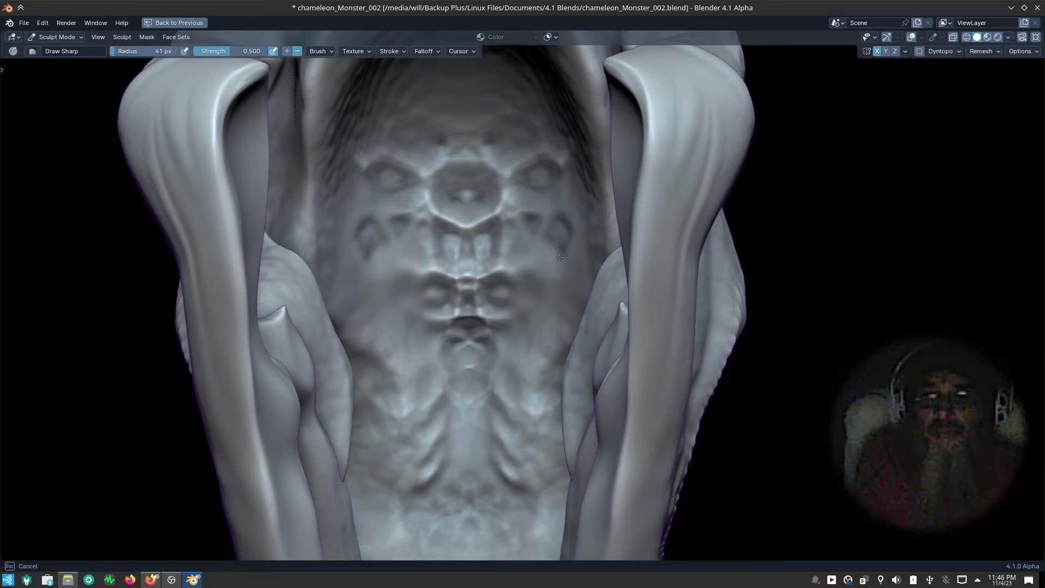
left_click_drag(524, 198, 517, 201)
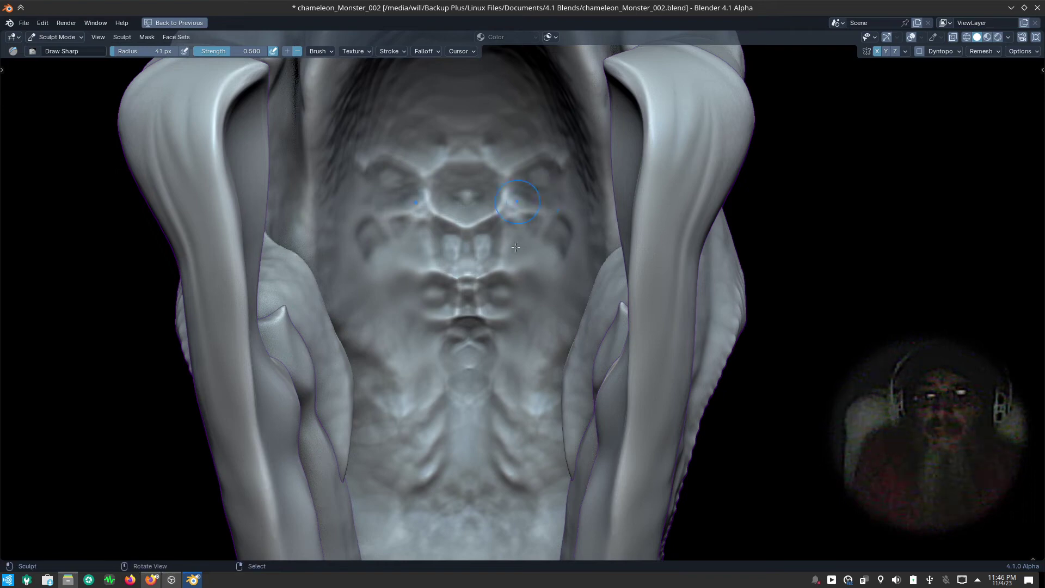
- Deepen the mouth forms and carve a mirrored V-shaped ridge at and below the chin
mouse_move(510, 290)
left_mouse_down()
mouse_move(492, 313)
mouse_move(499, 347)
left_mouse_up()
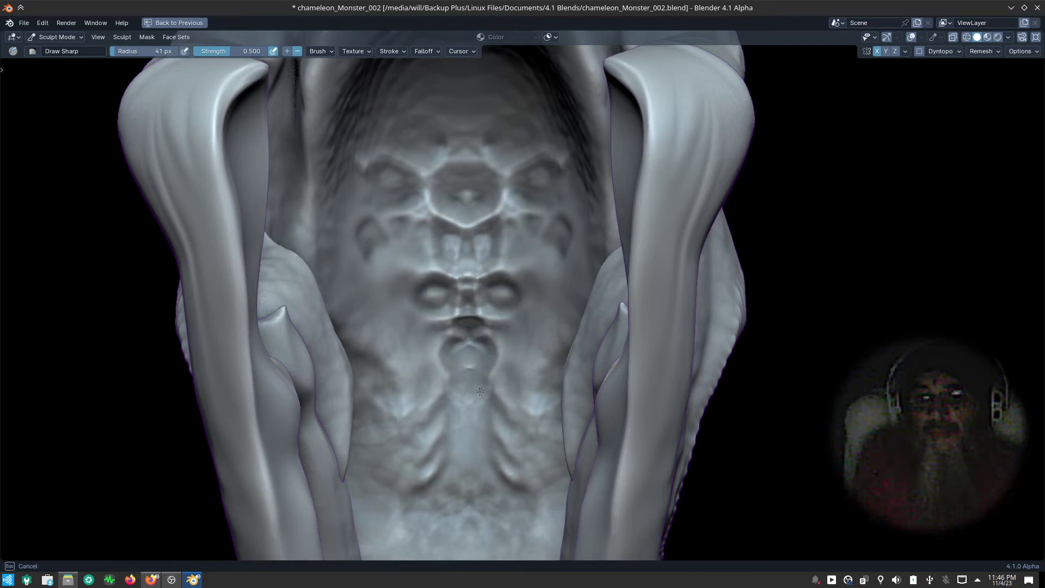
mouse_move(480, 391)
left_mouse_down()
mouse_move(497, 375)
mouse_move(513, 419)
mouse_move(500, 503)
left_mouse_up()
left_click_drag(497, 438, 525, 503)
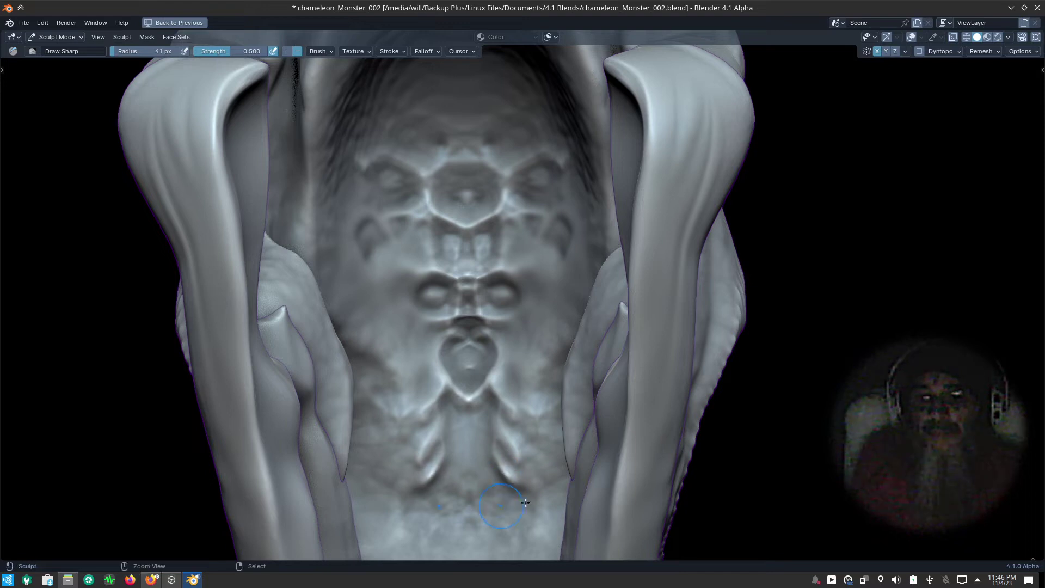
mouse_move(531, 458)
left_mouse_down()
mouse_move(566, 462)
mouse_move(528, 428)
left_mouse_up()
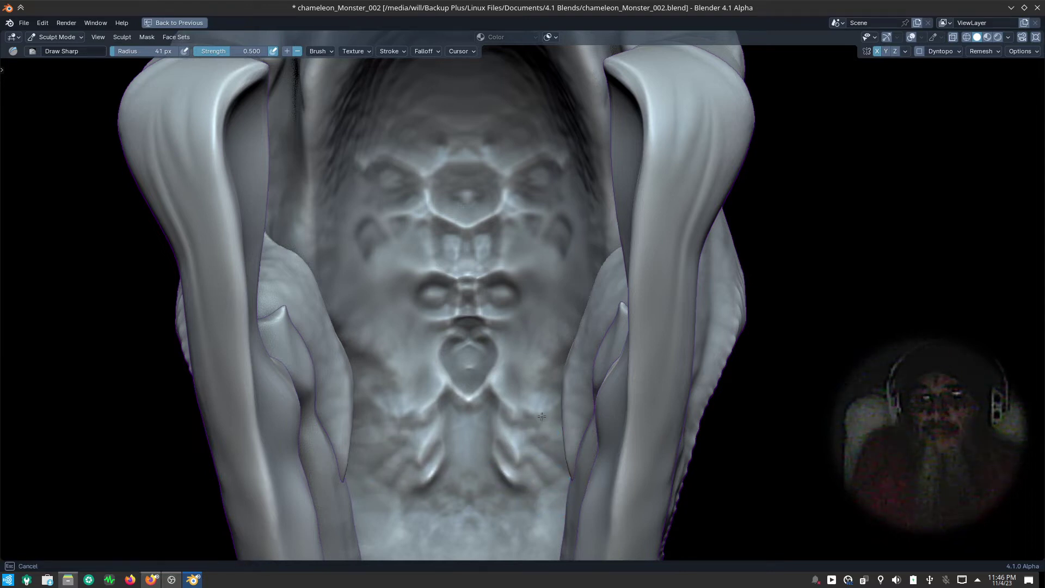
middle_click_drag(569, 409, 442, 469, "ctrl")
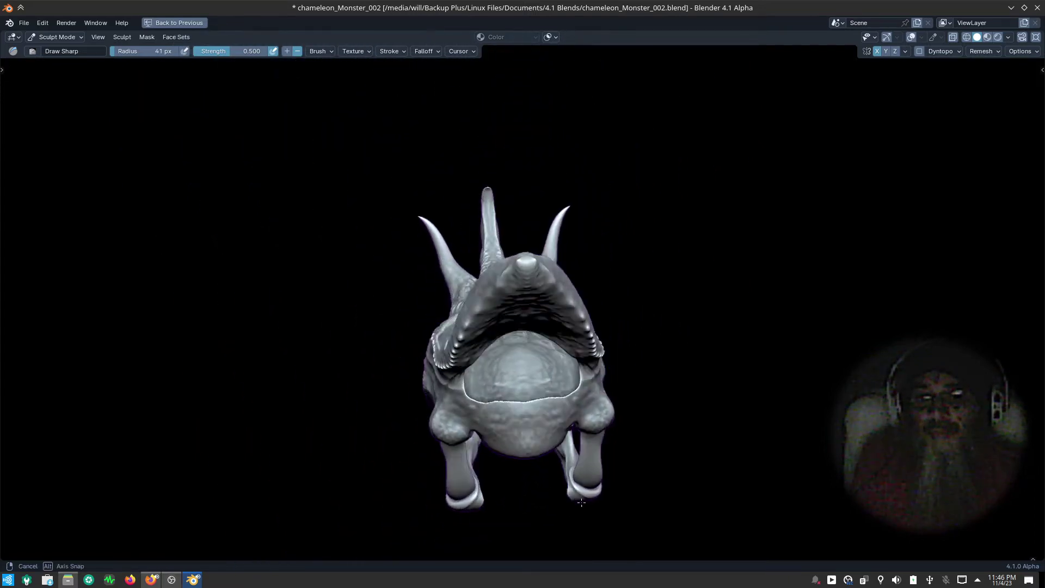
- Orbit the horned chameleon skull to a side view, zoom, then swing to a new angle
mouse_move(443, 469)
middle_mouse_down()
mouse_move(742, 438)
mouse_move(697, 448)
middle_mouse_up()
scroll(600, 474, "up", 2)
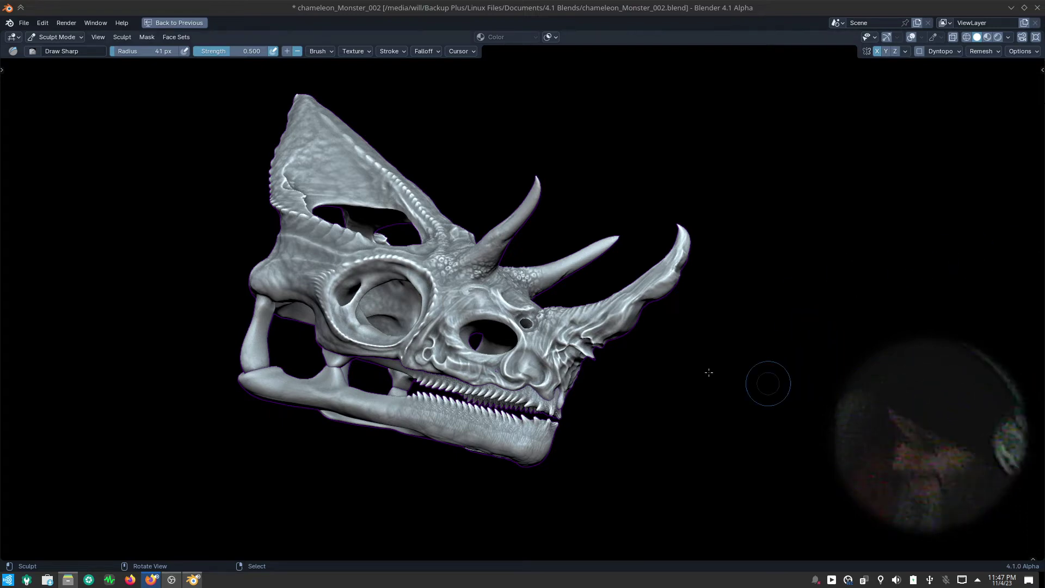
mouse_move(707, 368)
middle_mouse_down()
mouse_move(697, 447)
mouse_move(672, 497)
mouse_move(733, 444)
mouse_move(524, 298)
middle_mouse_up()
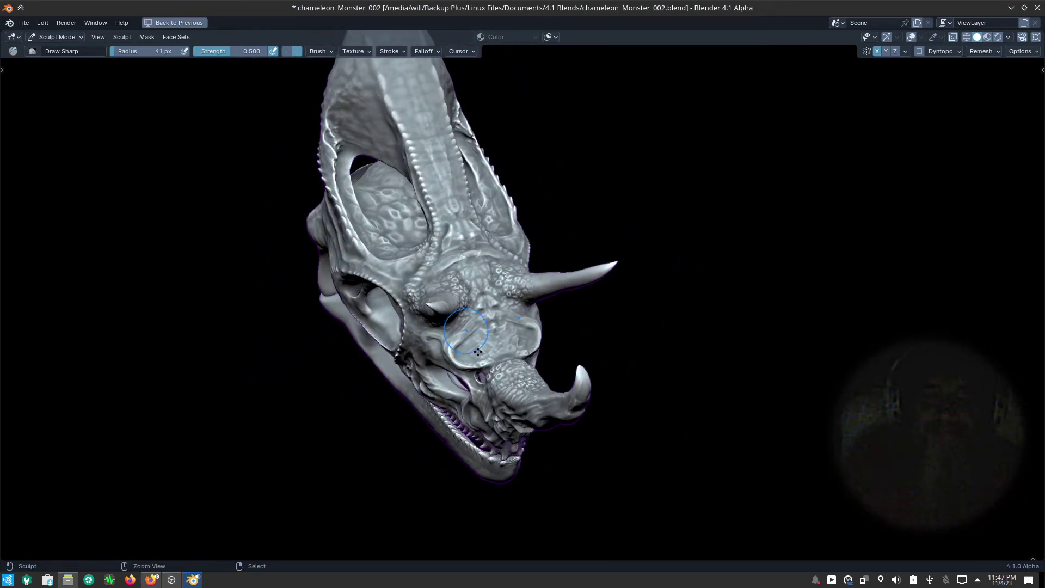
- Sculpt a pair of nostril dents on the snout and carve a groove below them
scroll(523, 298, "up", 5)
middle_click_drag(544, 394, 531, 284)
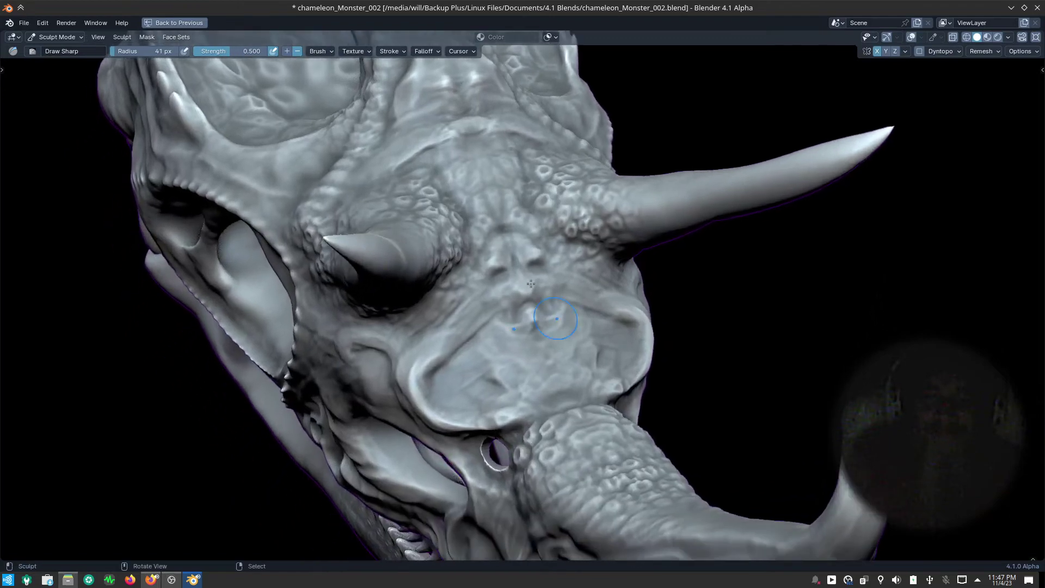
left_click_drag(533, 265, 501, 277)
left_click_drag(534, 266, 536, 268)
left_click_drag(524, 307, 566, 309)
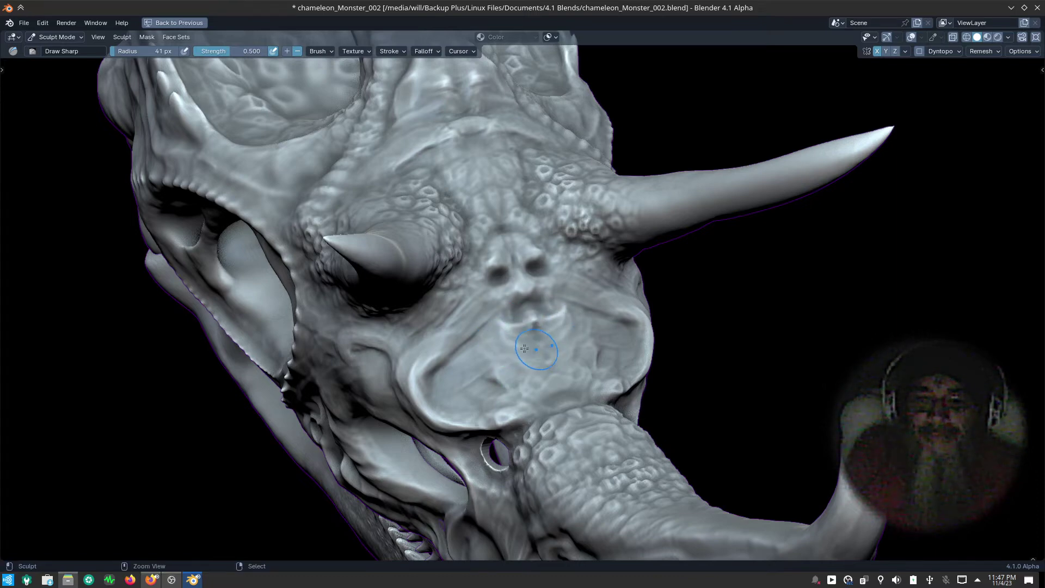
- Reshape the groove beside the nostrils into a ridge, deepen the under-eye crease, and rework the brow
left_click_drag(551, 348, 550, 375)
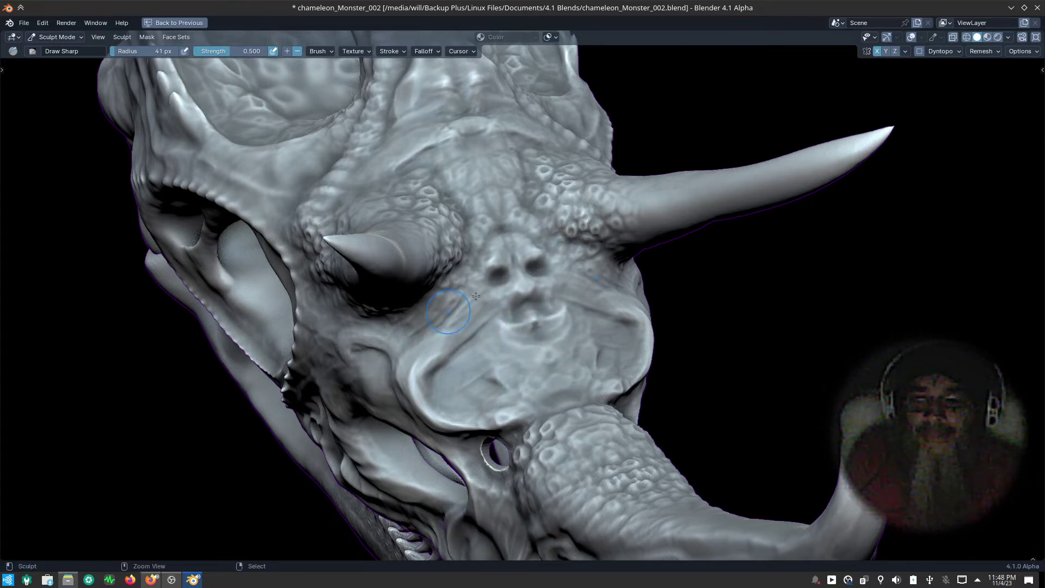
mouse_move(485, 280)
left_mouse_down()
mouse_move(430, 345)
mouse_move(497, 300)
left_mouse_up()
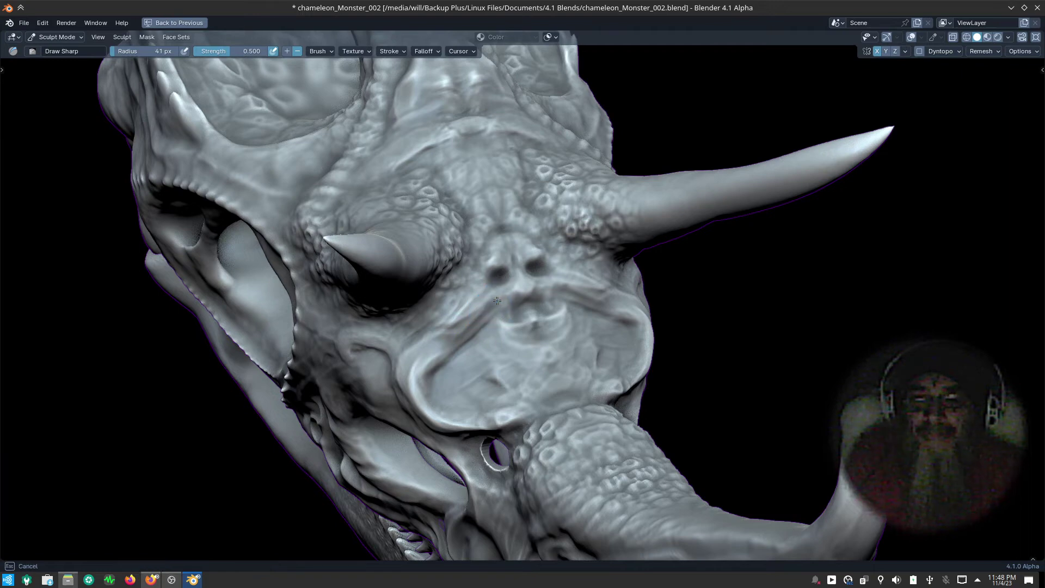
mouse_move(449, 332)
left_mouse_down()
mouse_move(458, 328)
mouse_move(351, 421)
left_mouse_up()
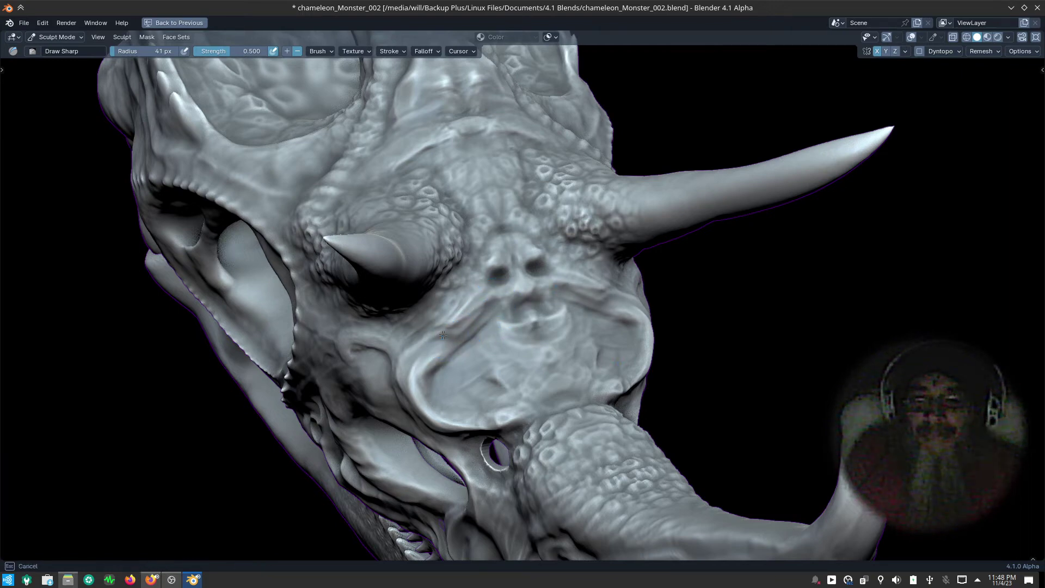
mouse_move(439, 333)
left_mouse_down()
mouse_move(387, 406)
mouse_move(433, 338)
mouse_move(402, 344)
mouse_move(428, 318)
left_mouse_up()
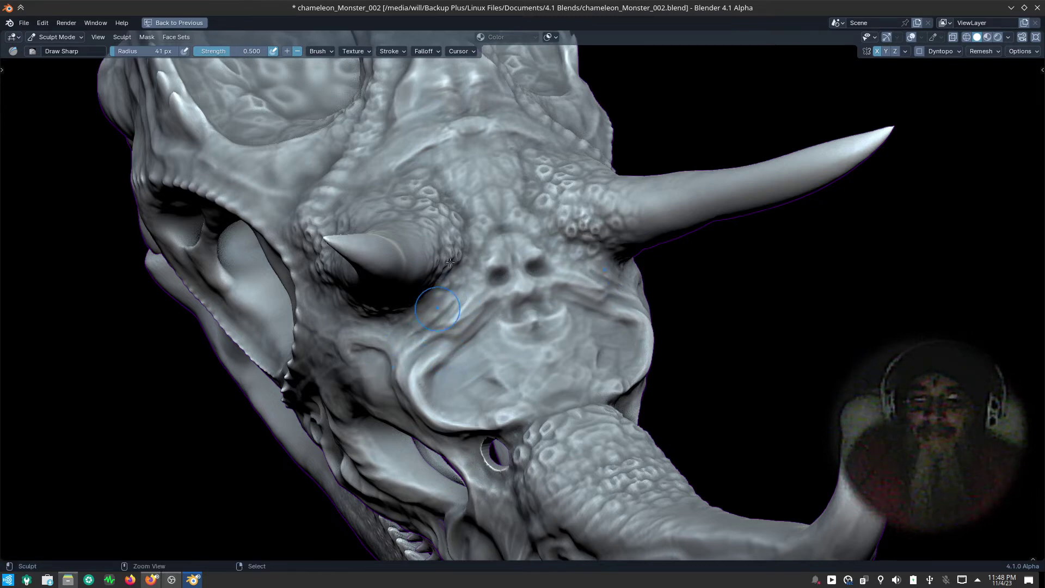
mouse_move(502, 222)
left_mouse_down()
mouse_move(486, 223)
mouse_move(493, 195)
mouse_move(495, 230)
mouse_move(601, 241)
left_mouse_up()
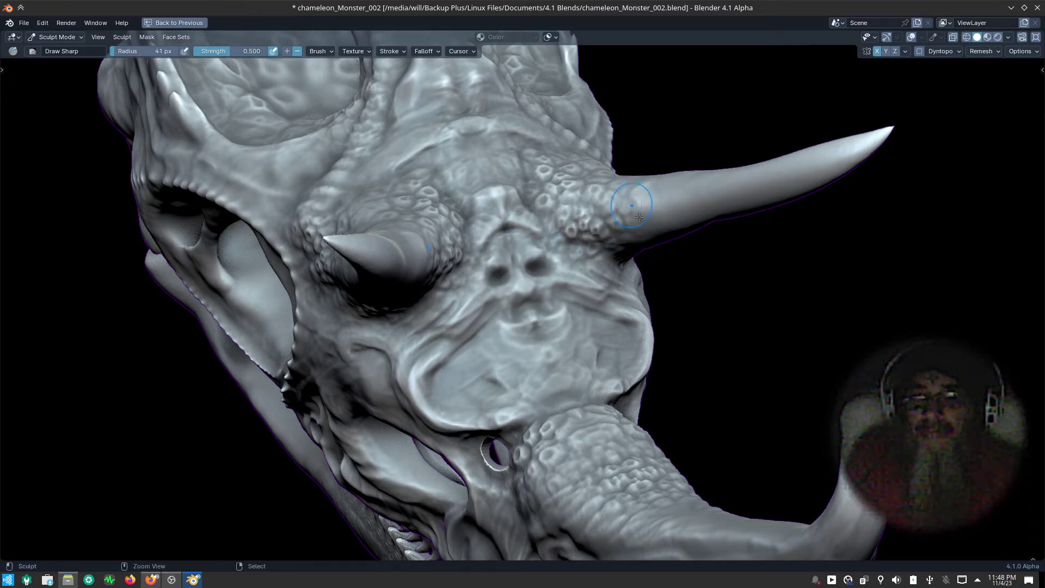
mouse_move(612, 289)
middle_mouse_down()
mouse_move(498, 454)
mouse_move(516, 401)
middle_mouse_up()
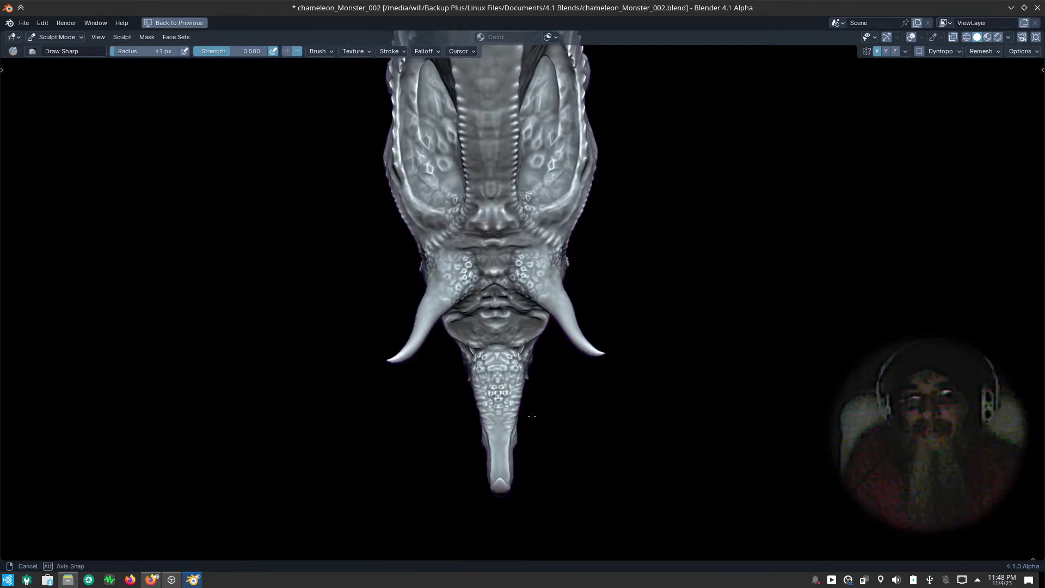
- With the Grab brush, pull the mouth area and snout into new shapes
key("g")
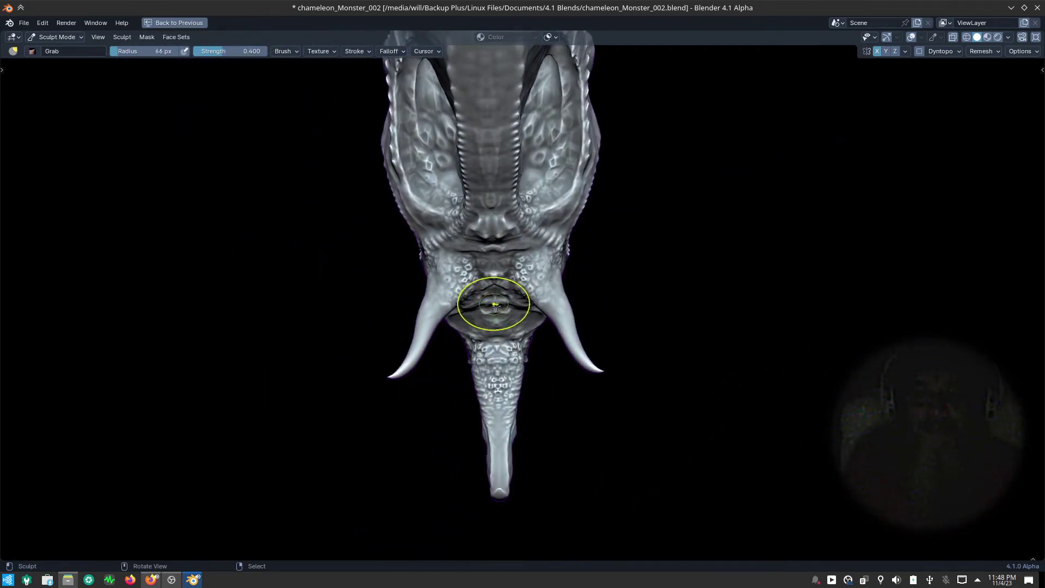
mouse_move(493, 310)
left_mouse_down()
mouse_move(494, 273)
mouse_move(495, 294)
left_mouse_up()
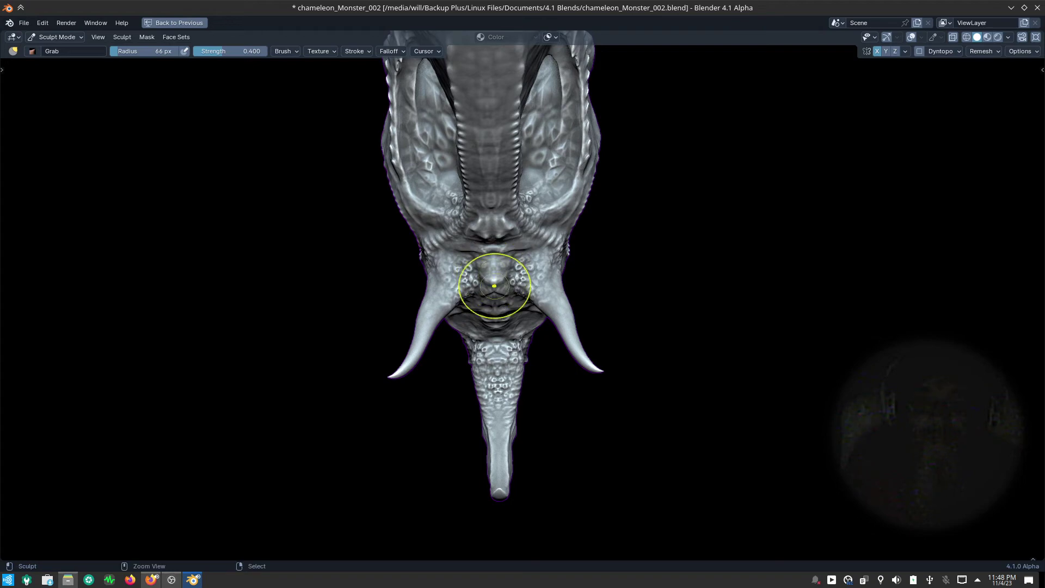
mouse_move(495, 297)
middle_mouse_down()
mouse_move(669, 244)
mouse_move(654, 251)
middle_mouse_up()
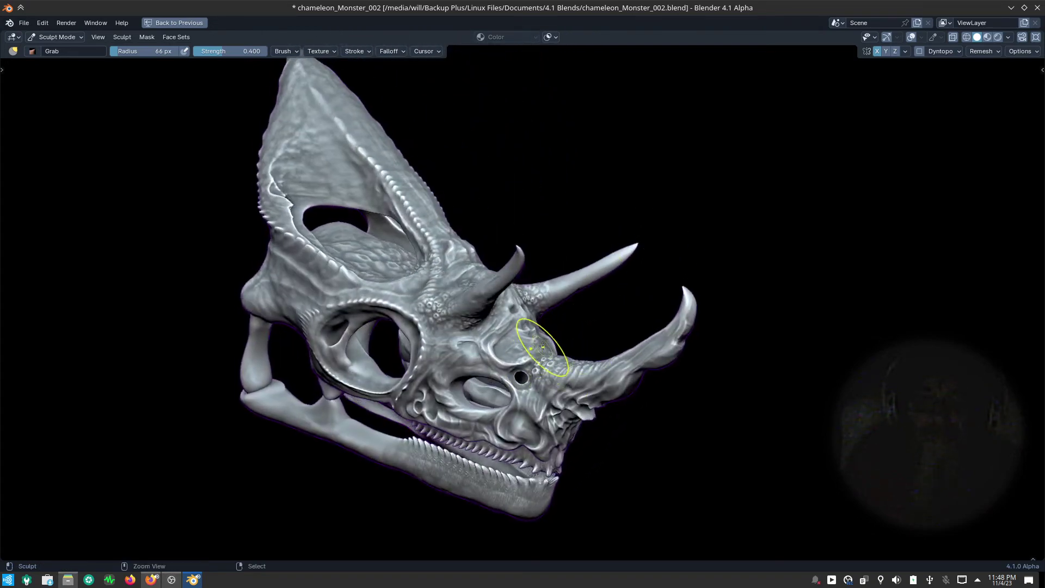
left_click_drag(550, 348, 560, 351)
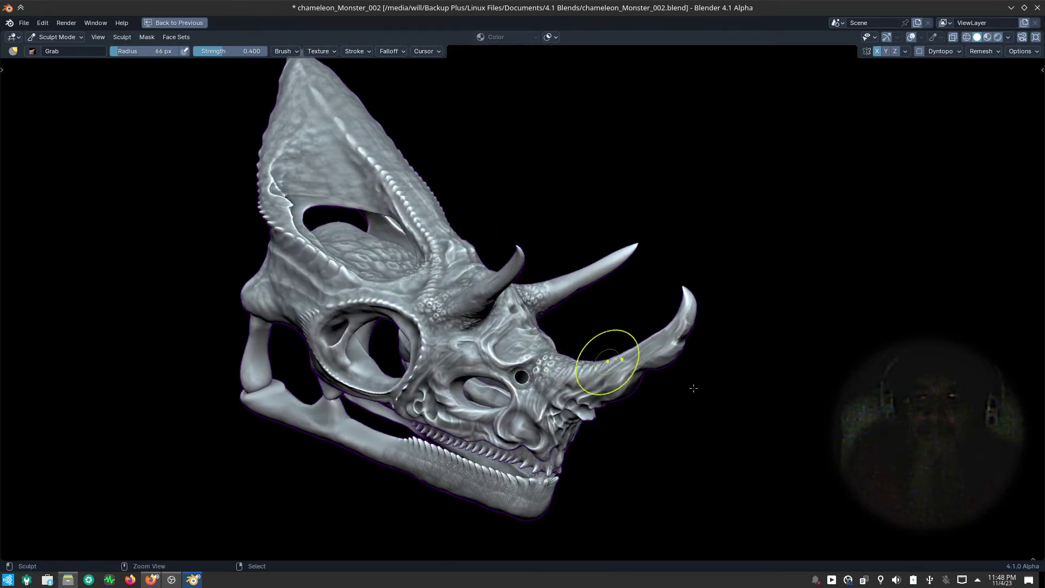
- Close in on the horns and pull the right horn into a new shape with Grab
mouse_move(719, 406)
middle_mouse_down()
mouse_move(669, 401)
mouse_move(649, 355)
middle_mouse_up()
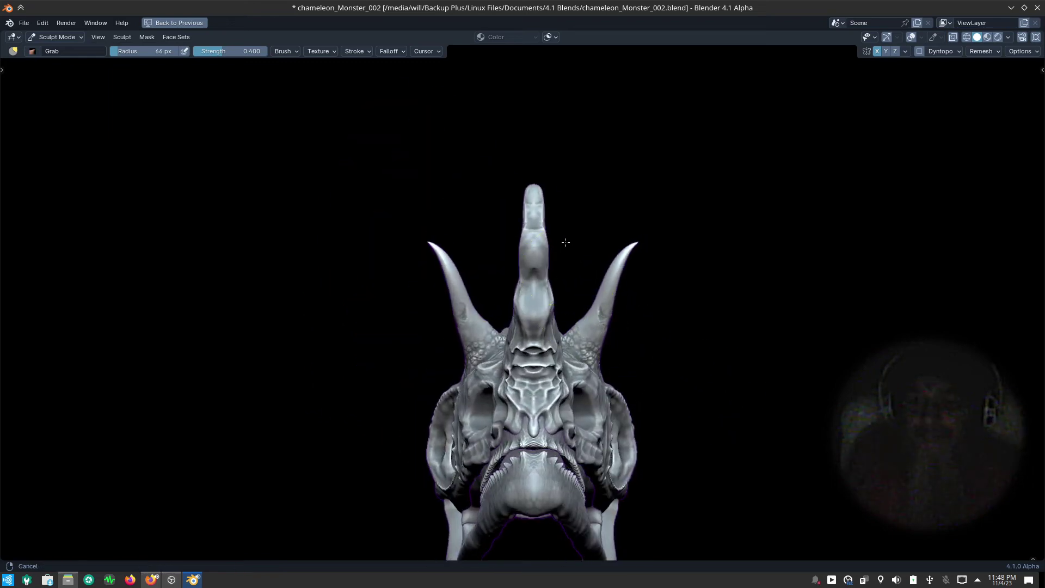
scroll(560, 234, "up", 3)
mouse_move(560, 234)
middle_mouse_down()
mouse_move(616, 299)
mouse_move(663, 327)
mouse_move(675, 313)
mouse_move(603, 285)
middle_mouse_up()
left_click_drag(587, 262, 582, 261)
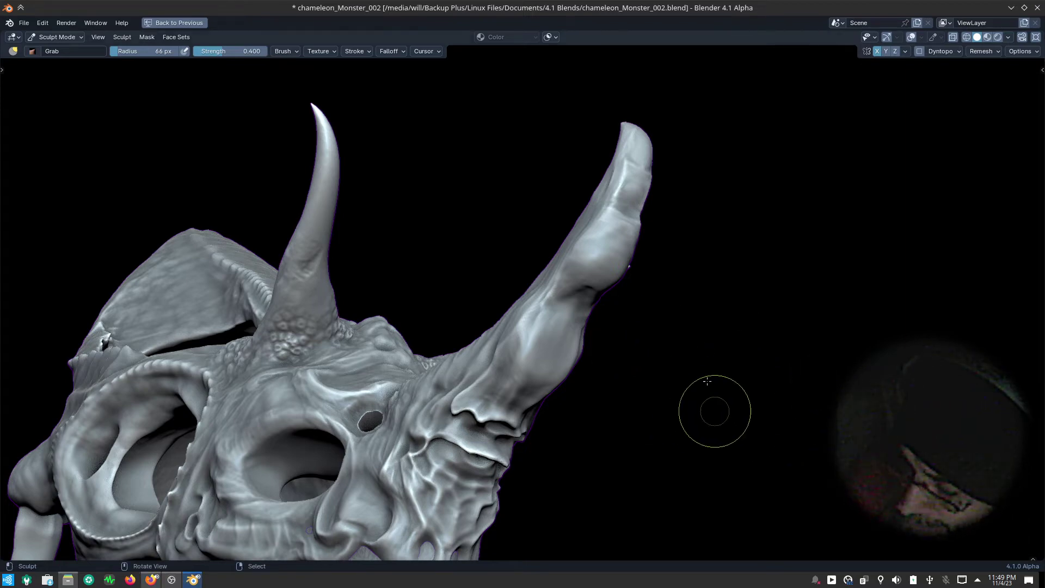
- Orbit around the whole skull and zoom in close below the eye socket
mouse_move(713, 413)
middle_mouse_down()
mouse_move(650, 412)
mouse_move(587, 444)
middle_mouse_up()
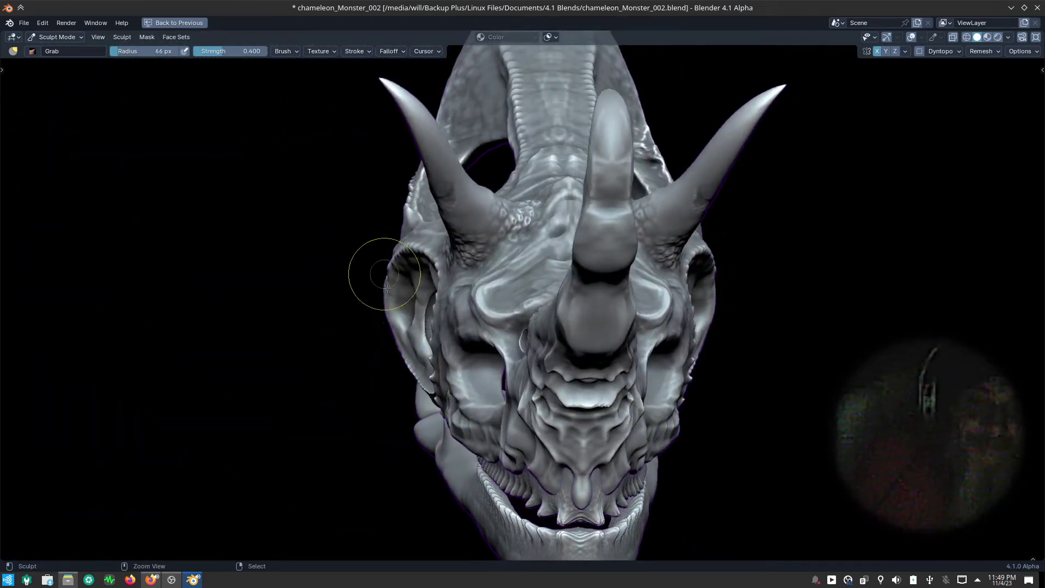
mouse_move(562, 322)
middle_mouse_down()
mouse_move(661, 427)
mouse_move(497, 273)
middle_mouse_up()
scroll(660, 427, "down", 5)
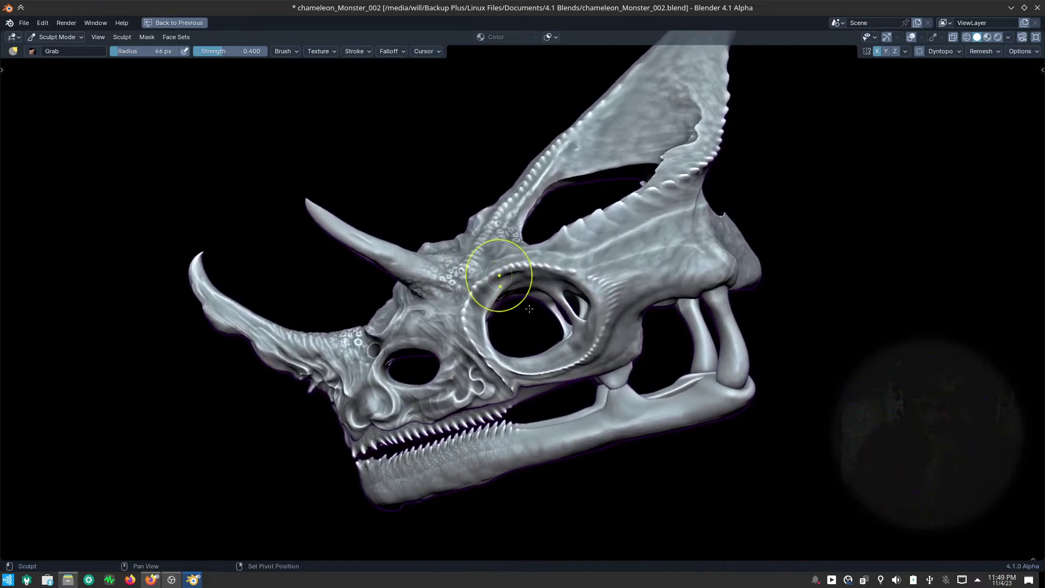
mouse_move(583, 369)
middle_mouse_down()
mouse_move(630, 340)
mouse_move(483, 398)
middle_mouse_up()
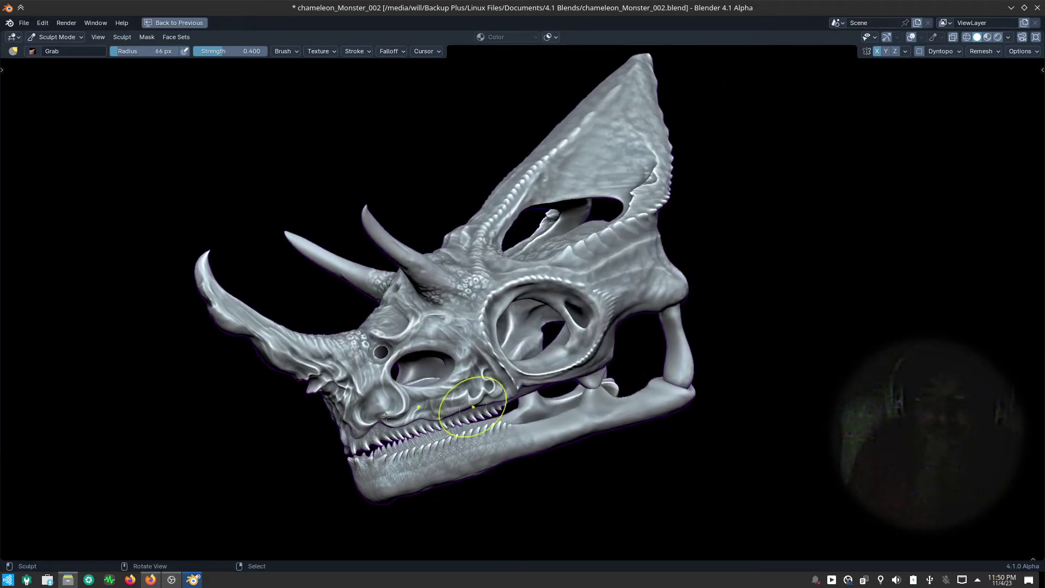
scroll(452, 376, "up", 2)
scroll(434, 354, "up", 2)
scroll(433, 355, "up", 2)
scroll(433, 354, "up", 2)
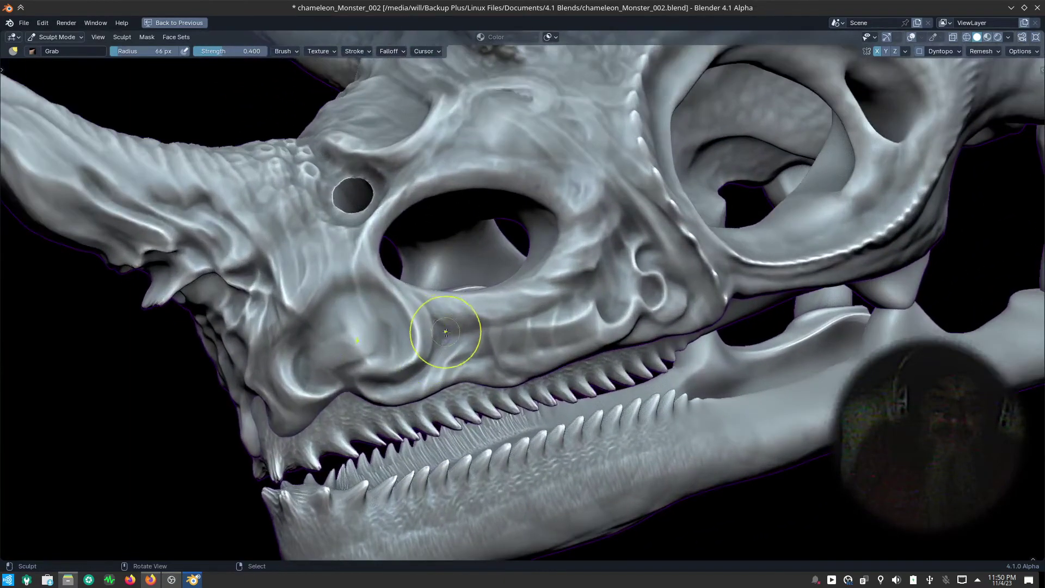
left_click_drag(455, 339, 451, 341)
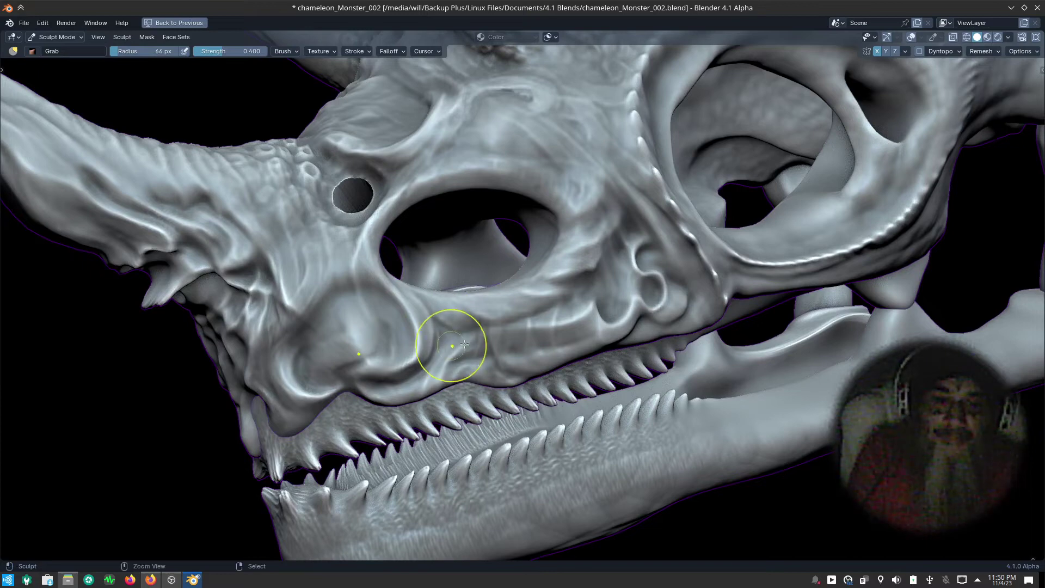
- Switch back to Draw Sharp and sculpt a sharp crease into the cheek below the eye socket
key("q")
left_click(467, 338)
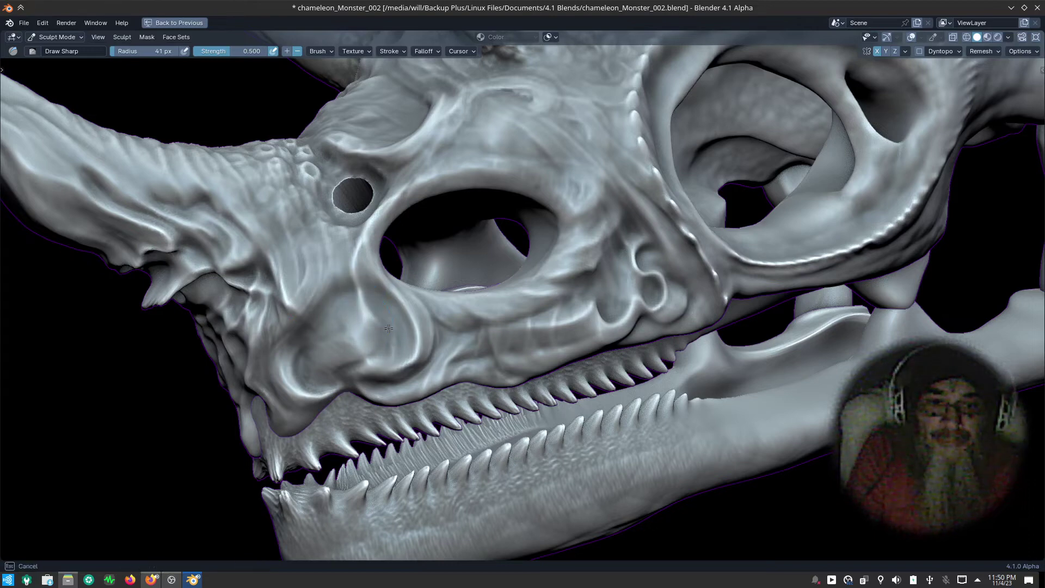
left_click_drag(394, 329, 362, 365)
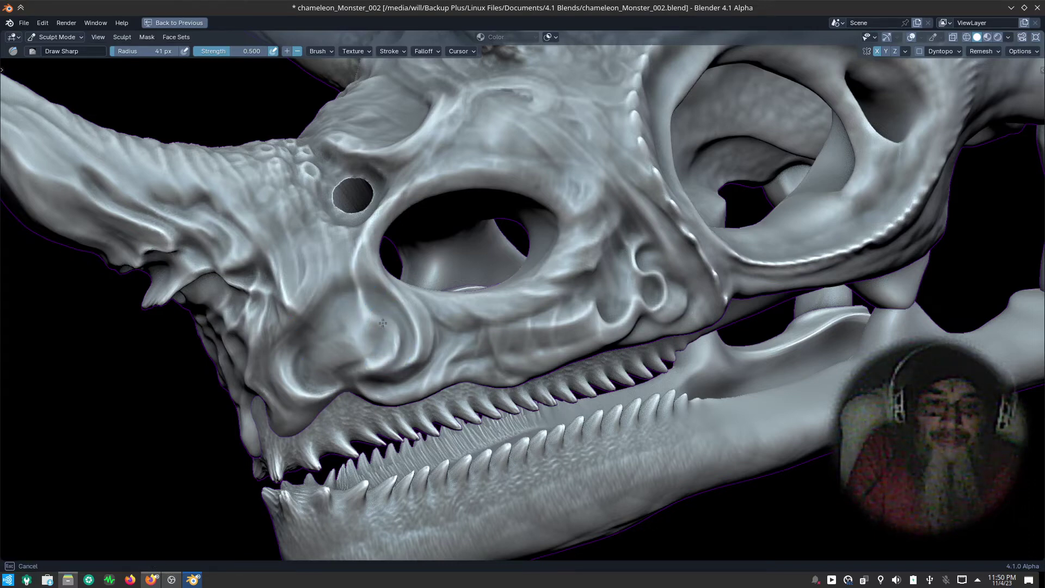
mouse_move(383, 324)
left_mouse_down()
mouse_move(359, 317)
mouse_move(391, 298)
mouse_move(383, 287)
mouse_move(473, 313)
mouse_move(458, 310)
mouse_move(547, 297)
left_mouse_up()
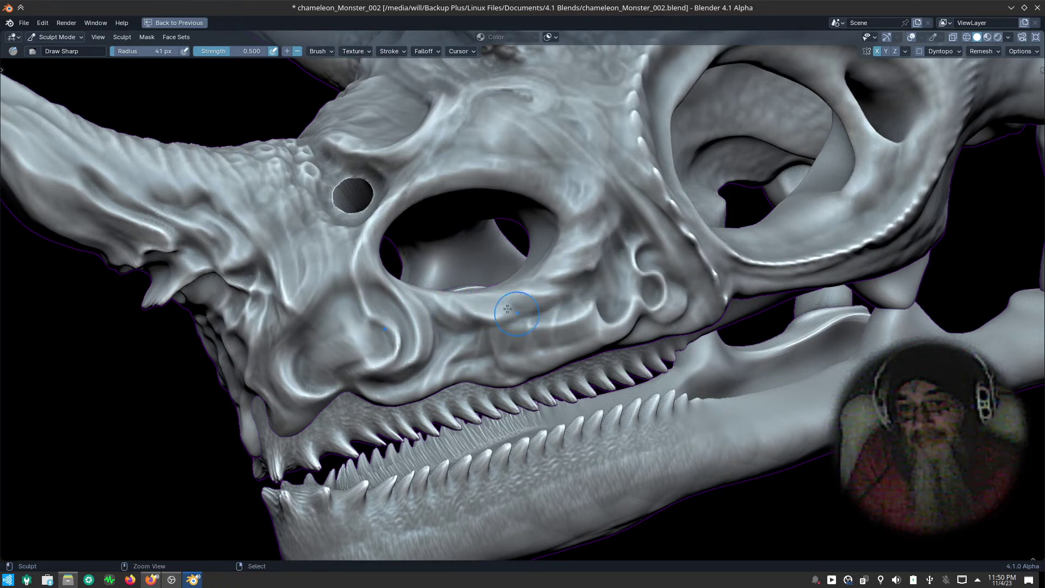
- Add Draw Sharp detail along the eye-socket rim, then orbit out to an end-on view
mouse_move(511, 308)
left_mouse_down("ctrl")
mouse_move(546, 316)
mouse_move(575, 294)
mouse_move(543, 296)
mouse_move(582, 300)
mouse_move(541, 283)
mouse_move(594, 272)
mouse_move(585, 257)
mouse_move(591, 212)
mouse_move(547, 275)
left_mouse_up("ctrl")
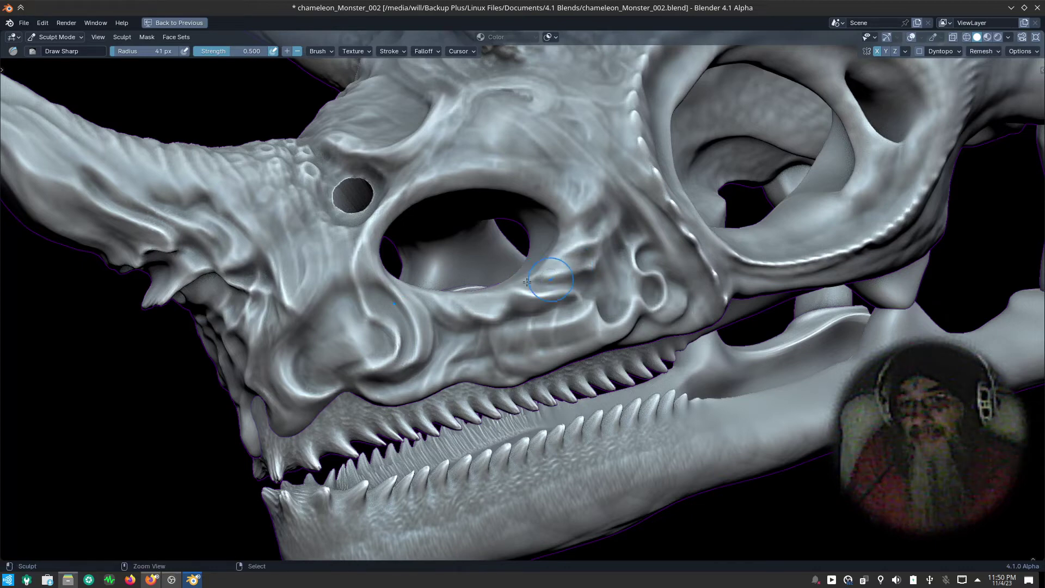
left_click_drag(567, 232, 558, 251)
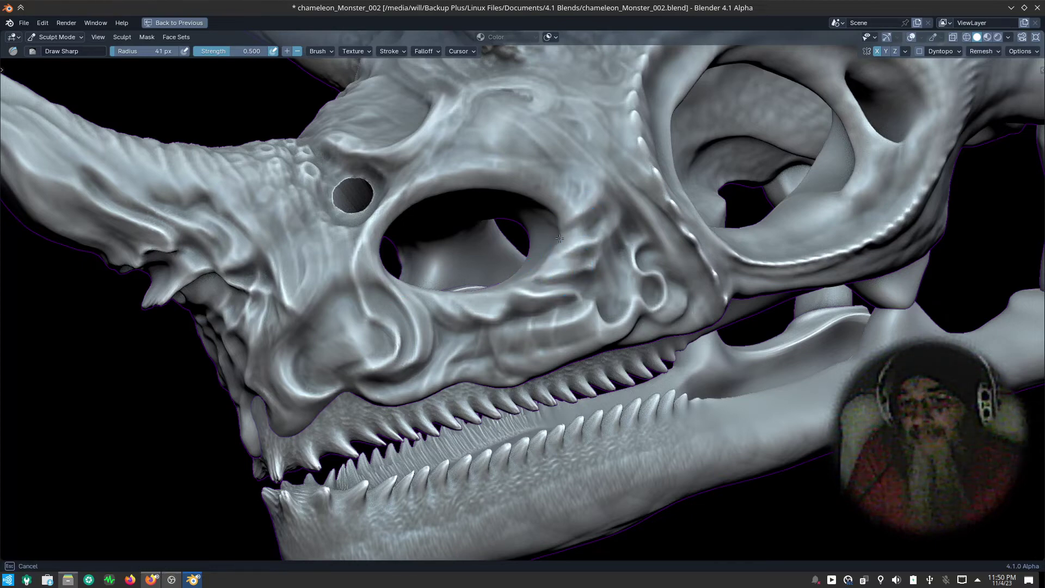
mouse_move(584, 217)
left_mouse_down()
mouse_move(591, 231)
mouse_move(579, 239)
left_mouse_up()
mouse_move(578, 240)
middle_mouse_down()
mouse_move(585, 358)
mouse_move(566, 337)
middle_mouse_up()
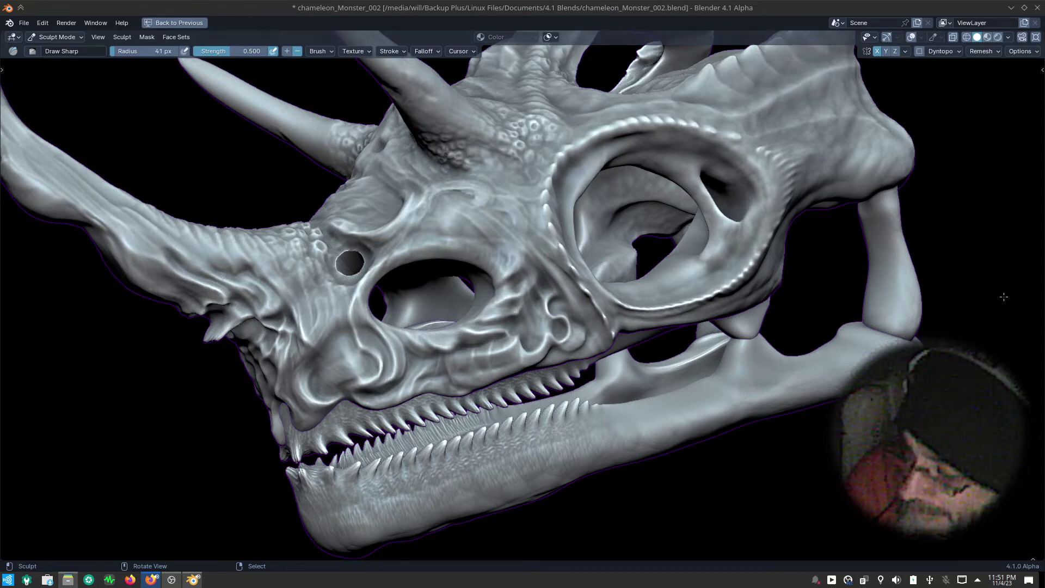
mouse_move(626, 447)
middle_mouse_down()
mouse_move(665, 452)
mouse_move(699, 357)
mouse_move(664, 460)
middle_mouse_up()
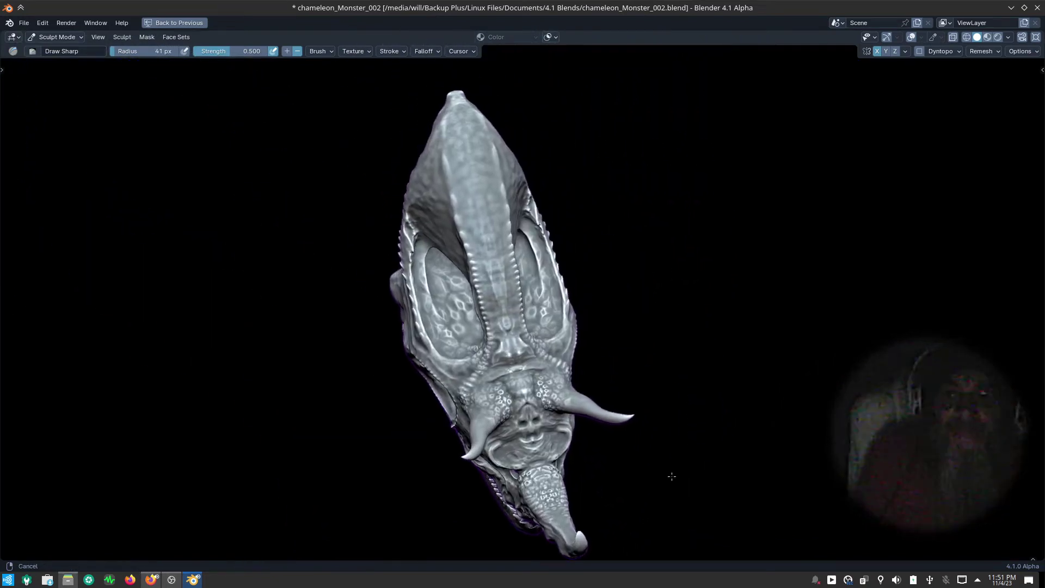
- Zoom in on the snout and sculpt detail beside the eye opening and near the tip
middle_click_drag(562, 225, 561, 171, "ctrl")
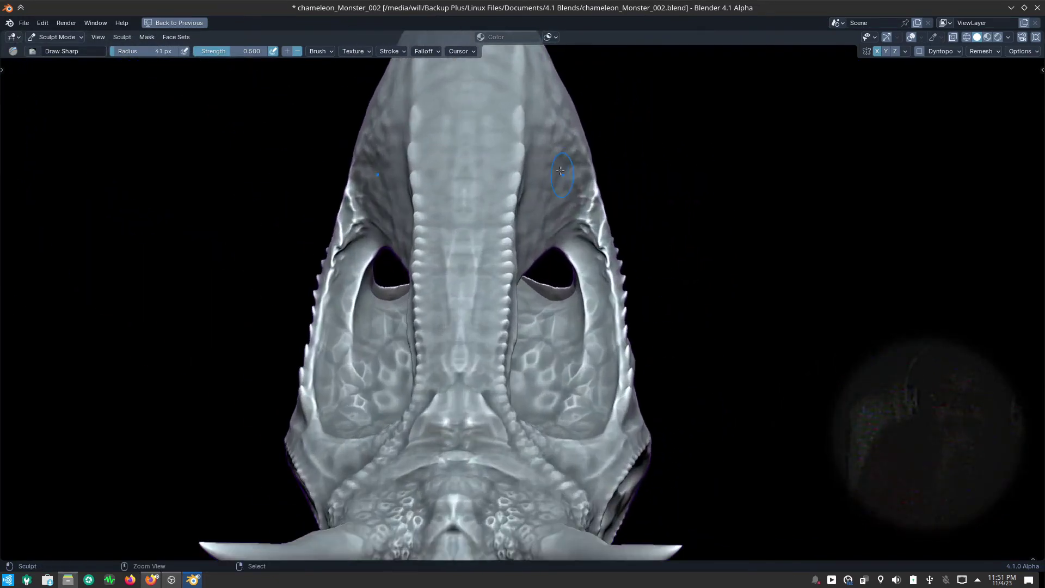
middle_click_drag(531, 208, 538, 202, "ctrl")
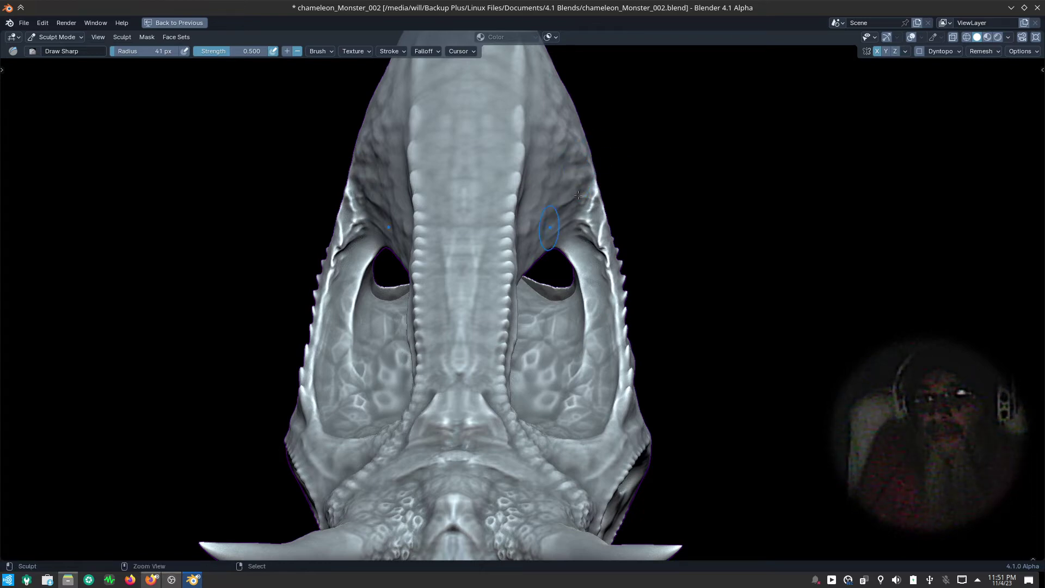
left_click_drag(578, 194, 527, 270)
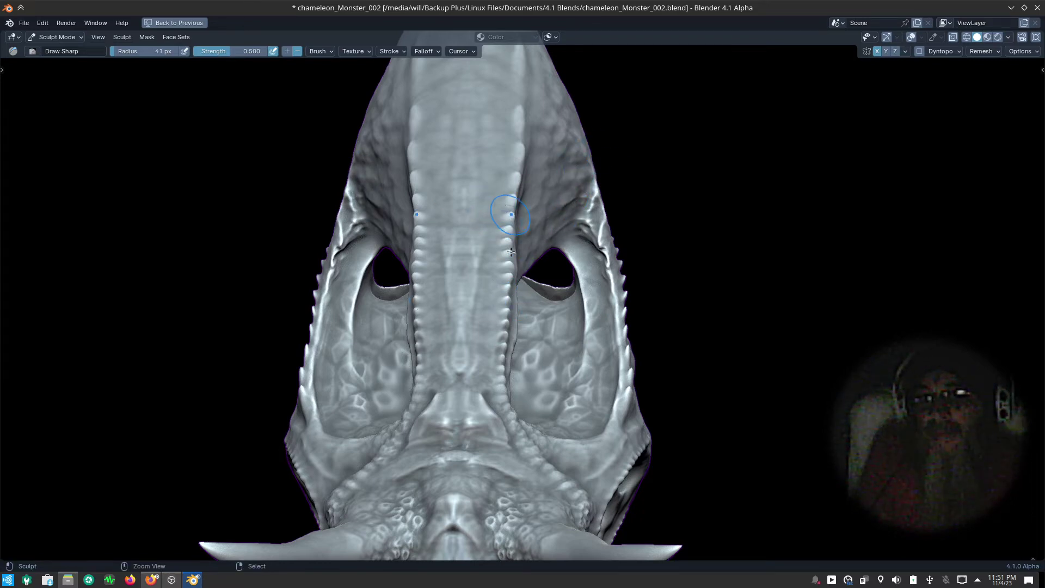
mouse_move(497, 240)
middle_mouse_down("ctrl")
mouse_move(570, 342)
mouse_move(514, 151)
middle_mouse_up("ctrl")
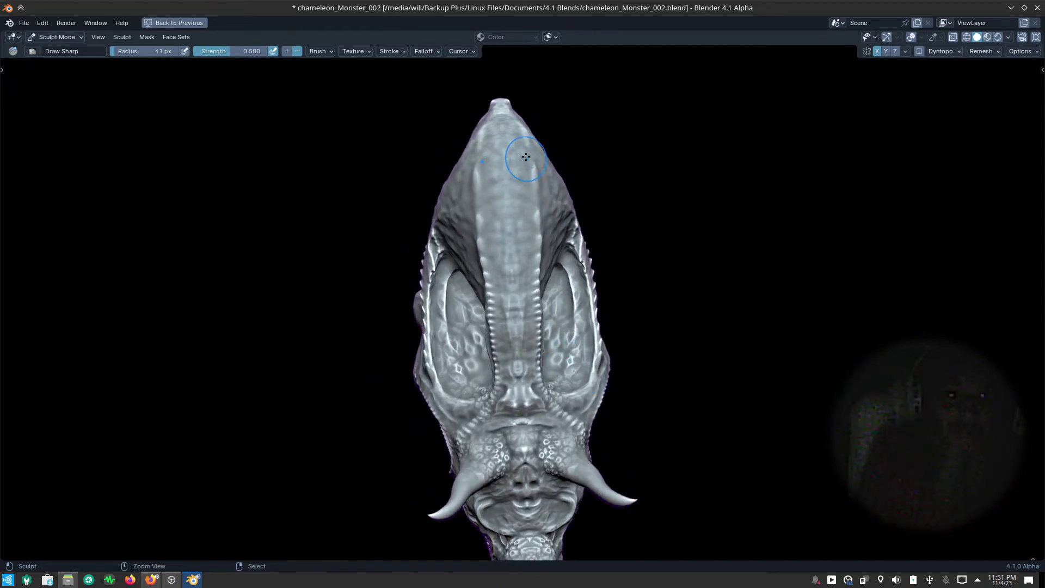
left_click_drag(525, 157, 506, 172)
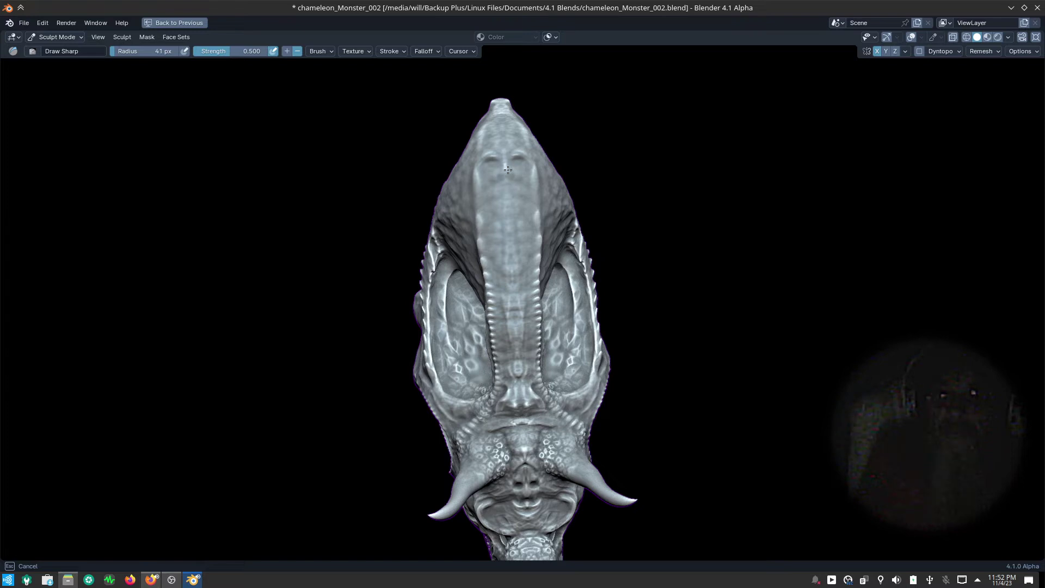
- Carve the snout face's nose indentation and brow, stroke the central ridge, then orbit out
scroll(503, 177, "up", 3)
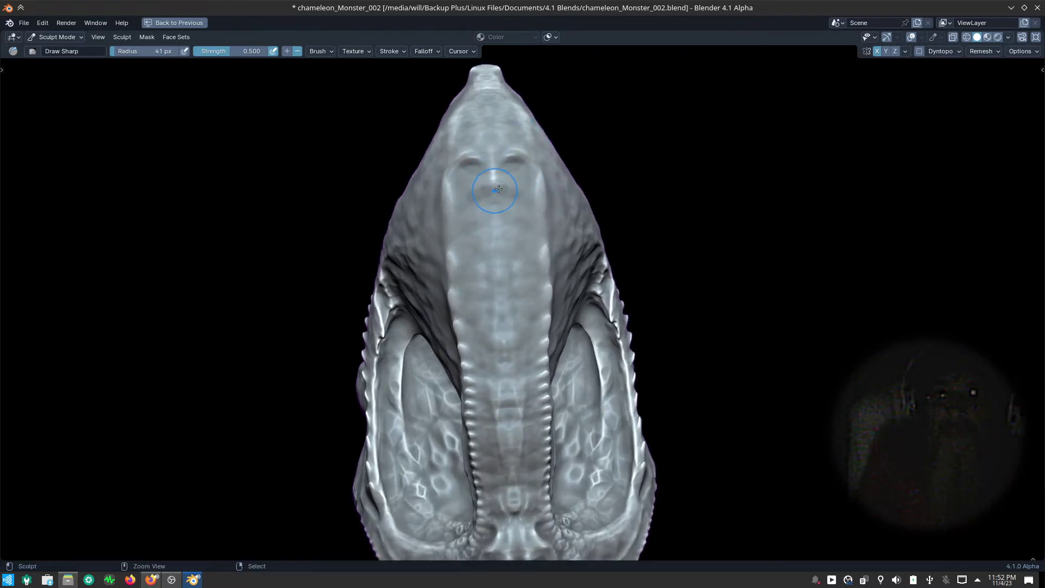
mouse_move(494, 179)
left_mouse_down()
mouse_move(514, 180)
mouse_move(478, 226)
mouse_move(533, 196)
left_mouse_up()
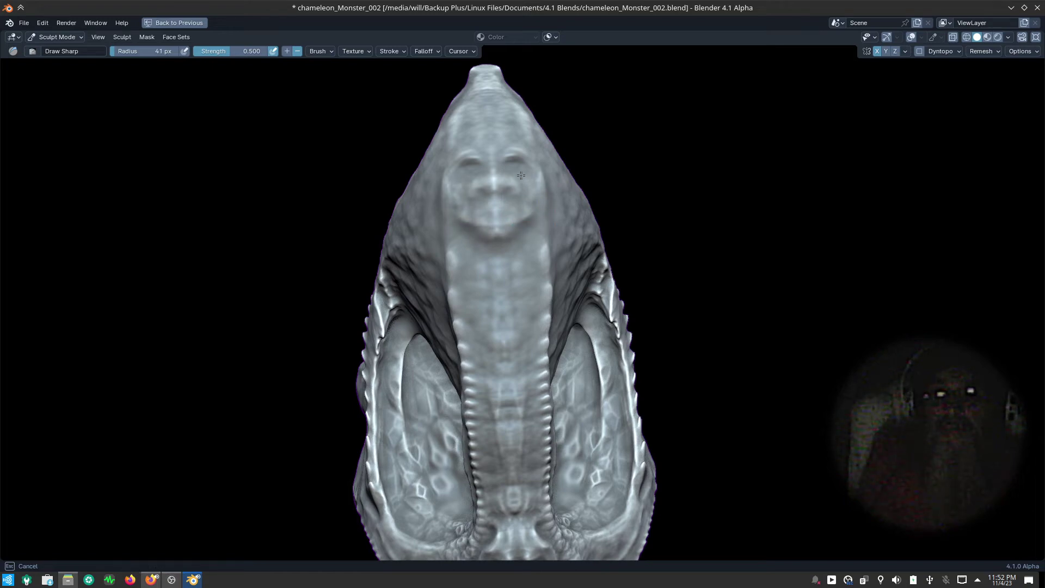
mouse_move(508, 171)
left_mouse_down()
mouse_move(523, 164)
mouse_move(525, 222)
mouse_move(542, 209)
mouse_move(523, 246)
mouse_move(544, 242)
left_mouse_up()
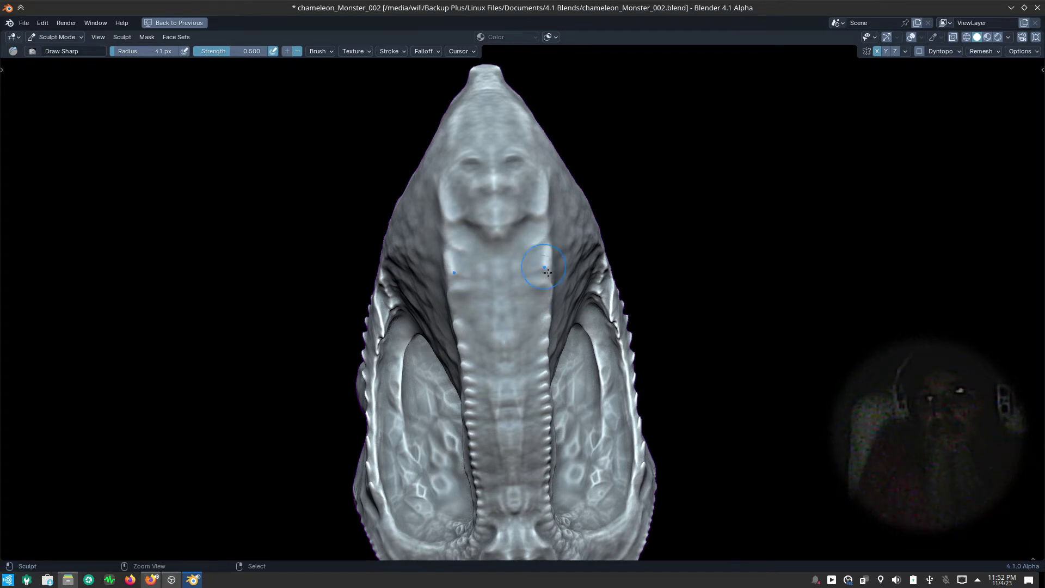
left_click_drag(511, 281, 511, 267)
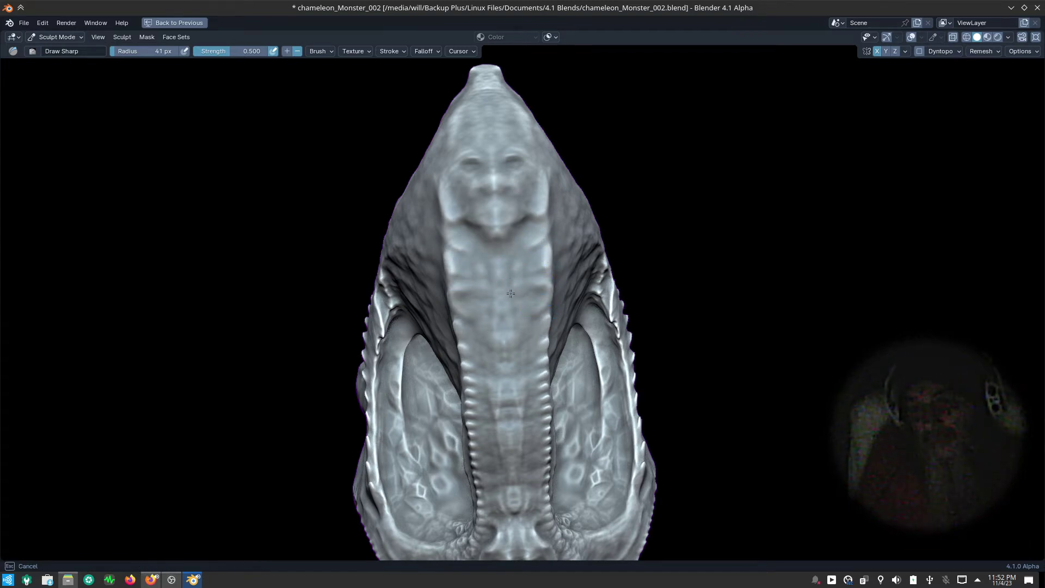
mouse_move(519, 370)
left_mouse_down()
mouse_move(520, 403)
mouse_move(536, 422)
mouse_move(530, 470)
left_mouse_up()
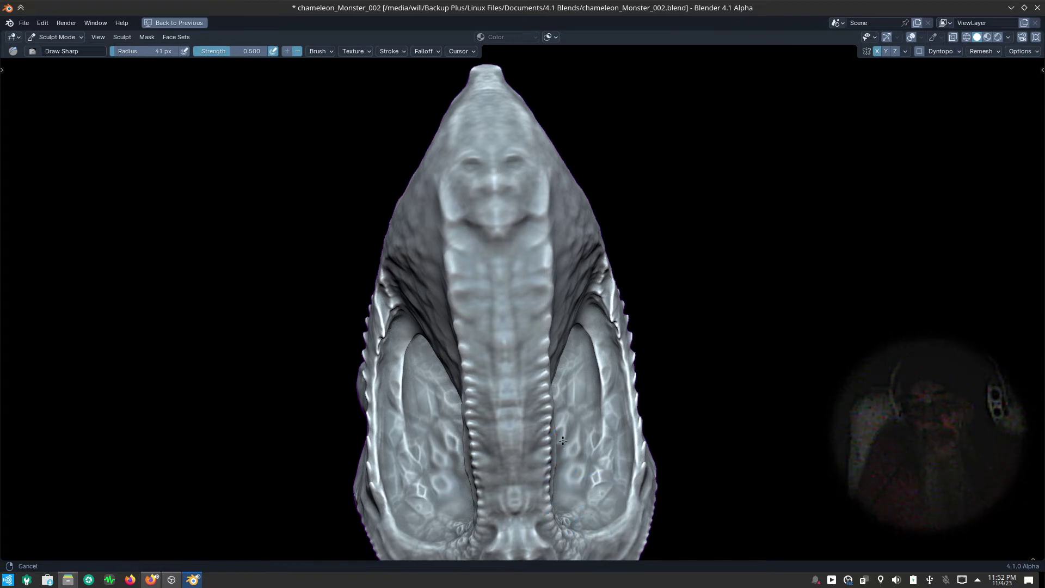
middle_click_drag(596, 531, 550, 479)
scroll(523, 447, "down", 5)
mouse_move(518, 430)
middle_mouse_down()
mouse_move(509, 419)
mouse_move(625, 364)
middle_mouse_up()
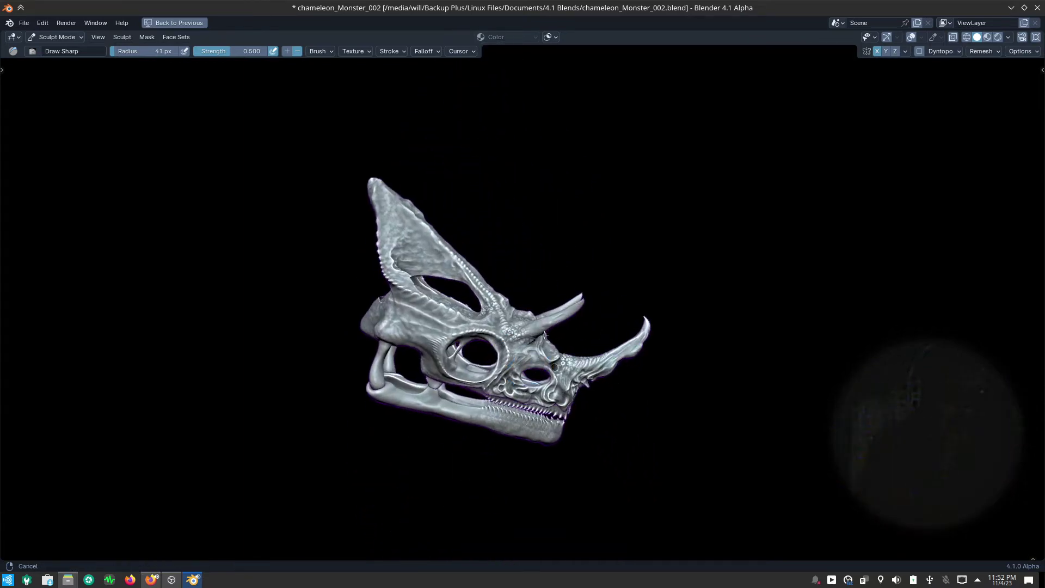
- Orbit around the chameleon skull to inspect the jaw and head from several angles
scroll(621, 364, "up", 4)
scroll(614, 368, "up", 1)
mouse_move(614, 368)
middle_mouse_down()
mouse_move(628, 369)
mouse_move(595, 357)
mouse_move(600, 312)
middle_mouse_up()
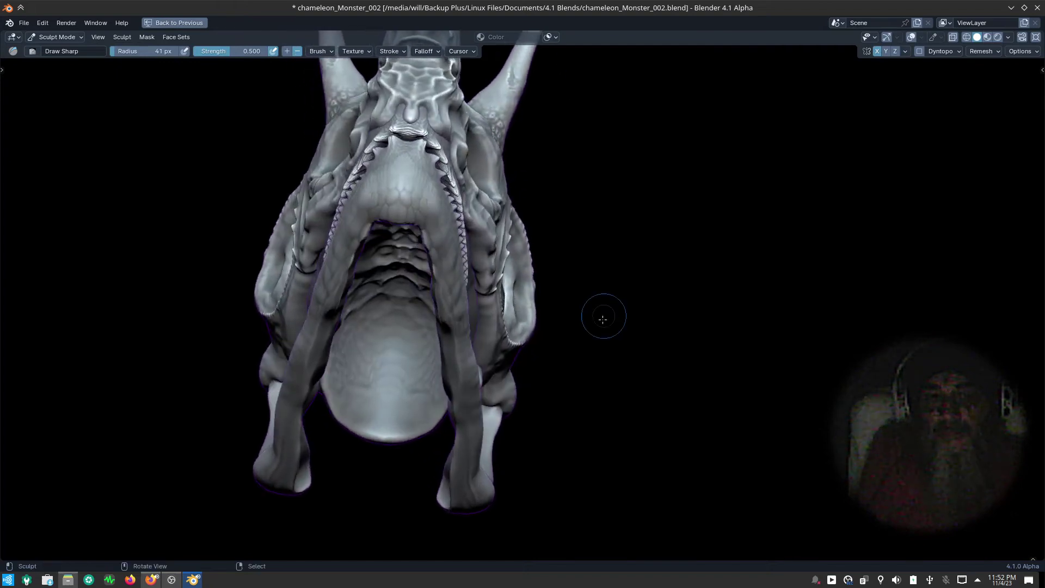
mouse_move(363, 156)
middle_mouse_down("ctrl")
mouse_move(513, 199)
mouse_move(490, 202)
middle_mouse_up("ctrl")
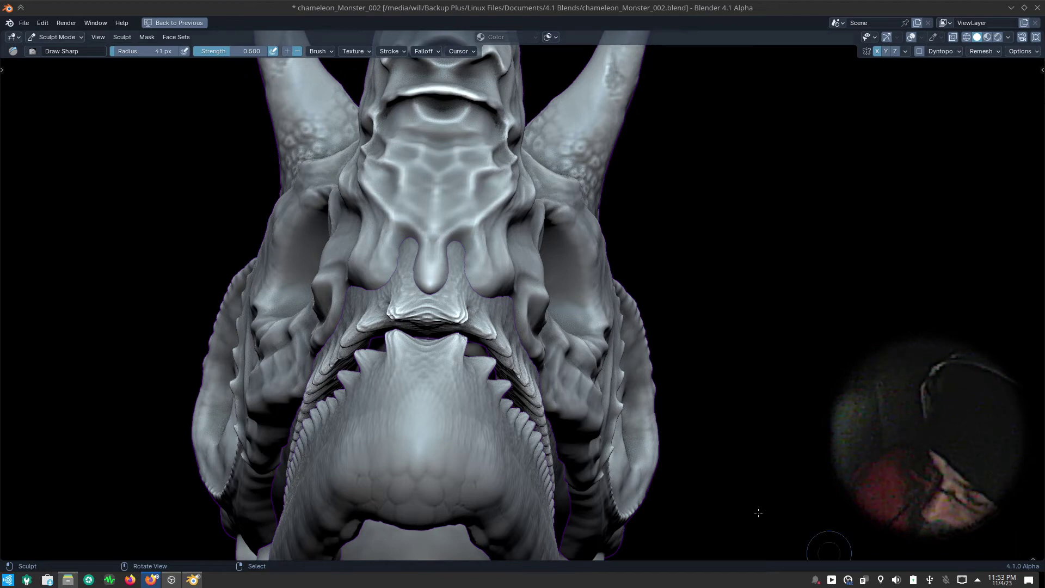
scroll(758, 513, "down", 3)
middle_click_drag(759, 513, 573, 336)
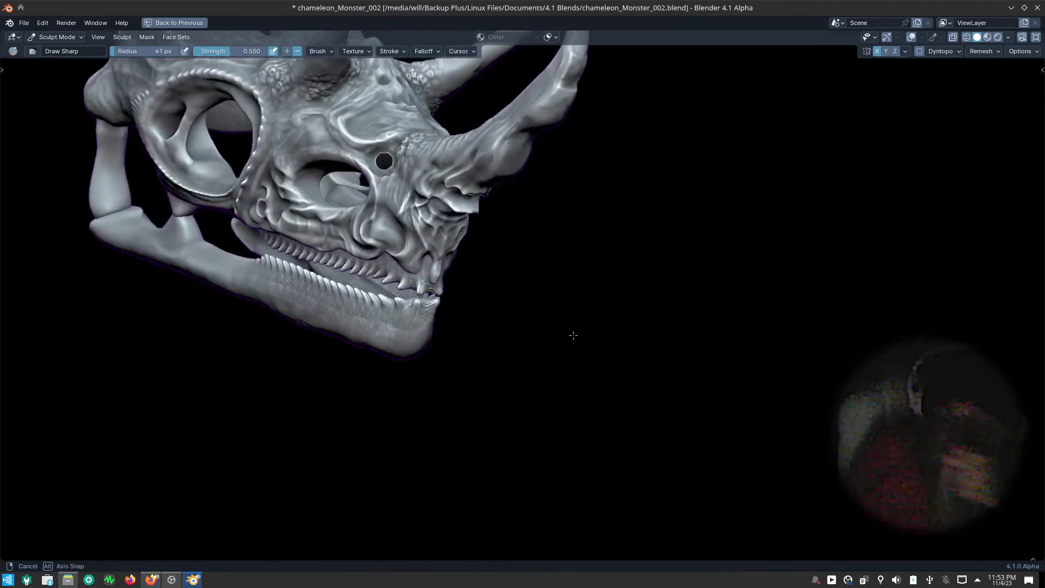
scroll(574, 336, "down", 2)
middle_click_drag(532, 416, 551, 439)
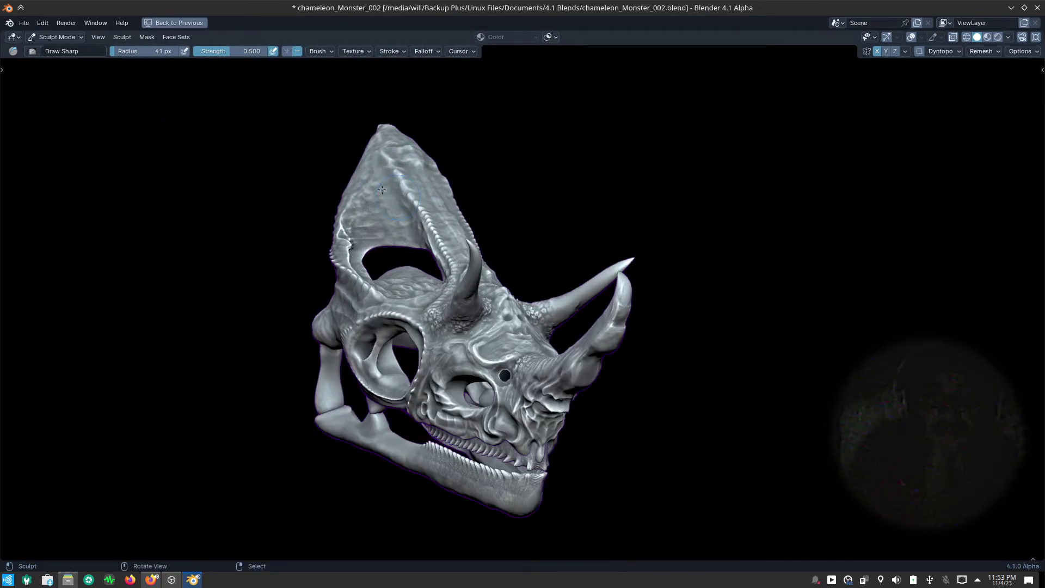
- Save the sculpt as chameleon_Monster_002.blend and open from hell_003.blend from recent files
left_click(26, 26)
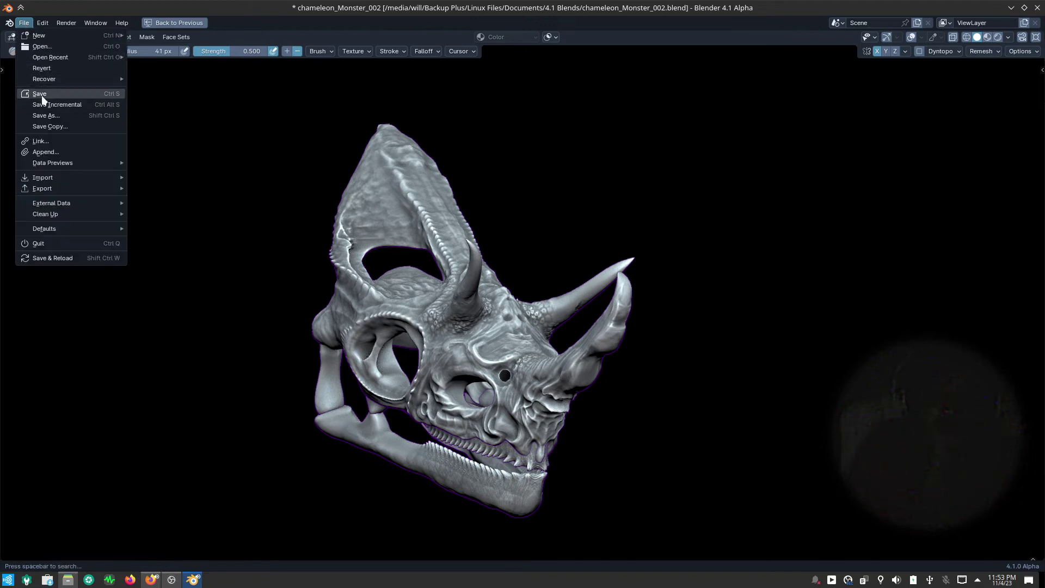
left_click(42, 93)
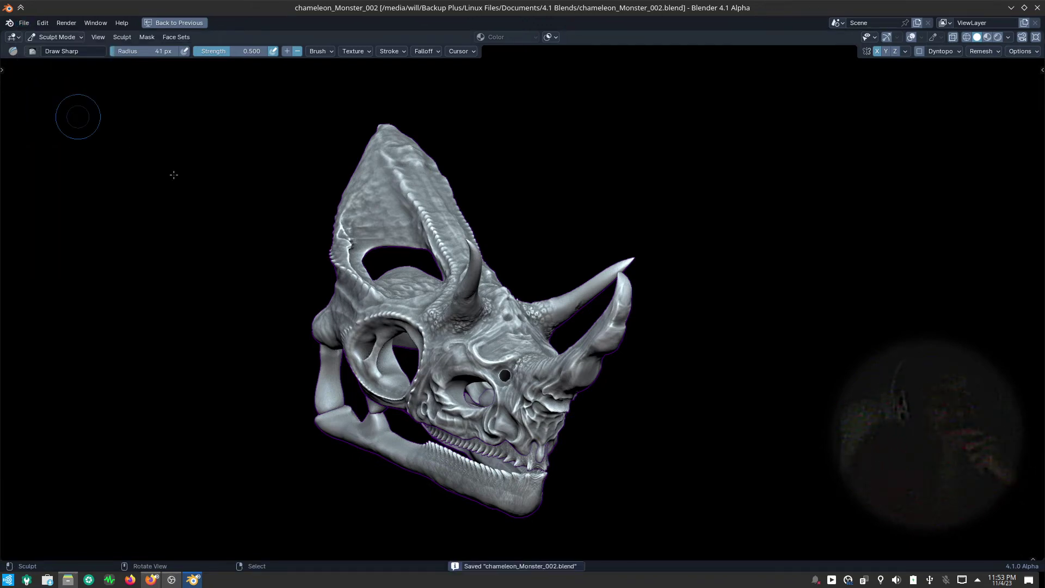
left_click(26, 26)
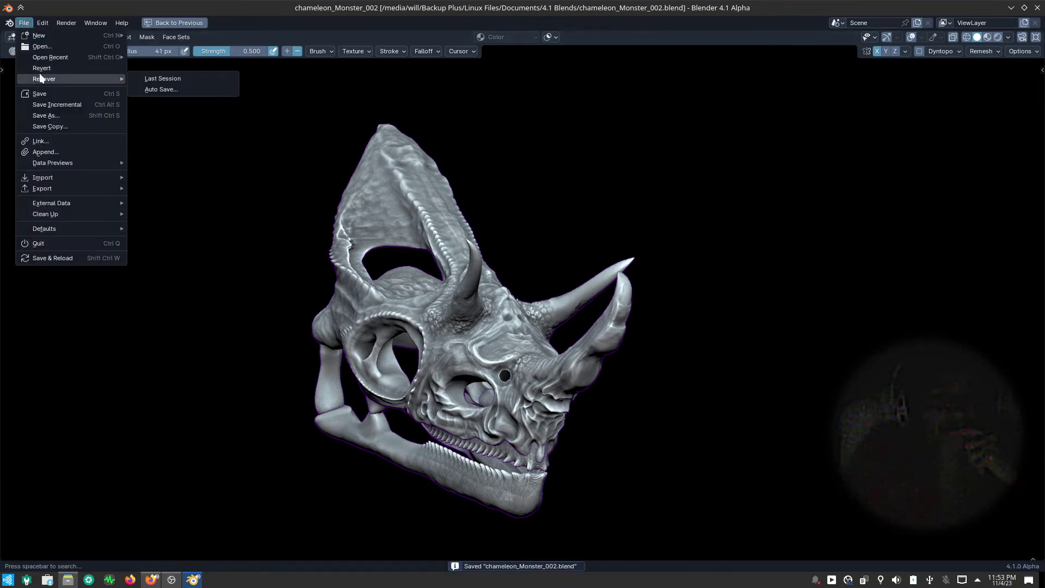
mouse_move(50, 57)
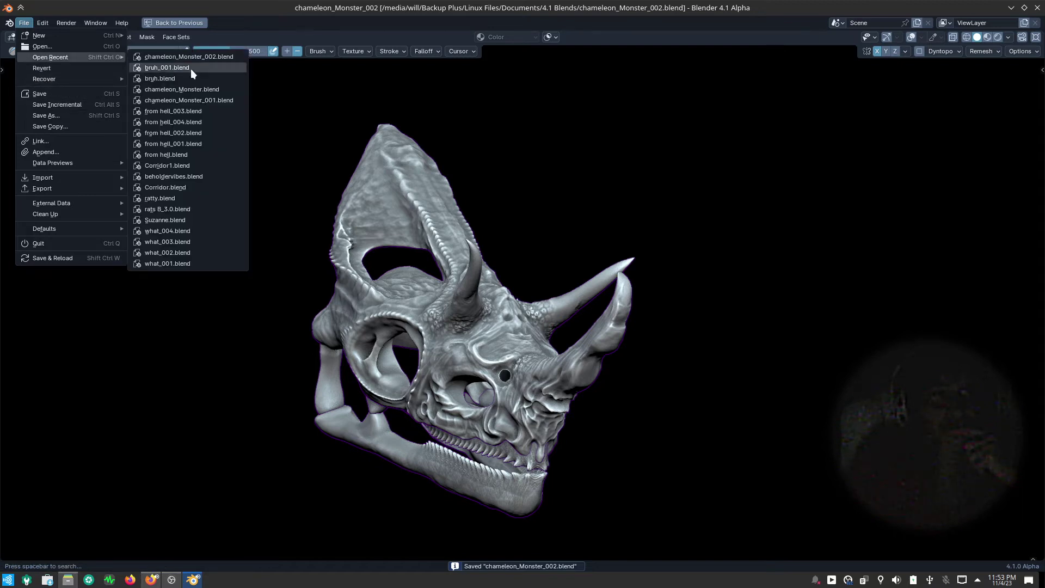
left_click(206, 112)
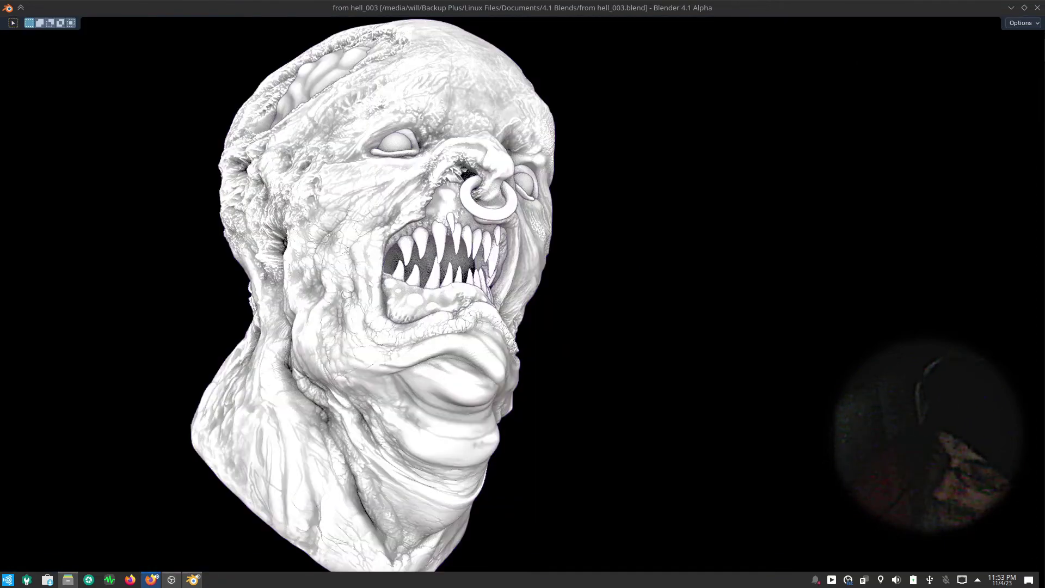
- Play the turntable, leave fullscreen, and set viewport shading to Attribute colour with MatCap lighting
key("space")
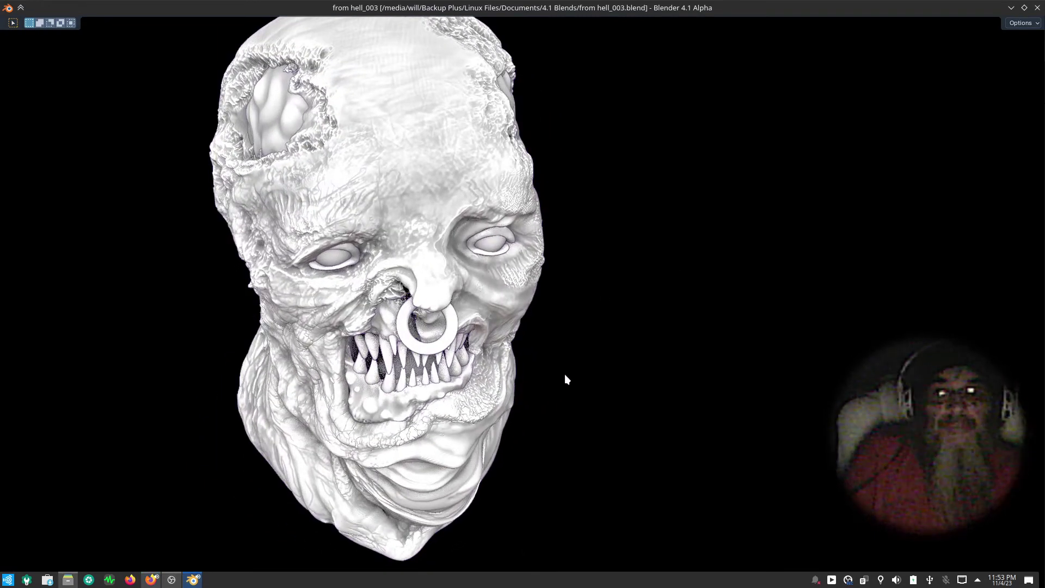
key("ctrl+alt+space")
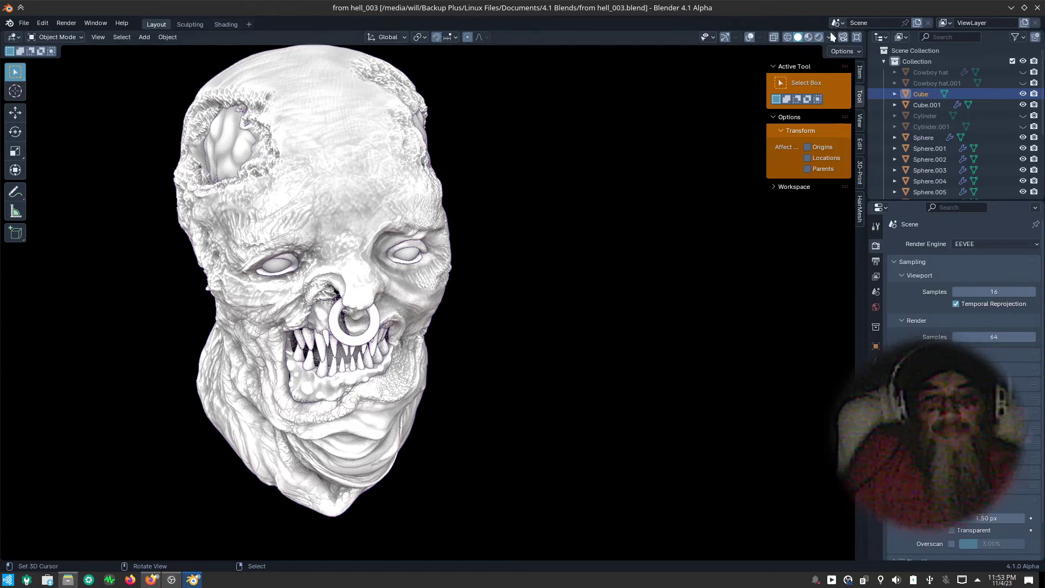
left_click(829, 36)
left_click(867, 203)
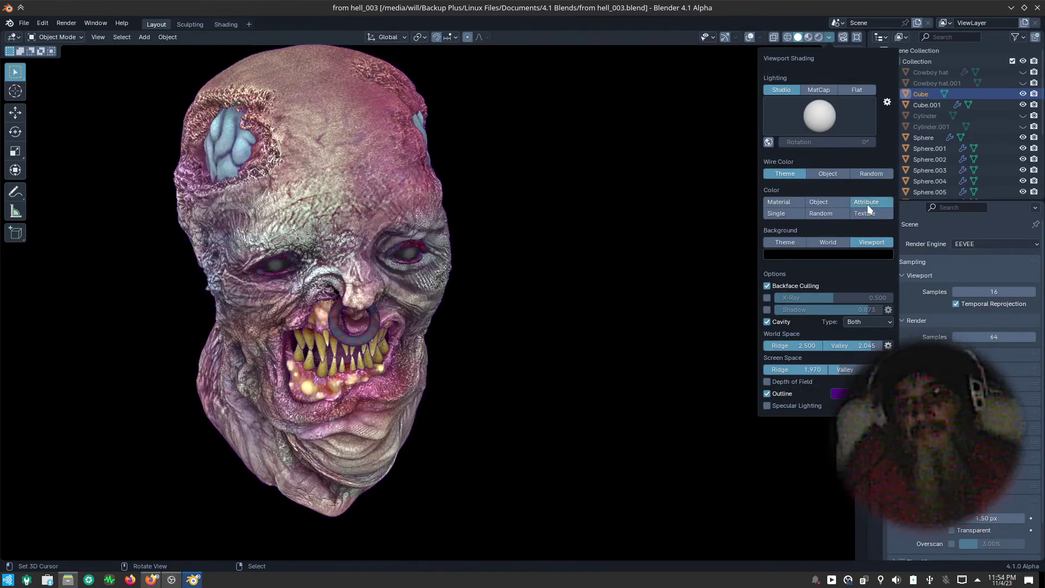
left_click(816, 115)
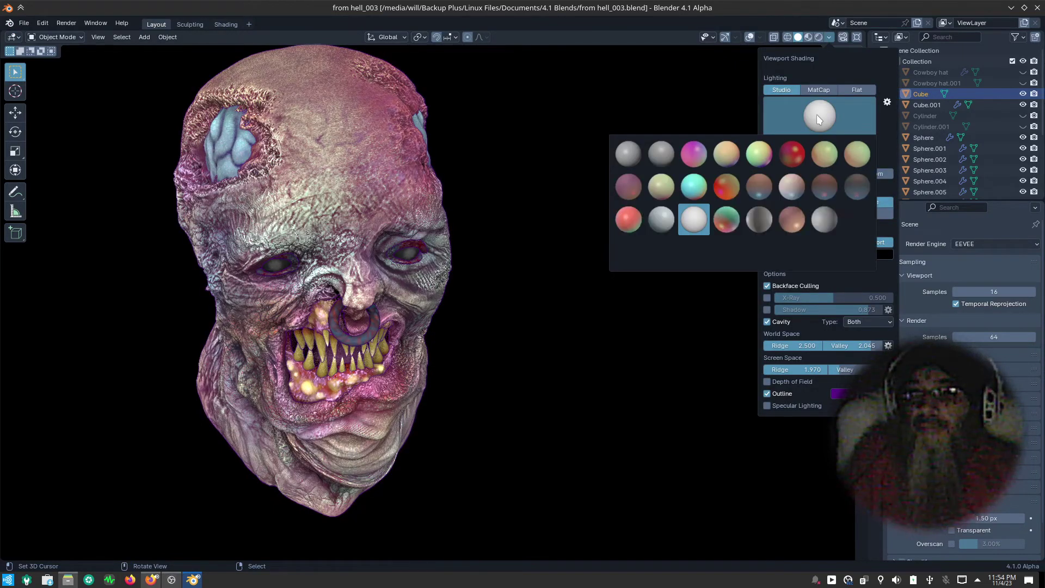
left_click(810, 90)
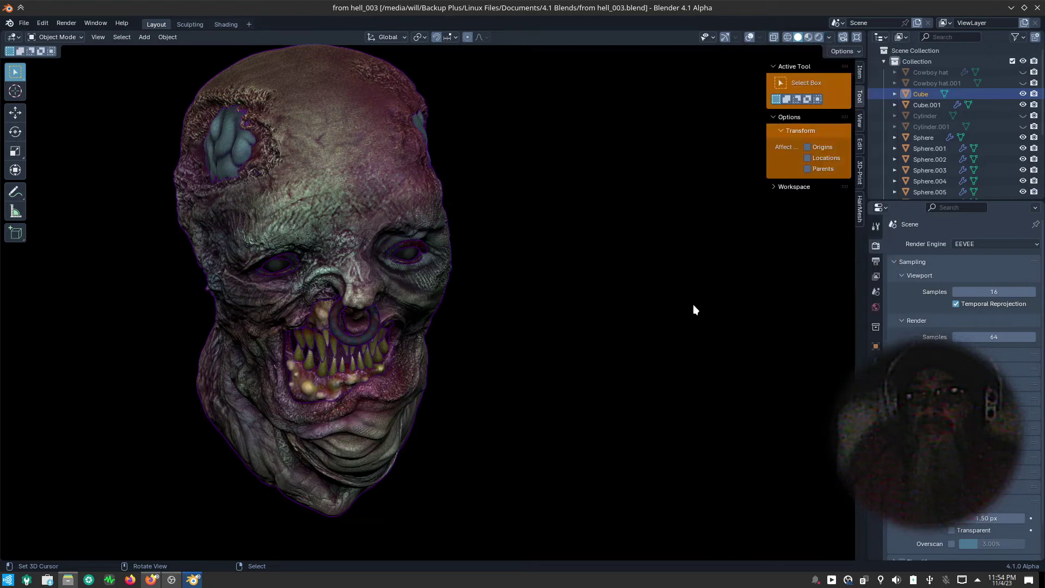
middle_click_drag(593, 453, 625, 415)
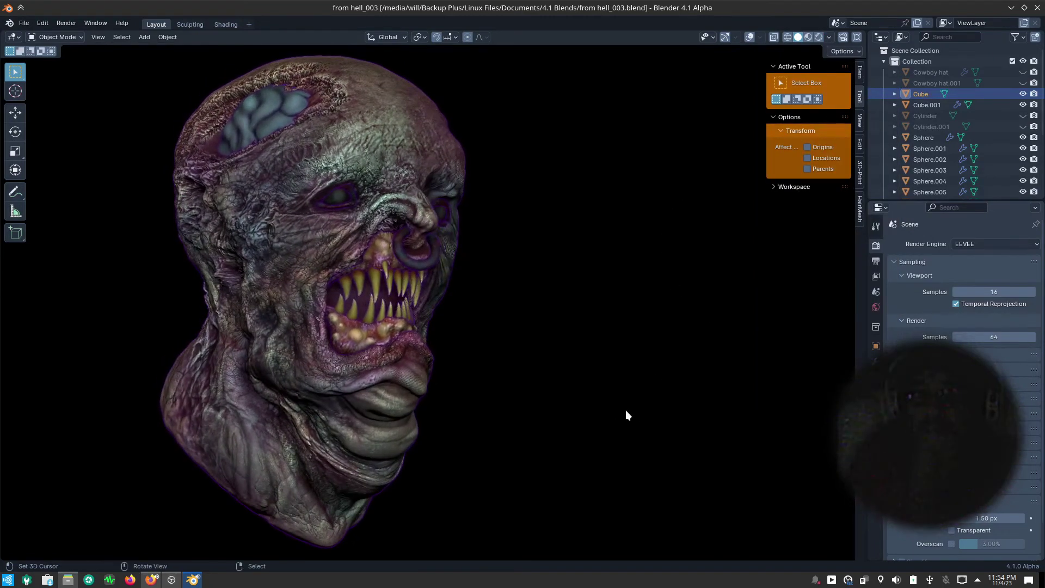
key("ctrl+alt+space")
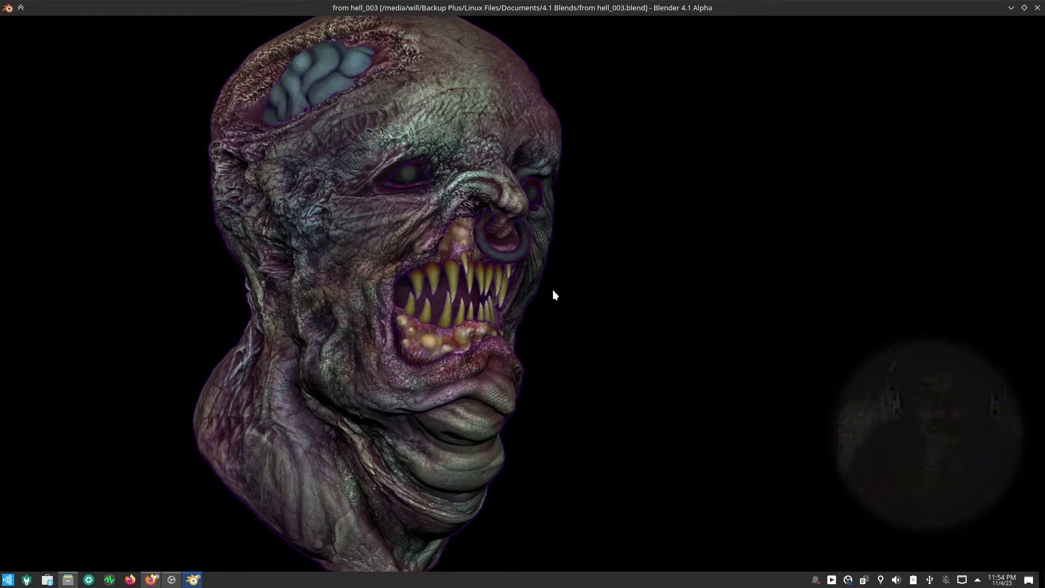
scroll(404, 153, "up", 3)
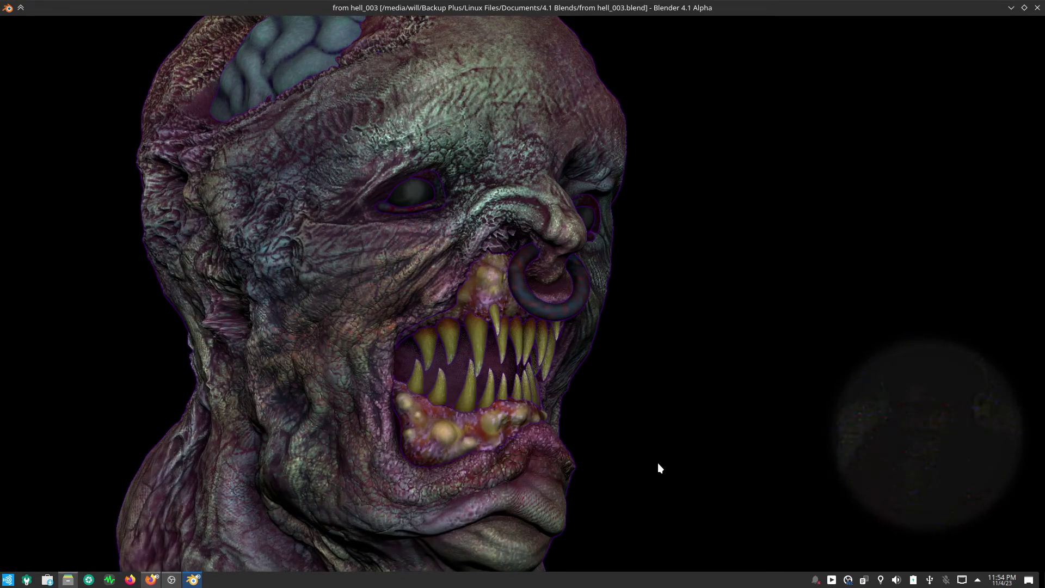
mouse_move(659, 467)
middle_mouse_down()
mouse_move(586, 450)
mouse_move(517, 456)
middle_mouse_up()
scroll(526, 405, "down", 2)
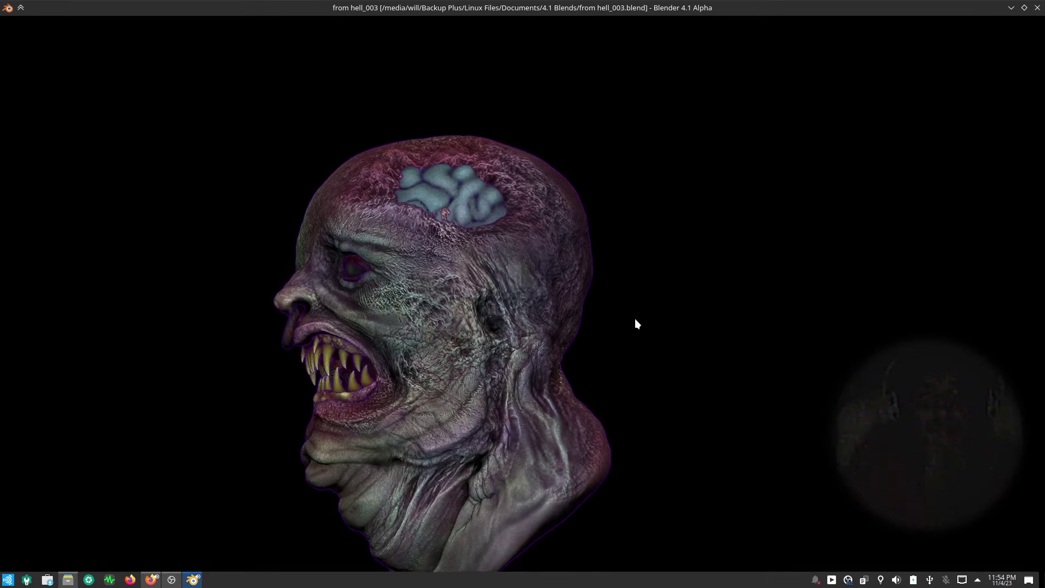
mouse_move(637, 325)
middle_mouse_down()
mouse_move(815, 346)
mouse_move(706, 447)
mouse_move(694, 442)
middle_mouse_up()
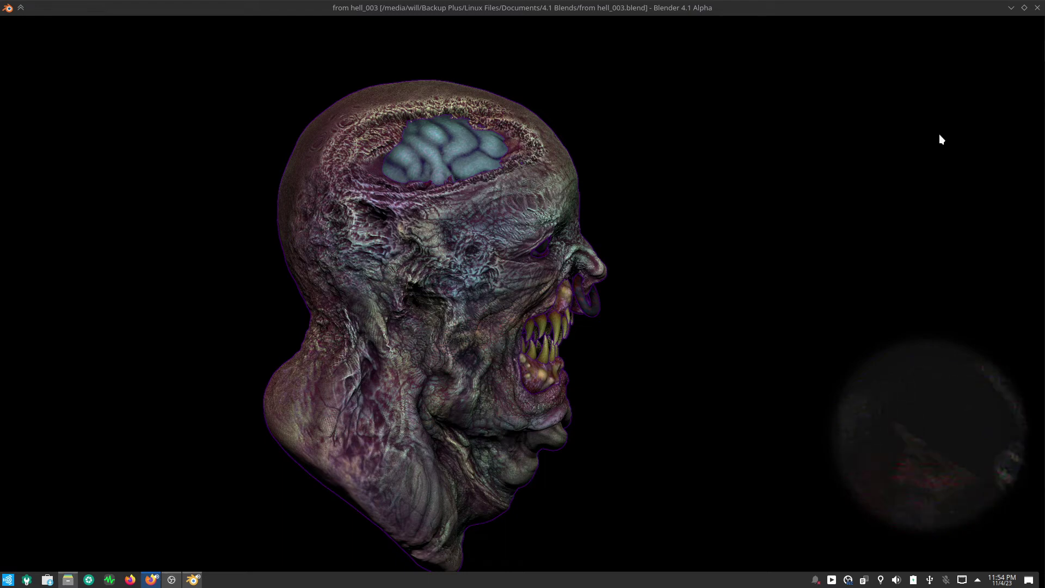
middle_click_drag(610, 220, 523, 232)
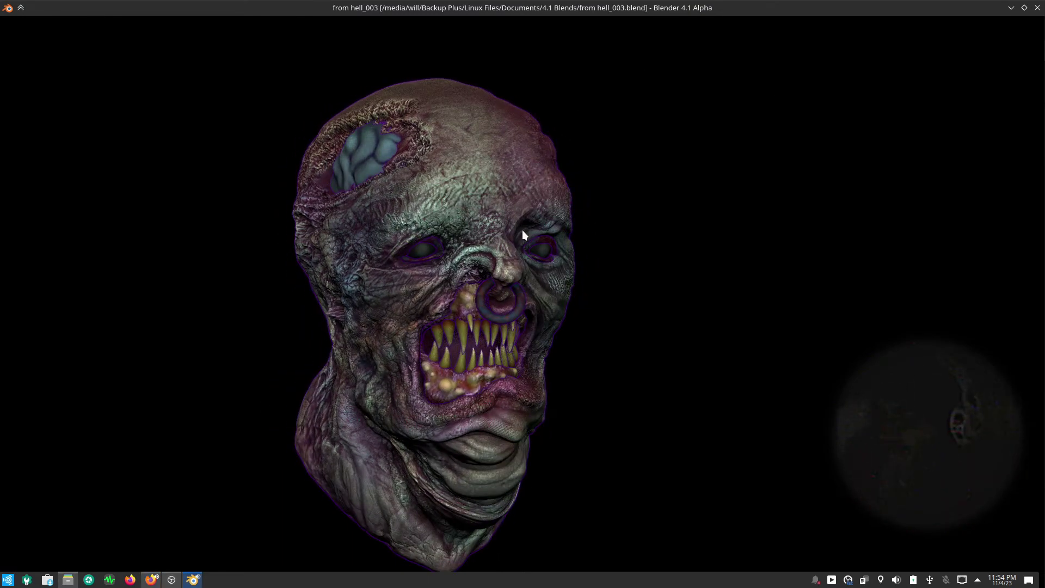
key("ctrl+alt+space")
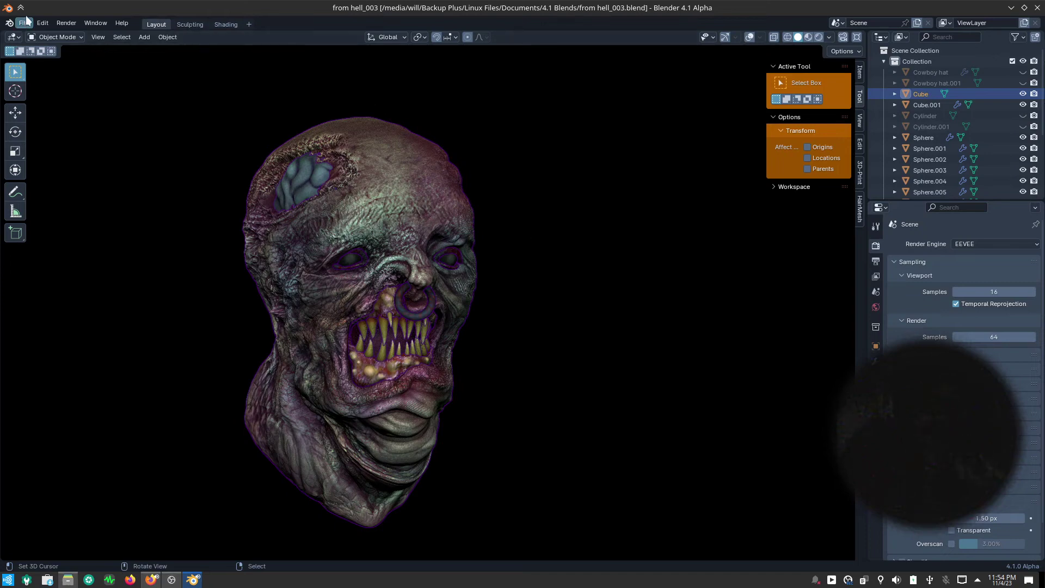
- Bring up the Open dialog in thumbnail view and enter the 4.0 Blends folder in Documents
left_click(26, 22)
left_click(36, 48)
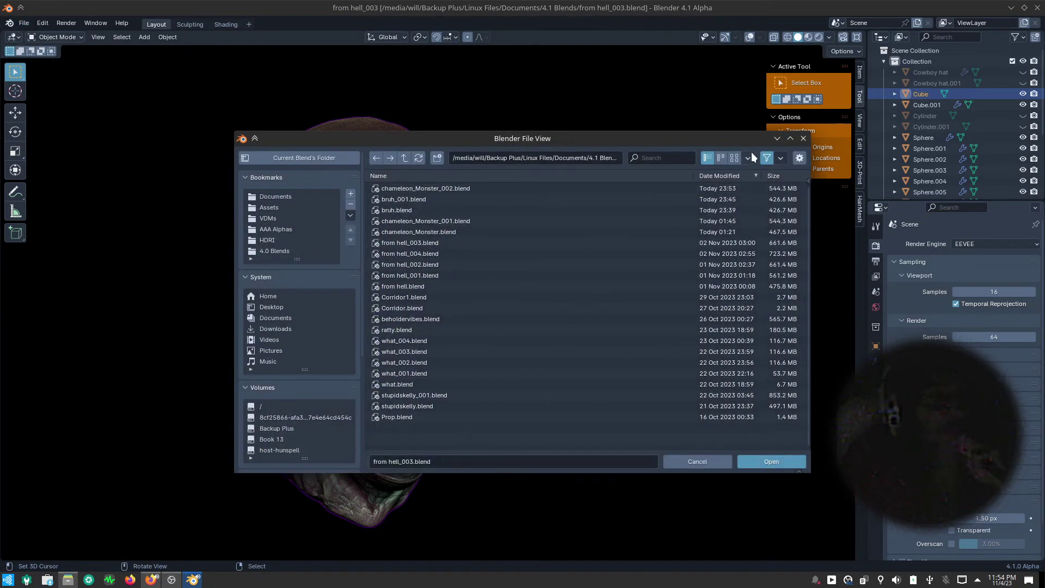
left_click(735, 158)
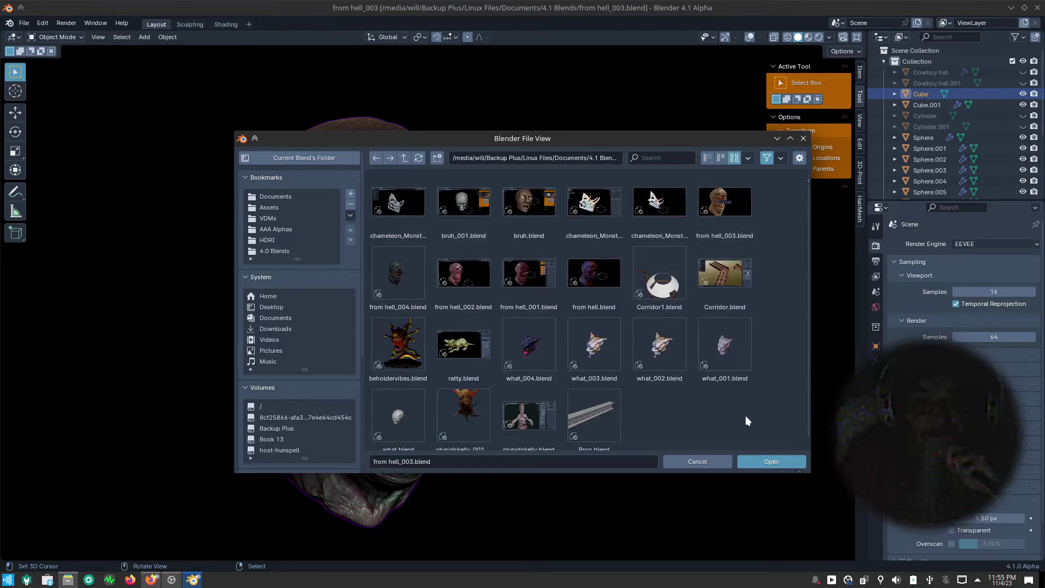
left_click(404, 158)
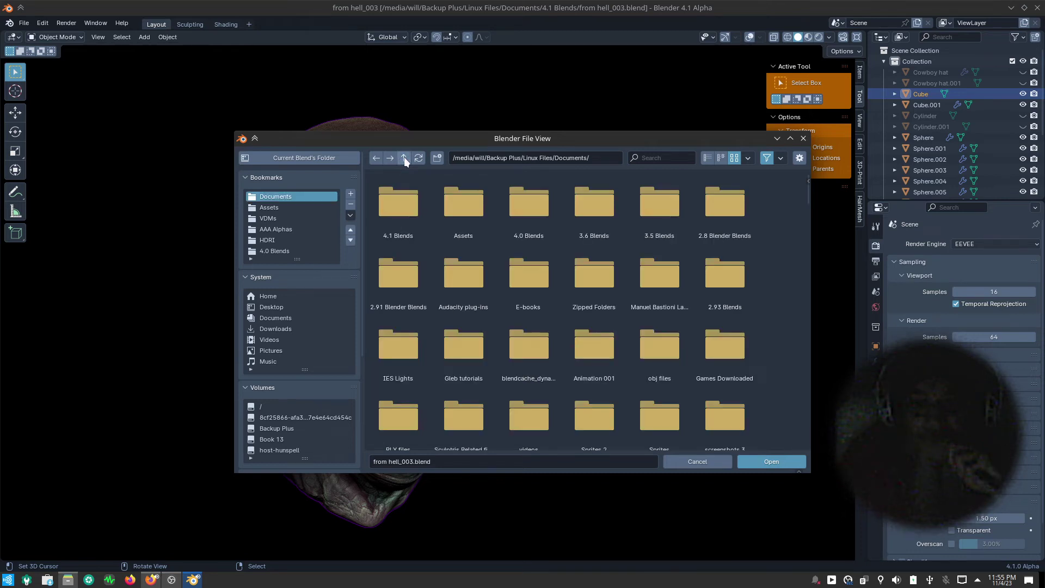
double_click(535, 211)
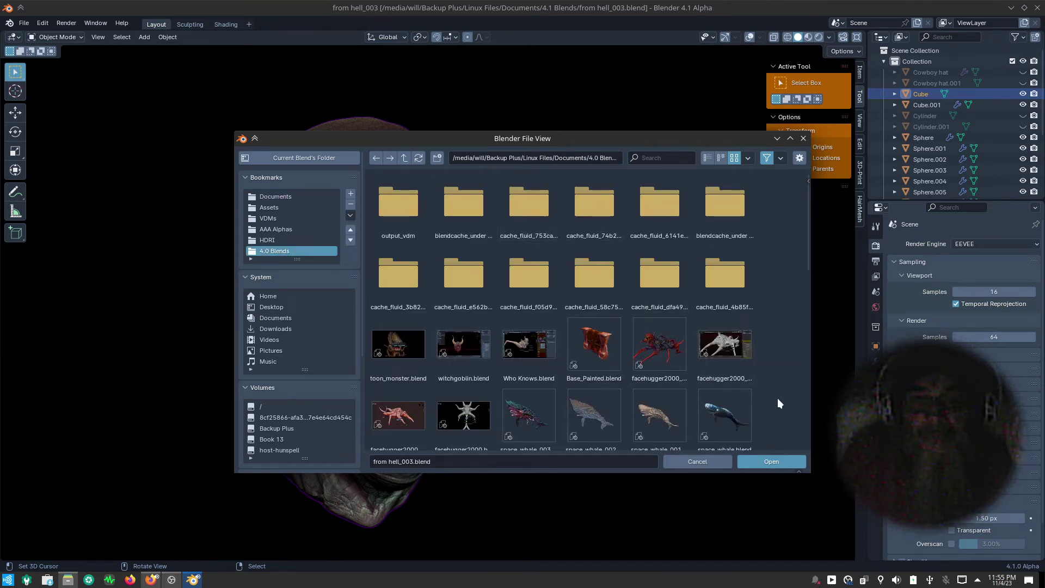
- Scroll through 4.0 Blends, then return to Documents and enter the 3.6 Blends folder
scroll(781, 395, "down", 5)
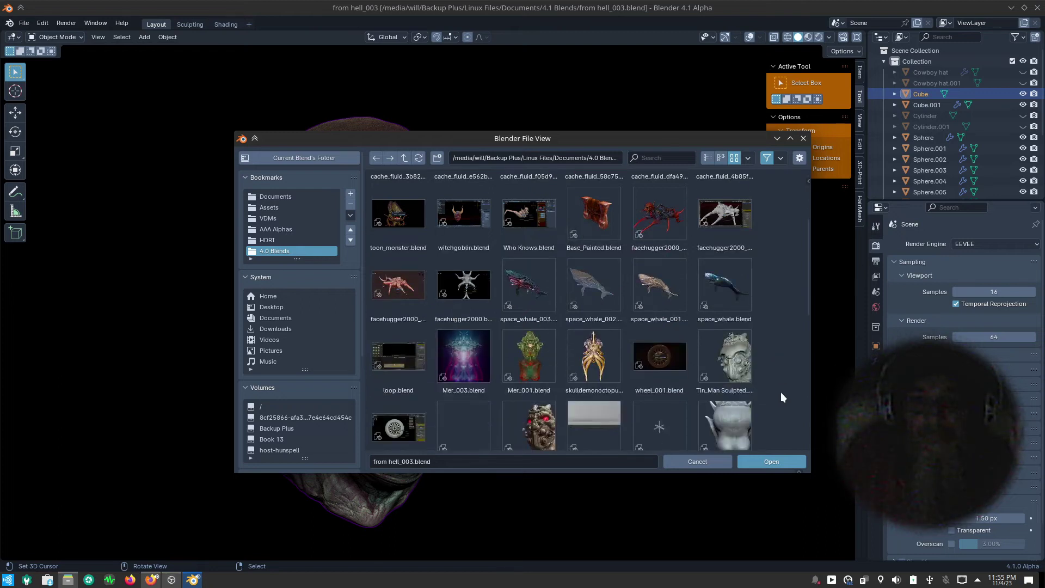
scroll(782, 393, "down", 3)
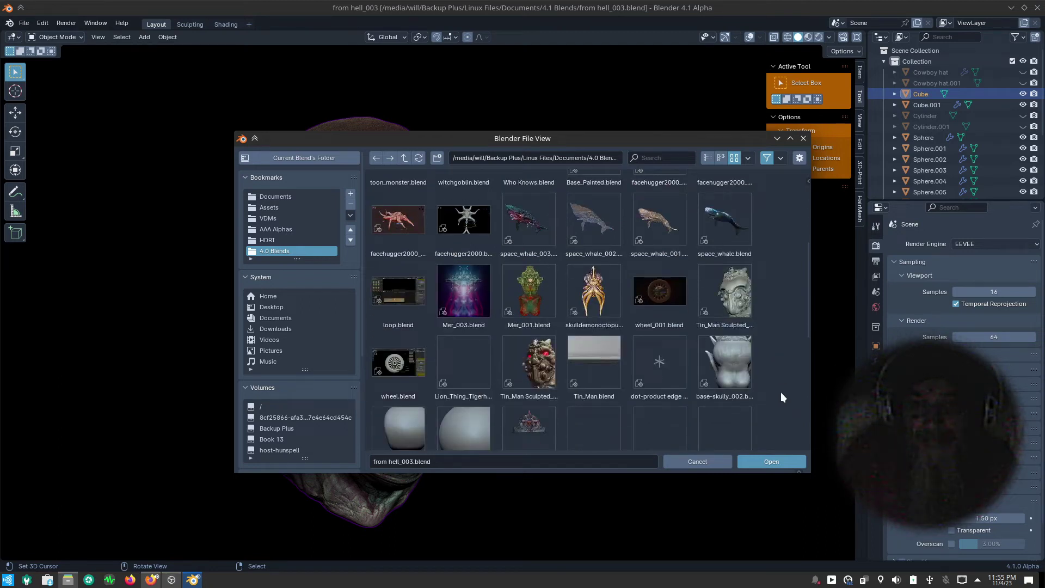
scroll(781, 392, "down", 5)
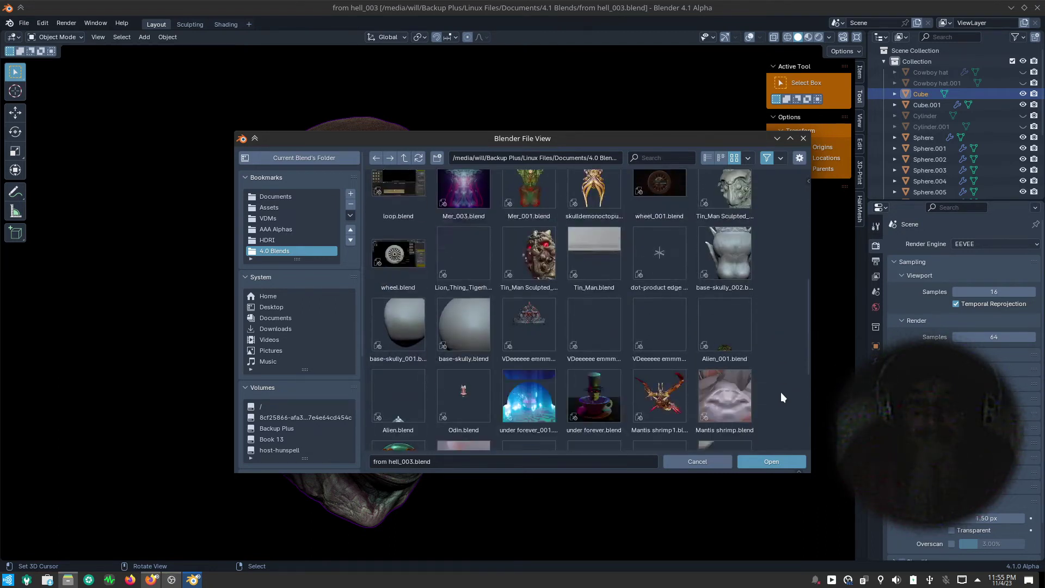
scroll(781, 392, "down", 4)
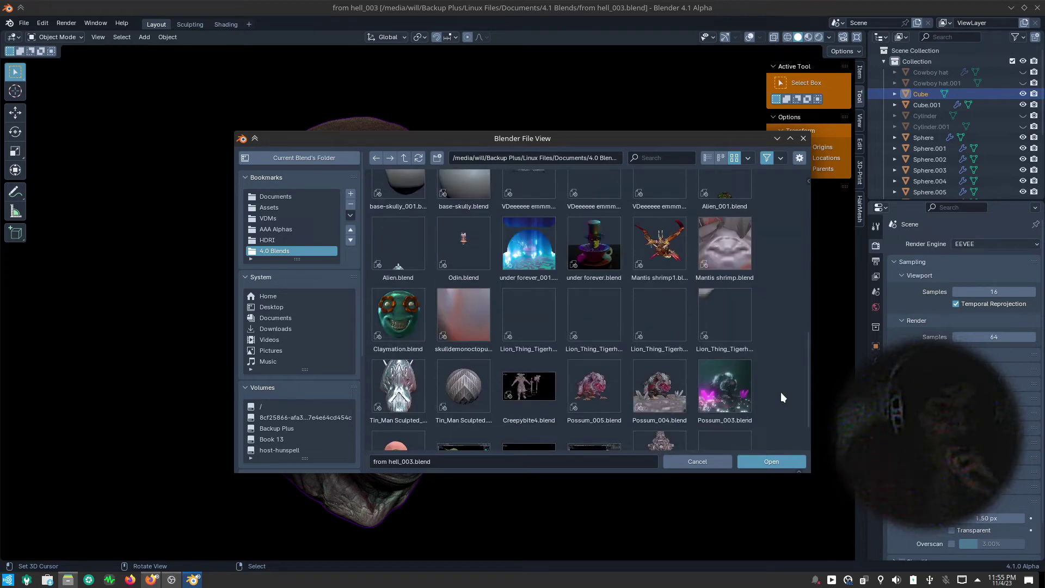
scroll(781, 392, "down", 2)
scroll(781, 392, "down", 1)
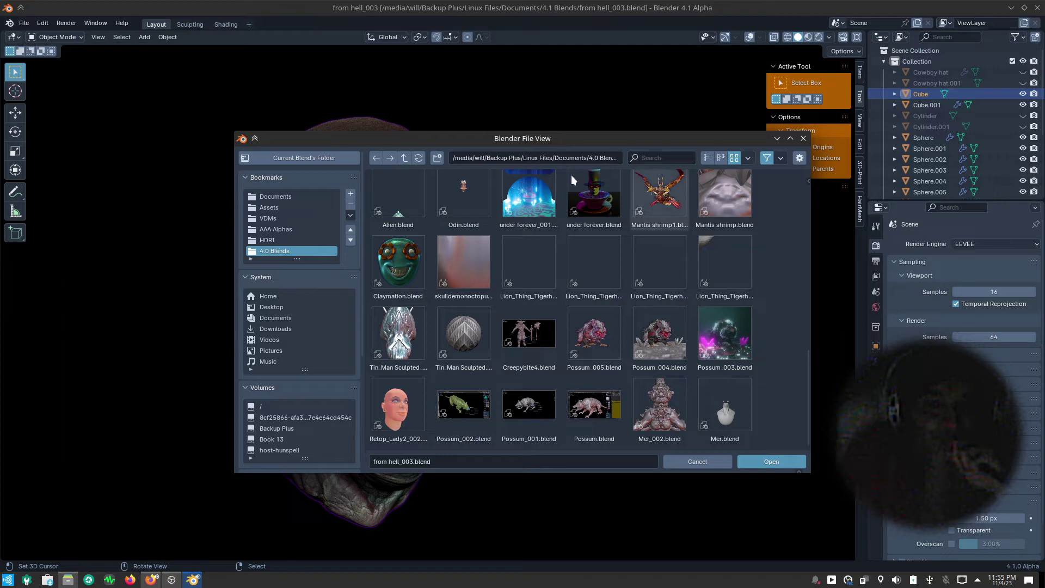
left_click(405, 157)
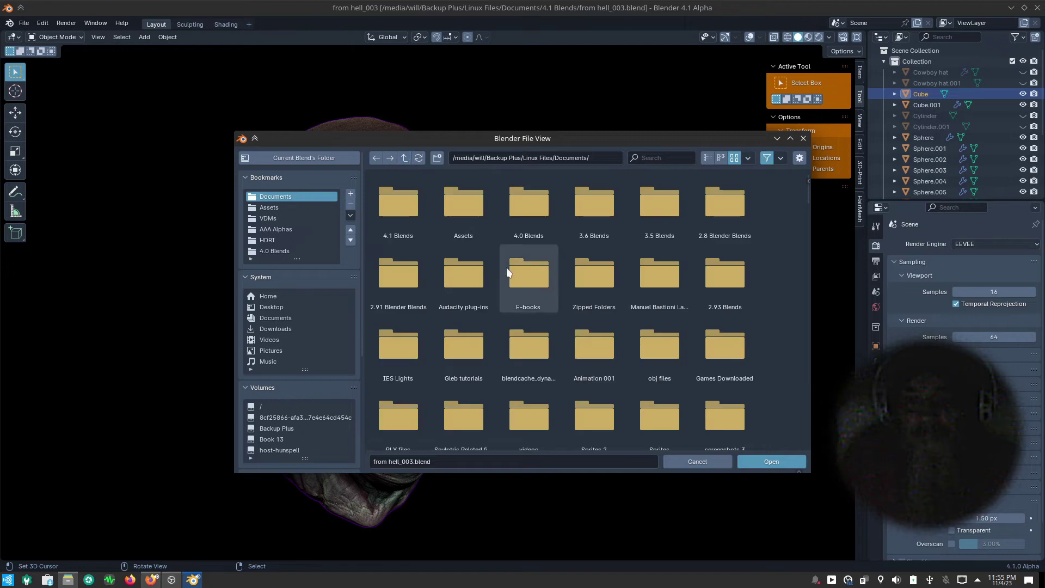
left_click(596, 216)
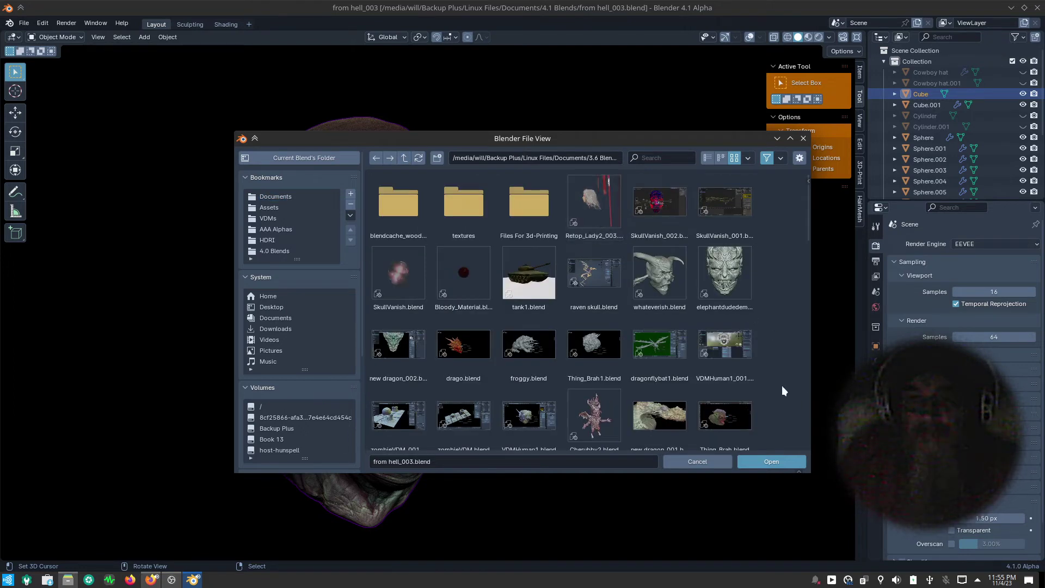
scroll(783, 391, "down", 3)
- Open Cherubby2.blend and orbit and zoom to a front view of the cherub
double_click(593, 350)
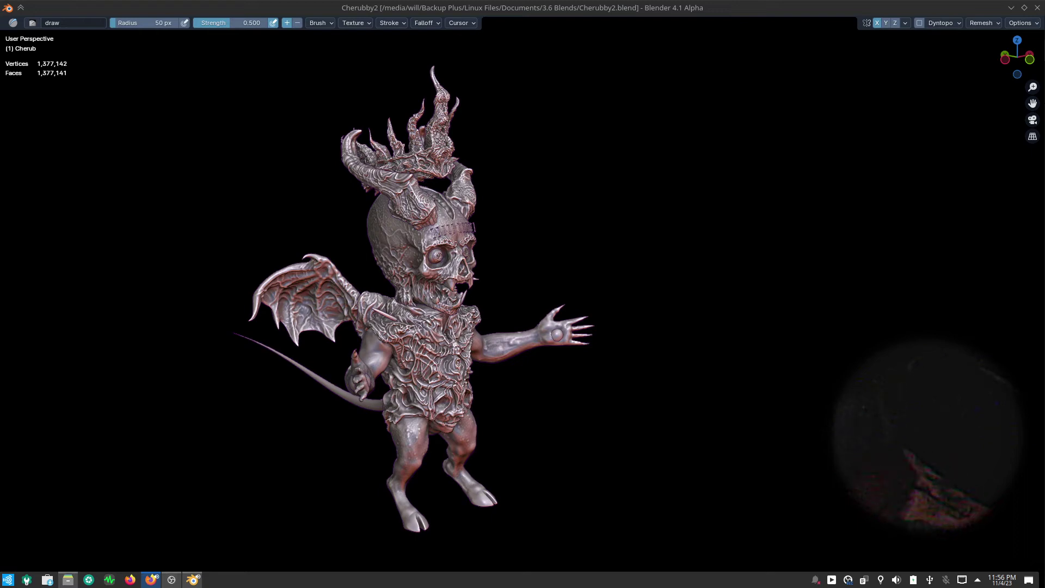
mouse_move(531, 413)
middle_mouse_down()
mouse_move(468, 419)
mouse_move(475, 459)
middle_mouse_up()
scroll(434, 436, "up", 5)
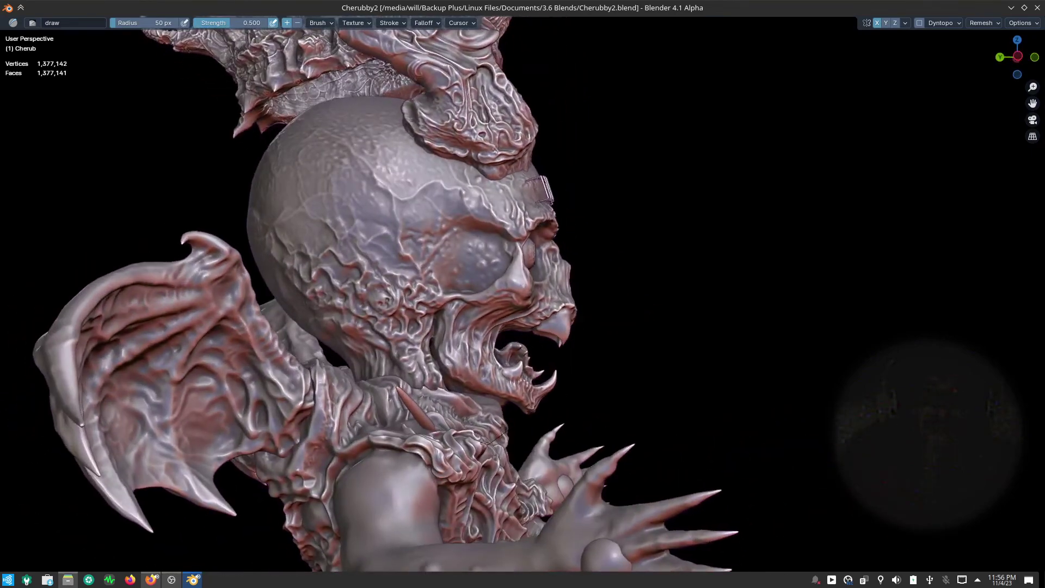
scroll(451, 425, "up", 2)
scroll(414, 376, "up", 3)
scroll(380, 330, "up", 4)
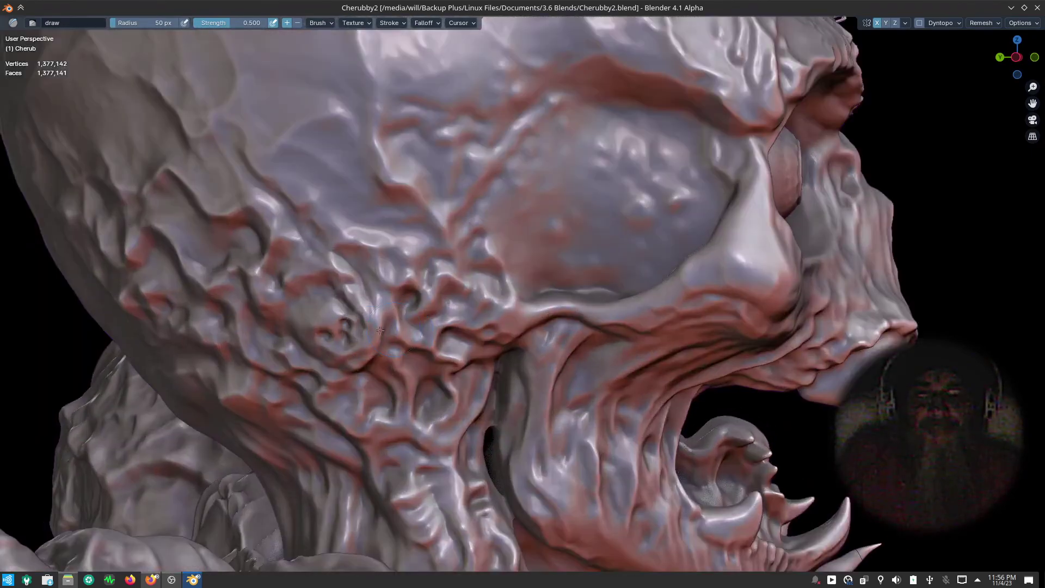
scroll(282, 367, "up", 2)
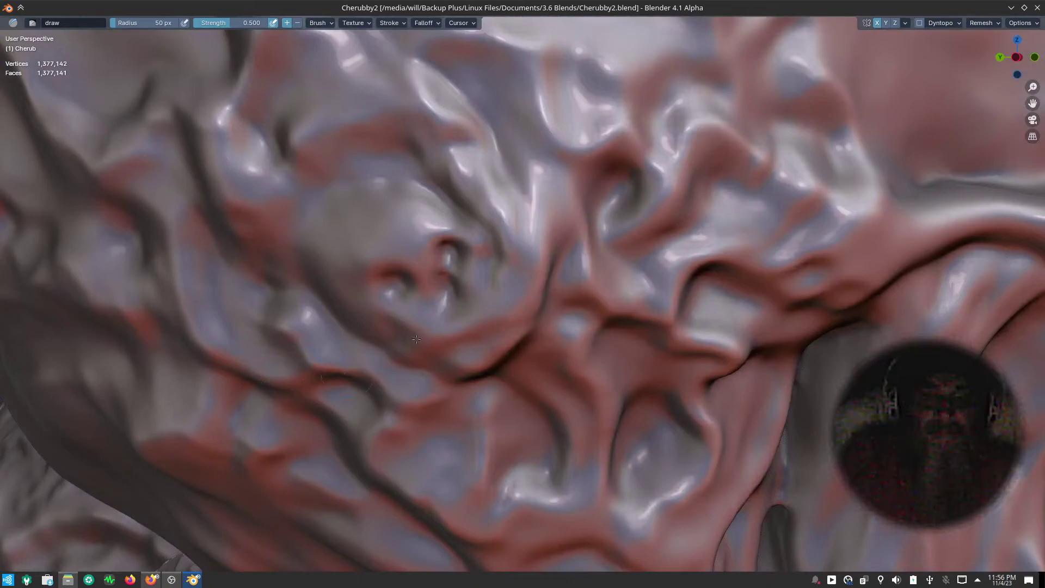
scroll(294, 393, "down", 4)
scroll(508, 393, "down", 3)
scroll(508, 393, "down", 2)
scroll(508, 393, "down", 3)
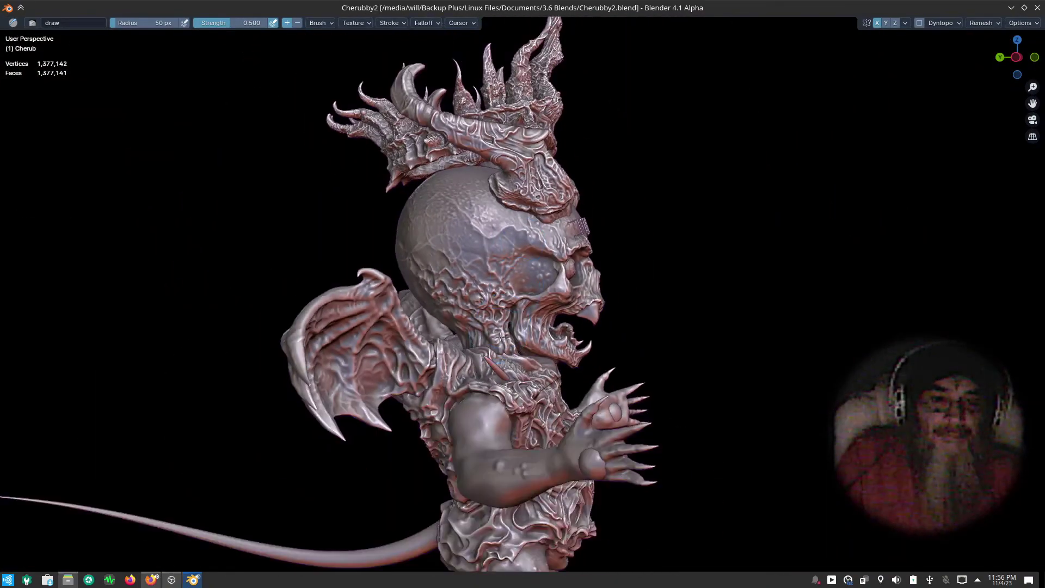
- Orbit round to the cherub's back and an angled rear view, zooming in and out
mouse_move(508, 393)
middle_mouse_down()
mouse_move(621, 376)
mouse_move(616, 105)
middle_mouse_up()
scroll(621, 375, "up", 2)
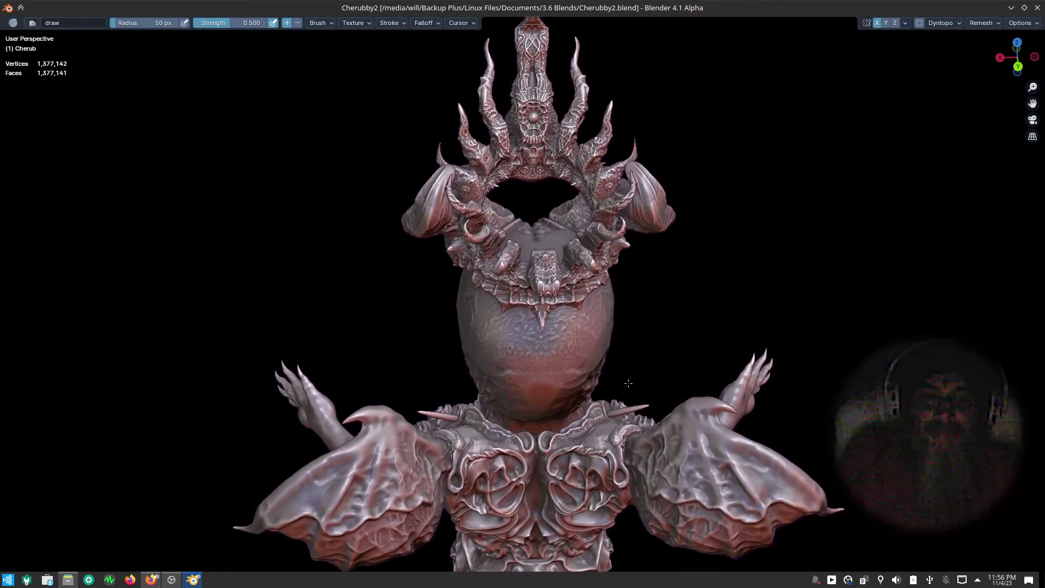
scroll(616, 105, "up", 2)
scroll(602, 60, "up", 2)
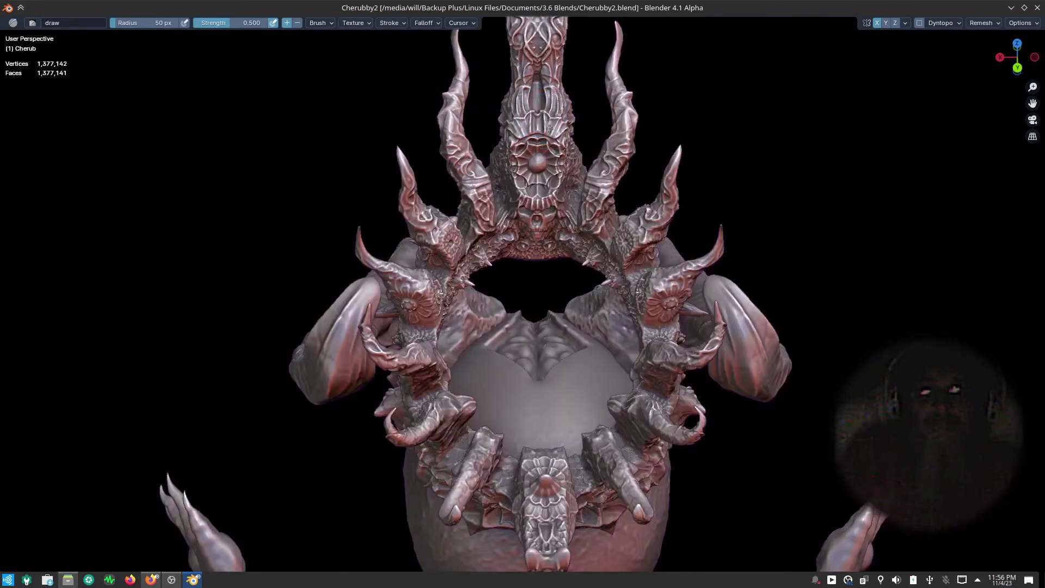
scroll(567, 169, "up", 2)
mouse_move(576, 407)
middle_mouse_down()
mouse_move(603, 390)
mouse_move(401, 346)
middle_mouse_up()
scroll(401, 345, "down", 1)
scroll(387, 364, "down", 3)
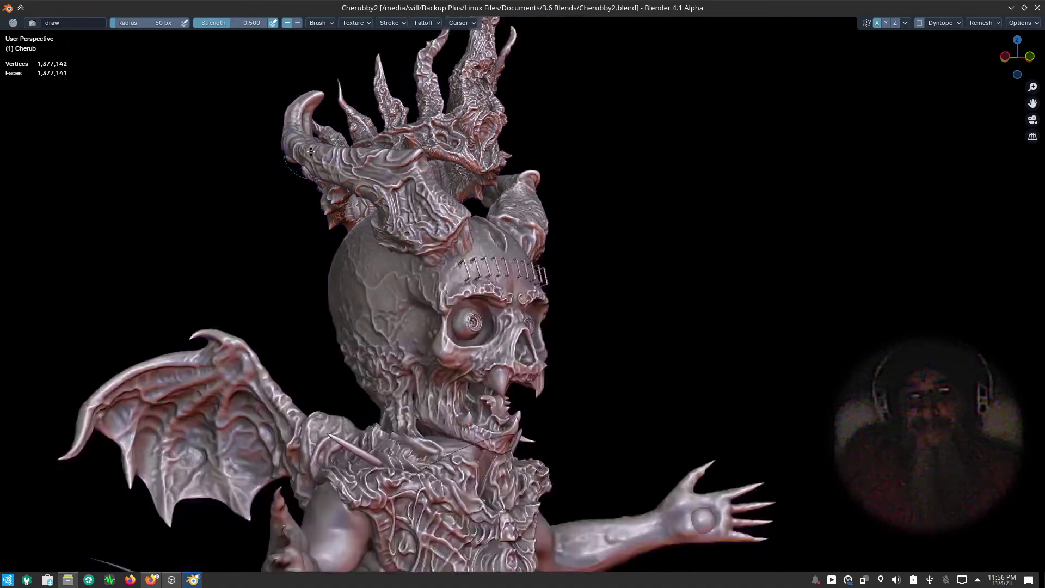
scroll(387, 364, "down", 2)
scroll(478, 159, "down", 2)
scroll(478, 408, "up", 5)
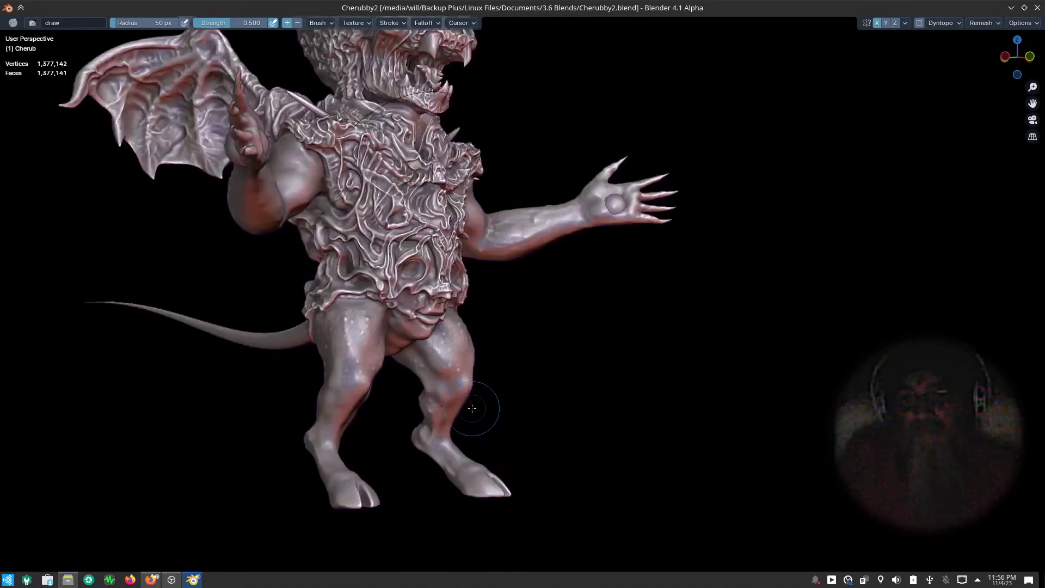
scroll(507, 395, "up", 2)
- Orbit to rear-side views showing the cherub's tail, wing, arm and back
mouse_move(507, 395)
middle_mouse_down()
mouse_move(355, 400)
mouse_move(349, 492)
middle_mouse_up()
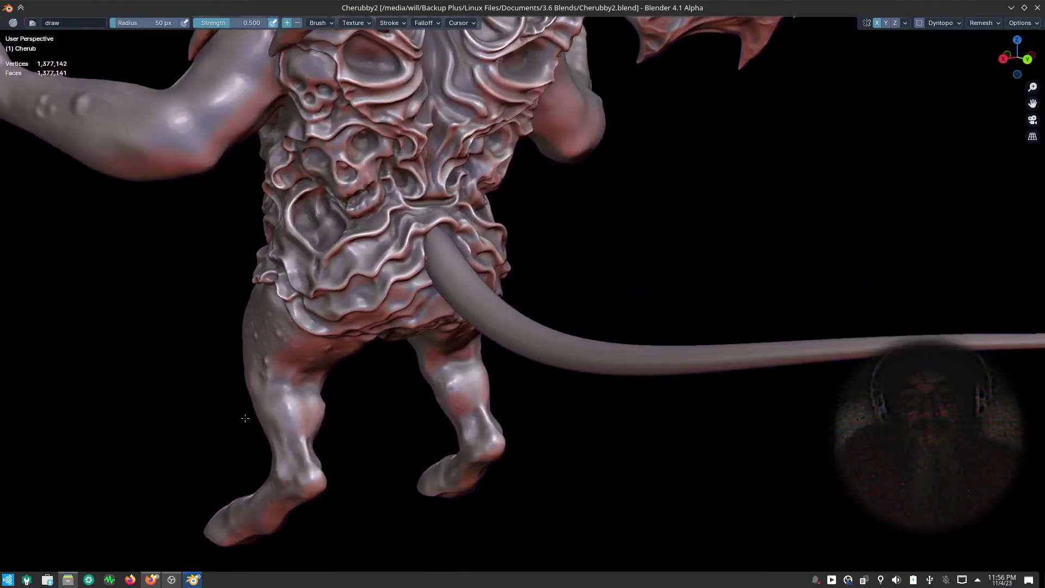
scroll(348, 492, "down", 3)
scroll(362, 490, "down", 1)
scroll(536, 334, "up", 2)
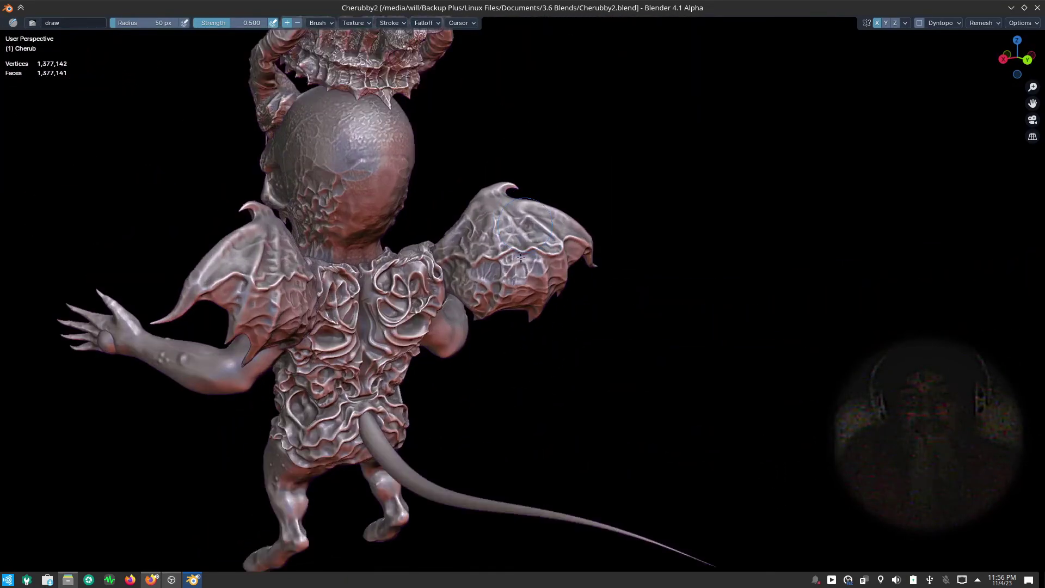
scroll(539, 333, "up", 4)
middle_click_drag(539, 334, 547, 267)
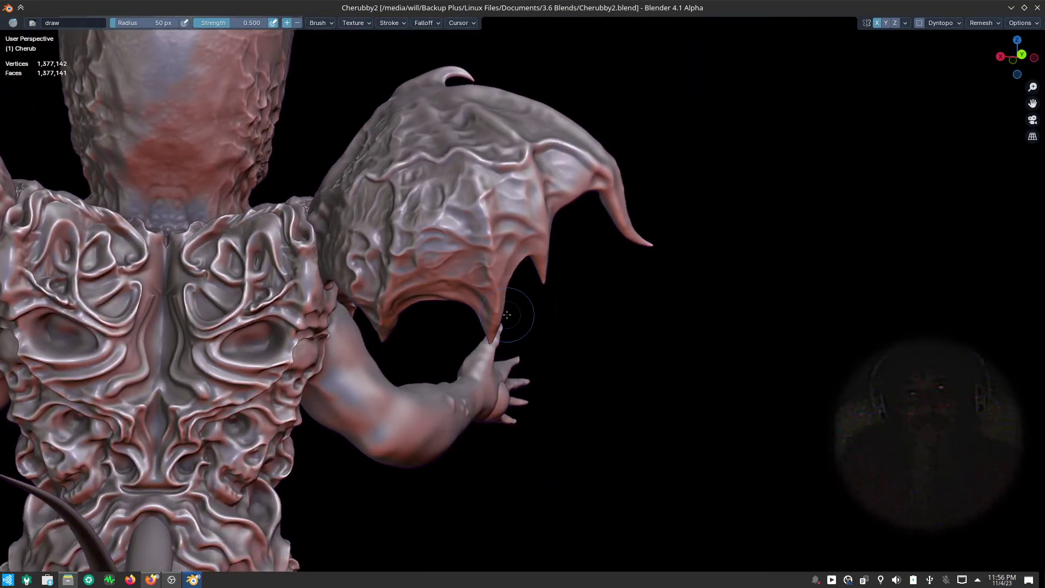
scroll(549, 262, "down", 4)
scroll(548, 262, "down", 1)
scroll(517, 245, "down", 1)
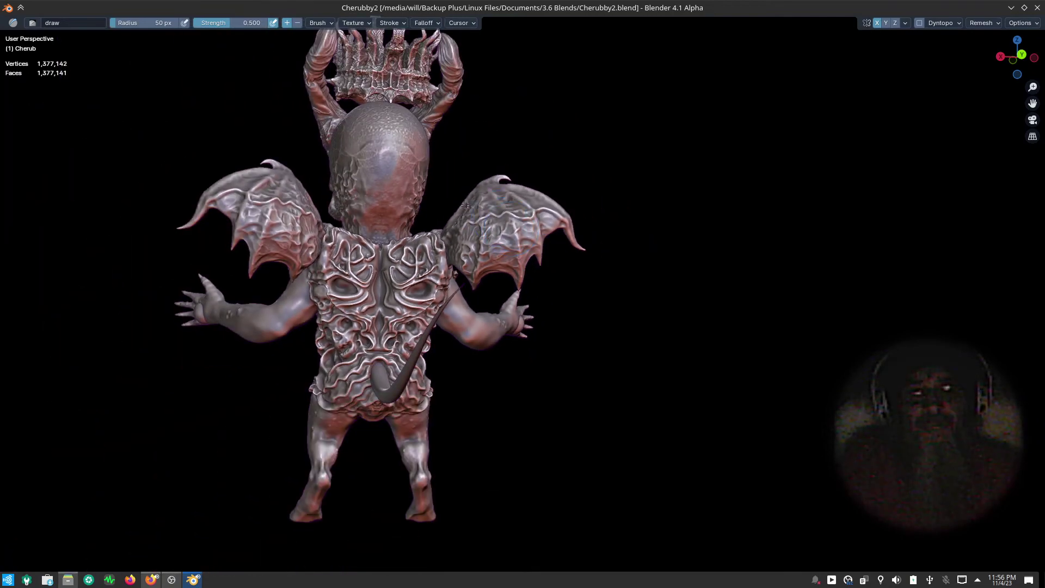
mouse_move(479, 236)
middle_mouse_down()
mouse_move(471, 232)
mouse_move(616, 222)
mouse_move(730, 240)
middle_mouse_up()
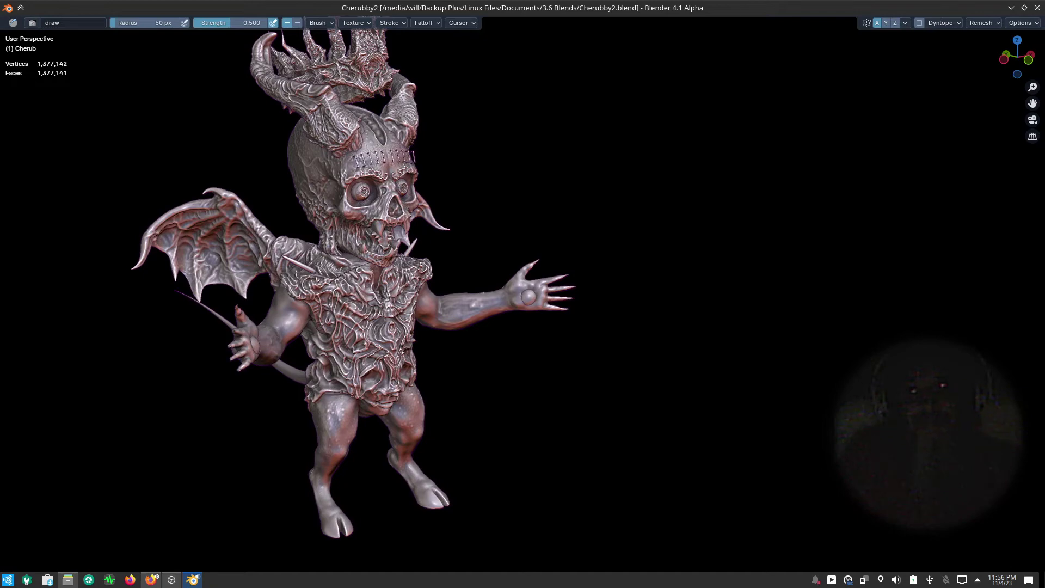
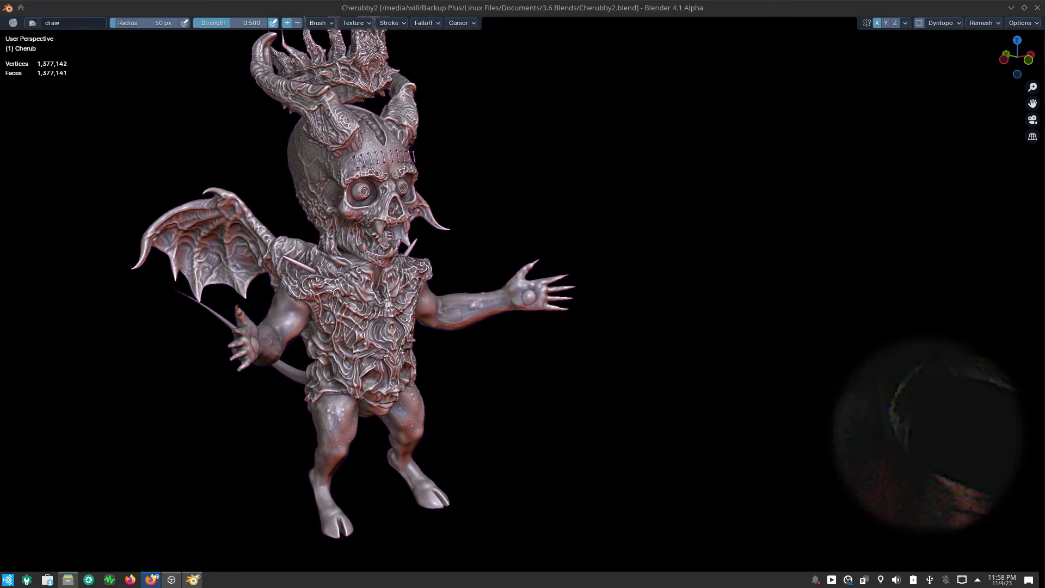
- Set the viewport shading Color to Attribute to show the cherub's vertex colours
mouse_move(688, 334)
middle_mouse_down()
mouse_move(590, 382)
mouse_move(602, 404)
middle_mouse_up()
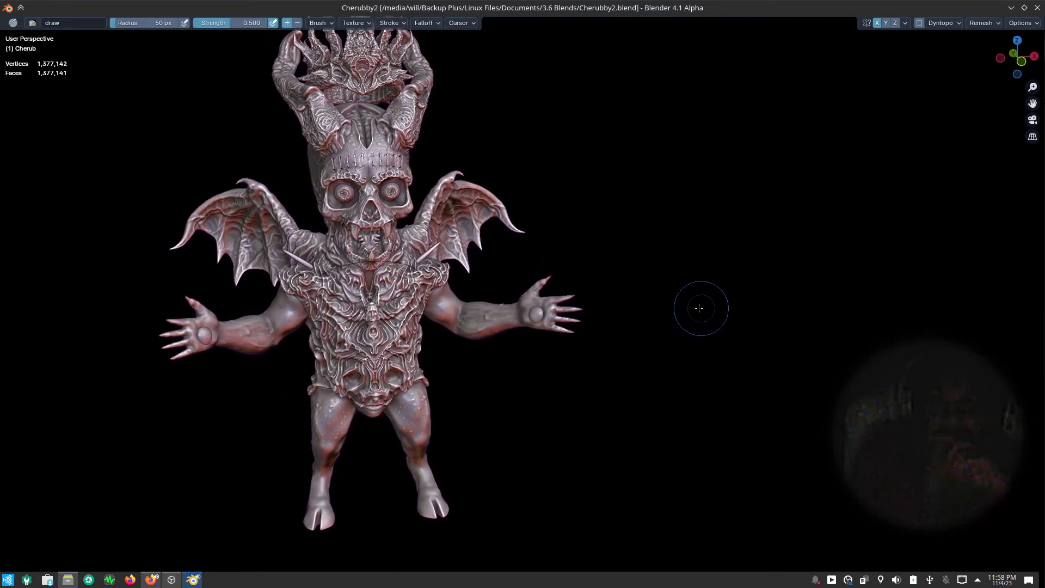
key("ctrl+alt+space")
left_click(815, 37)
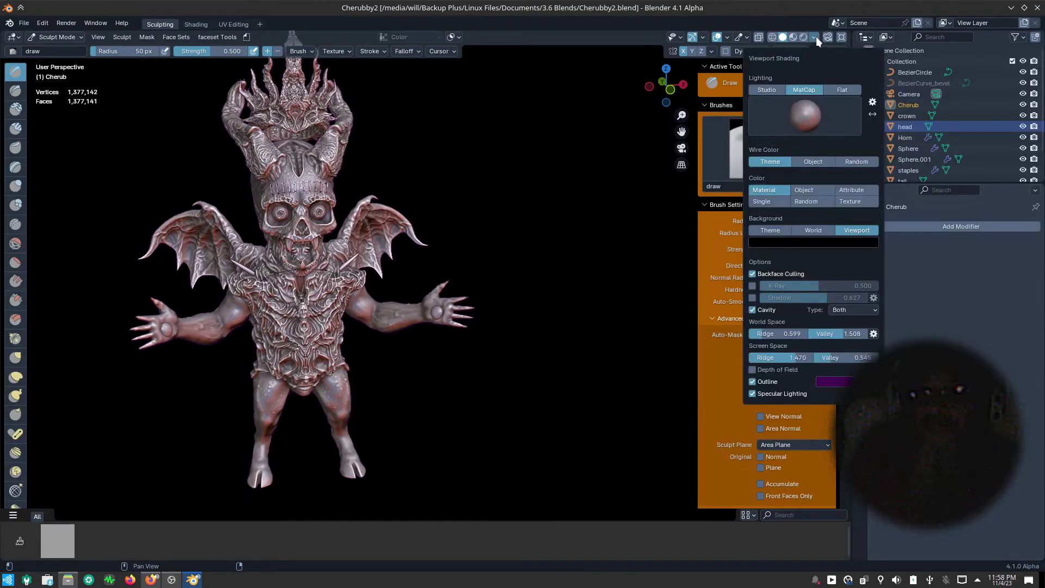
left_click(852, 191)
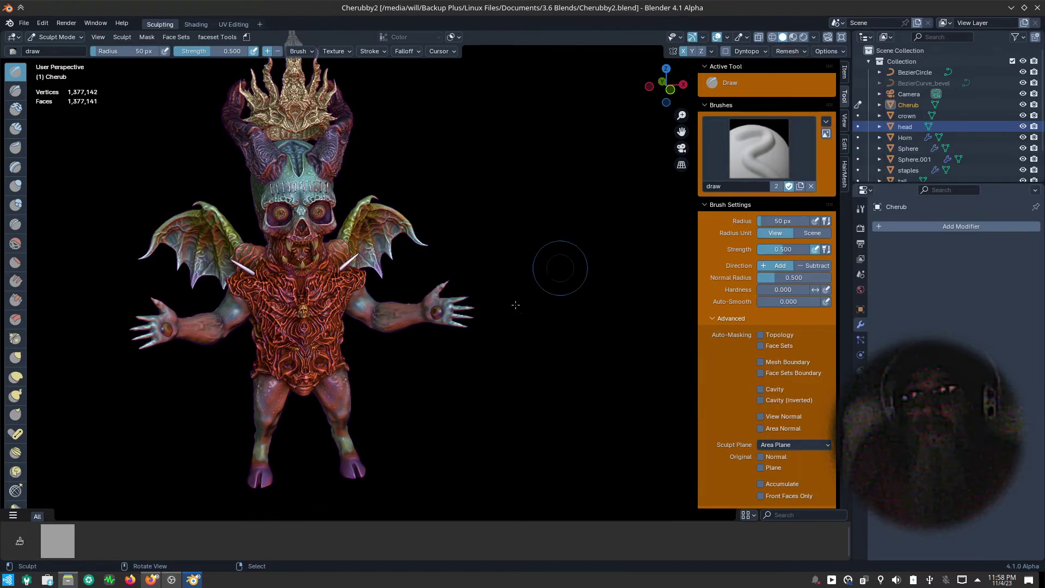
- Maximise the 3D view again and zoom in on the cherub's crown
mouse_move(560, 268)
middle_mouse_down()
mouse_move(555, 346)
mouse_move(622, 376)
mouse_move(607, 375)
middle_mouse_up()
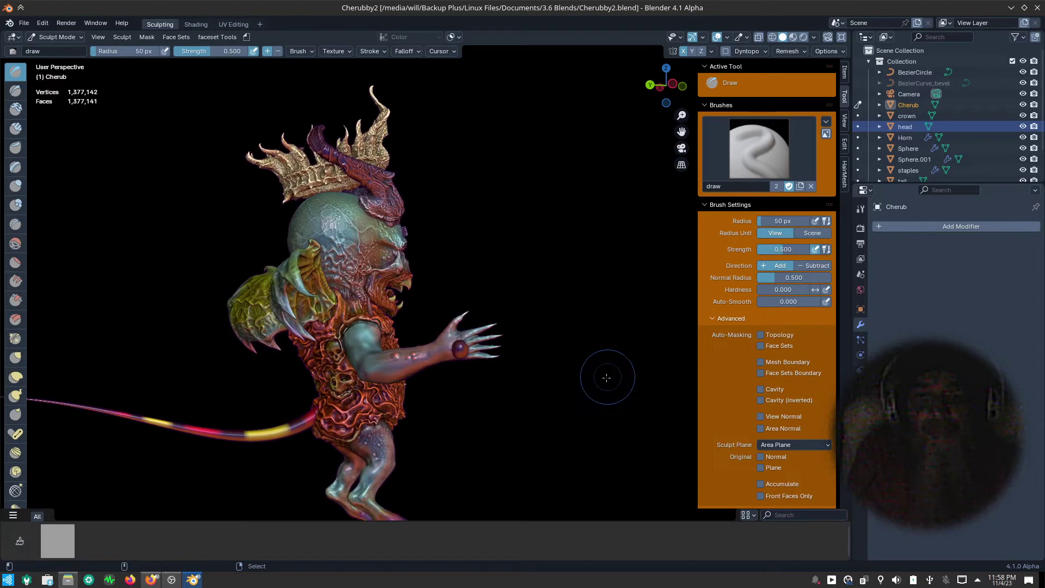
key("ctrl+alt+space")
mouse_move(568, 453)
middle_mouse_down()
mouse_move(606, 443)
mouse_move(671, 451)
mouse_move(699, 487)
mouse_move(637, 490)
mouse_move(669, 508)
mouse_move(681, 466)
mouse_move(578, 488)
mouse_move(688, 463)
mouse_move(584, 484)
middle_mouse_up()
scroll(446, 143, "up", 2)
scroll(463, 158, "up", 2)
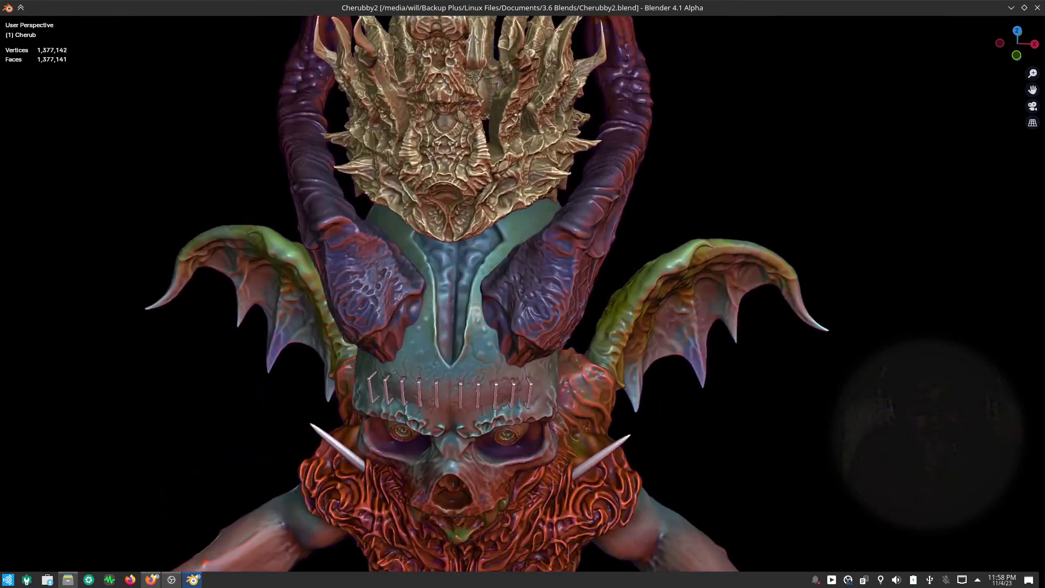
scroll(484, 171, "up", 1)
middle_click_drag(499, 182, 493, 318, "shift")
scroll(494, 296, "up", 2)
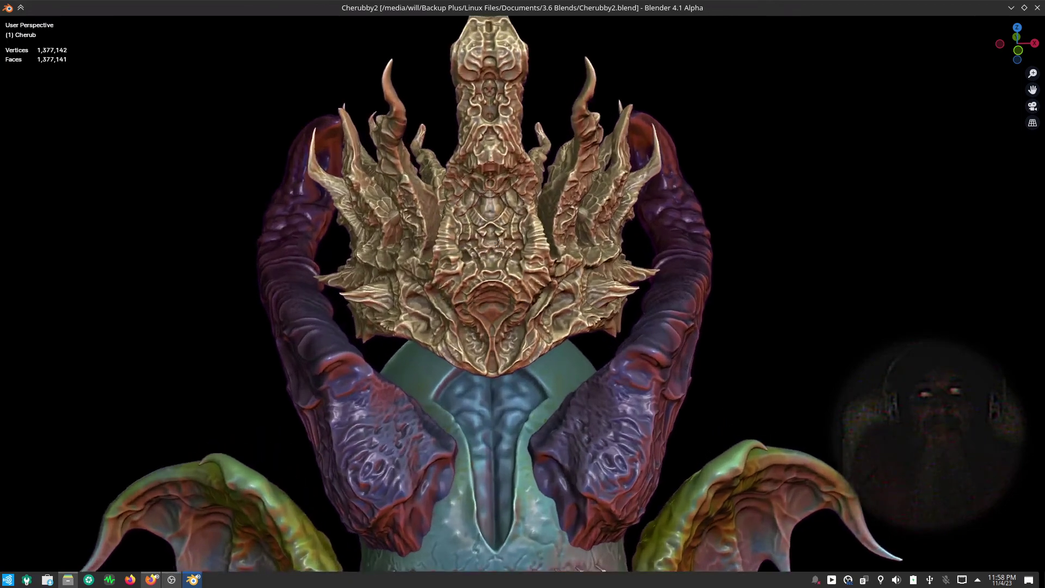
scroll(505, 249, "up", 2)
- Make the crown the active object and isolate it in Local View
left_click(521, 268)
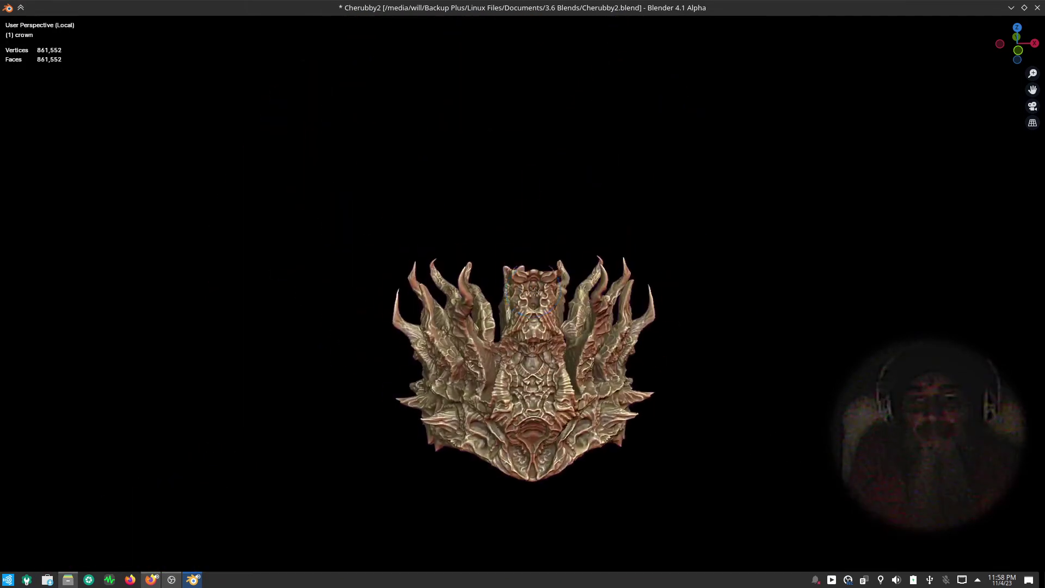
key("KP_Divide")
scroll(593, 398, "up", 2)
mouse_move(641, 392)
middle_mouse_down()
mouse_move(593, 398)
mouse_move(584, 385)
mouse_move(598, 403)
middle_mouse_up()
scroll(590, 395, "up", 2)
scroll(588, 389, "up", 1)
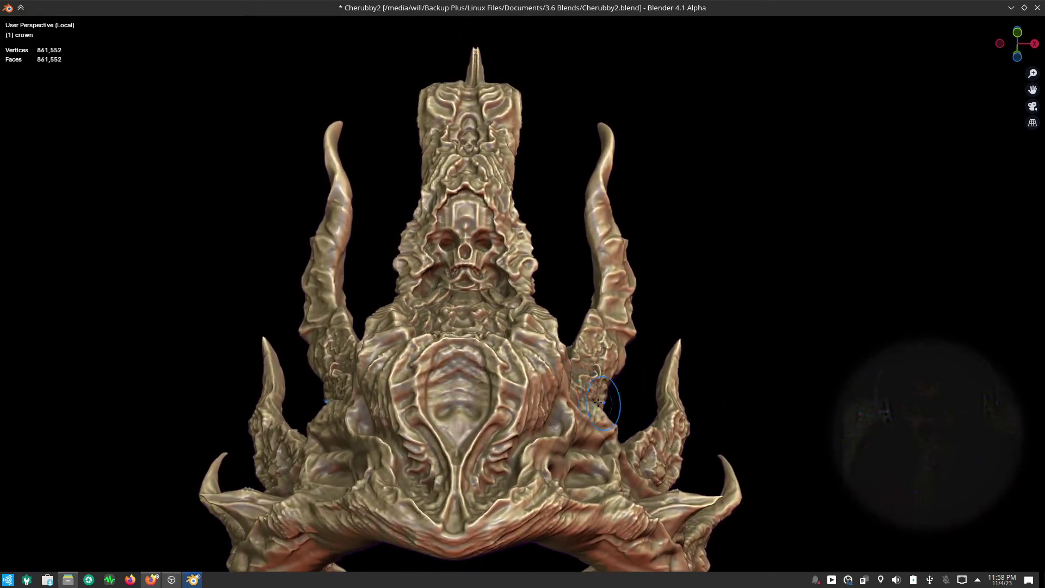
scroll(485, 316, "up", 2)
scroll(485, 316, "up", 2)
- Orbit and zoom around the isolated crown, viewing its front, underside and sides
mouse_move(485, 316)
middle_mouse_down()
mouse_move(600, 288)
mouse_move(612, 310)
mouse_move(629, 245)
middle_mouse_up()
scroll(625, 343, "down", 3)
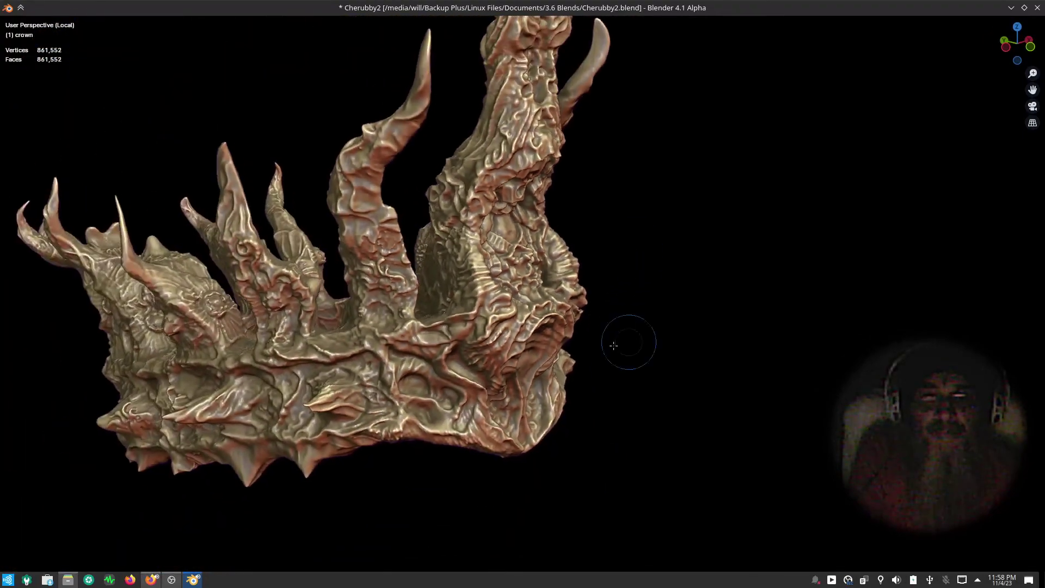
scroll(654, 353, "up", 2)
mouse_move(654, 353)
middle_mouse_down()
mouse_move(602, 345)
mouse_move(733, 370)
middle_mouse_up()
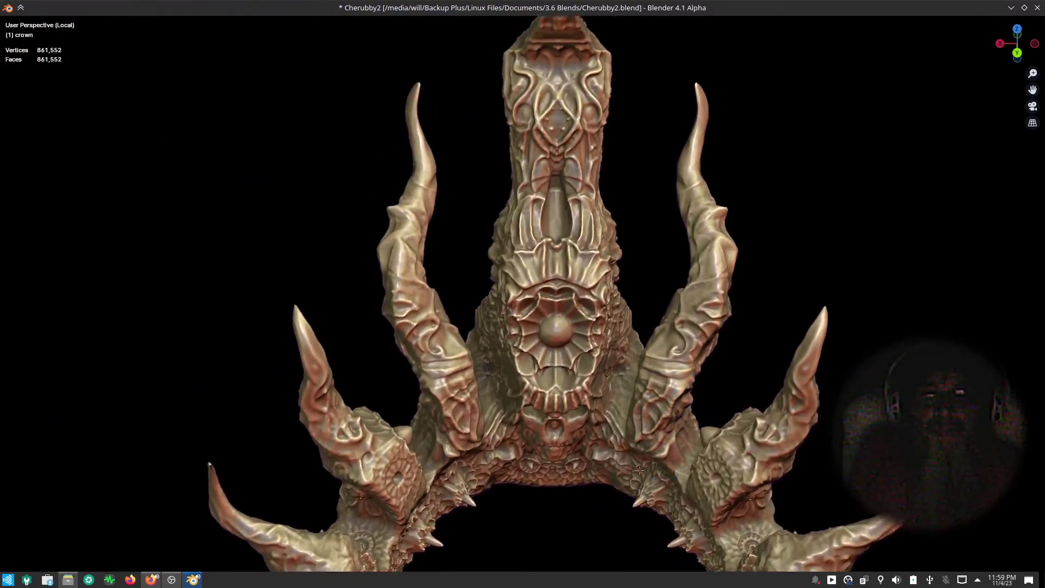
middle_click_drag(704, 404, 653, 408)
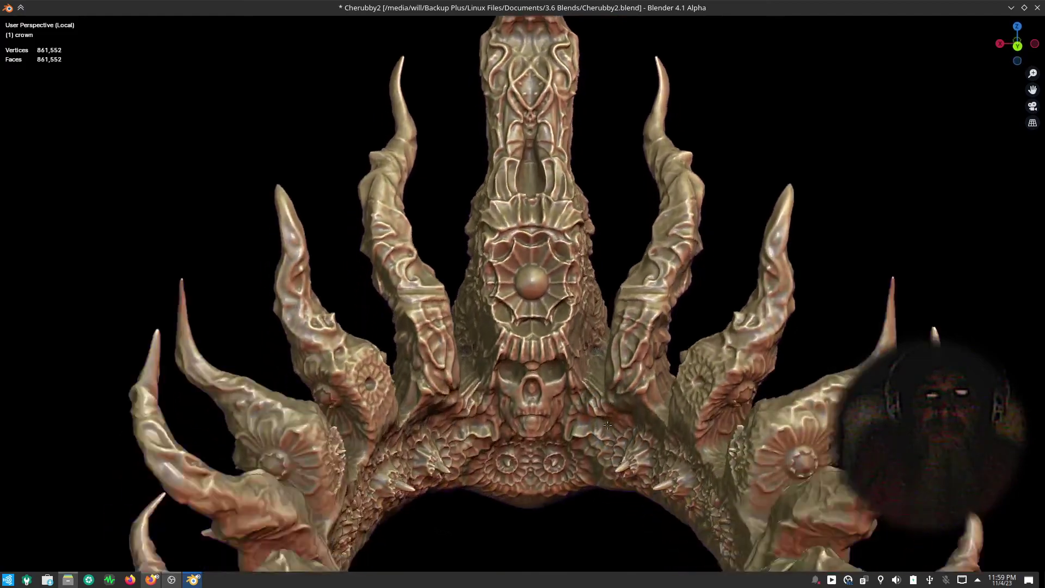
scroll(607, 413, "up", 2)
scroll(607, 413, "down", 4)
scroll(598, 438, "up", 2)
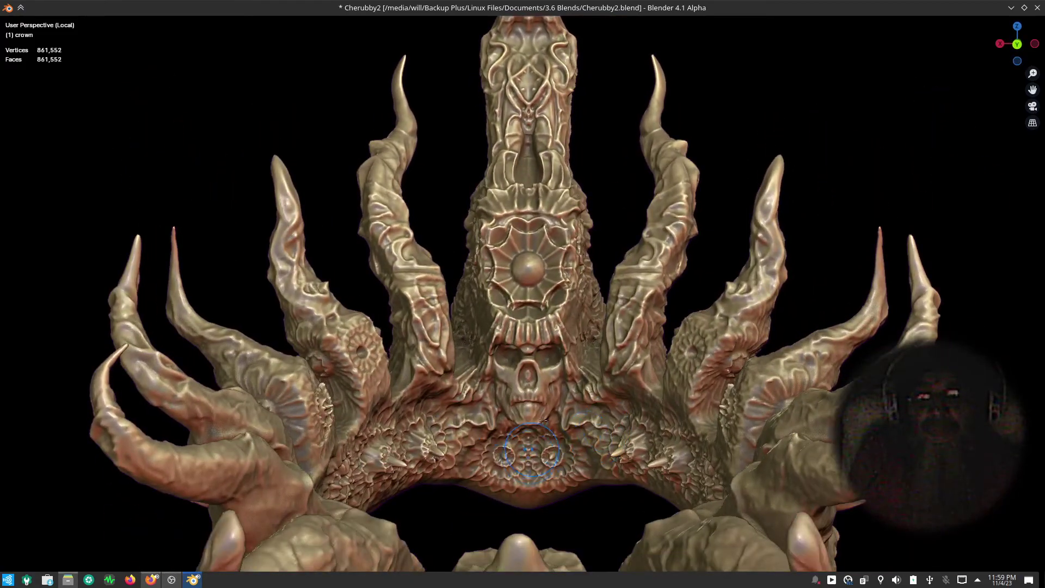
middle_click_drag(543, 420, 566, 392)
scroll(566, 392, "up", 2)
scroll(566, 392, "up", 2)
scroll(596, 362, "down", 3)
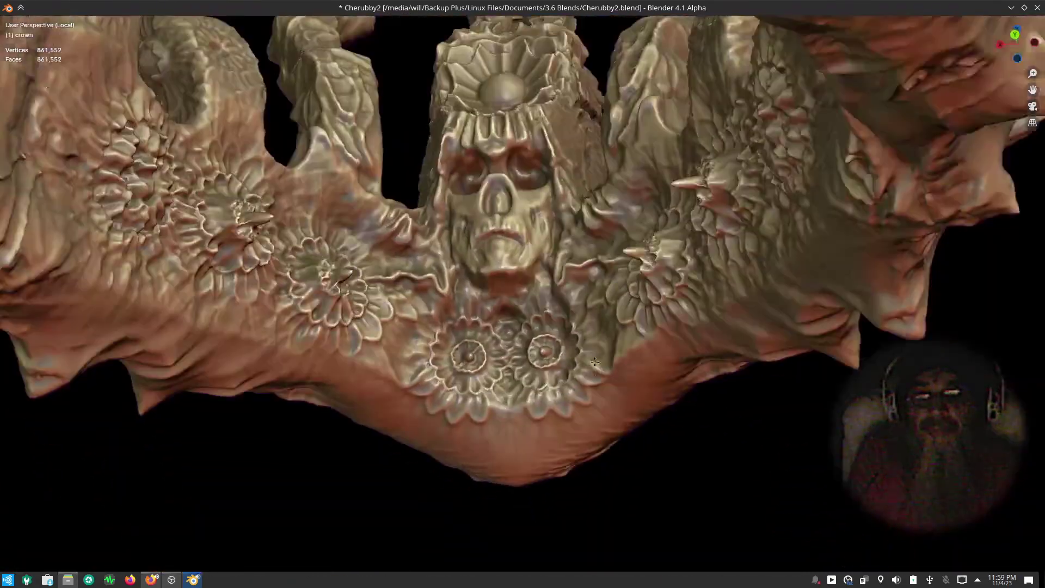
scroll(596, 362, "down", 2)
scroll(599, 392, "down", 3)
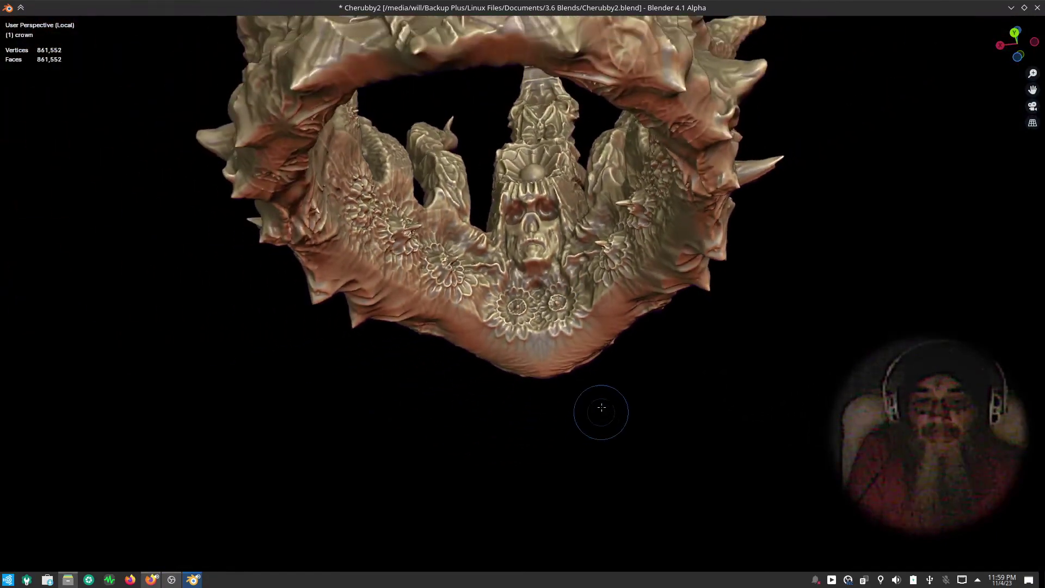
mouse_move(602, 407)
middle_mouse_down()
mouse_move(578, 378)
mouse_move(544, 436)
mouse_move(517, 445)
mouse_move(898, 490)
middle_mouse_up()
scroll(545, 446, "up", 3)
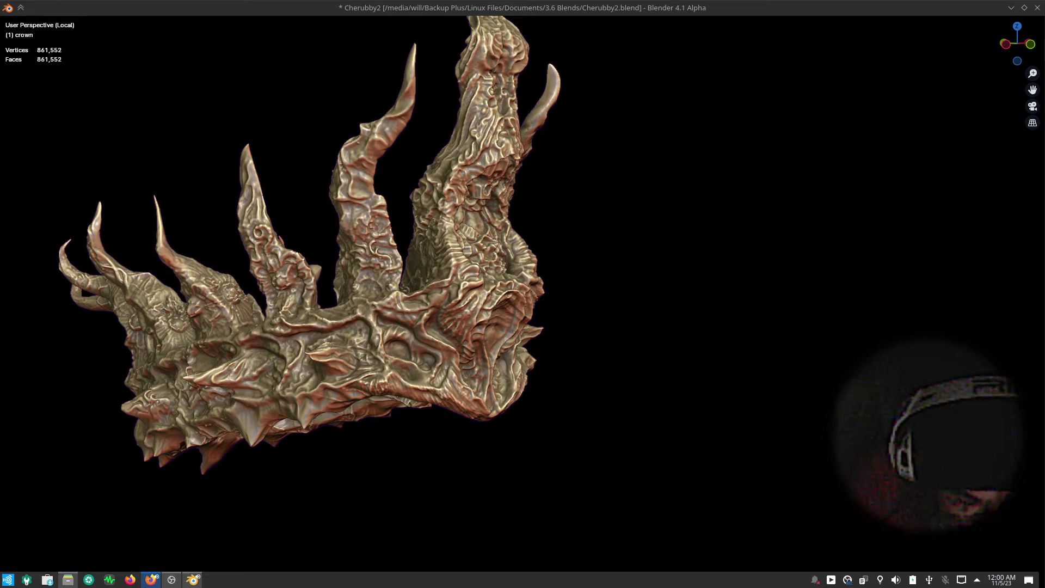
- Leave Local View and fullscreen, reframing the whole cherub
middle_click_drag(636, 457, 610, 419)
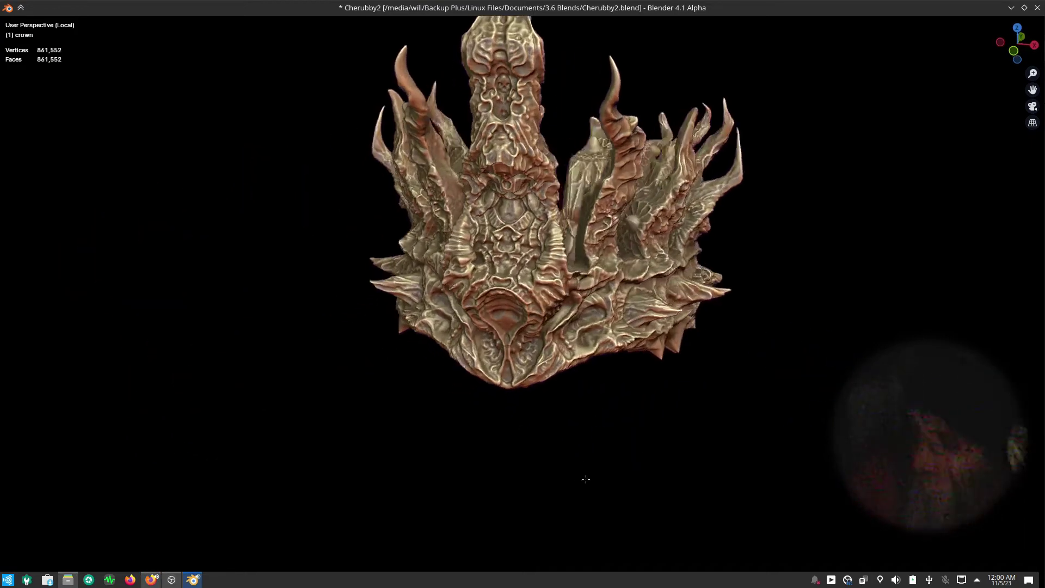
key("KP_Divide")
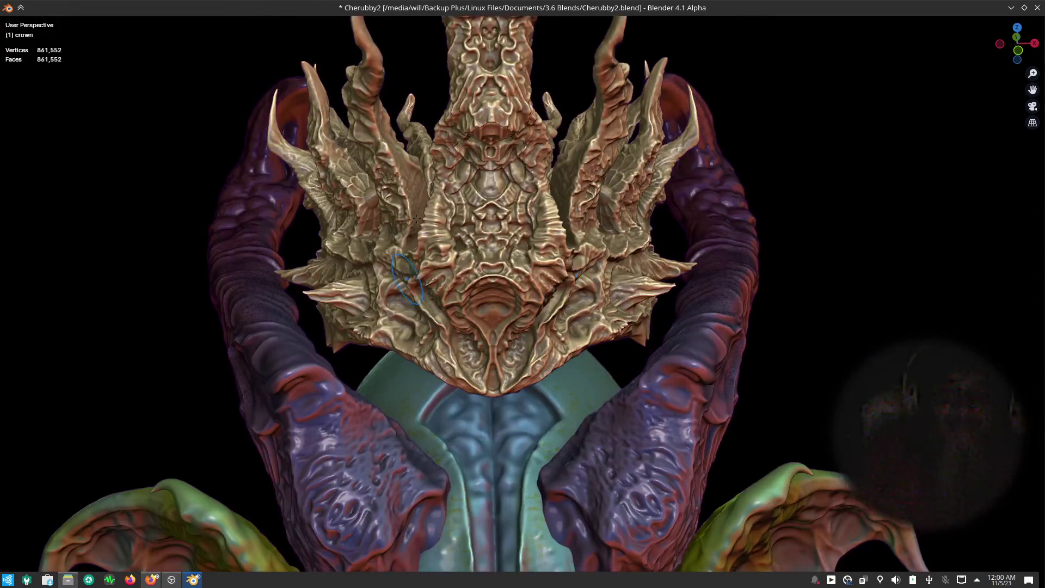
scroll(417, 218, "down", 4)
scroll(417, 219, "down", 3)
mouse_move(543, 509)
middle_mouse_down("shift")
mouse_move(560, 402)
mouse_move(553, 369)
middle_mouse_up("shift")
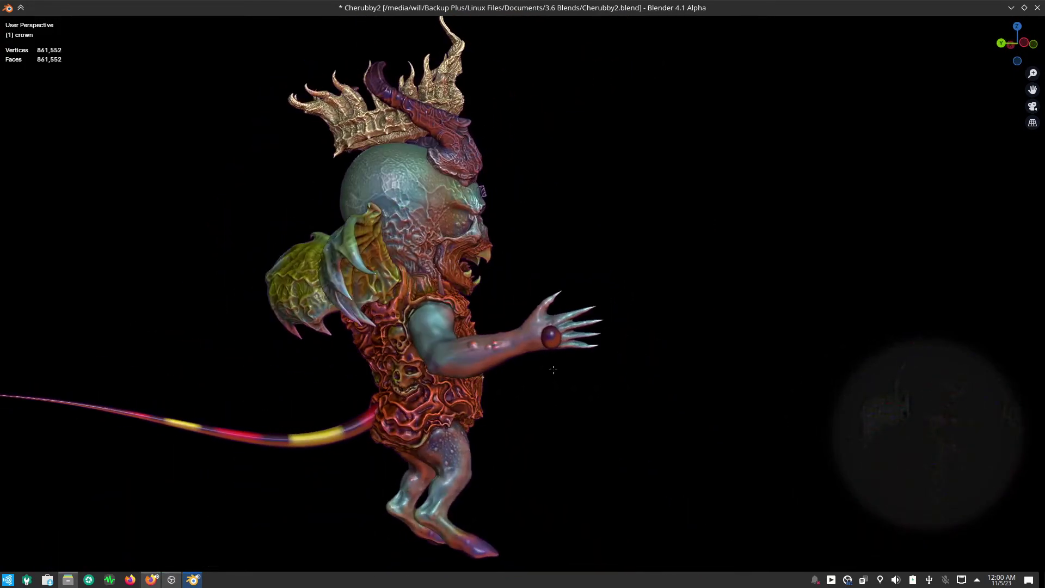
key("ctrl+alt+space")
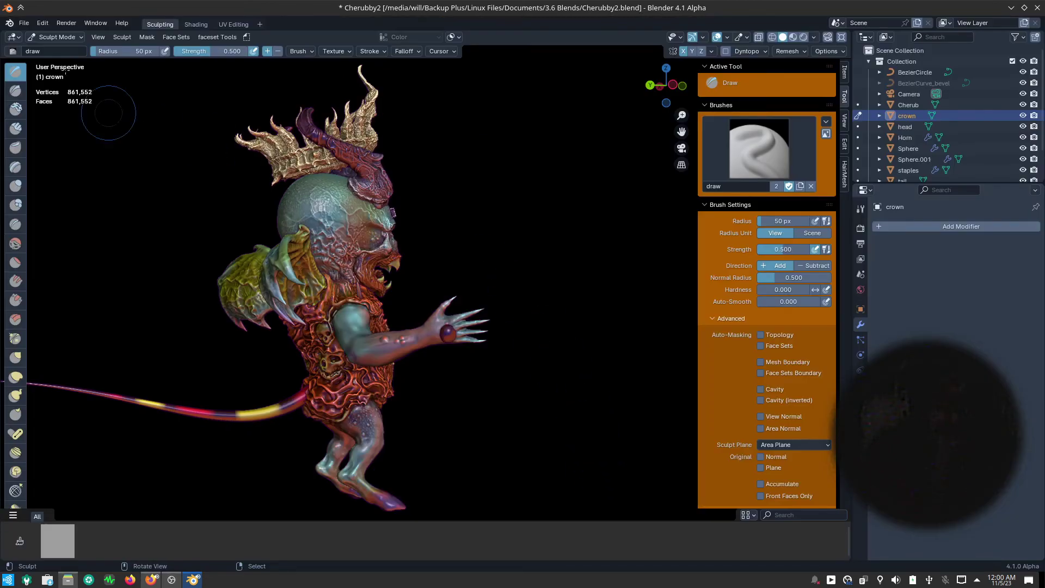
- Open the recent file from hell_003.blend, discarding the cherub's unsaved changes
left_click(23, 23)
mouse_move(50, 57)
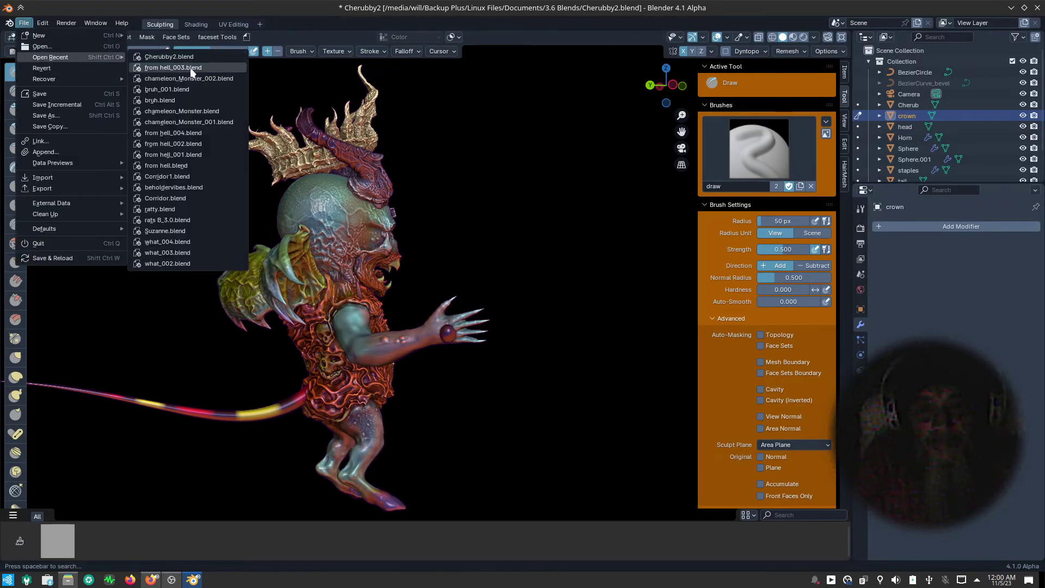
left_click(192, 68)
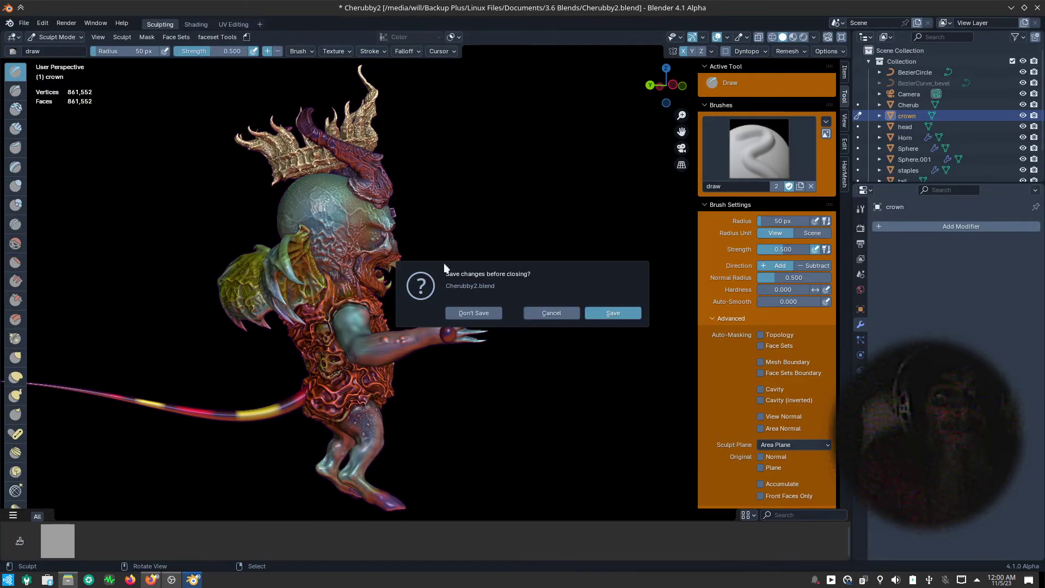
left_click(494, 312)
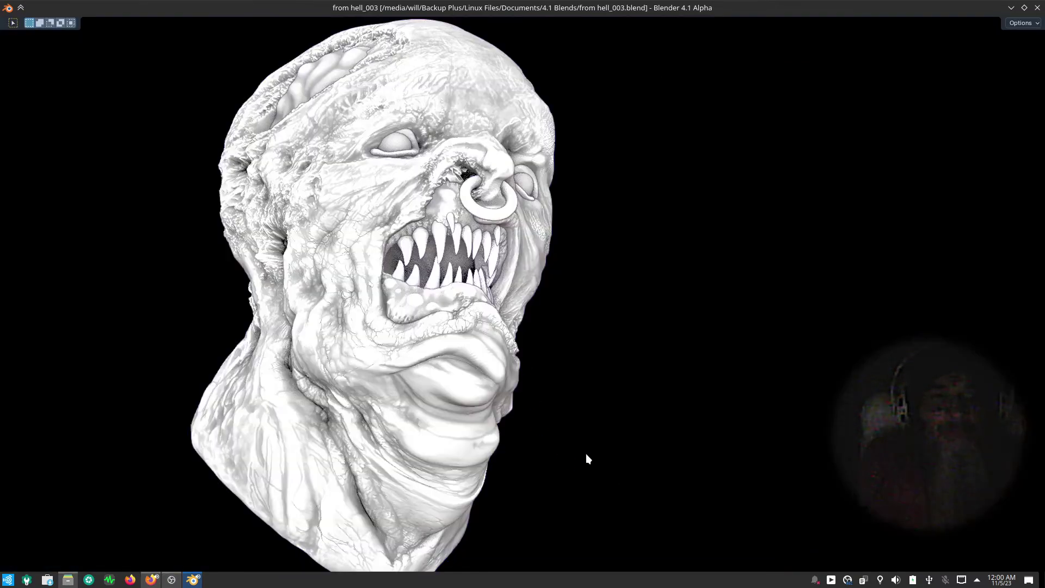
- Display the monster head's vertex colours in the viewport shading
mouse_move(606, 432)
middle_mouse_down()
mouse_move(612, 366)
mouse_move(576, 352)
middle_mouse_up()
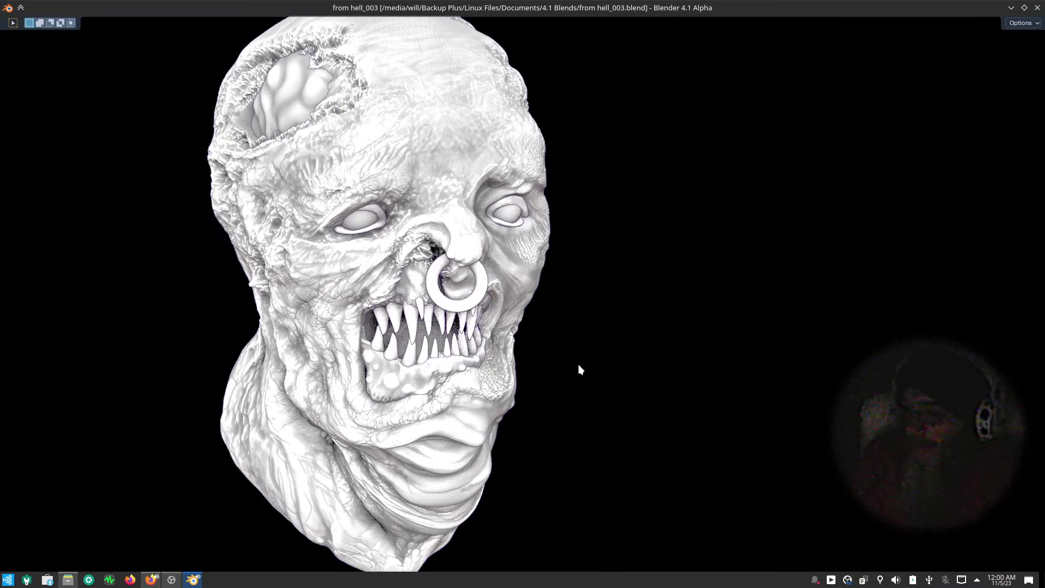
key("ctrl+space")
left_click(828, 37)
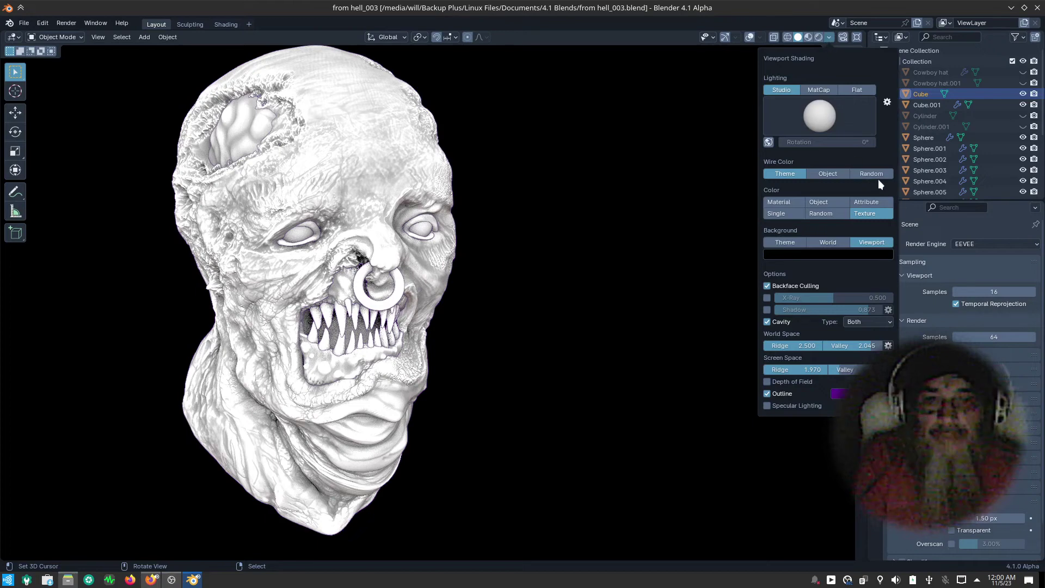
left_click(866, 202)
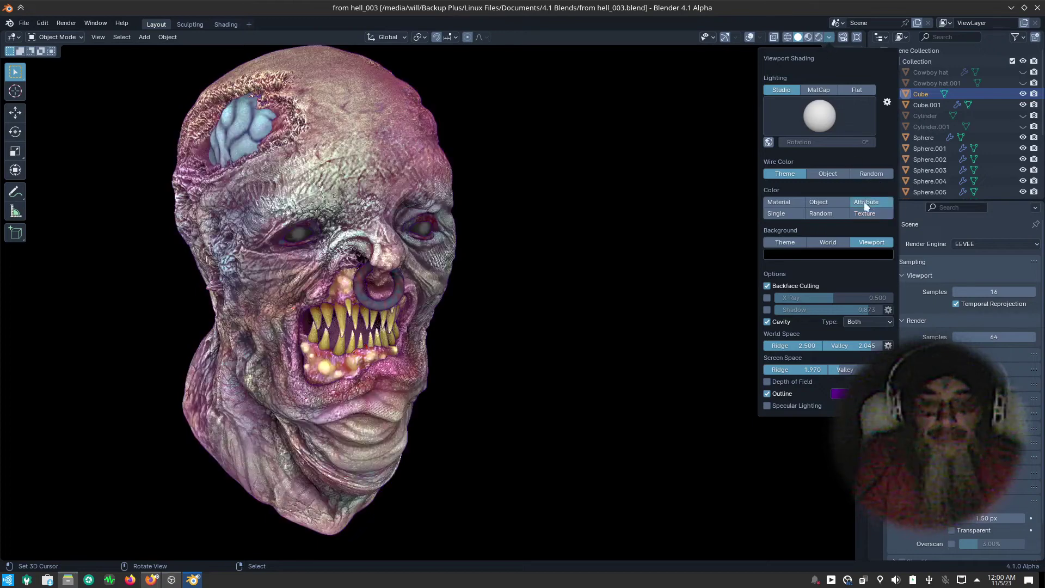
- Switch viewport lighting to MatCap and apply a red matcap
left_click(823, 89)
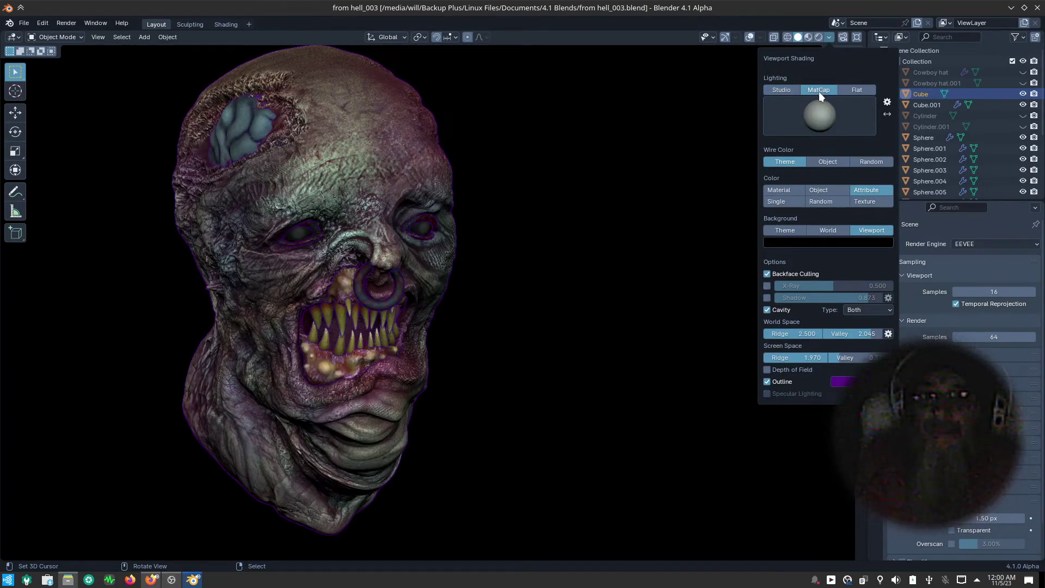
left_click(817, 113)
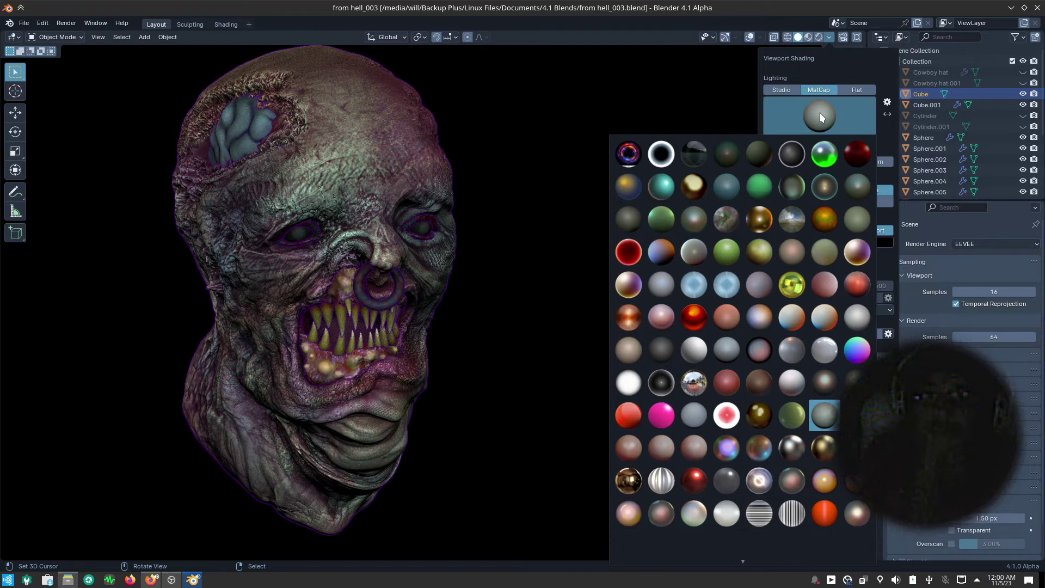
left_click(858, 280)
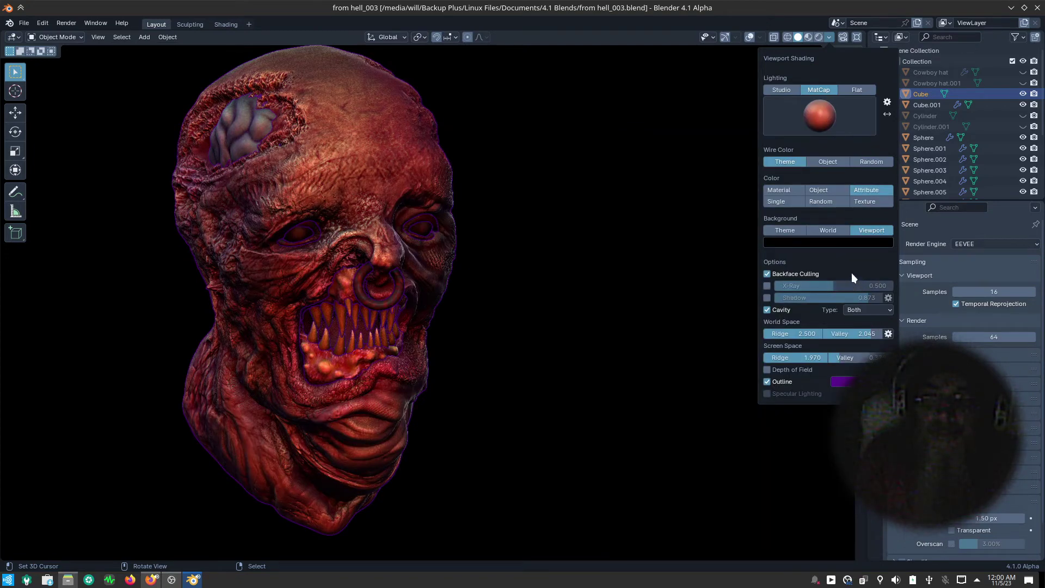
left_click(825, 113)
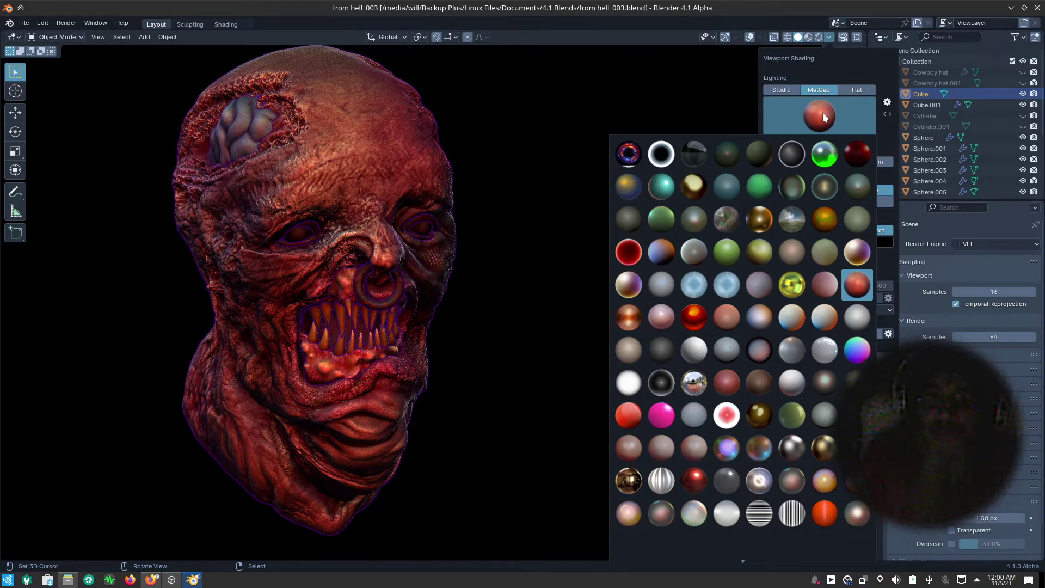
- Apply the olive-green matcap and orbit to inspect the neck and skull
left_click(758, 252)
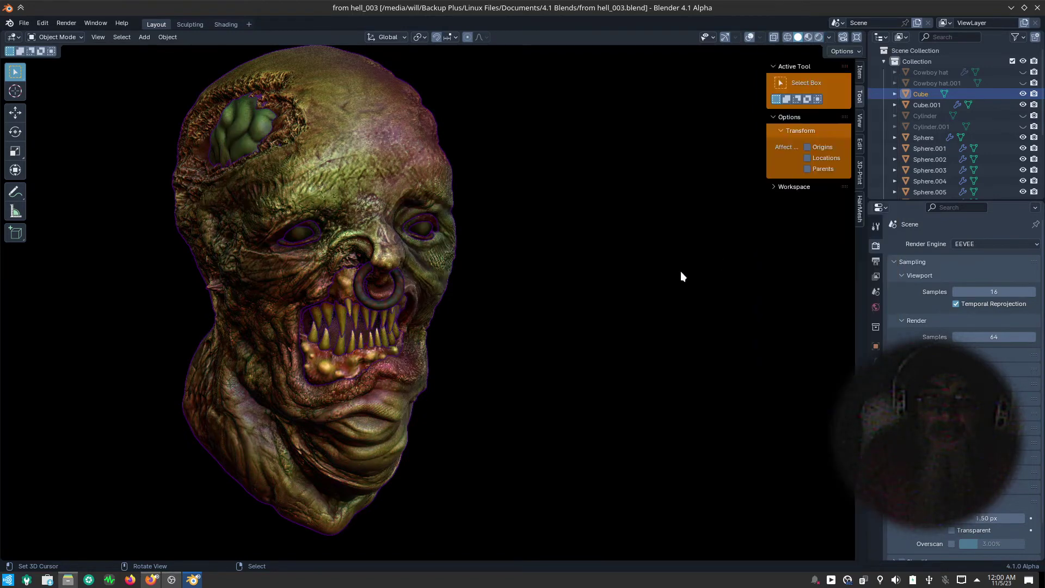
mouse_move(613, 370)
middle_mouse_down()
mouse_move(593, 388)
mouse_move(626, 407)
mouse_move(490, 404)
mouse_move(658, 427)
middle_mouse_up()
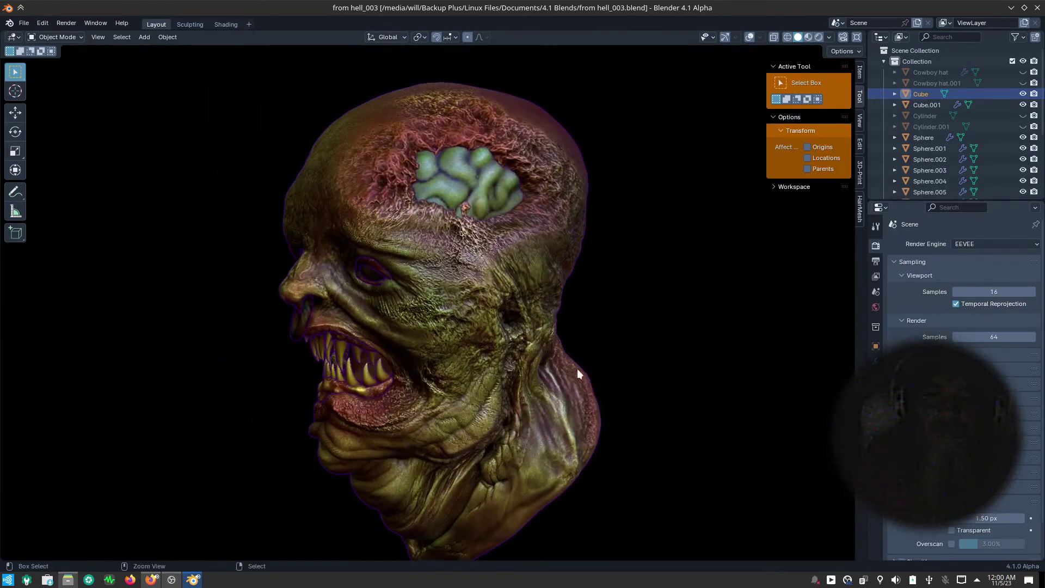
mouse_move(577, 369)
middle_mouse_down("ctrl")
mouse_move(574, 269)
mouse_move(513, 205)
middle_mouse_up("ctrl")
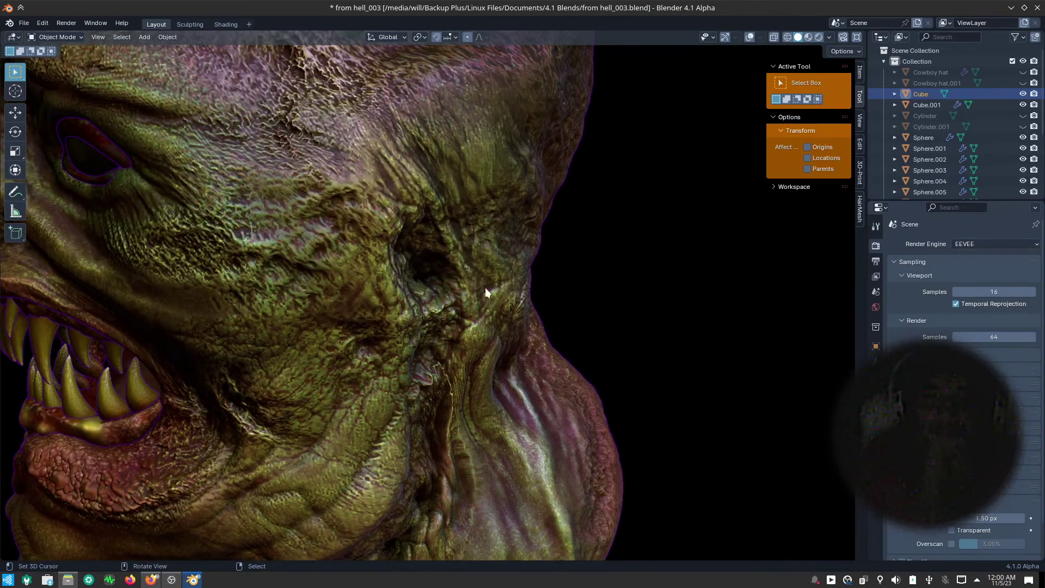
mouse_move(485, 287)
middle_mouse_down()
mouse_move(469, 387)
mouse_move(436, 243)
mouse_move(455, 318)
middle_mouse_up()
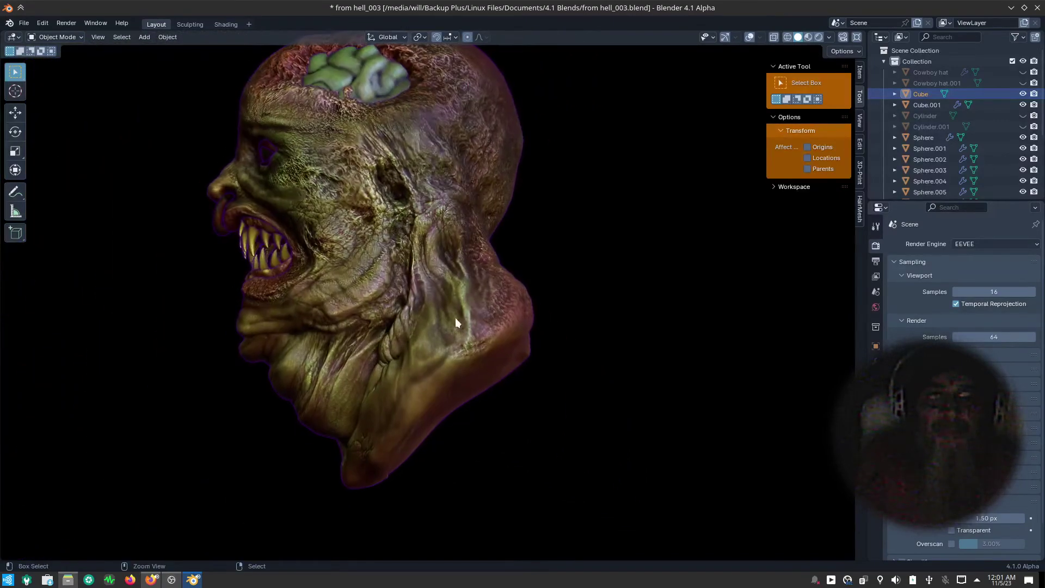
middle_click_drag(419, 184, 453, 278)
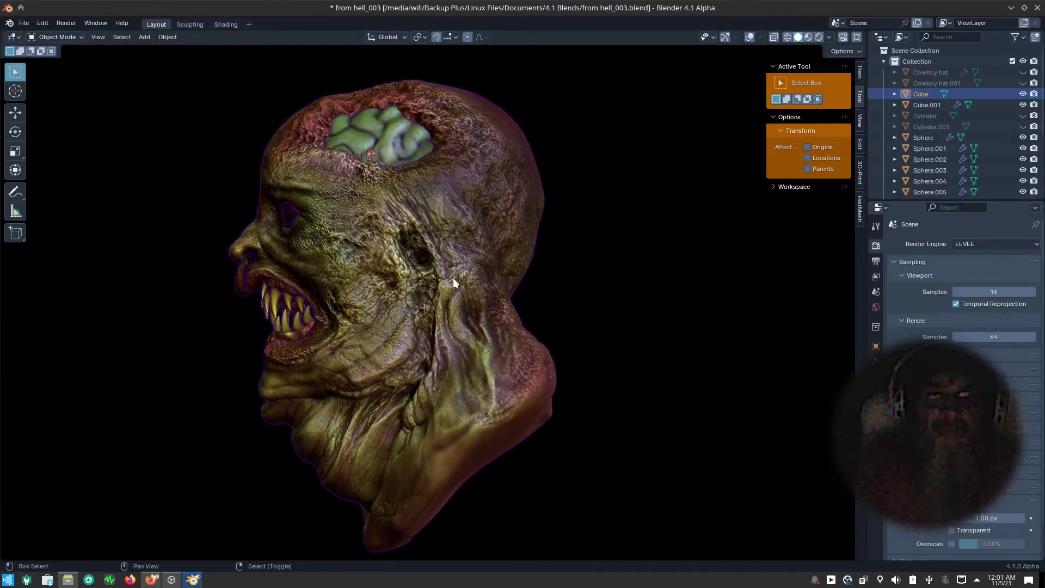
- Enter Sculpt Mode with the Paint brush and check the colour attribute and auto-masking
key("ctrl+Tab")
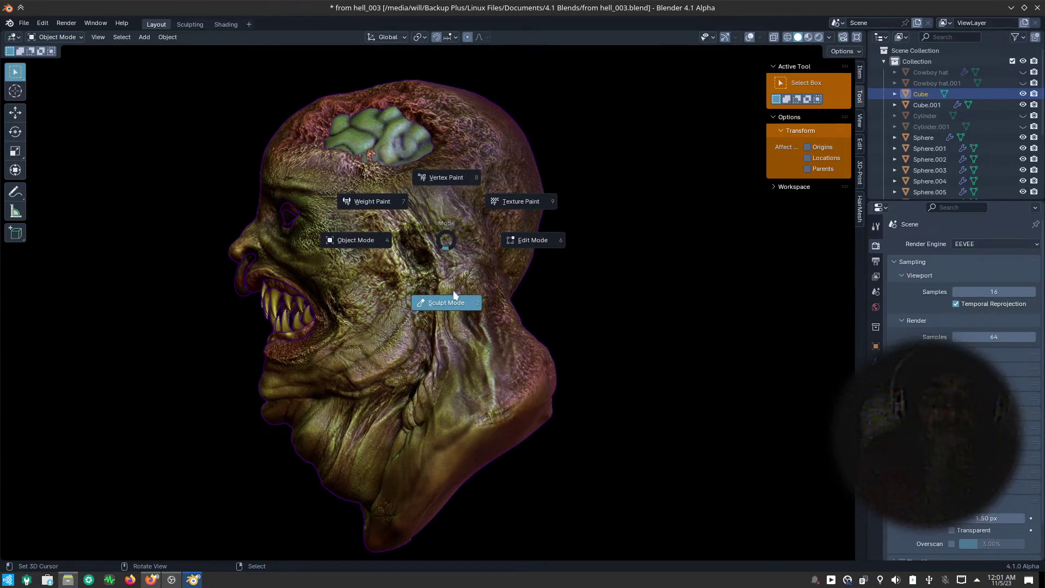
left_click(449, 276)
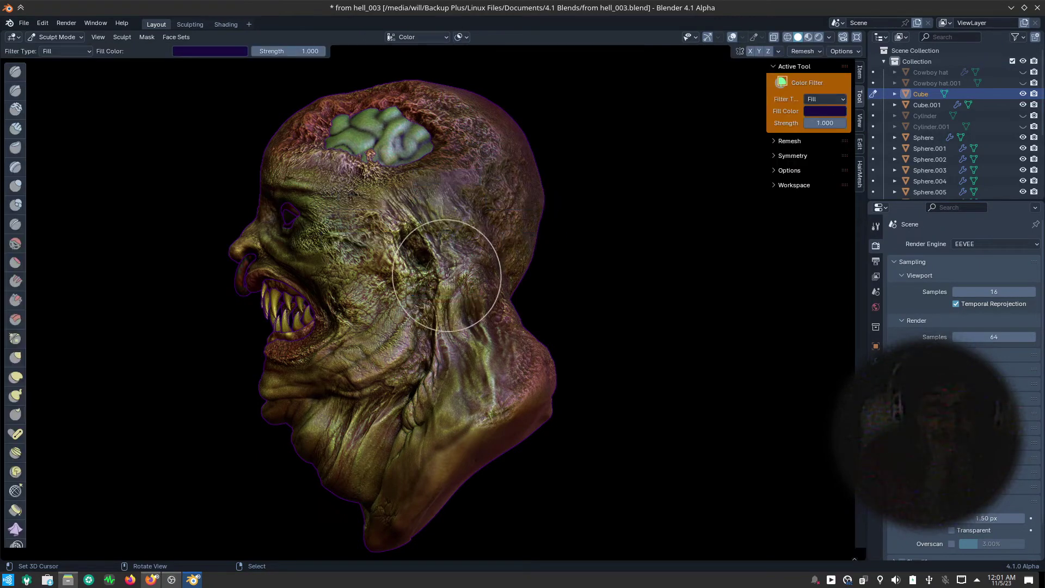
key("q")
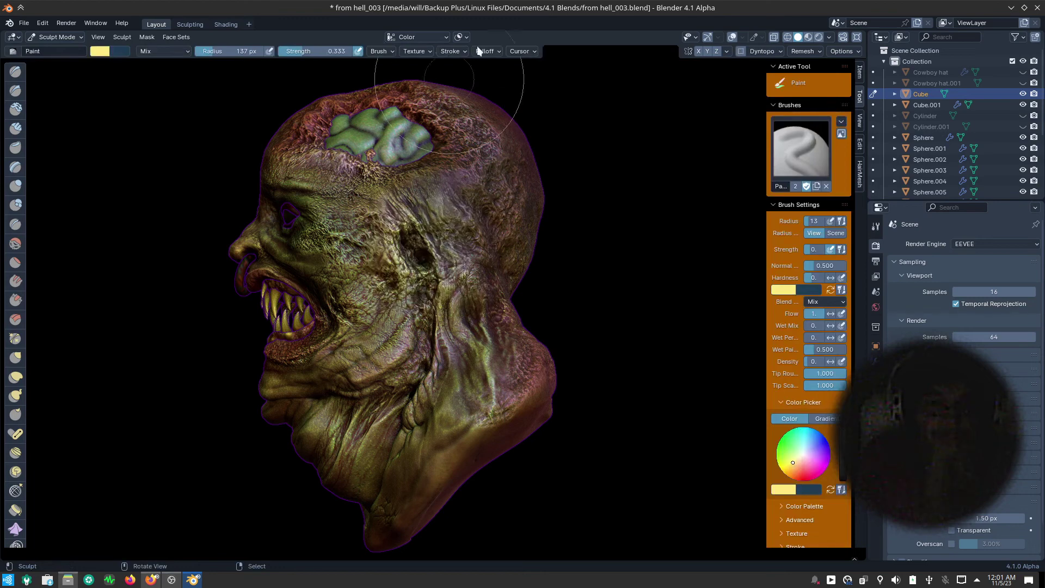
left_click(444, 37)
left_click(460, 37)
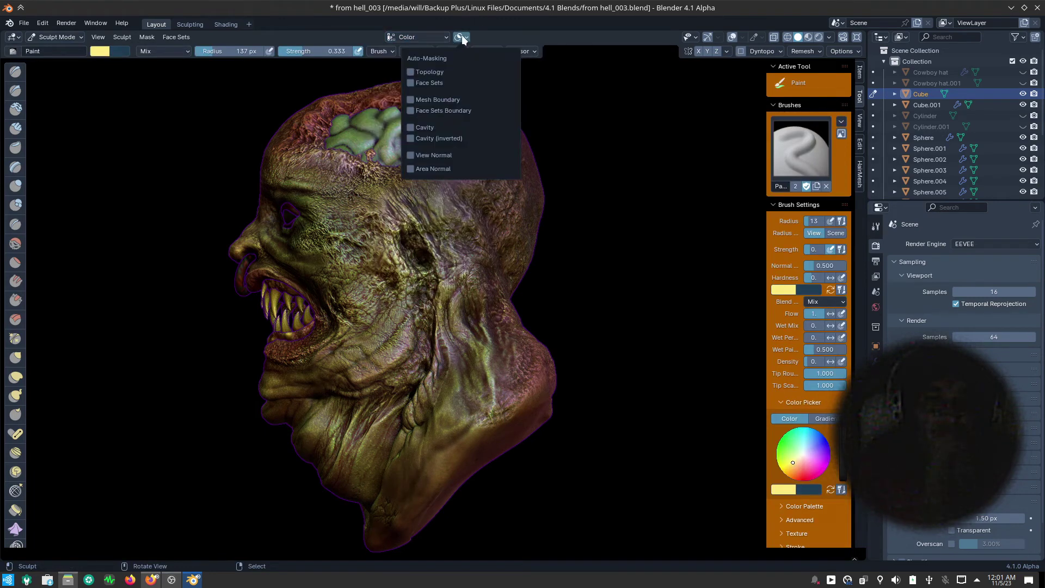
left_click(410, 128)
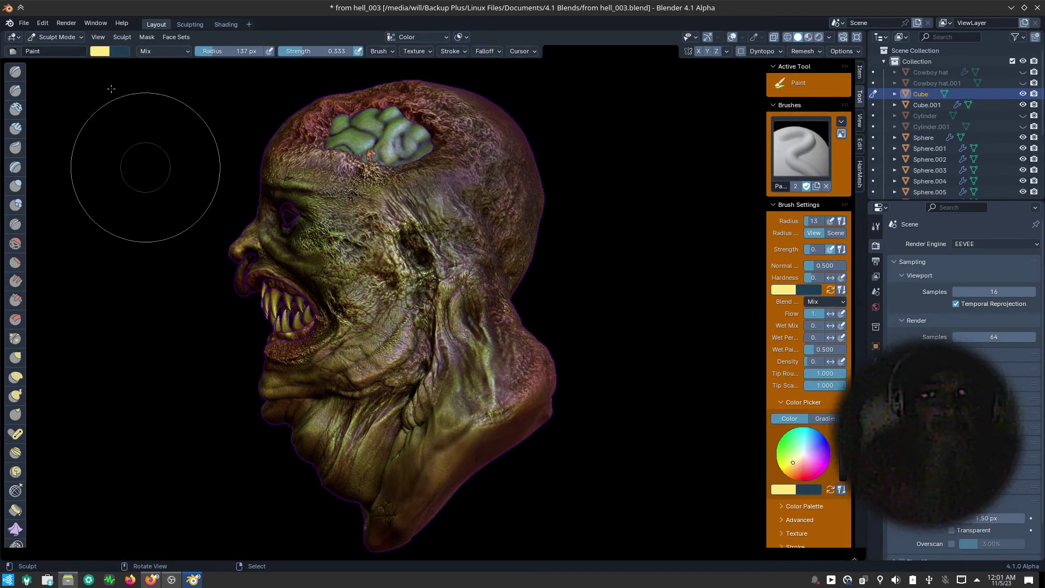
- Set the paint colour to dark red and start a stroke on the head's side
left_click(100, 50)
left_click_drag(136, 146, 136, 168)
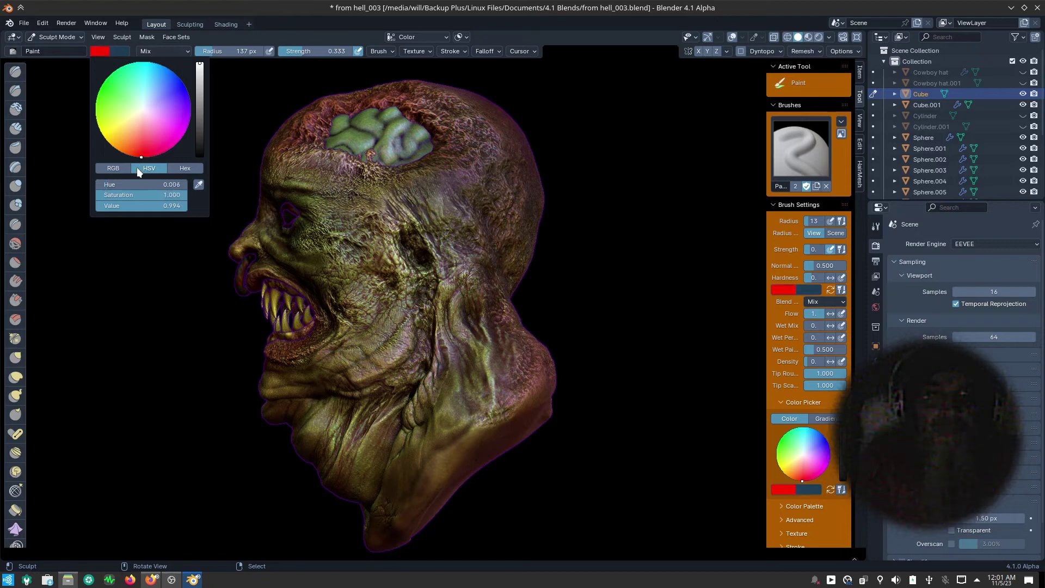
left_click_drag(201, 117, 205, 109)
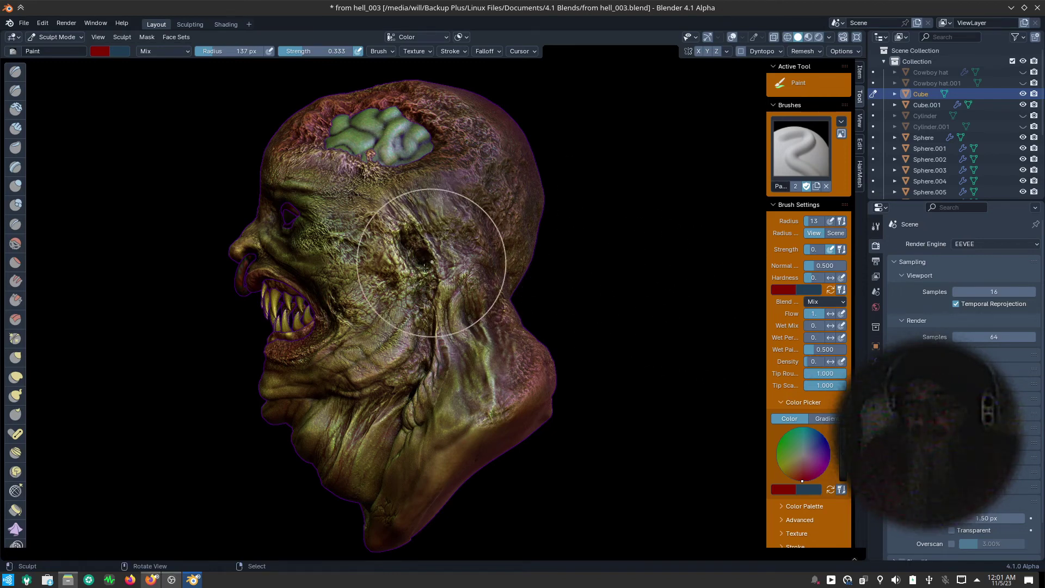
left_click(434, 229)
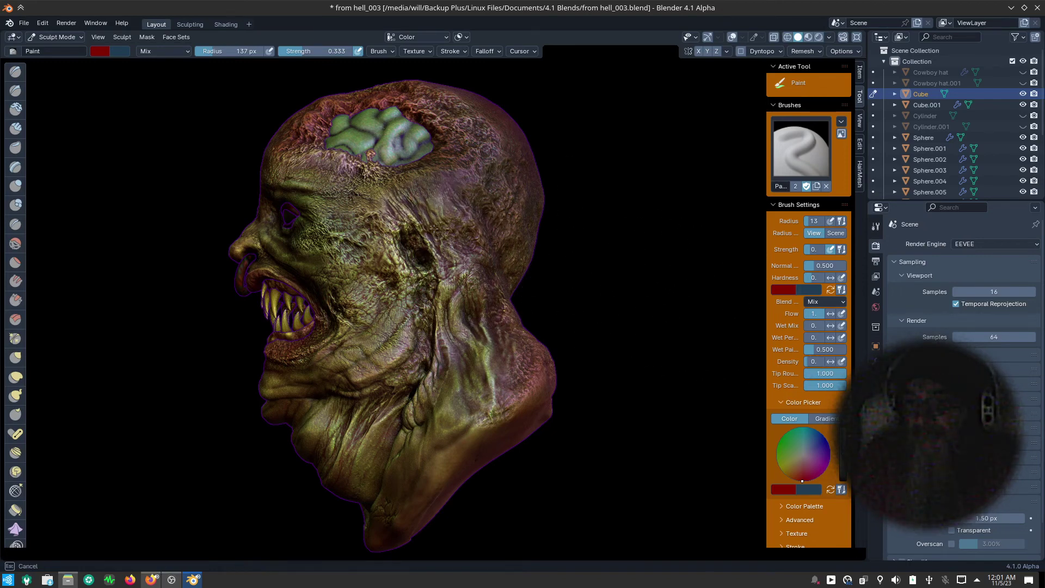
- Apply a pale pinkish matcap and orbit to a three-quarter view
left_click(829, 37)
left_click(818, 117)
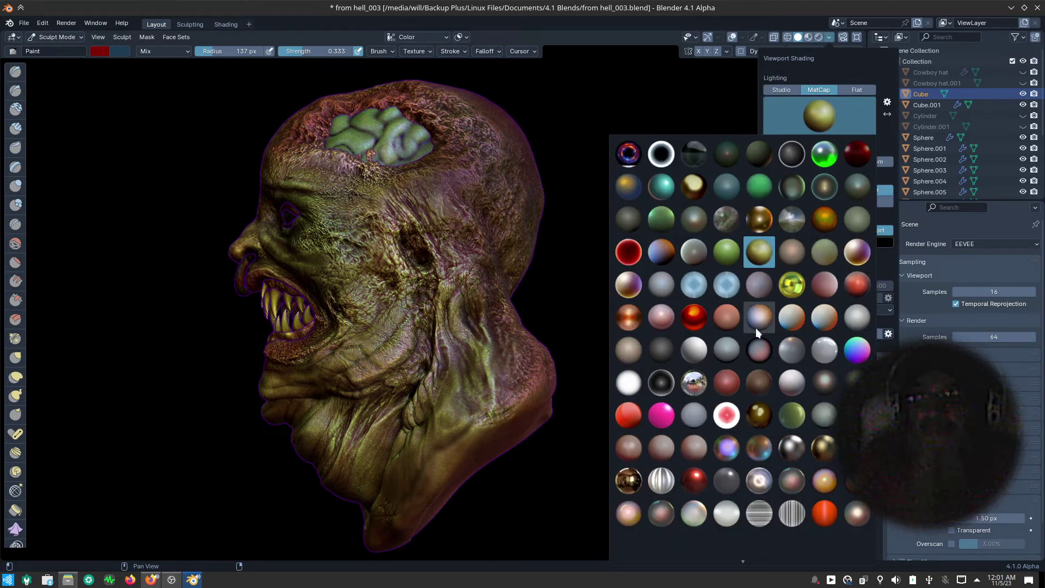
left_click(766, 354)
key("n")
mouse_move(550, 296)
middle_mouse_down()
mouse_move(526, 319)
mouse_move(501, 321)
middle_mouse_up()
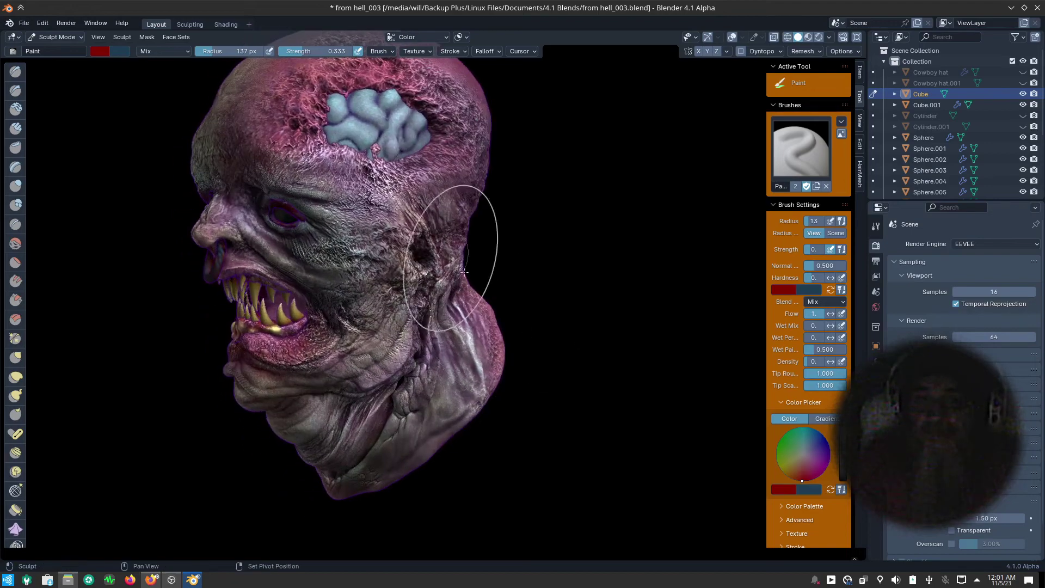
- Paint dark-red streaks over the cheek, eye socket and temple using cavity auto-masking
middle_click_drag(466, 256, 500, 317)
scroll(479, 272, "up", 3)
scroll(479, 272, "up", 3)
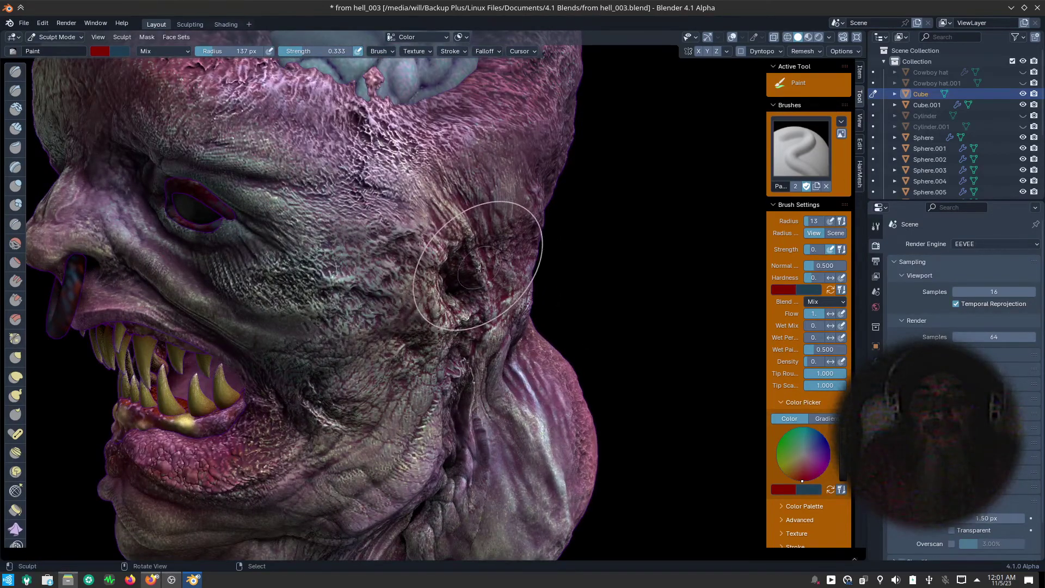
left_click_drag(473, 316, 490, 207)
left_click(465, 36)
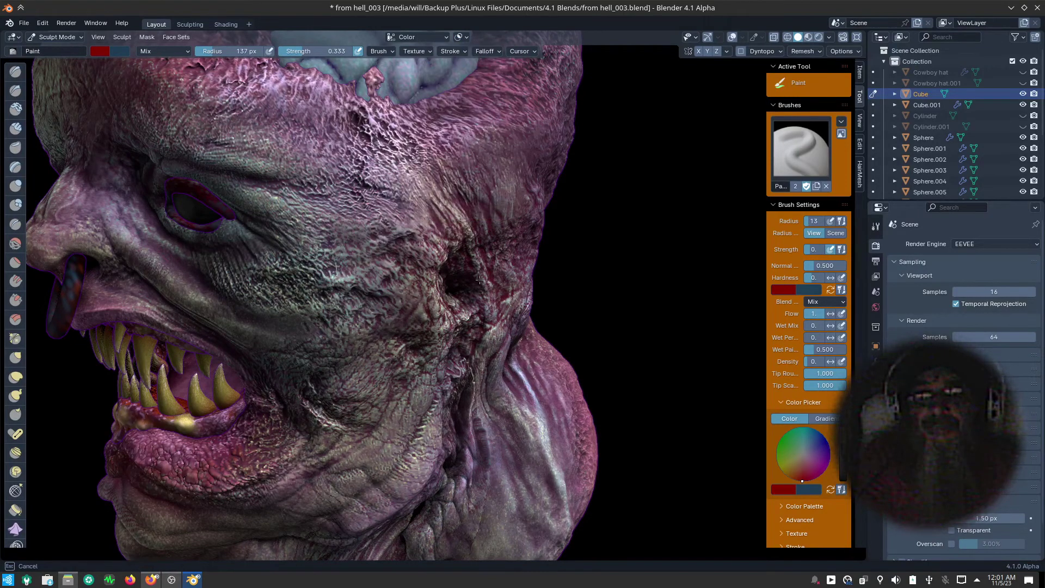
left_click_drag(461, 322, 492, 270)
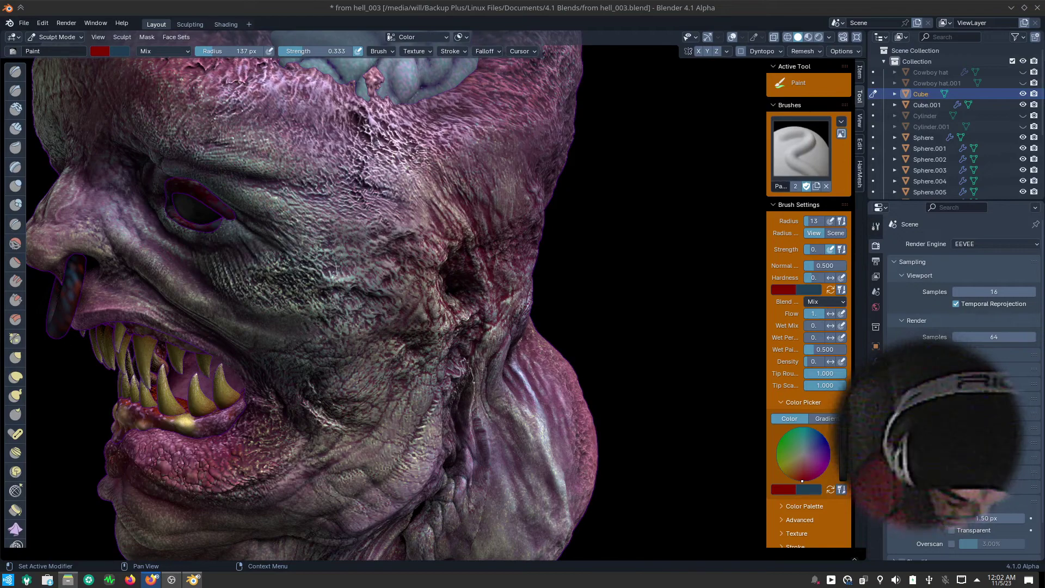
mouse_move(498, 314)
left_mouse_down()
mouse_move(457, 335)
mouse_move(445, 327)
mouse_move(441, 268)
left_mouse_up()
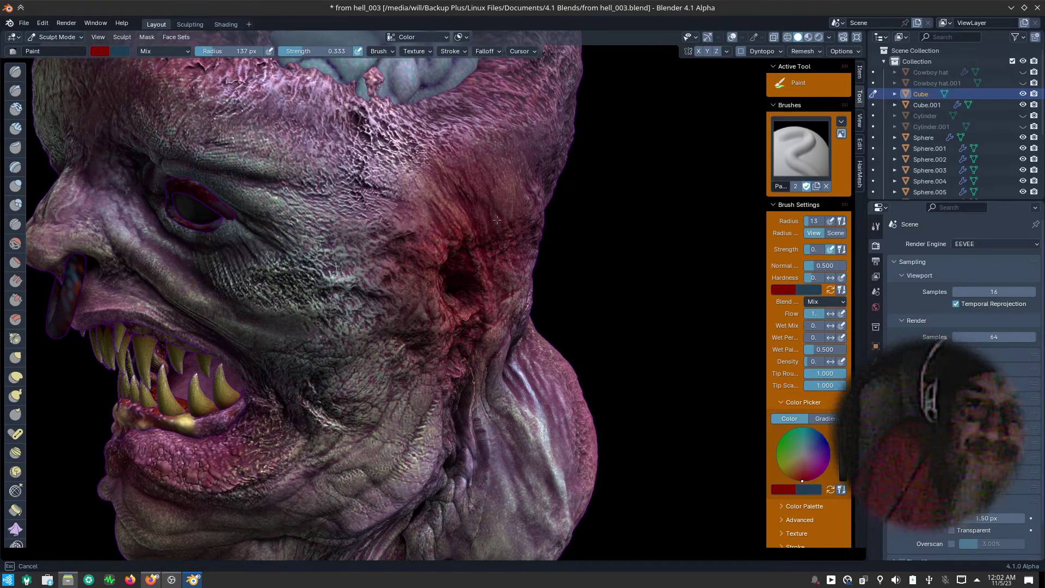
scroll(449, 382, "down", 3)
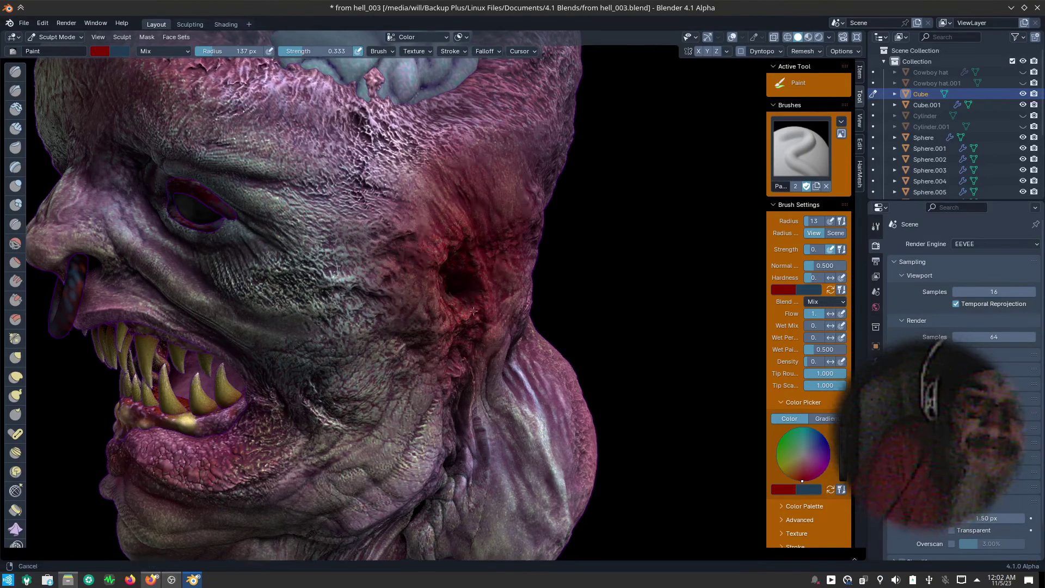
scroll(436, 419, "down", 5)
- Orbit to the right profile and raise brush strength to 0.667
mouse_move(420, 455)
middle_mouse_down()
mouse_move(583, 431)
mouse_move(490, 326)
middle_mouse_up()
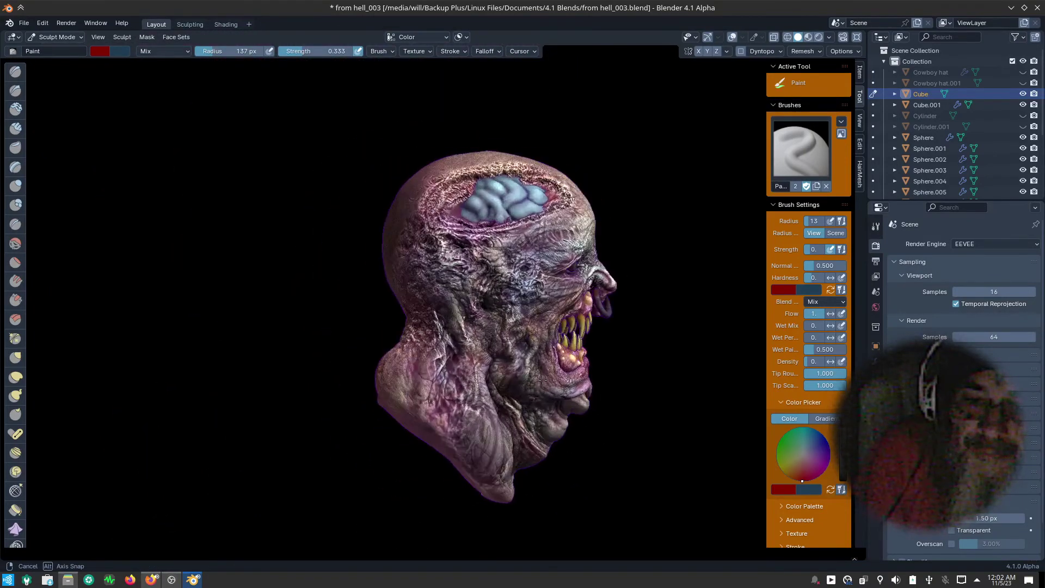
mouse_move(462, 327)
left_mouse_down()
mouse_move(502, 312)
mouse_move(468, 321)
mouse_move(491, 332)
left_mouse_up()
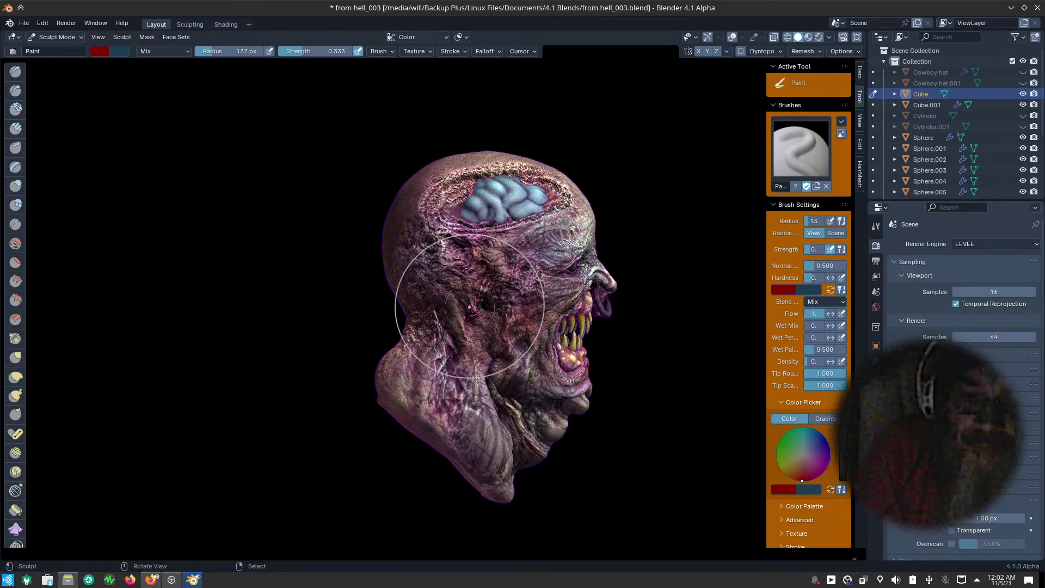
key("shift+f")
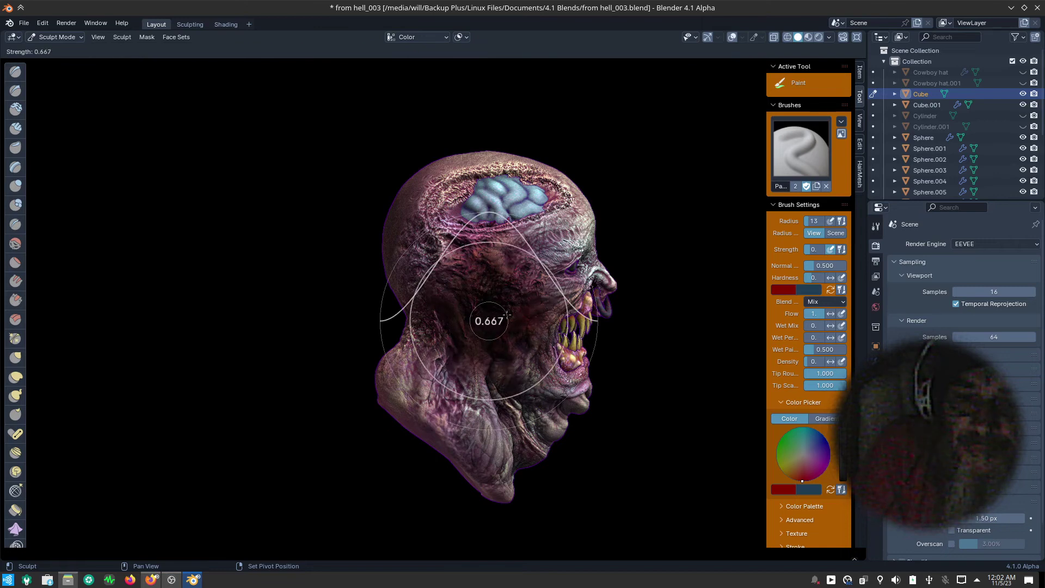
left_click(513, 249)
scroll(512, 248, "up", 2)
scroll(513, 249, "up", 2)
scroll(513, 249, "down", 2)
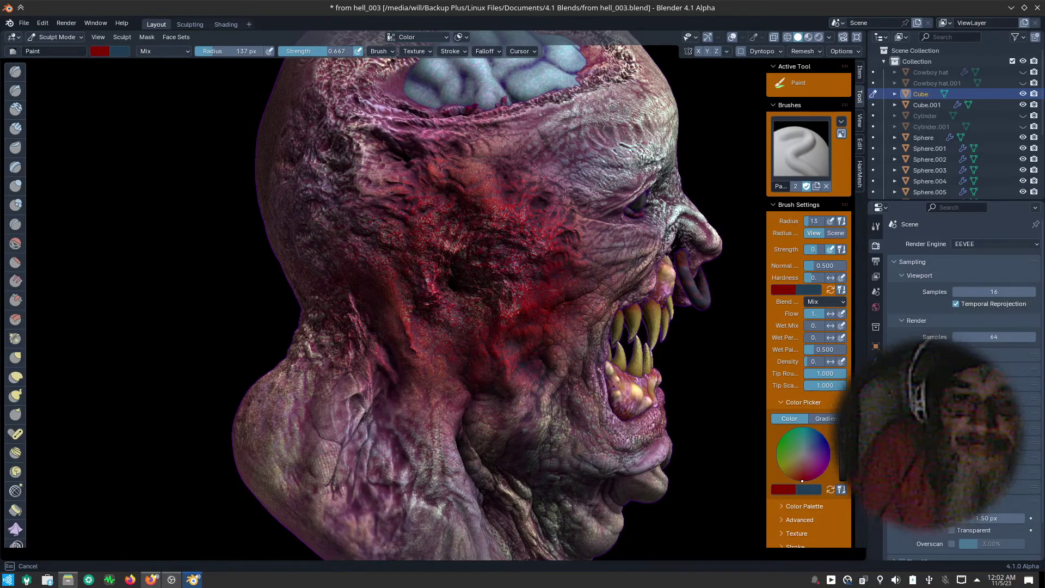
- Paint deeper red from the neck toward the jaw
left_click(440, 481)
mouse_move(439, 481)
left_mouse_down()
mouse_move(555, 522)
mouse_move(512, 496)
left_mouse_up()
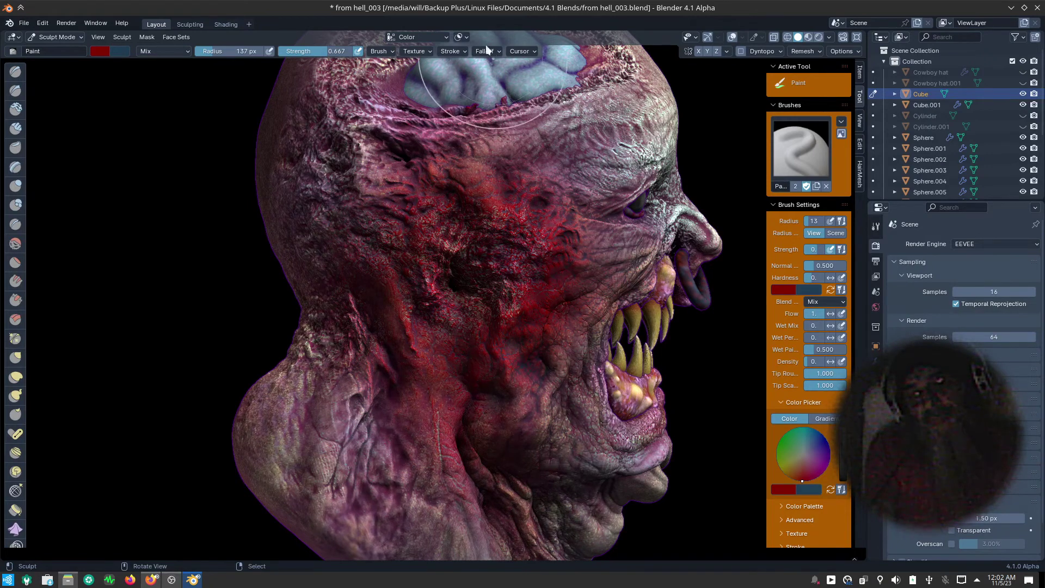
left_click(465, 36)
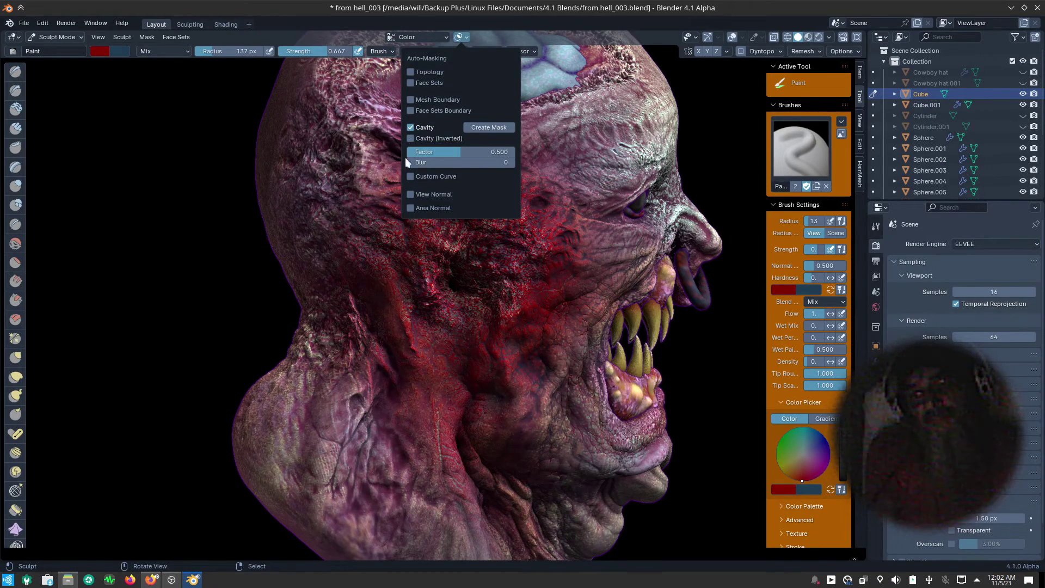
- Paint a dark red stroke down the front of the neck
scroll(449, 379, "down", 3)
mouse_move(548, 392)
middle_mouse_down()
mouse_move(470, 389)
mouse_move(501, 385)
middle_mouse_up()
left_click_drag(502, 385, 519, 439)
left_click_drag(522, 476, 512, 499)
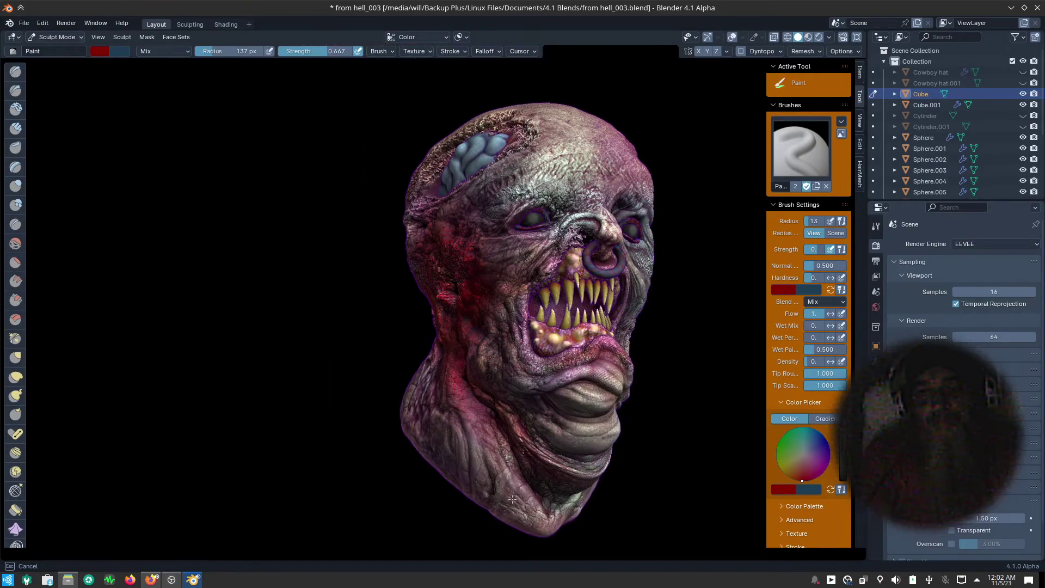
- Turn the head toward the front, zoom in, and maximise the 3D view
left_click_drag(433, 408, 435, 407)
middle_click_drag(575, 431, 489, 377)
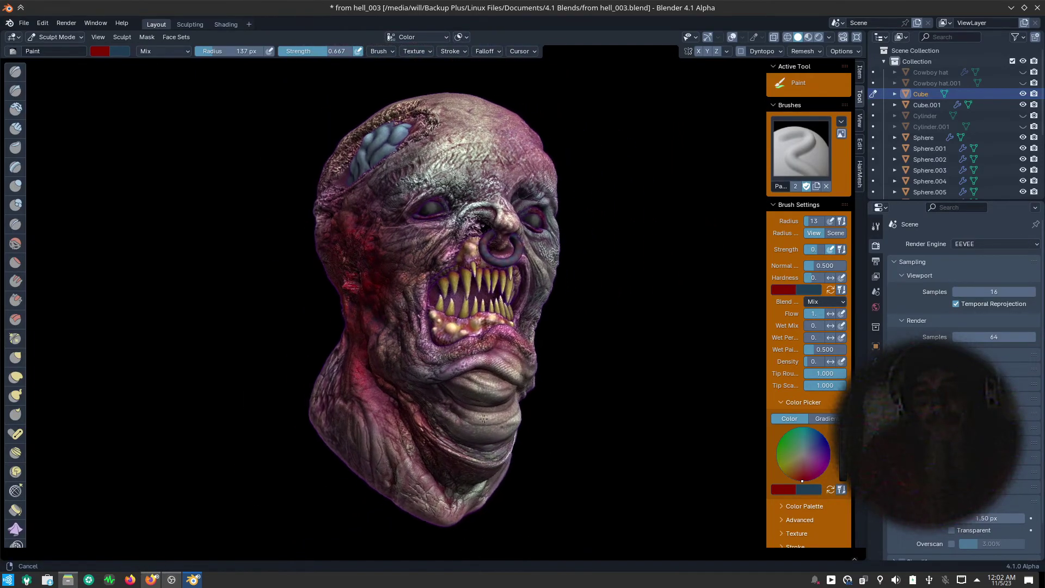
scroll(489, 377, "up", 4)
scroll(489, 377, "up", 2)
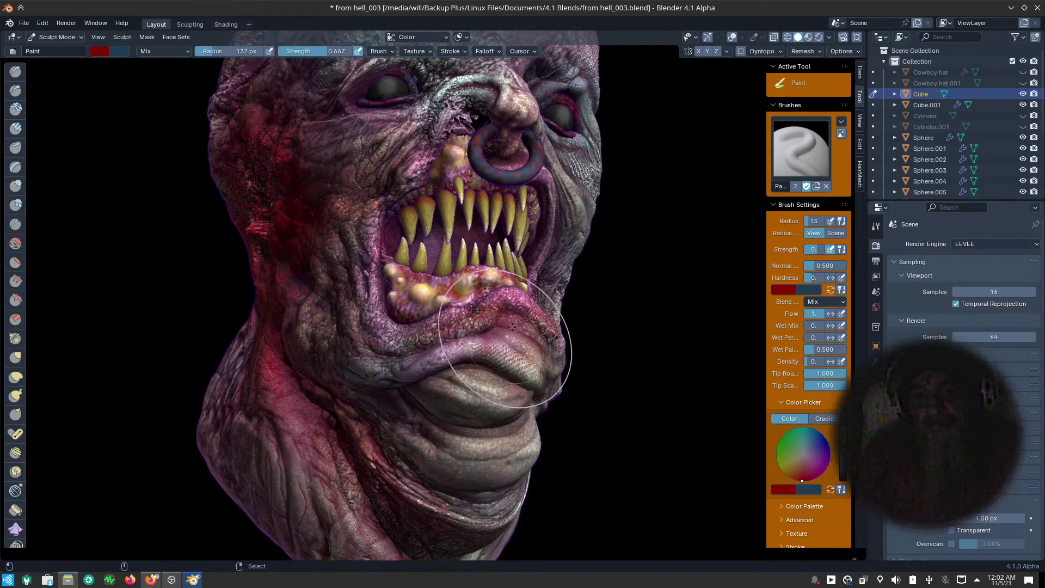
key("ctrl+alt+space")
middle_click_drag(689, 374, 602, 368)
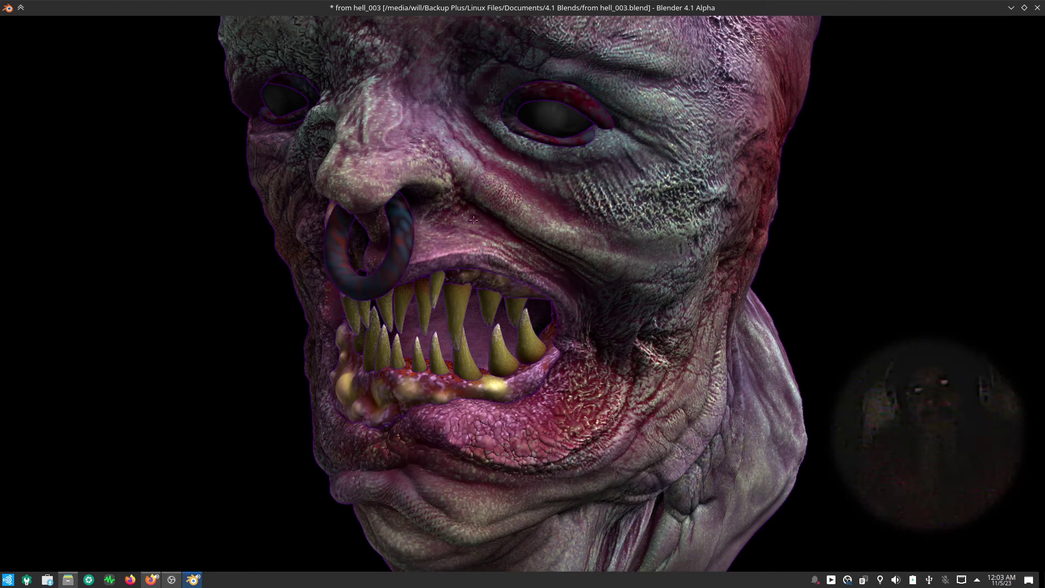
- Paint a red streak on the upper lip, review the head, and restore the interface
left_click_drag(474, 219, 406, 227)
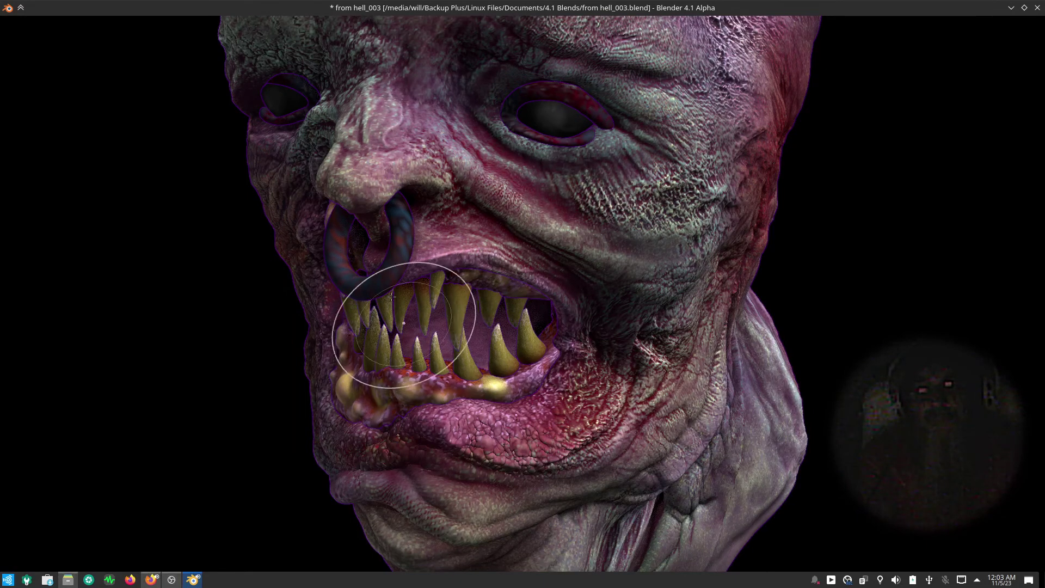
scroll(427, 65, "down", 5)
mouse_move(427, 65)
middle_mouse_down()
mouse_move(532, 508)
mouse_move(583, 449)
mouse_move(548, 456)
mouse_move(684, 464)
mouse_move(588, 456)
mouse_move(678, 456)
middle_mouse_up()
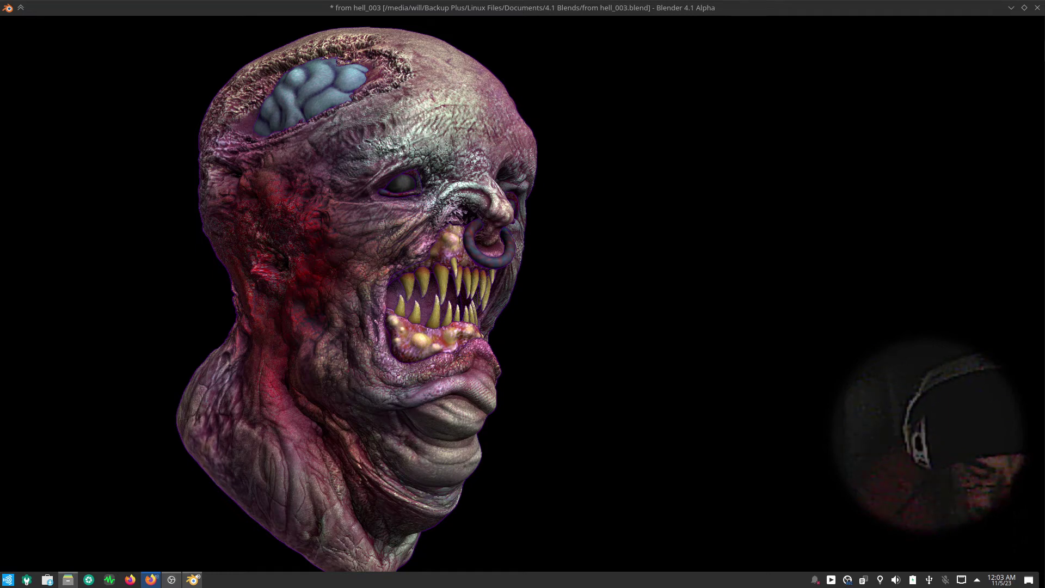
mouse_move(656, 450)
middle_mouse_down()
mouse_move(660, 423)
mouse_move(652, 447)
mouse_move(667, 450)
mouse_move(656, 458)
middle_mouse_up()
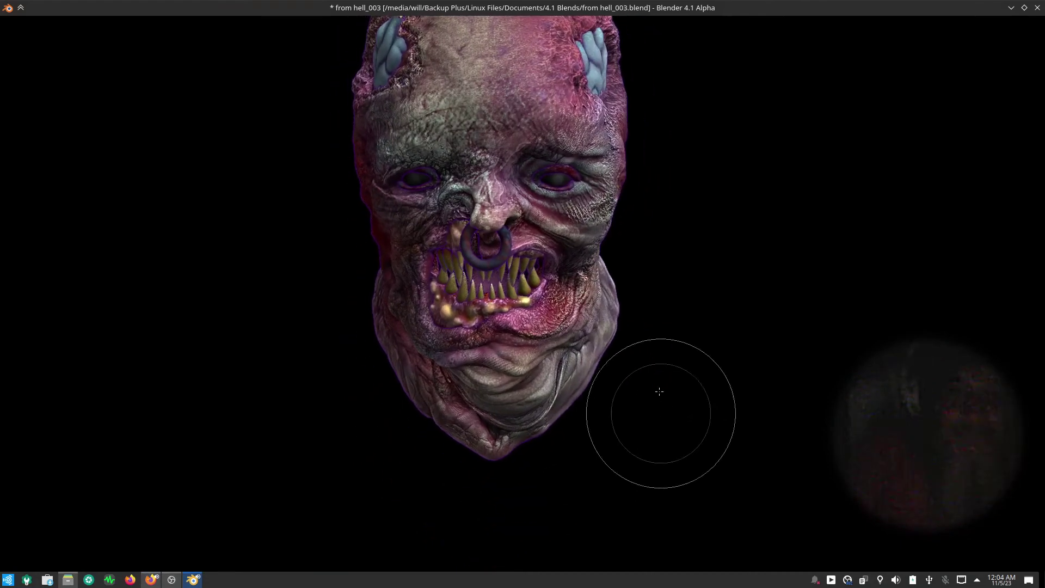
mouse_move(661, 408)
middle_mouse_down()
mouse_move(650, 514)
mouse_move(669, 455)
mouse_move(666, 420)
mouse_move(619, 490)
mouse_move(661, 420)
middle_mouse_up()
key("ctrl+alt+space")
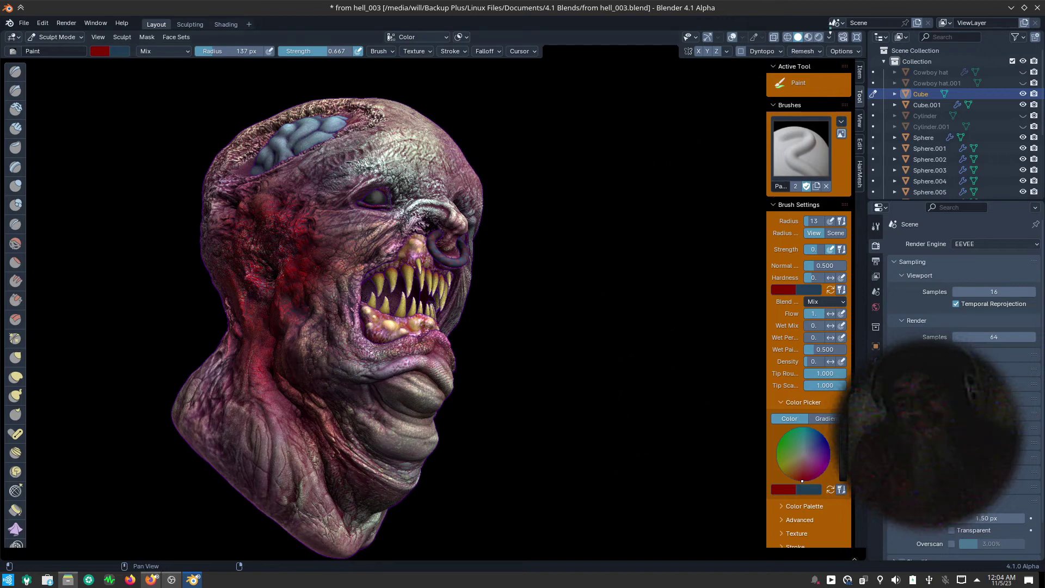
- Apply the pink matcap and orbit to the head's other side
left_click(829, 37)
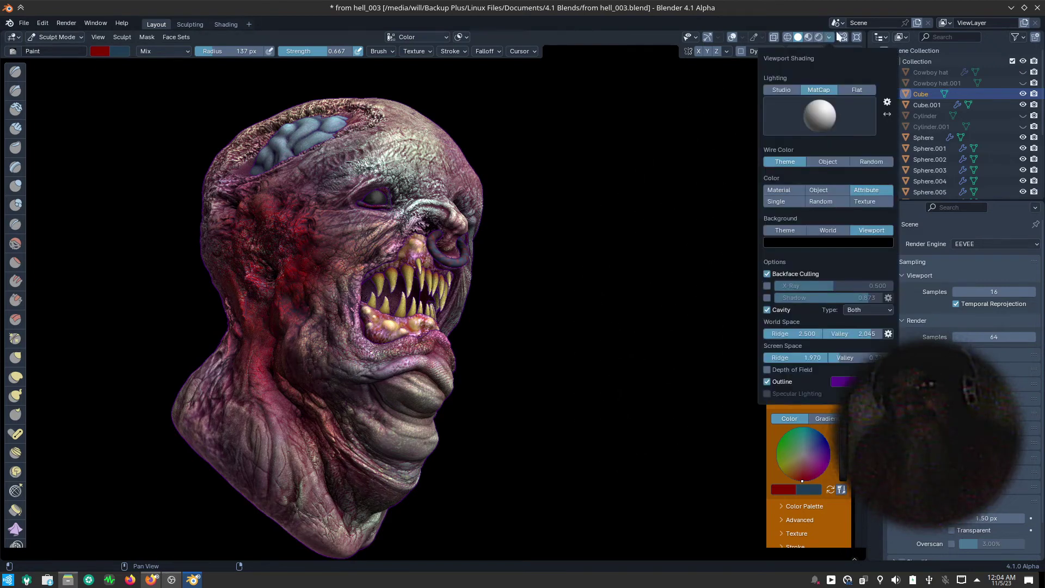
left_click(816, 123)
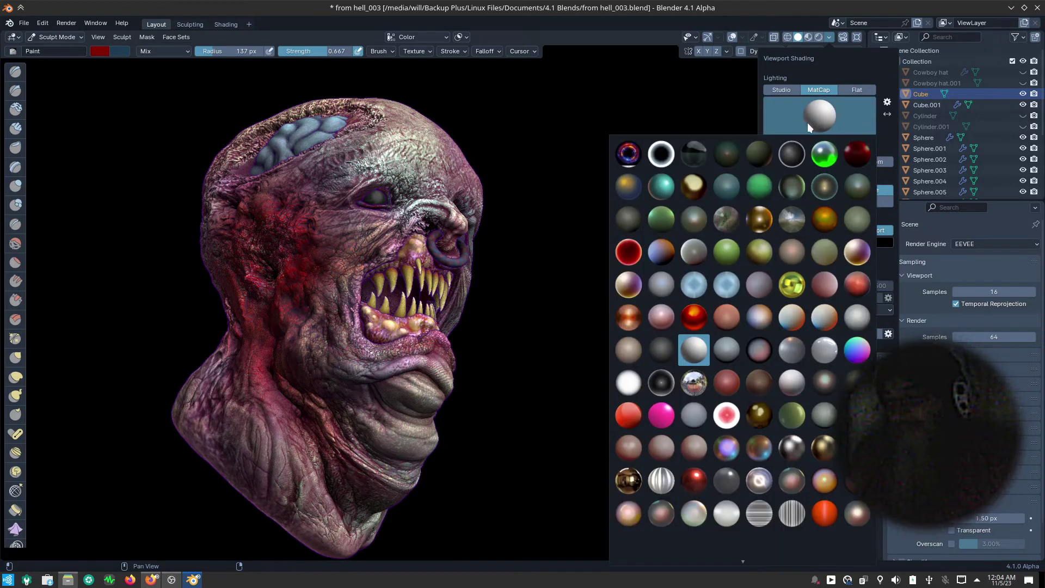
left_click(661, 317)
mouse_move(644, 314)
middle_mouse_down()
mouse_move(510, 368)
mouse_move(588, 365)
mouse_move(595, 351)
middle_mouse_up()
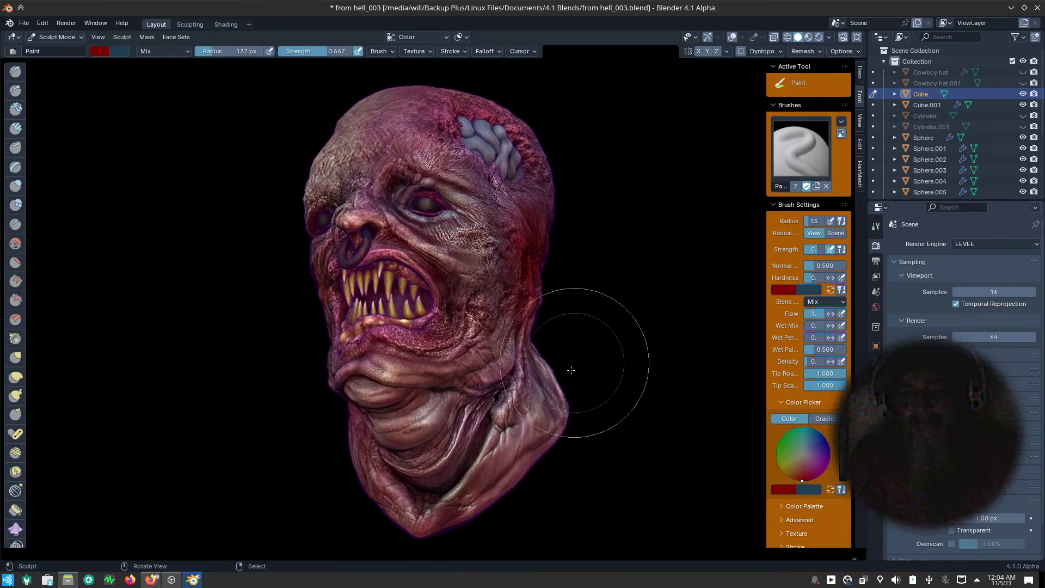
- Maximize the 3D view, show the sidebar, and save the painted head
key("ctrl+alt+space")
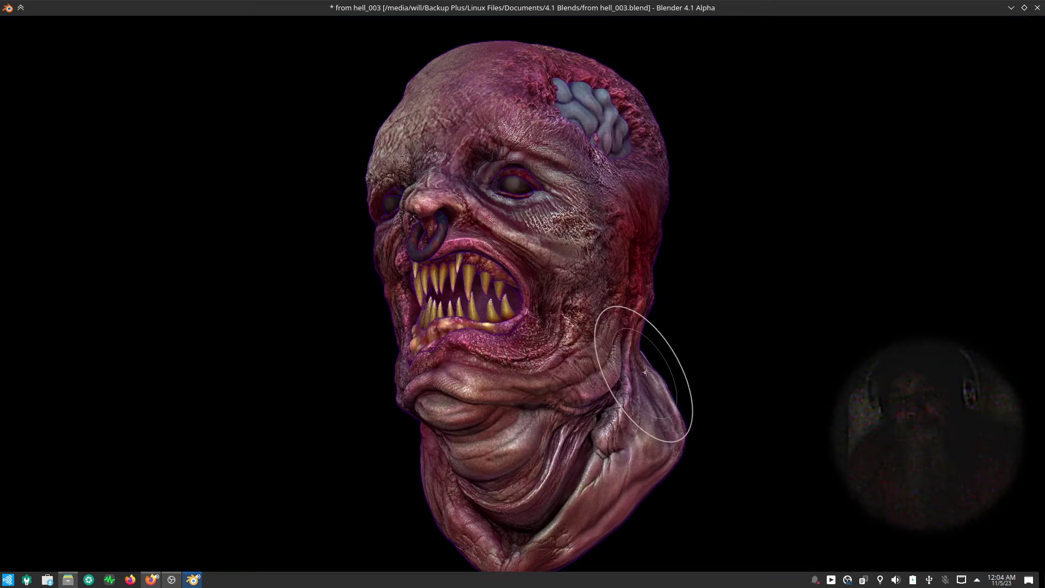
key("n")
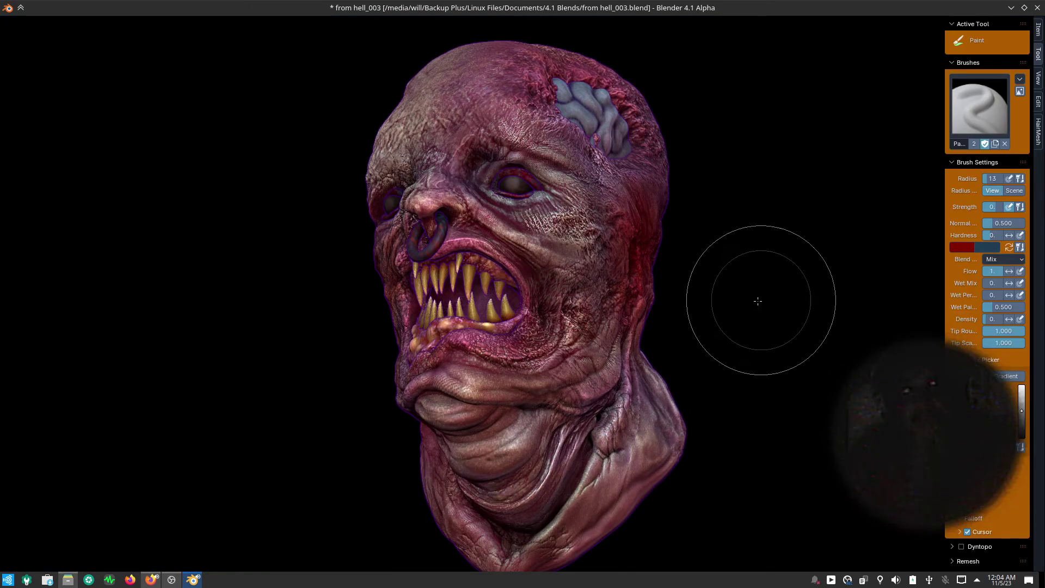
key("ctrl+s")
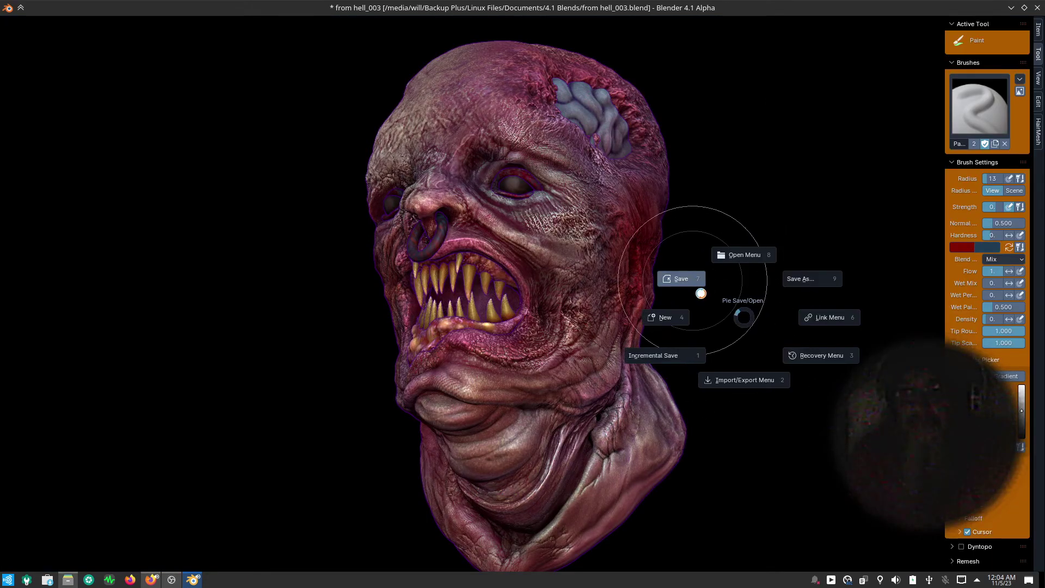
left_click(702, 298)
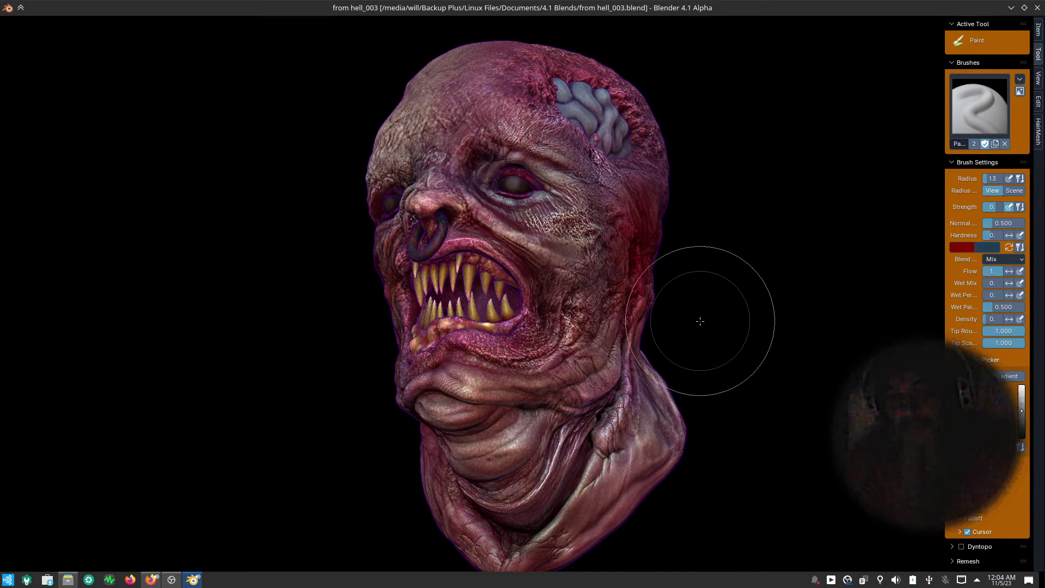
- Save an incremental copy as from hell_005.blend and turn the head to face front
key("ctrl+s")
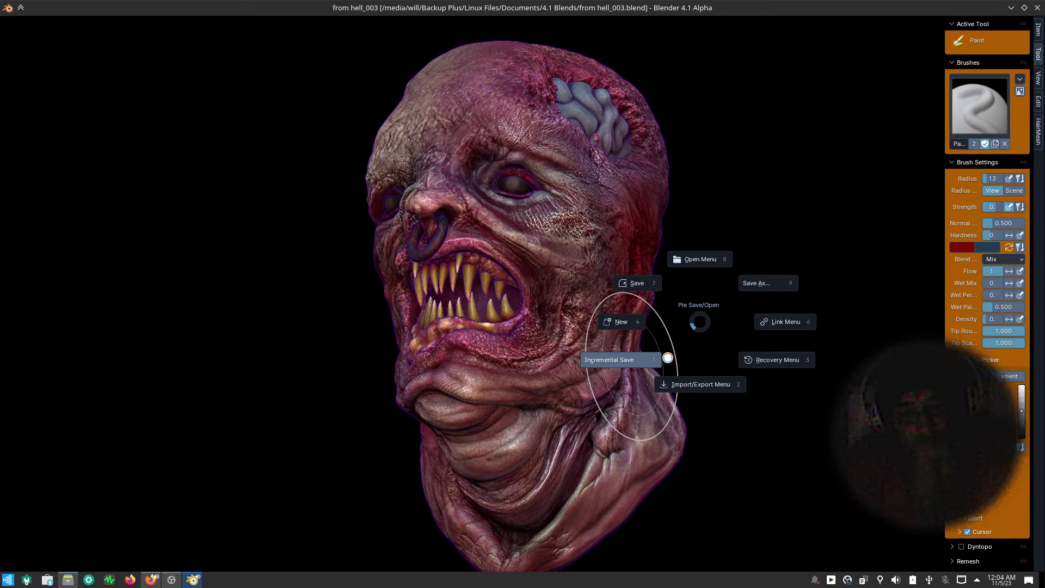
left_click(668, 357)
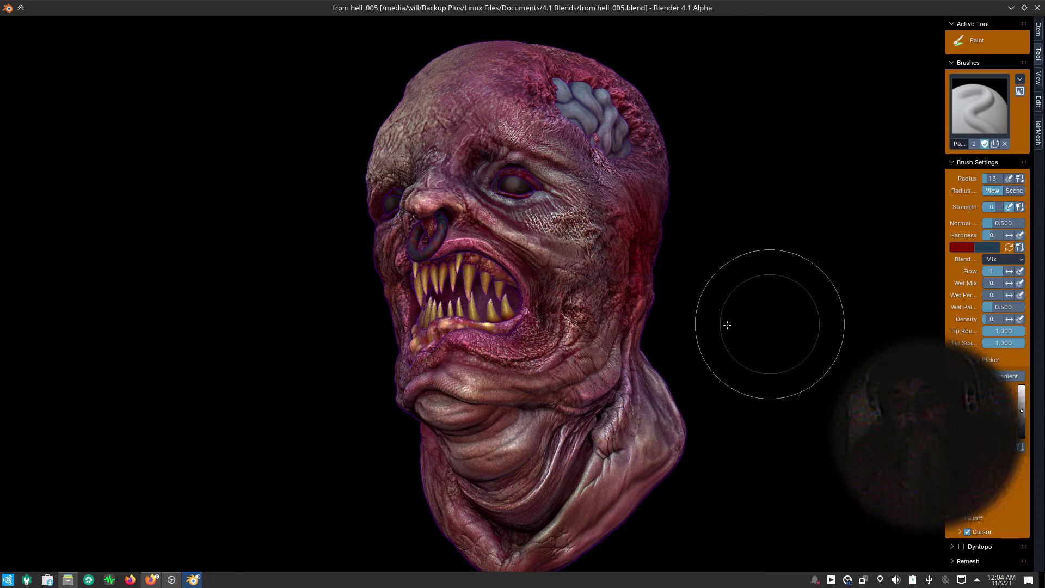
mouse_move(738, 325)
middle_mouse_down()
mouse_move(752, 357)
mouse_move(782, 348)
mouse_move(756, 316)
middle_mouse_up()
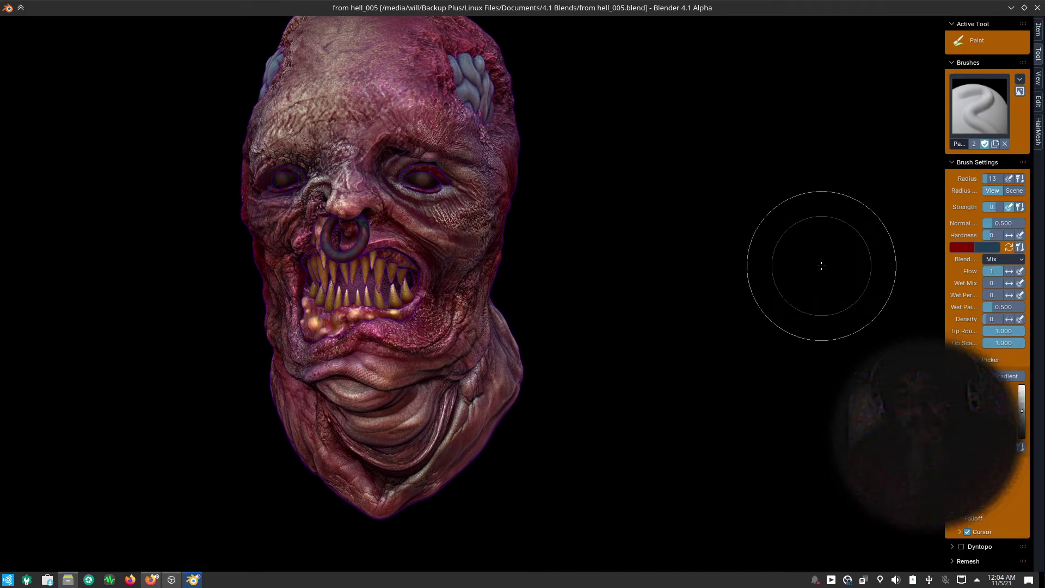
- Switch to the Draw tool with the Flesh_Eater brush and return the 3D view to fullscreen
key("ctrl+alt+space")
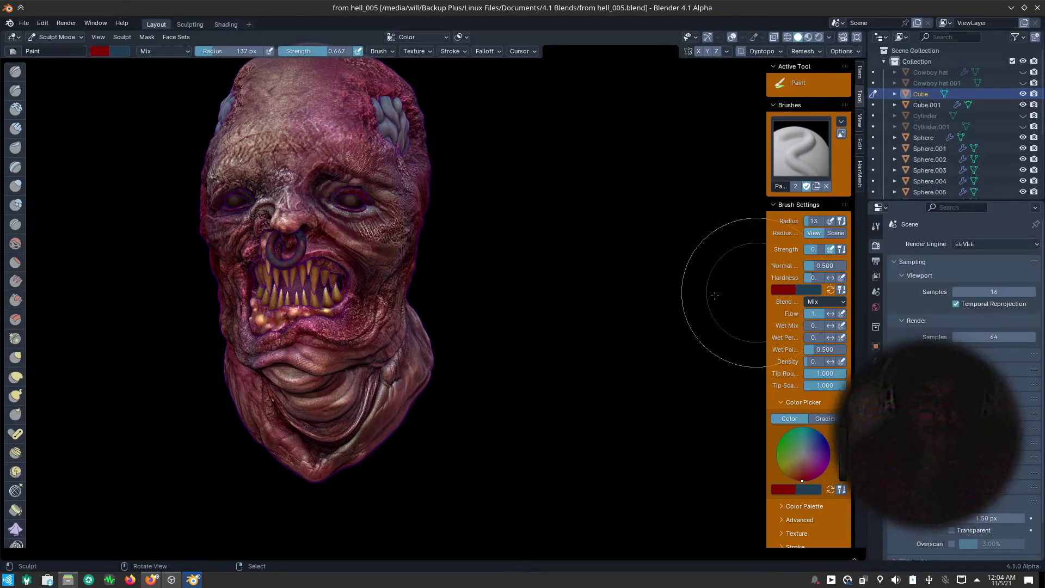
mouse_move(724, 292)
middle_mouse_down()
mouse_move(679, 326)
mouse_move(688, 326)
middle_mouse_up()
middle_click_drag(555, 339, 479, 269)
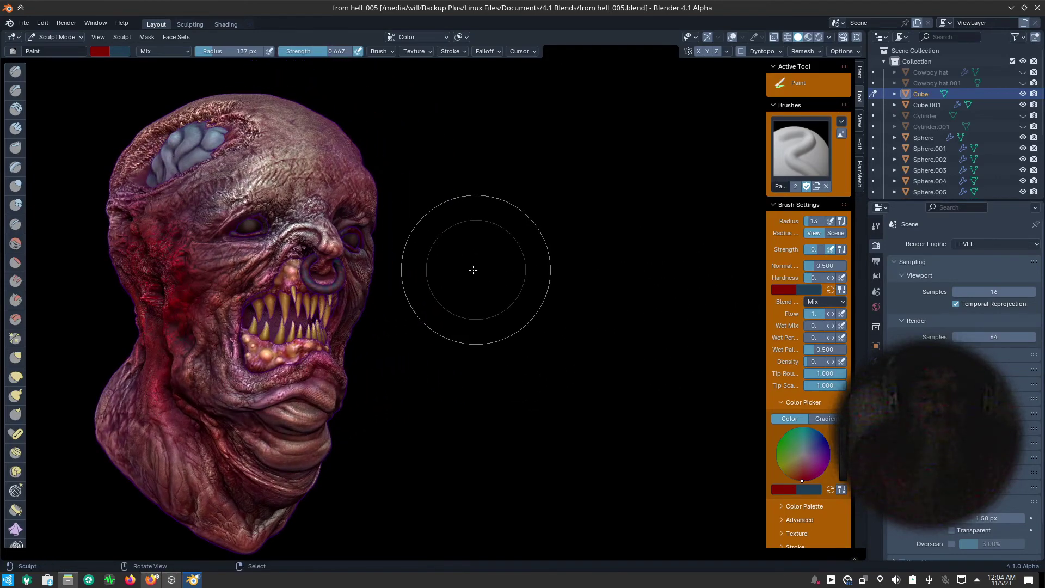
left_click(15, 71)
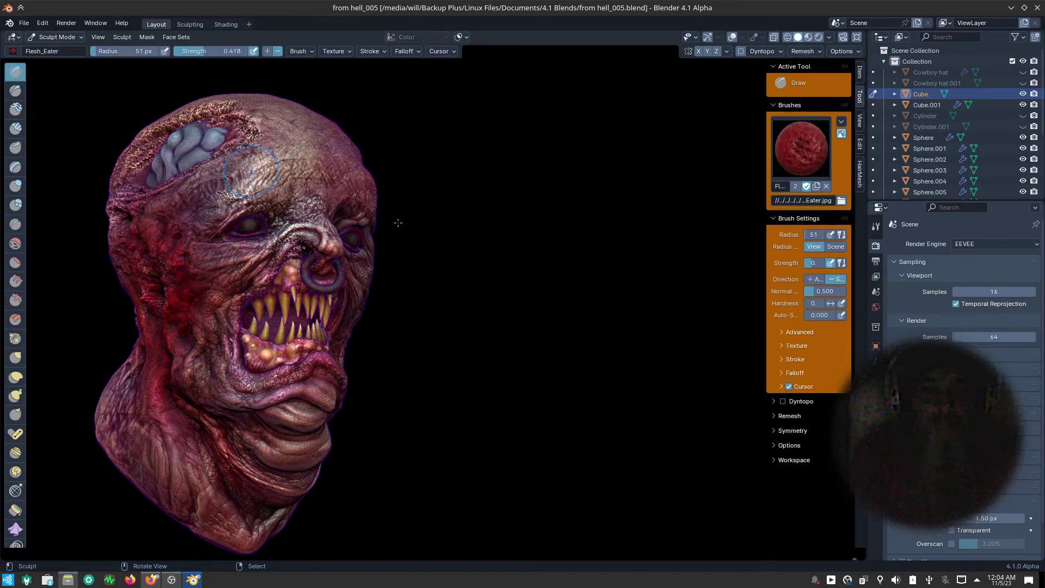
key("ctrl+alt+space")
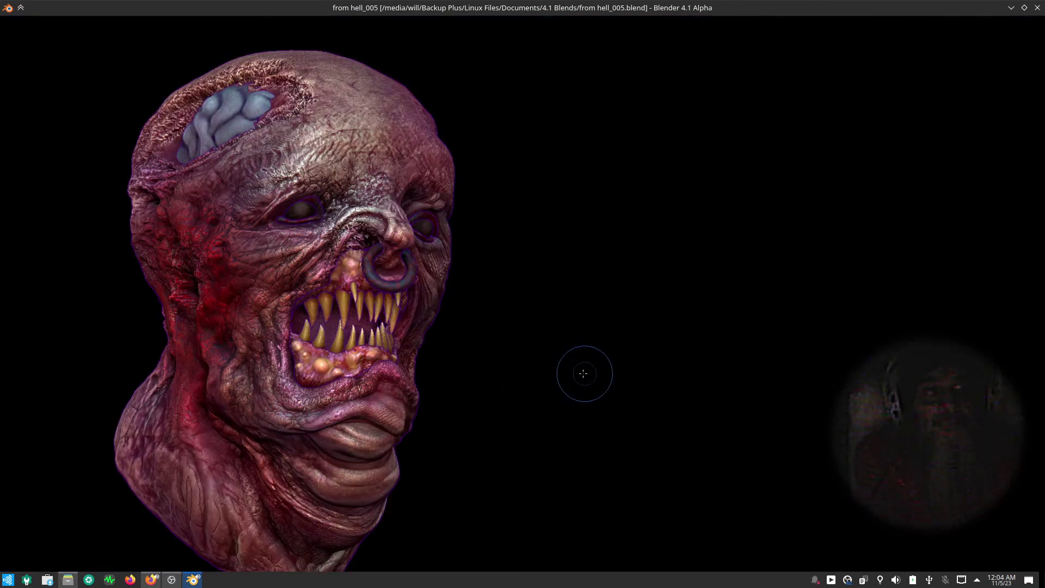
middle_click_drag(371, 259, 320, 273)
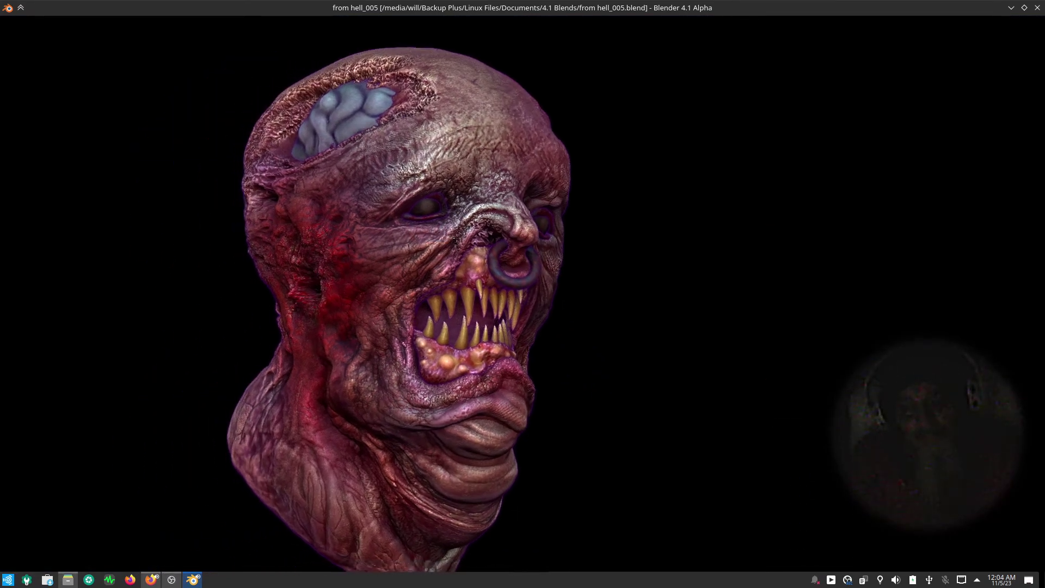
- Zoom in on the eye and forehead and sculpt a crease along the brow above the eye
scroll(354, 245, "up", 2)
scroll(392, 213, "up", 2)
scroll(435, 175, "up", 2)
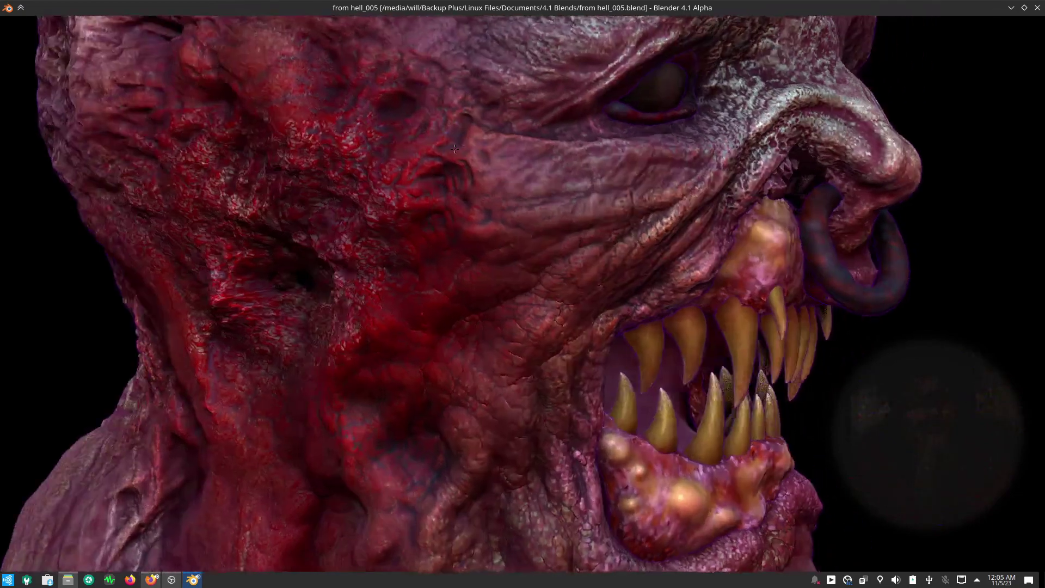
scroll(489, 134, "up", 1)
mouse_move(489, 135)
middle_mouse_down()
mouse_move(520, 403)
mouse_move(568, 344)
middle_mouse_up()
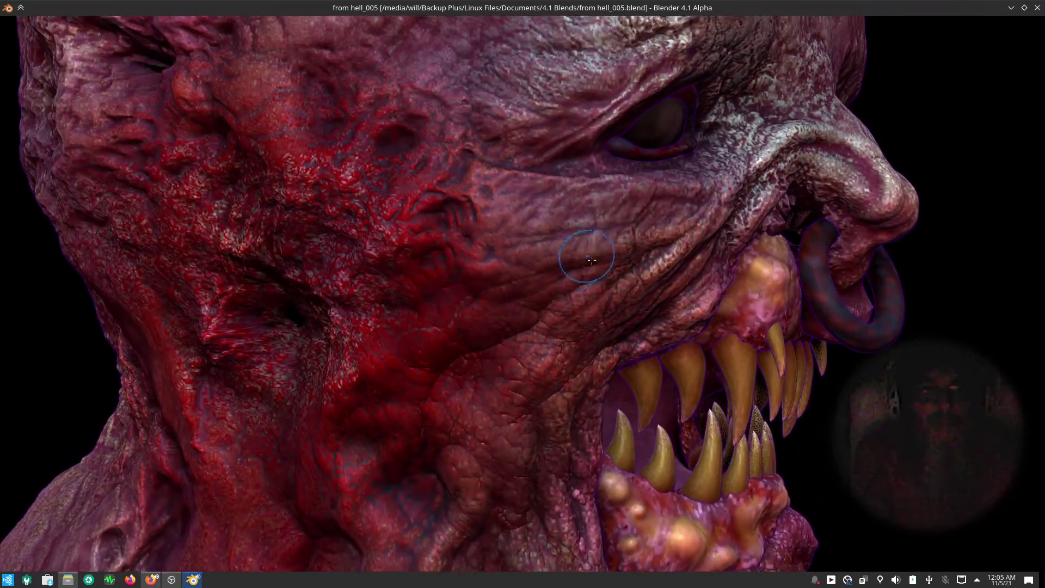
scroll(555, 185, "up", 1)
scroll(556, 186, "up", 1)
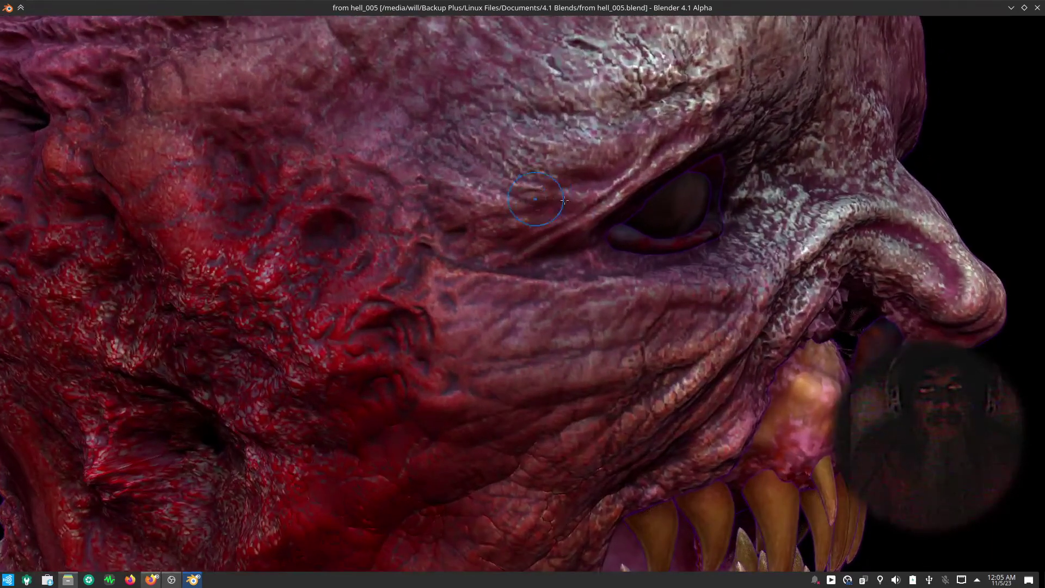
left_click_drag(555, 185, 490, 166)
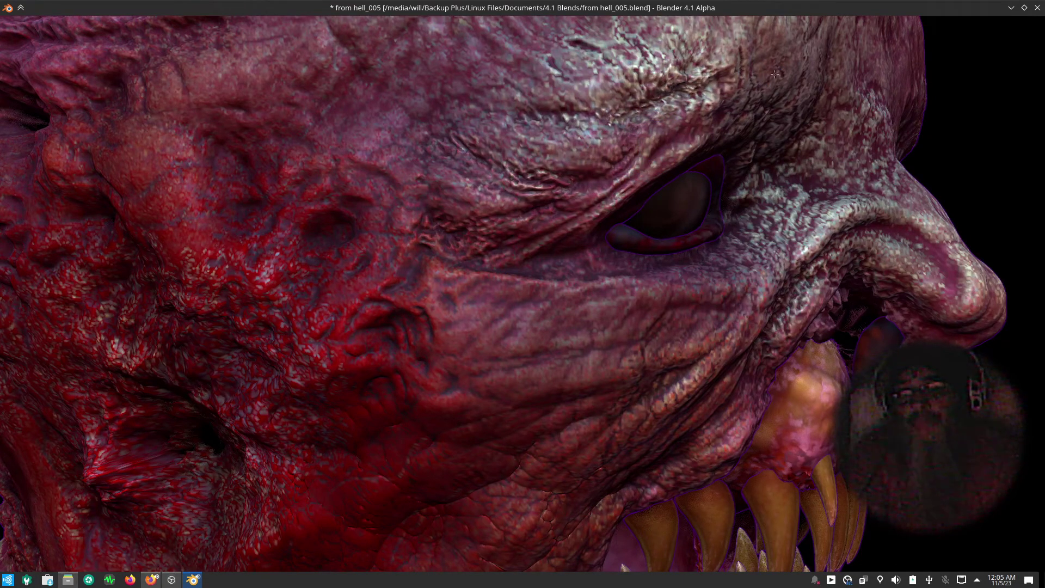
scroll(599, 337, "down", 1)
scroll(590, 425, "down", 1)
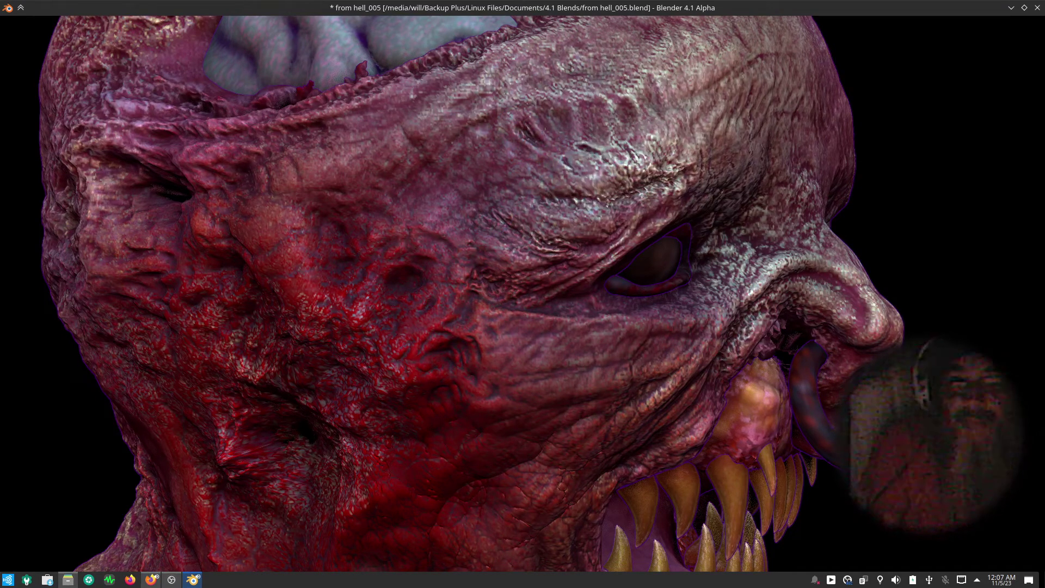
- Carve vertical grooves into the forehead, then deepen the crevice in the cheek from the side
mouse_move(587, 117)
left_mouse_down()
mouse_move(602, 146)
mouse_move(603, 119)
mouse_move(639, 123)
mouse_move(656, 109)
mouse_move(692, 138)
left_mouse_up()
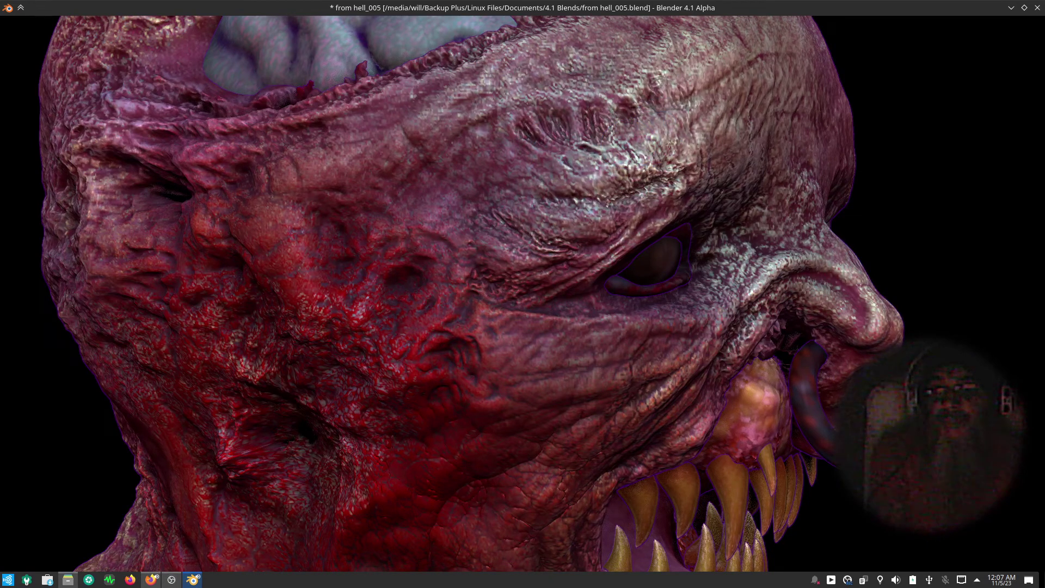
left_click_drag(624, 179, 648, 163)
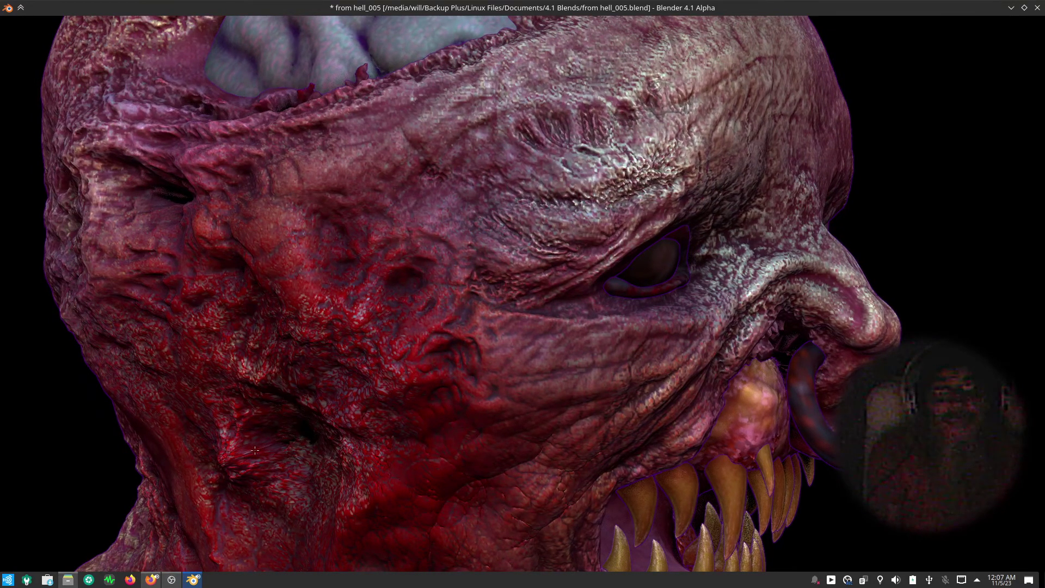
mouse_move(264, 479)
middle_mouse_down()
mouse_move(365, 463)
mouse_move(303, 466)
middle_mouse_up()
scroll(345, 320, "up", 4)
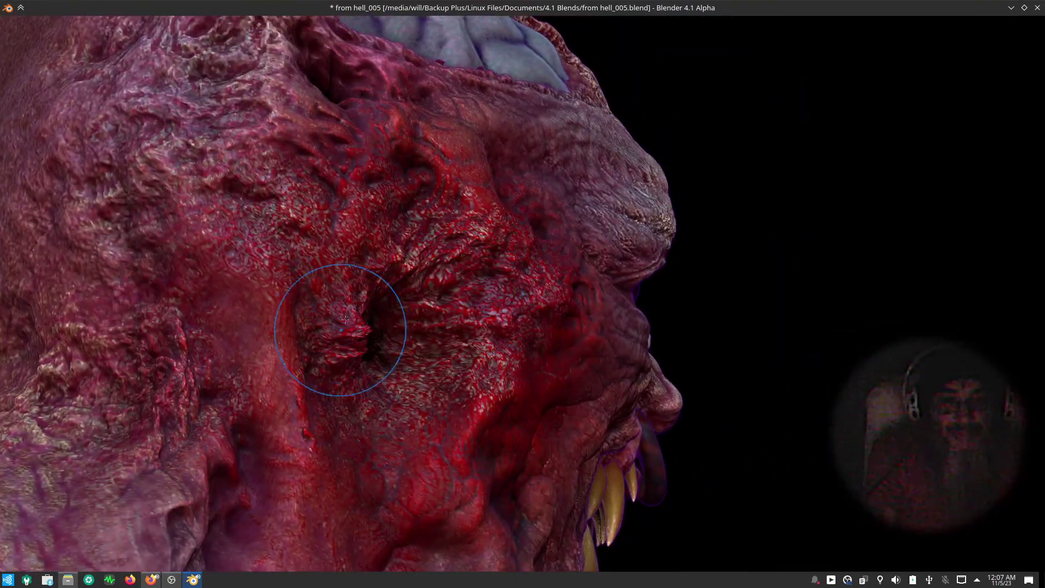
left_click_drag(345, 320, 357, 336)
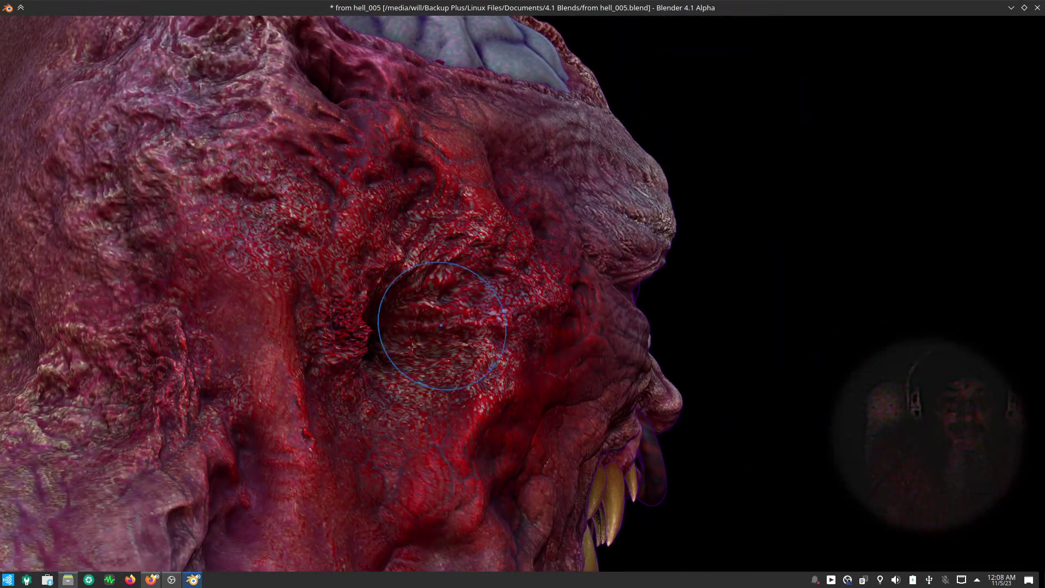
middle_click_drag(443, 321, 373, 345)
- Restore the full interface, check Auto-Masking options, and add Draw strokes over cheek and forehead
key("ctrl+space")
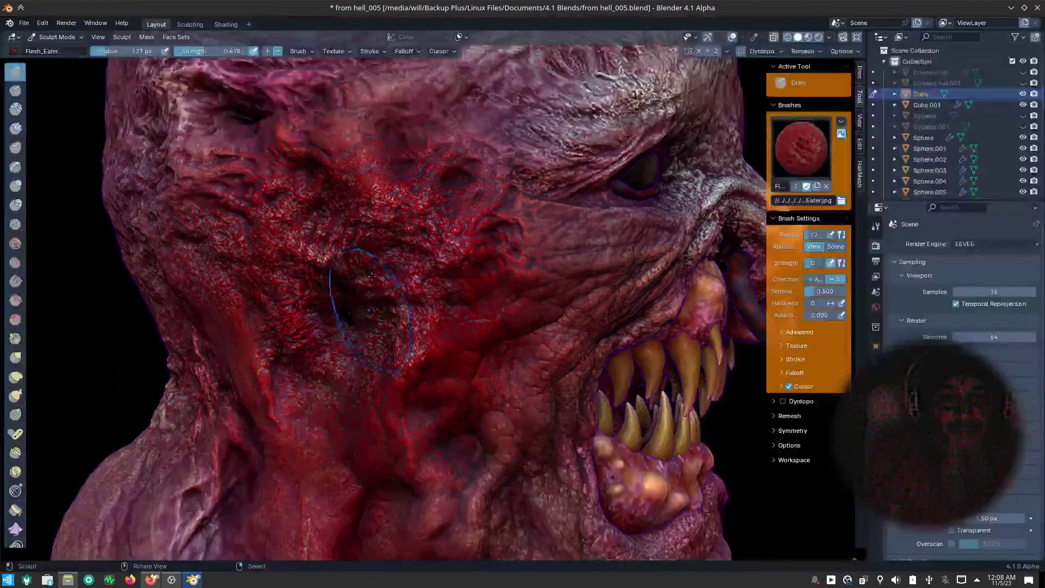
left_click(463, 36)
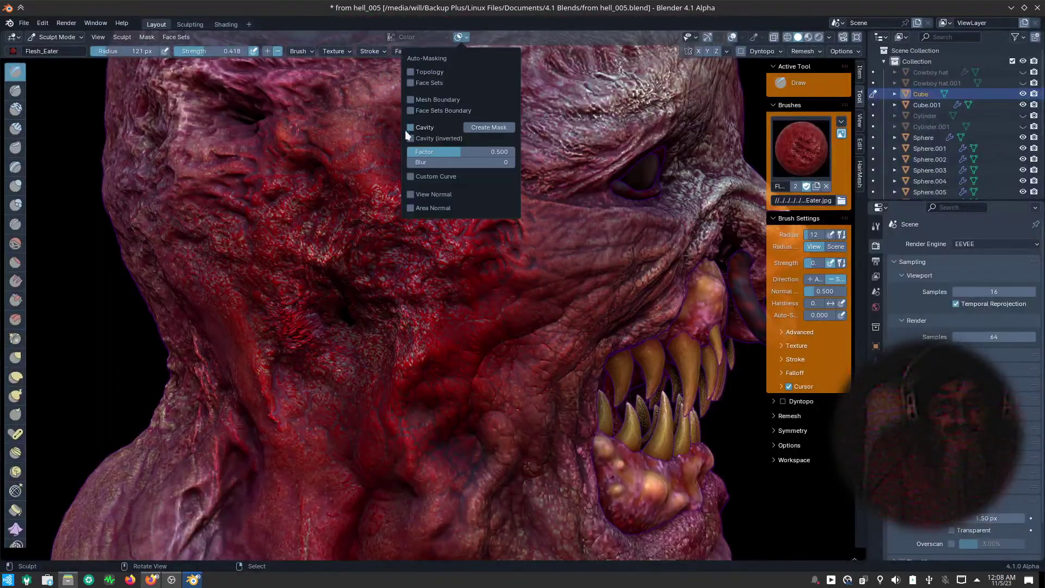
mouse_move(279, 341)
left_mouse_down()
mouse_move(308, 336)
mouse_move(286, 318)
mouse_move(329, 309)
mouse_move(359, 278)
mouse_move(348, 260)
mouse_move(318, 258)
mouse_move(304, 301)
left_mouse_up()
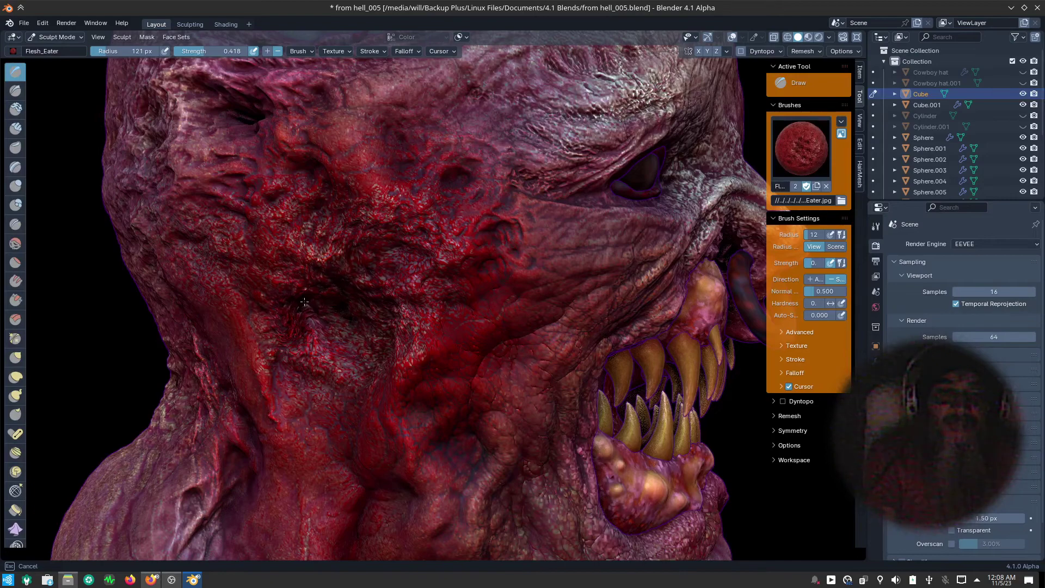
mouse_move(347, 188)
left_mouse_down()
mouse_move(373, 180)
mouse_move(392, 215)
mouse_move(348, 141)
mouse_move(379, 159)
mouse_move(389, 187)
mouse_move(441, 183)
mouse_move(468, 139)
mouse_move(460, 203)
mouse_move(520, 164)
mouse_move(571, 163)
left_mouse_up()
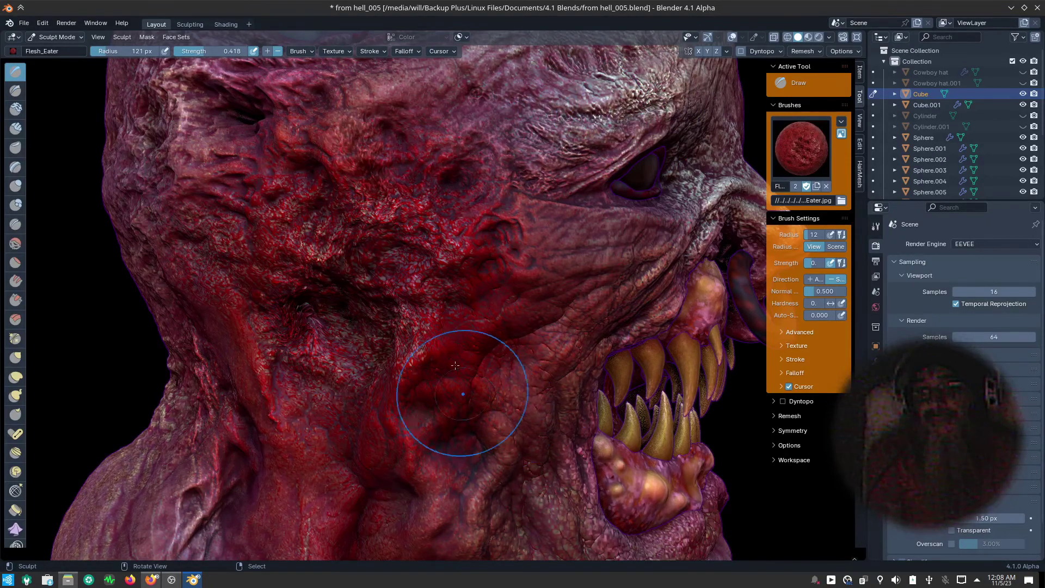
- Maximize the viewport and orbit the head from the front round to its back and top
key("ctrl+alt+space")
scroll(555, 416, "down", 5)
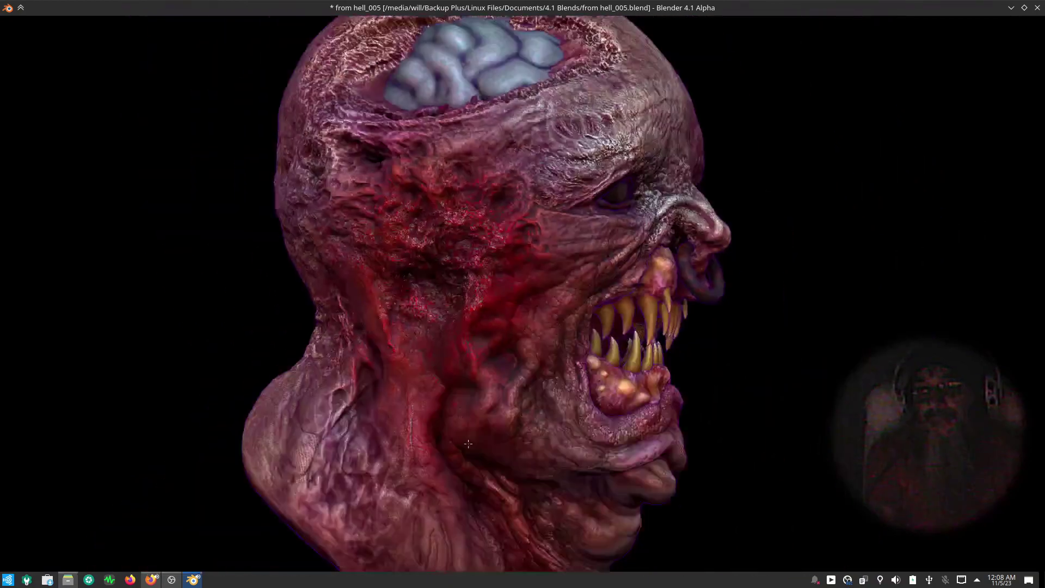
mouse_move(595, 408)
middle_mouse_down()
mouse_move(608, 303)
mouse_move(637, 349)
middle_mouse_up()
scroll(608, 303, "up", 4)
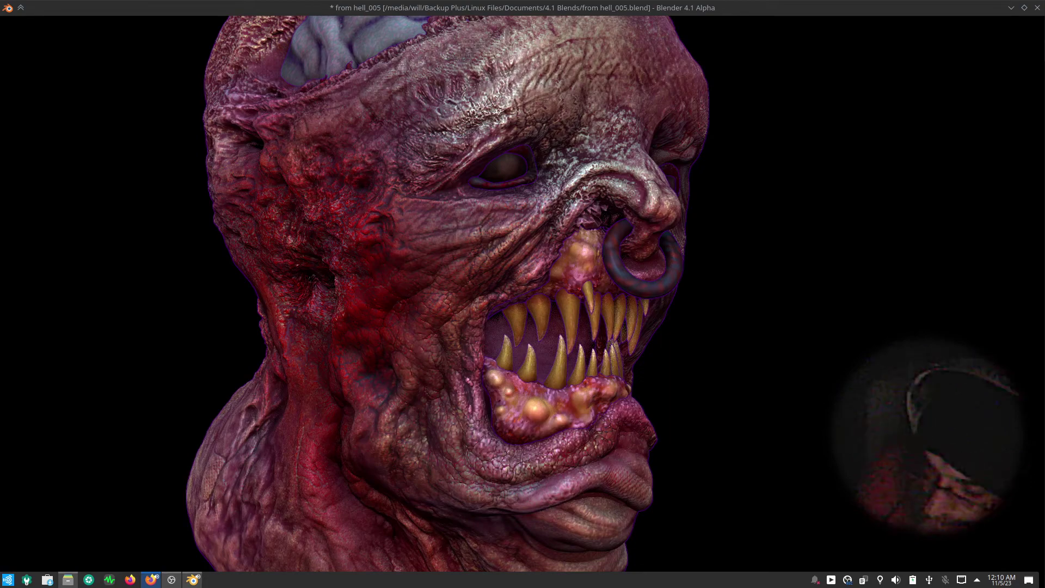
middle_click_drag(717, 434, 410, 414)
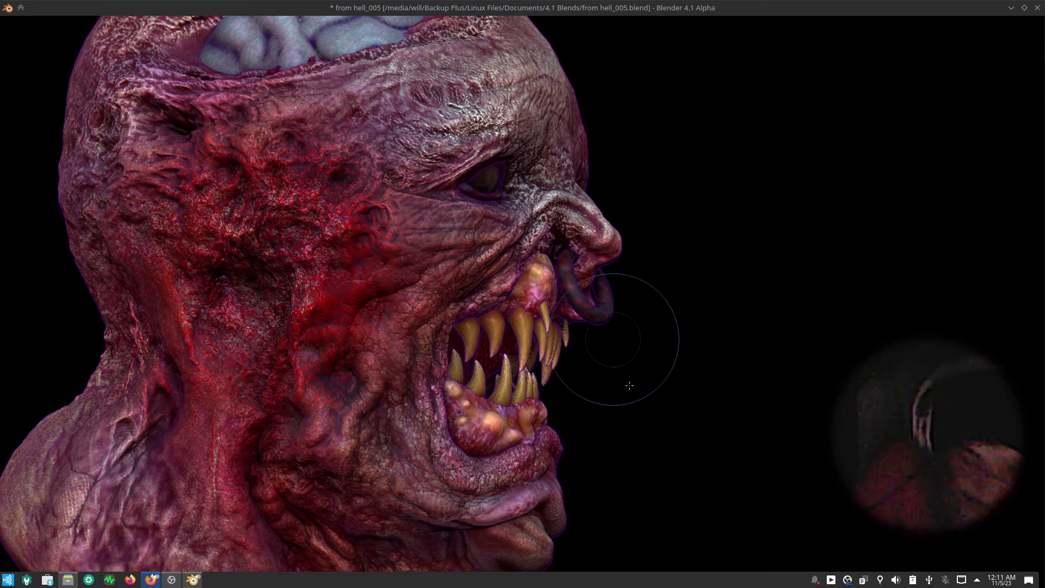
scroll(605, 381, "down", 2)
scroll(611, 435, "down", 2)
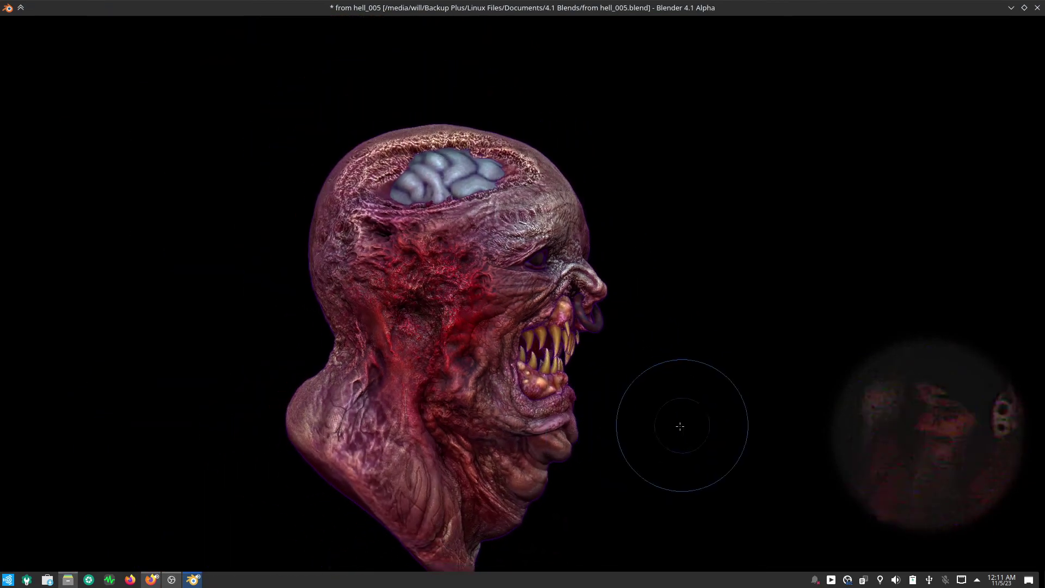
mouse_move(681, 427)
middle_mouse_down()
mouse_move(726, 443)
mouse_move(382, 381)
middle_mouse_up()
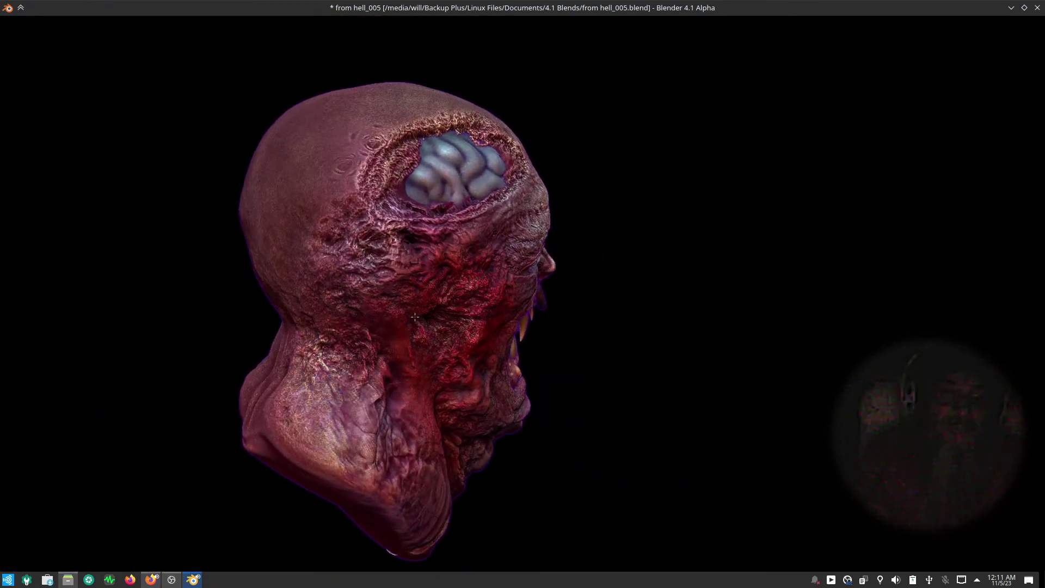
scroll(403, 327, "up", 5)
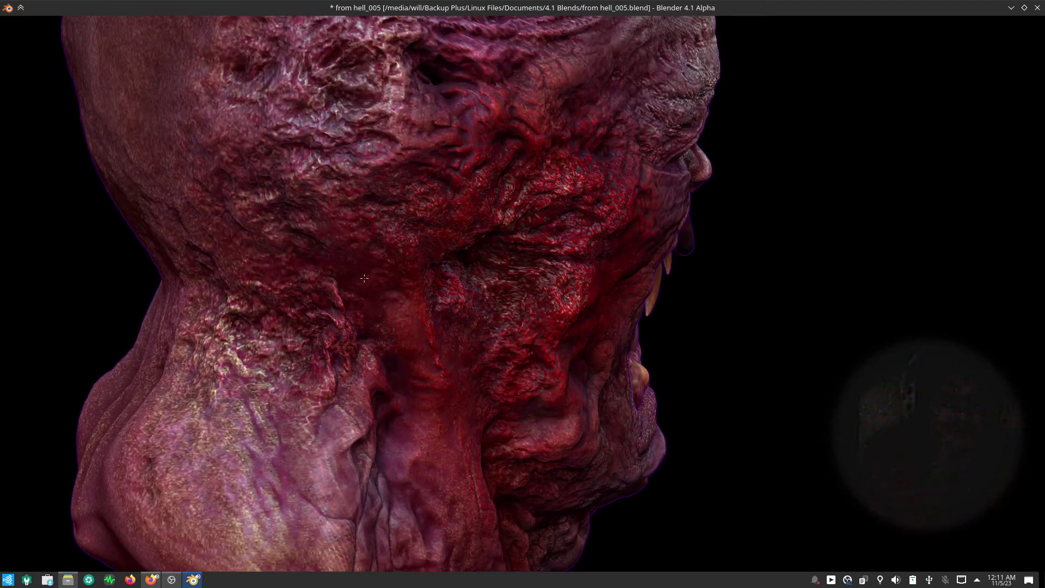
- Paint two red streaks down the neck, then review the head from the back and left profile
left_click_drag(428, 305, 428, 342)
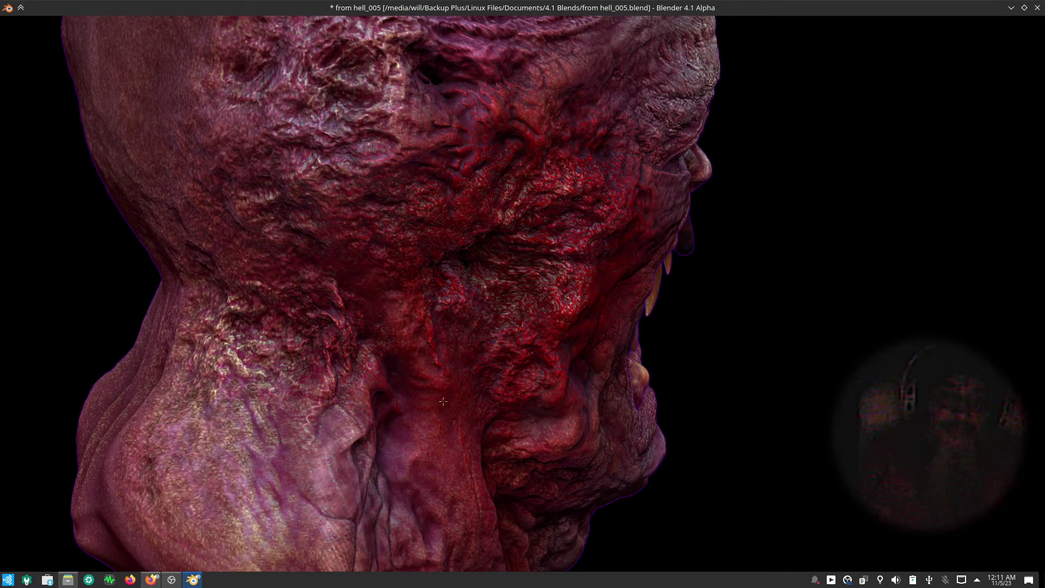
left_click_drag(441, 406, 438, 339)
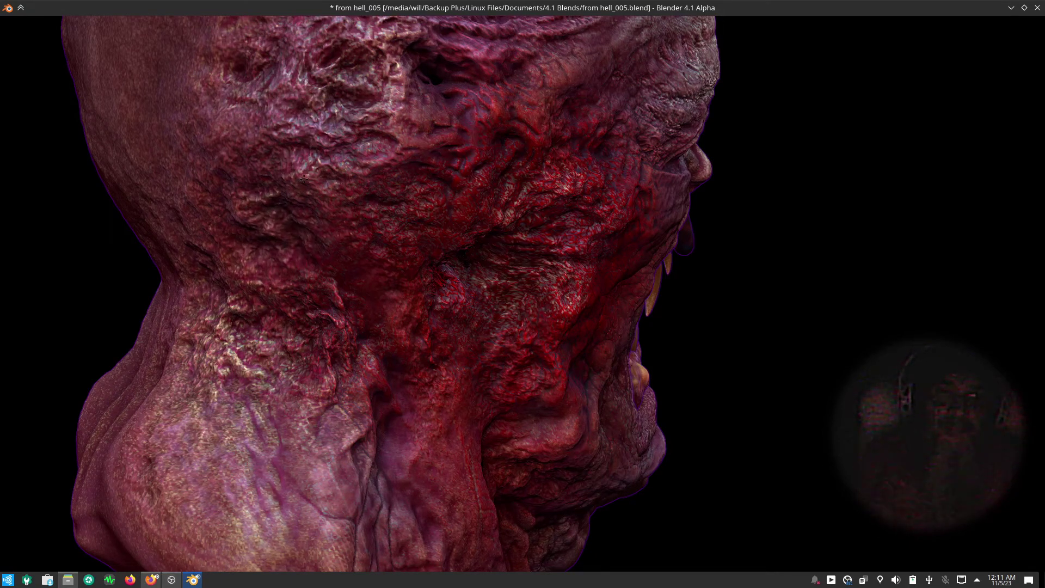
scroll(446, 371, "down", 4)
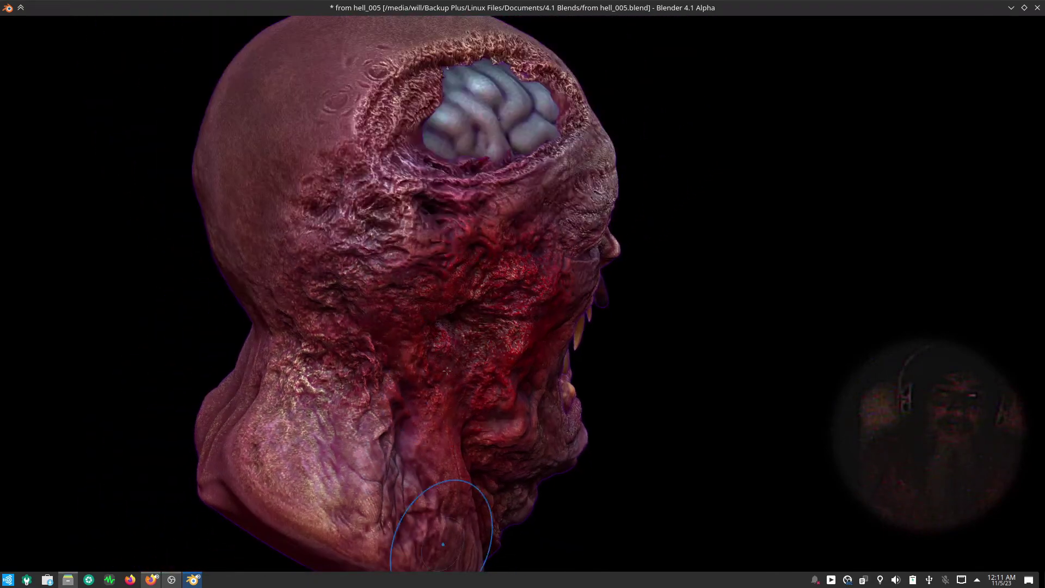
scroll(446, 371, "down", 2)
mouse_move(560, 420)
middle_mouse_down()
mouse_move(732, 438)
mouse_move(821, 427)
mouse_move(700, 455)
mouse_move(770, 425)
mouse_move(735, 441)
mouse_move(615, 399)
middle_mouse_up()
scroll(614, 399, "up", 4)
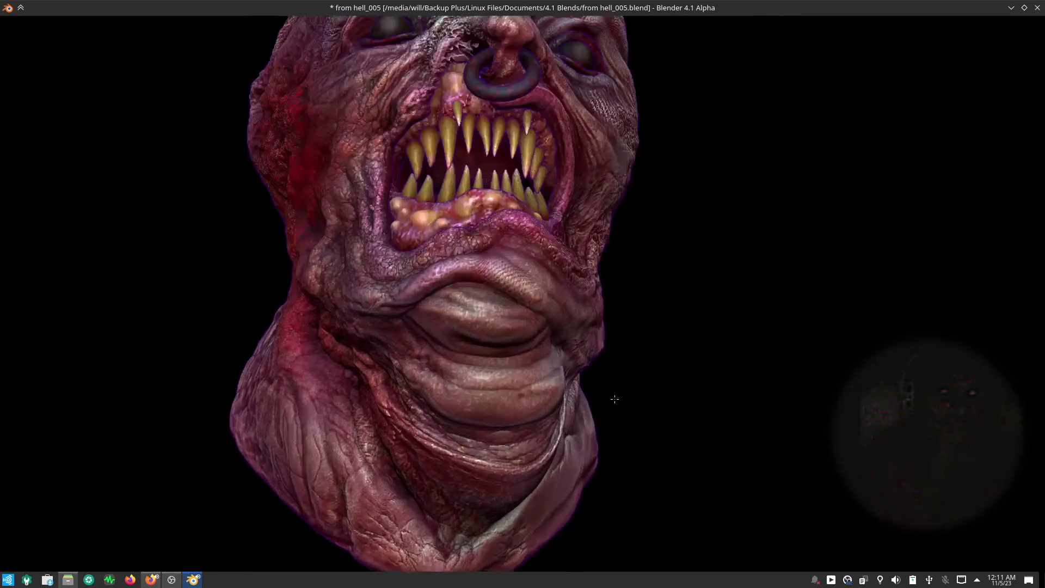
scroll(615, 399, "up", 1)
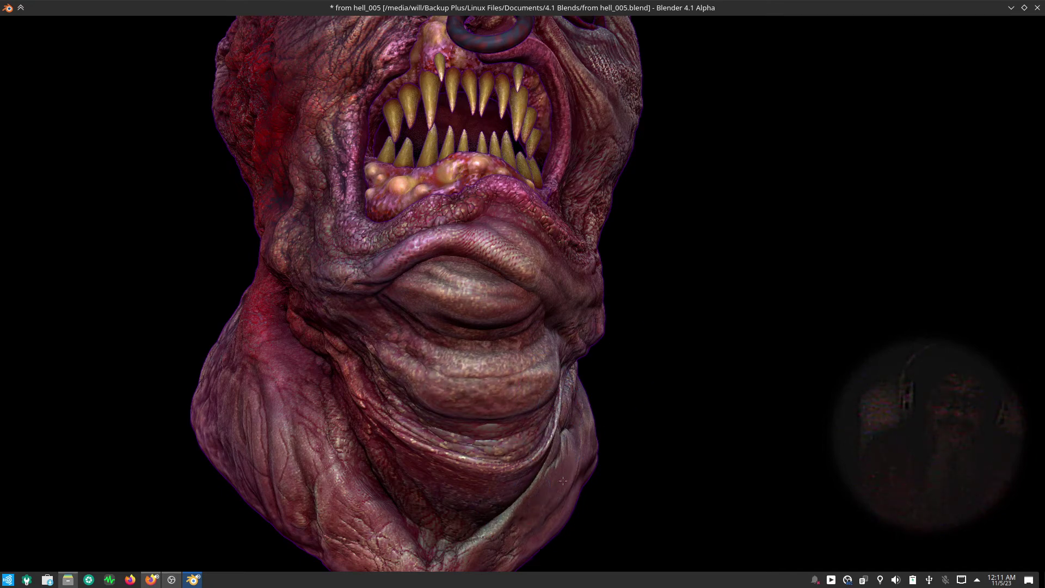
middle_click_drag(604, 415, 603, 472)
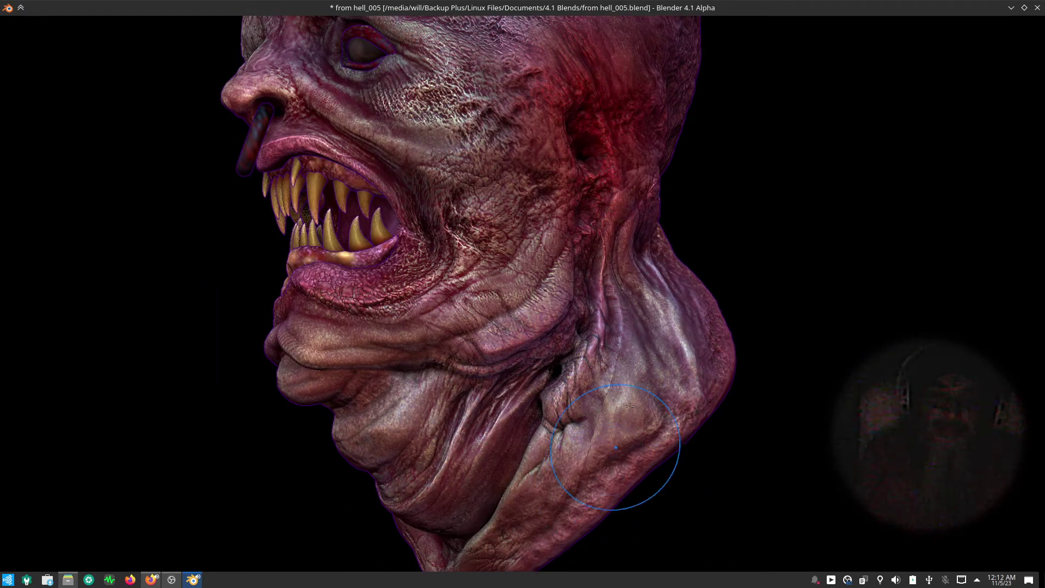
scroll(600, 413, "down", 4)
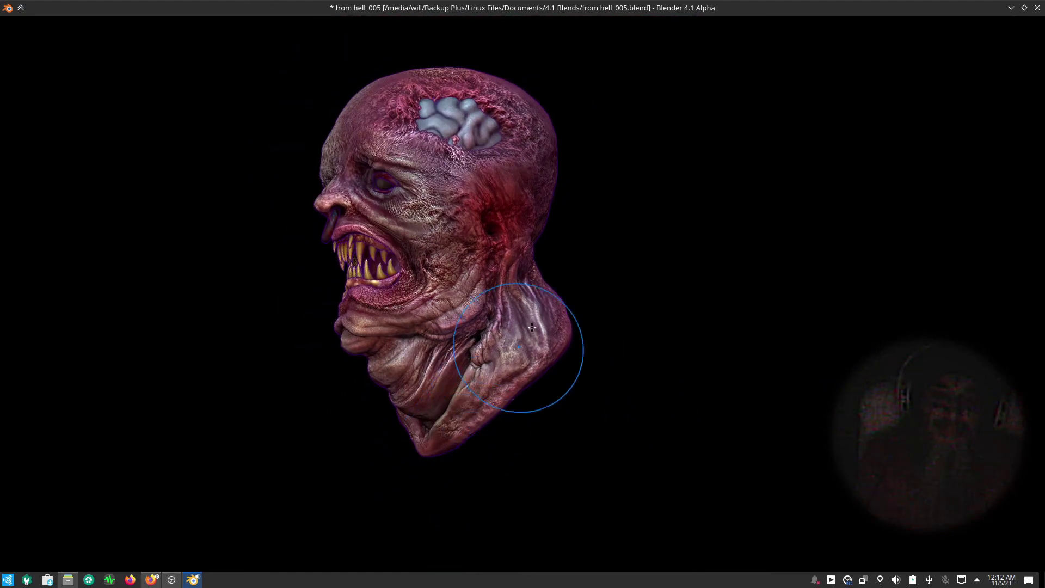
middle_click_drag(548, 350, 523, 397, "shift")
- Select a different textured brush at radius 35 and stroke texture over the neck and jaw
key("n")
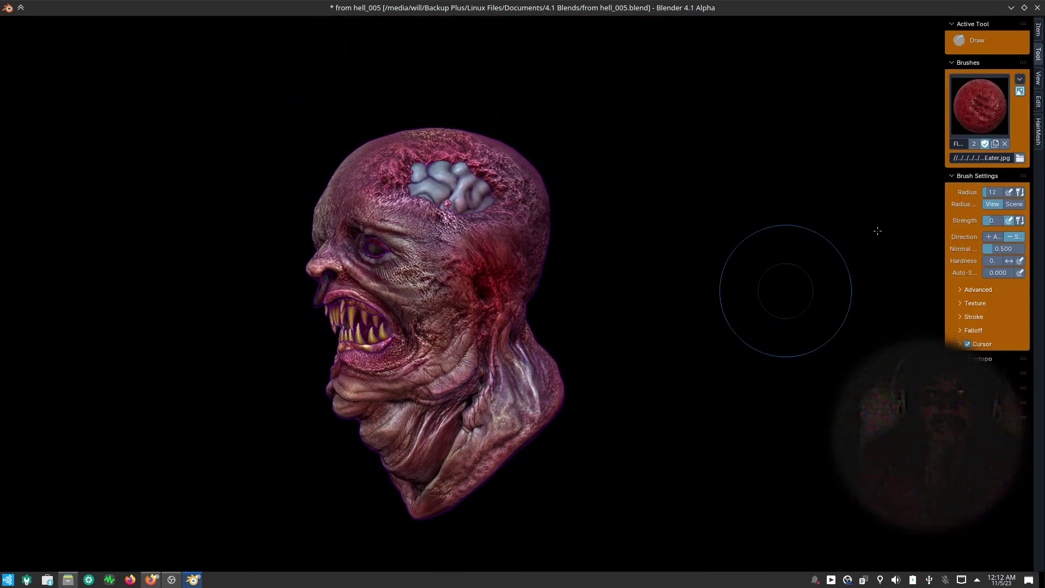
left_click(986, 106)
left_click(985, 275)
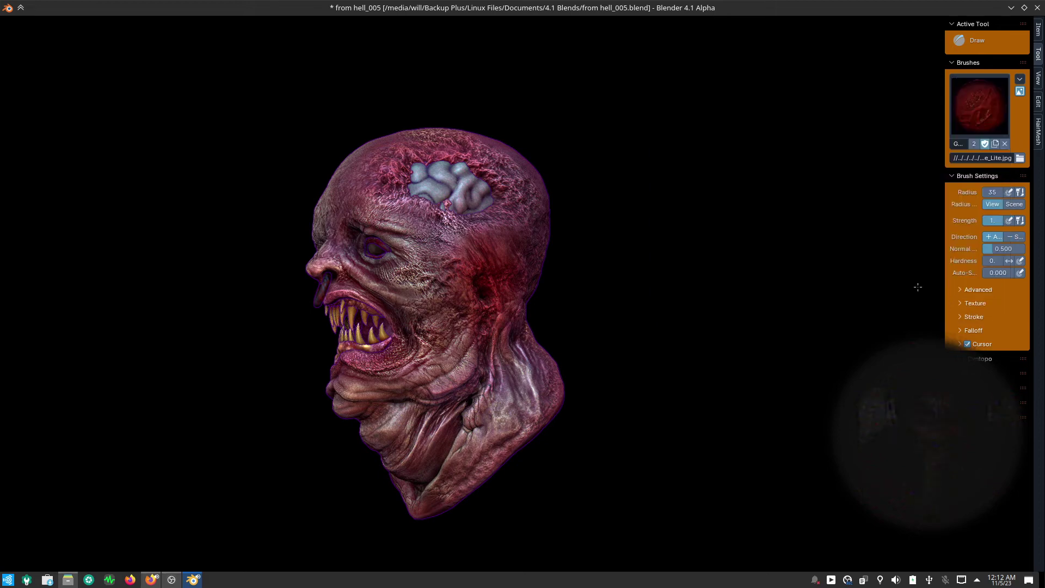
scroll(522, 425, "up", 1)
scroll(511, 413, "up", 3)
scroll(499, 403, "up", 1)
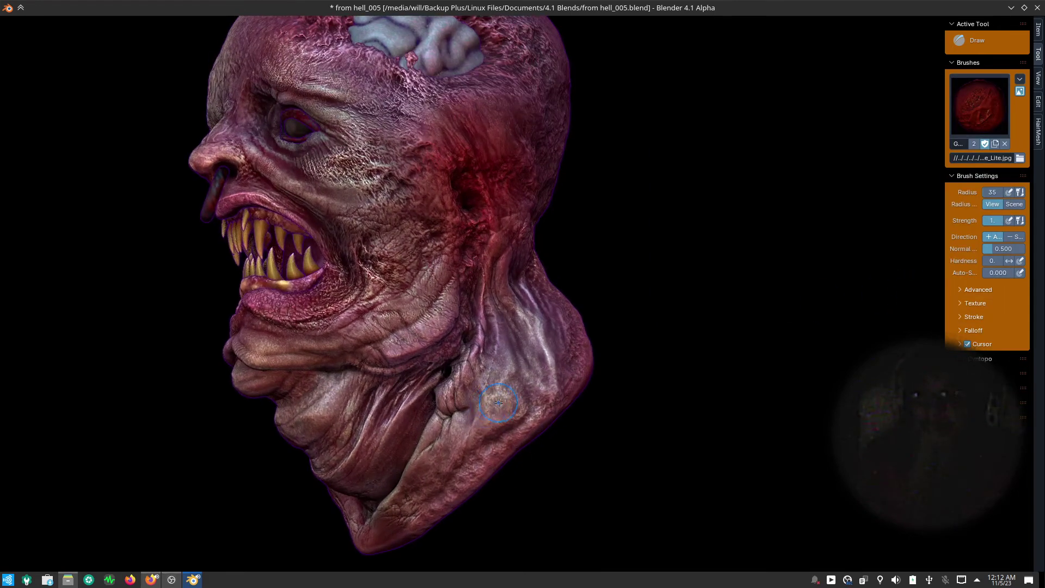
left_click_drag(499, 459, 532, 497)
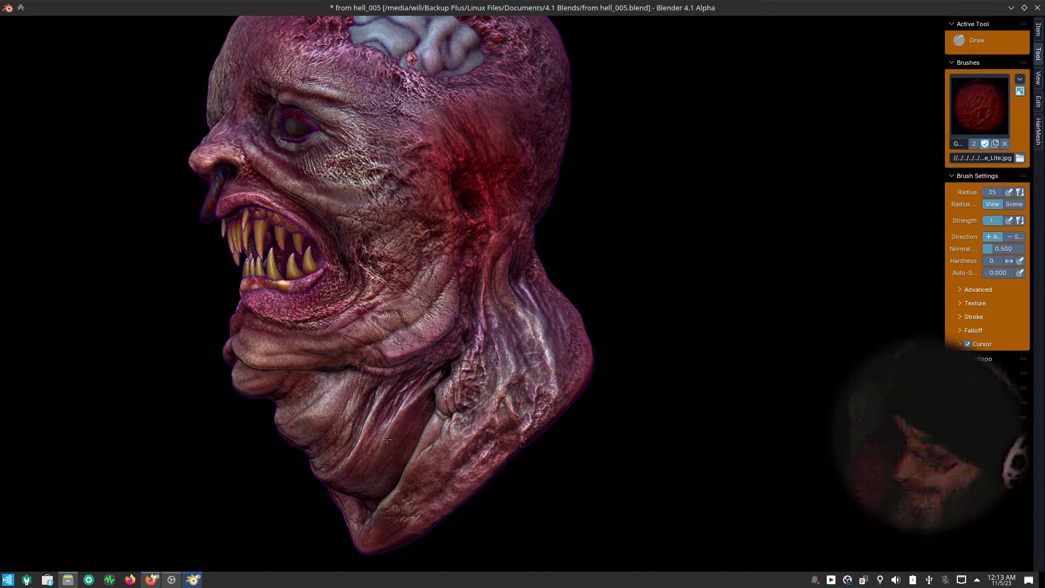
- Paint red cracked skin onto the neck and cheek, undoing a first neck stroke
left_click_drag(359, 436, 420, 411)
key("ctrl+z")
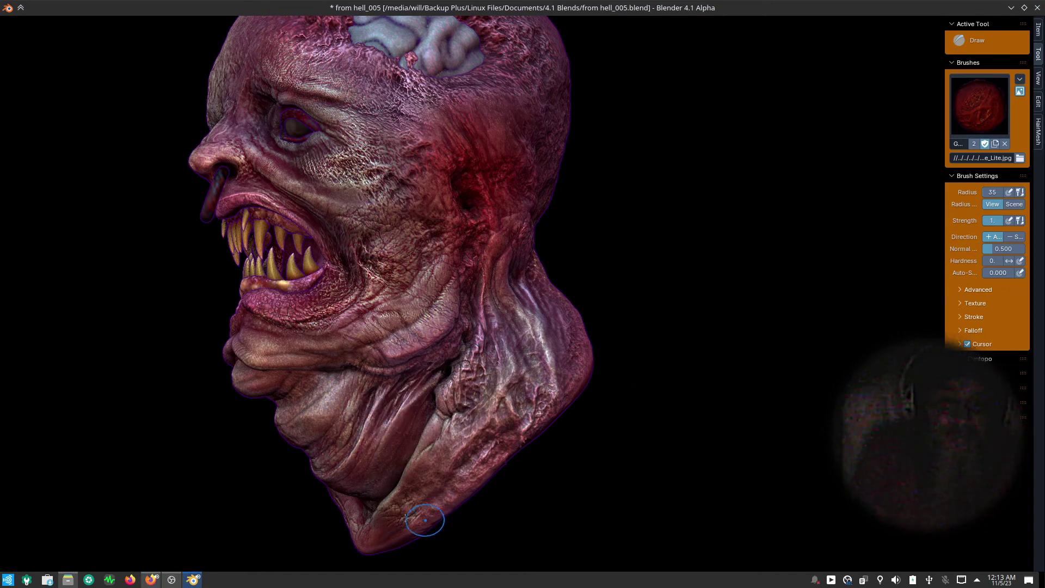
mouse_move(366, 404)
middle_mouse_down()
mouse_move(571, 380)
mouse_move(478, 366)
middle_mouse_up()
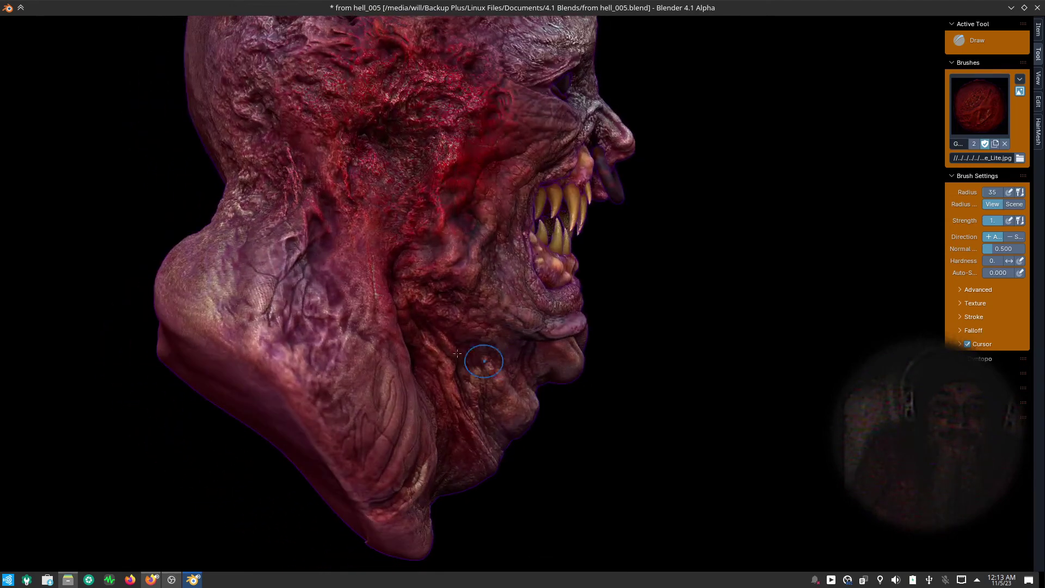
left_click_drag(365, 298, 414, 346)
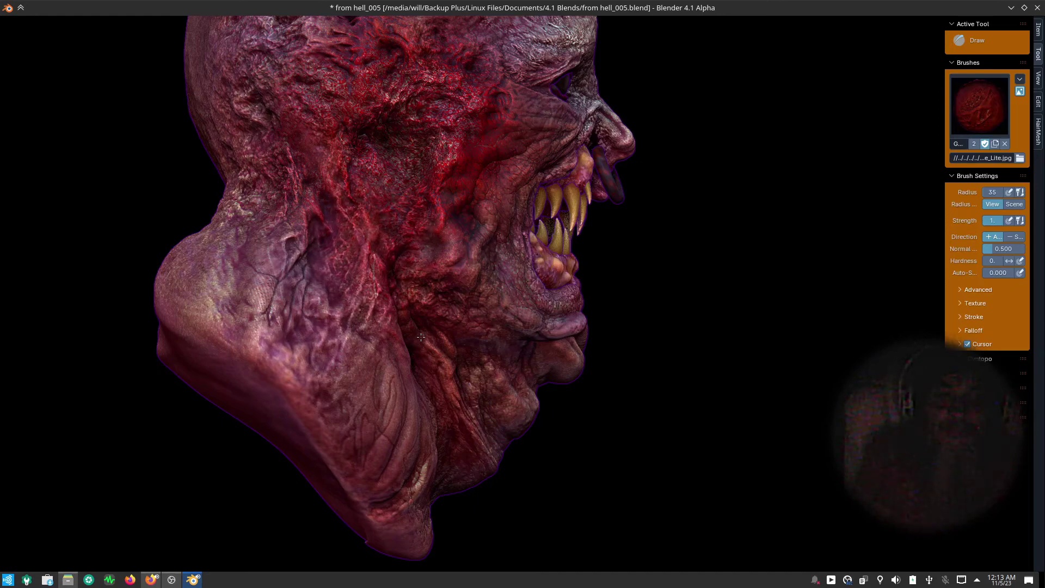
- Review the whole head from several angles, then bring up the brush texture choices
middle_click_drag(541, 383, 443, 395)
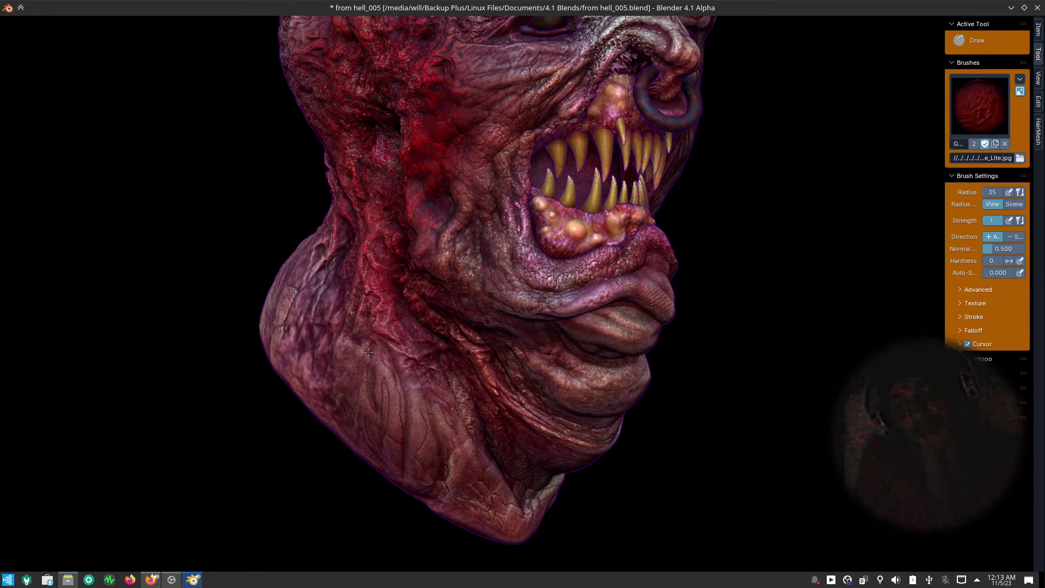
scroll(469, 442, "down", 2)
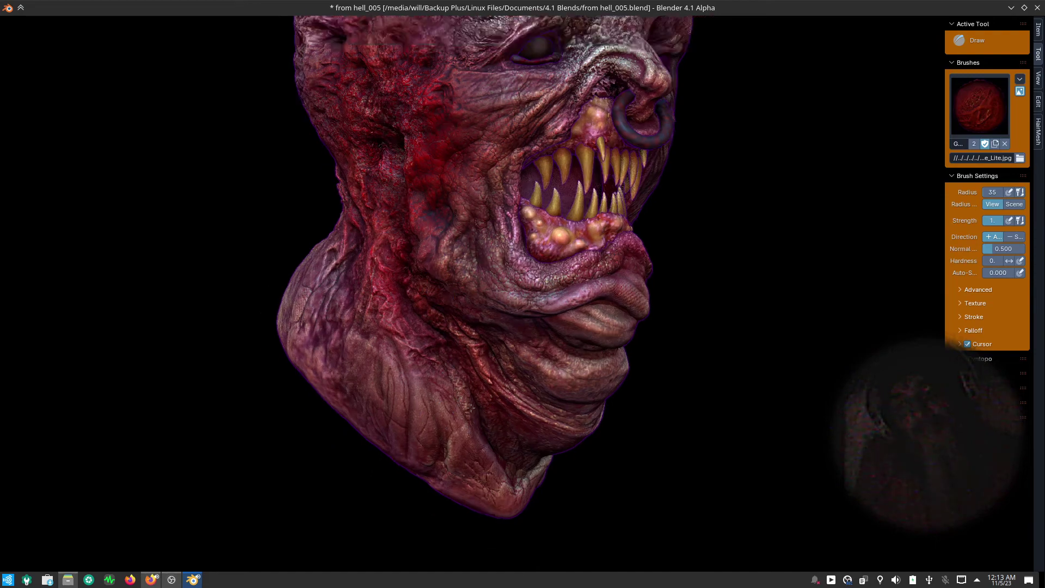
scroll(468, 440, "down", 4)
mouse_move(467, 438)
middle_mouse_down()
mouse_move(547, 436)
mouse_move(555, 381)
mouse_move(581, 378)
mouse_move(597, 429)
mouse_move(610, 419)
mouse_move(572, 432)
mouse_move(644, 434)
mouse_move(637, 415)
middle_mouse_up()
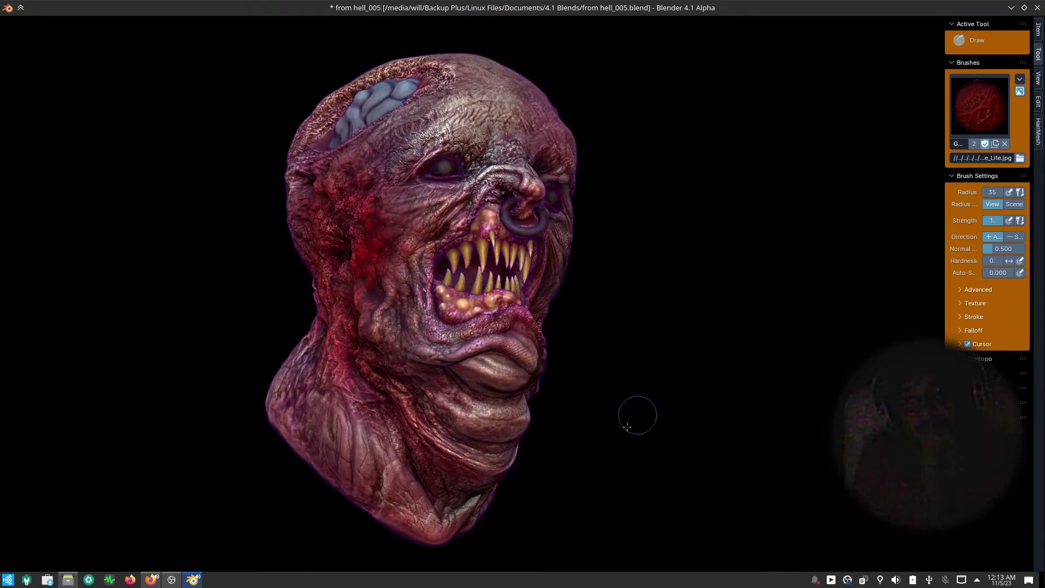
mouse_move(702, 461)
middle_mouse_down()
mouse_move(576, 464)
mouse_move(546, 479)
mouse_move(543, 505)
middle_mouse_up()
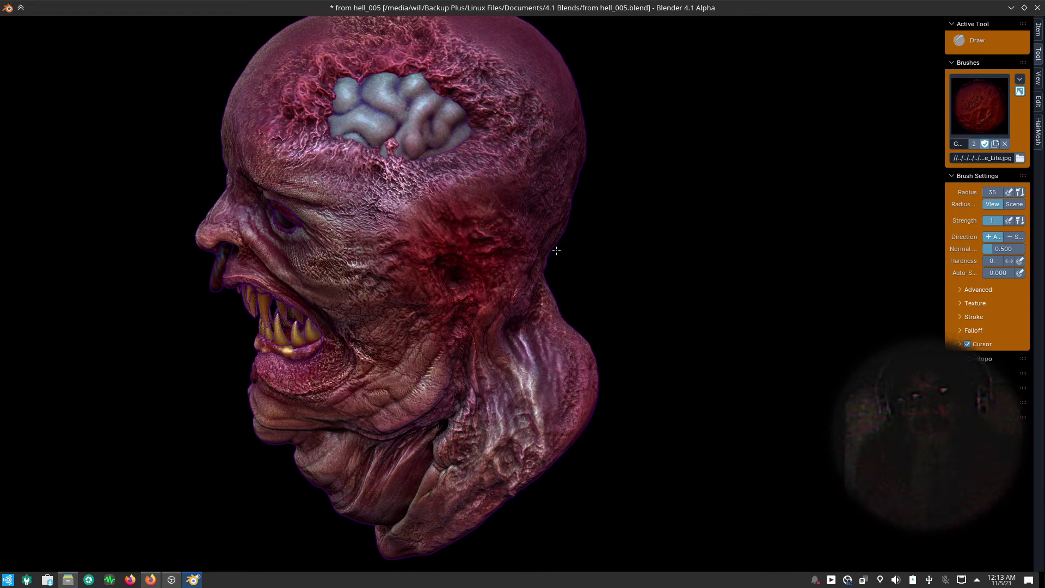
mouse_move(505, 243)
middle_mouse_down()
mouse_move(610, 350)
mouse_move(647, 359)
mouse_move(656, 346)
mouse_move(558, 298)
middle_mouse_up()
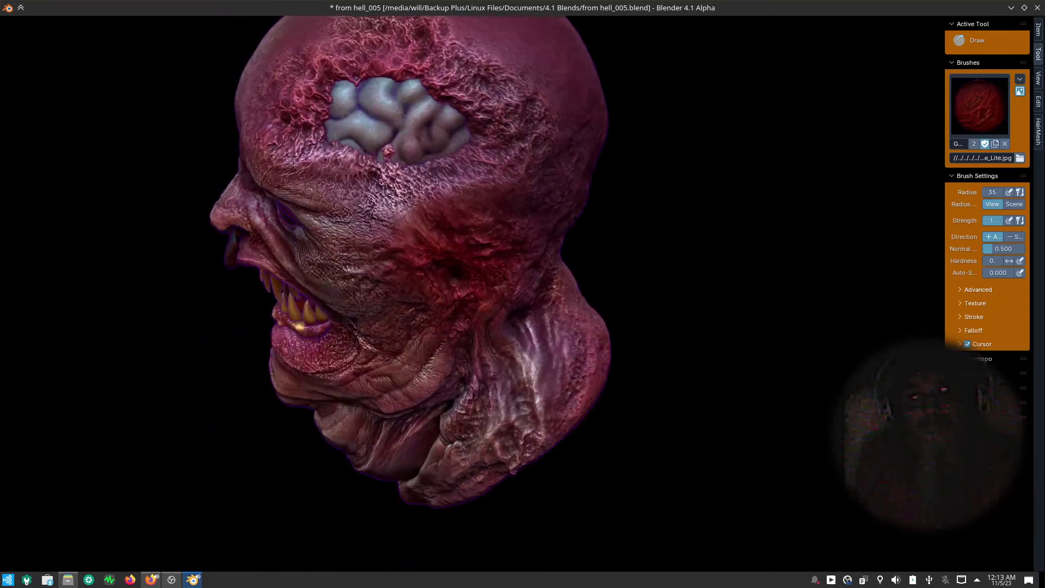
left_click(974, 116)
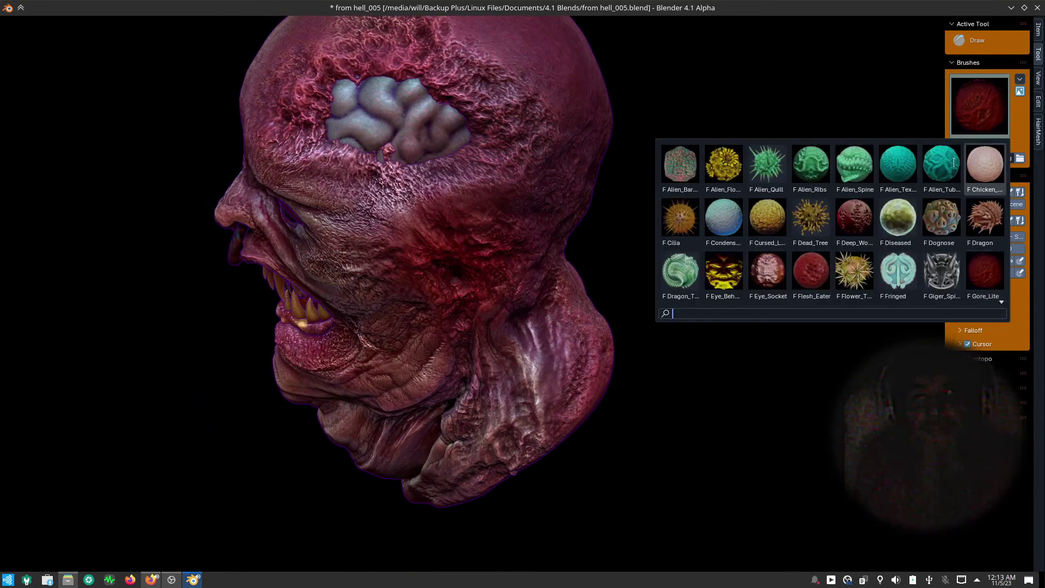
- Load the first F Zombie skin texture onto the brush and sculpt detail onto the temple
scroll(917, 282, "down", 1)
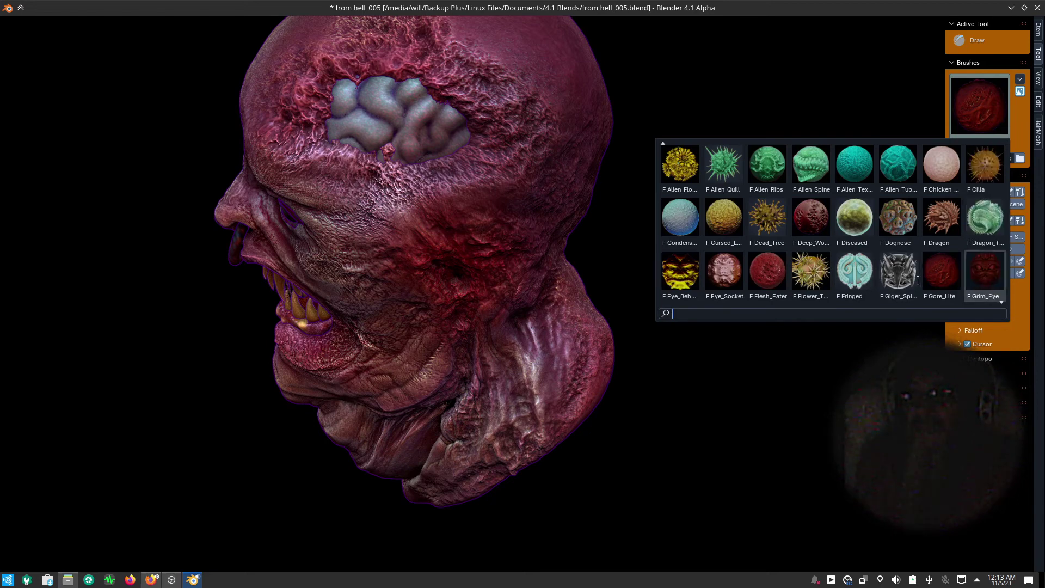
scroll(917, 282, "down", 2)
scroll(918, 282, "down", 2)
scroll(918, 281, "down", 2)
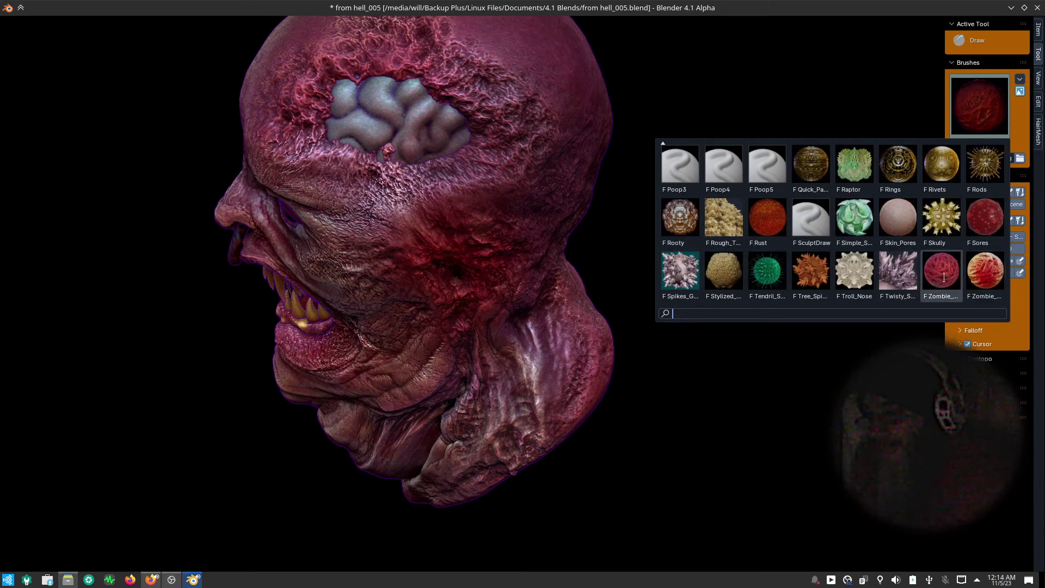
left_click(944, 273)
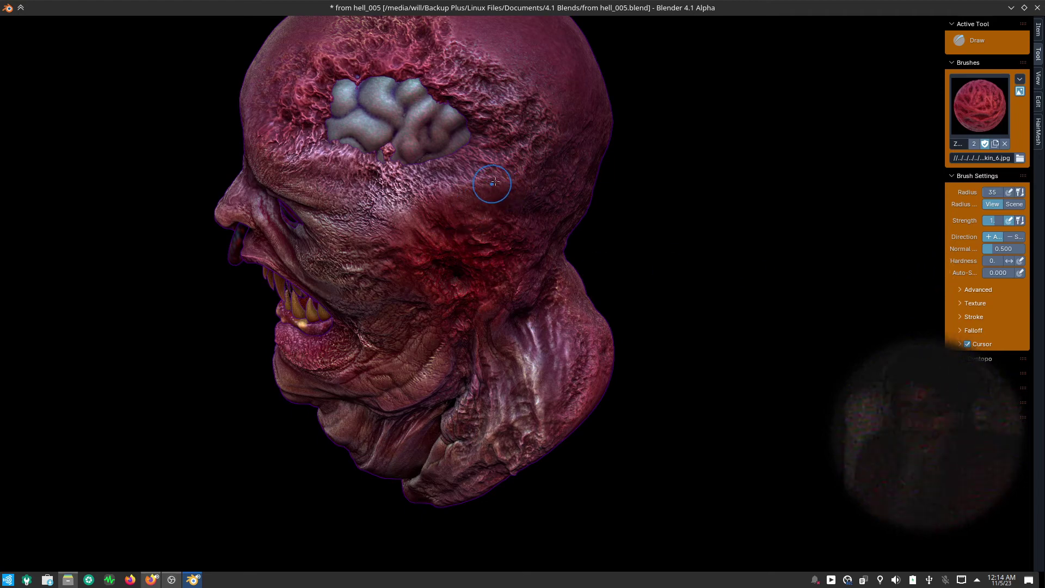
mouse_move(449, 259)
left_mouse_down()
mouse_move(497, 294)
mouse_move(487, 212)
mouse_move(540, 286)
left_mouse_up()
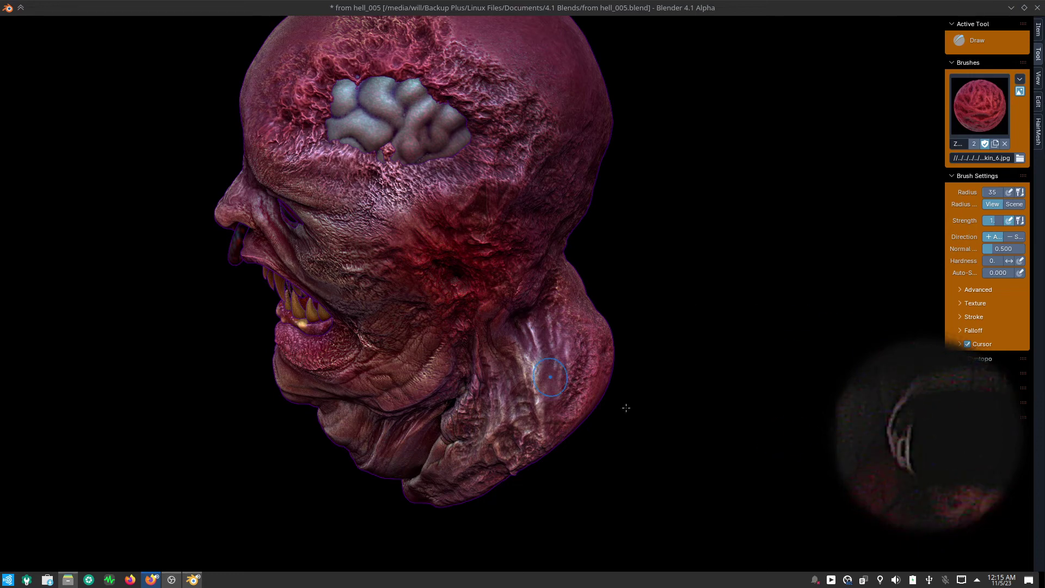
- From a side profile, sculpt several ridges into the side of the neck
mouse_move(630, 509)
middle_mouse_down()
mouse_move(751, 423)
mouse_move(737, 414)
middle_mouse_up()
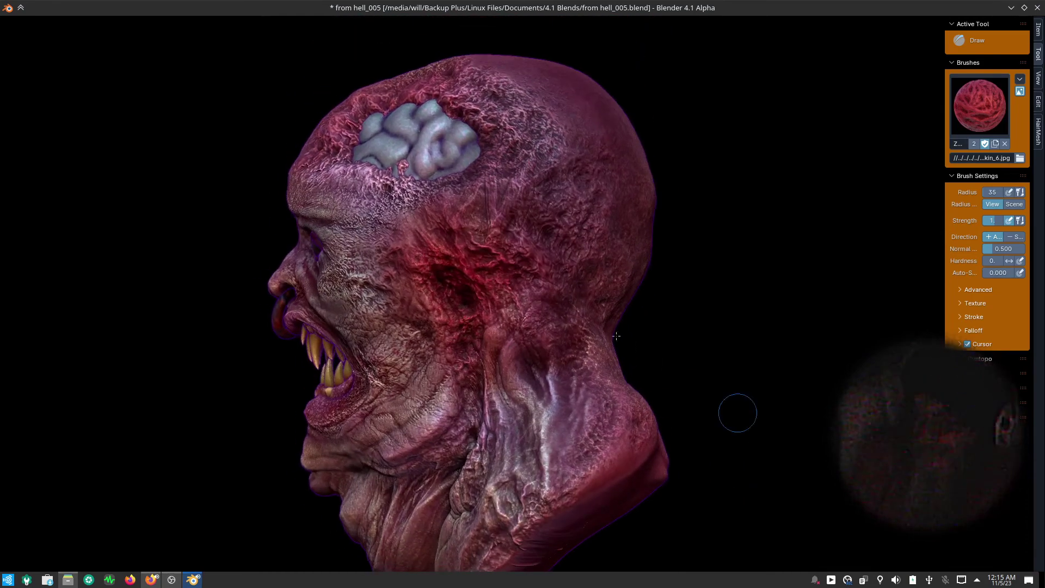
left_click_drag(577, 327, 545, 381)
left_click_drag(517, 261, 599, 391)
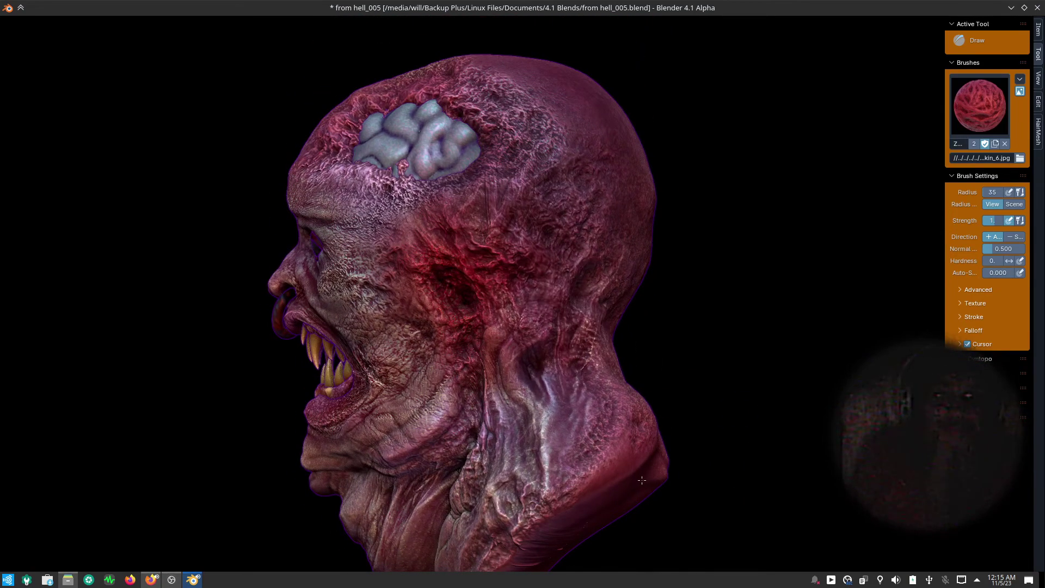
mouse_move(490, 273)
left_mouse_down()
mouse_move(588, 414)
mouse_move(570, 247)
left_mouse_up()
mouse_move(525, 386)
left_mouse_down()
mouse_move(602, 267)
mouse_move(512, 310)
left_mouse_up()
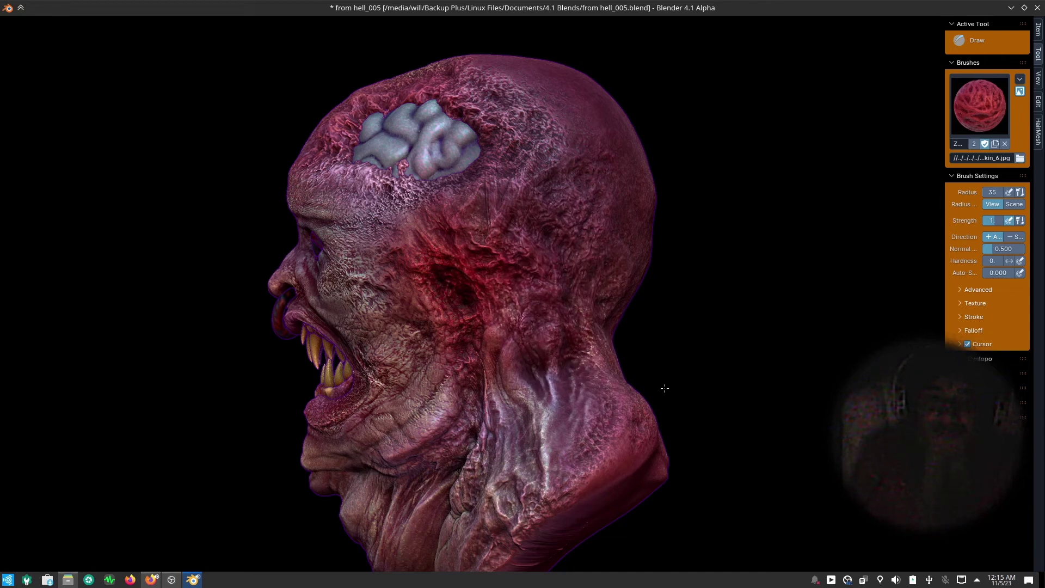
- Orbit and zoom round to the front to inspect the textured cheek and neck
scroll(626, 430, "down", 1)
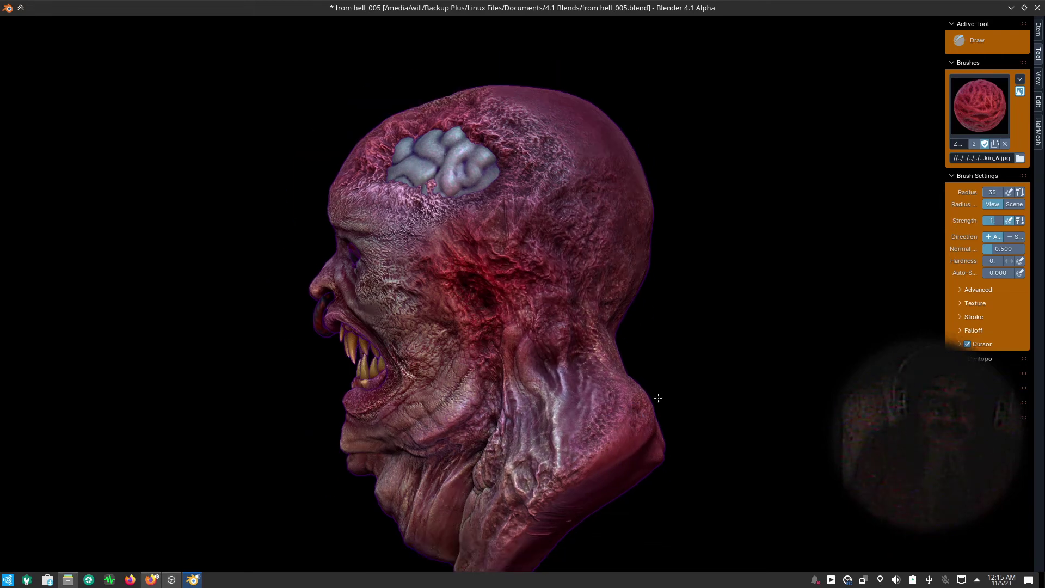
scroll(651, 427, "down", 2)
mouse_move(650, 427)
middle_mouse_down()
mouse_move(754, 441)
mouse_move(792, 433)
mouse_move(740, 424)
mouse_move(926, 438)
mouse_move(675, 413)
middle_mouse_up()
scroll(679, 427, "up", 1)
scroll(632, 375, "up", 1)
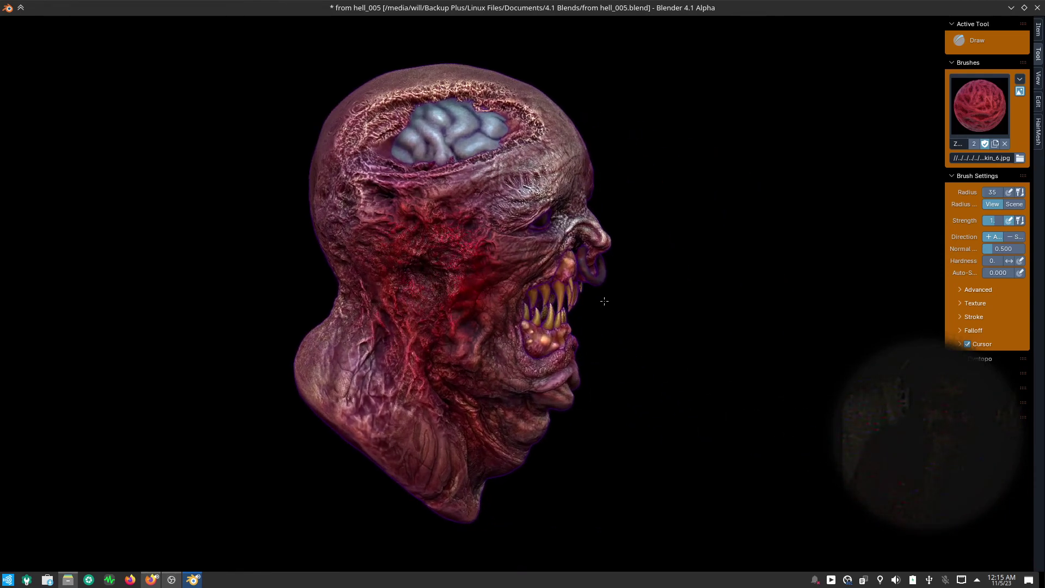
scroll(609, 287, "up", 2)
mouse_move(609, 287)
middle_mouse_down()
mouse_move(644, 310)
mouse_move(633, 340)
mouse_move(1008, 538)
middle_mouse_up()
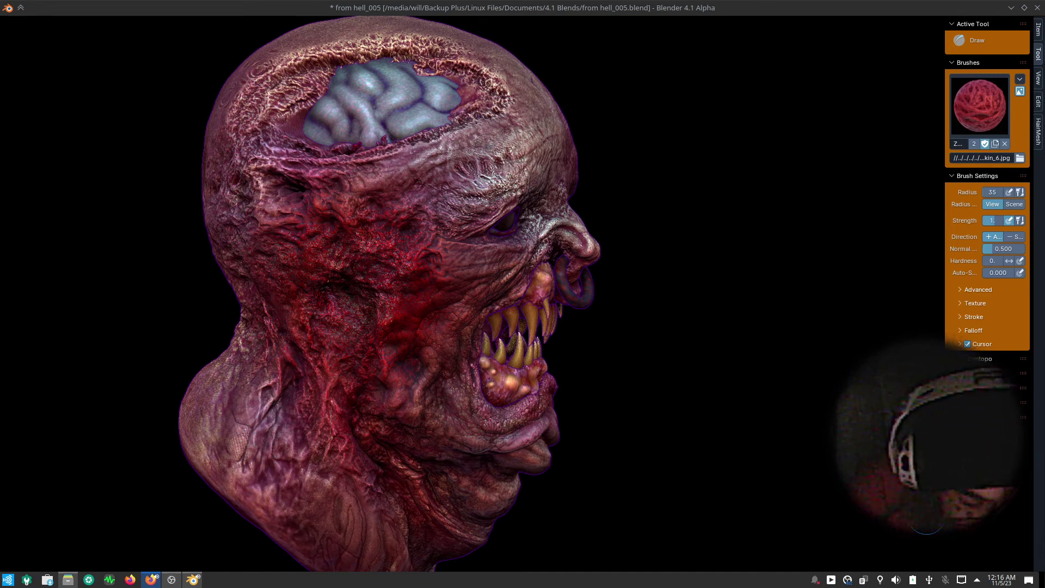
mouse_move(702, 455)
middle_mouse_down()
mouse_move(709, 423)
mouse_move(638, 425)
middle_mouse_up()
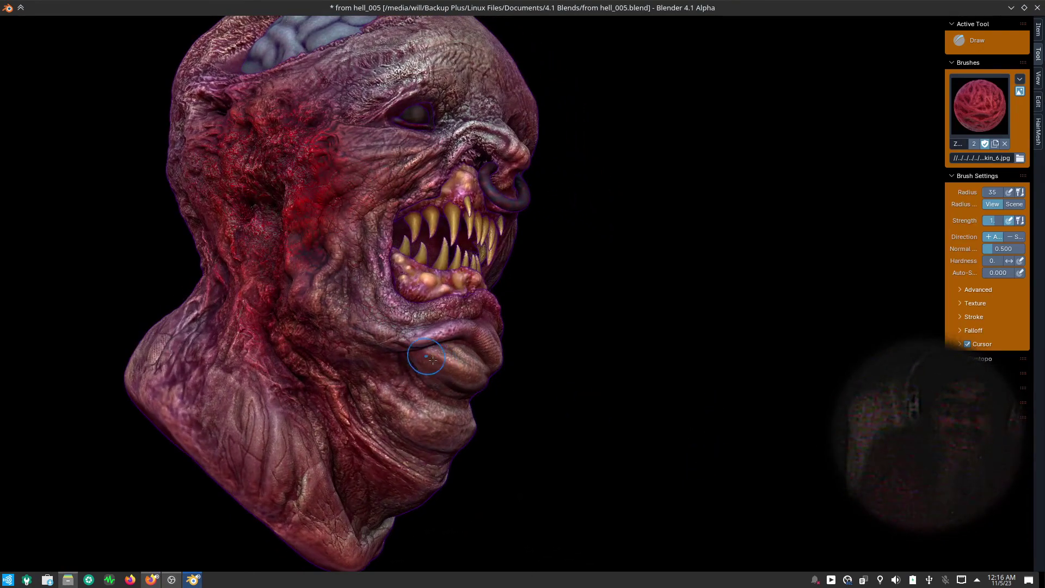
- Set the brush texture to Zombie_Skinned and sculpt bumps along the lower lip, chin and neck
left_click(1006, 110)
left_click(985, 270)
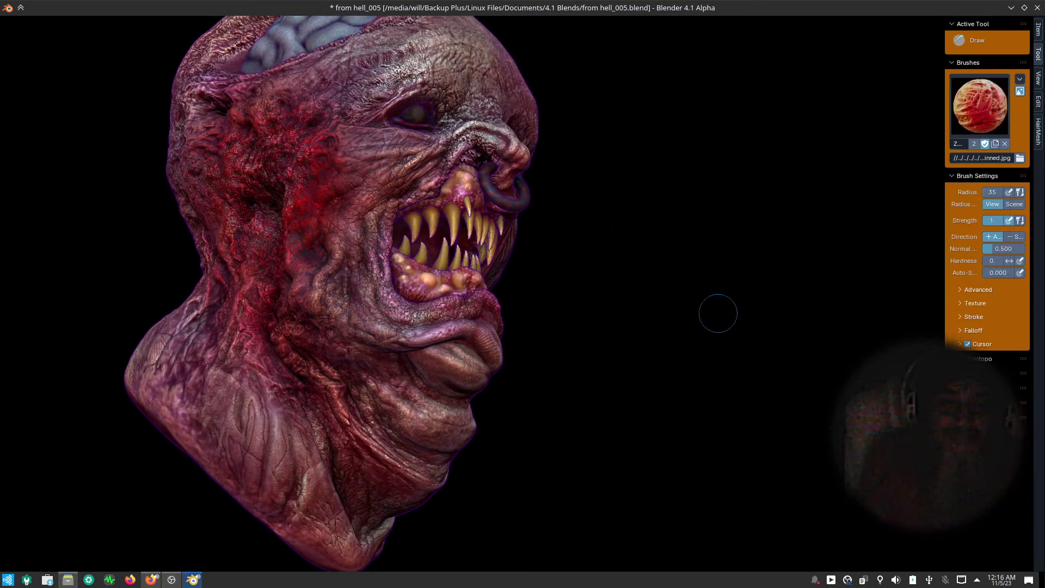
left_click_drag(414, 349, 457, 365)
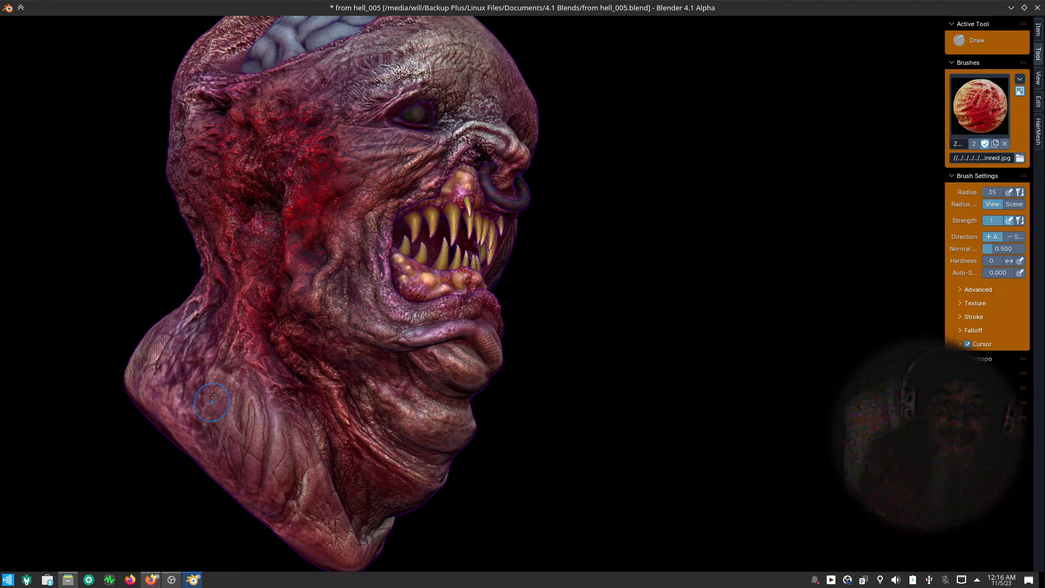
mouse_move(212, 401)
left_mouse_down()
mouse_move(239, 381)
mouse_move(206, 430)
mouse_move(234, 365)
mouse_move(256, 414)
mouse_move(207, 348)
left_mouse_up()
left_click_drag(240, 392, 247, 359)
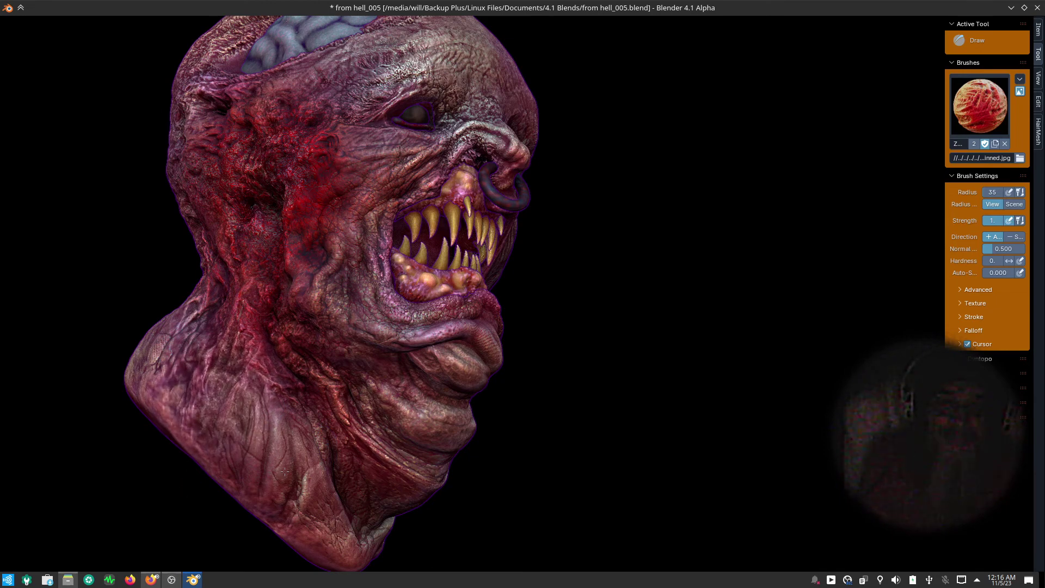
middle_click_drag(618, 476, 588, 441)
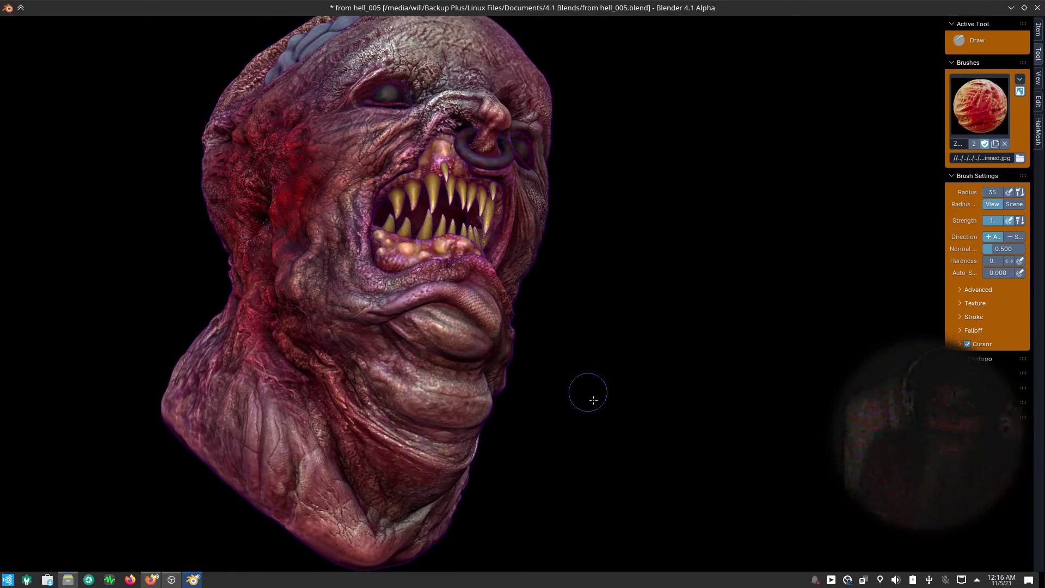
scroll(588, 392, "down", 3)
mouse_move(588, 392)
middle_mouse_down()
mouse_move(611, 459)
mouse_move(654, 429)
mouse_move(604, 474)
mouse_move(556, 474)
mouse_move(546, 462)
mouse_move(577, 427)
mouse_move(611, 455)
mouse_move(537, 429)
middle_mouse_up()
scroll(490, 389, "up", 1)
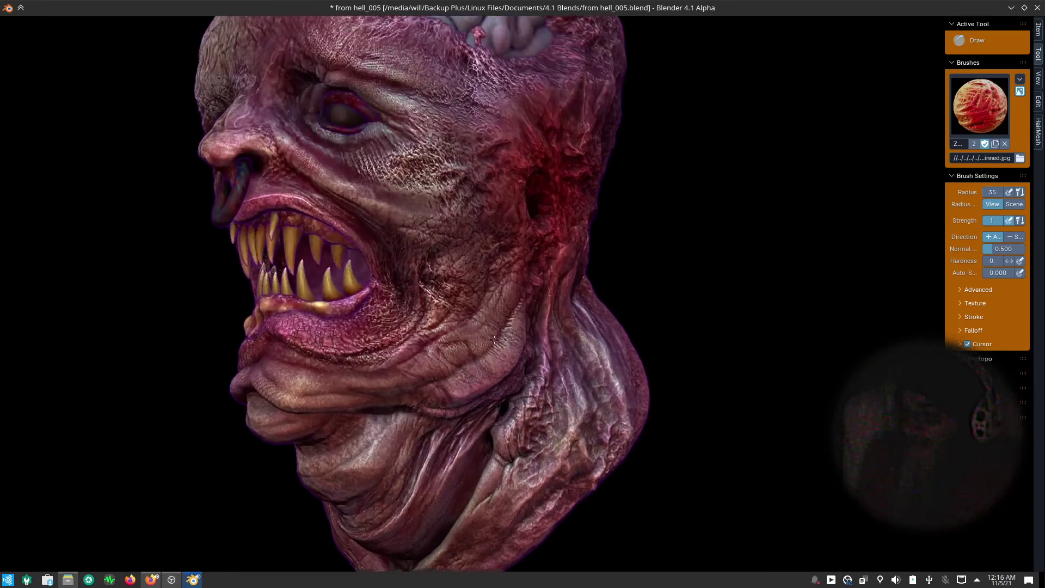
scroll(473, 387, "up", 2)
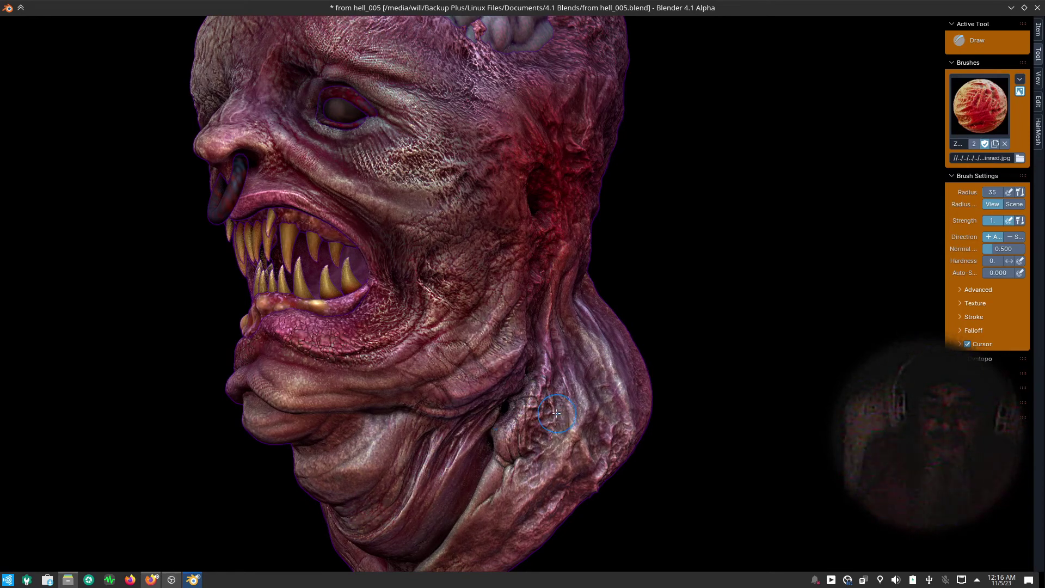
- Save the from hell_005 head file and restore the normal layout from the full-screen viewport
key("ctrl+s")
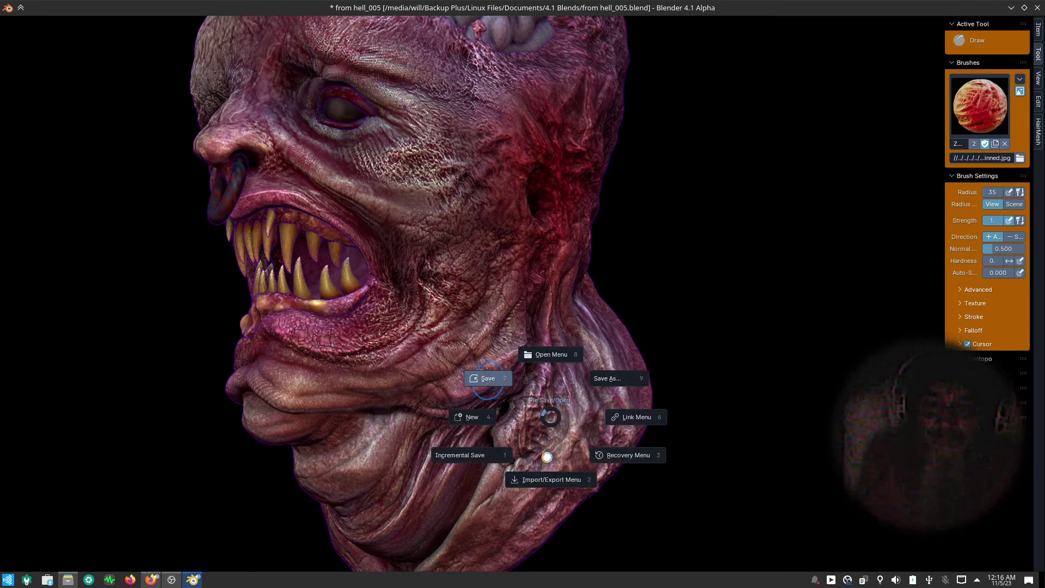
left_click(488, 379)
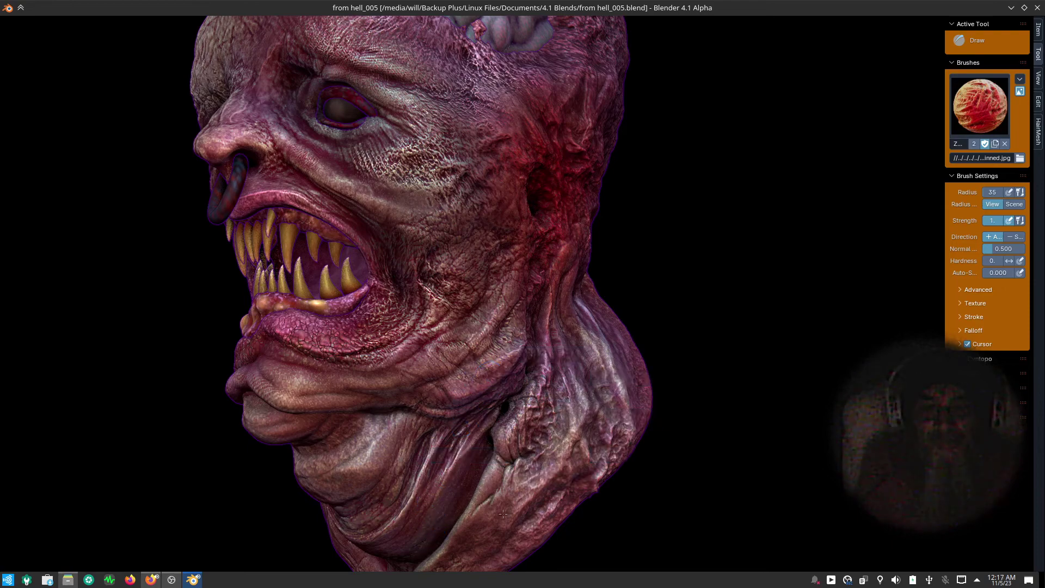
scroll(503, 514, "down", 5)
mouse_move(503, 513)
middle_mouse_down()
mouse_move(564, 476)
mouse_move(549, 458)
mouse_move(565, 489)
mouse_move(537, 487)
mouse_move(555, 486)
middle_mouse_up()
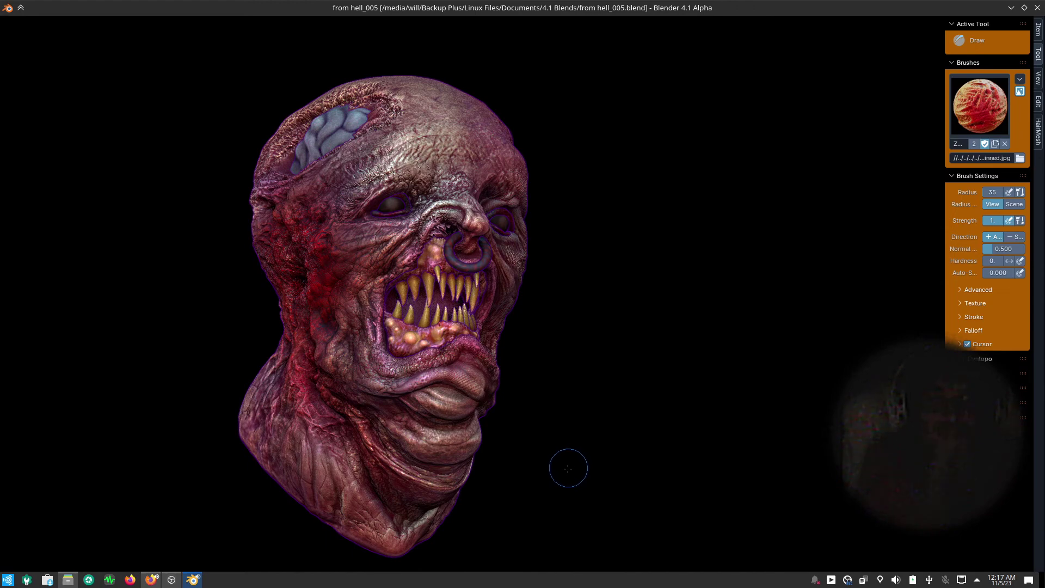
key("ctrl+alt+space")
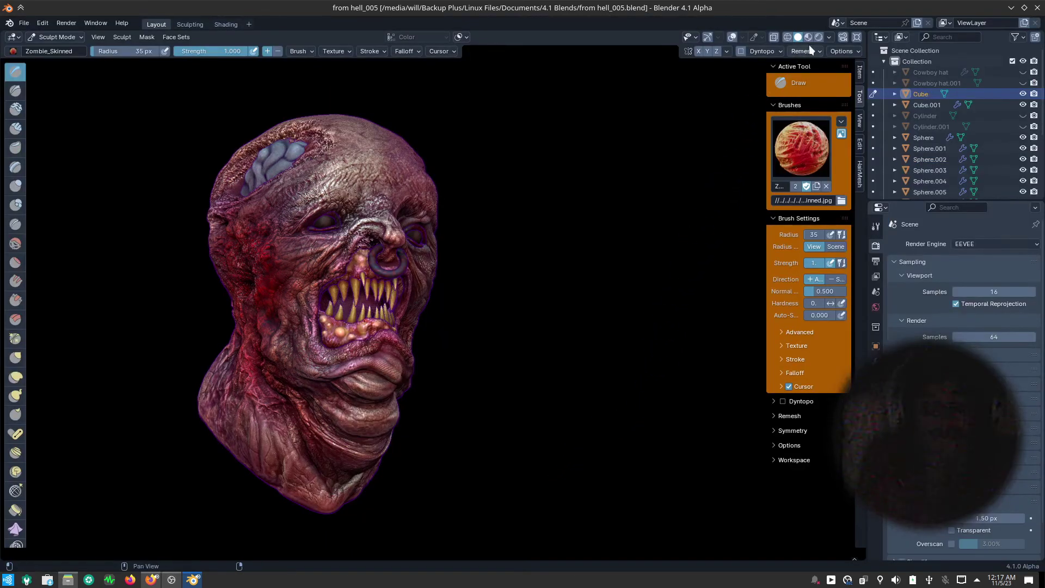
- Apply a red matcap to the head and show the sidebar
left_click(828, 37)
left_click(824, 114)
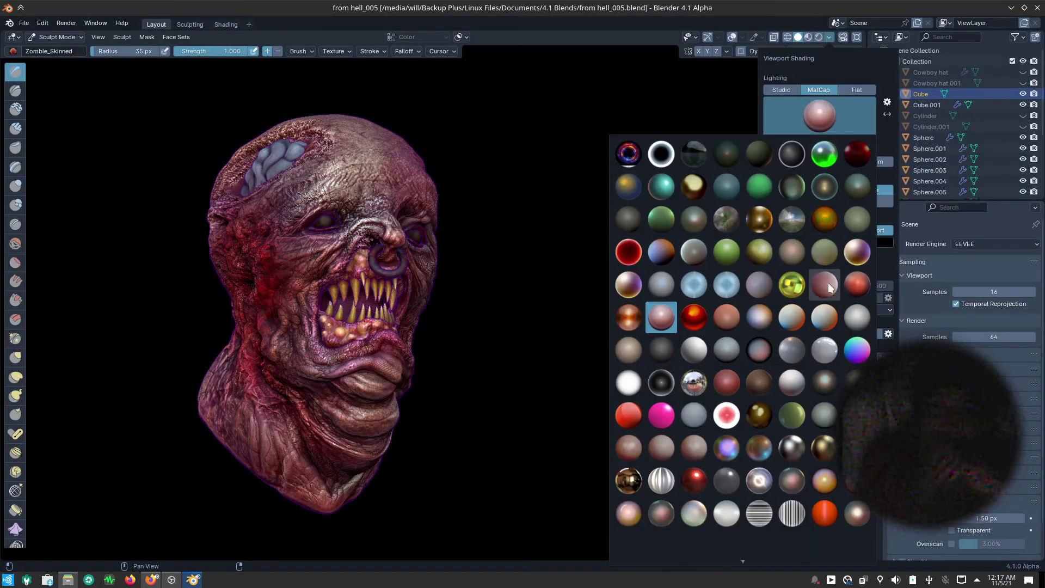
left_click(860, 284)
key("n")
mouse_move(599, 378)
middle_mouse_down()
mouse_move(567, 404)
mouse_move(576, 401)
middle_mouse_up()
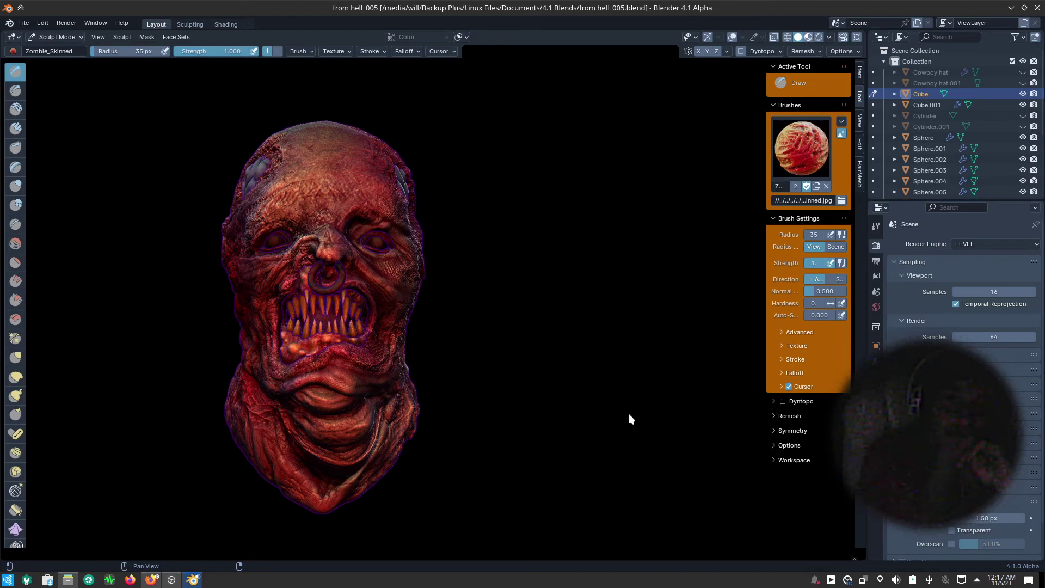
- Switch to Material Preview shading with Scene Lights enabled
key("z")
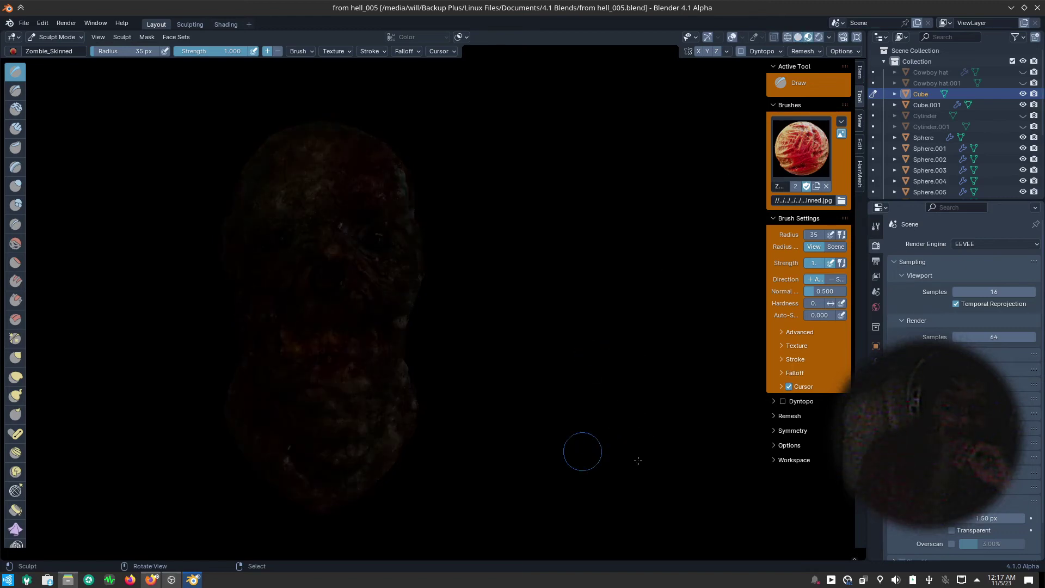
middle_click_drag(651, 455, 631, 434)
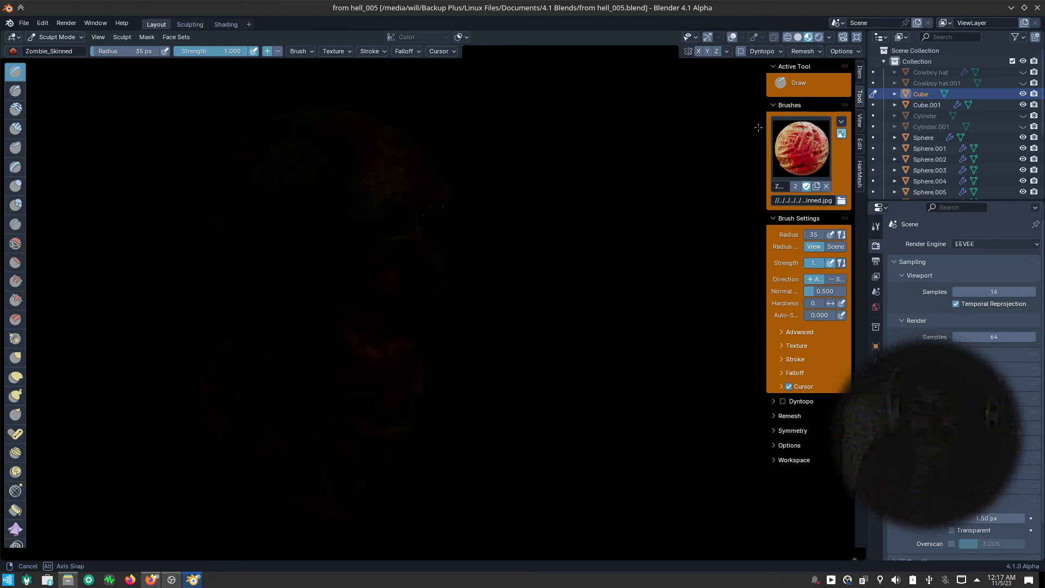
left_click(829, 37)
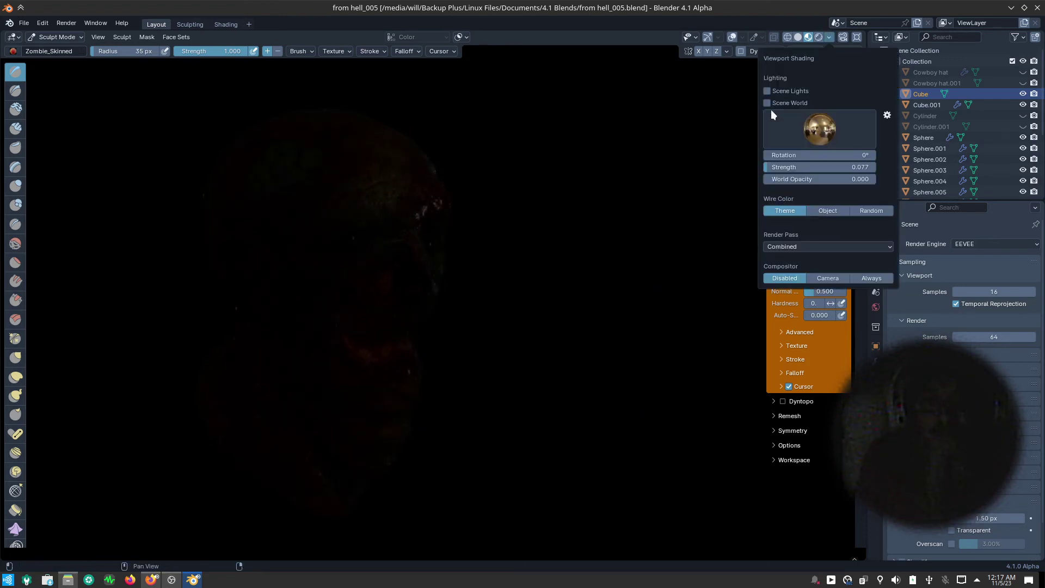
left_click(767, 90)
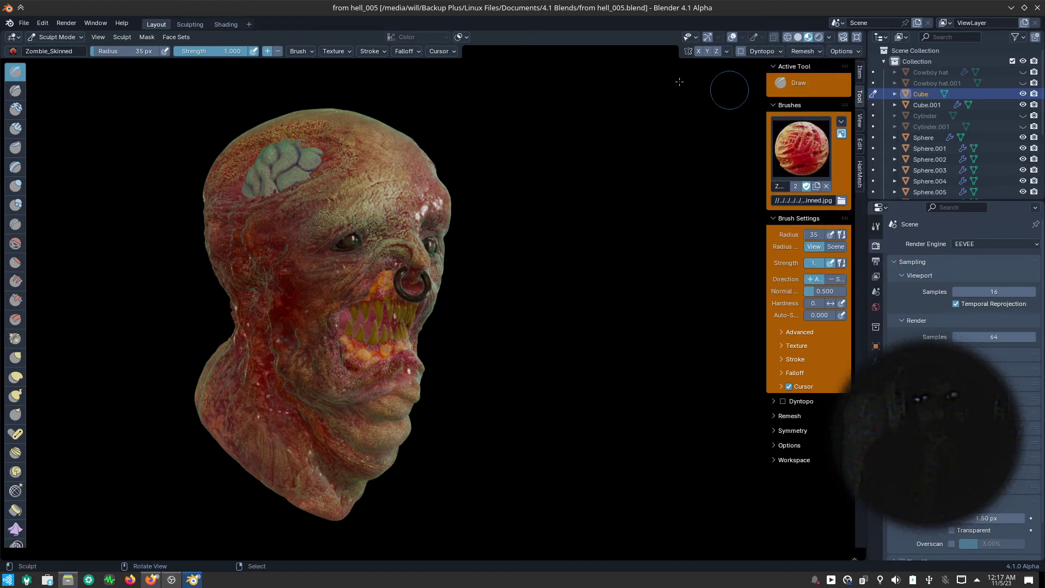
left_click(63, 37)
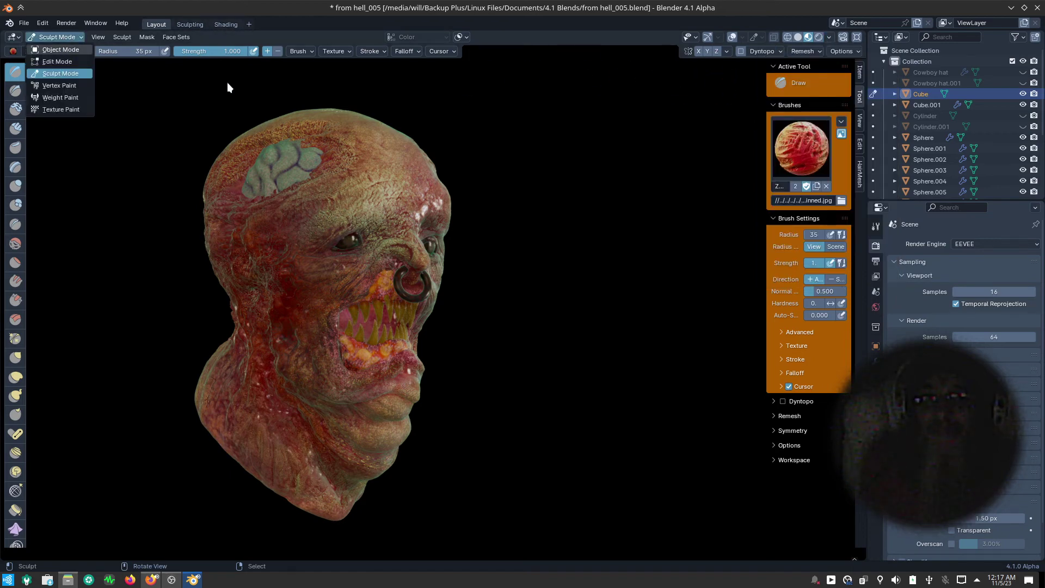
- Switch the head to Object Mode and enable Scene World so the HDRI lights and backs it
left_click(49, 62)
mouse_move(586, 395)
middle_mouse_down()
mouse_move(528, 367)
mouse_move(546, 347)
middle_mouse_up()
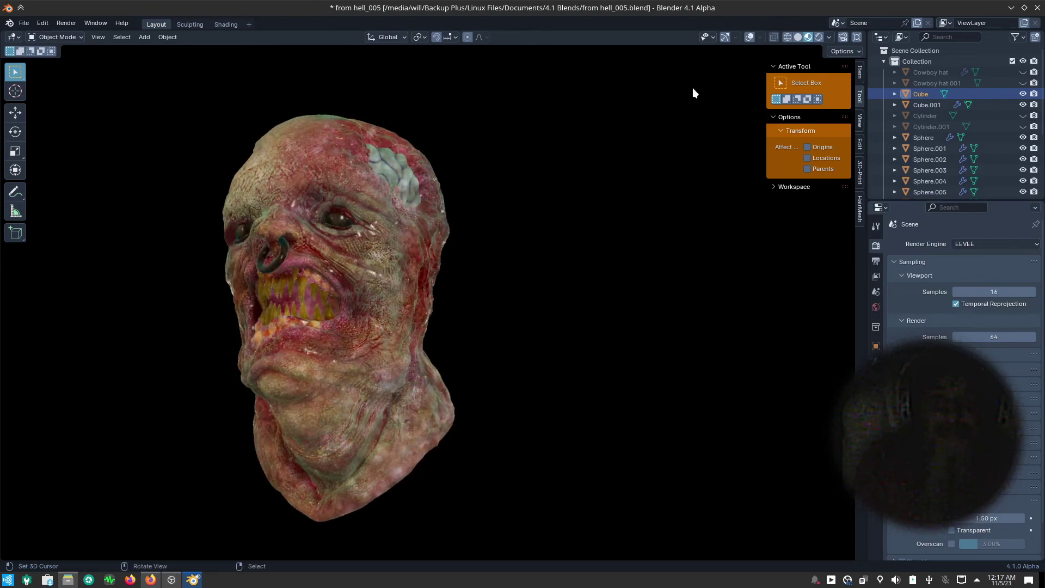
left_click(962, 244)
left_click(825, 37)
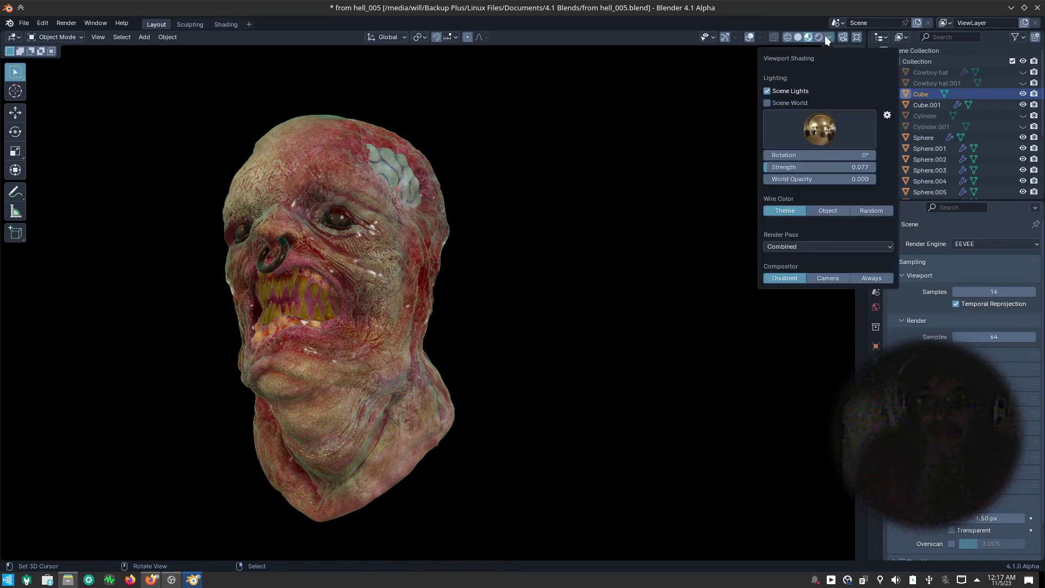
left_click(767, 103)
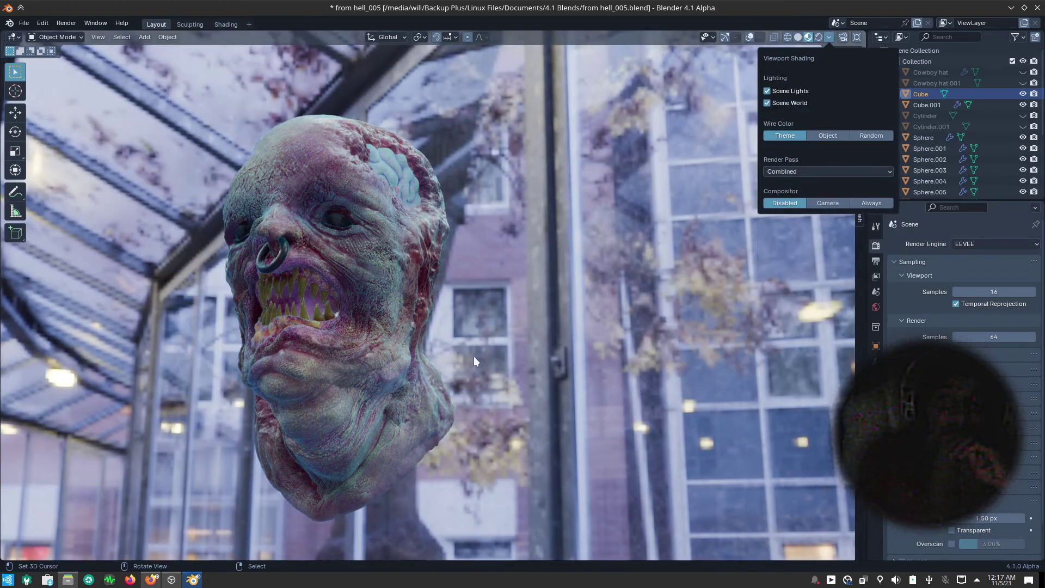
mouse_move(540, 436)
middle_mouse_down()
mouse_move(566, 444)
mouse_move(558, 422)
middle_mouse_up()
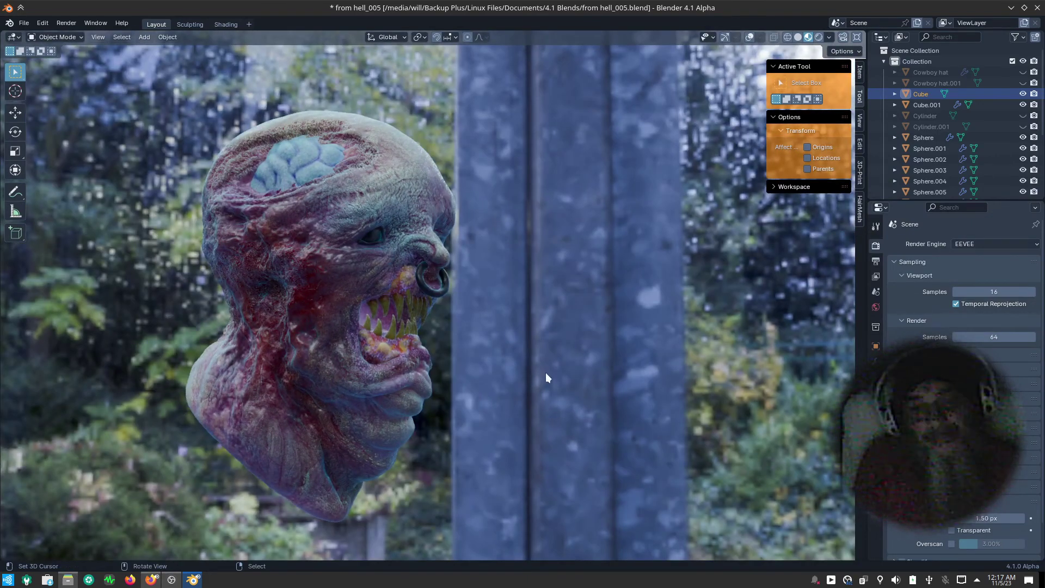
- Orbit and zoom around the head against the HDRI, then show the World.001 surface settings
middle_click_drag(546, 373, 651, 390)
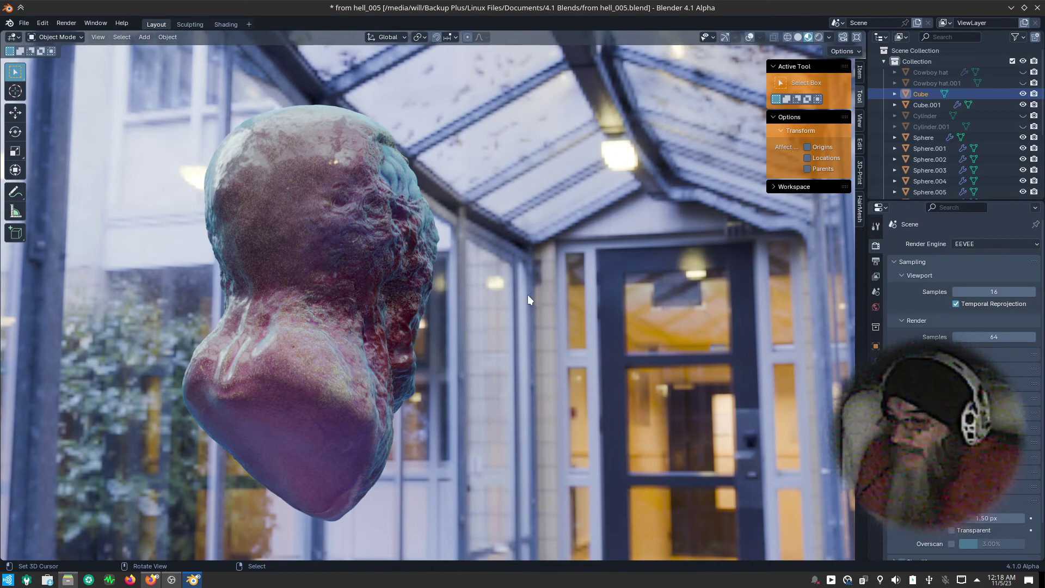
mouse_move(488, 417)
middle_mouse_down()
mouse_move(479, 436)
mouse_move(343, 433)
mouse_move(432, 443)
mouse_move(385, 450)
mouse_move(356, 489)
mouse_move(358, 463)
mouse_move(377, 468)
middle_mouse_up()
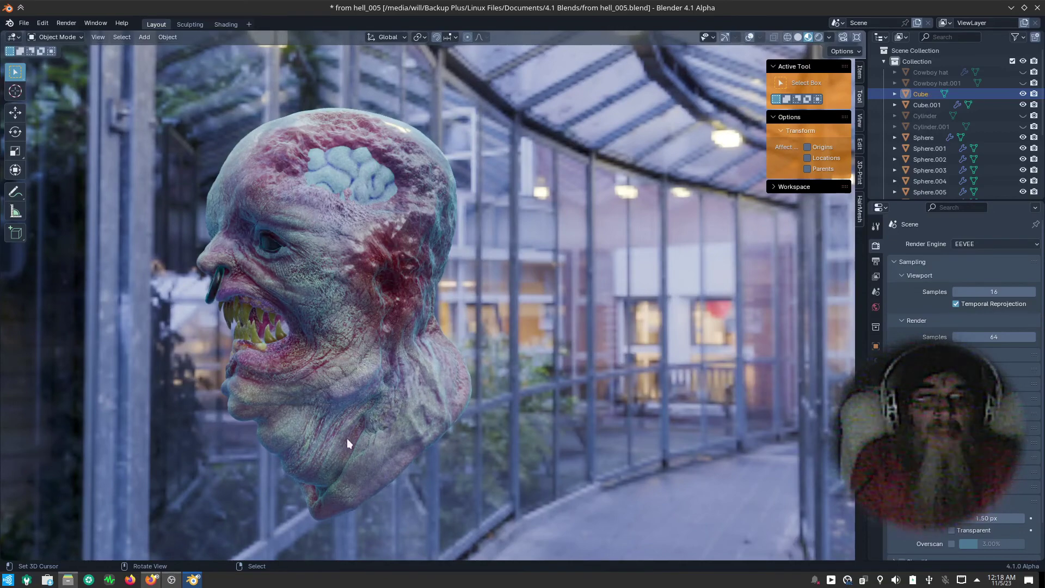
mouse_move(347, 438)
middle_mouse_down("ctrl")
mouse_move(322, 347)
mouse_move(511, 376)
middle_mouse_up("ctrl")
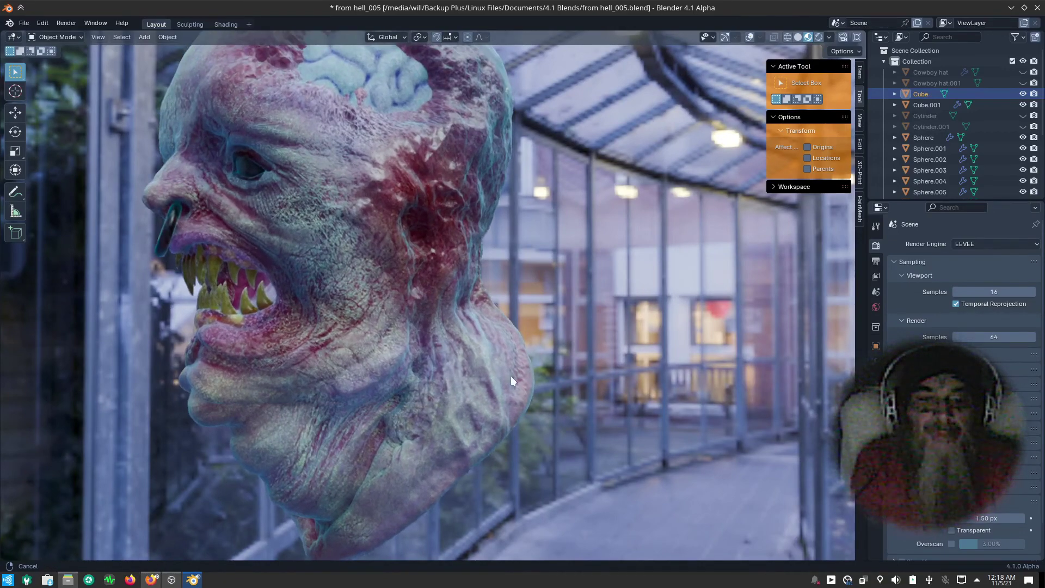
left_click(877, 306)
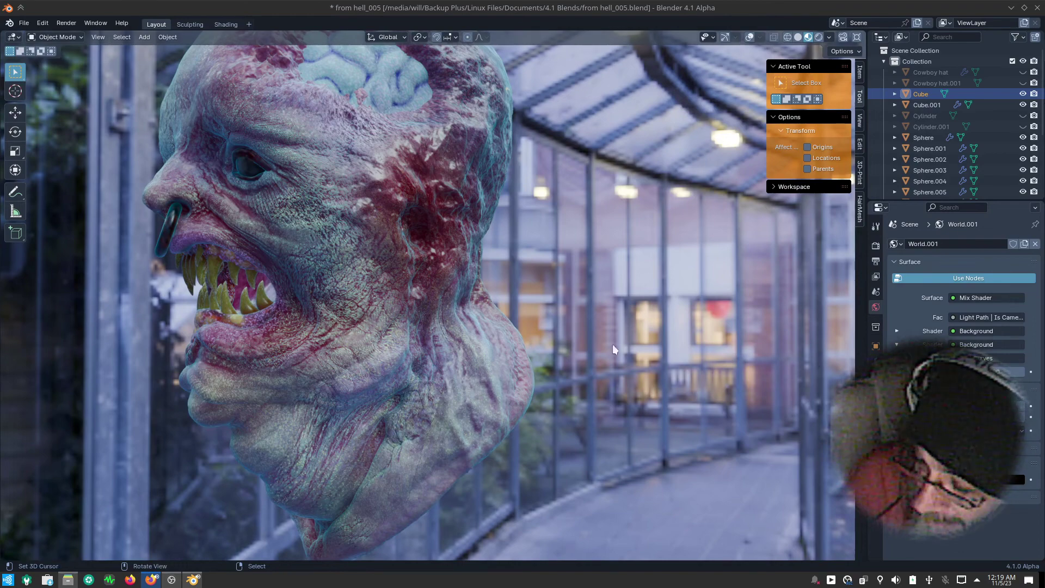
mouse_move(536, 430)
middle_mouse_down()
mouse_move(635, 413)
mouse_move(576, 384)
mouse_move(440, 220)
middle_mouse_up()
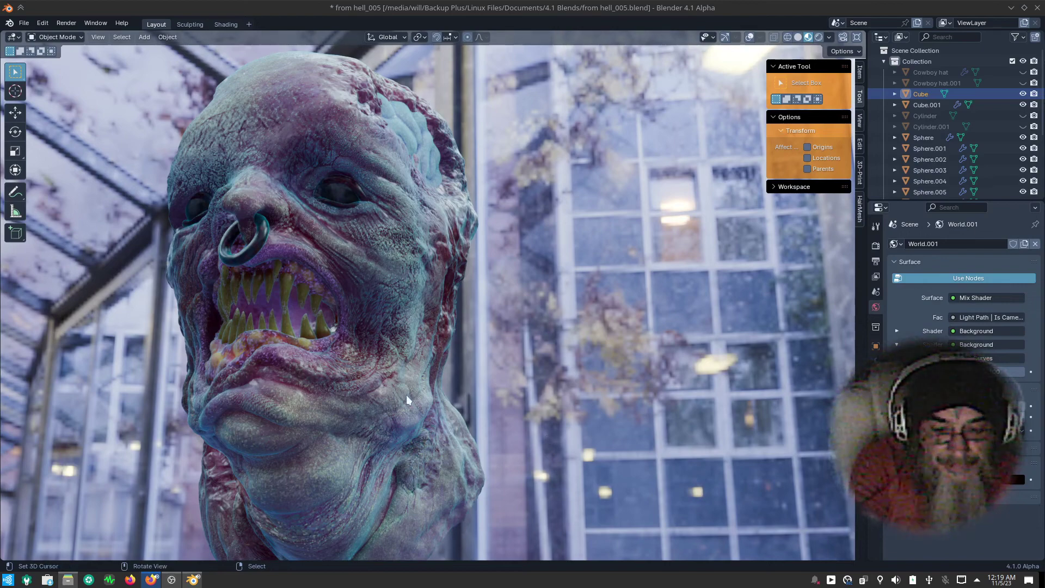
mouse_move(493, 417)
middle_mouse_down()
mouse_move(607, 437)
mouse_move(476, 430)
mouse_move(540, 456)
middle_mouse_up()
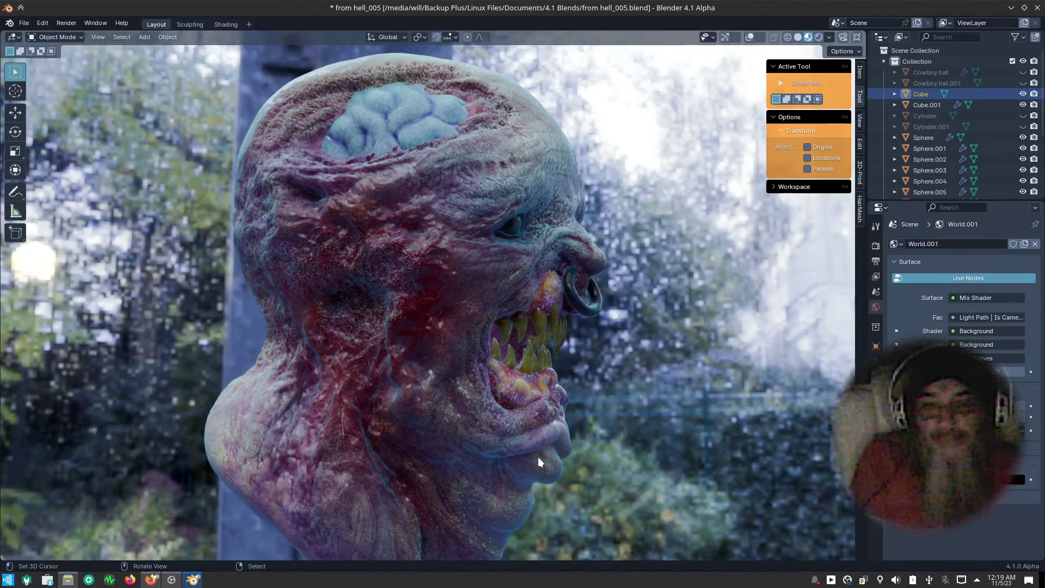
middle_click_drag(506, 446, 638, 457)
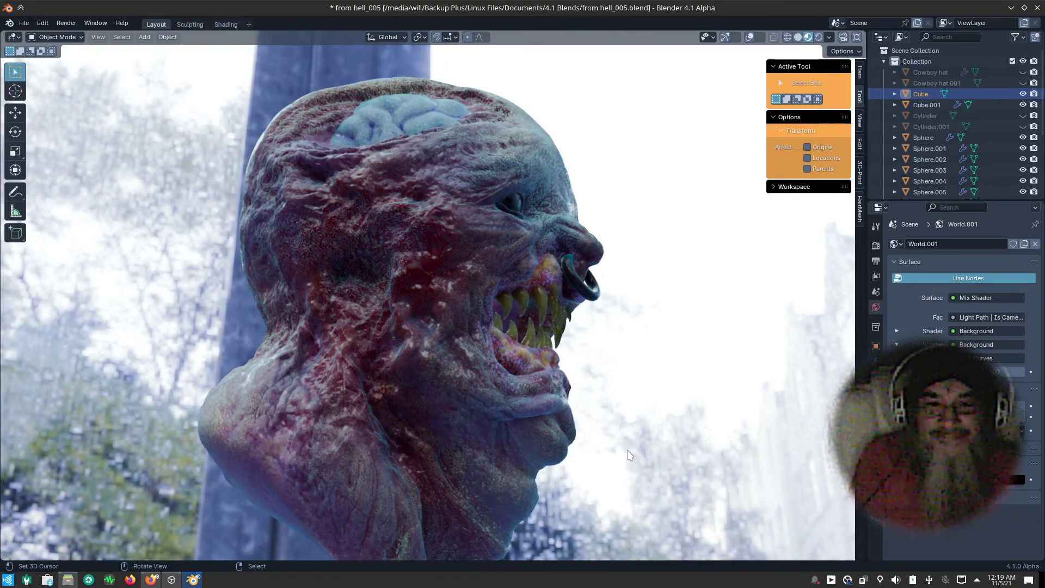
key("ctrl+alt+space")
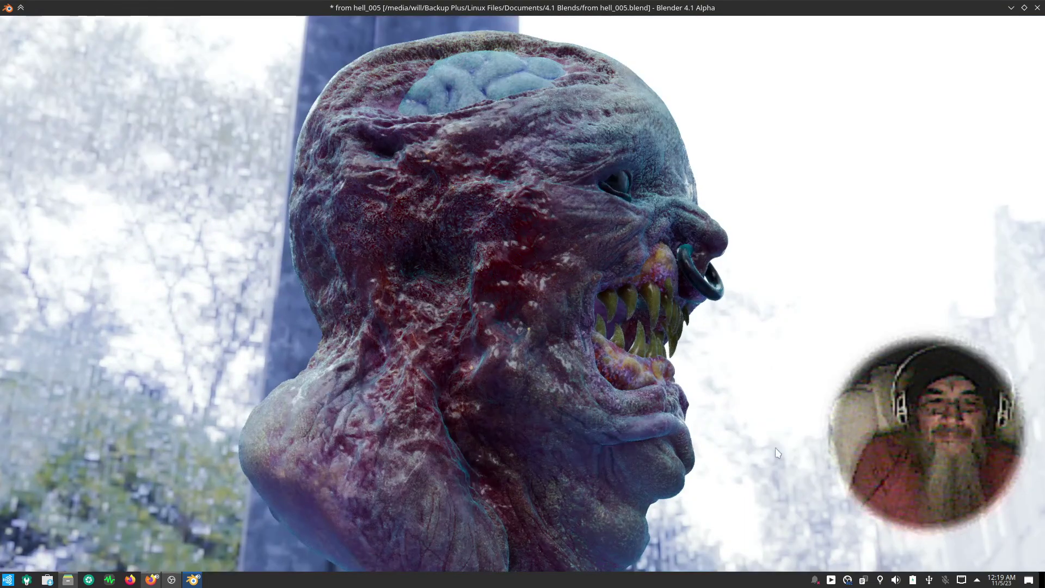
key("ctrl+alt+space")
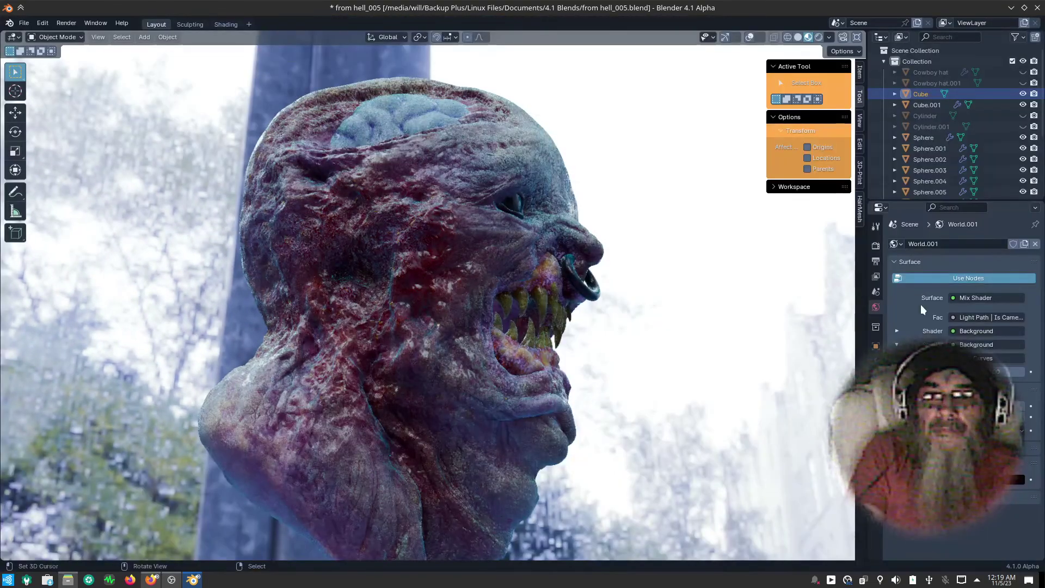
- Darken the render by lowering the Color Management exposure and choosing a different Look
left_click(876, 246)
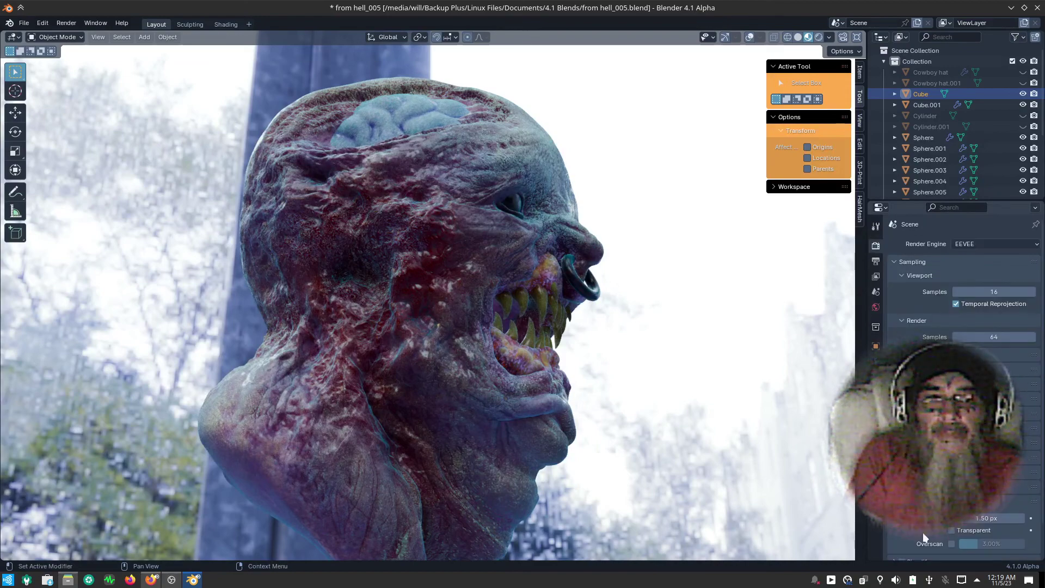
scroll(899, 303, "down", 2)
left_click(899, 553)
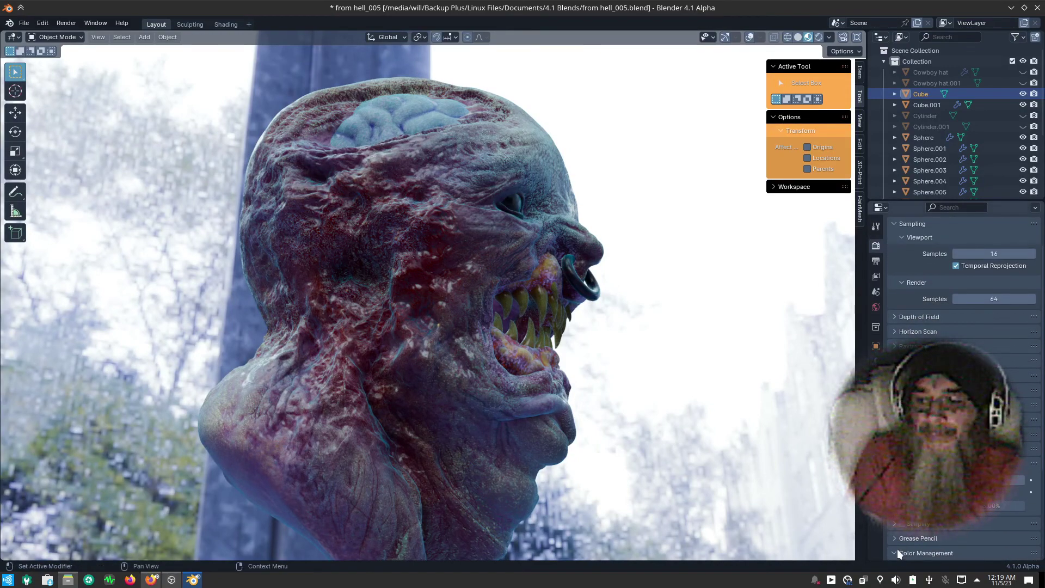
scroll(903, 547, "down", 7)
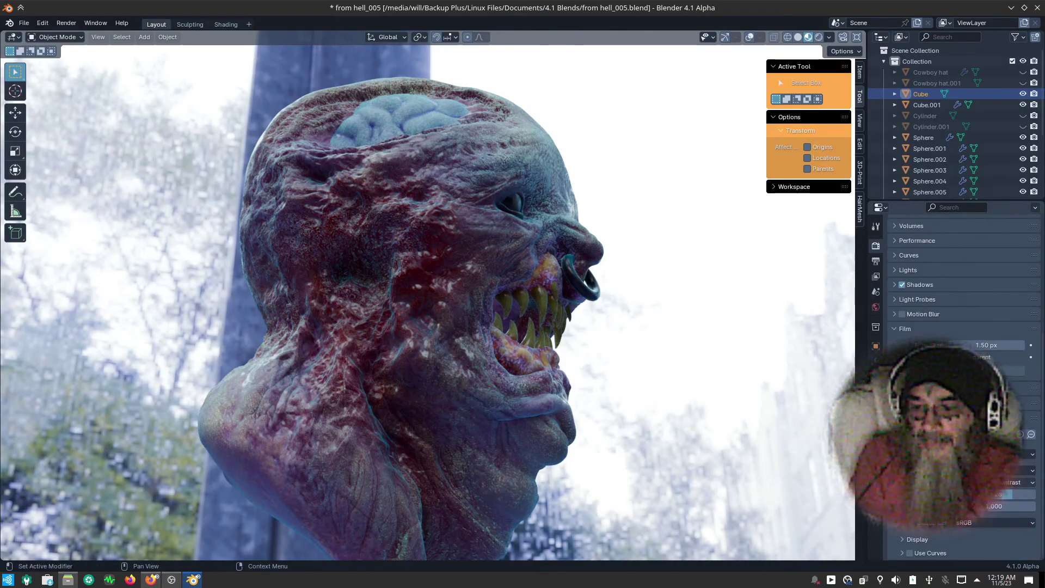
left_click_drag(1008, 495, 991, 495)
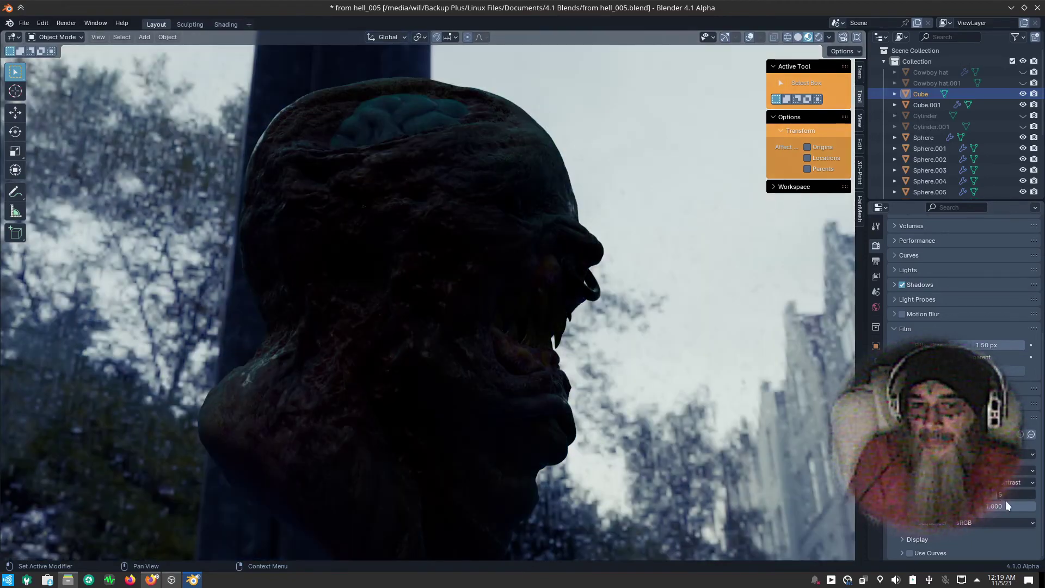
left_click_drag(1005, 501, 1000, 497)
left_click(1000, 497)
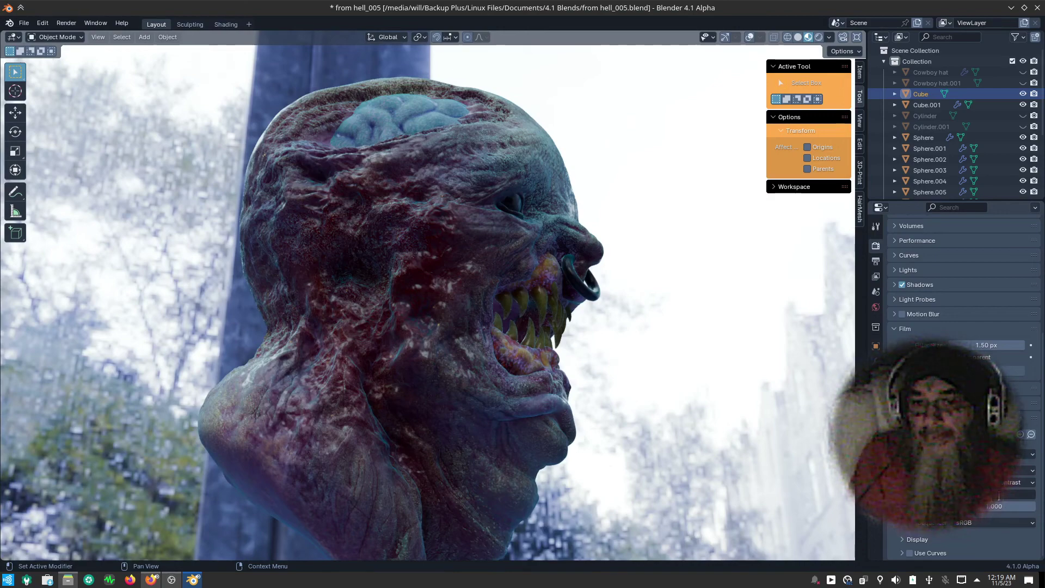
key("Return")
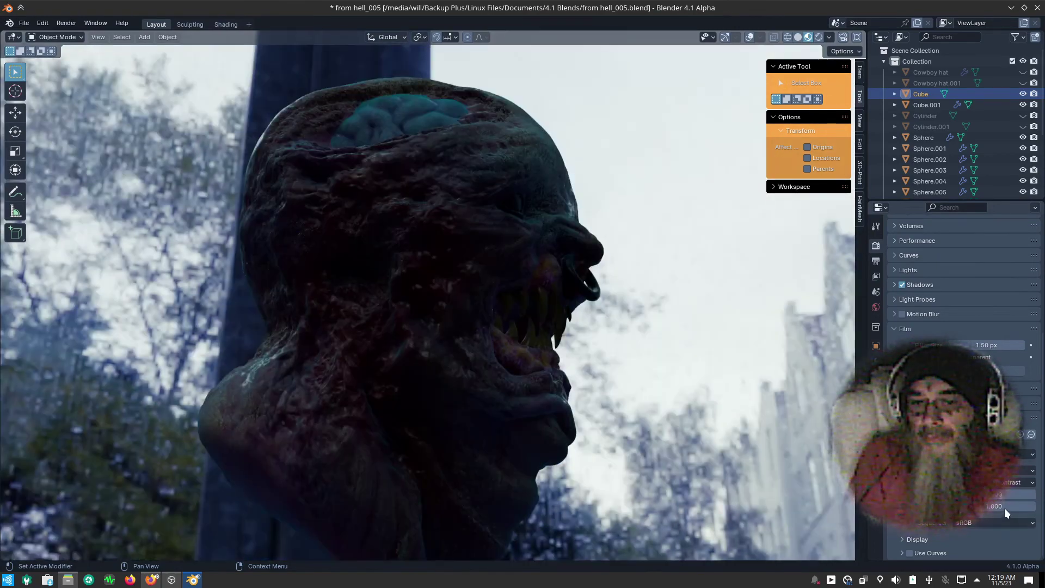
left_click(1013, 482)
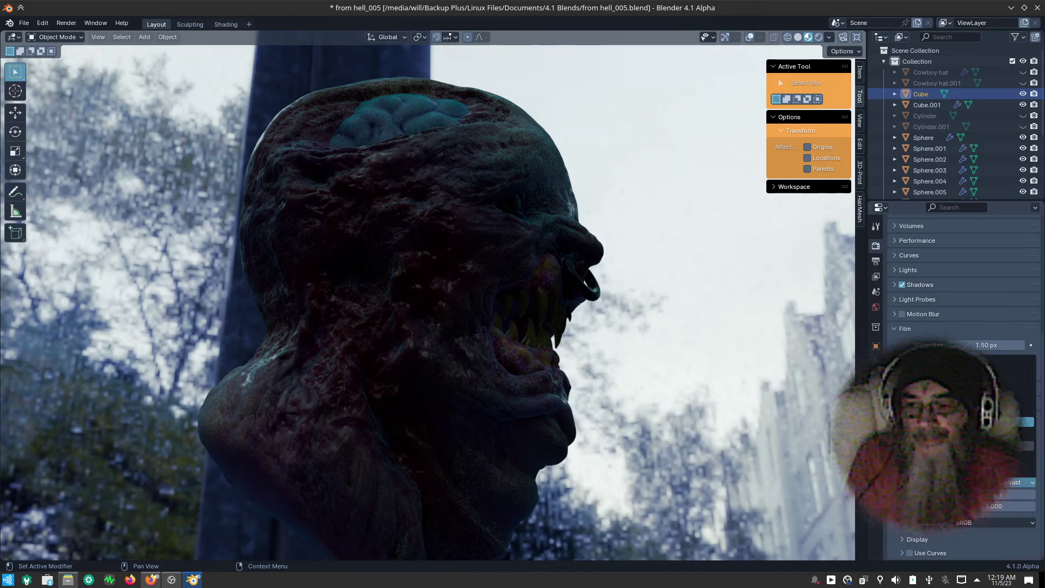
left_click(1015, 422)
mouse_move(649, 422)
middle_mouse_down()
mouse_move(608, 420)
mouse_move(649, 439)
mouse_move(653, 476)
middle_mouse_up()
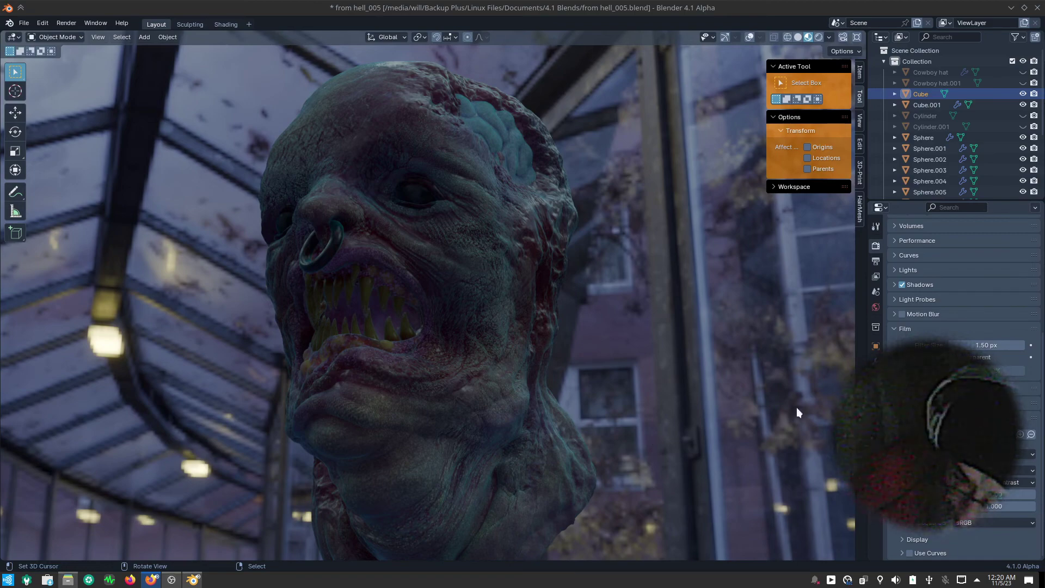
- Show the head in Solid shading, save from hell_005.blend, and view its profile
mouse_move(645, 375)
middle_mouse_down()
mouse_move(704, 419)
mouse_move(463, 173)
middle_mouse_up()
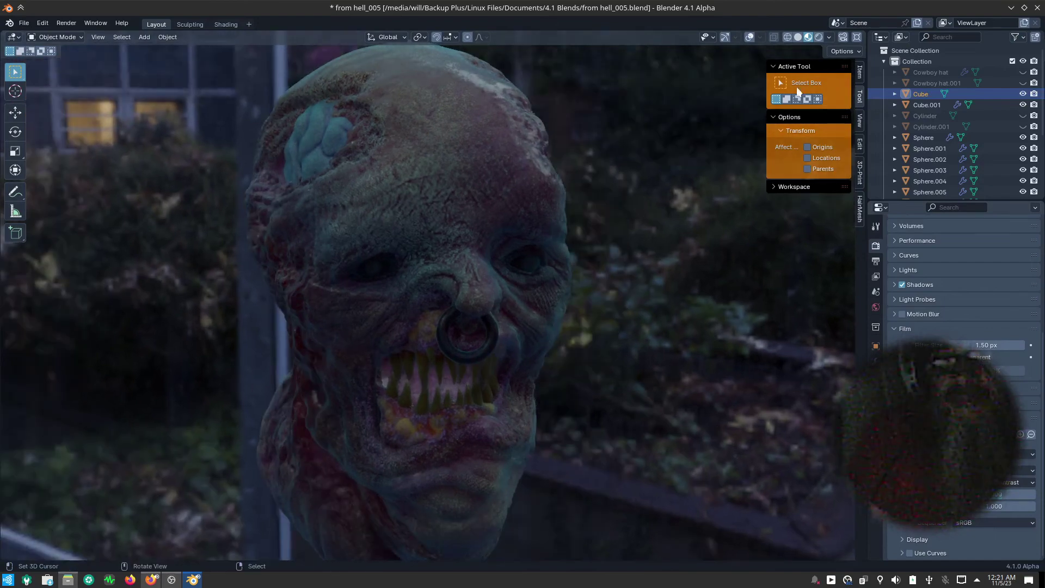
left_click(798, 37)
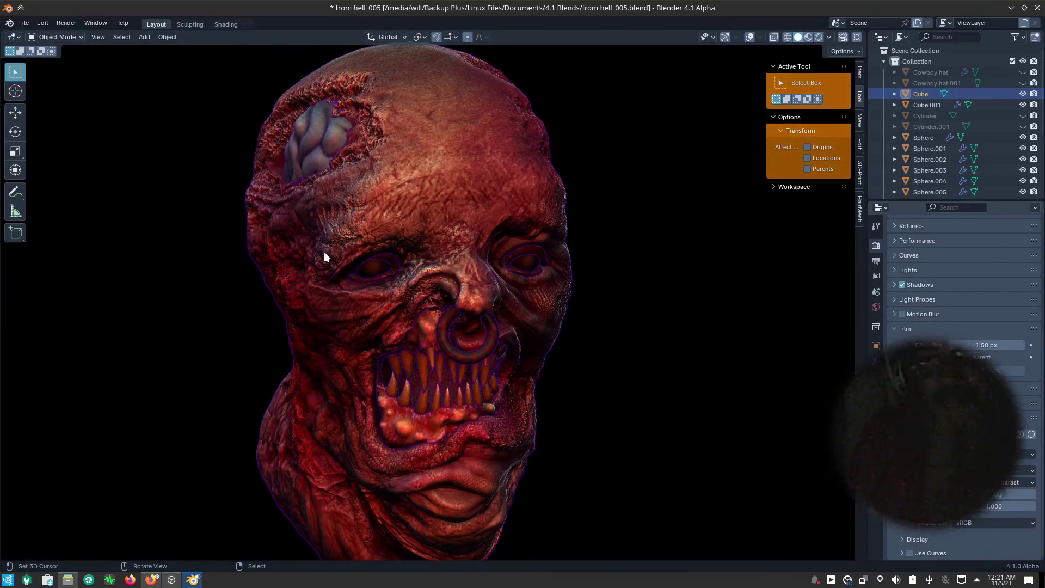
left_click(24, 23)
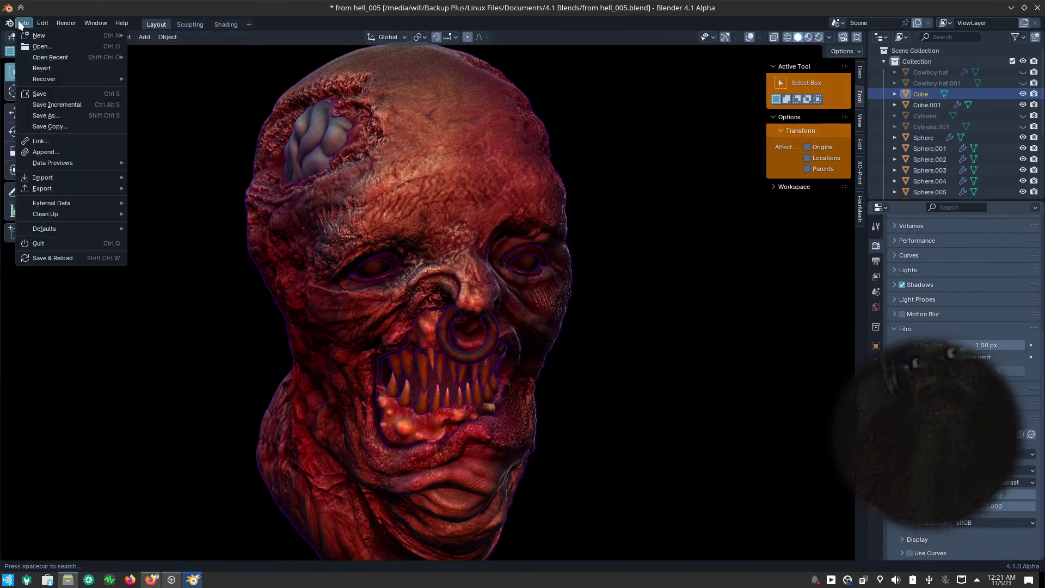
left_click(45, 97)
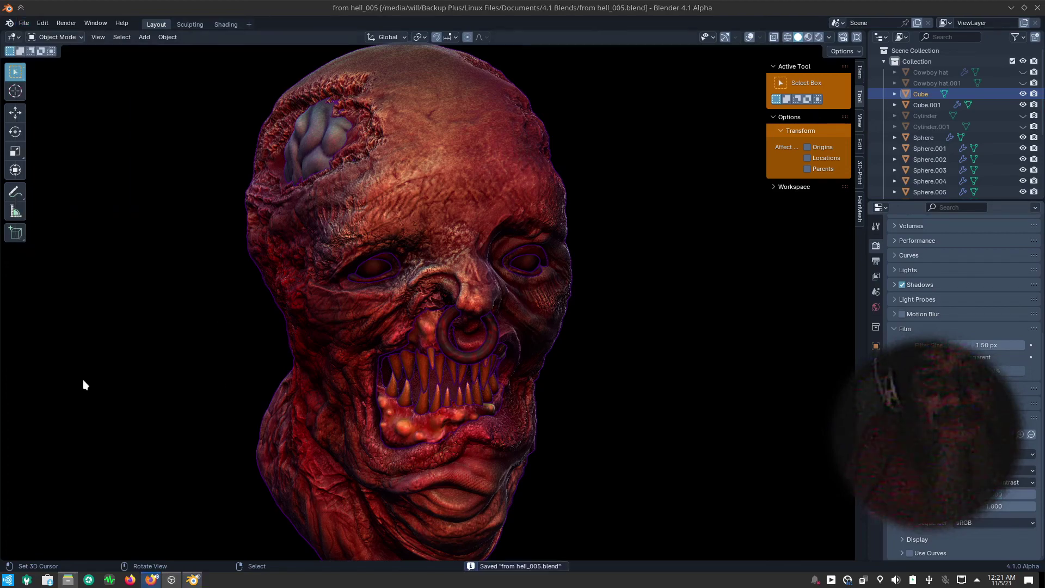
middle_click_drag(82, 380, 217, 354)
mouse_move(191, 373)
middle_mouse_down()
mouse_move(252, 374)
mouse_move(234, 358)
mouse_move(194, 396)
middle_mouse_up()
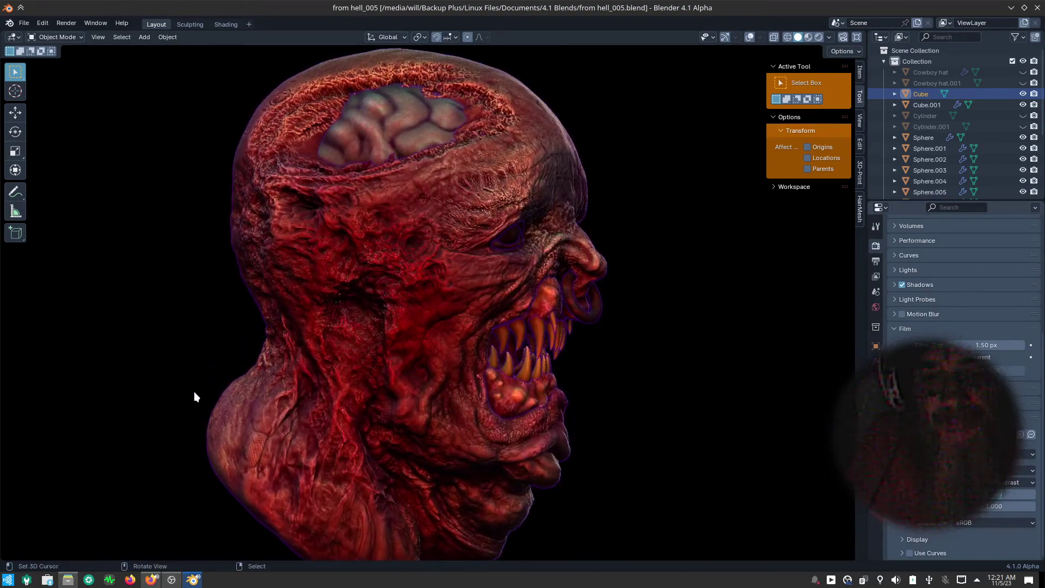
- Open Corridor1.blend, exit local view and maximize the whole corridor in the 3D view
left_click(24, 22)
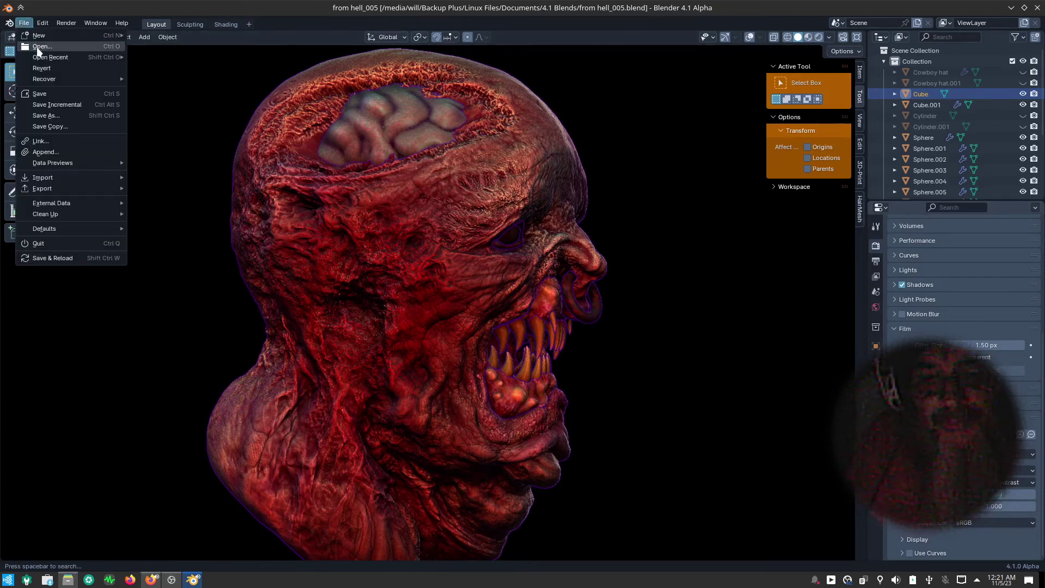
mouse_move(50, 58)
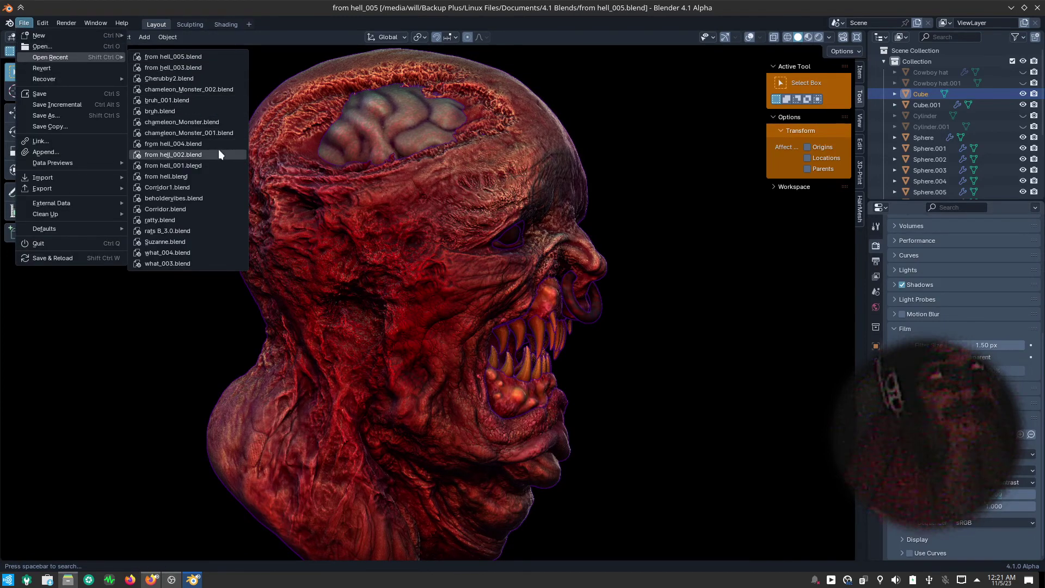
left_click(211, 189)
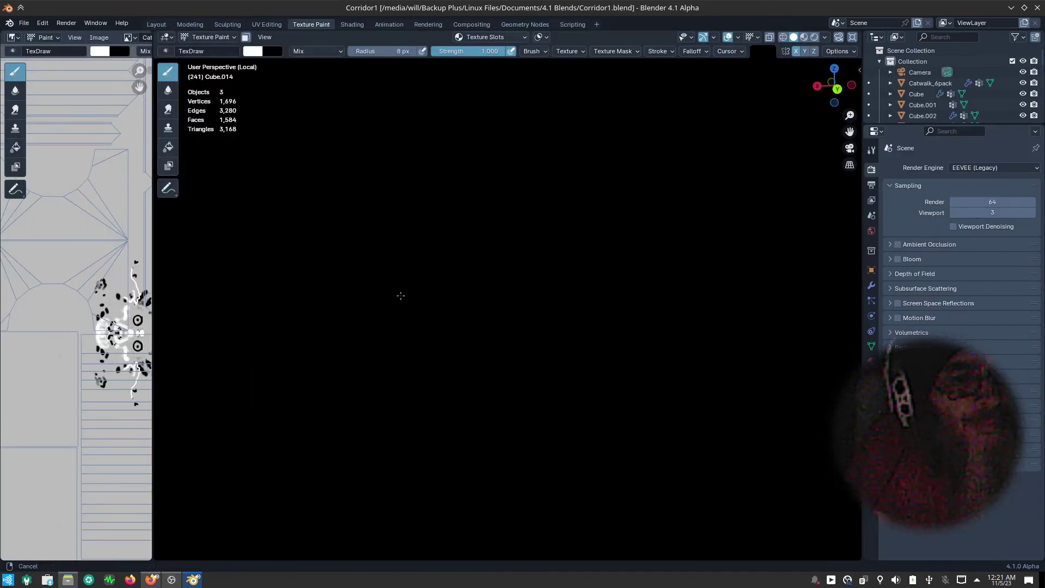
mouse_move(593, 318)
middle_mouse_down()
mouse_move(504, 266)
mouse_move(551, 297)
mouse_move(539, 284)
mouse_move(561, 335)
mouse_move(553, 310)
mouse_move(572, 319)
mouse_move(590, 311)
mouse_move(563, 339)
middle_mouse_up()
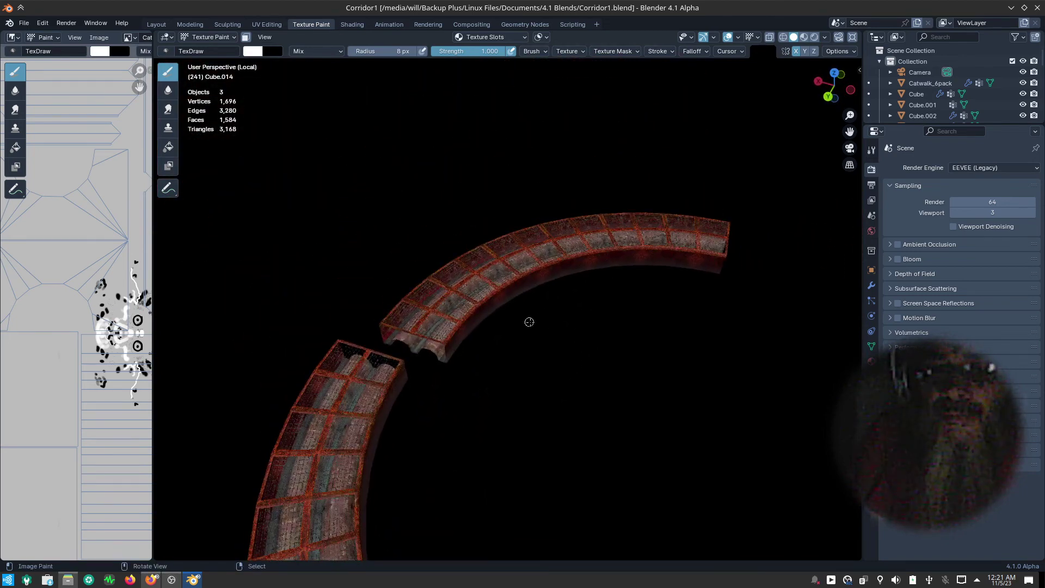
key("KP_Divide")
mouse_move(463, 253)
middle_mouse_down("ctrl")
mouse_move(513, 328)
mouse_move(669, 334)
mouse_move(391, 292)
mouse_move(551, 320)
mouse_move(768, 239)
middle_mouse_up("ctrl")
key("ctrl+space")
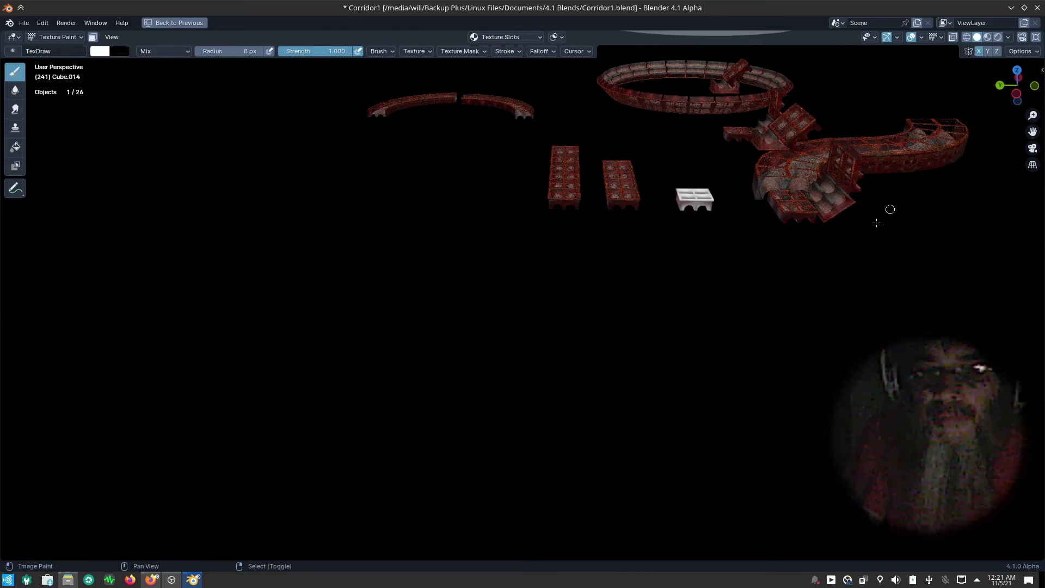
- Center the corridor, switch to Object Mode and select the Cube
mouse_move(887, 211)
middle_mouse_down("shift")
mouse_move(541, 483)
mouse_move(585, 316)
middle_mouse_up("shift")
scroll(585, 317, "up", 4)
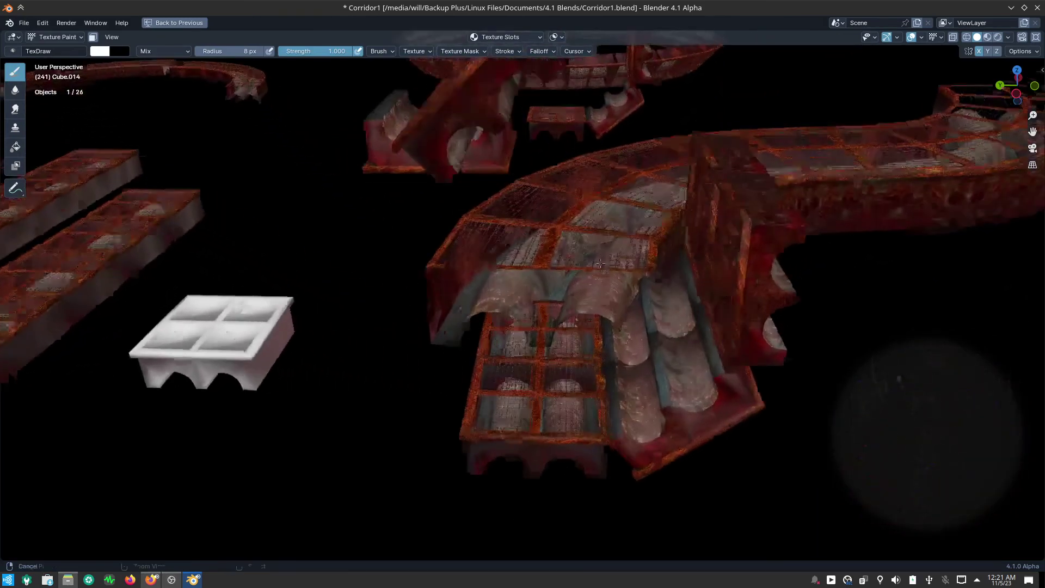
scroll(508, 451, "up", 2)
key("ctrl+Tab")
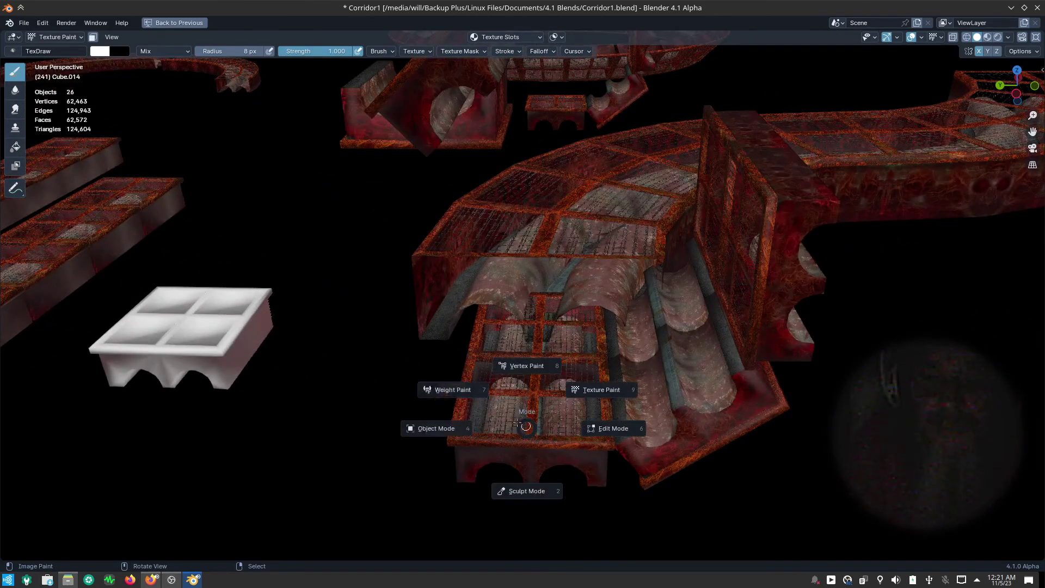
left_click(439, 443)
left_click(500, 430)
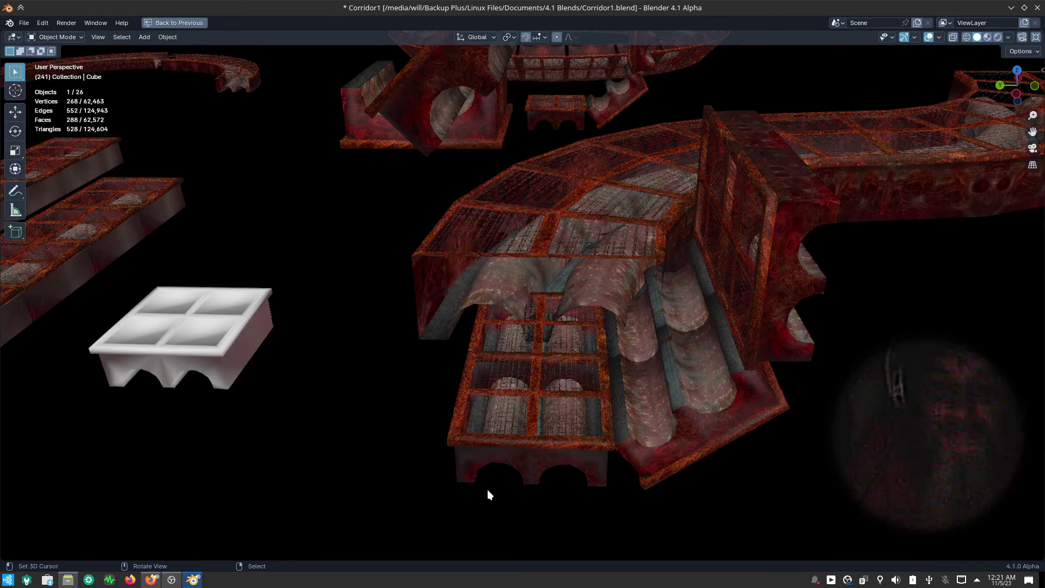
- Orbit and zoom around the S-shaped corridor to review it, then bring up the File menu
mouse_move(490, 490)
middle_mouse_down()
mouse_move(590, 452)
mouse_move(585, 471)
mouse_move(549, 465)
middle_mouse_up()
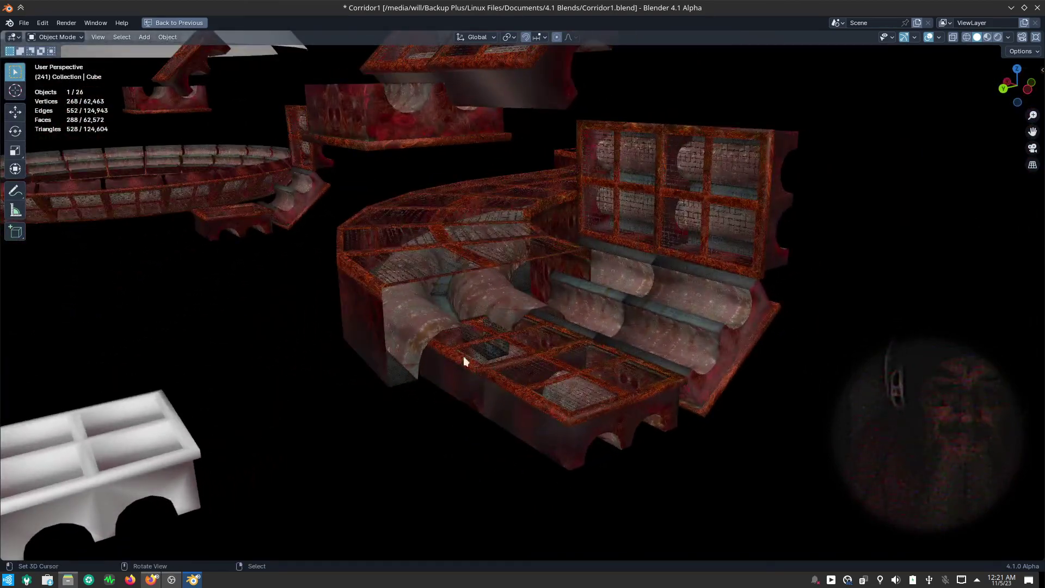
mouse_move(465, 361)
middle_mouse_down()
mouse_move(650, 401)
mouse_move(658, 235)
mouse_move(663, 417)
mouse_move(758, 284)
mouse_move(743, 296)
mouse_move(758, 321)
mouse_move(752, 329)
middle_mouse_up()
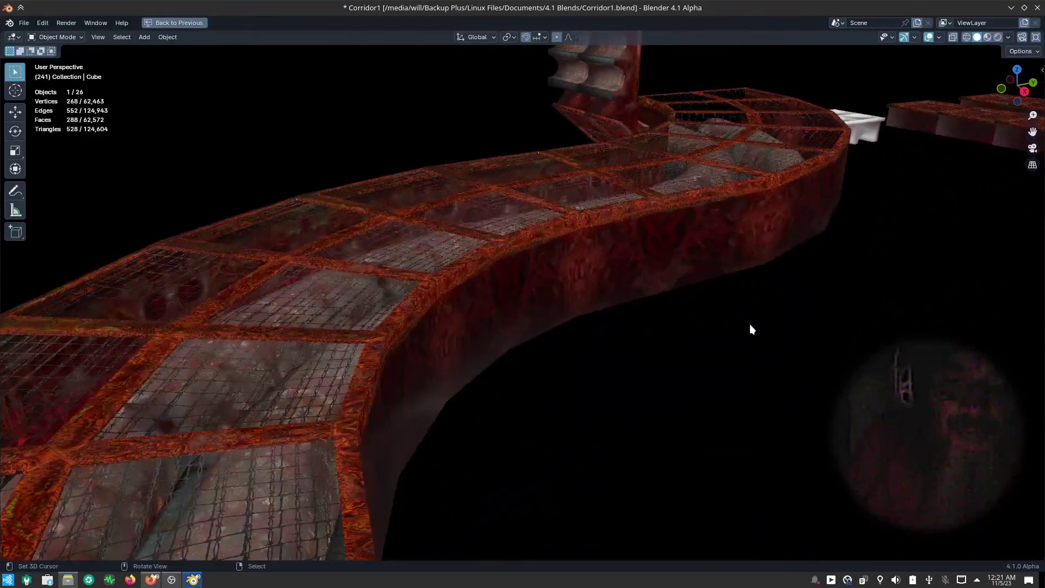
middle_click_drag(733, 266, 752, 222, "ctrl")
scroll(759, 234, "down", 5)
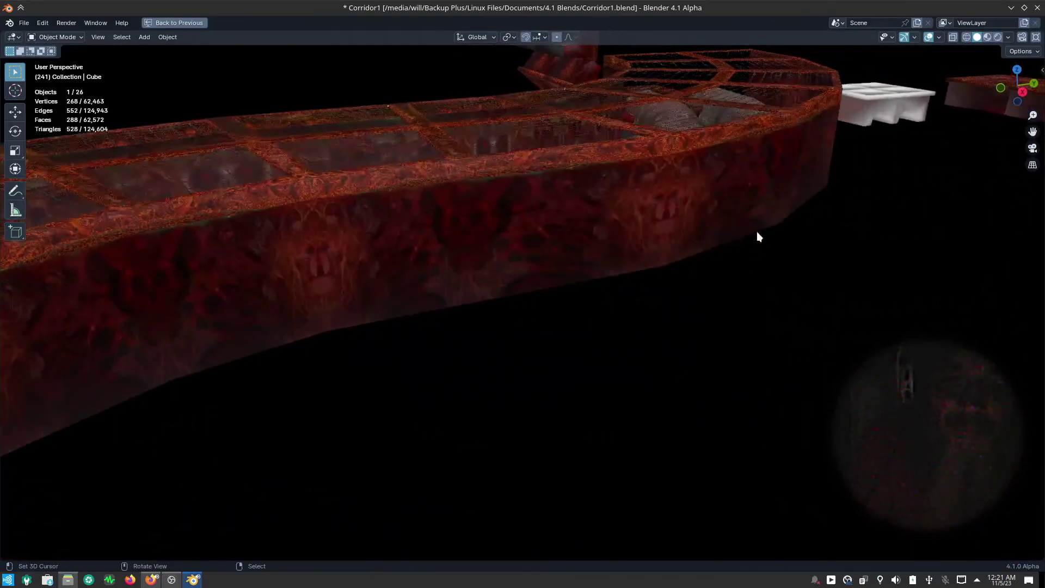
scroll(796, 245, "up", 4)
scroll(809, 321, "up", 3)
scroll(817, 347, "up", 5)
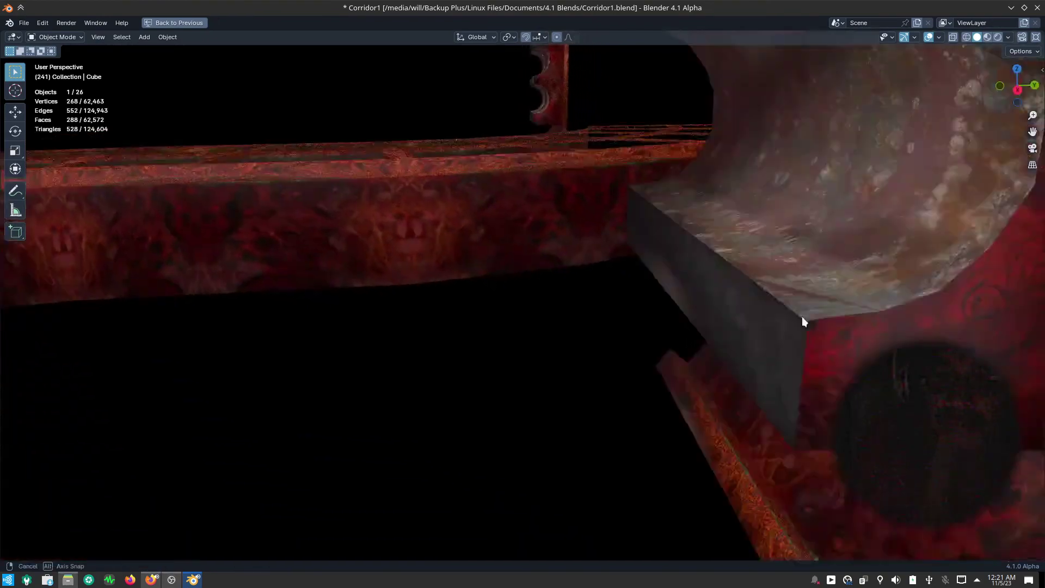
mouse_move(802, 315)
middle_mouse_down()
mouse_move(793, 324)
mouse_move(831, 460)
mouse_move(889, 522)
mouse_move(850, 492)
middle_mouse_up()
scroll(810, 301, "down", 3)
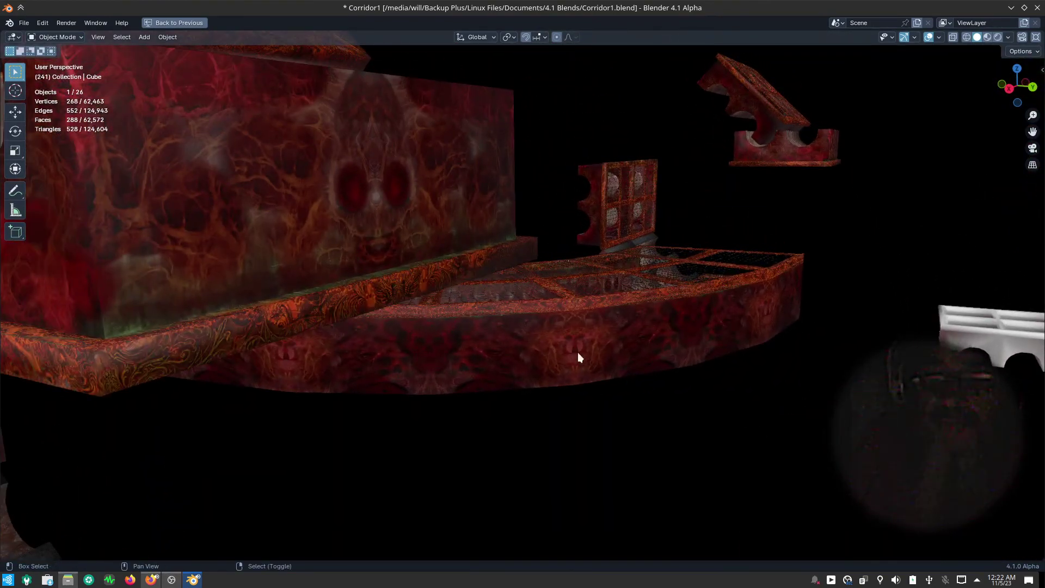
mouse_move(577, 351)
middle_mouse_down("ctrl")
mouse_move(675, 364)
mouse_move(662, 364)
middle_mouse_up("ctrl")
mouse_move(576, 331)
middle_mouse_down("ctrl")
mouse_move(614, 345)
mouse_move(626, 495)
mouse_move(626, 412)
mouse_move(645, 417)
mouse_move(615, 432)
mouse_move(554, 422)
mouse_move(519, 400)
mouse_move(468, 403)
mouse_move(481, 384)
mouse_move(607, 506)
middle_mouse_up("ctrl")
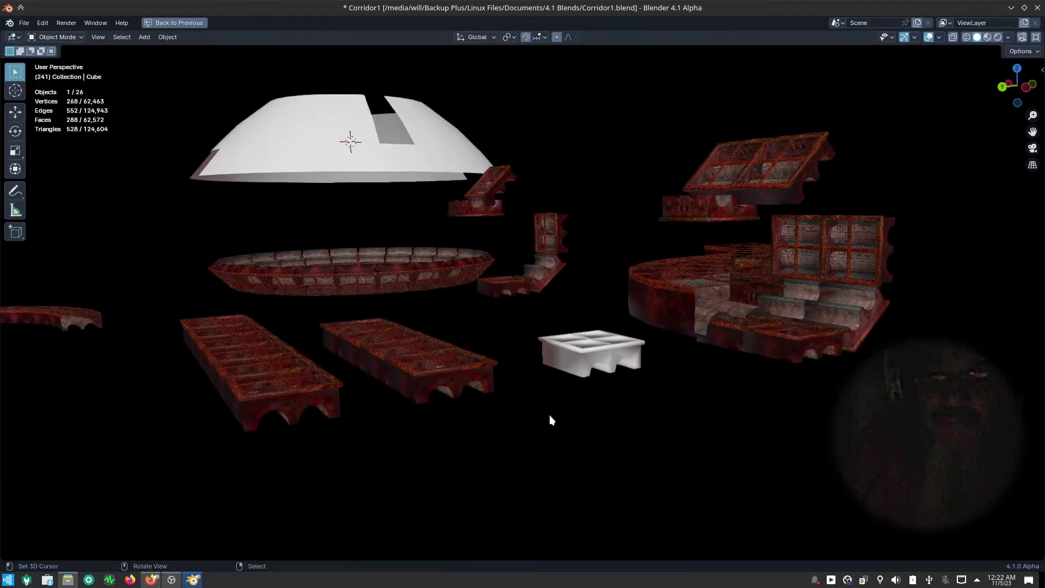
middle_click_drag(552, 399, 626, 412)
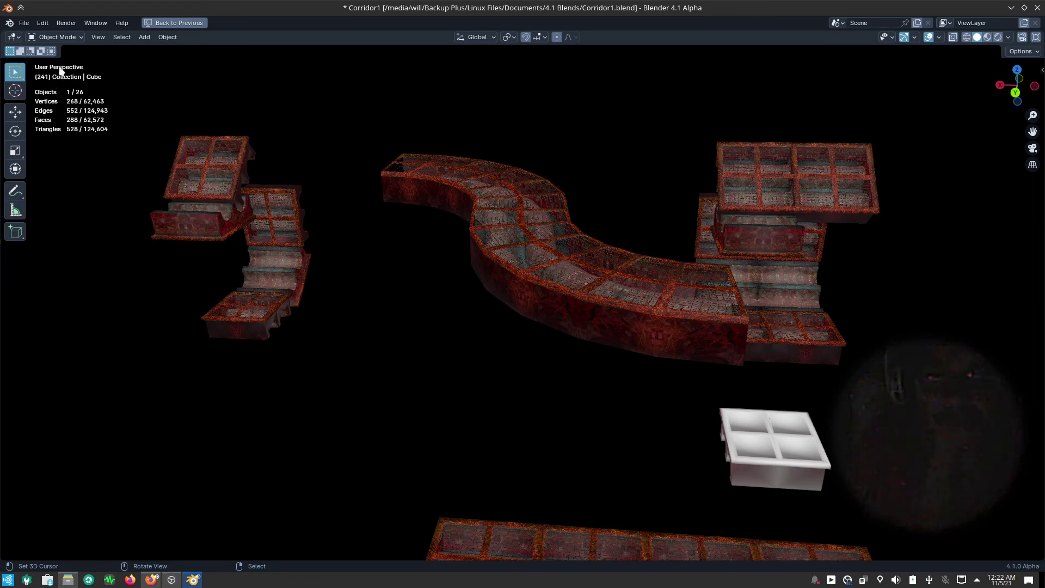
left_click(24, 23)
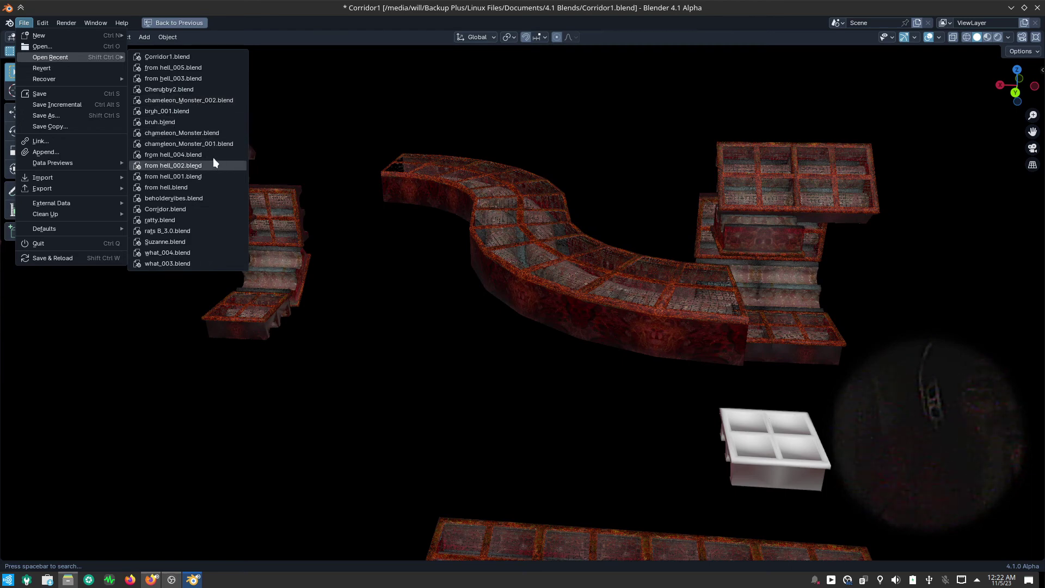
- Open beholdervibes.blend from the recent files list
left_click(188, 196)
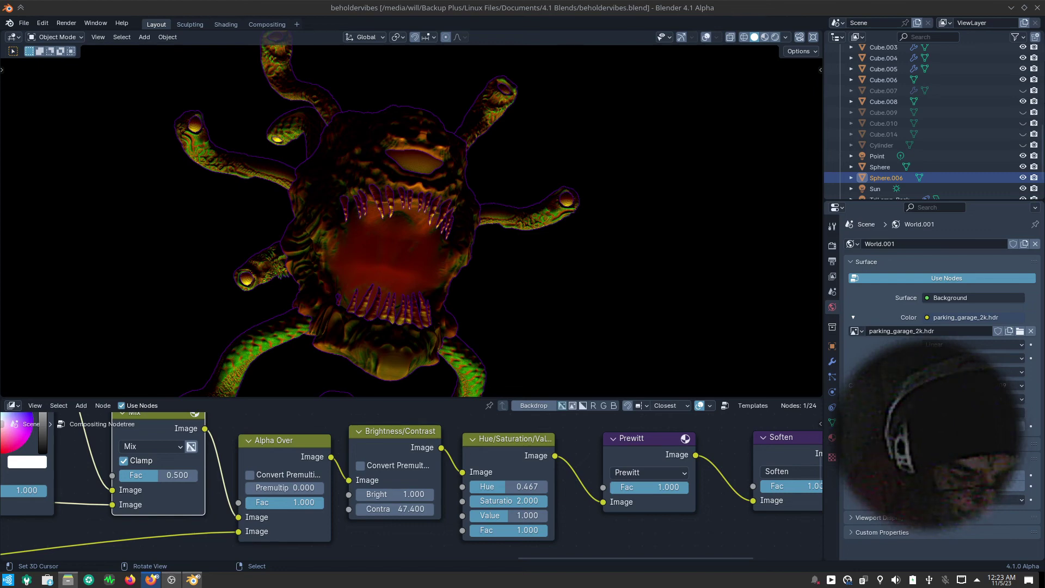
- Frame the beholder face-on with a green MatCap, Material colour, and the 3D viewport maximized
mouse_move(569, 319)
middle_mouse_down()
mouse_move(553, 377)
mouse_move(534, 355)
mouse_move(476, 346)
mouse_move(639, 181)
middle_mouse_up()
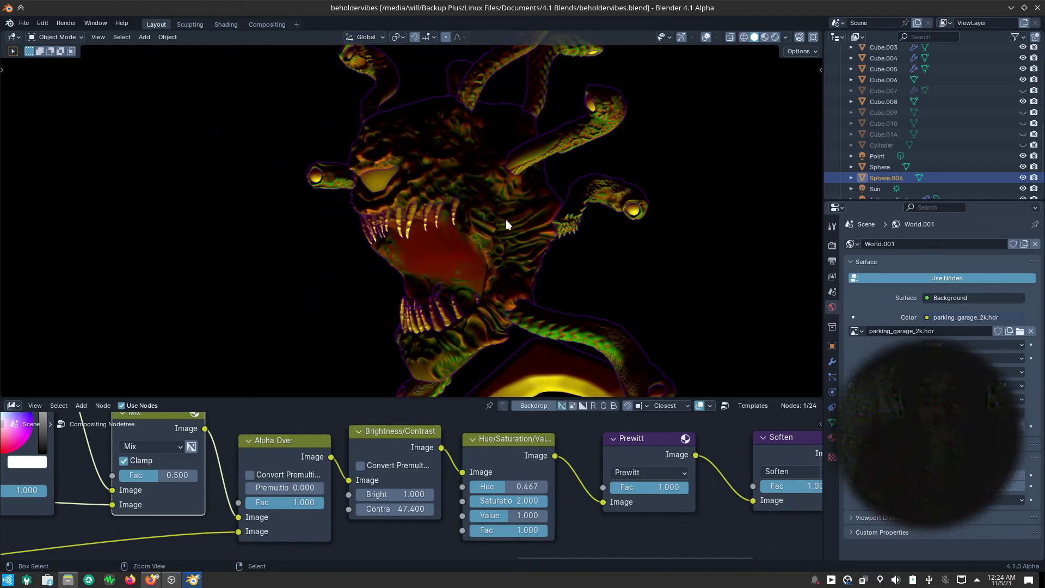
mouse_move(505, 220)
middle_mouse_down("ctrl")
mouse_move(512, 314)
mouse_move(507, 282)
mouse_move(593, 286)
mouse_move(575, 164)
middle_mouse_up("ctrl")
left_click(786, 37)
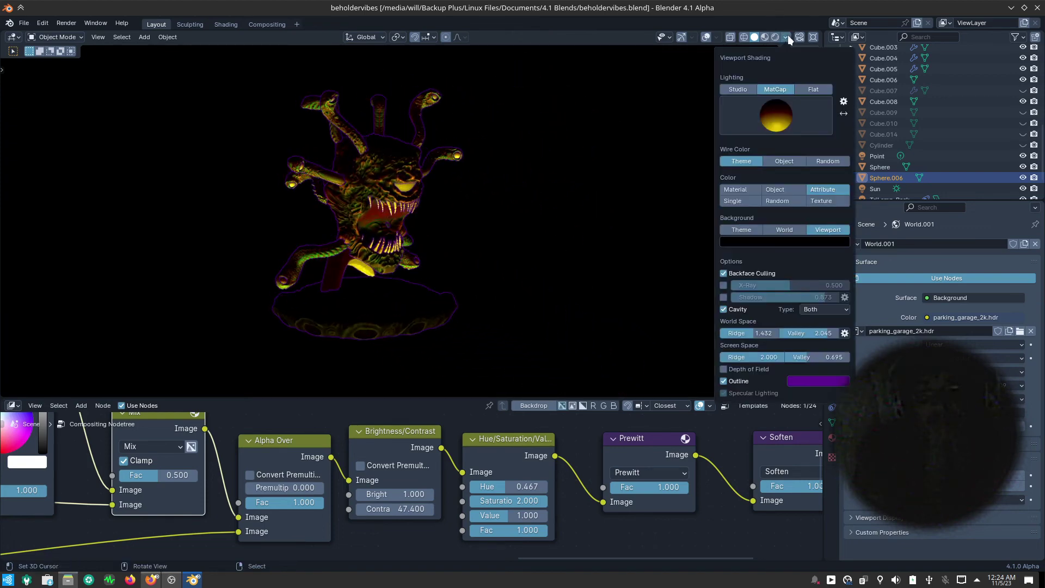
left_click(777, 115)
left_click(813, 223)
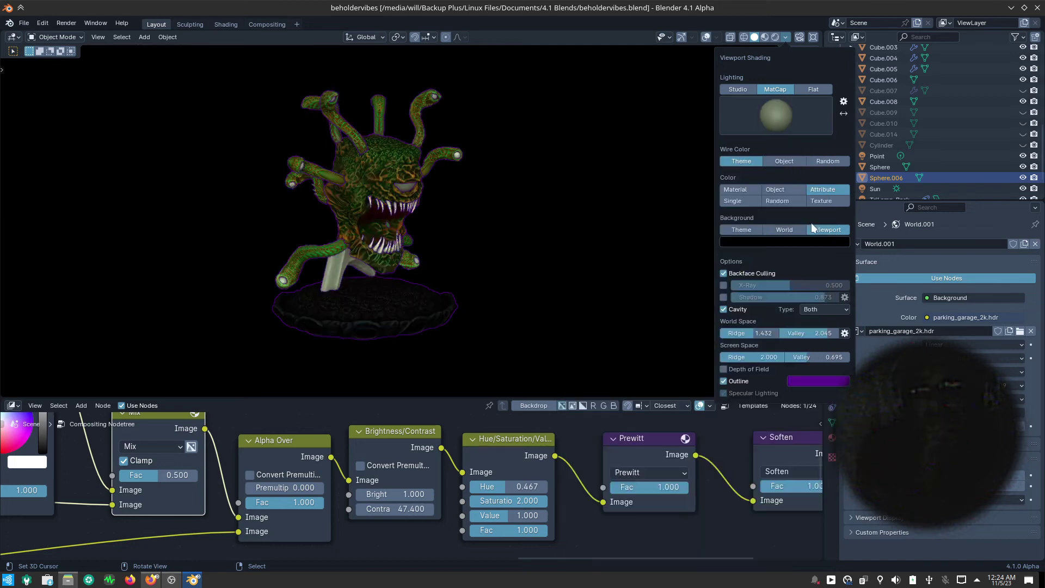
left_click(743, 188)
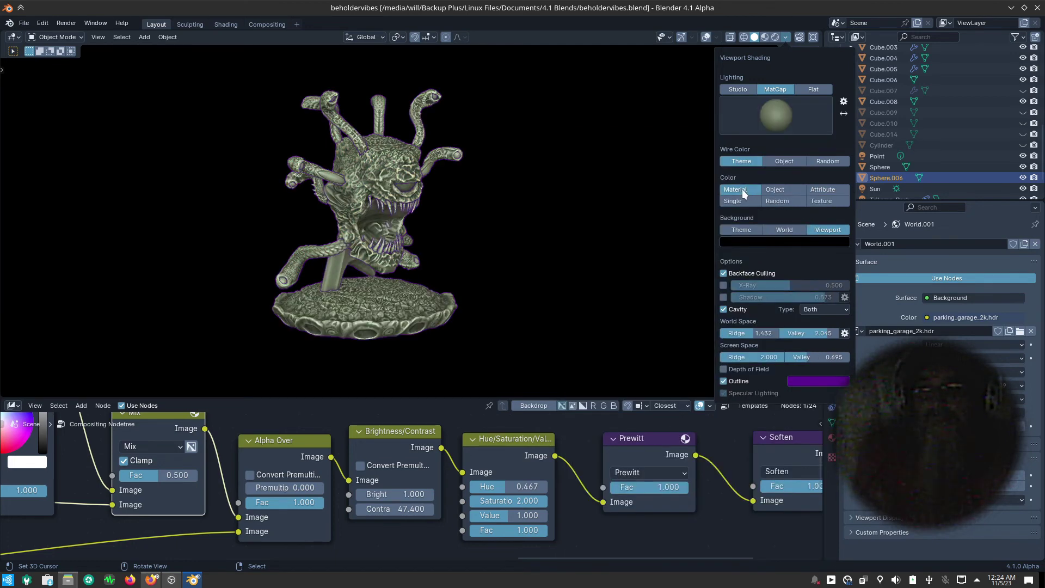
mouse_move(537, 206)
middle_mouse_down("ctrl")
mouse_move(365, 231)
mouse_move(671, 286)
mouse_move(703, 265)
mouse_move(682, 322)
mouse_move(718, 370)
mouse_move(685, 368)
mouse_move(724, 417)
mouse_move(720, 409)
mouse_move(717, 435)
middle_mouse_up("ctrl")
key("ctrl+space")
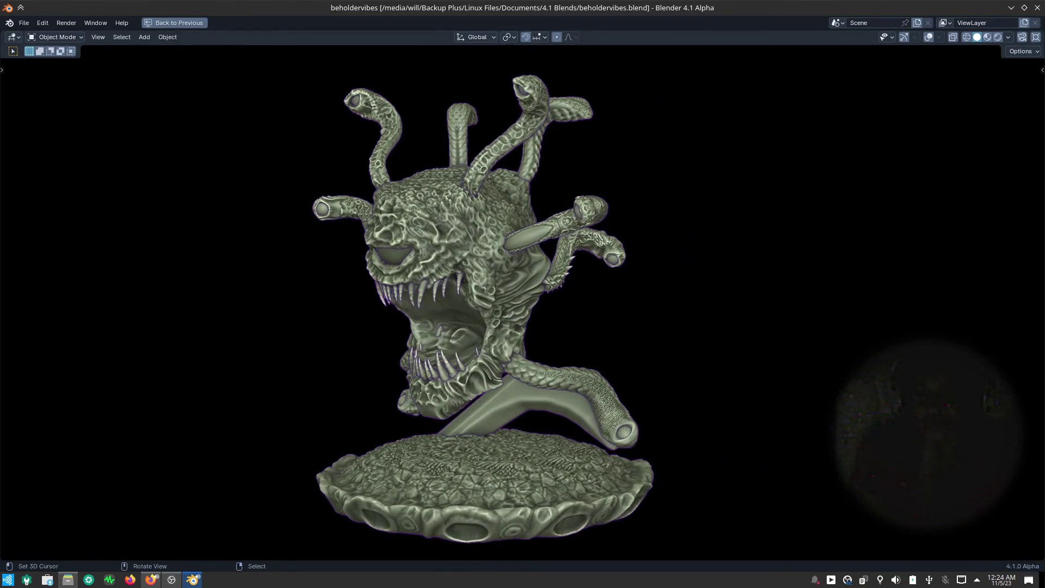
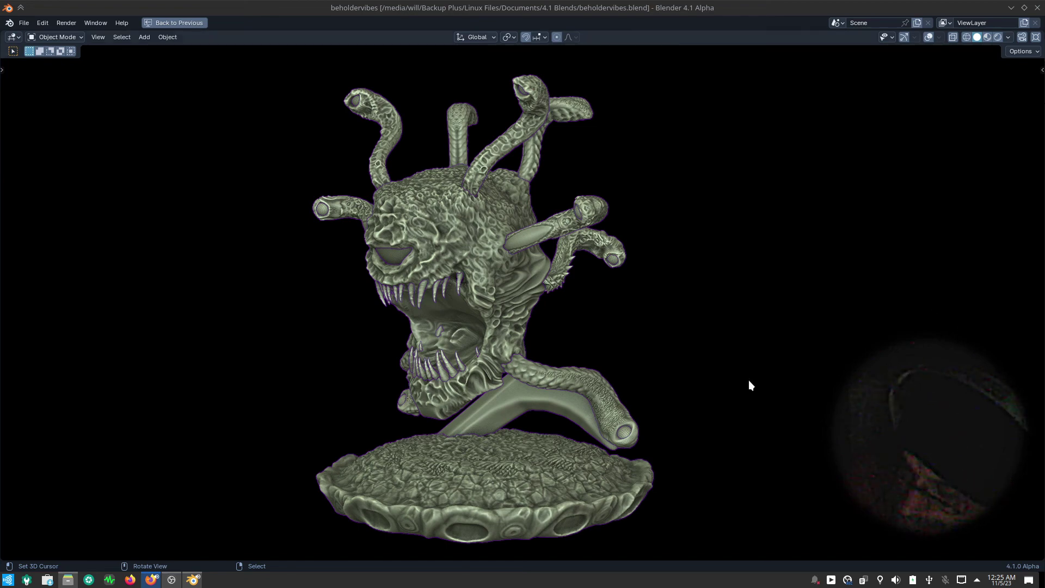
- Scale up the stand post under the beholder
mouse_move(749, 380)
middle_mouse_down()
mouse_move(817, 413)
mouse_move(625, 391)
mouse_move(721, 383)
mouse_move(691, 395)
mouse_move(690, 491)
mouse_move(642, 403)
mouse_move(515, 405)
mouse_move(523, 412)
middle_mouse_up()
scroll(547, 494, "up", 2)
scroll(547, 446, "up", 2)
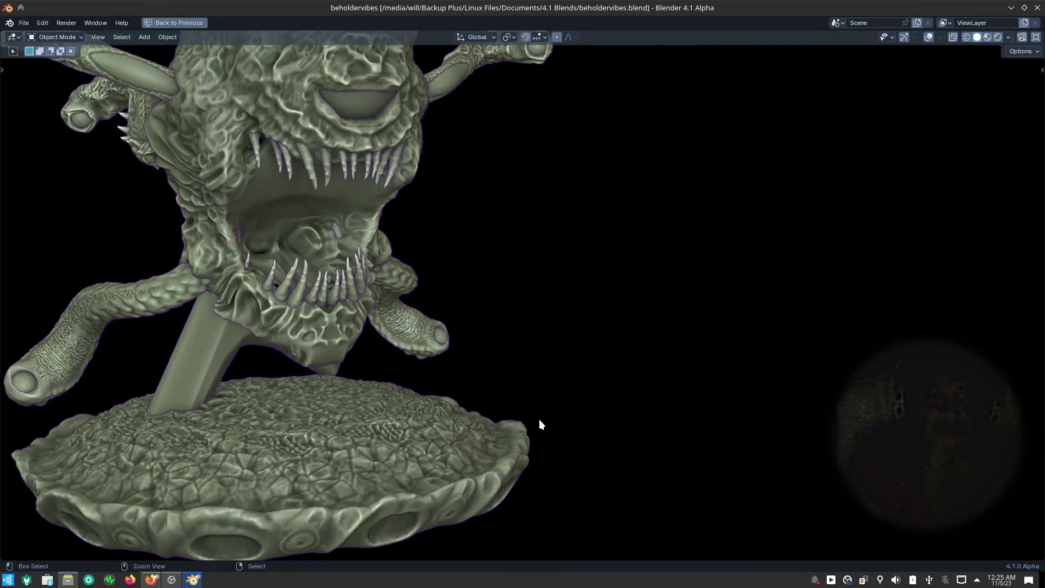
mouse_move(335, 479)
middle_mouse_down()
mouse_move(687, 469)
mouse_move(275, 367)
mouse_move(342, 406)
mouse_move(414, 424)
mouse_move(526, 370)
middle_mouse_up()
key("s")
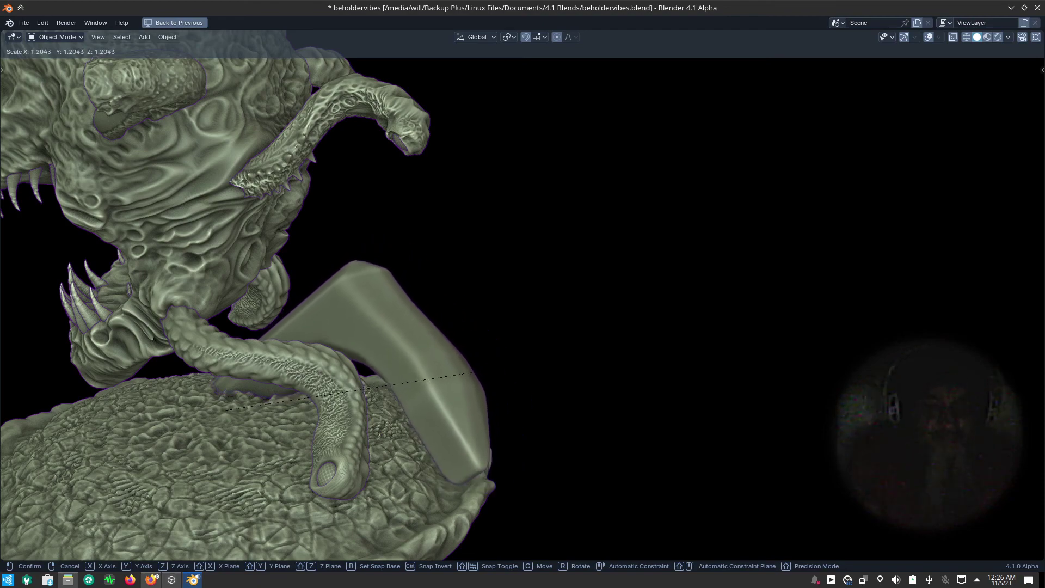
left_click(596, 386)
- Rotate the stand post to a new tilt angle
mouse_move(596, 387)
middle_mouse_down()
mouse_move(700, 381)
mouse_move(678, 400)
mouse_move(665, 393)
mouse_move(674, 380)
middle_mouse_up()
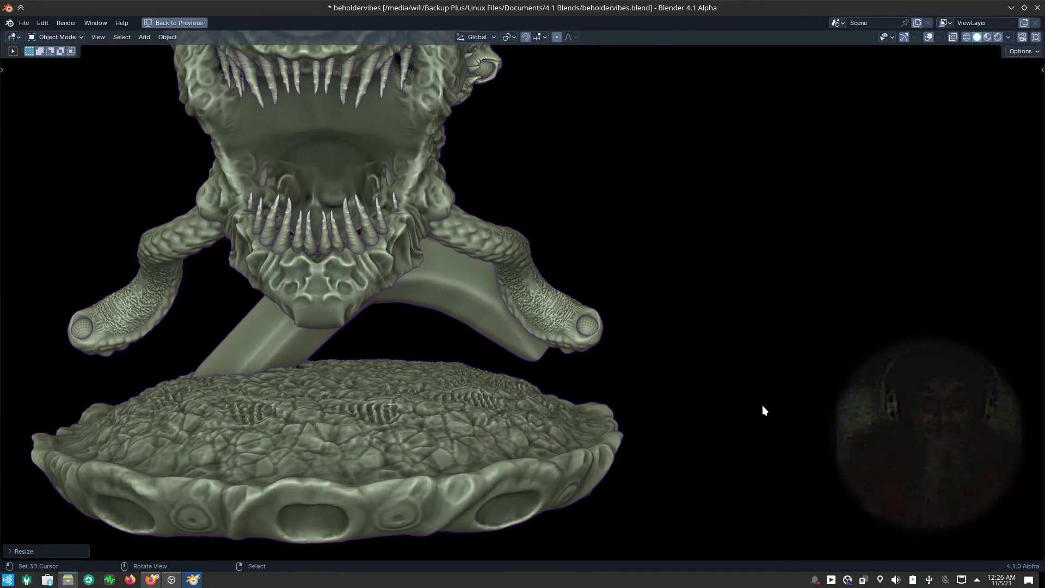
key("r")
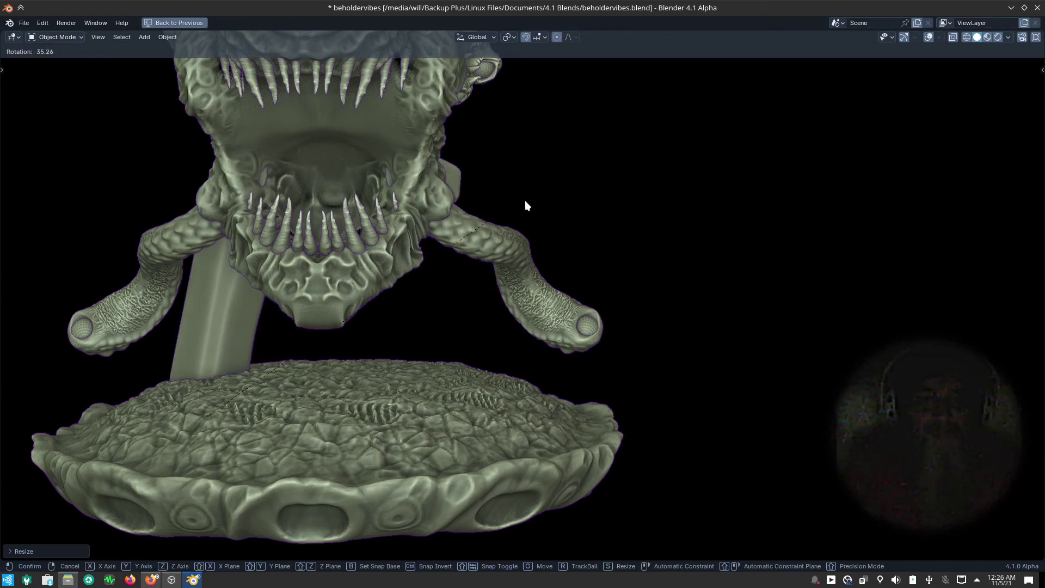
left_click(525, 201)
mouse_move(525, 200)
middle_mouse_down()
mouse_move(576, 383)
mouse_move(632, 382)
mouse_move(589, 384)
middle_mouse_up()
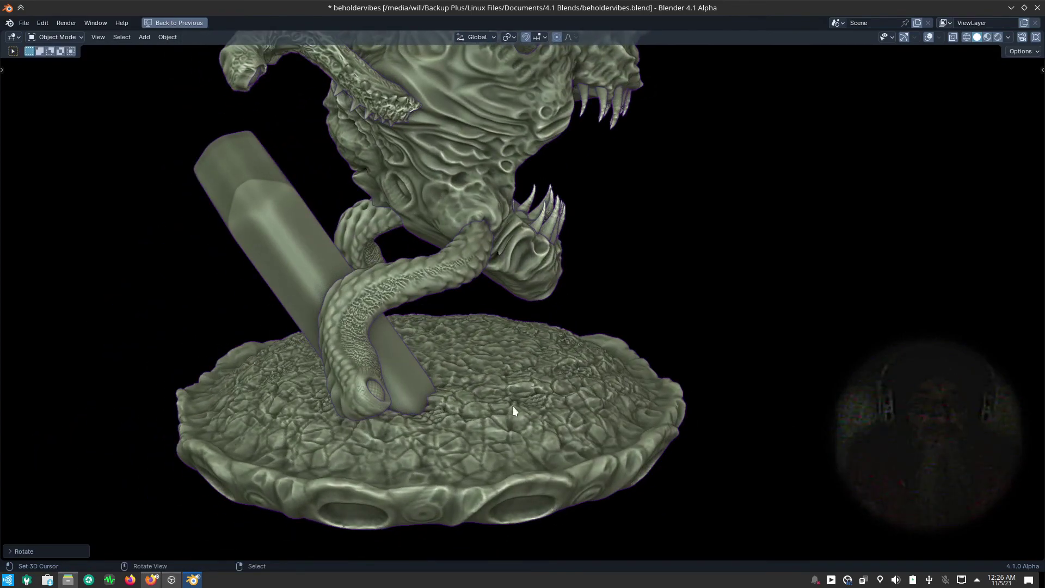
- Move the stand post along the Y axis so it sits within the base
key("g")
key("y")
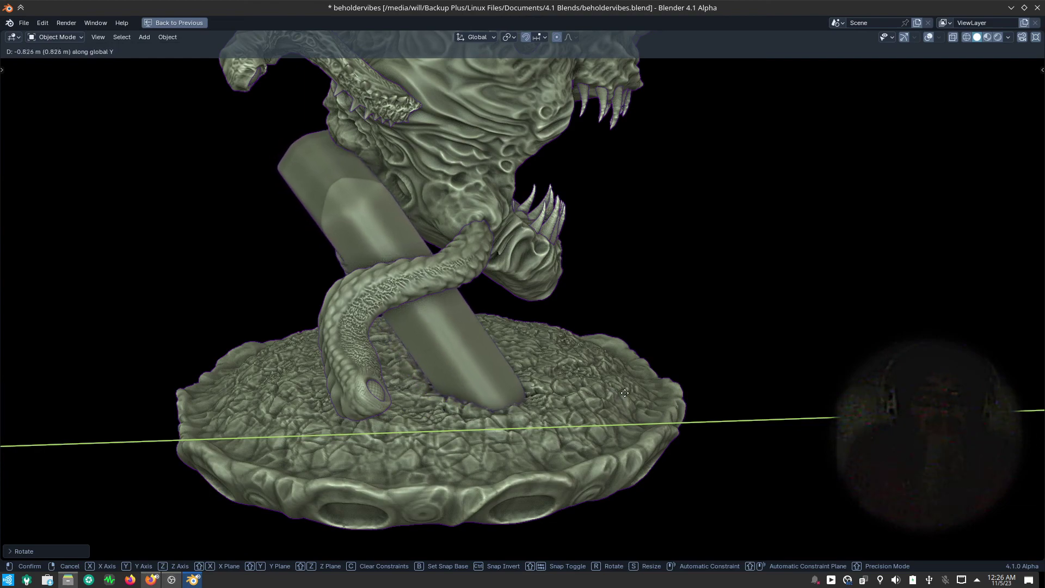
left_click(646, 396)
mouse_move(646, 396)
middle_mouse_down()
mouse_move(610, 436)
mouse_move(517, 358)
mouse_move(430, 377)
mouse_move(517, 368)
mouse_move(651, 390)
mouse_move(627, 400)
middle_mouse_up()
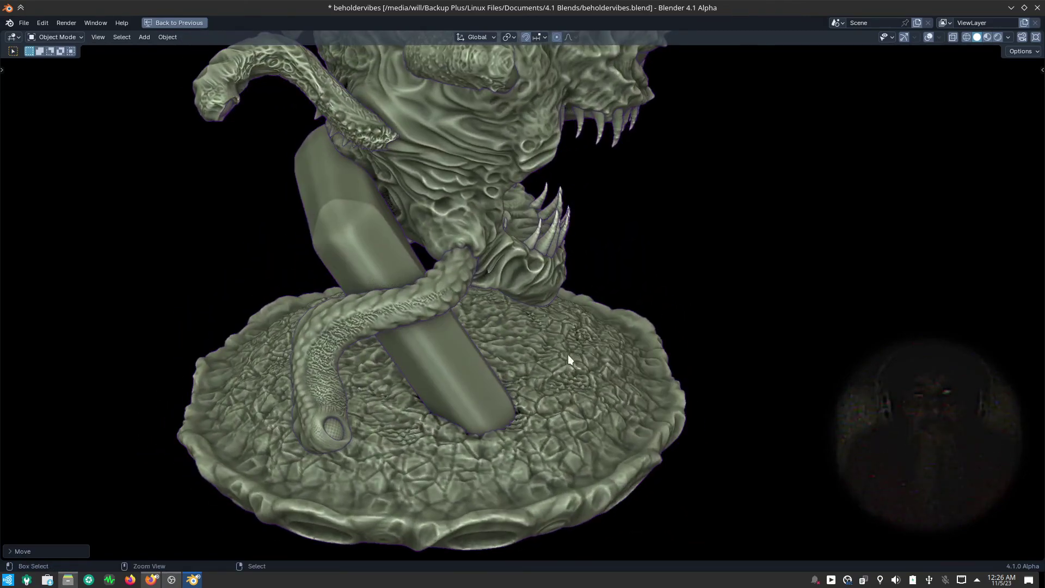
scroll(567, 355, "down", 3)
scroll(609, 403, "up", 2, "shift")
mouse_move(638, 460)
middle_mouse_down()
mouse_move(567, 424)
mouse_move(611, 456)
mouse_move(604, 444)
middle_mouse_up()
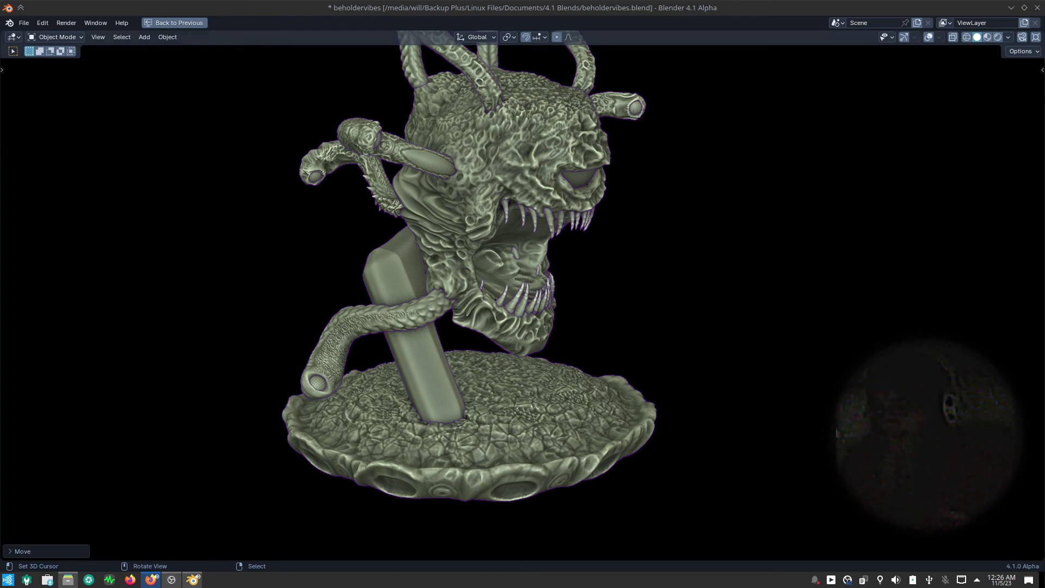
- Save the beholder scene as beholdervibes.blend, then load ratty.blend from recent files
mouse_move(837, 433)
middle_mouse_down()
mouse_move(786, 451)
mouse_move(812, 453)
middle_mouse_up()
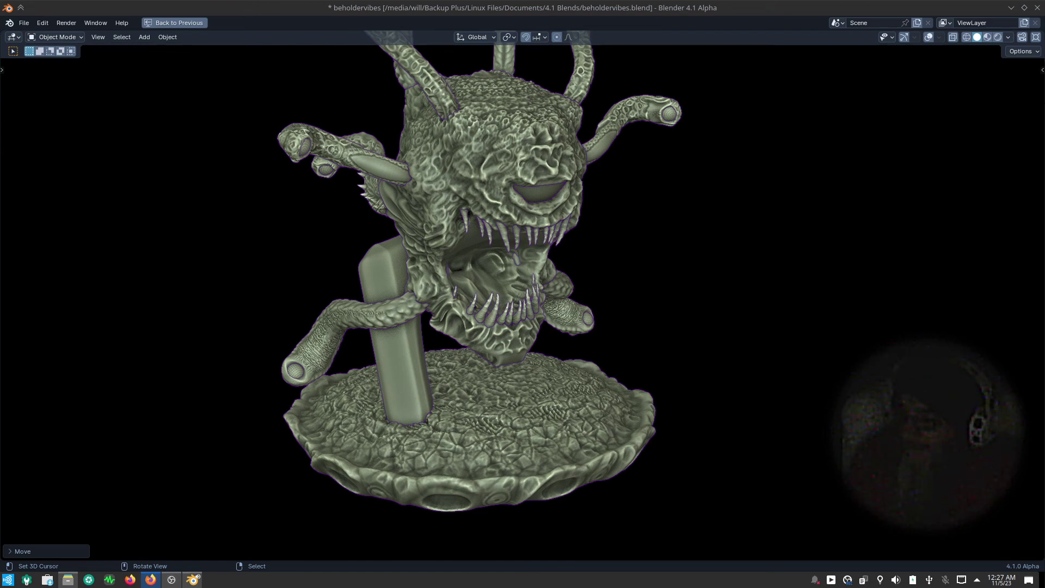
mouse_move(802, 358)
middle_mouse_down()
mouse_move(781, 427)
mouse_move(766, 400)
mouse_move(740, 418)
middle_mouse_up()
mouse_move(549, 399)
middle_mouse_down("ctrl")
mouse_move(534, 425)
mouse_move(641, 408)
mouse_move(592, 401)
mouse_move(588, 385)
mouse_move(614, 424)
mouse_move(547, 348)
mouse_move(552, 364)
middle_mouse_up("ctrl")
key("ctrl+s")
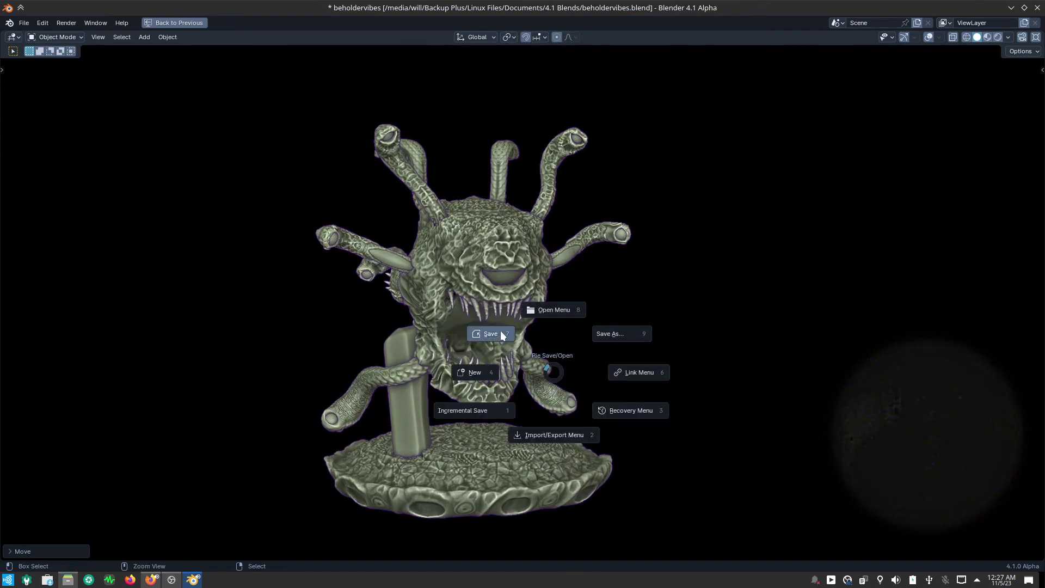
left_click(490, 334)
left_click(32, 24)
mouse_move(50, 58)
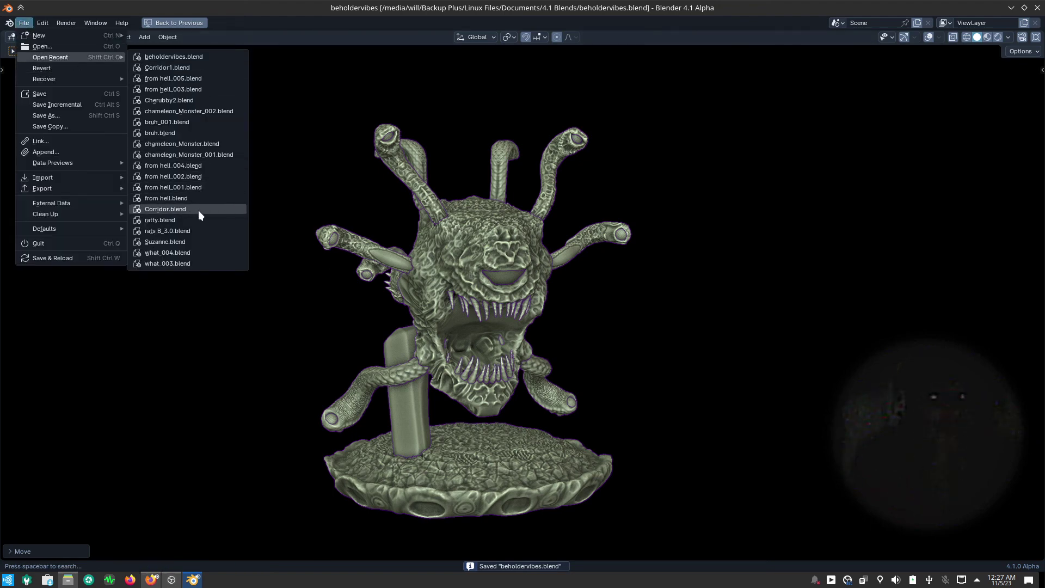
left_click(208, 221)
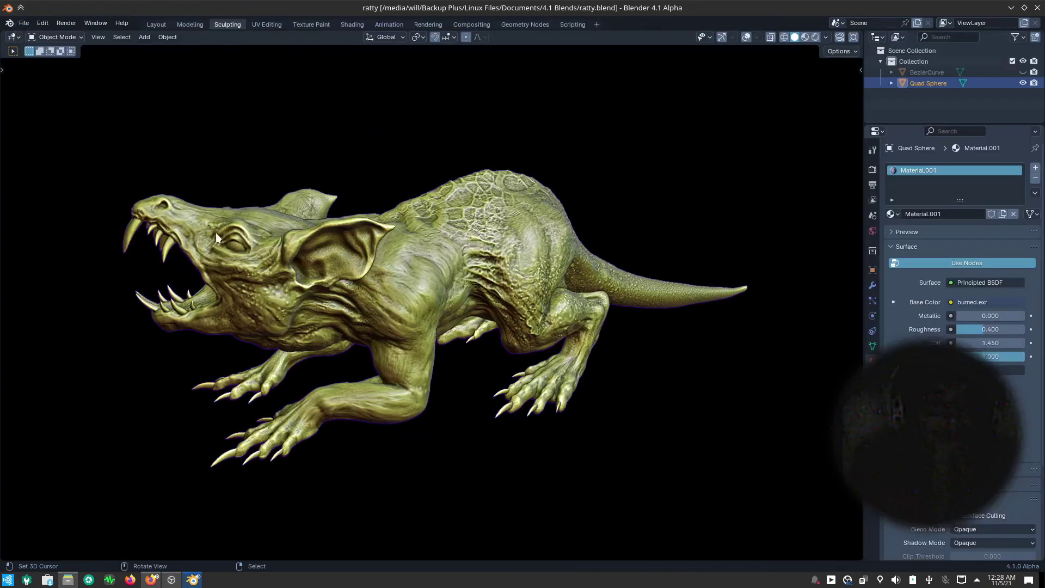
- Orbit around the rat sculpt, then open the File menu for recent files
mouse_move(319, 391)
middle_mouse_down()
mouse_move(307, 387)
mouse_move(319, 459)
mouse_move(359, 476)
mouse_move(423, 459)
mouse_move(494, 410)
mouse_move(490, 375)
mouse_move(647, 374)
mouse_move(550, 234)
mouse_move(521, 377)
mouse_move(456, 401)
middle_mouse_up()
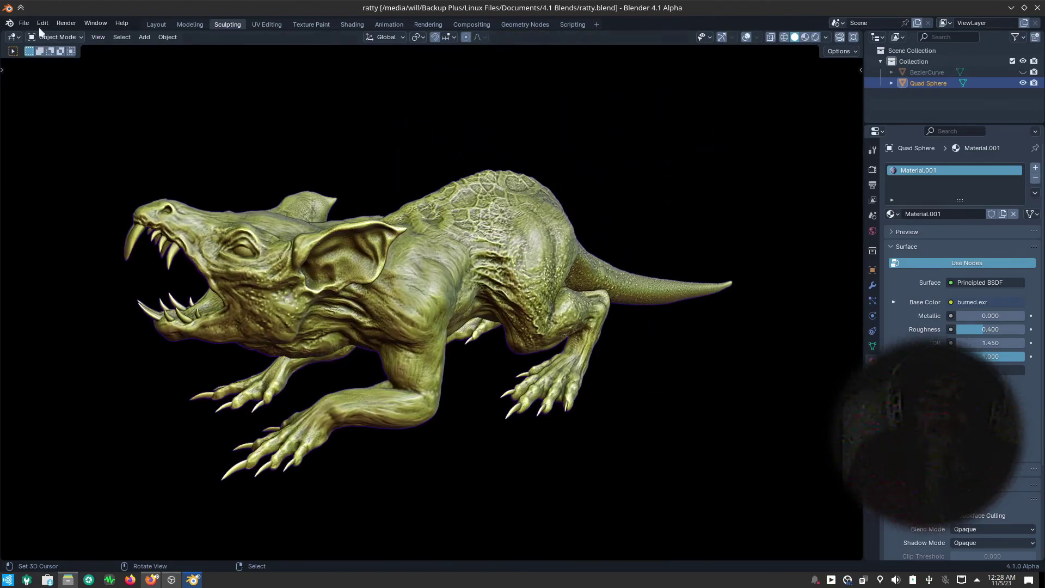
left_click(23, 23)
mouse_move(50, 57)
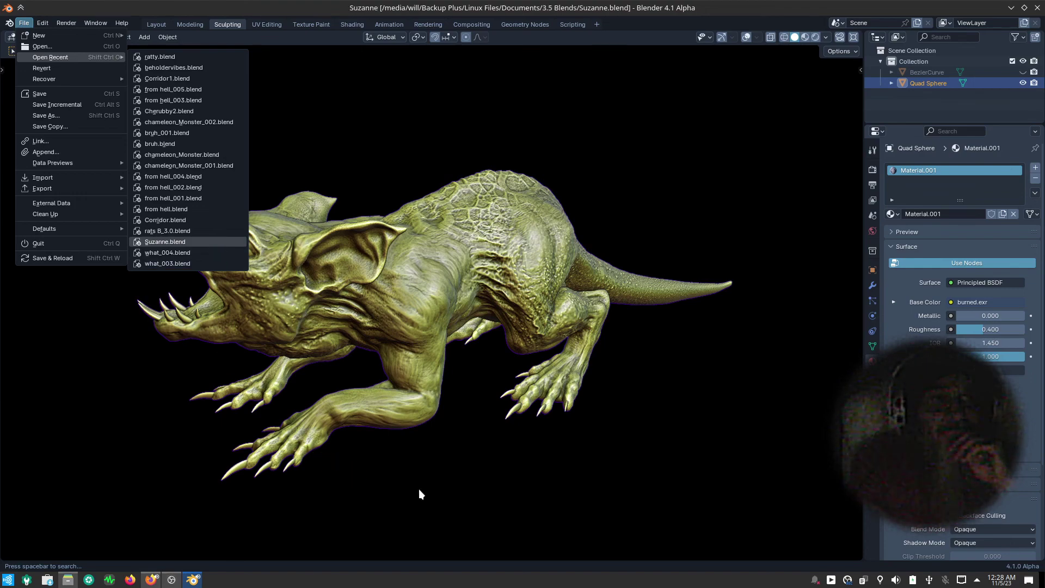
- Load Suzanne.blend and inspect the demon head from several angles and zoom levels
key("Return")
mouse_move(474, 449)
middle_mouse_down()
mouse_move(484, 462)
mouse_move(543, 454)
mouse_move(511, 392)
mouse_move(441, 308)
mouse_move(457, 403)
mouse_move(489, 432)
middle_mouse_up()
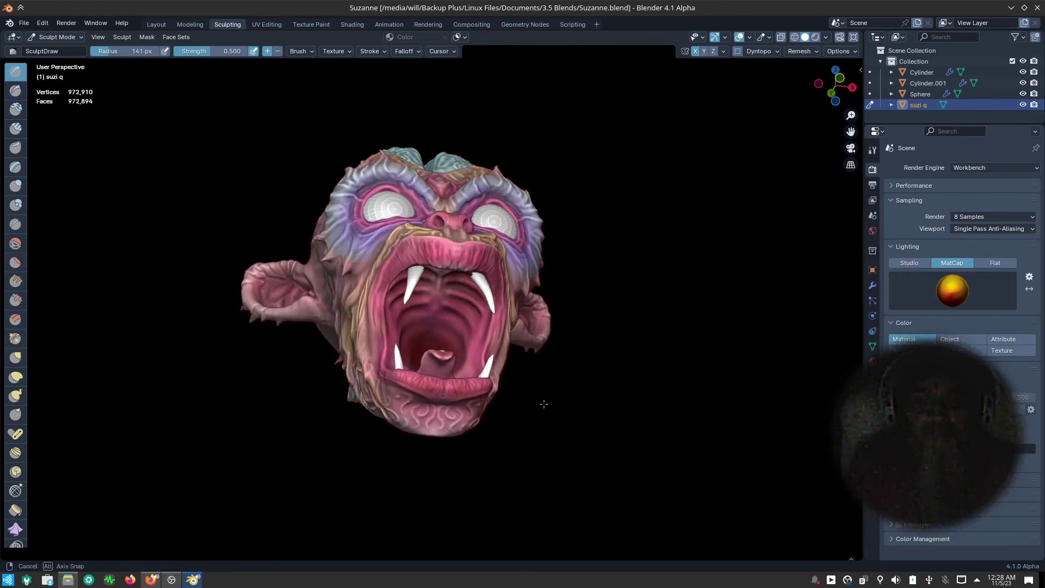
scroll(489, 432, "up", 2)
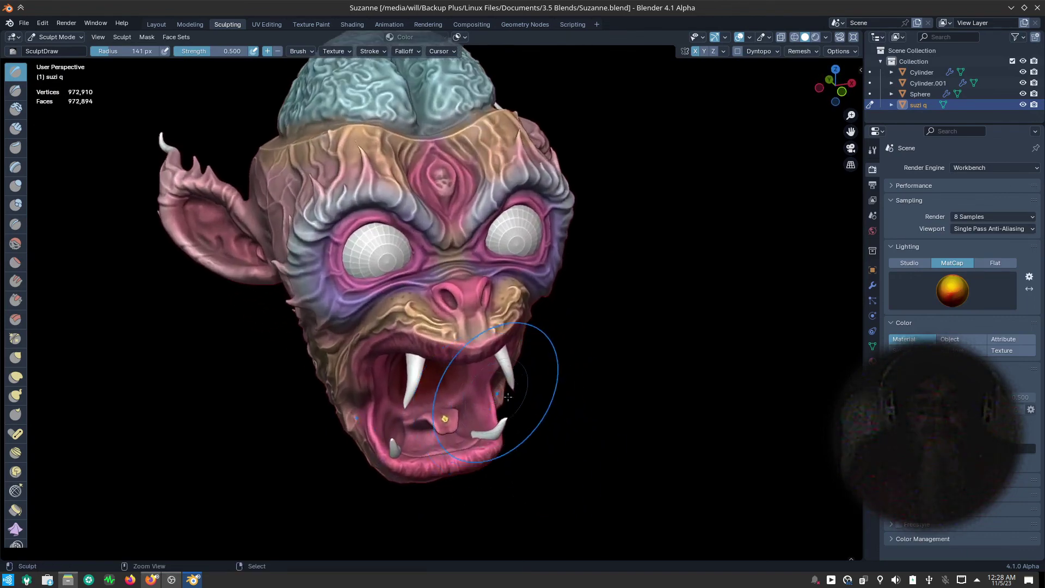
scroll(526, 408, "up", 1)
scroll(544, 403, "up", 1)
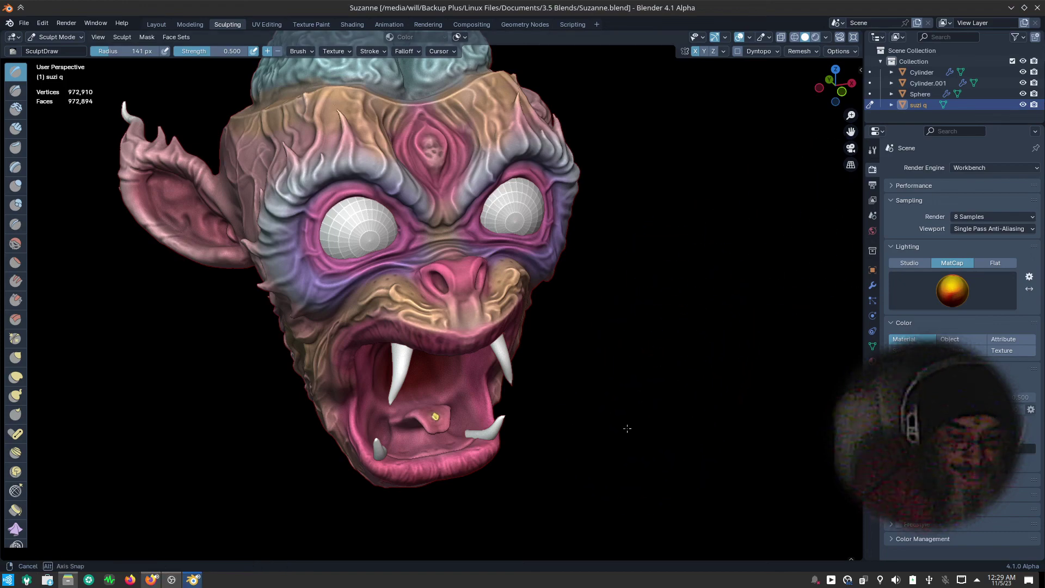
mouse_move(625, 426)
middle_mouse_down()
mouse_move(615, 392)
mouse_move(667, 418)
mouse_move(654, 433)
middle_mouse_up()
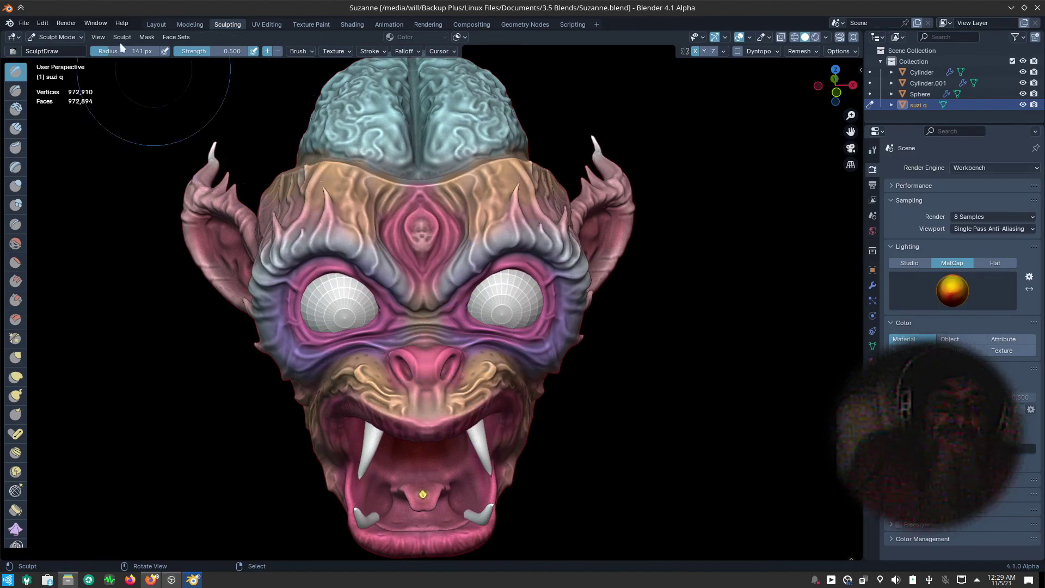
left_click(20, 24)
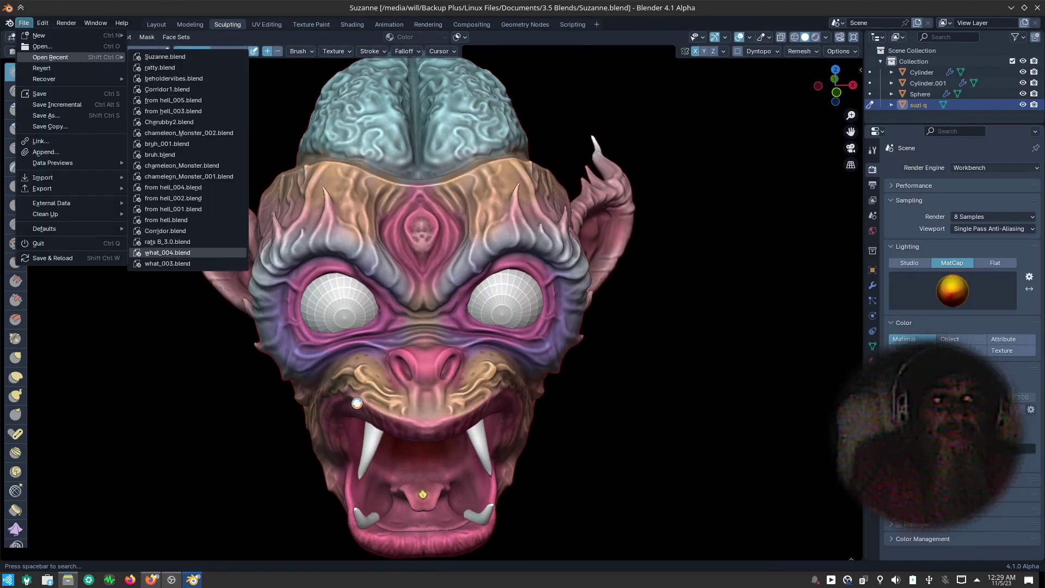
- Load what_004.blend and orbit the panther head, ending on a front view
key("Return")
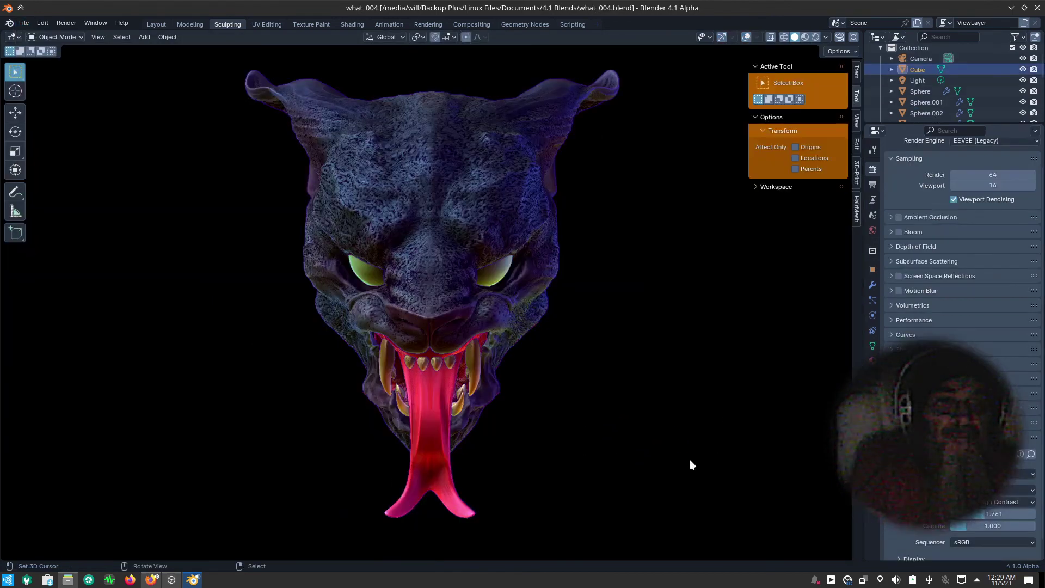
mouse_move(632, 484)
middle_mouse_down()
mouse_move(678, 443)
mouse_move(744, 446)
mouse_move(707, 482)
mouse_move(640, 492)
mouse_move(550, 471)
mouse_move(635, 482)
mouse_move(635, 497)
mouse_move(549, 495)
mouse_move(479, 512)
mouse_move(700, 540)
mouse_move(735, 489)
mouse_move(666, 479)
mouse_move(710, 459)
mouse_move(712, 475)
mouse_move(731, 478)
mouse_move(655, 460)
mouse_move(665, 431)
mouse_move(684, 431)
mouse_move(635, 433)
mouse_move(700, 427)
mouse_move(681, 455)
middle_mouse_up()
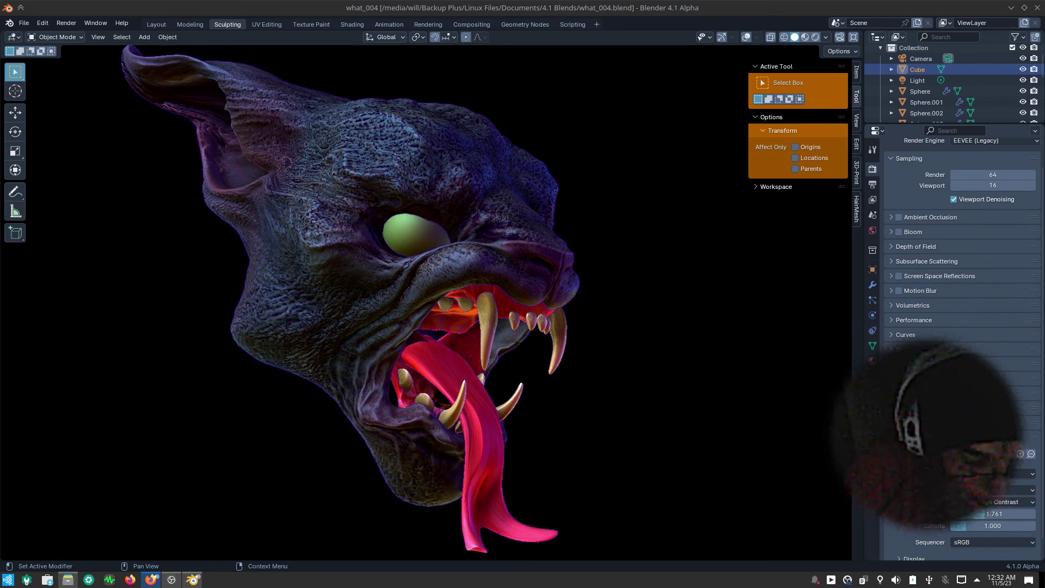
middle_click_drag(670, 363, 621, 364)
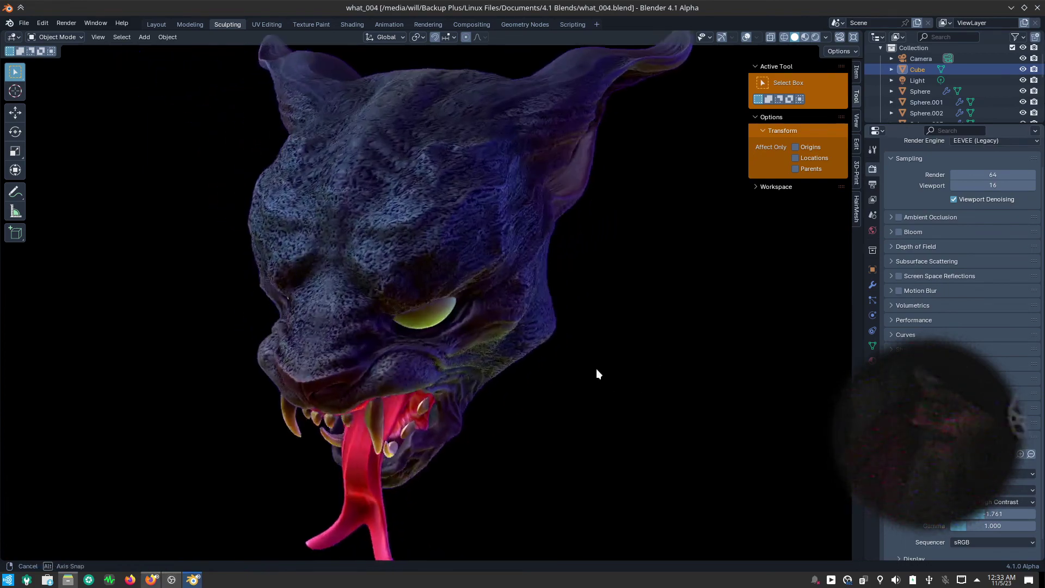